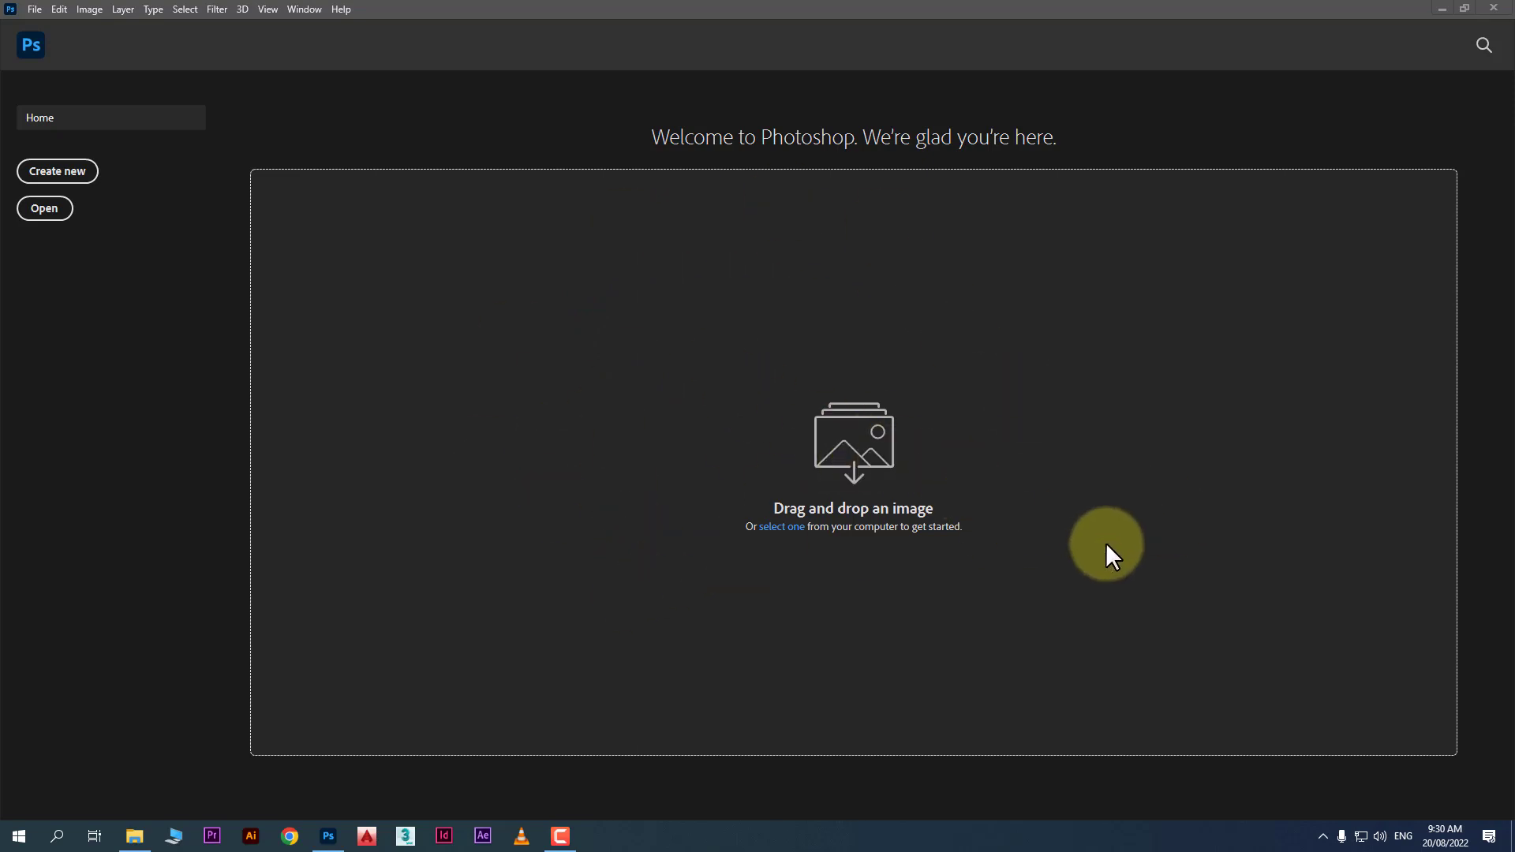
Bring the photo pexels-shiny-diamond-3762878.jpg from File Explorer into Photoshop as an open document.
{"action": "left_click", "coordinate": [130, 835]}
{"action": "left_click_drag", "start_coordinate": [755, 248], "coordinate": [792, 532]}
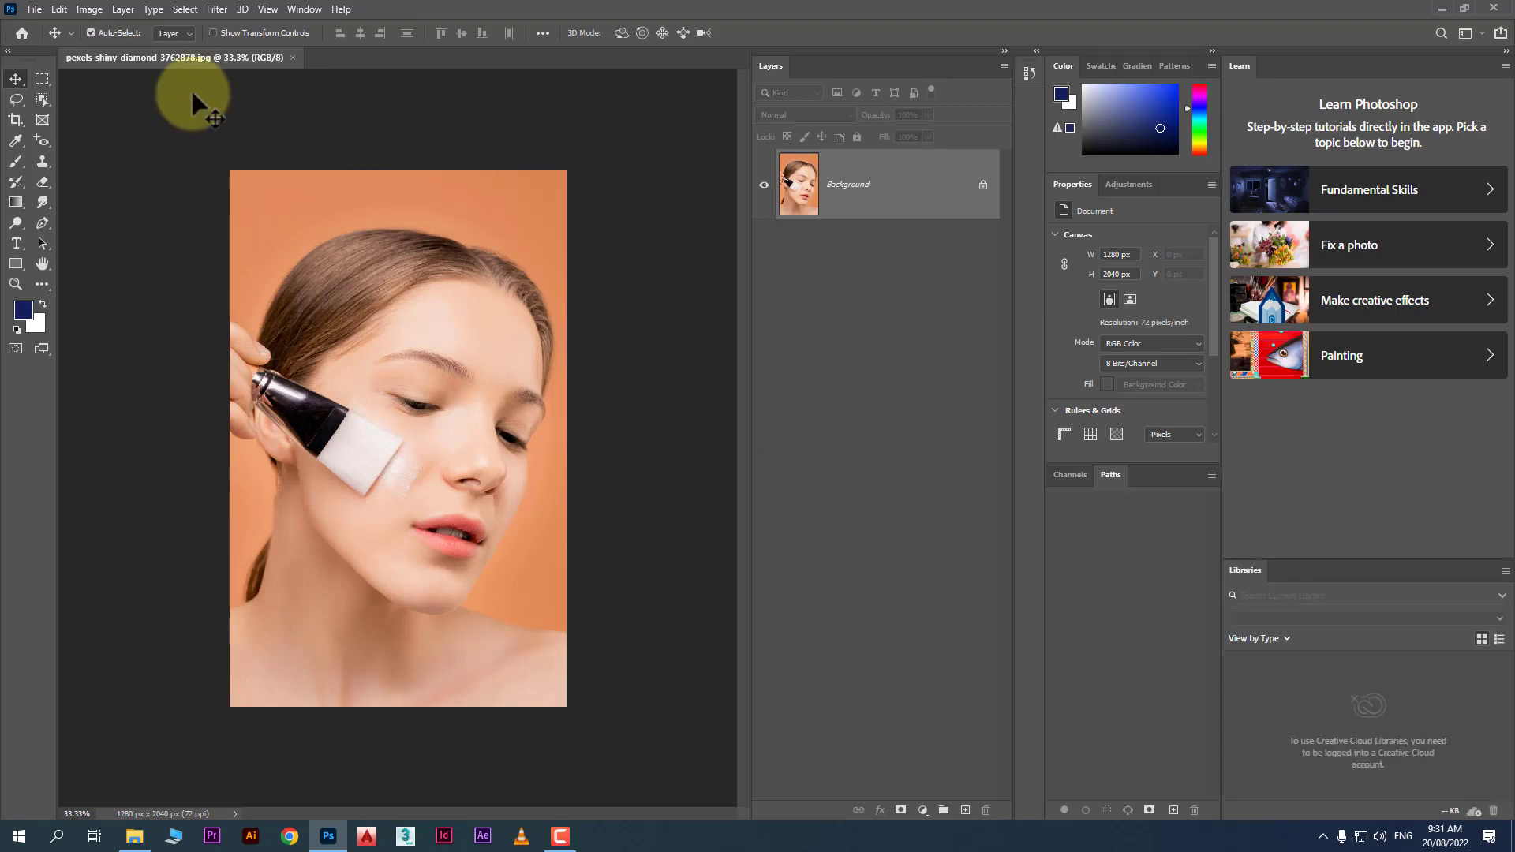
{"action": "left_click", "coordinate": [21, 33]}
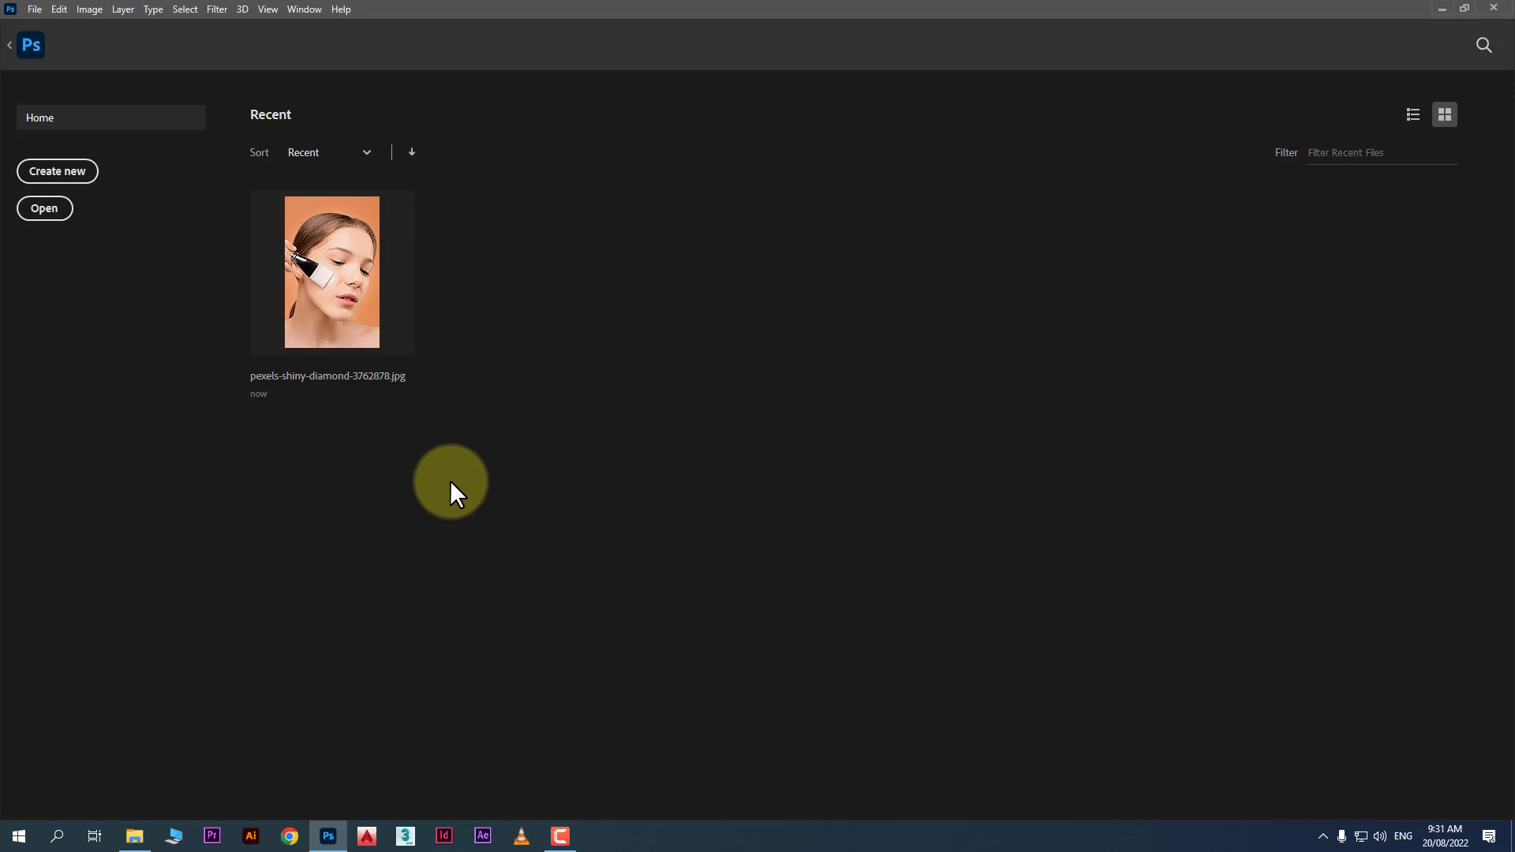
{"action": "left_click", "coordinate": [44, 210]}
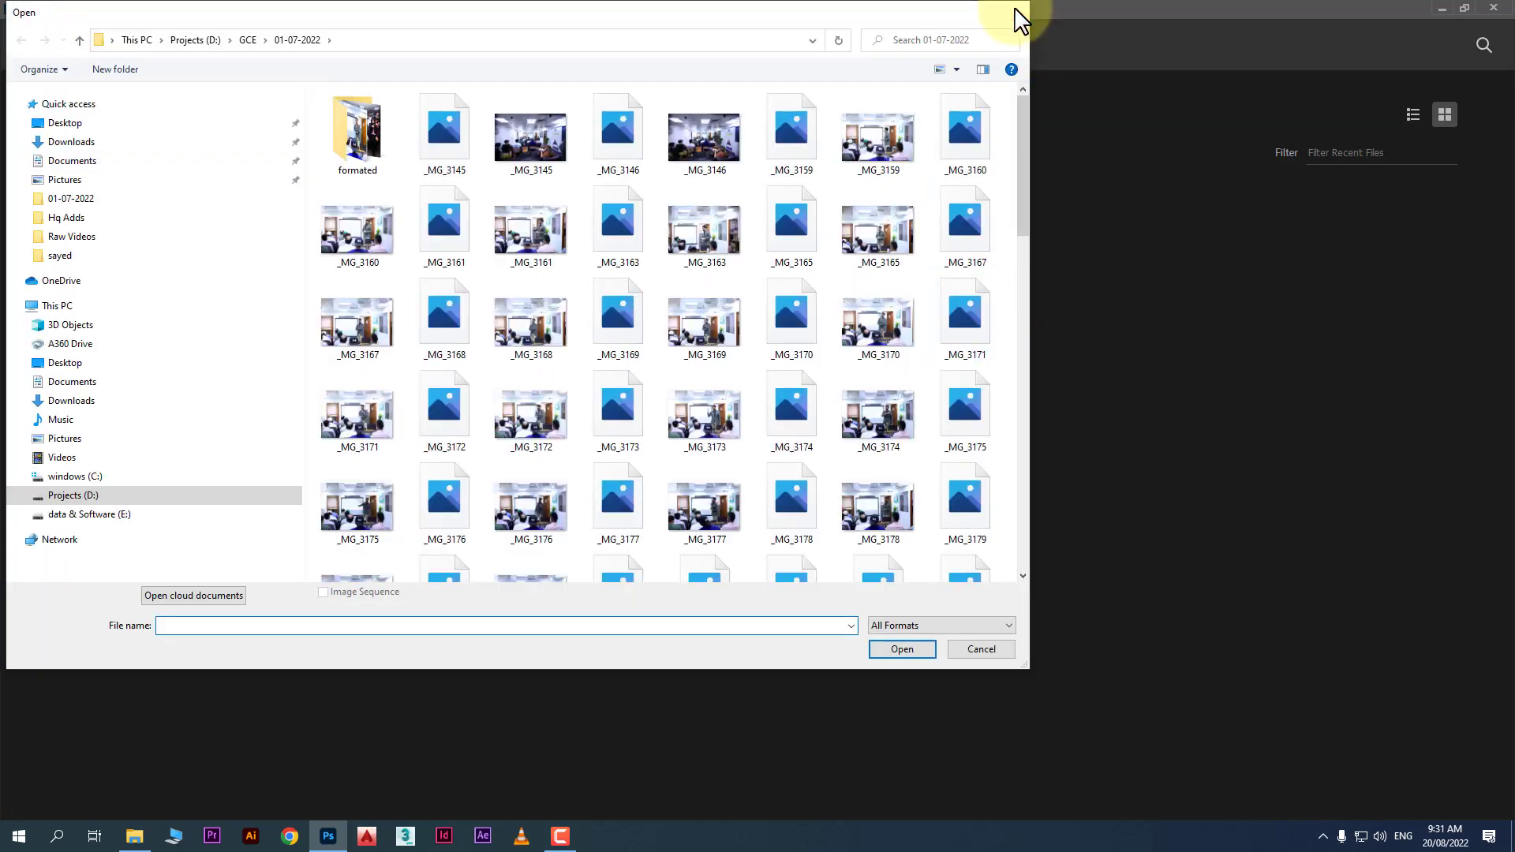
{"action": "left_click", "coordinate": [1017, 11]}
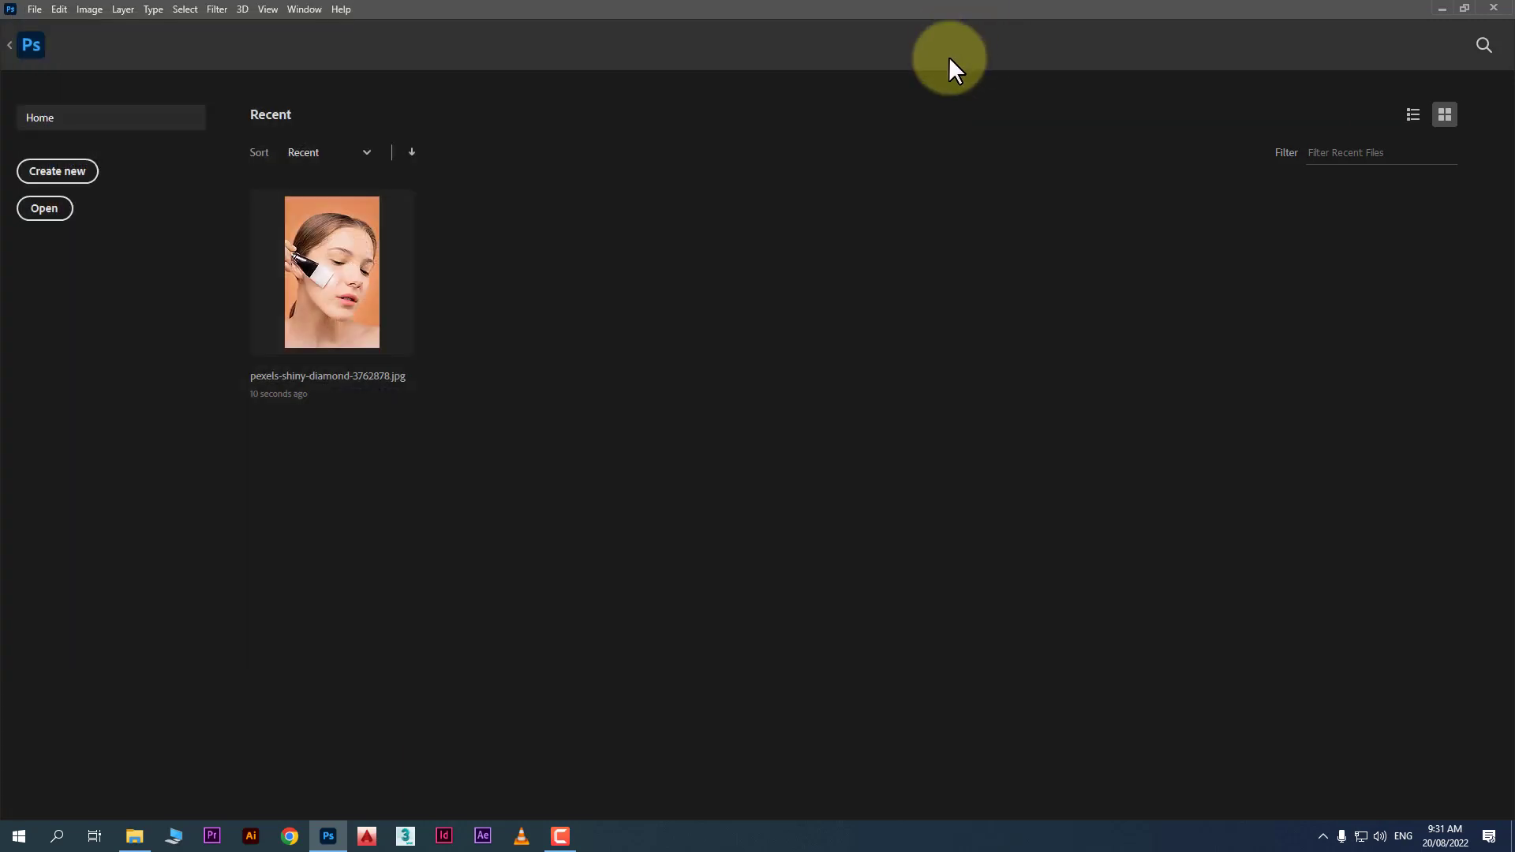
Open the photo _MG_3170.JPG from the 01-07-2022 folder and return to the portrait photo document.
{"action": "left_click", "coordinate": [34, 9]}
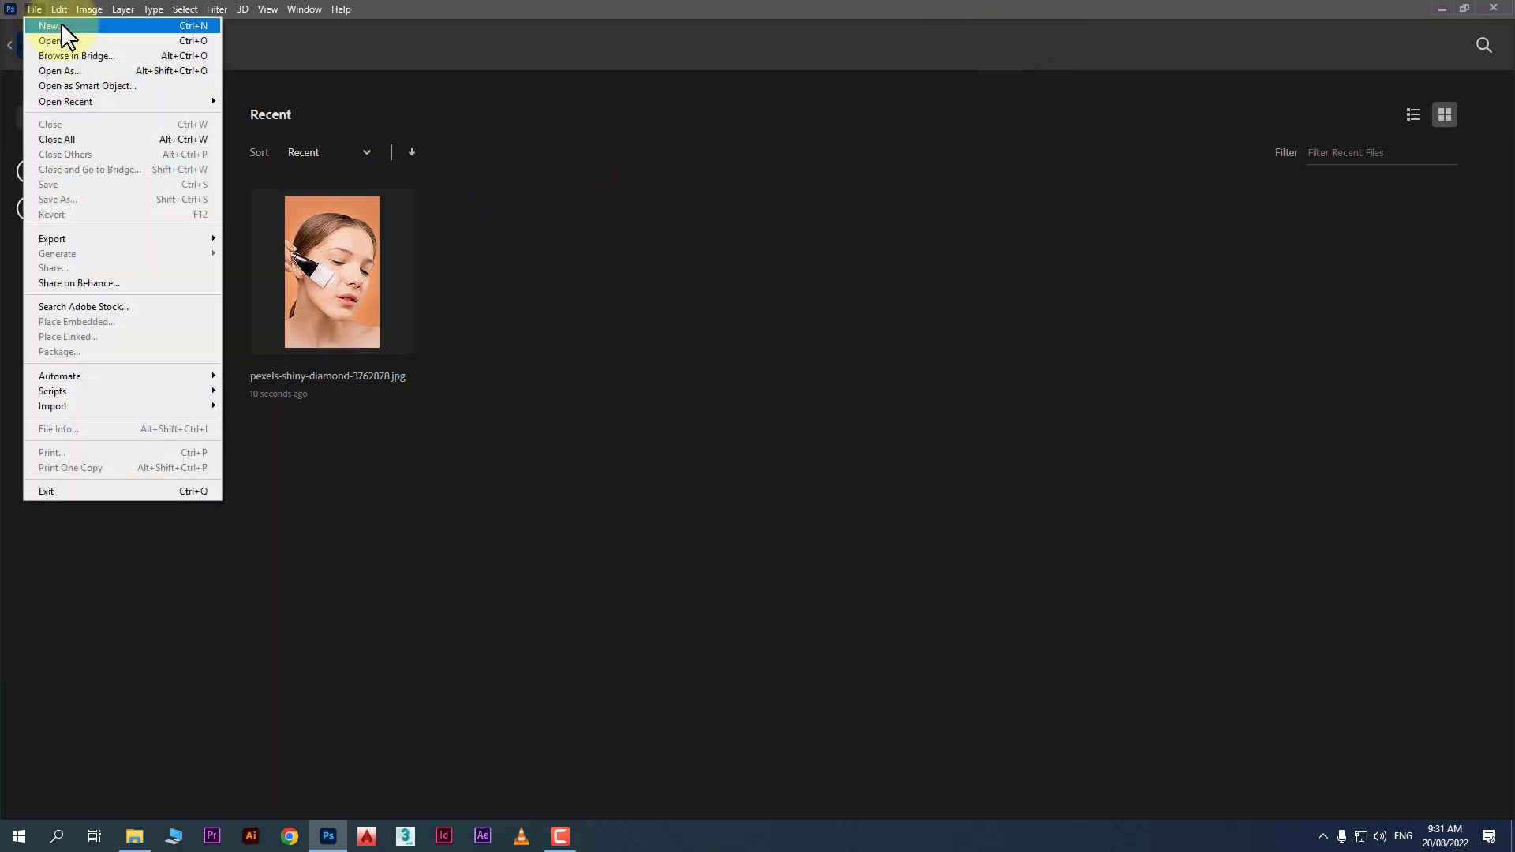
{"action": "left_click", "coordinate": [70, 38]}
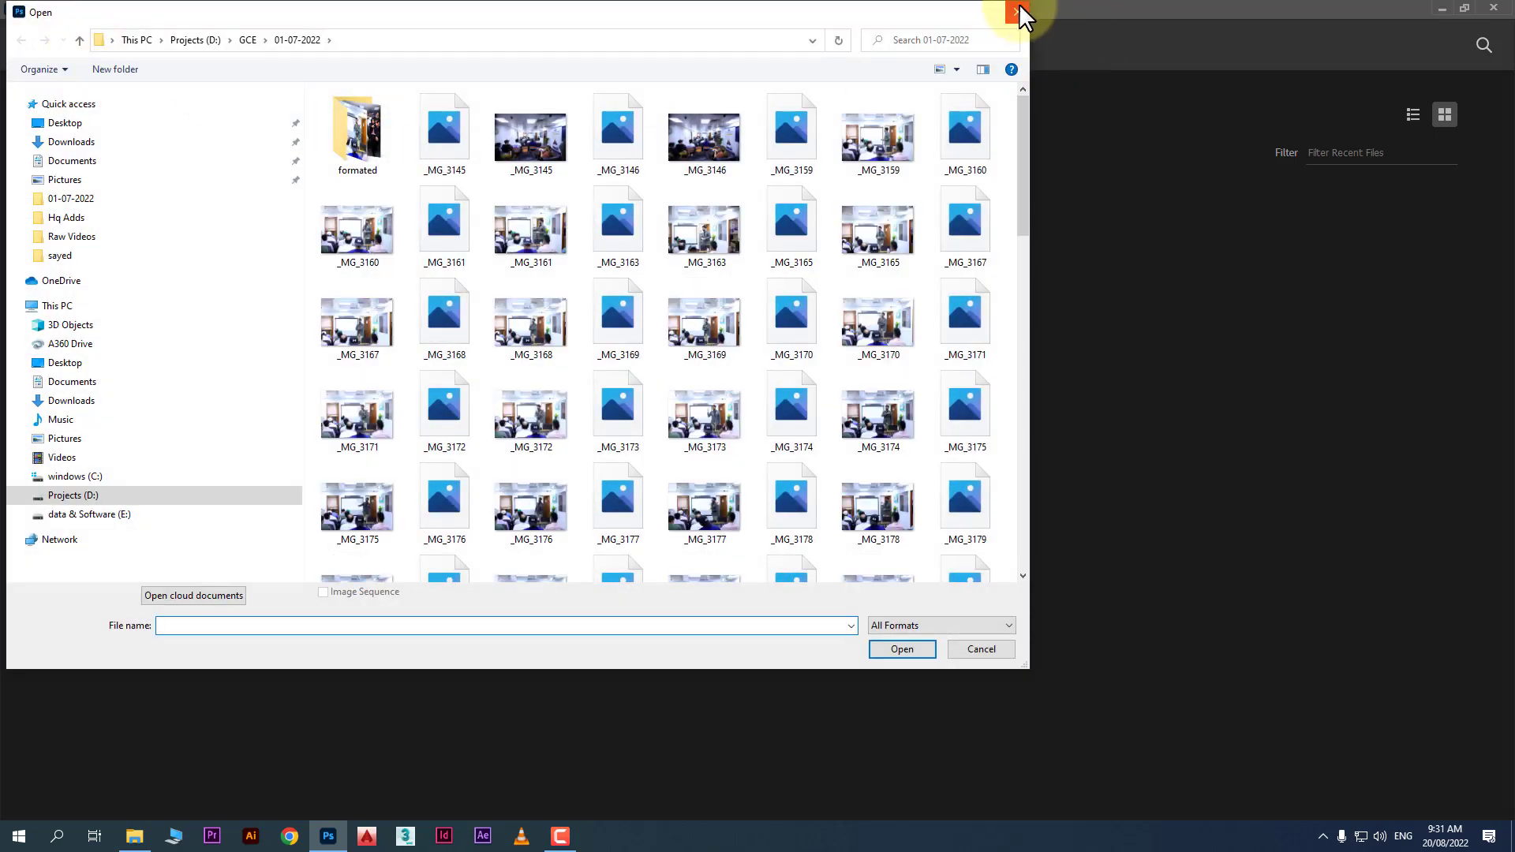
{"action": "double_click", "coordinate": [872, 313]}
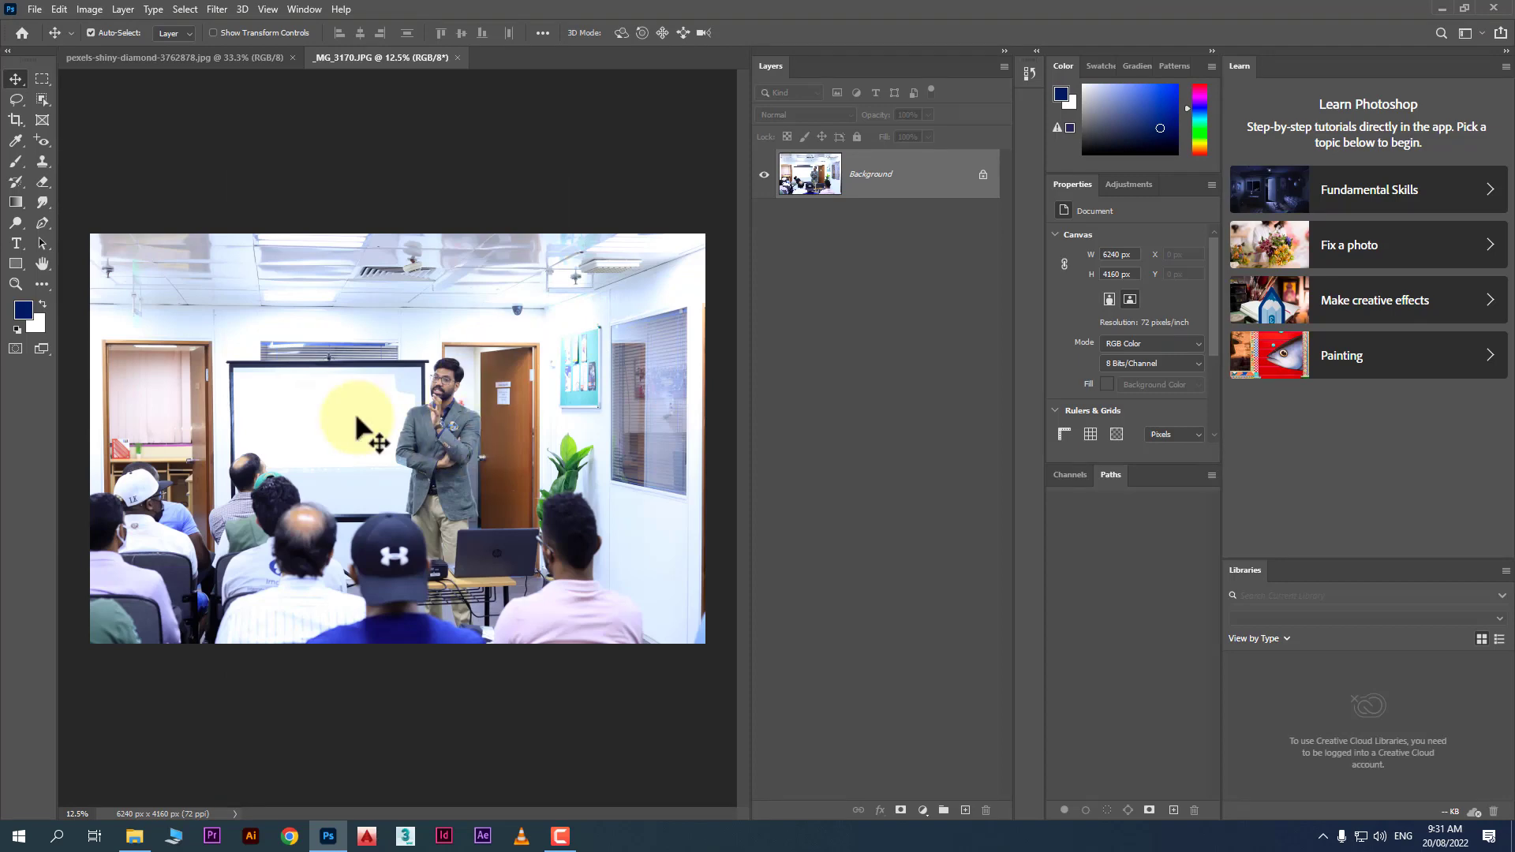
{"action": "left_click", "coordinate": [193, 59]}
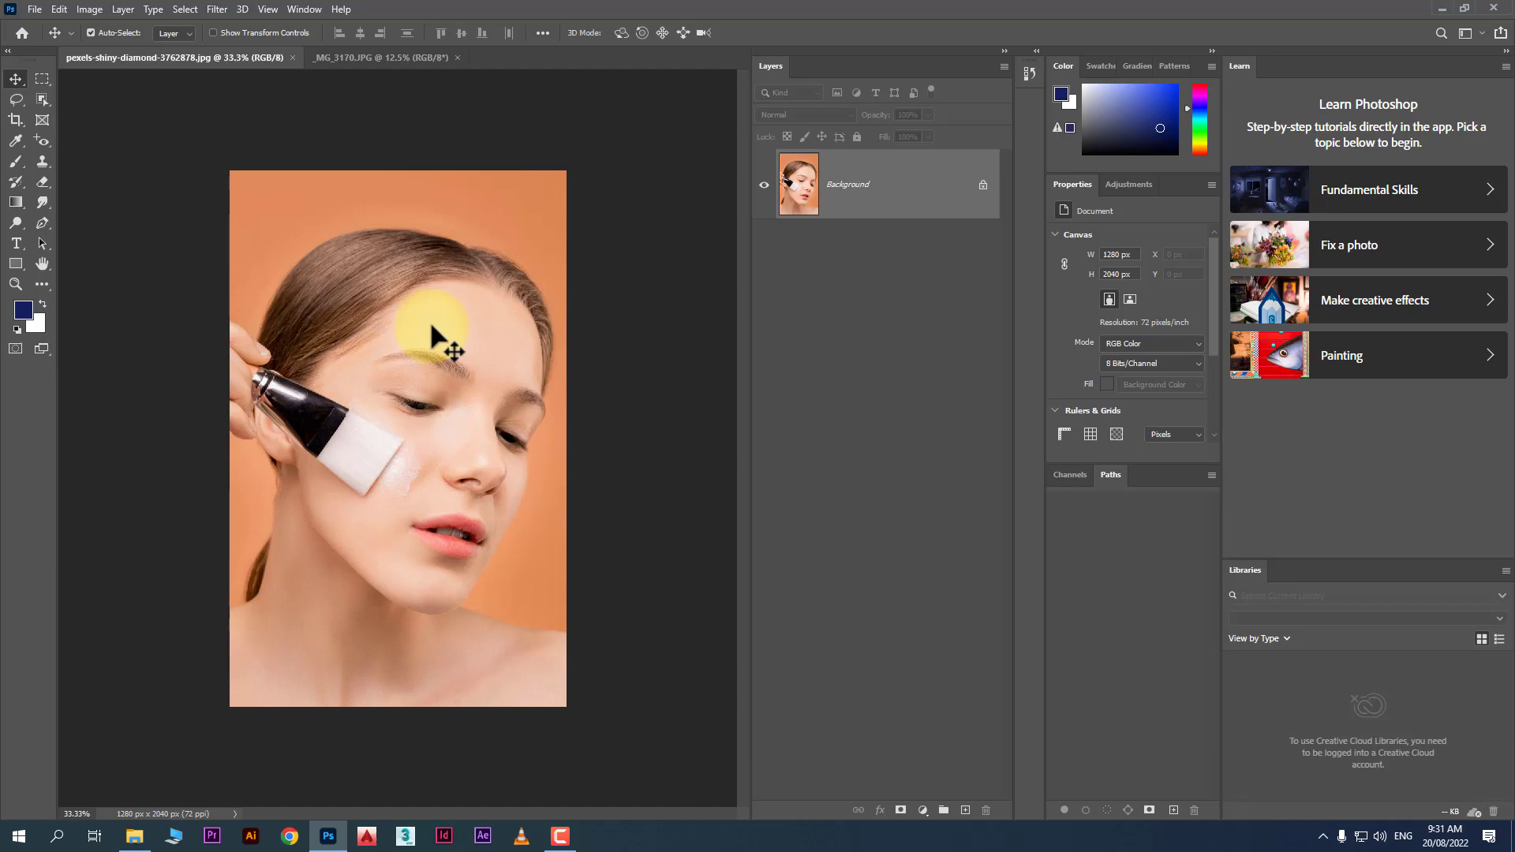
Create a new document from the Landscape, 10 x 8 photo preset with its orientation switched to portrait.
{"action": "left_click", "coordinate": [22, 33]}
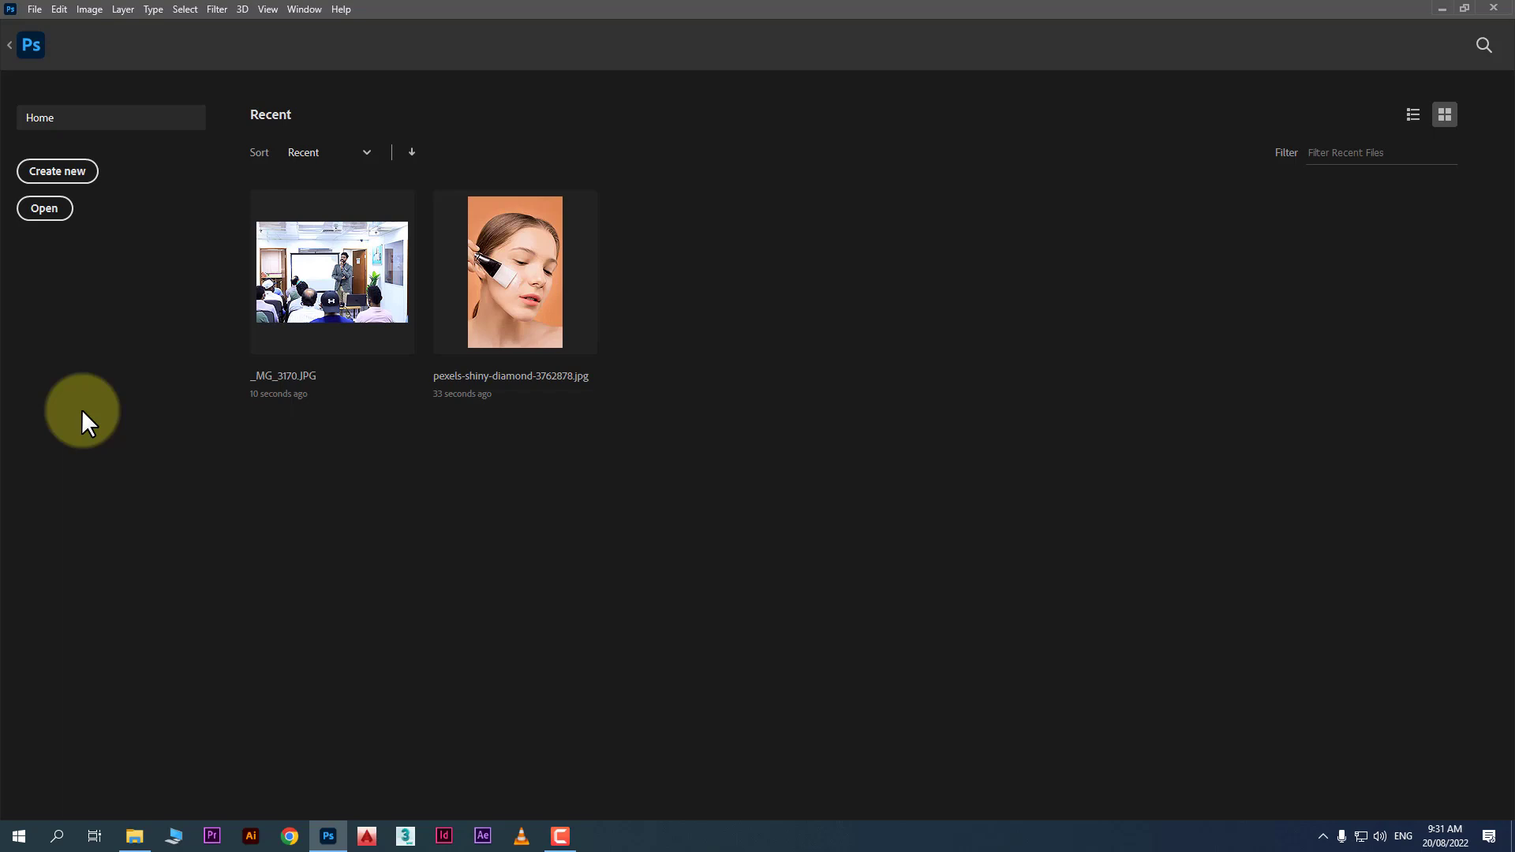
{"action": "left_click", "coordinate": [76, 179]}
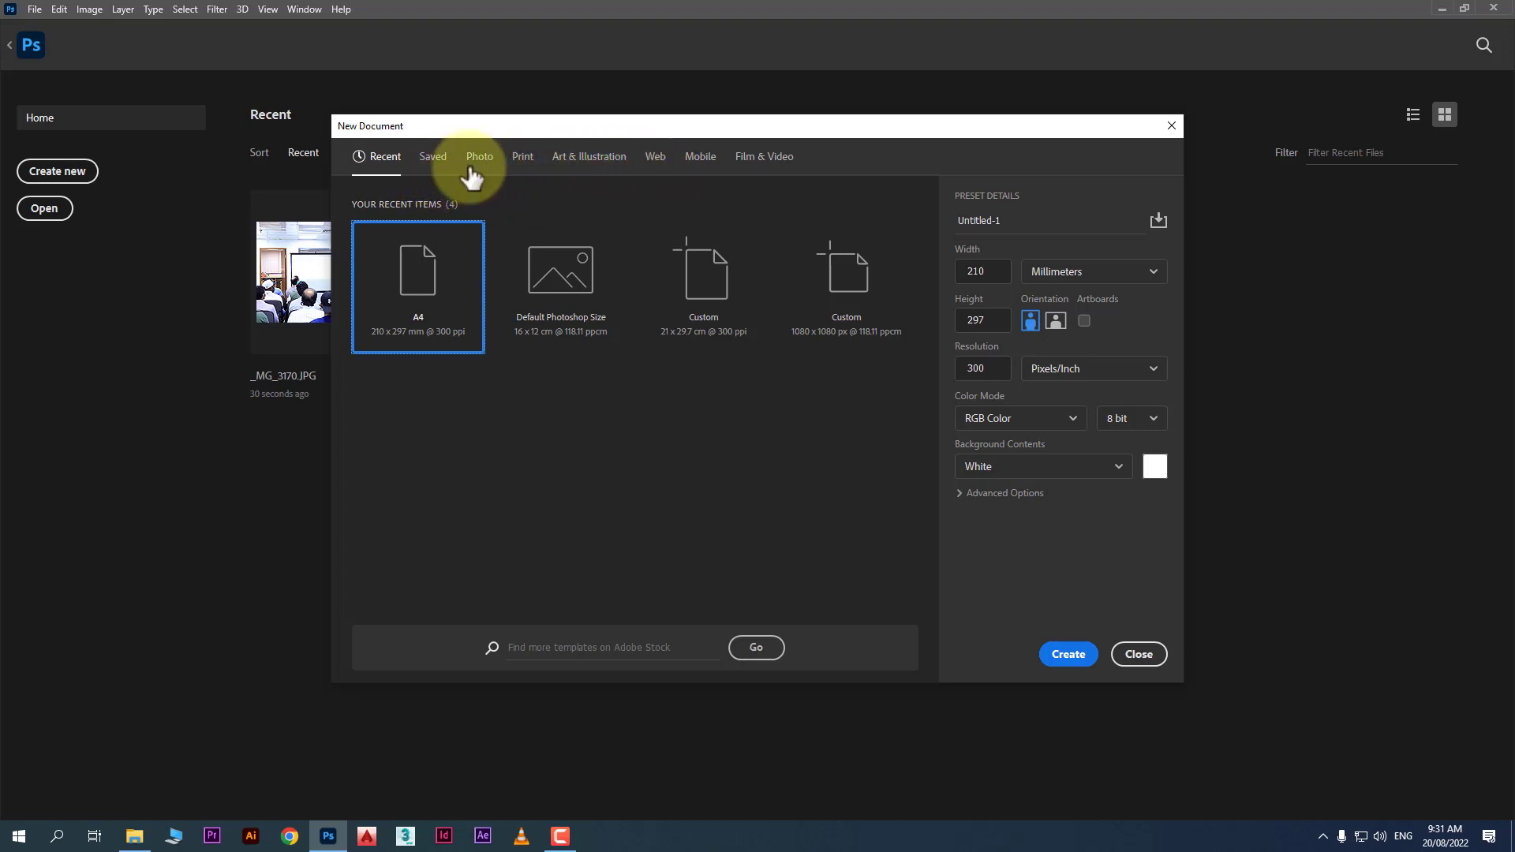
{"action": "left_click", "coordinate": [435, 157]}
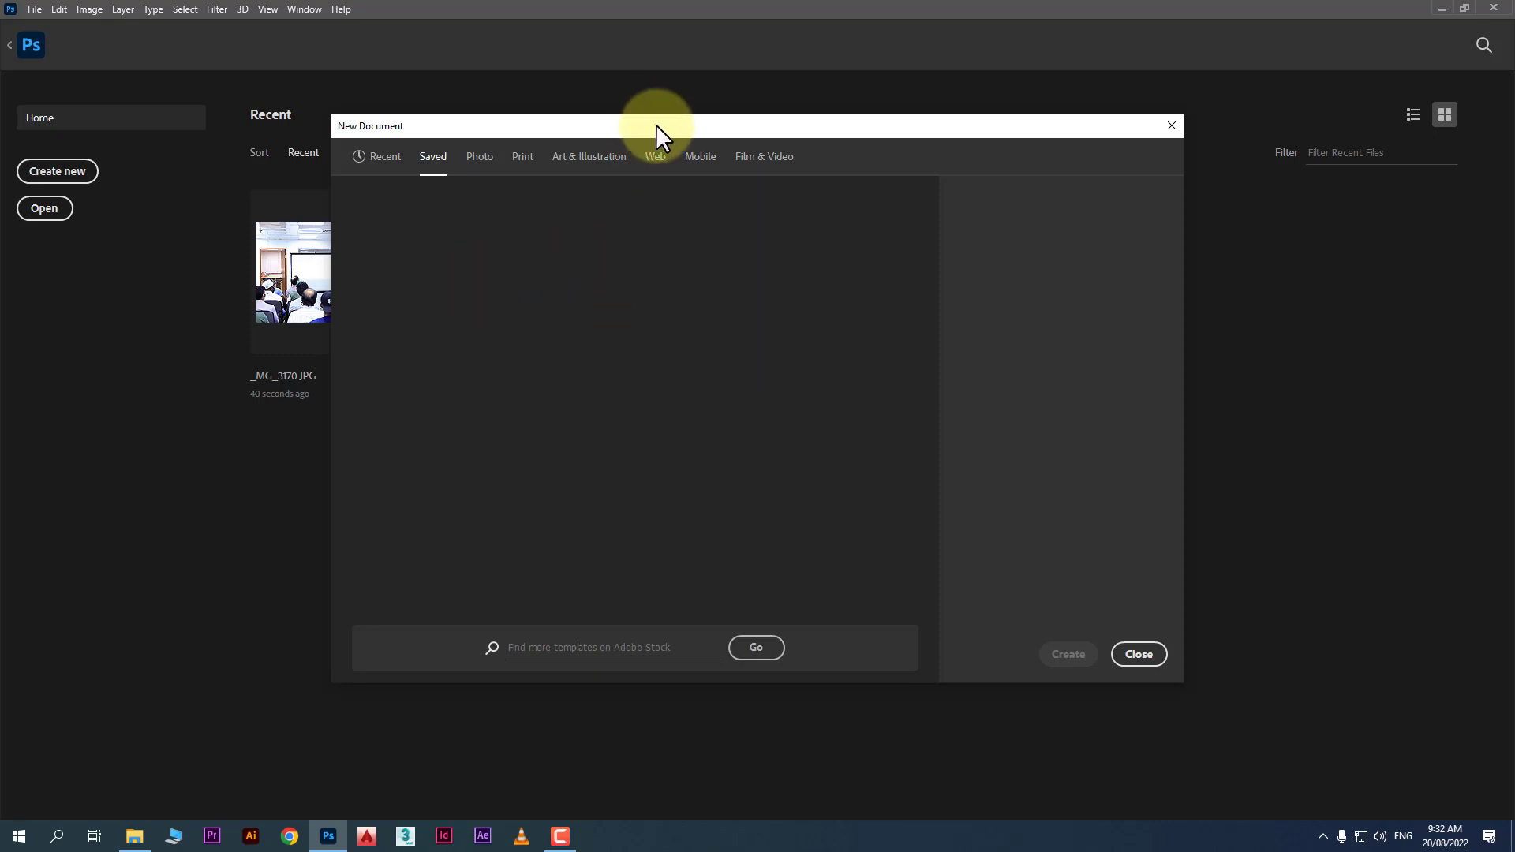
{"action": "left_click_drag", "start_coordinate": [655, 125], "coordinate": [571, 125]}
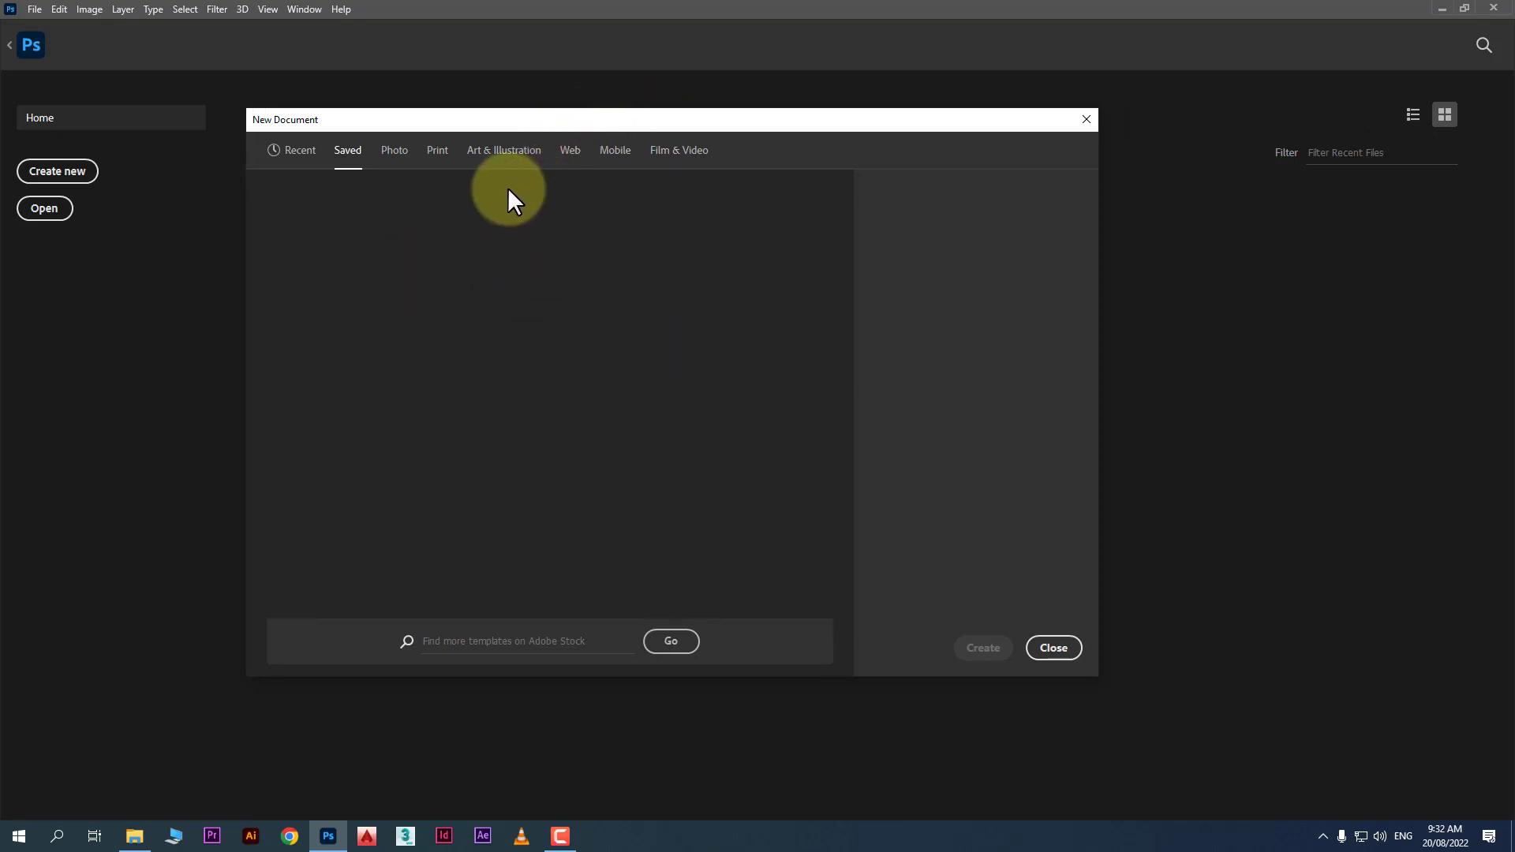
{"action": "left_click", "coordinate": [390, 151]}
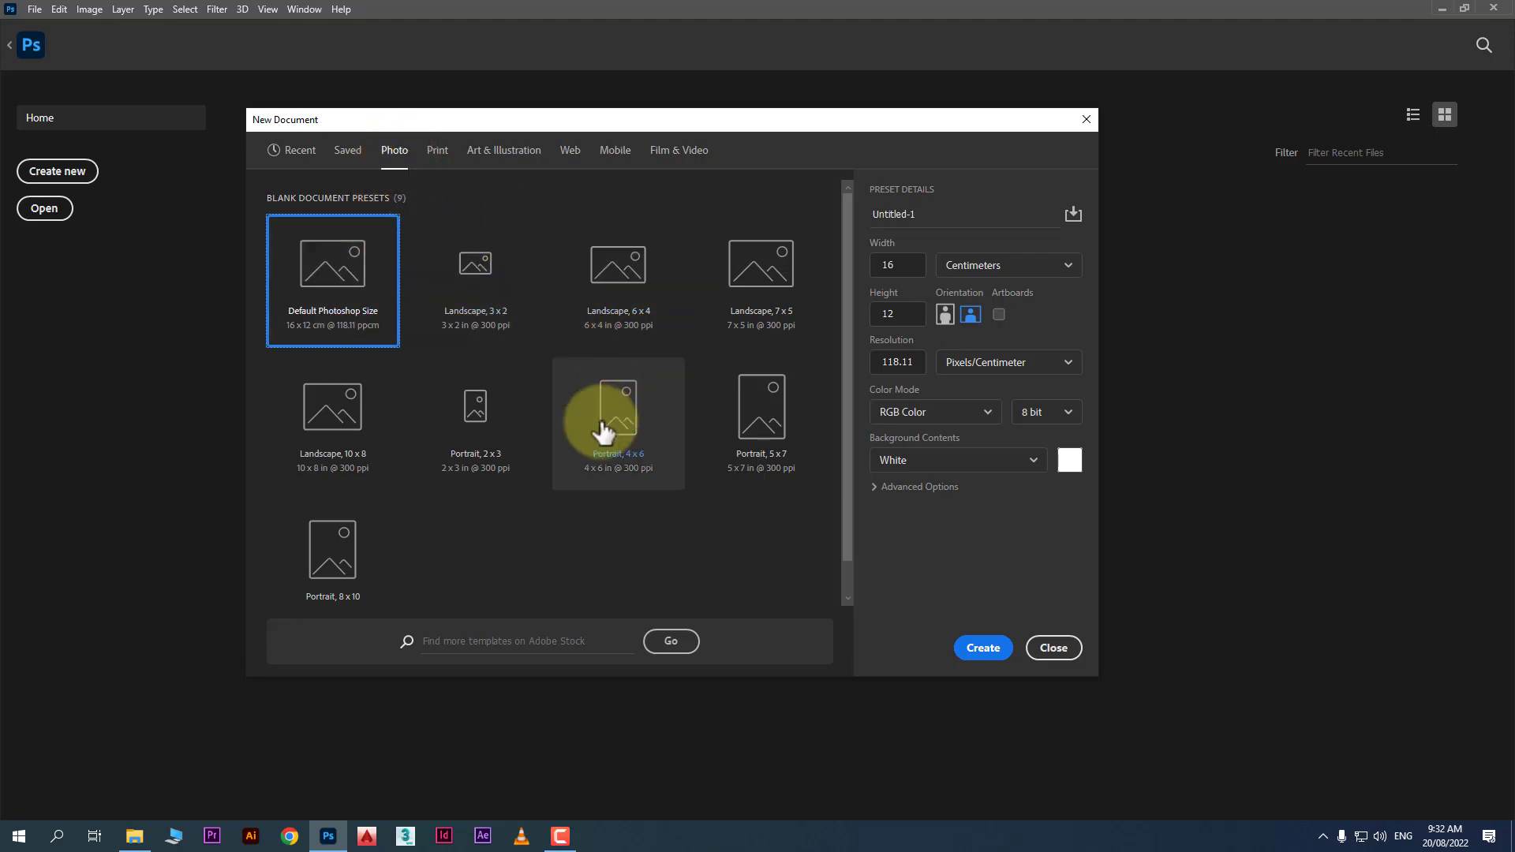
{"action": "left_click", "coordinate": [500, 328]}
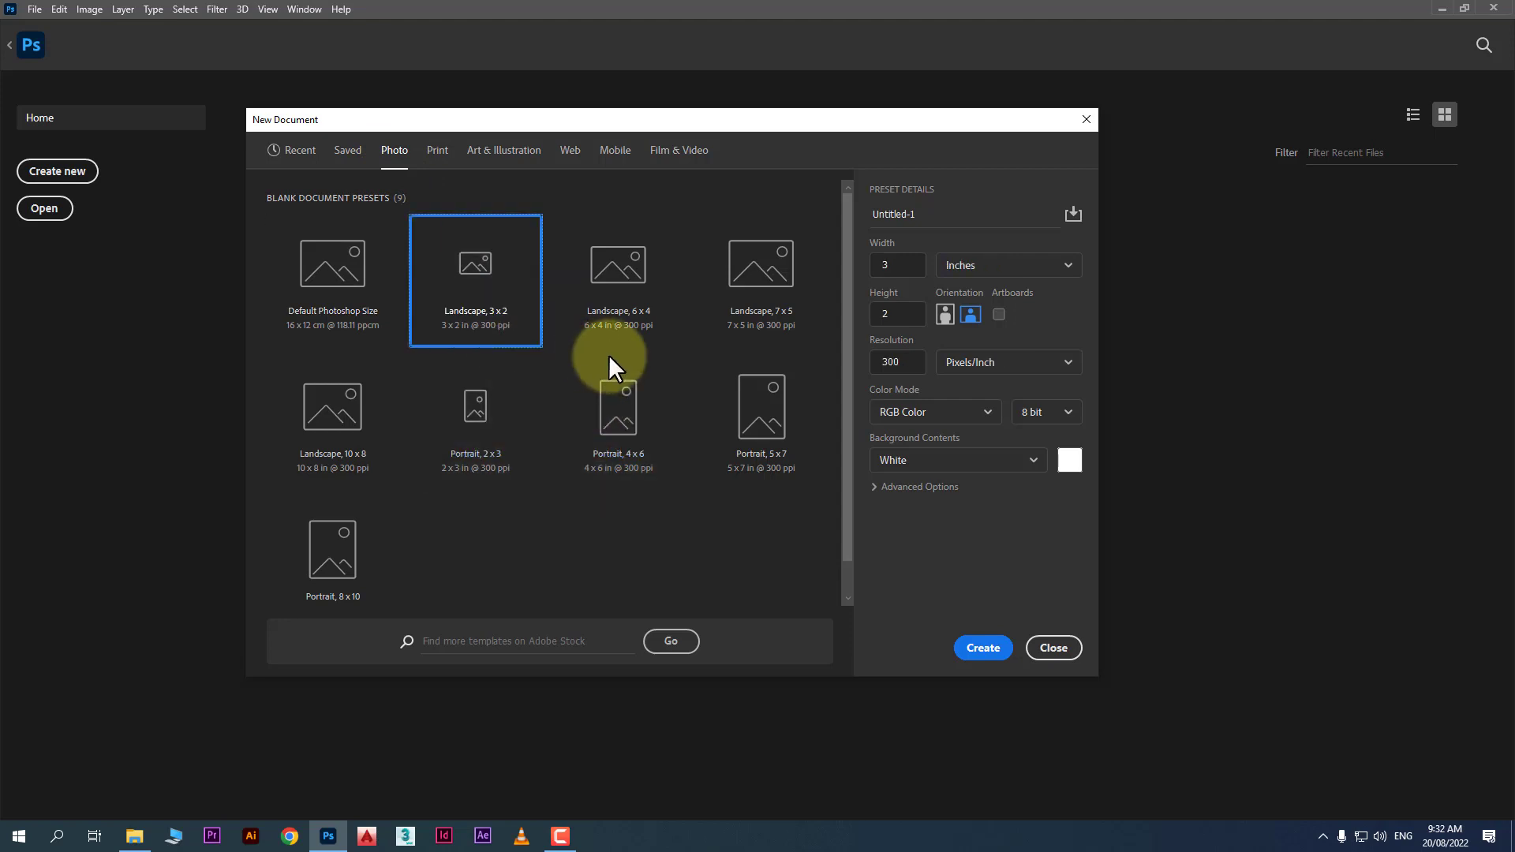
{"action": "left_click", "coordinate": [623, 336]}
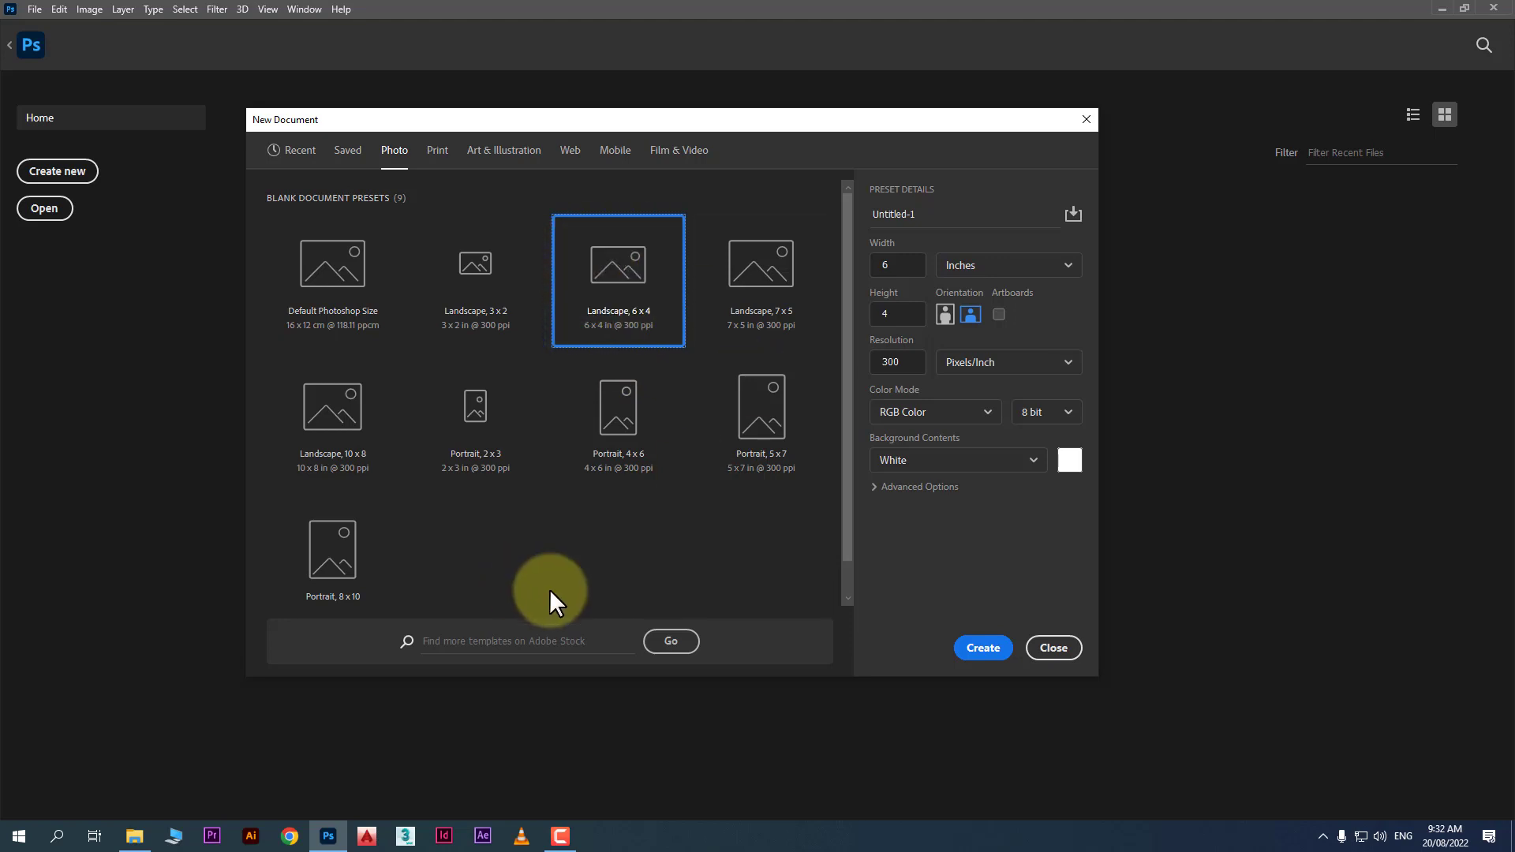
{"action": "left_click", "coordinate": [357, 470]}
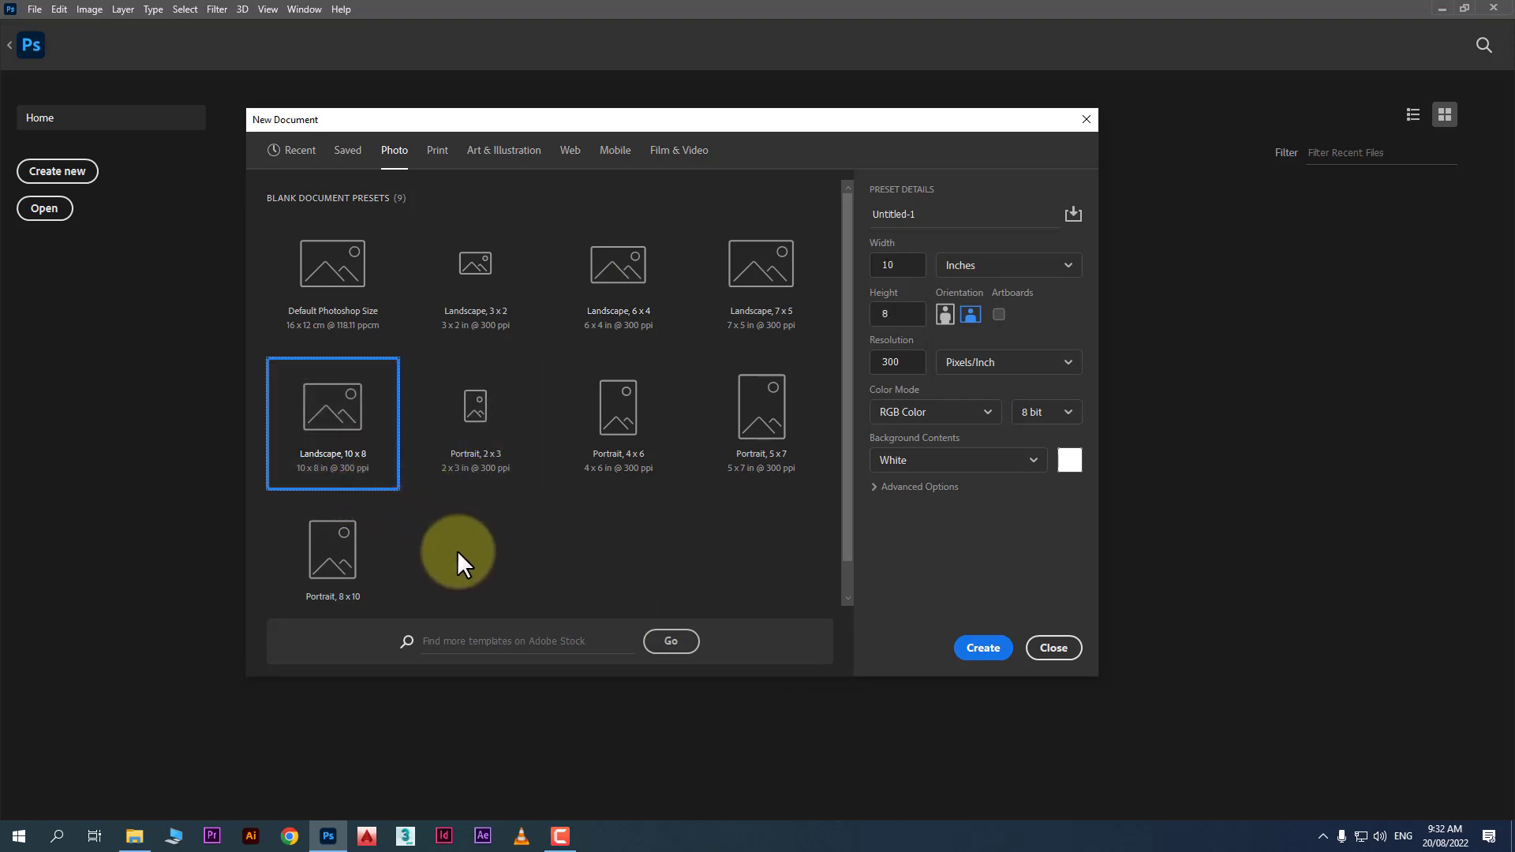
{"action": "left_click", "coordinate": [945, 314]}
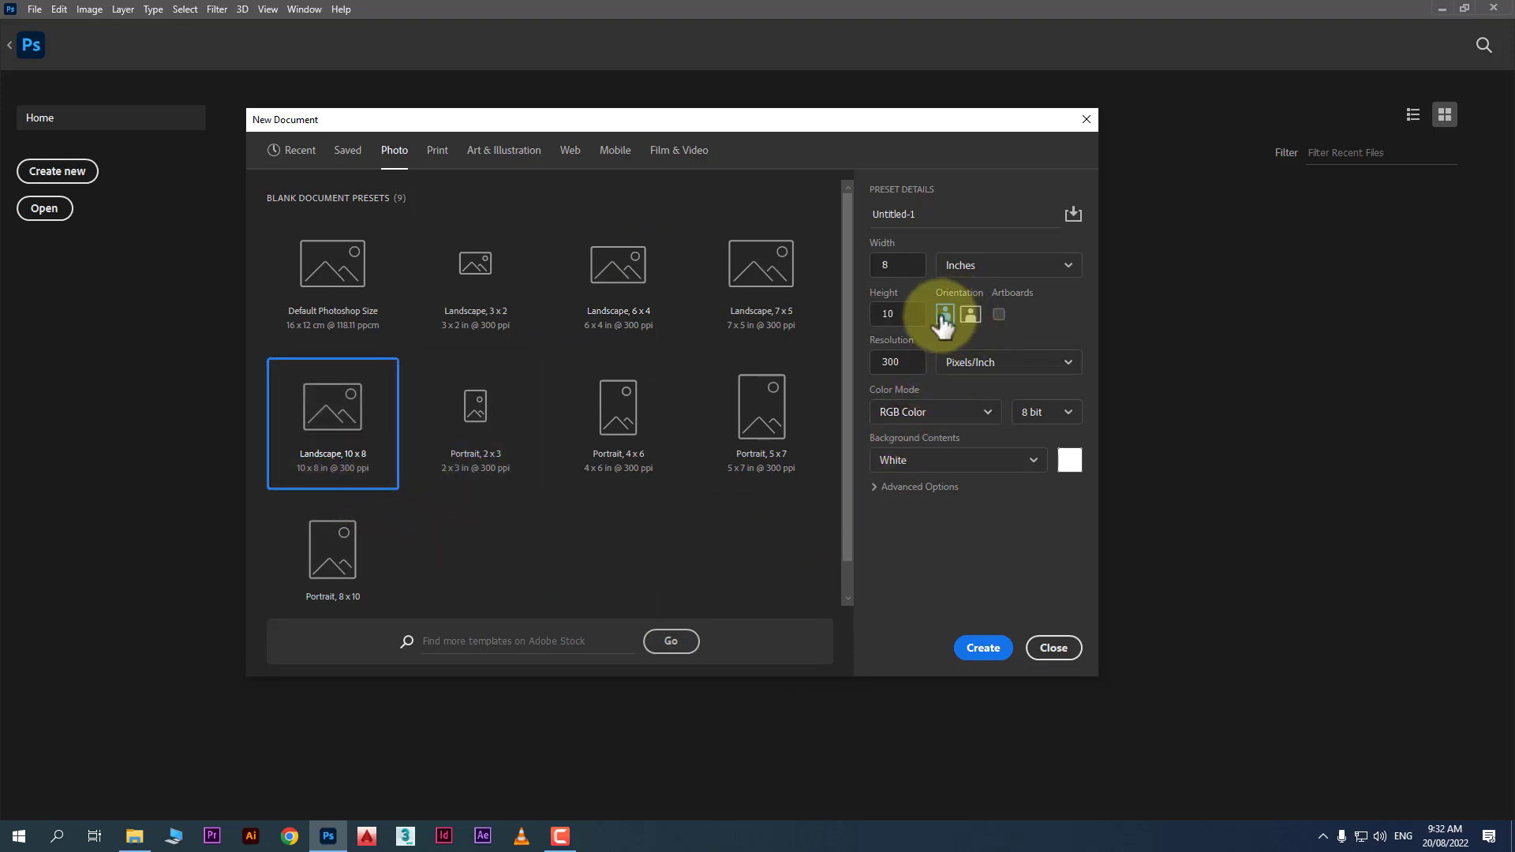
{"action": "left_click", "coordinate": [983, 648]}
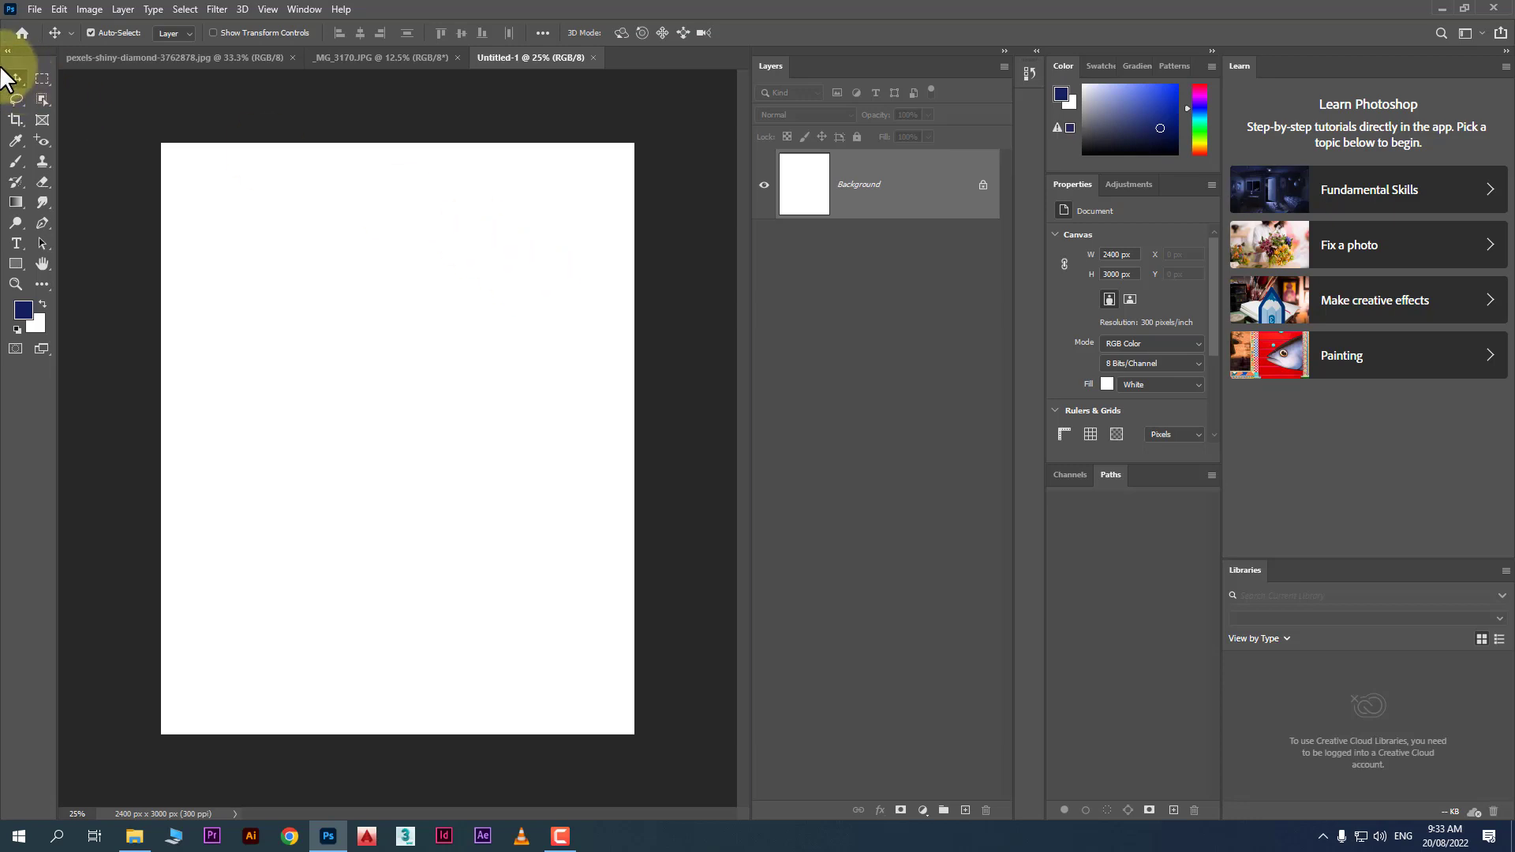
Start another new document and choose the Landscape, 10 x 8 photo preset.
{"action": "left_click", "coordinate": [22, 33]}
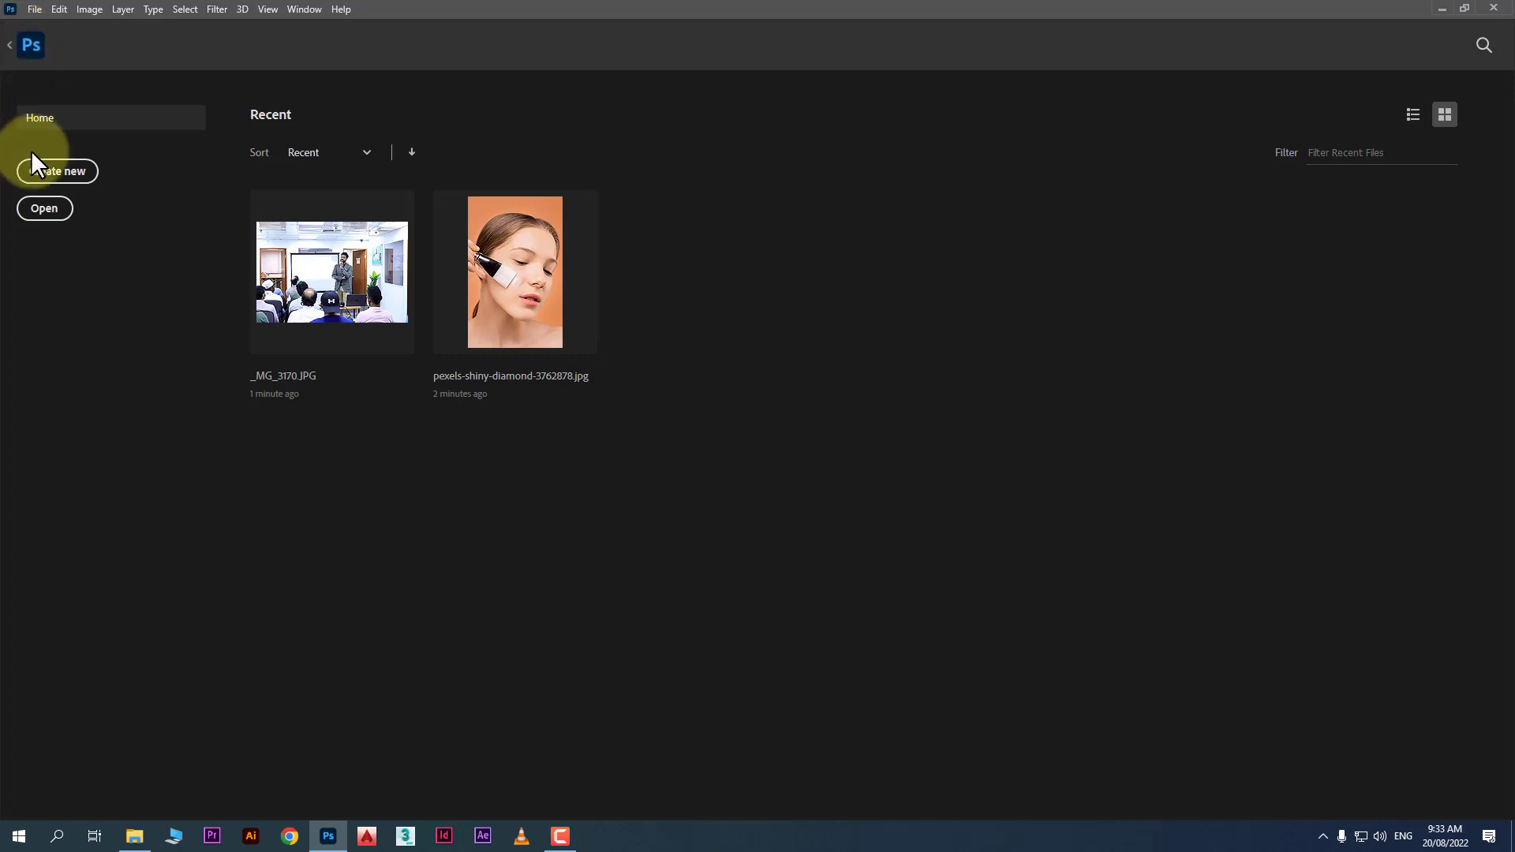
{"action": "left_click", "coordinate": [58, 172]}
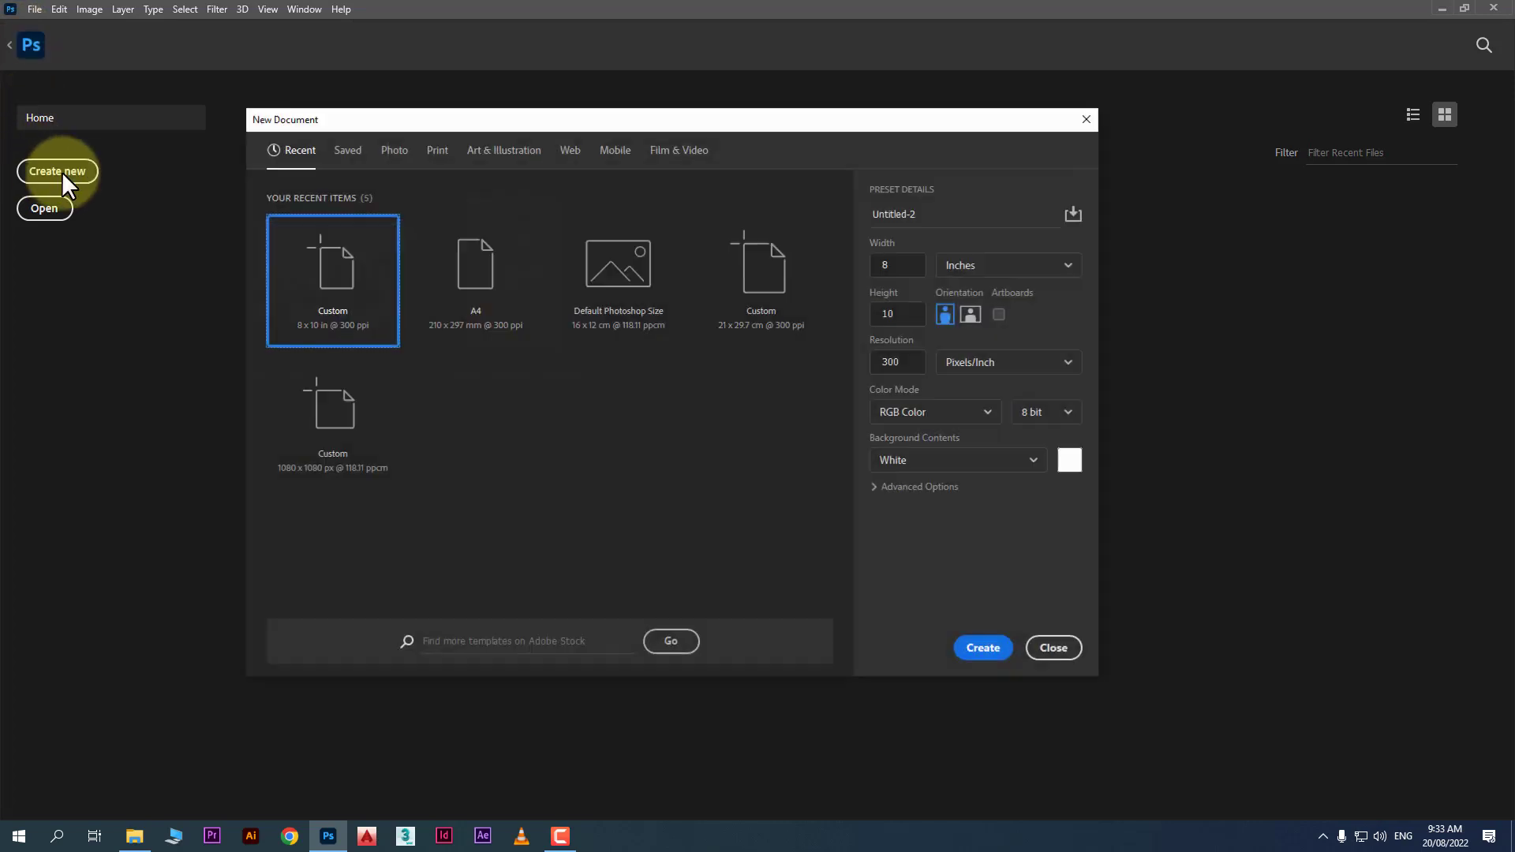
{"action": "left_click", "coordinate": [399, 153]}
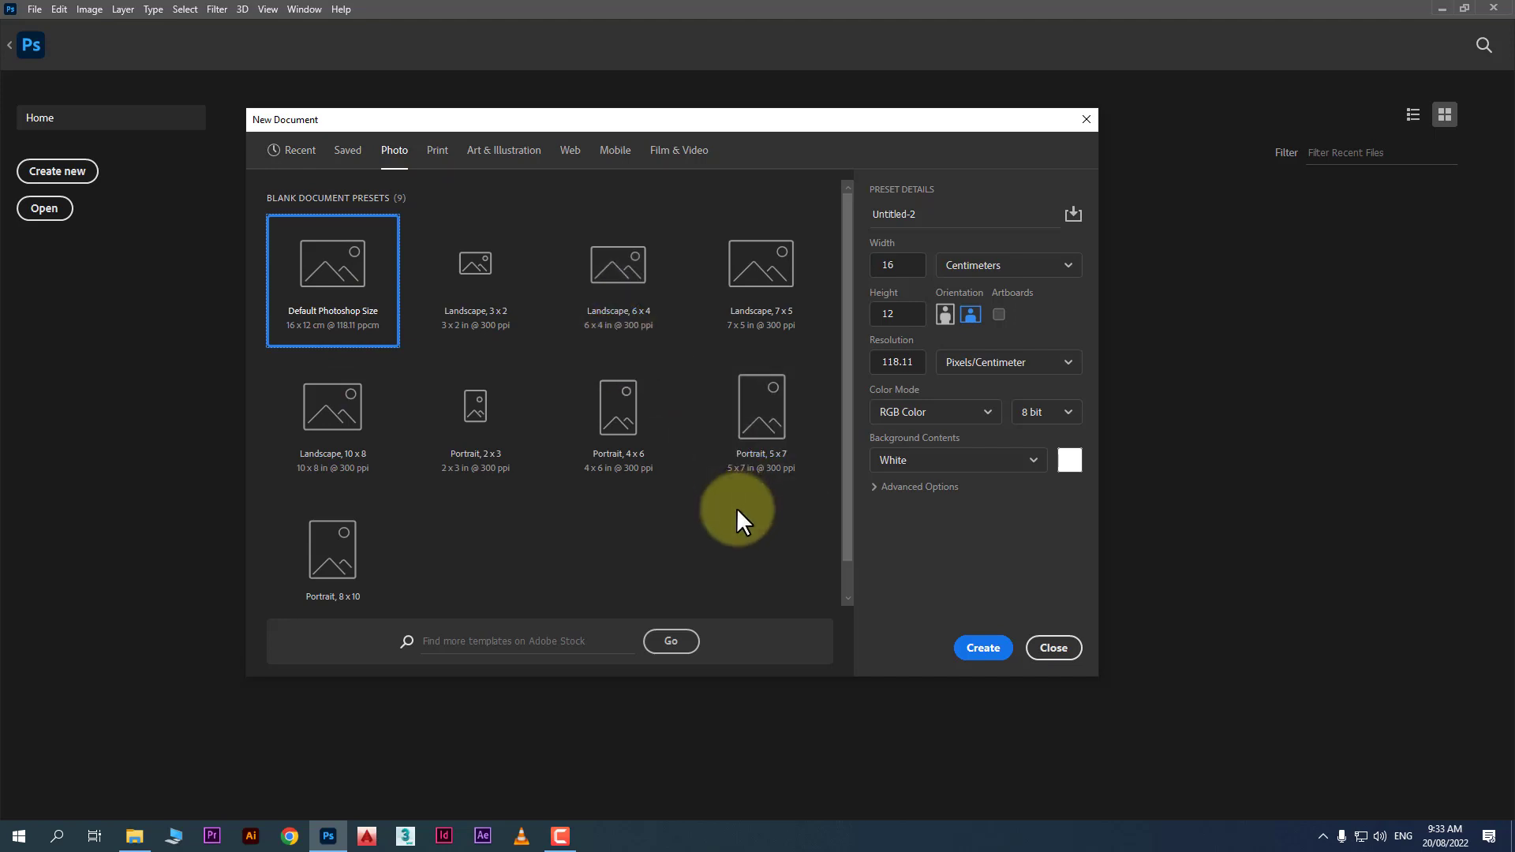
{"action": "left_click", "coordinate": [623, 442]}
{"action": "left_click", "coordinate": [500, 315]}
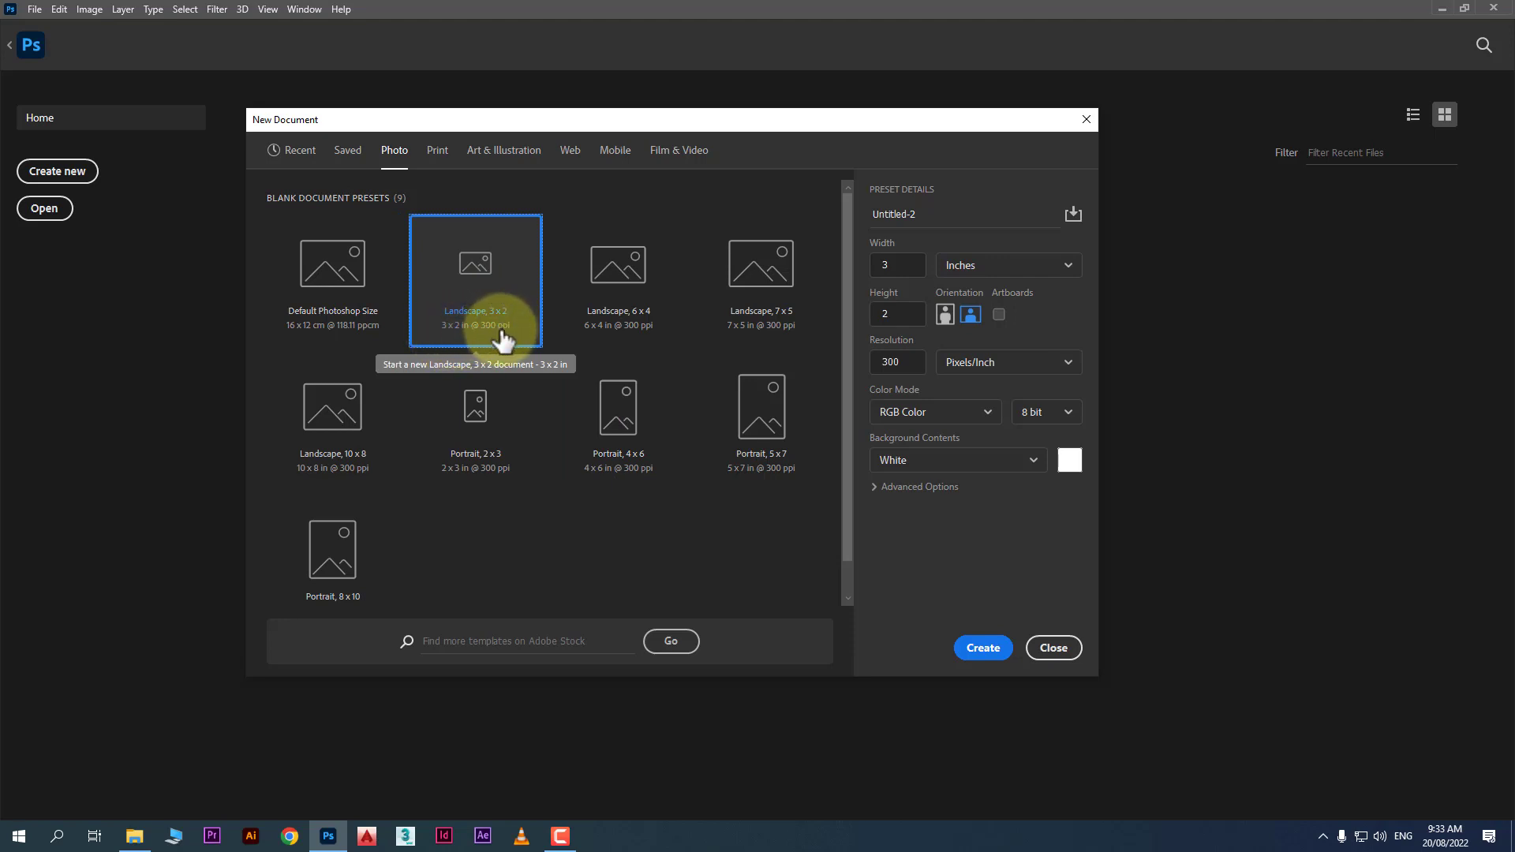
{"action": "left_click", "coordinate": [337, 453]}
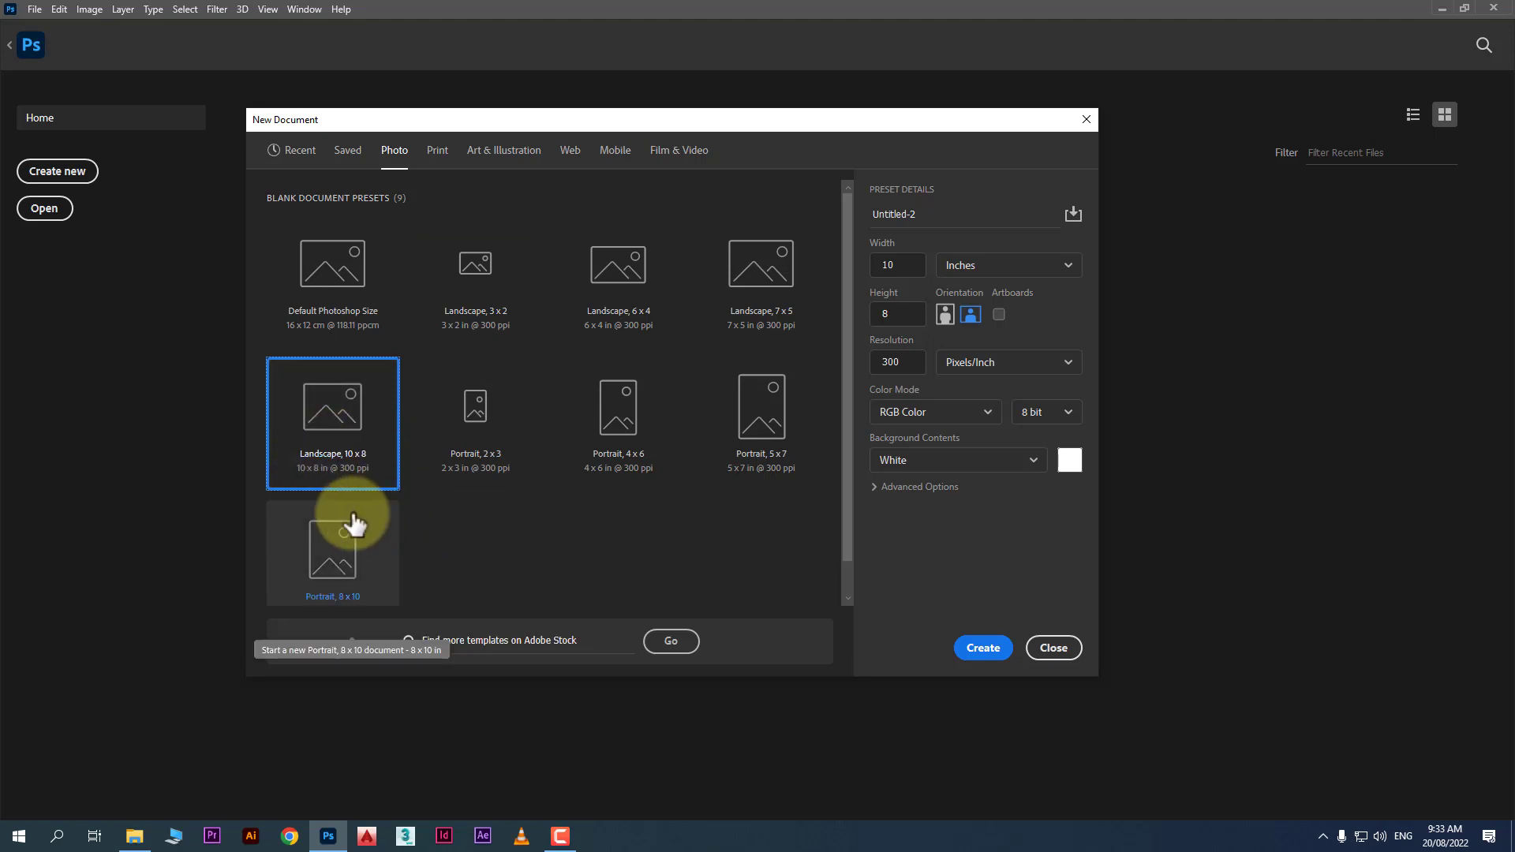
Name the new document "my photo".
{"action": "left_click_drag", "start_coordinate": [932, 217], "coordinate": [843, 214]}
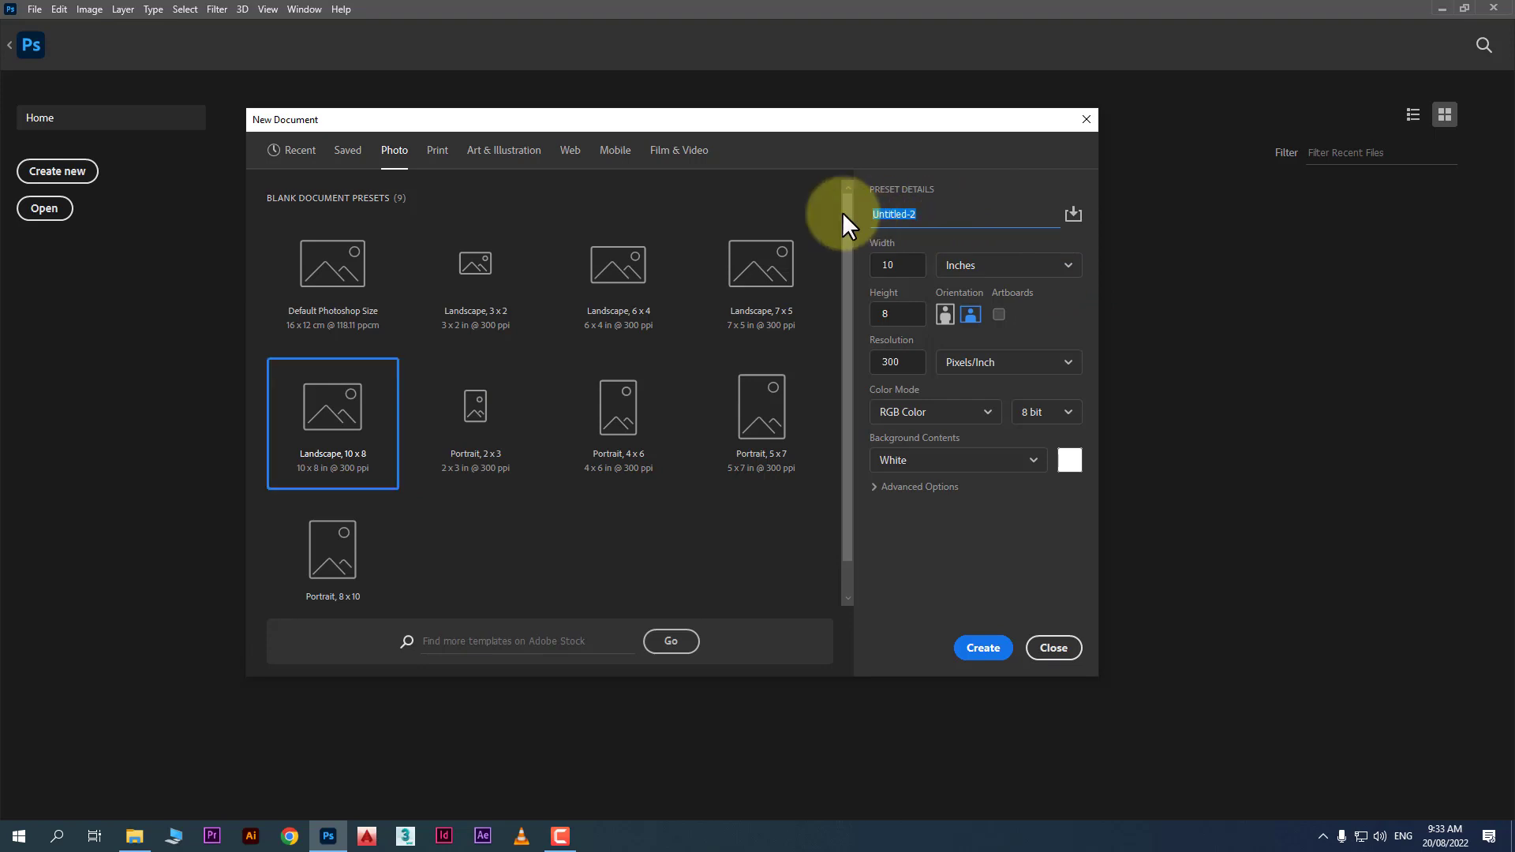
{"action": "type", "text": "my phtoo"}
{"action": "key", "text": "BackSpace"}
{"action": "key", "text": "BackSpace"}
{"action": "key", "text": "BackSpace"}
{"action": "type", "text": "oto"}
Look over the new document's width, height, available measurement units and resolution.
{"action": "left_click", "coordinate": [897, 265]}
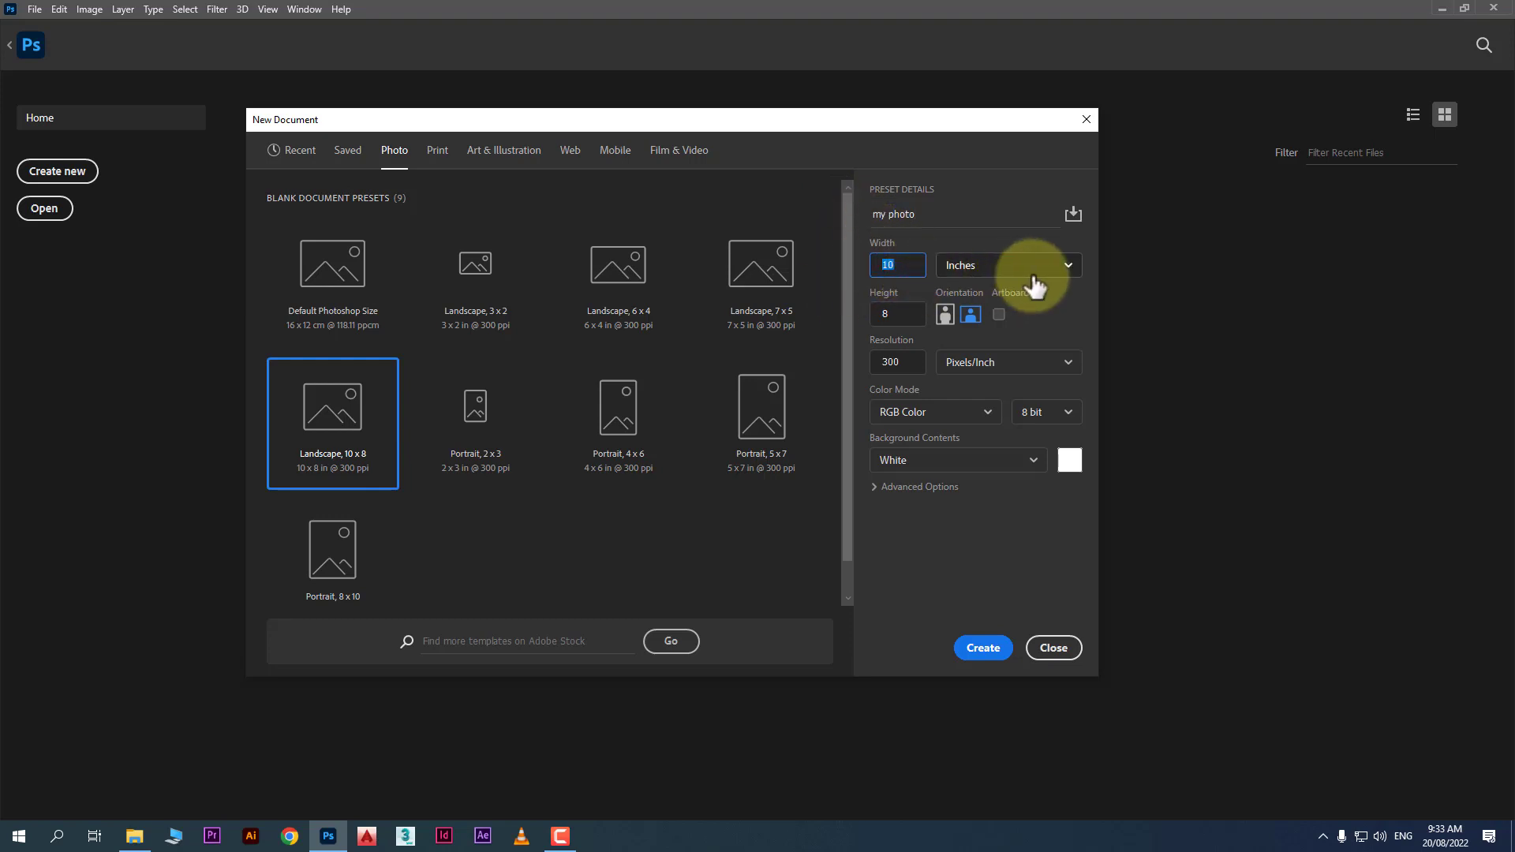
{"action": "left_click", "coordinate": [907, 316]}
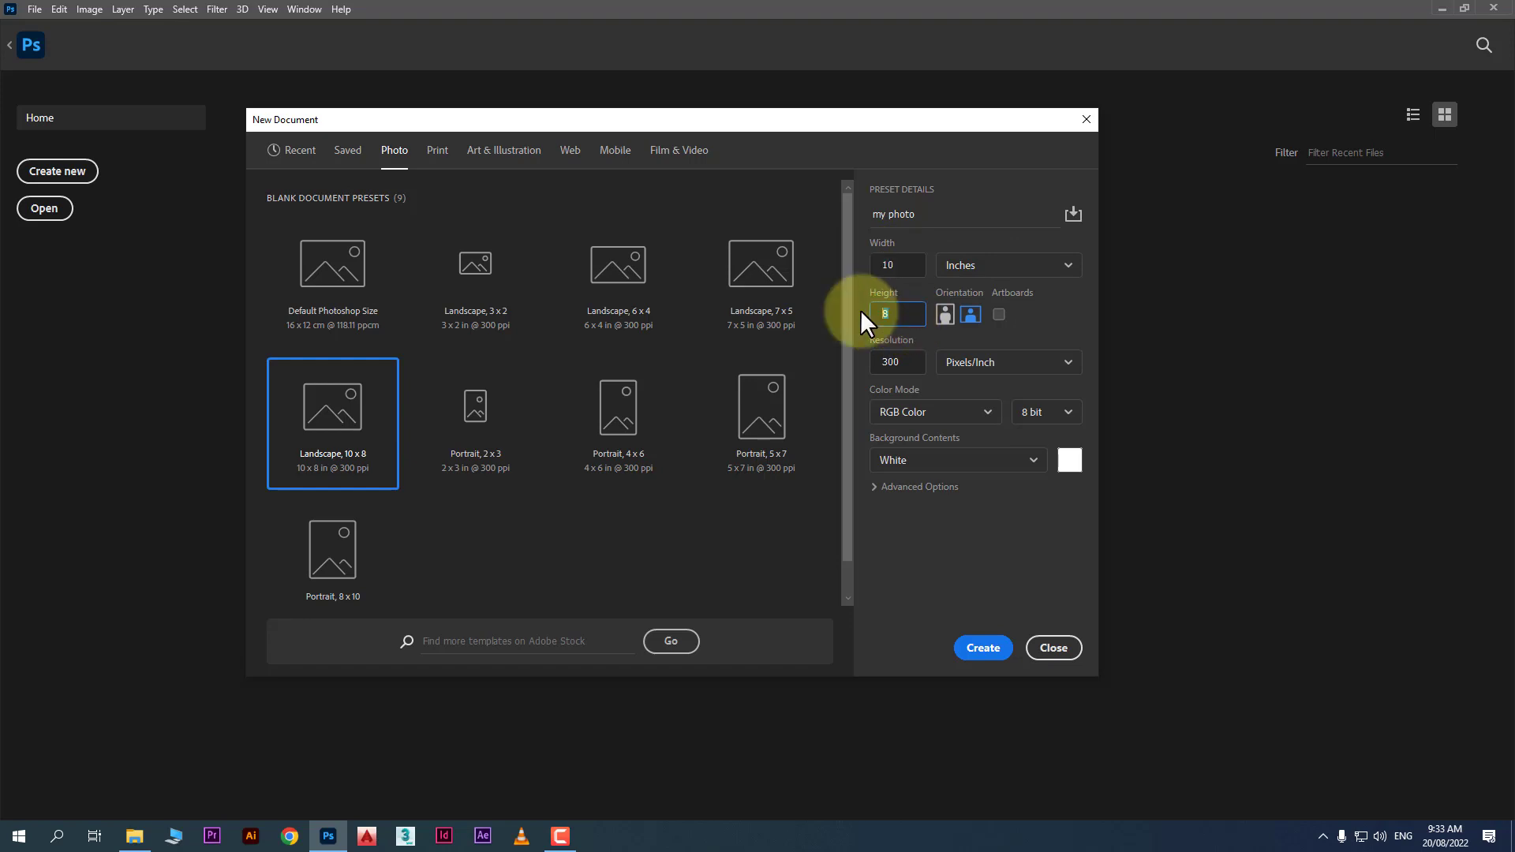
{"action": "left_click", "coordinate": [1043, 269]}
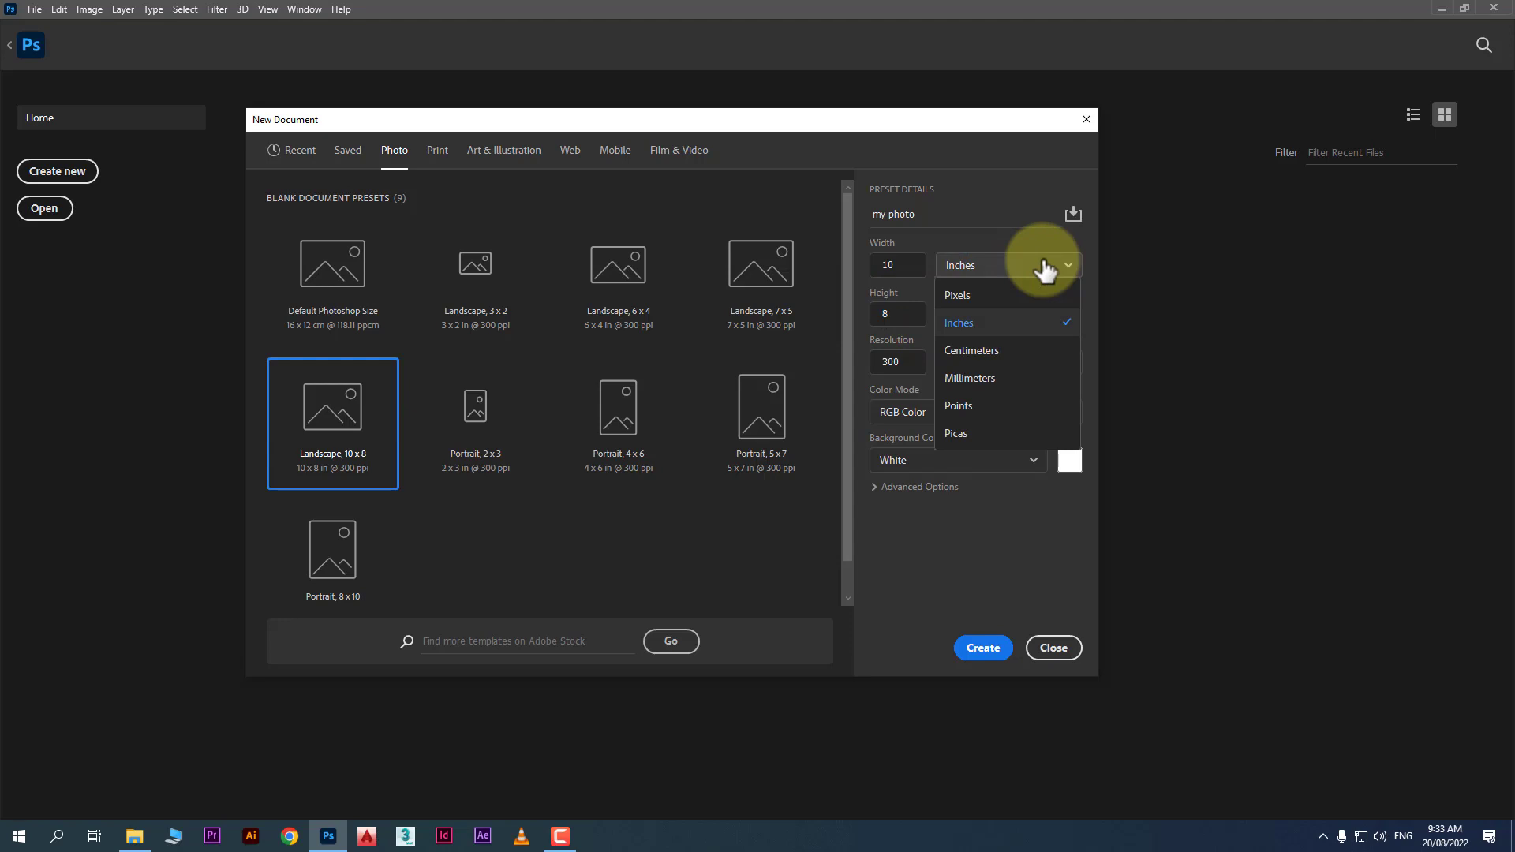
{"action": "left_click", "coordinate": [902, 264]}
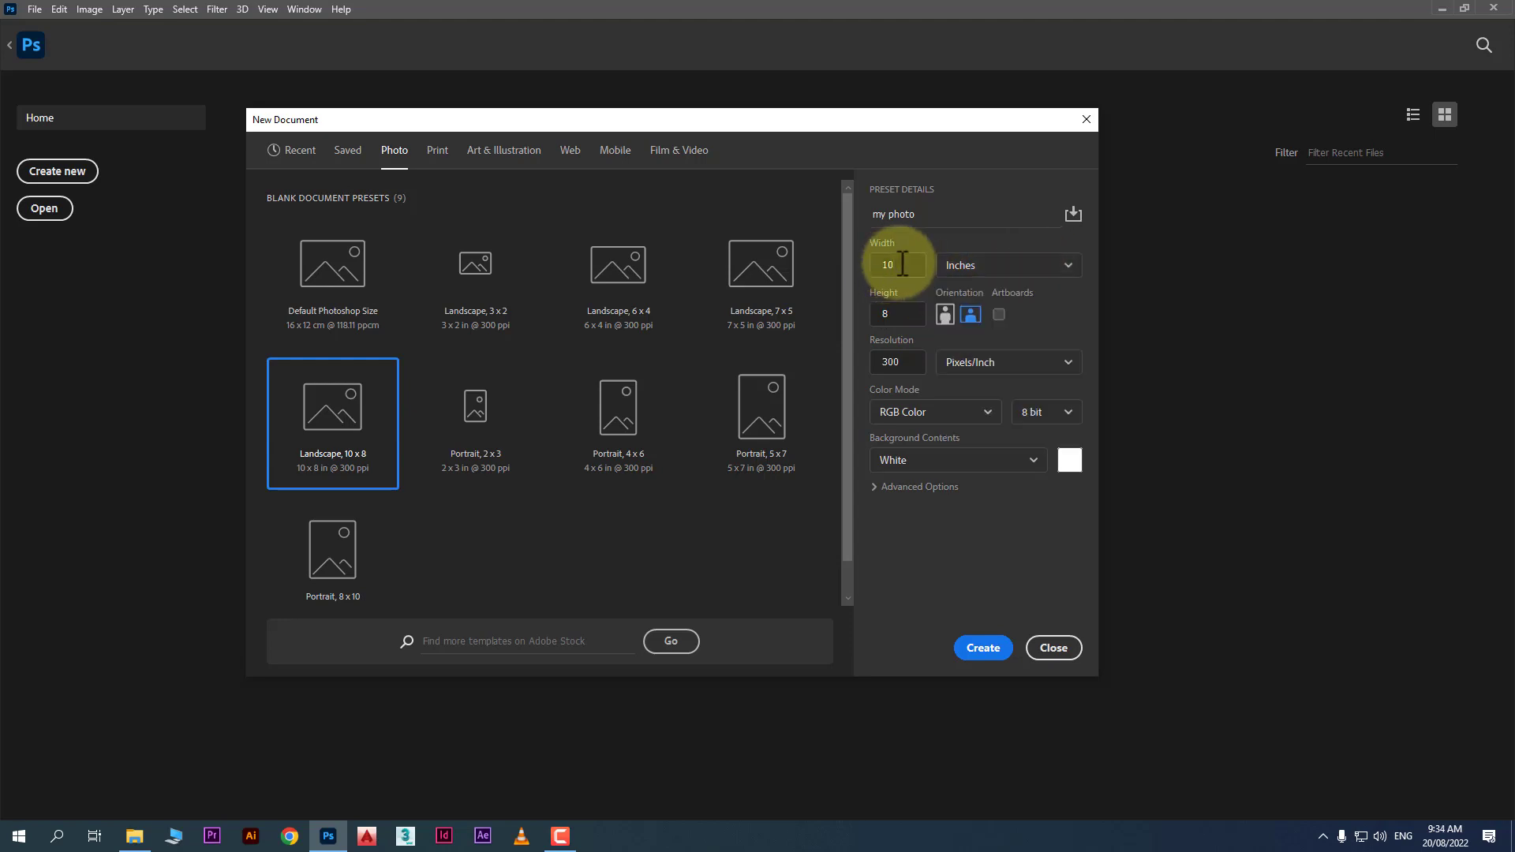
{"action": "left_click", "coordinate": [877, 365]}
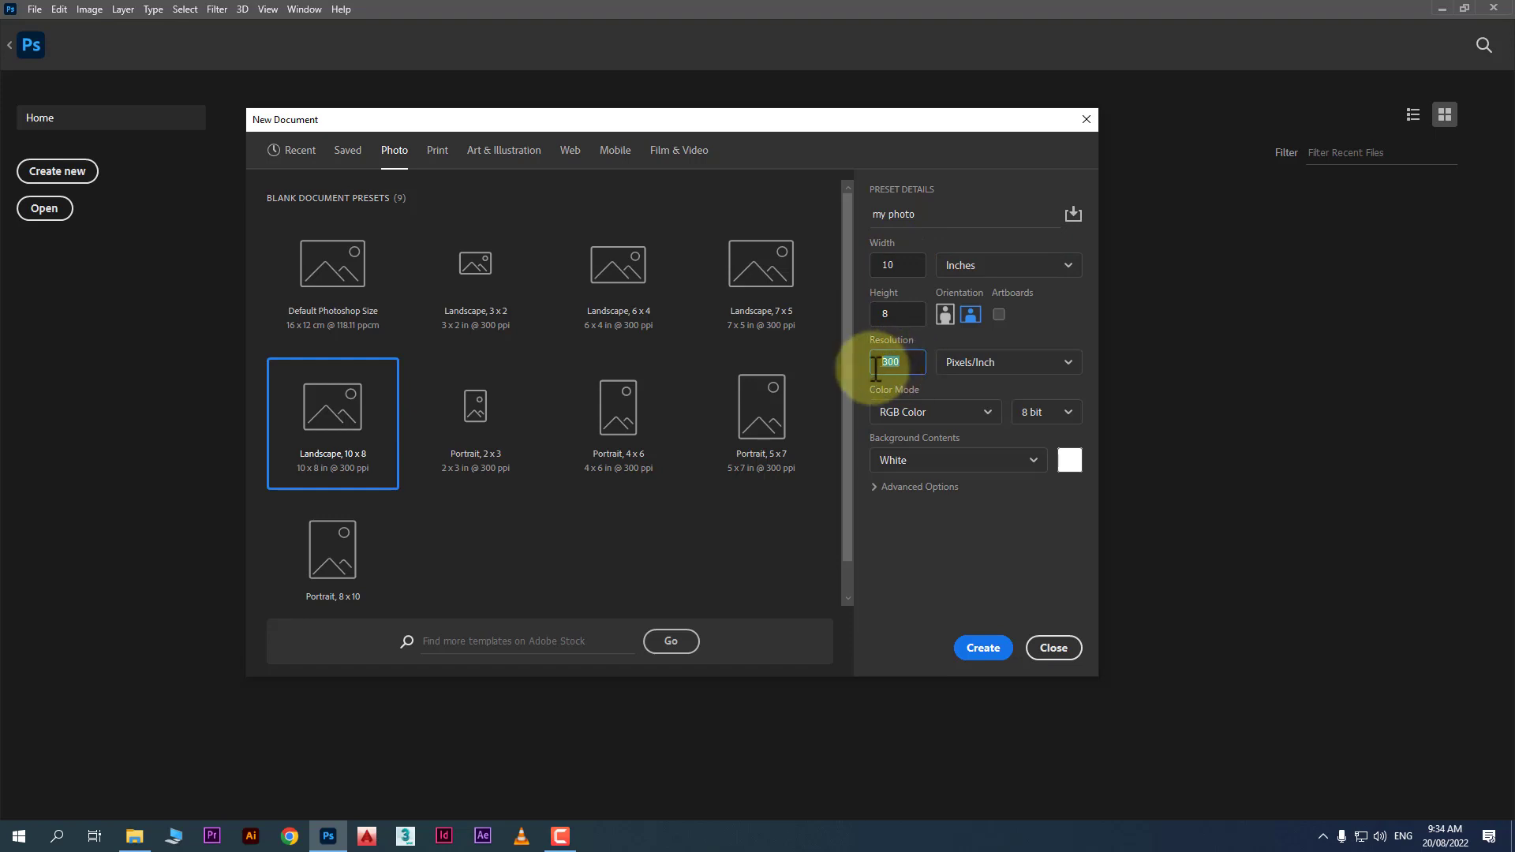
Try CMYK Color as the new document's color mode and switch it back to RGB Color.
{"action": "left_click", "coordinate": [939, 414]}
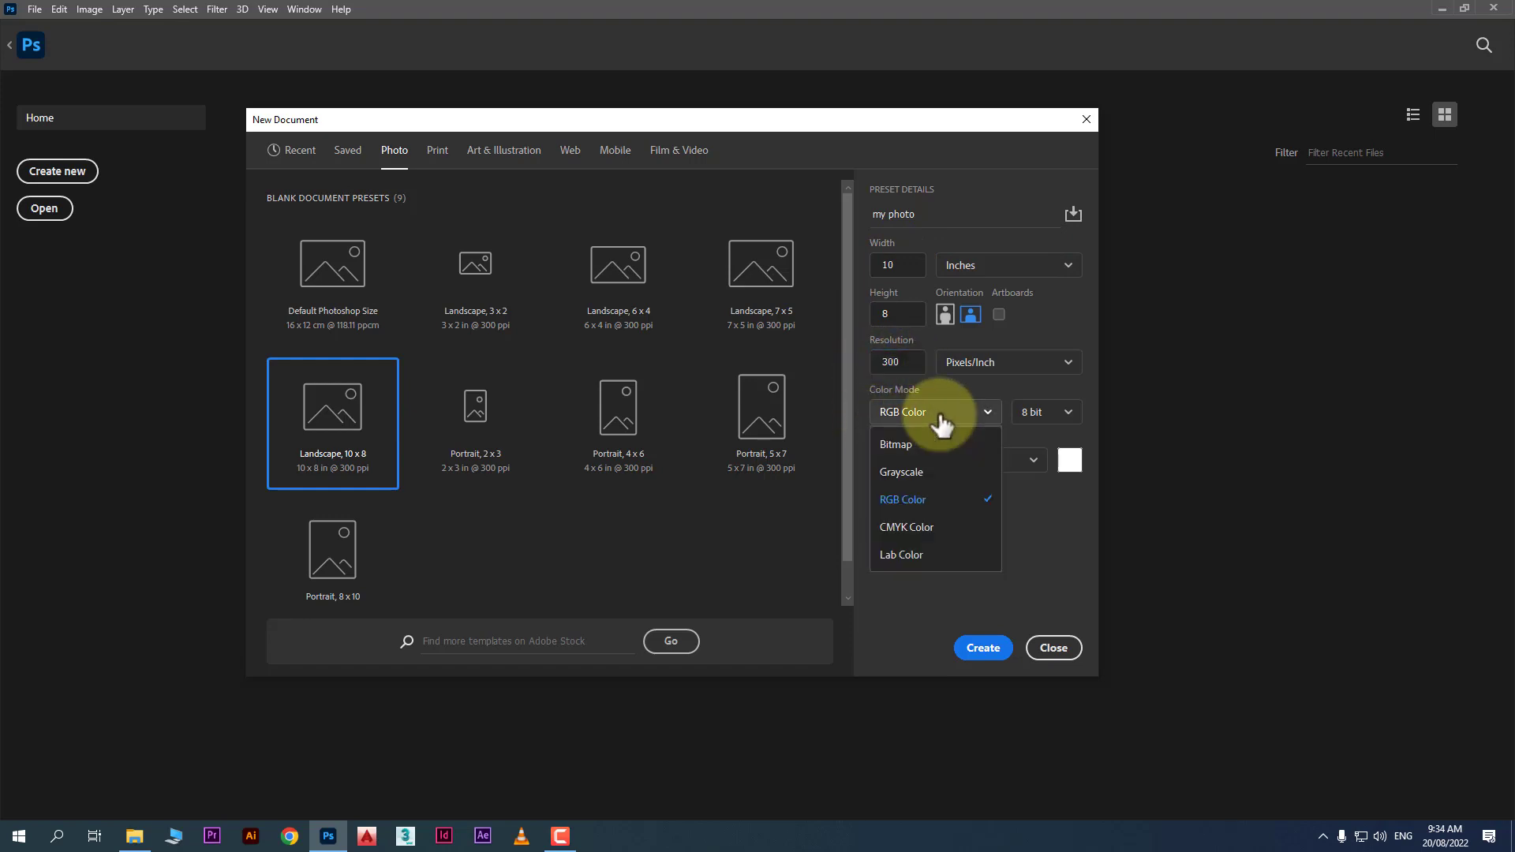
{"action": "left_click", "coordinate": [925, 536]}
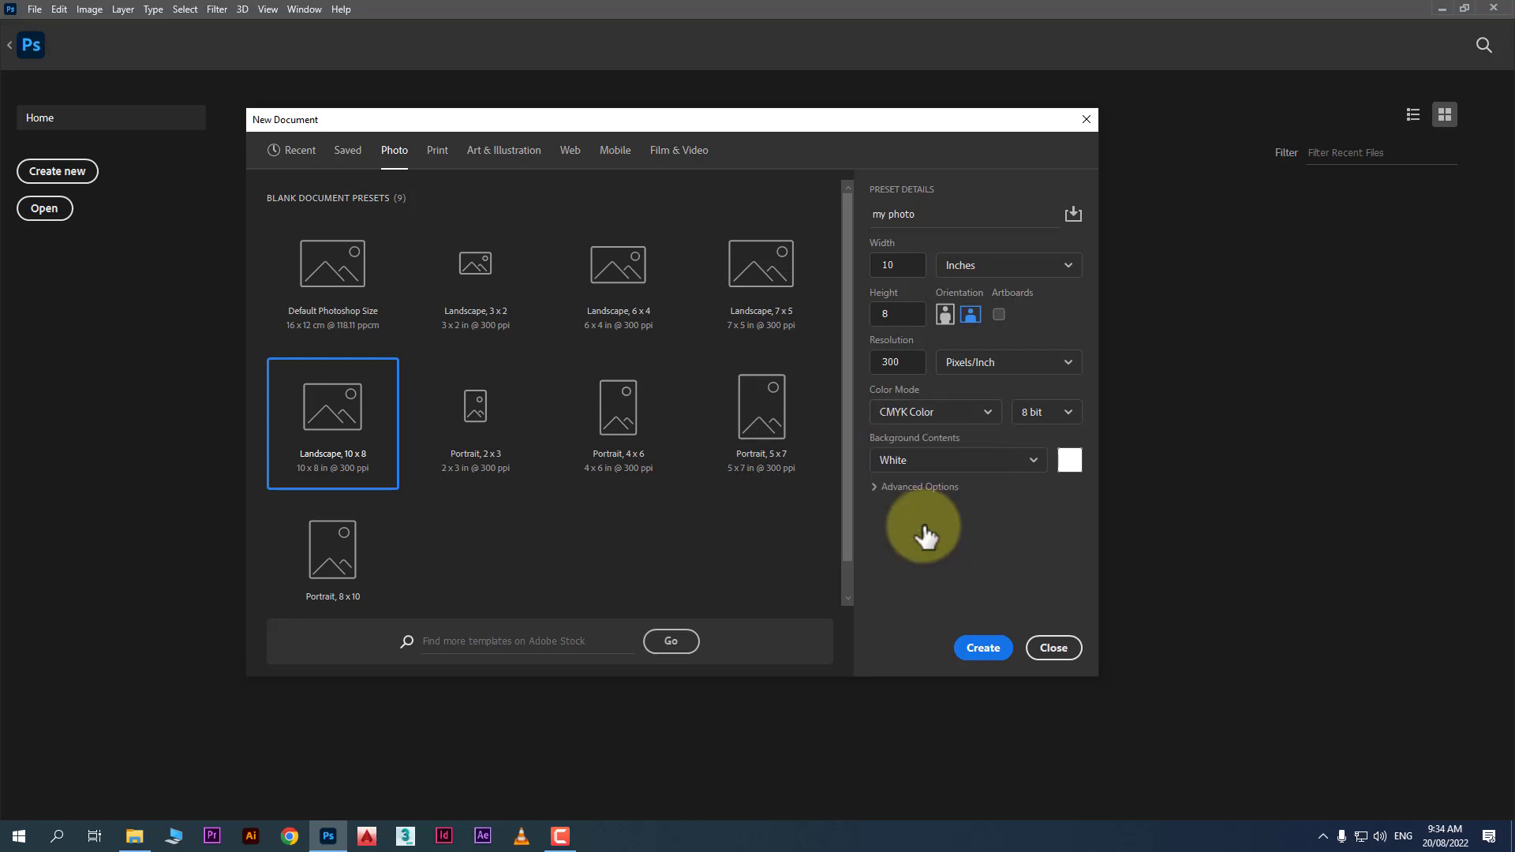
{"action": "left_click", "coordinate": [917, 414]}
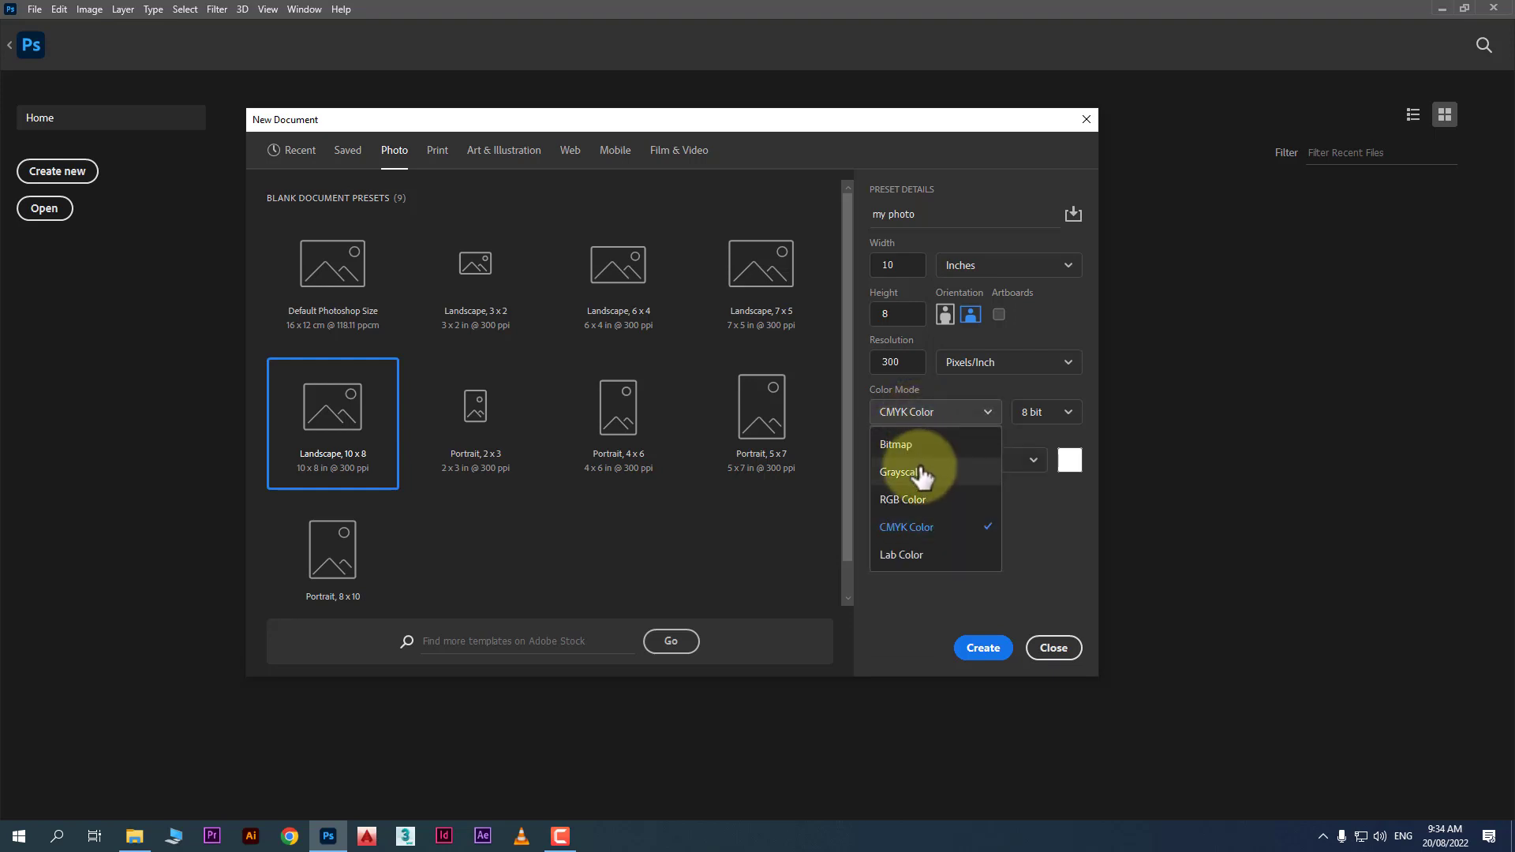
{"action": "left_click", "coordinate": [917, 500]}
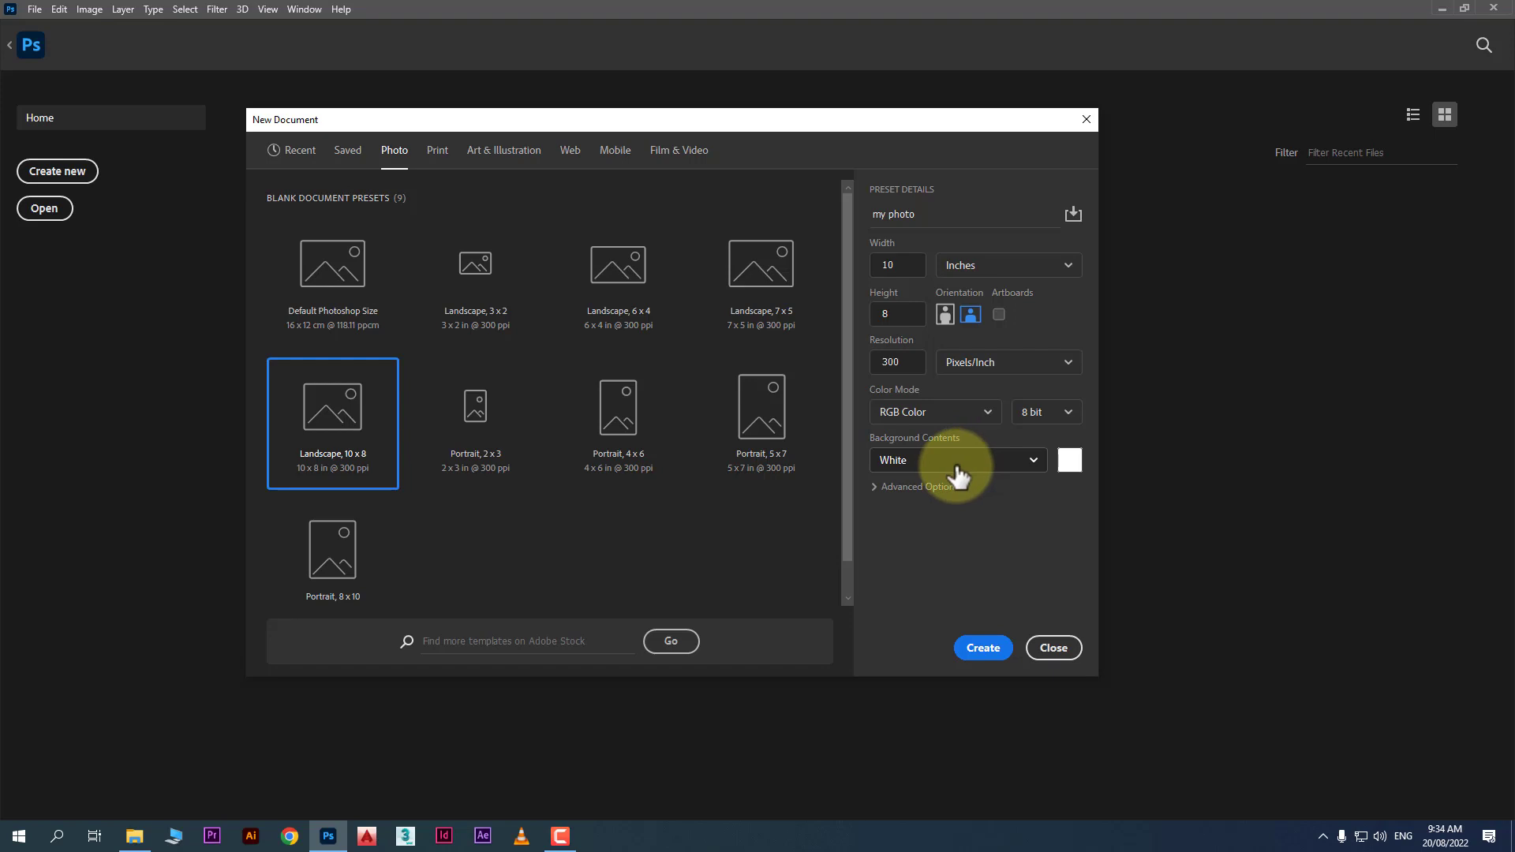
Set the new document's background contents to Black.
{"action": "left_click", "coordinate": [959, 474]}
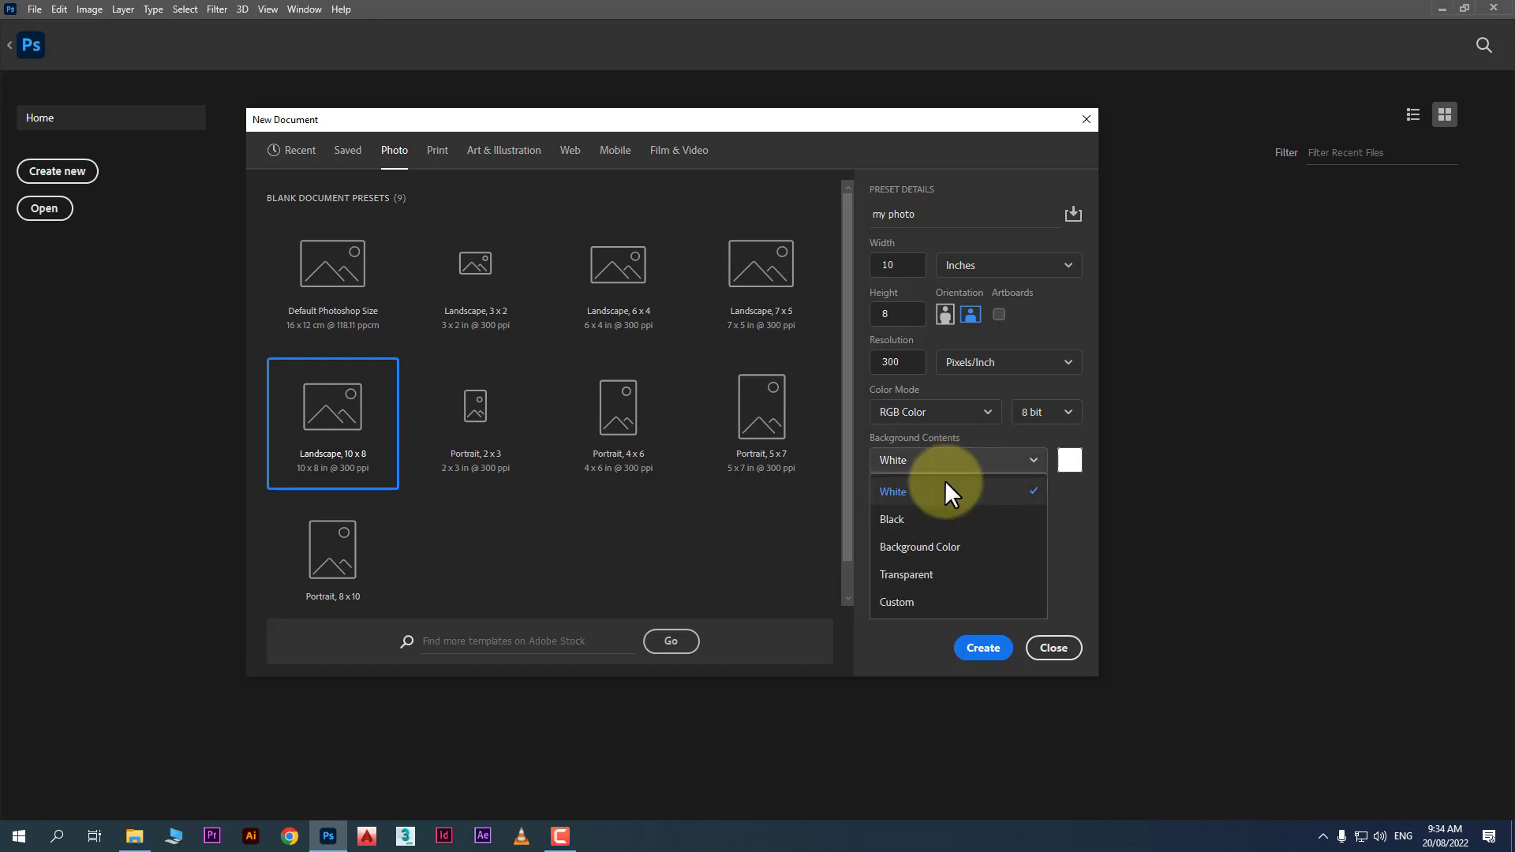
{"action": "left_click", "coordinate": [932, 517]}
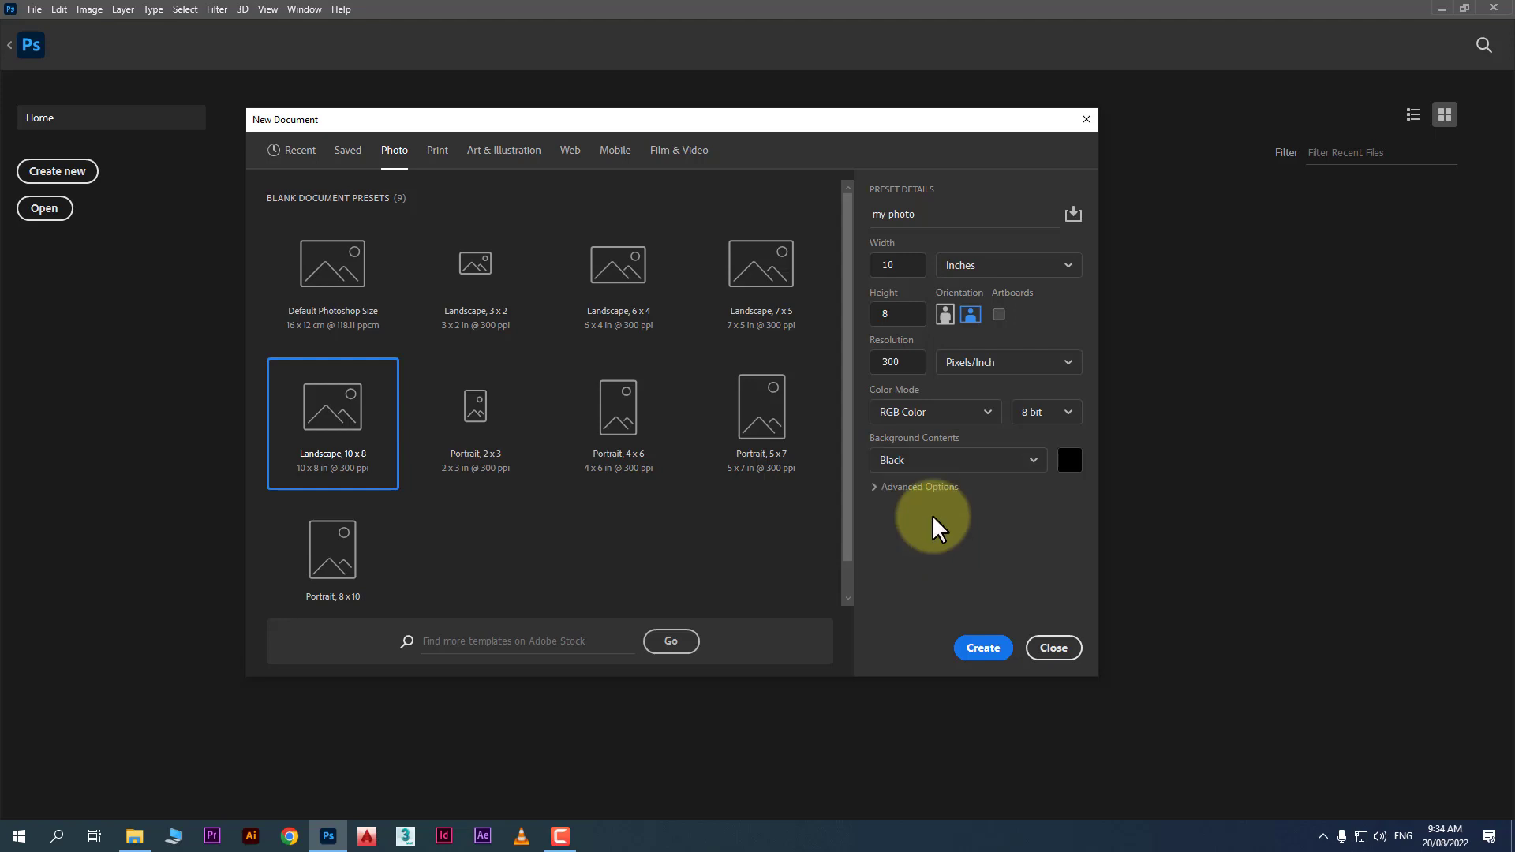
Set the new document's background contents to a custom red, #ae3b3b.
{"action": "left_click", "coordinate": [953, 459]}
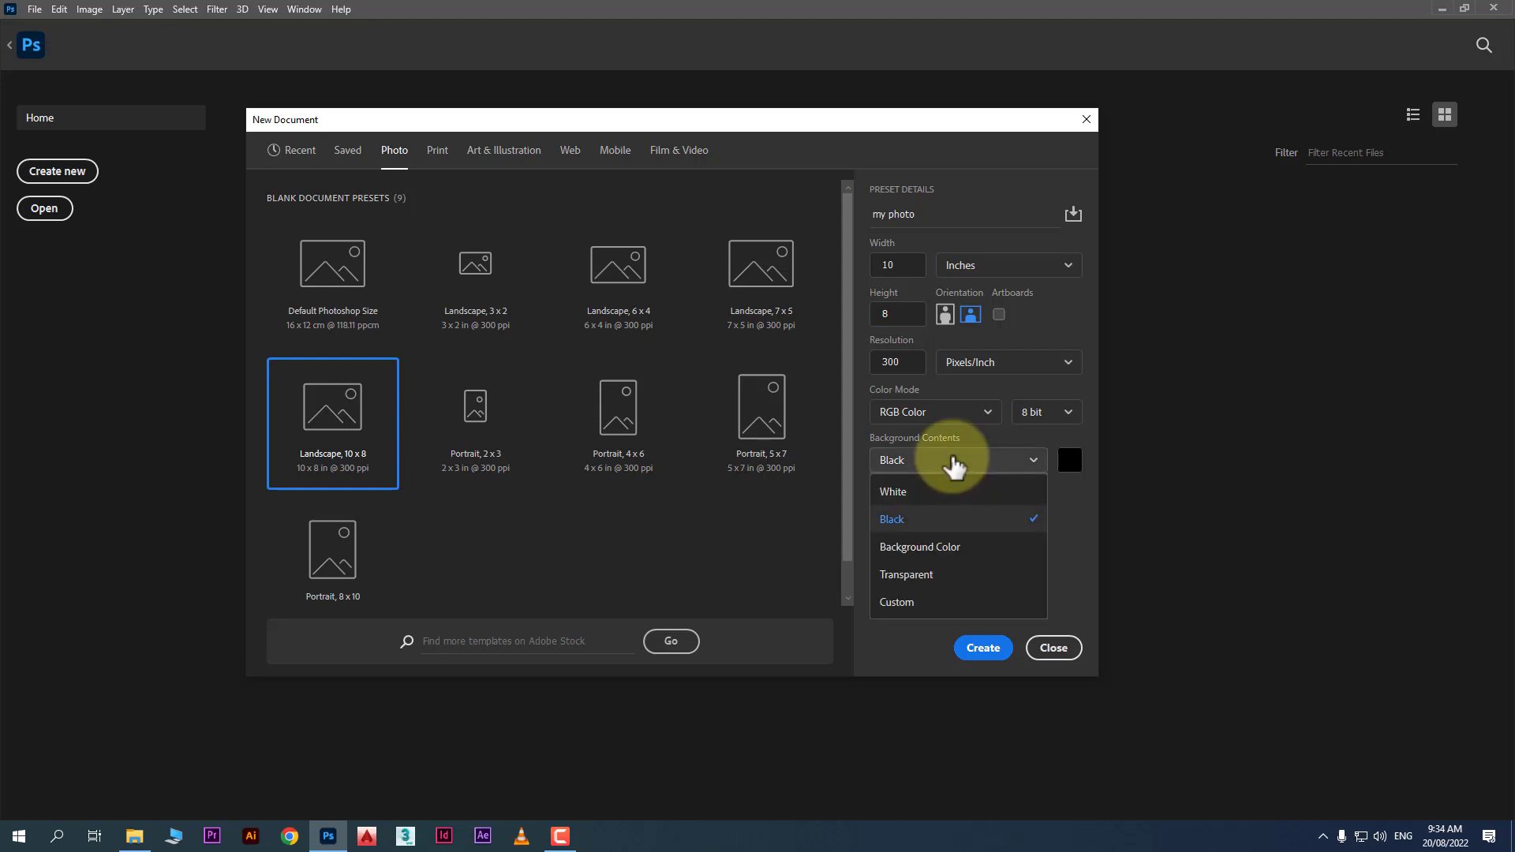
{"action": "left_click", "coordinate": [968, 549]}
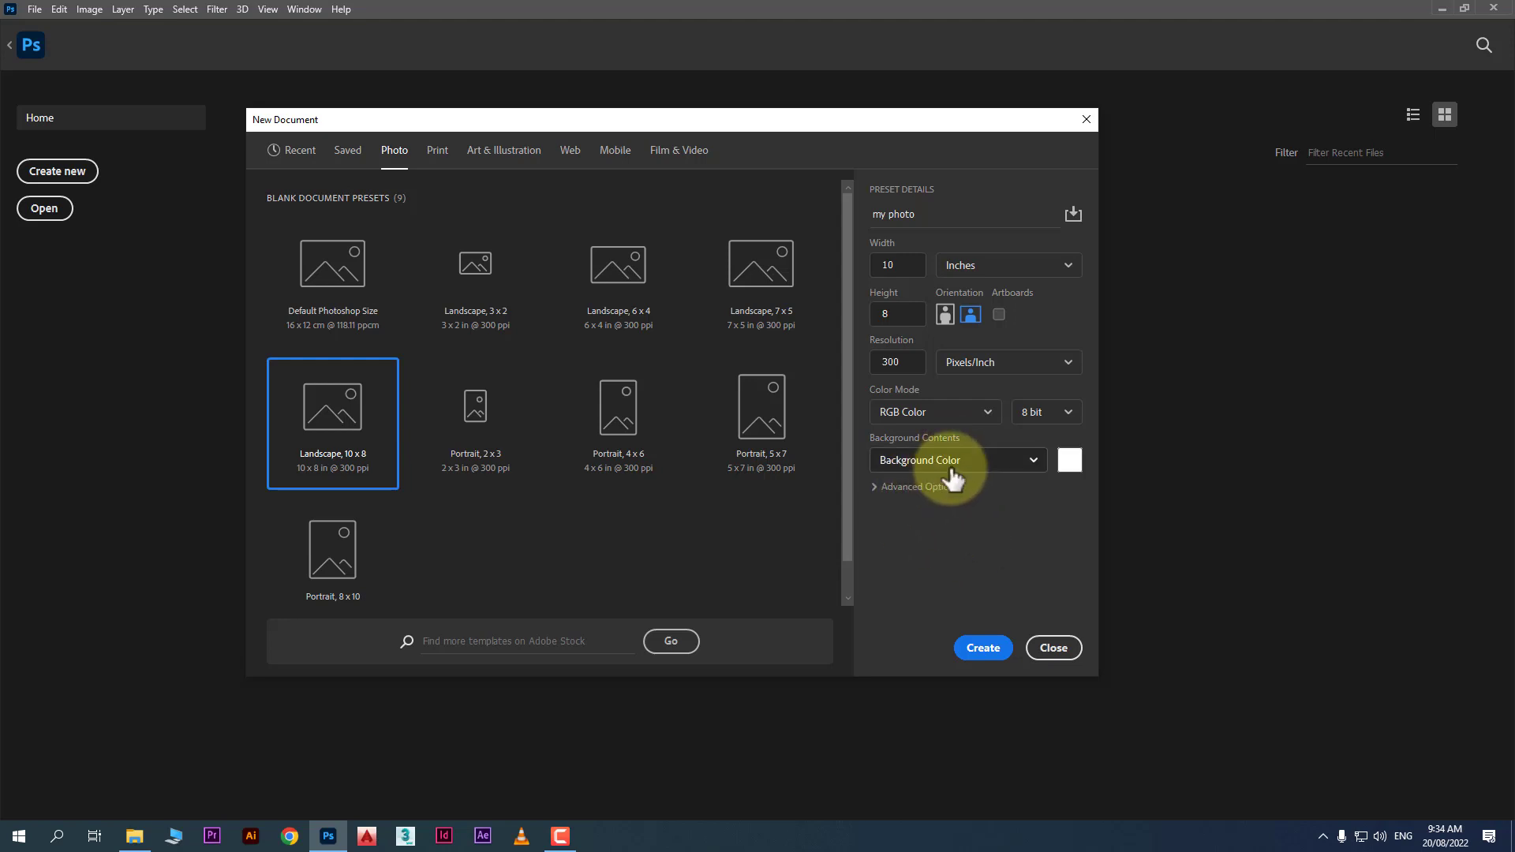
{"action": "left_click", "coordinate": [1066, 472]}
{"action": "left_click_drag", "start_coordinate": [666, 260], "coordinate": [681, 254]}
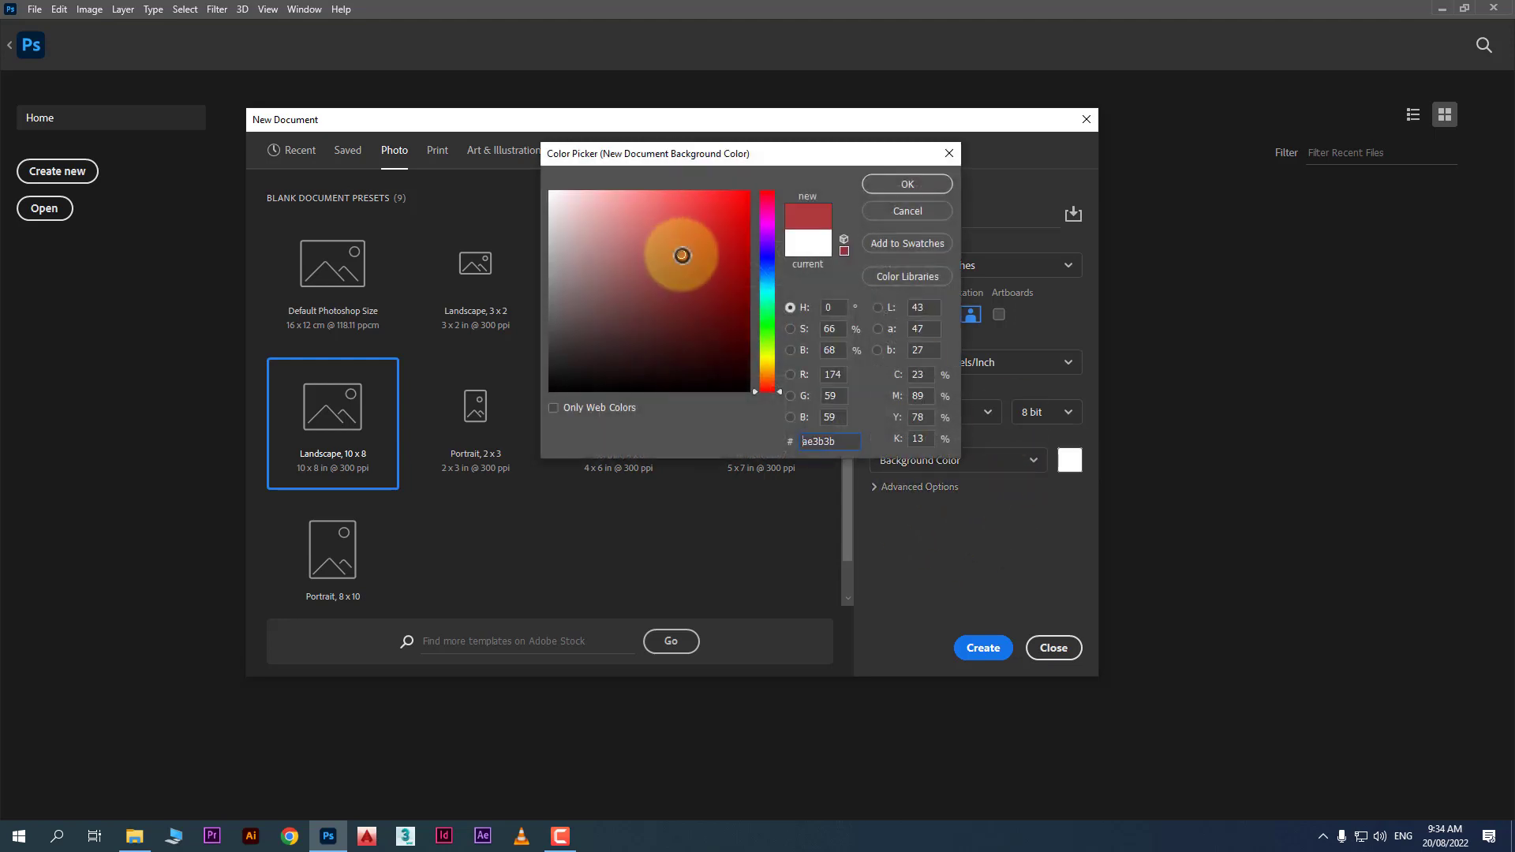
{"action": "left_click", "coordinate": [876, 183]}
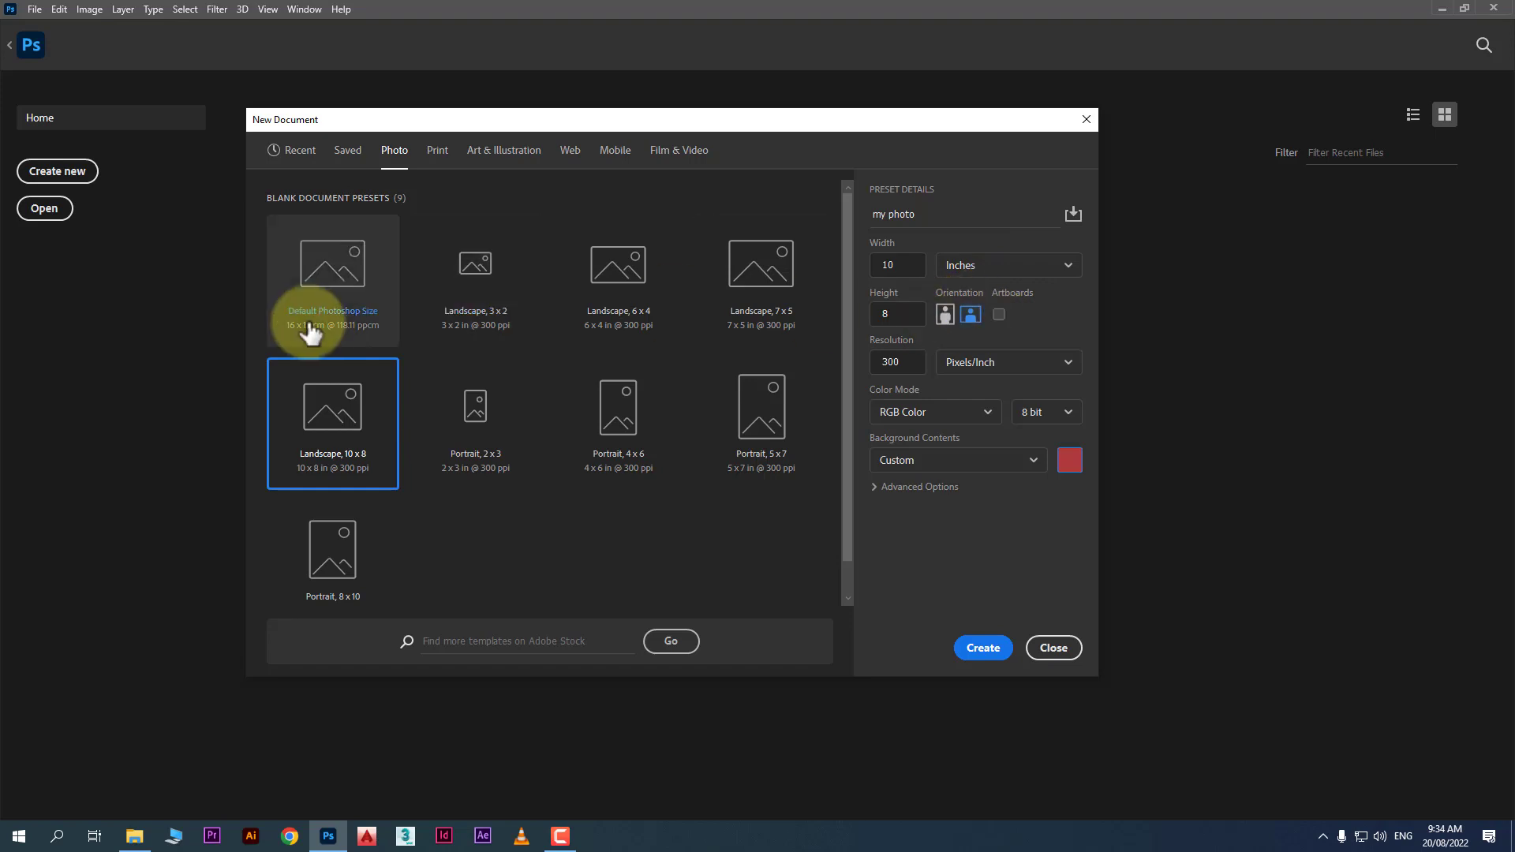
Save the document settings as a preset named "my photo temp" and create the document.
{"action": "left_click", "coordinate": [1074, 218]}
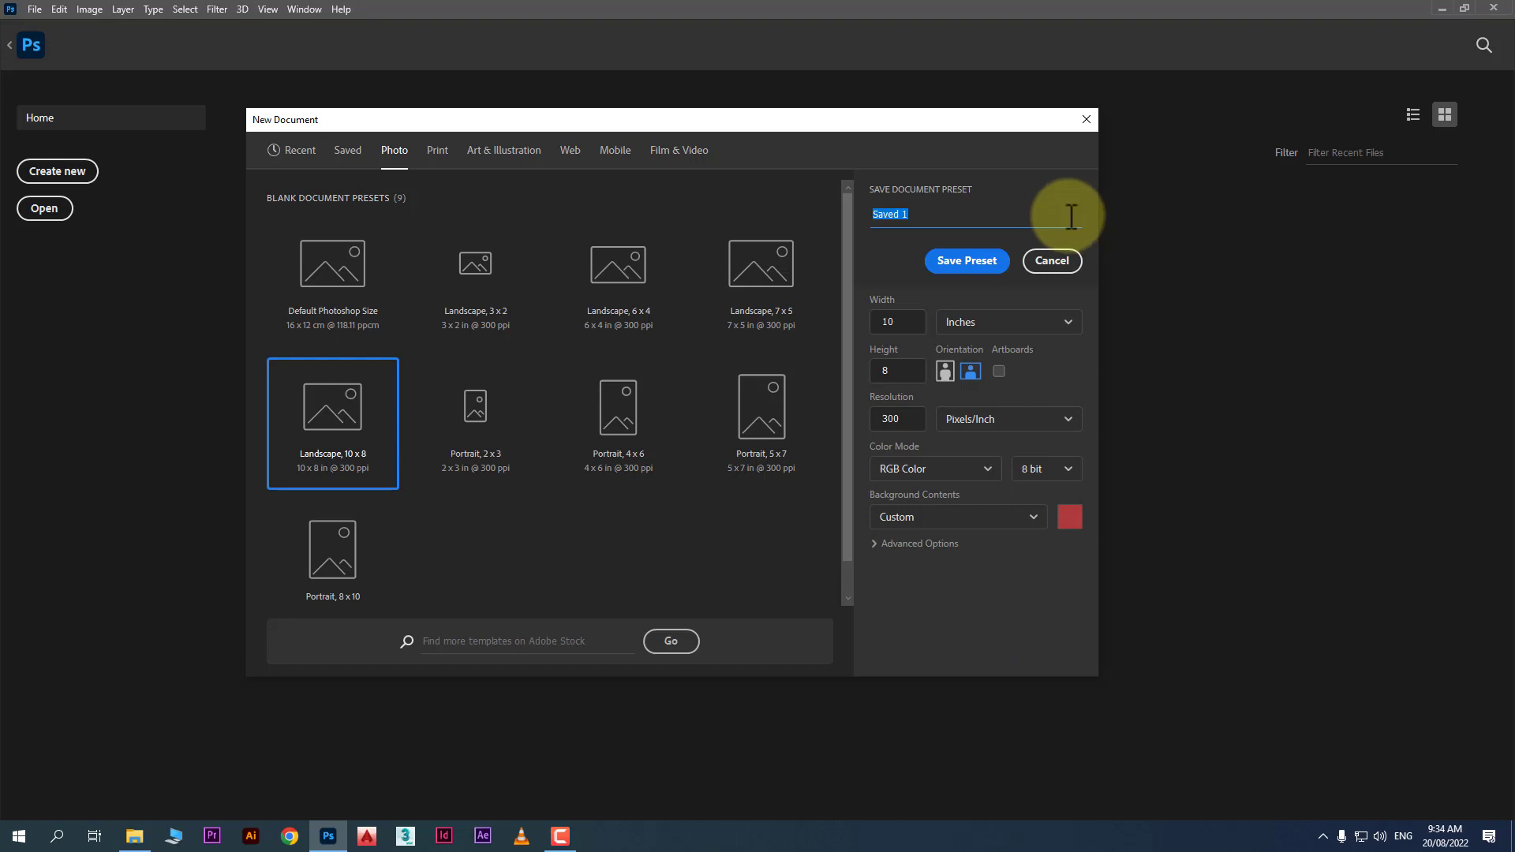
{"action": "type", "text": "my p"}
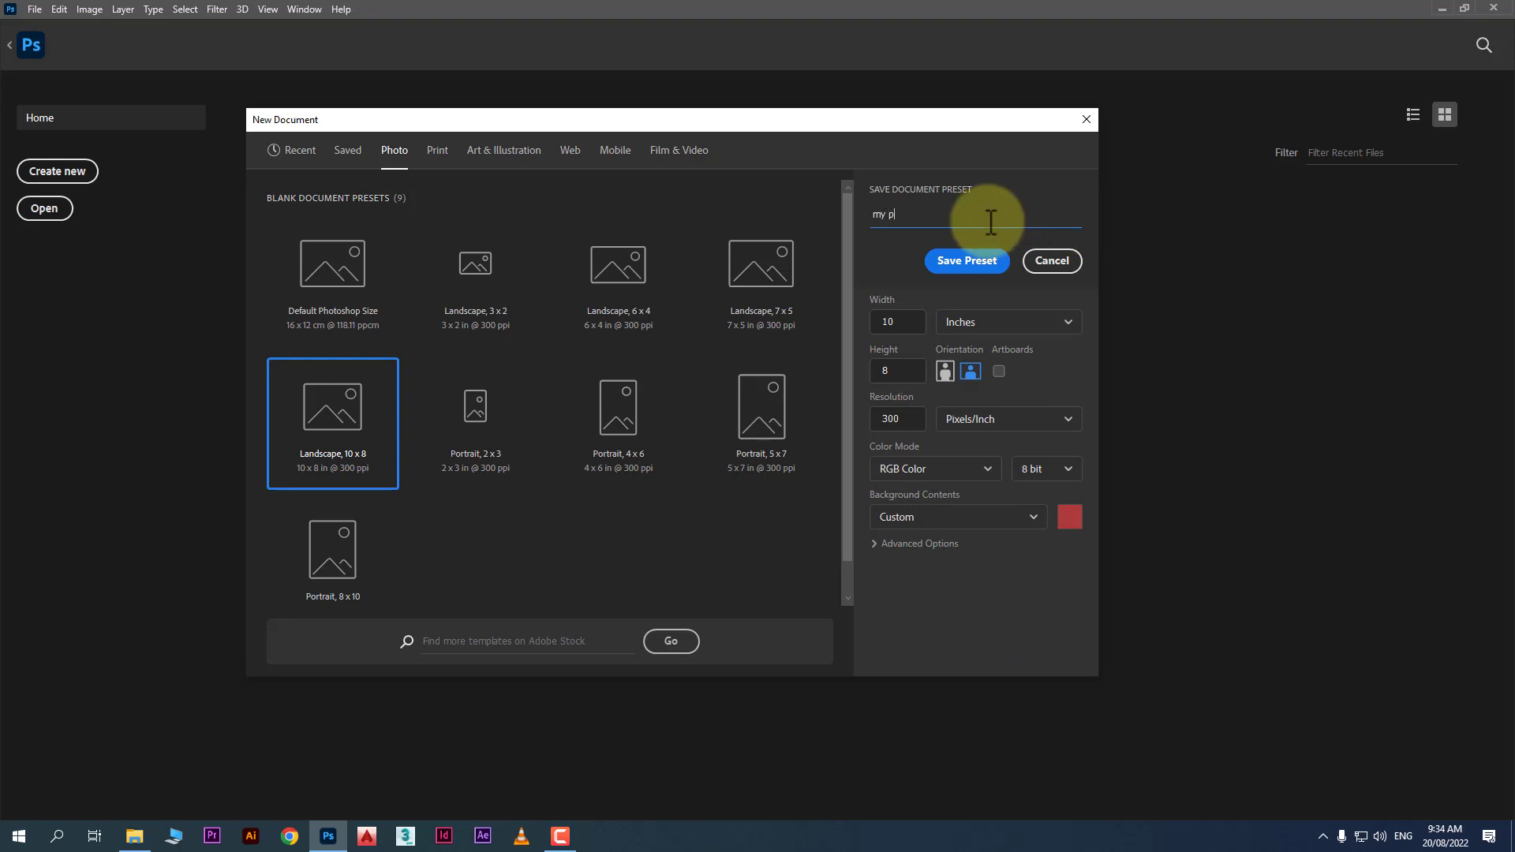
{"action": "type", "text": "hoto temp"}
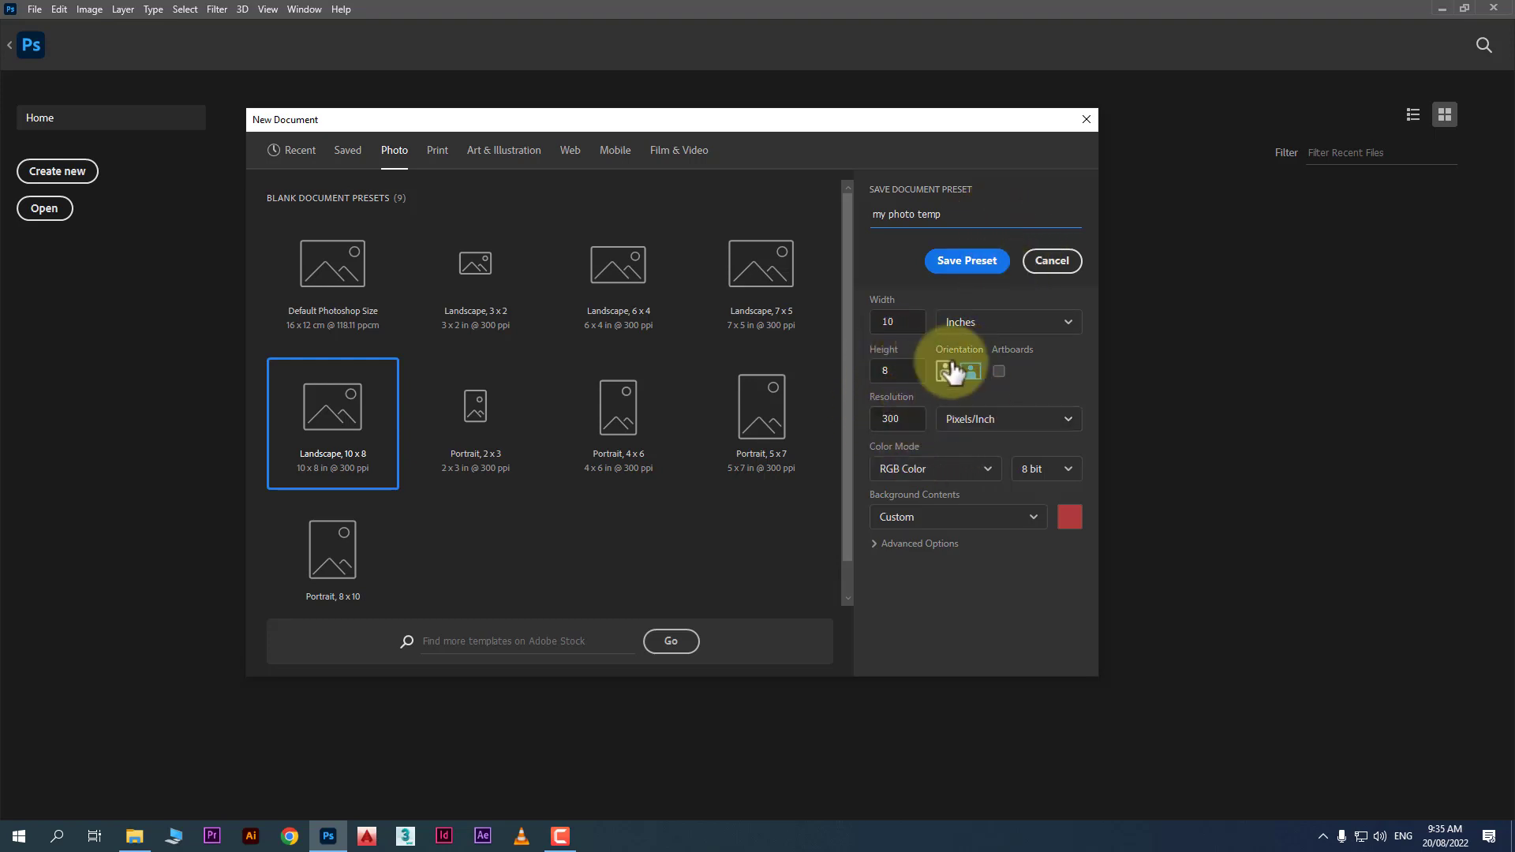
{"action": "left_click", "coordinate": [962, 262]}
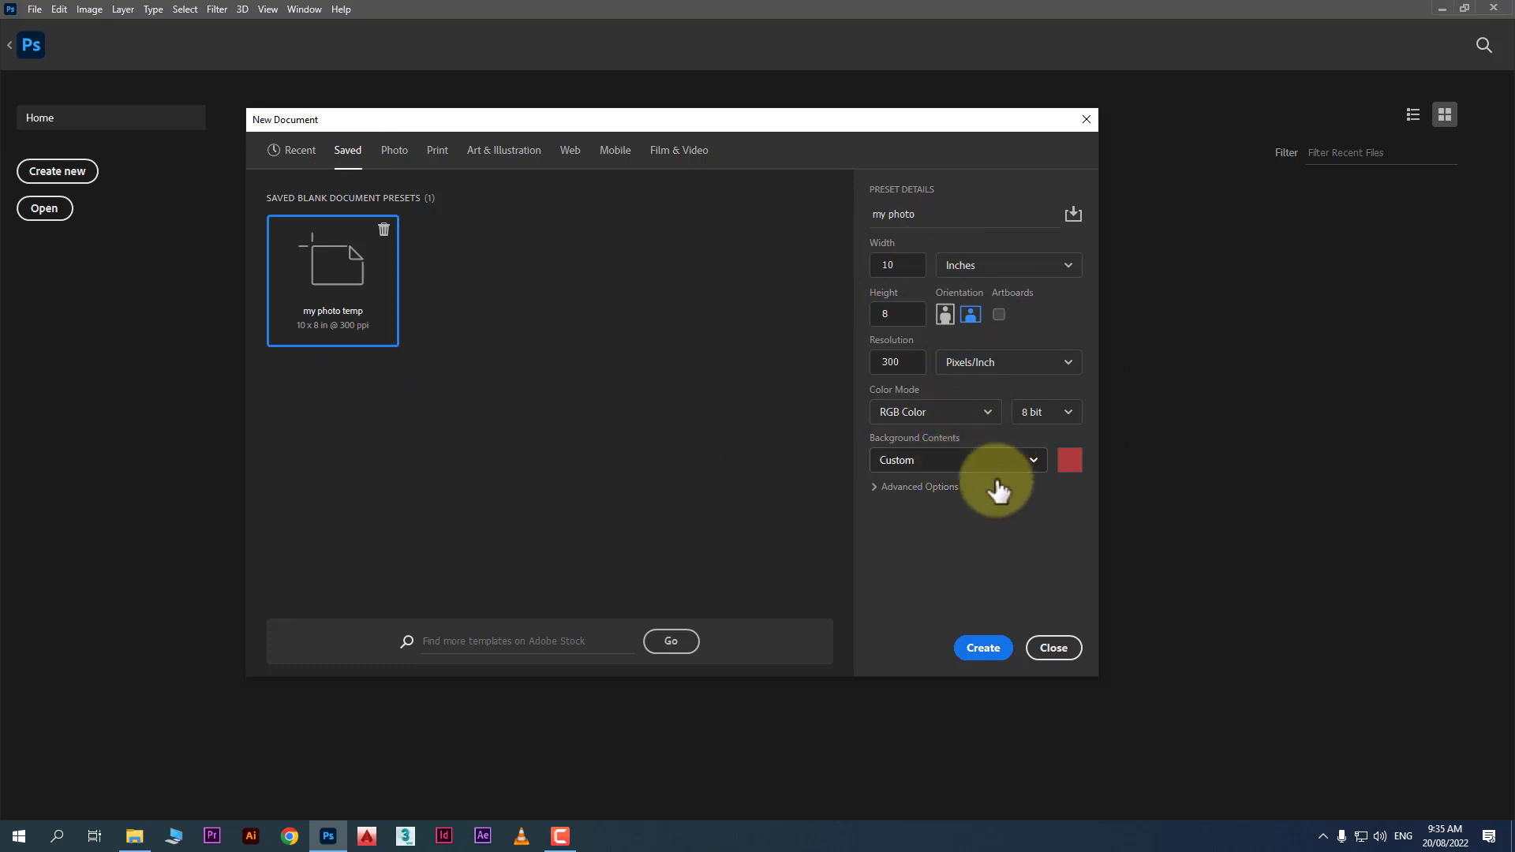
{"action": "left_click", "coordinate": [972, 651]}
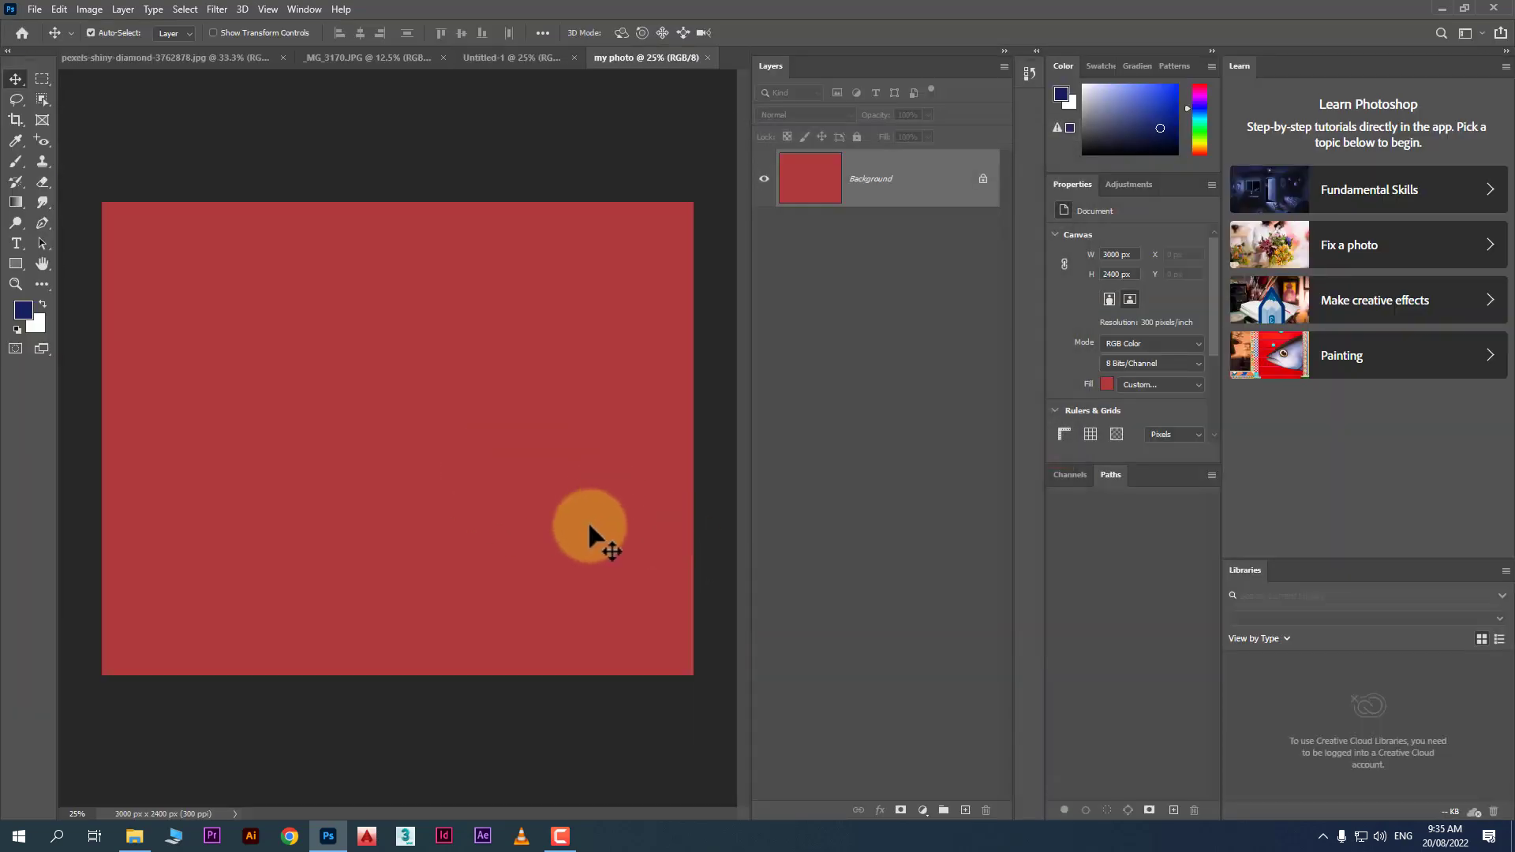
Look through the open documents pexels-shiny-diamond-3762878.jpg, _MG_3170.JPG and Untitled-1, and return to "my photo".
{"action": "left_click", "coordinate": [177, 57]}
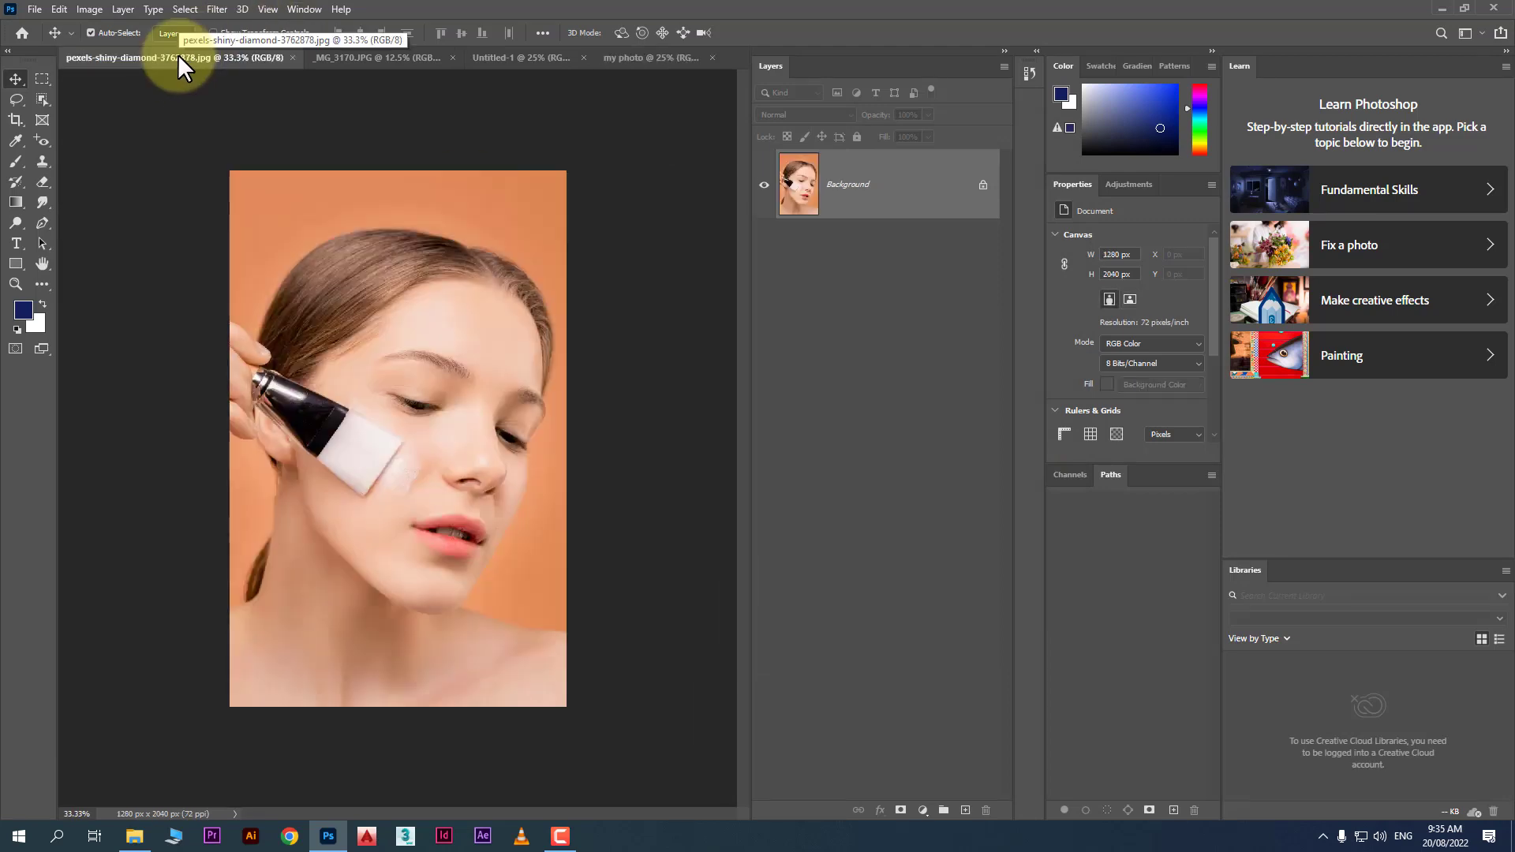
{"action": "left_click", "coordinate": [385, 59]}
{"action": "left_click", "coordinate": [535, 61]}
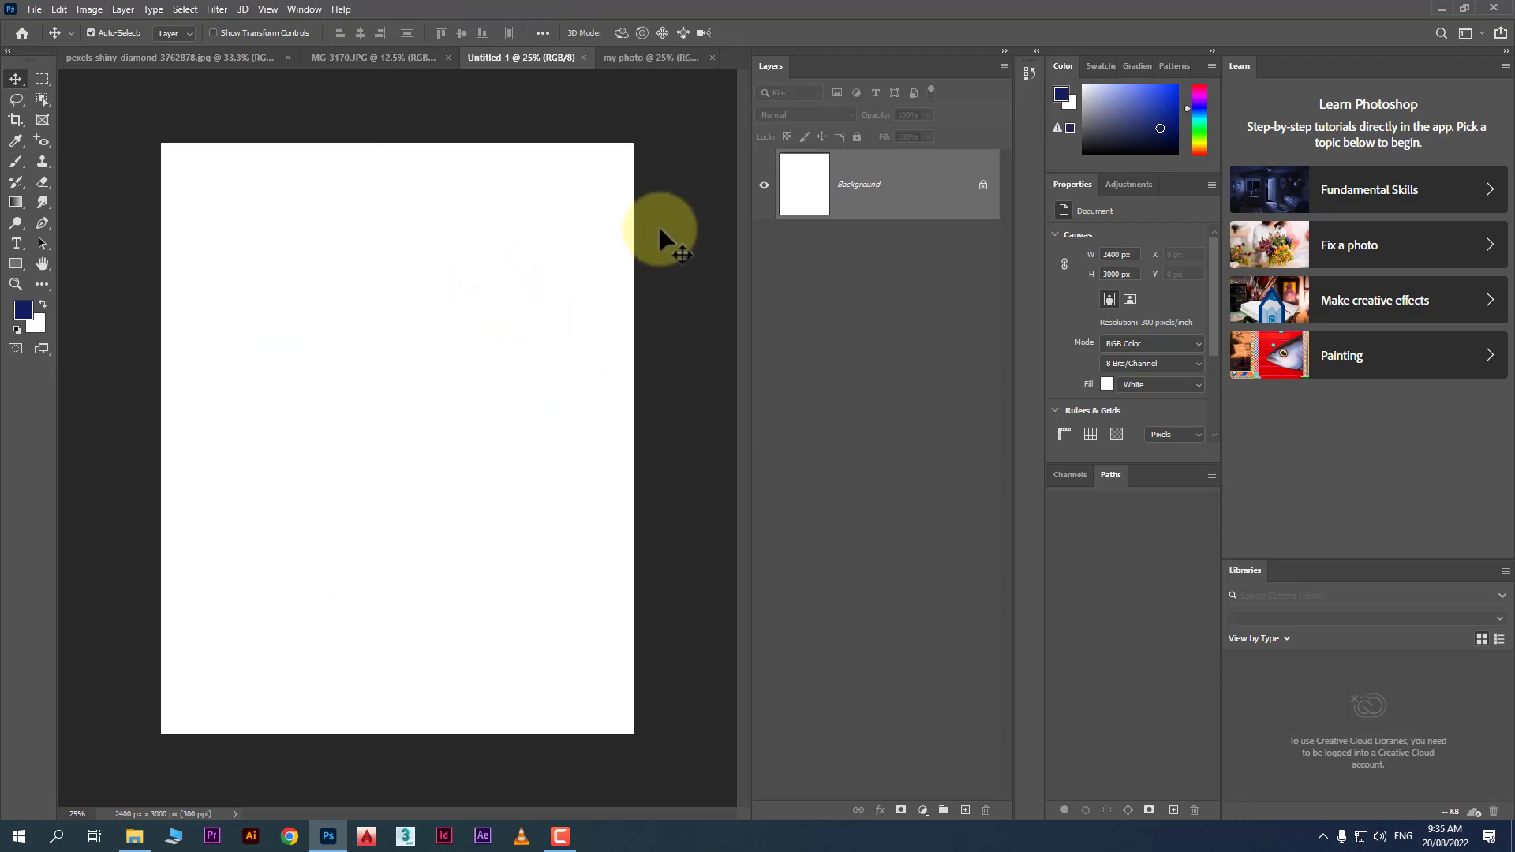
{"action": "left_click", "coordinate": [625, 57]}
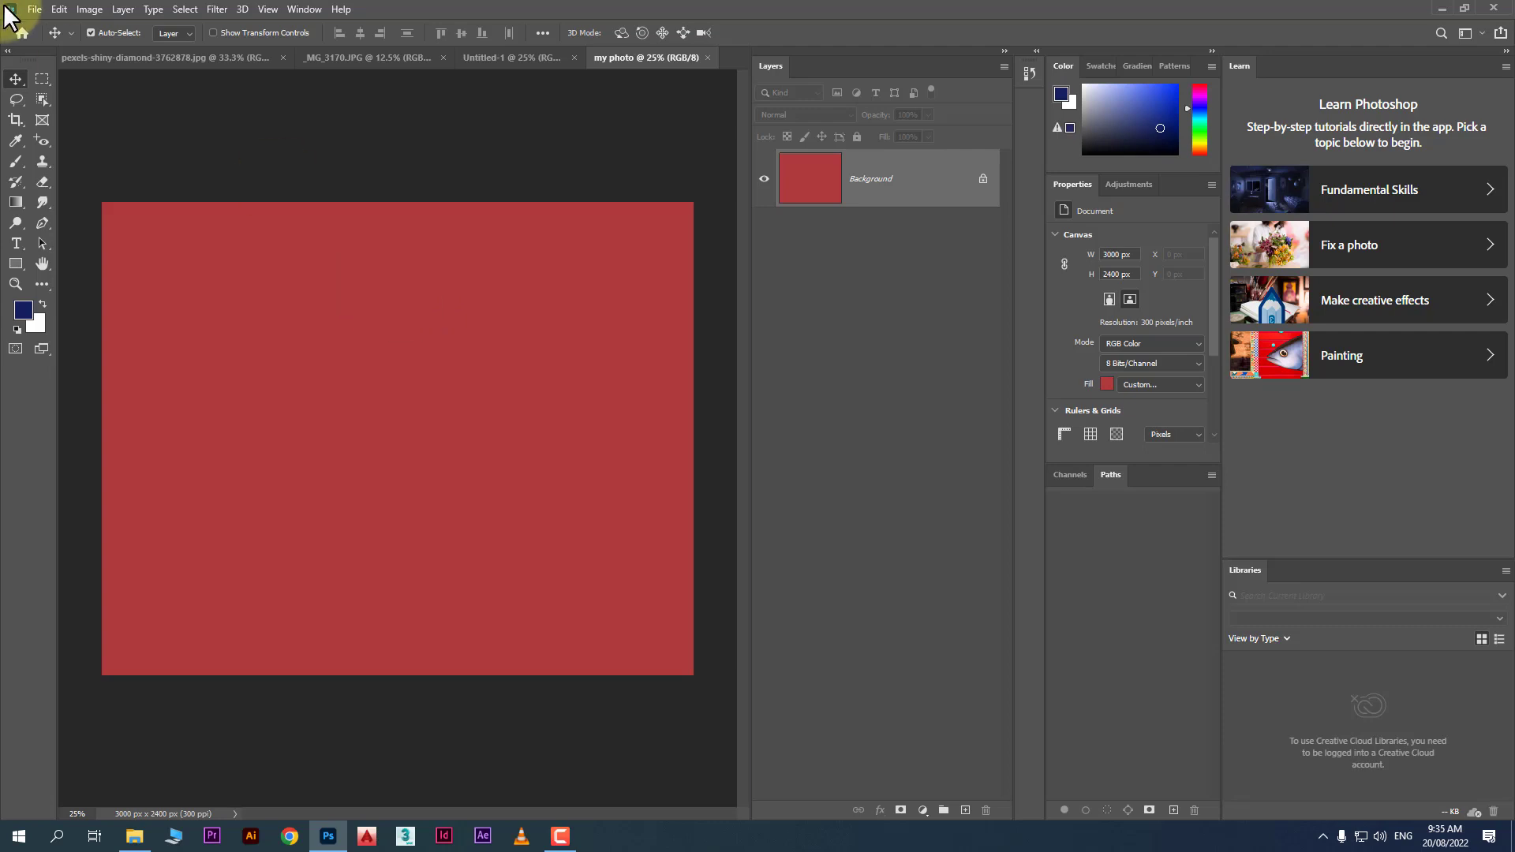
{"action": "left_click", "coordinate": [79, 12]}
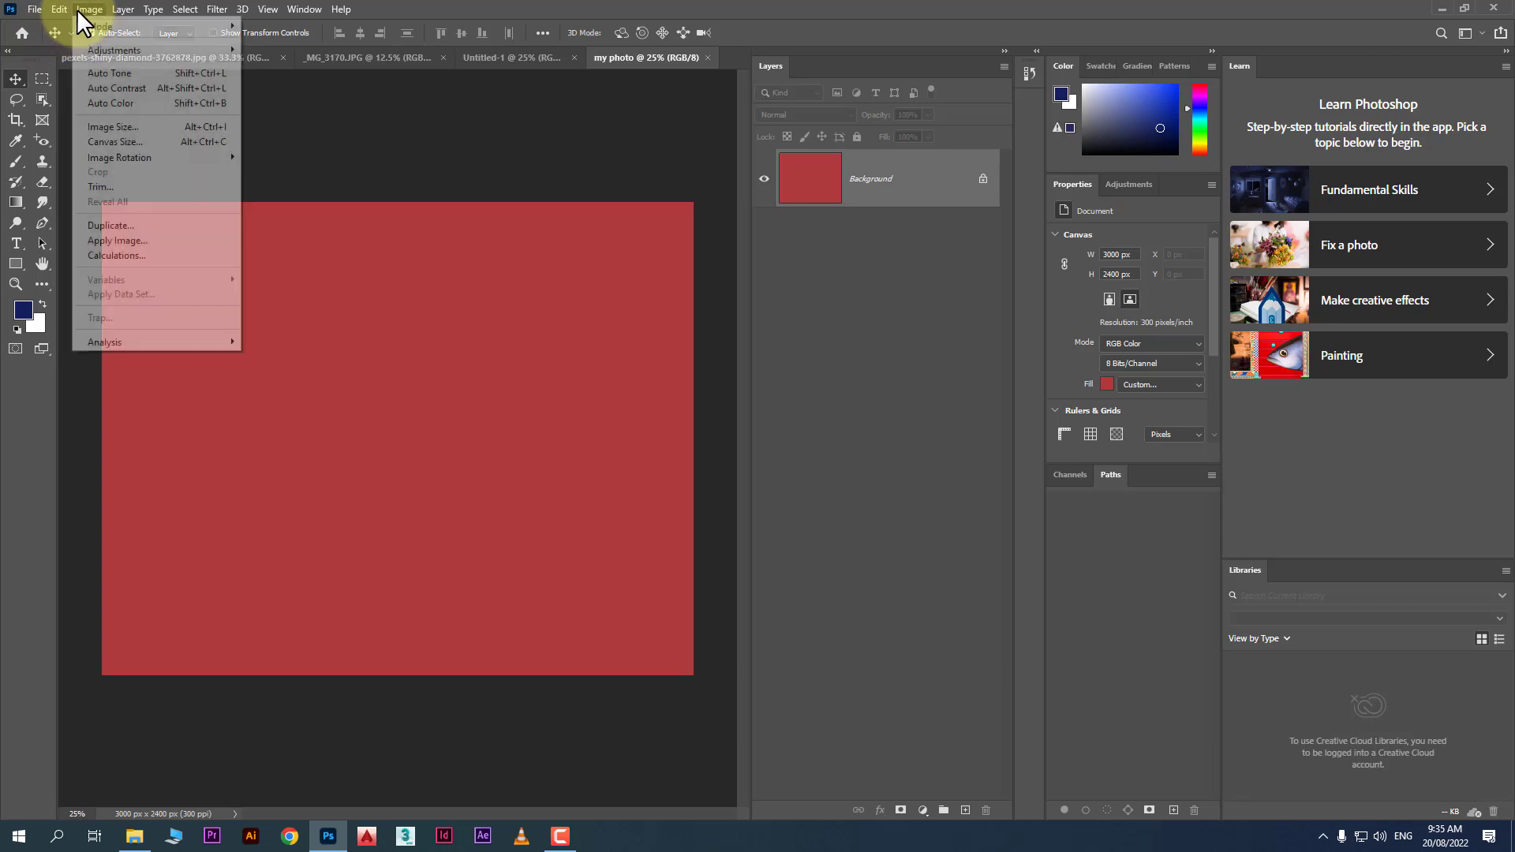
{"action": "left_click", "coordinate": [616, 17]}
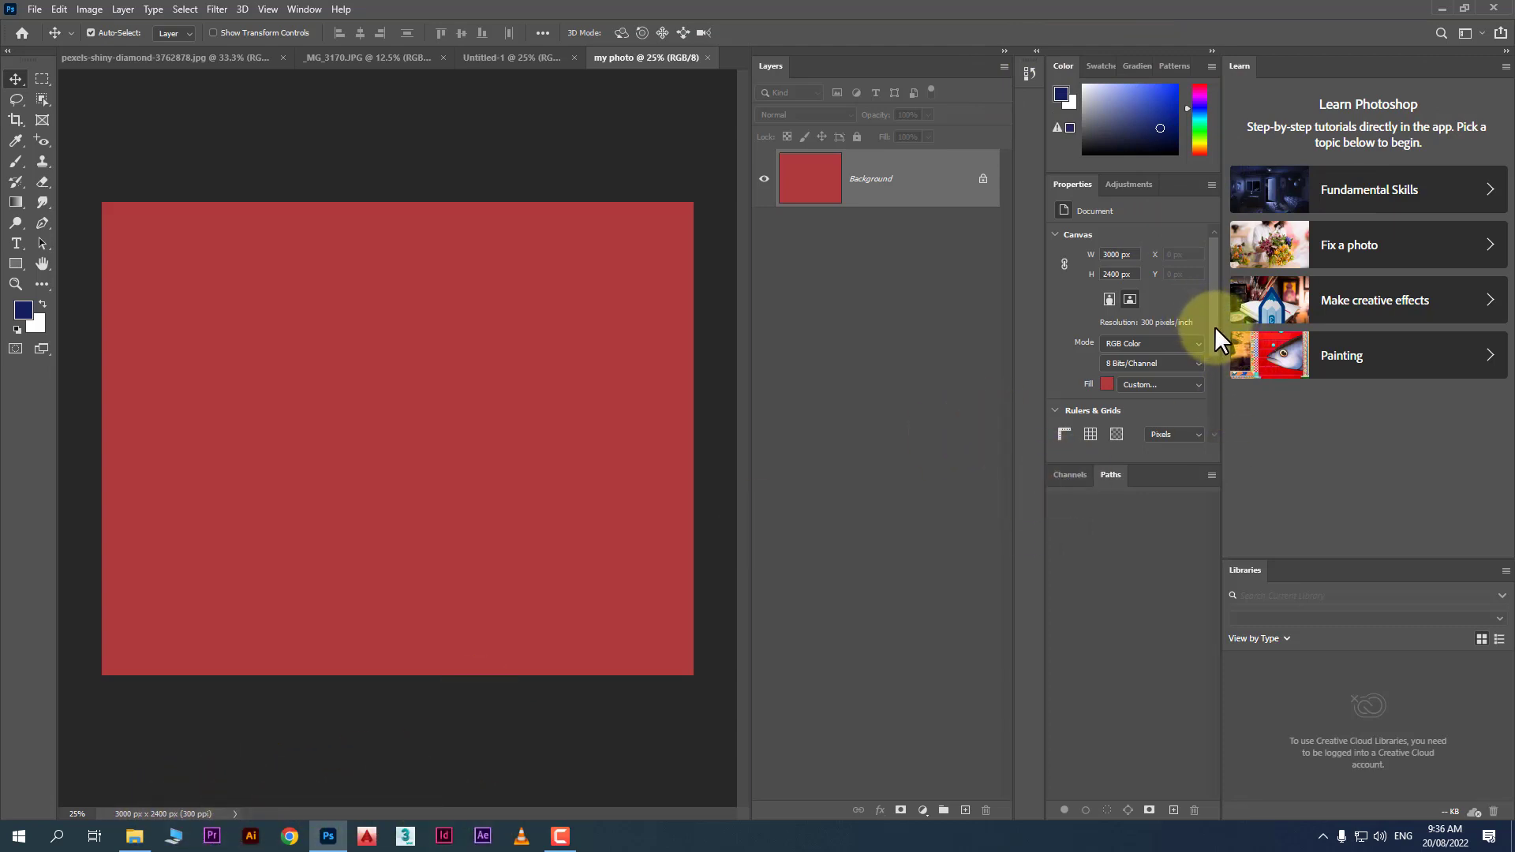
{"action": "scroll", "coordinate": [1214, 325], "scroll_direction": "down", "scroll_amount": 3}
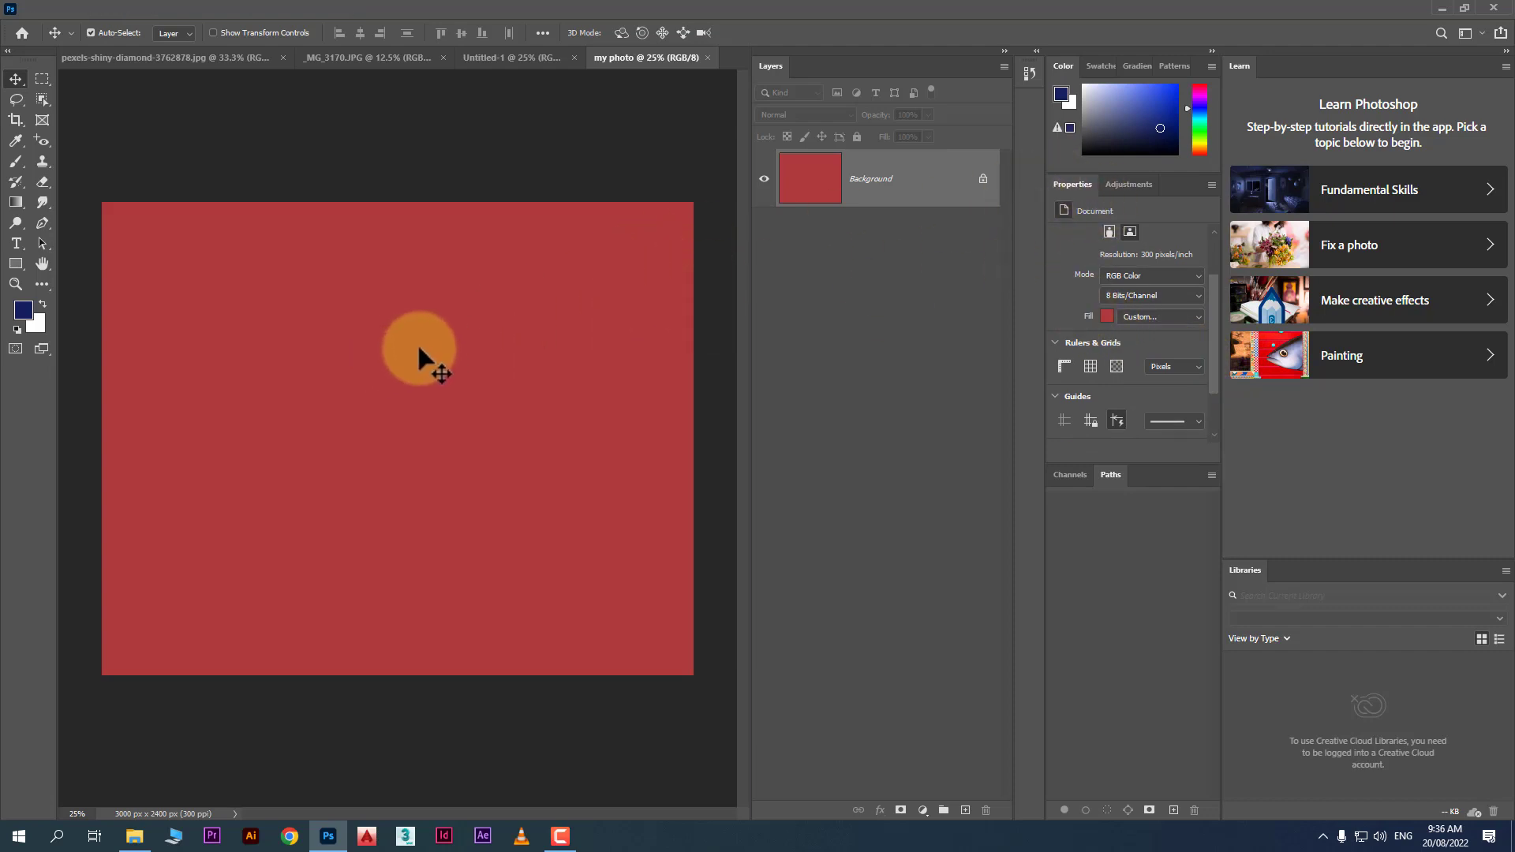
Zoom in and out on the red "my photo" canvas and shift the enlarged view vertically.
{"action": "scroll", "coordinate": [419, 347], "scroll_direction": "up", "scroll_amount": 3}
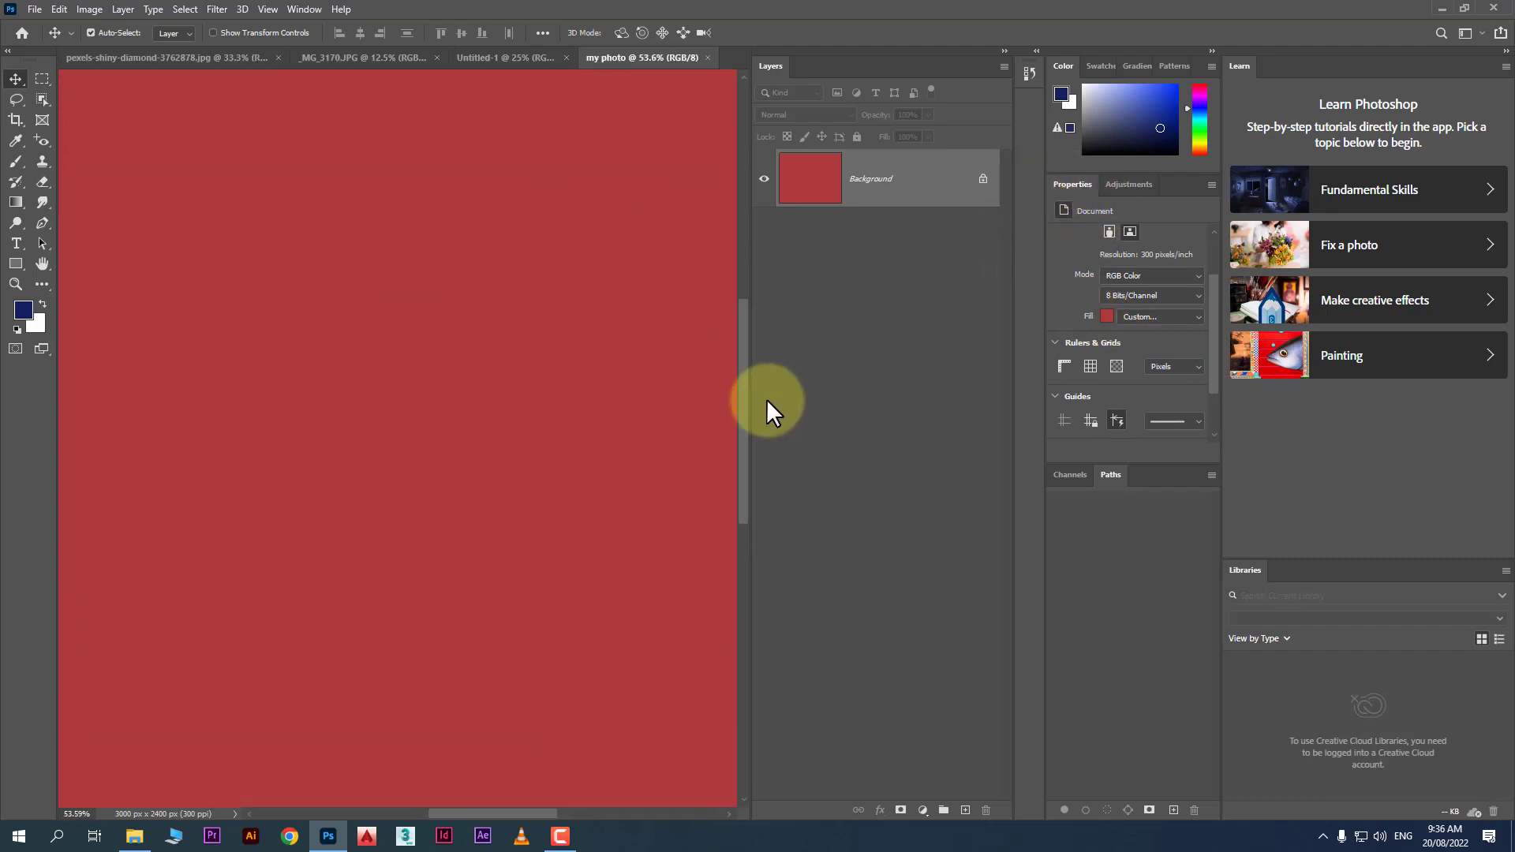
{"action": "left_click_drag", "start_coordinate": [746, 380], "coordinate": [742, 328]}
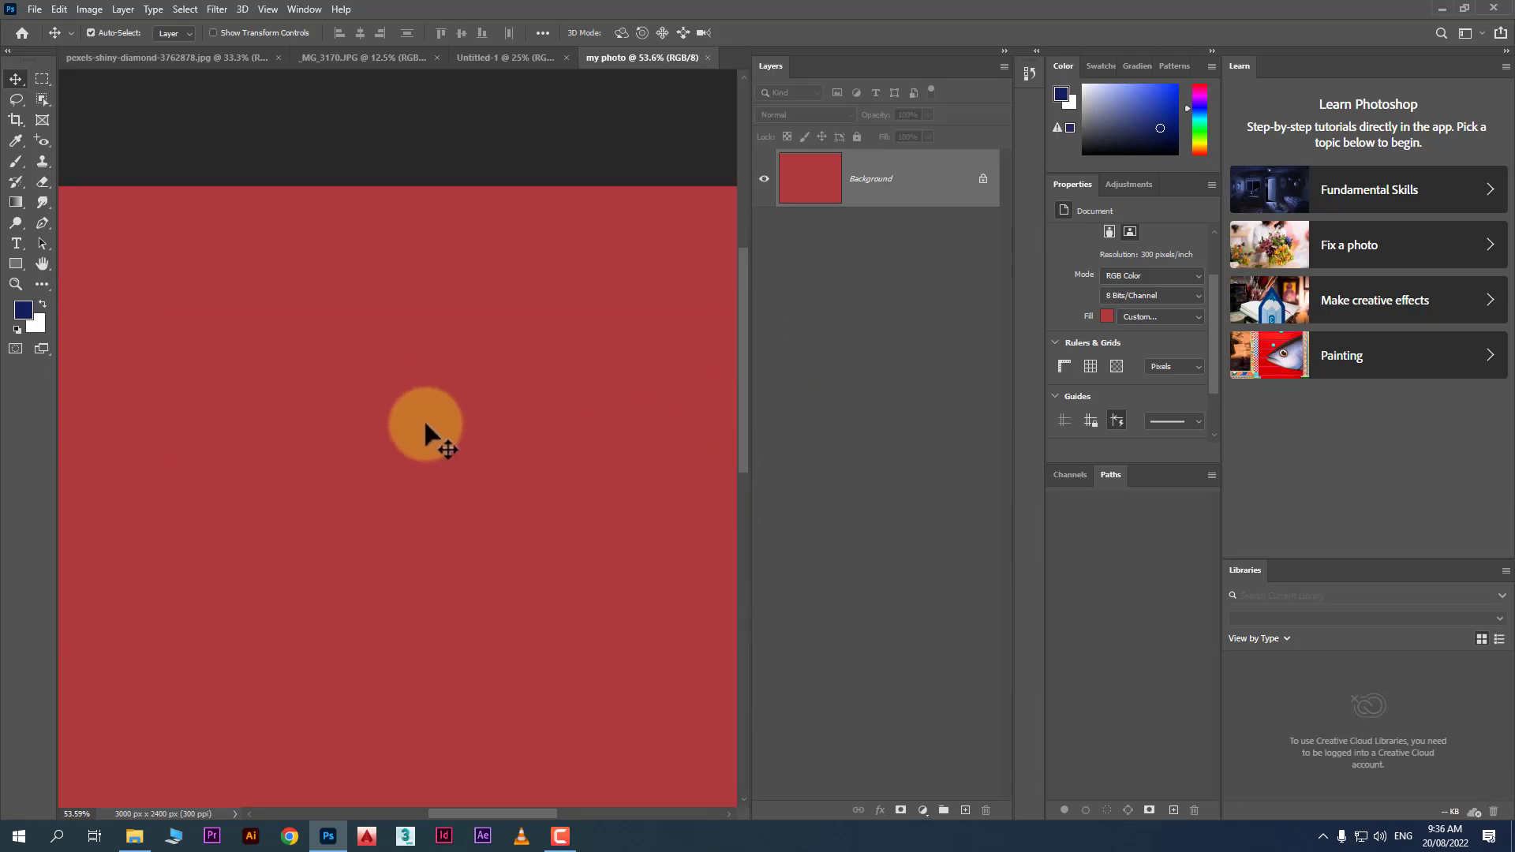
{"action": "scroll", "coordinate": [453, 393], "scroll_direction": "down", "scroll_amount": 2}
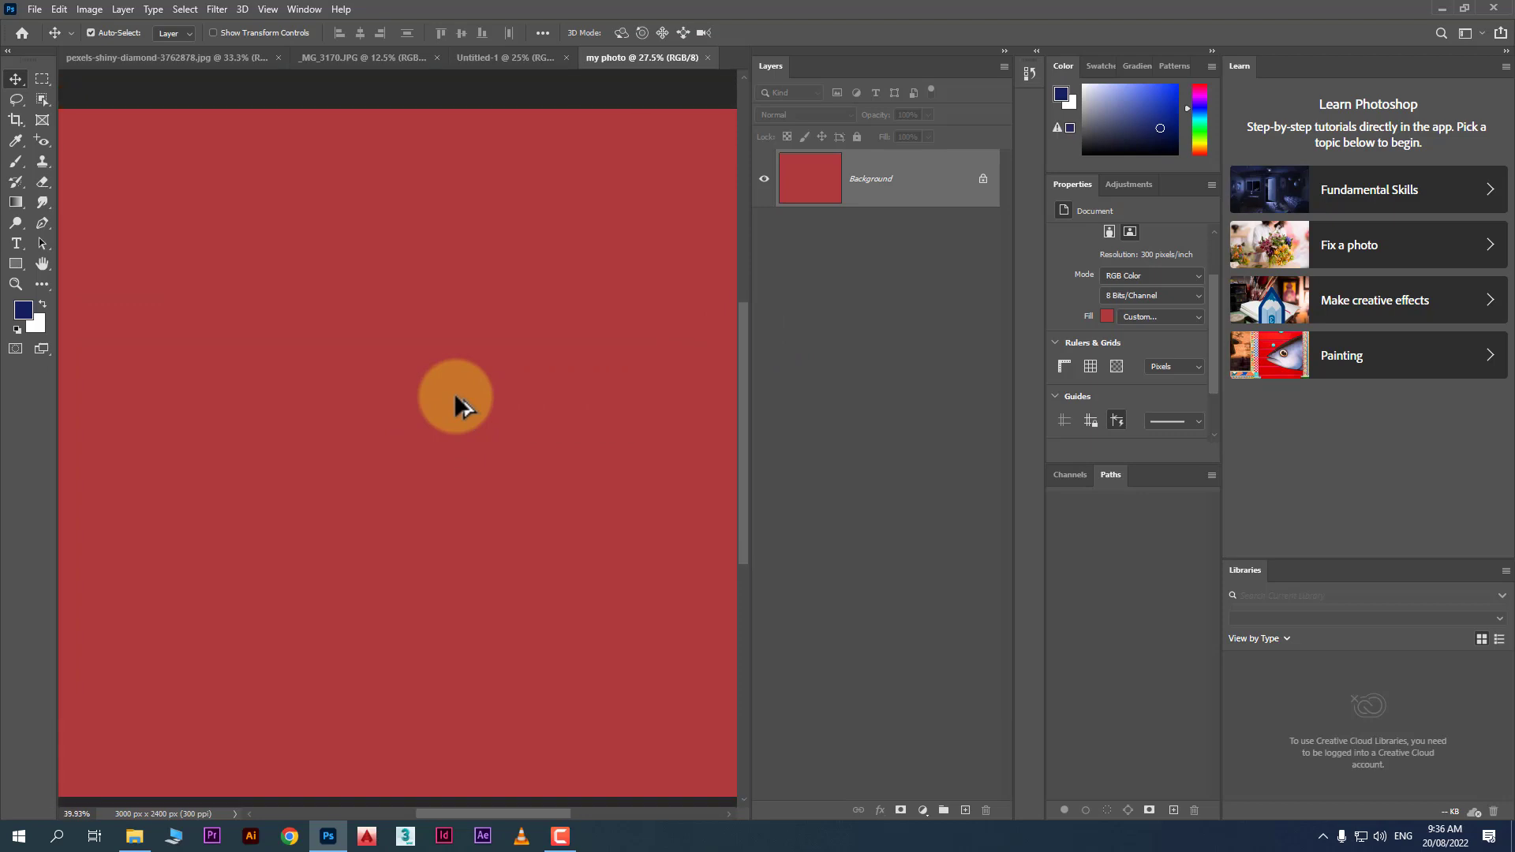
{"action": "scroll", "coordinate": [453, 393], "scroll_direction": "down", "scroll_amount": 6}
{"action": "scroll", "coordinate": [453, 392], "scroll_direction": "up", "scroll_amount": 1}
{"action": "scroll", "coordinate": [453, 392], "scroll_direction": "down", "scroll_amount": 1}
{"action": "scroll", "coordinate": [453, 393], "scroll_direction": "up", "scroll_amount": 3}
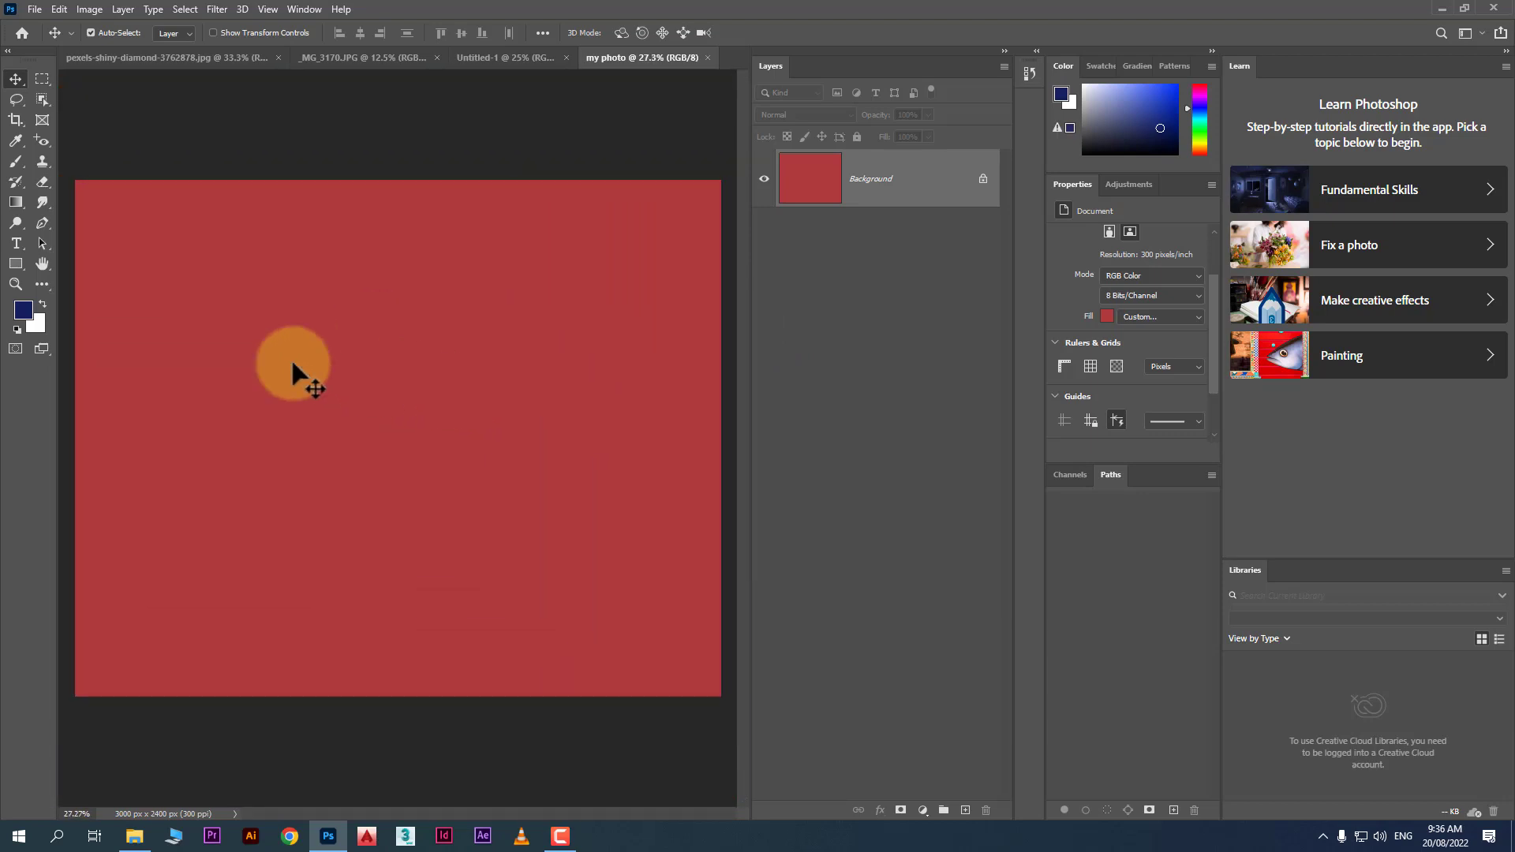
Pan across the enlarged canvas with the Hand tool and fit the whole document to the screen using the Zoom tool.
{"action": "left_click", "coordinate": [42, 263]}
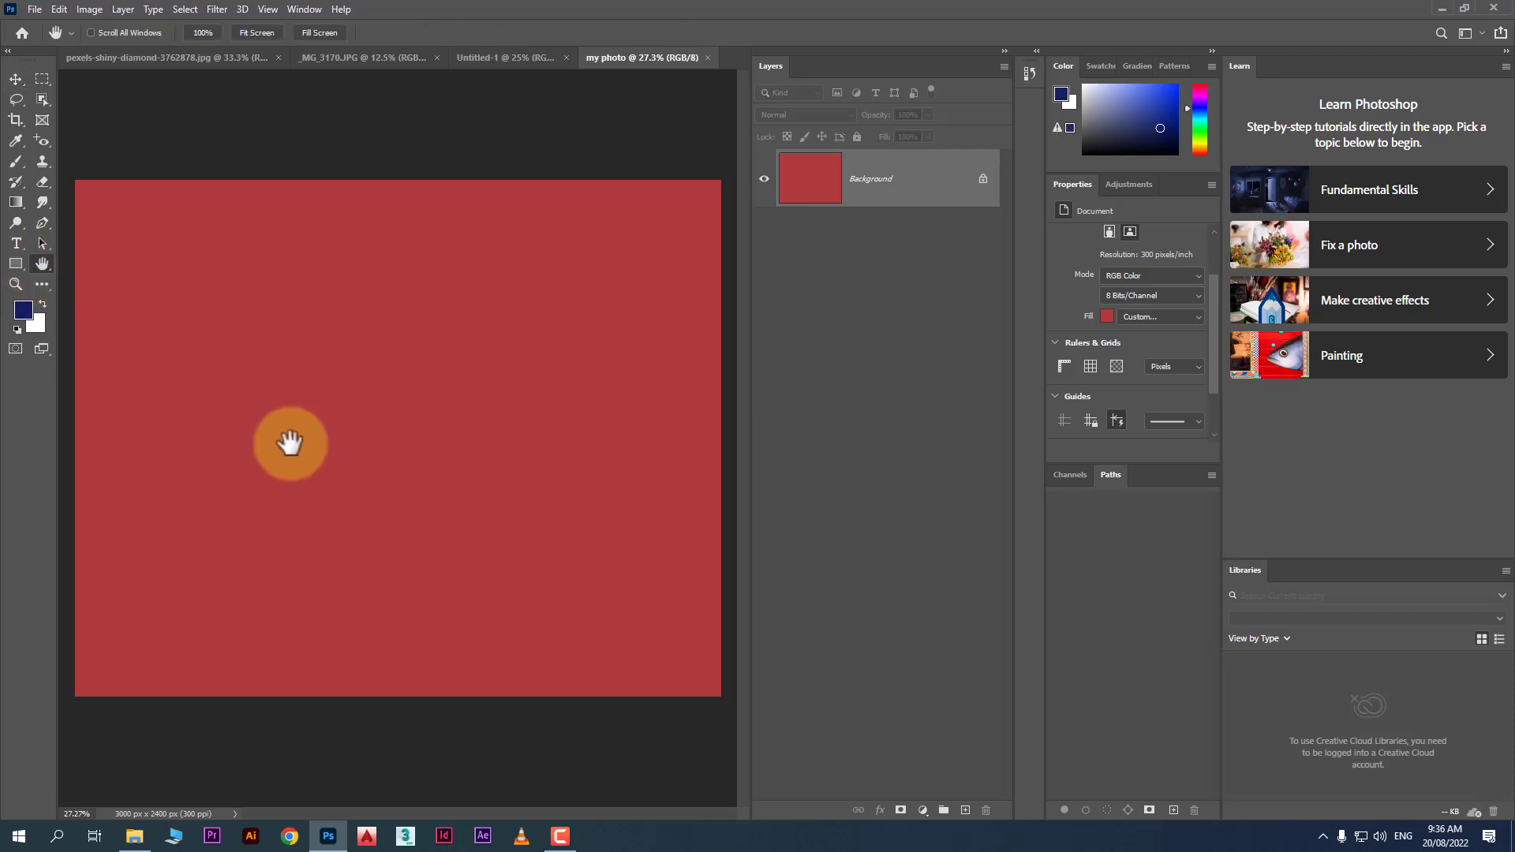
{"action": "scroll", "coordinate": [341, 389], "scroll_direction": "up", "scroll_amount": 5}
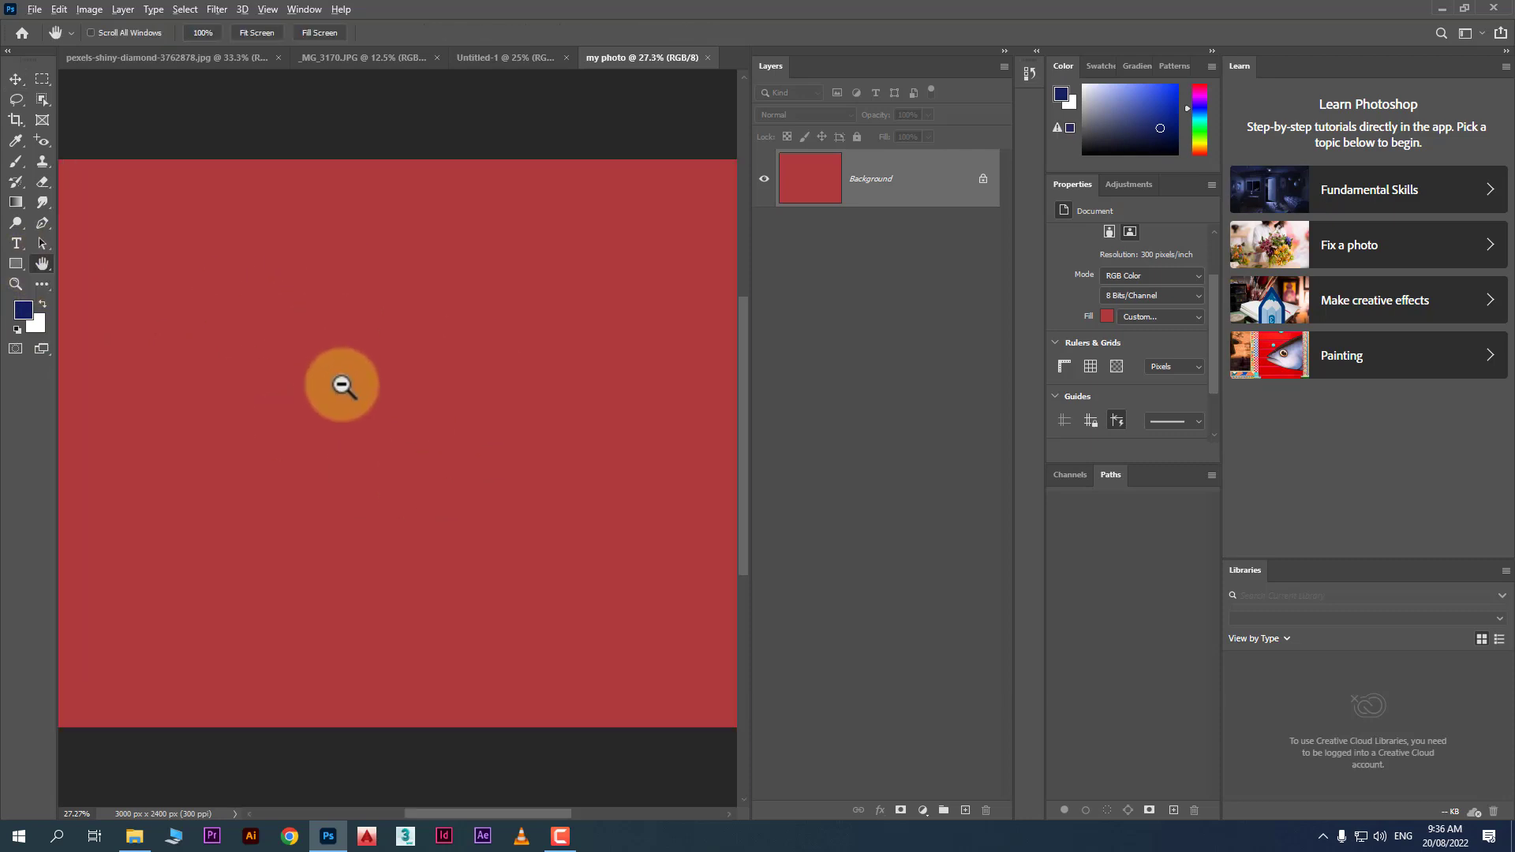
{"action": "left_click_drag", "start_coordinate": [246, 373], "coordinate": [574, 332]}
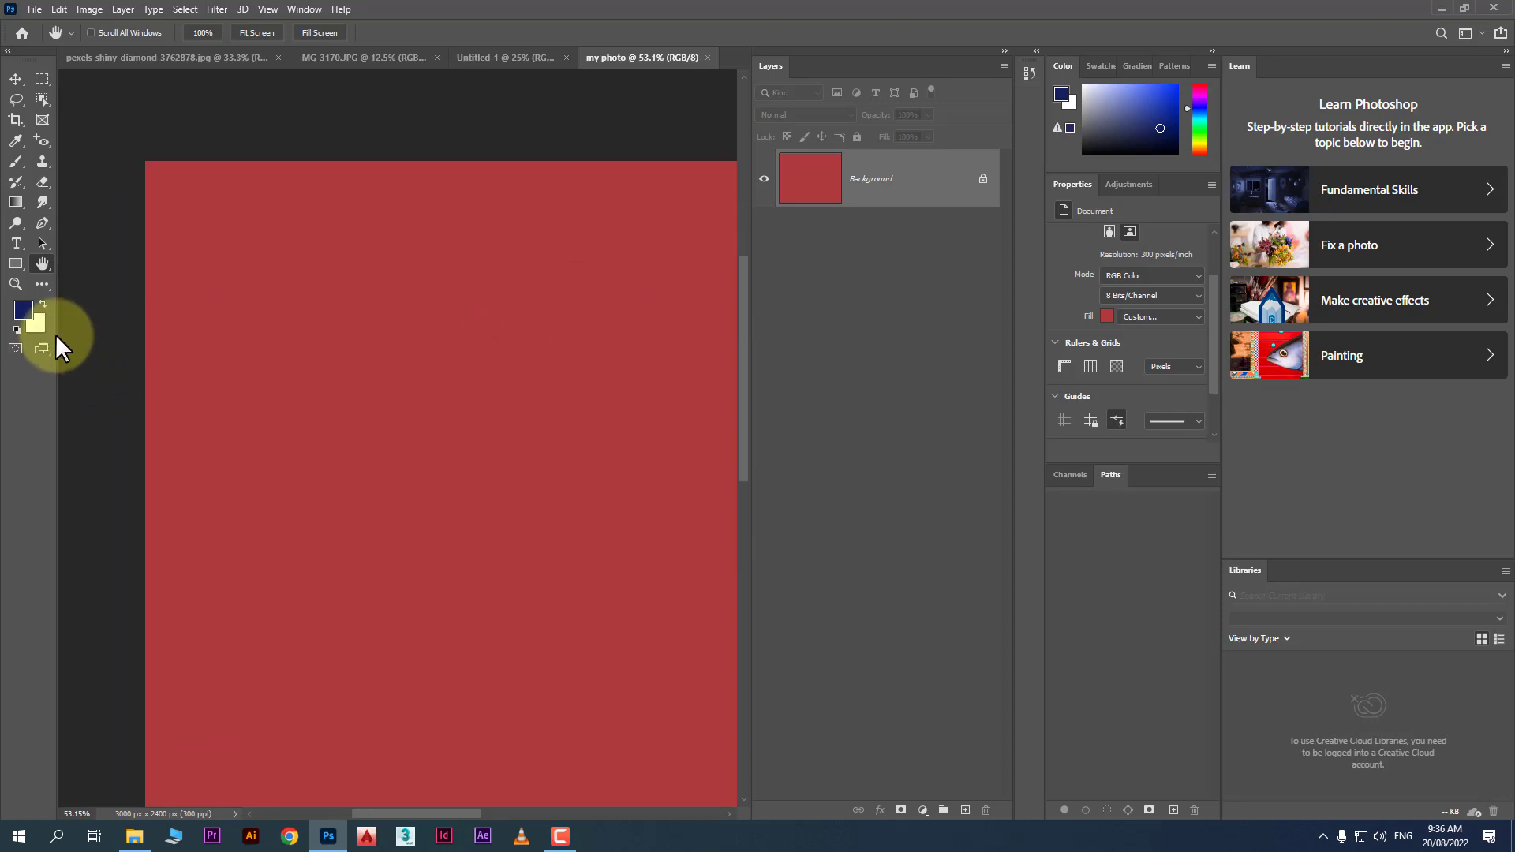
{"action": "left_click", "coordinate": [13, 282]}
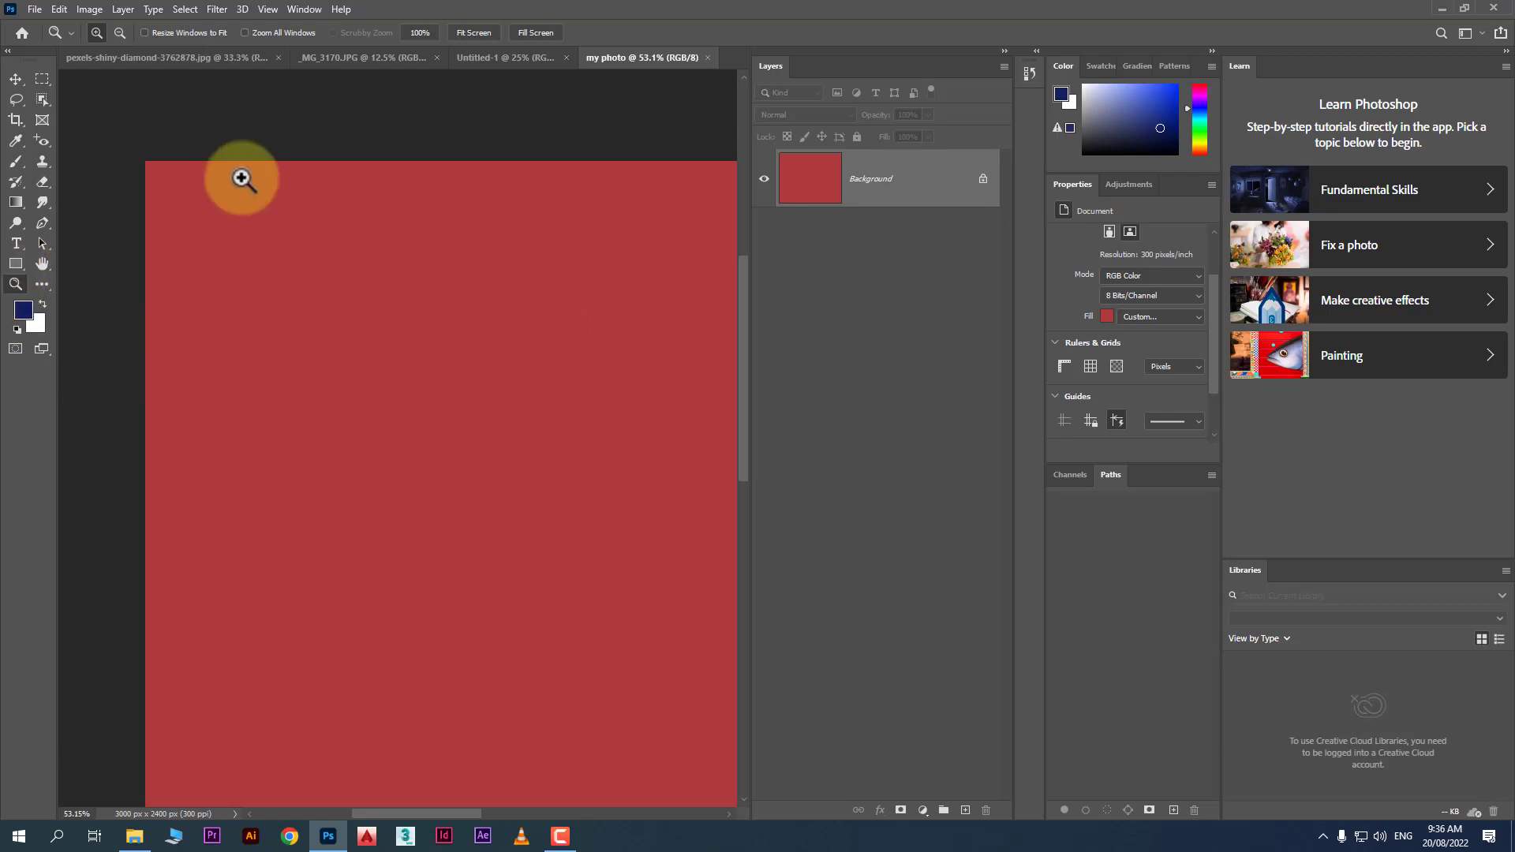
{"action": "left_click", "coordinate": [462, 33]}
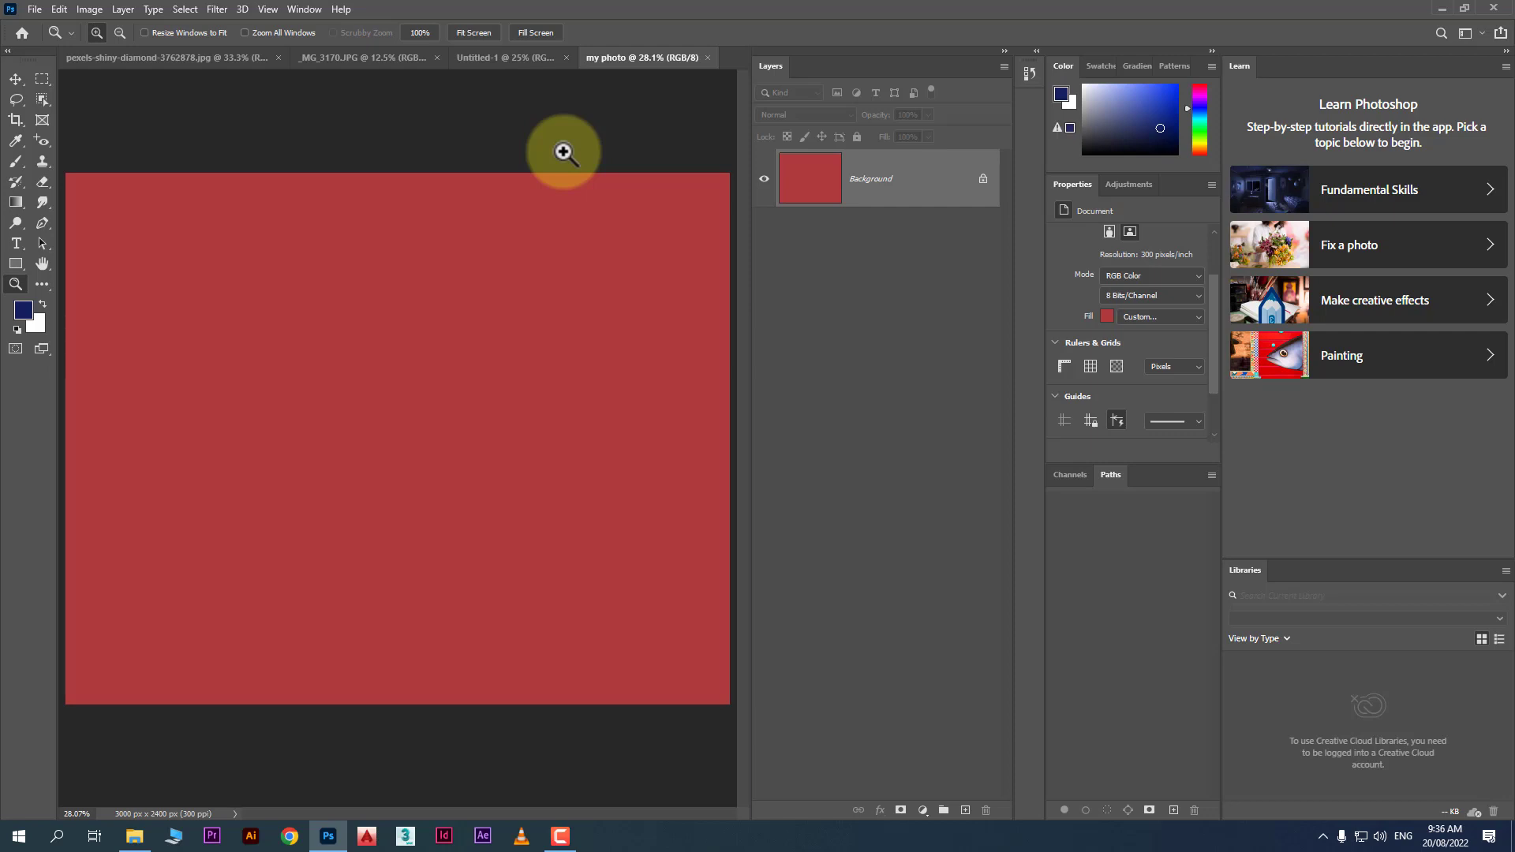
Switch to the Photography workspace and expand its collapsed panels.
{"action": "left_click", "coordinate": [300, 9]}
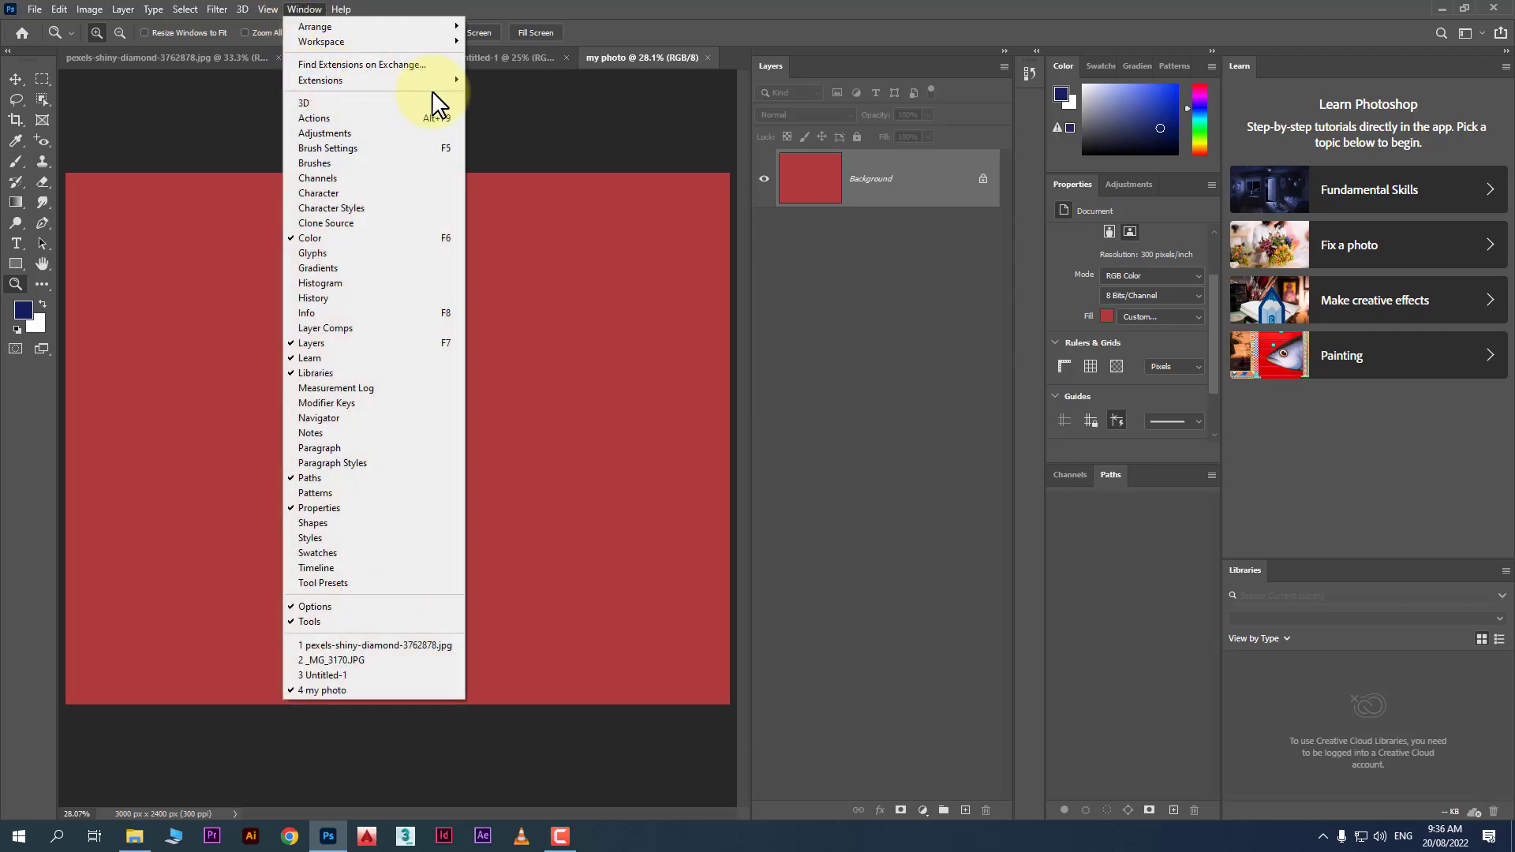
{"action": "mouse_move", "coordinate": [434, 45]}
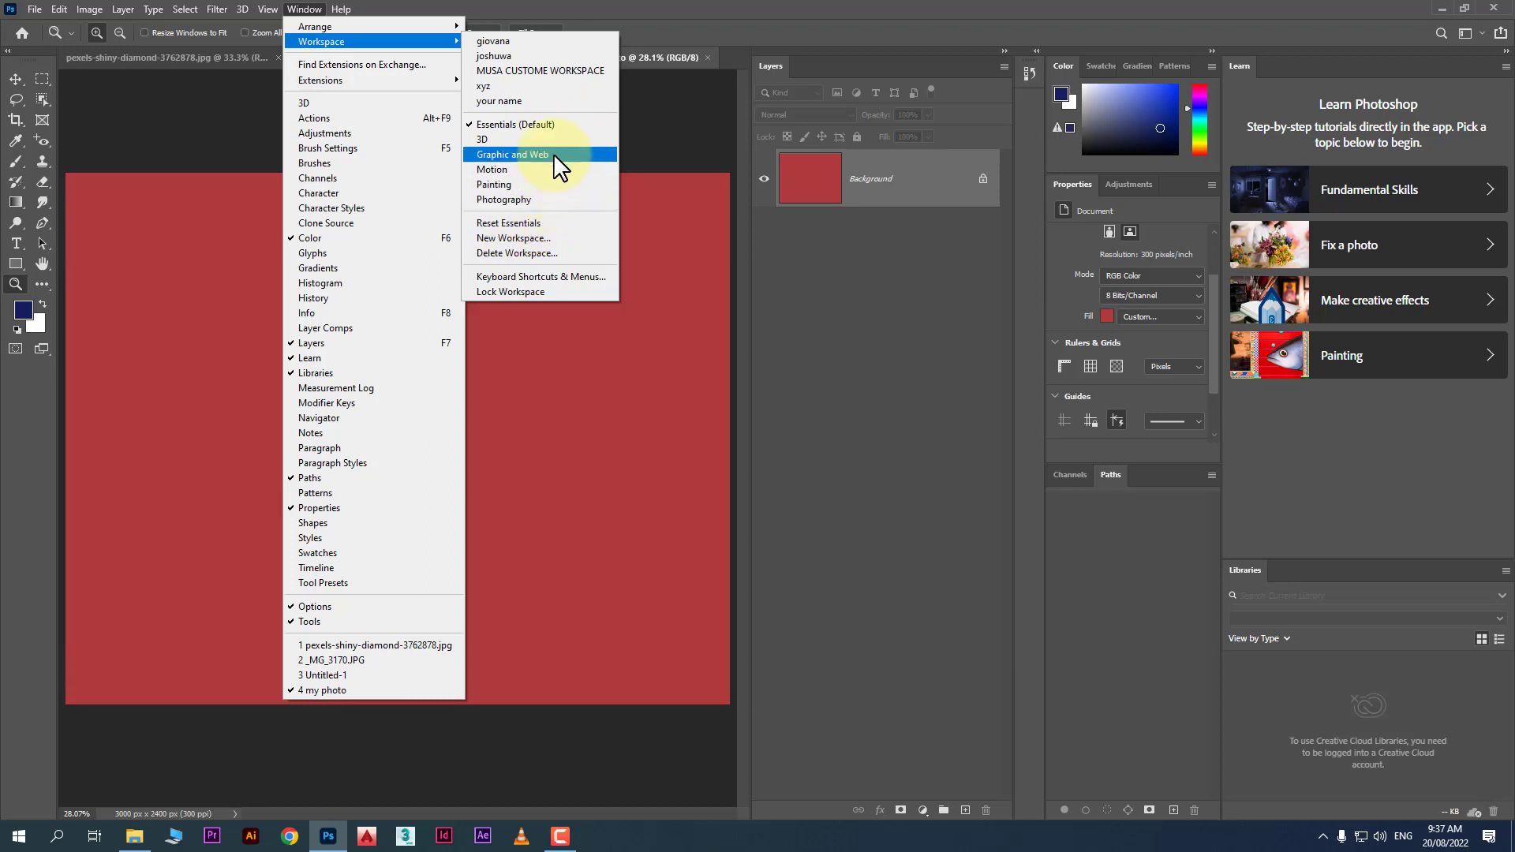
{"action": "left_click", "coordinate": [551, 197]}
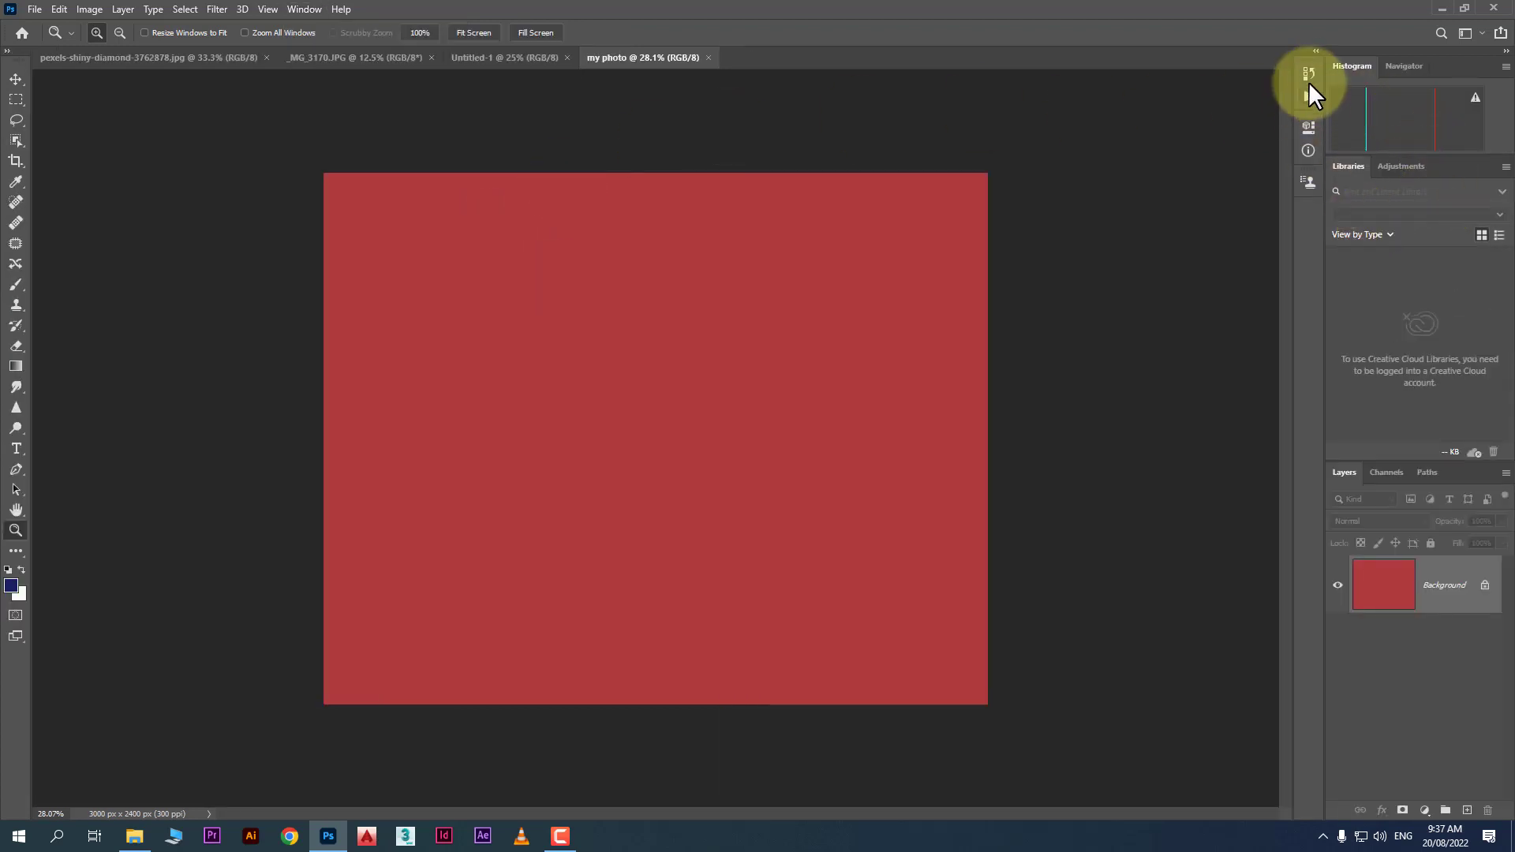
{"action": "left_click", "coordinate": [1316, 52]}
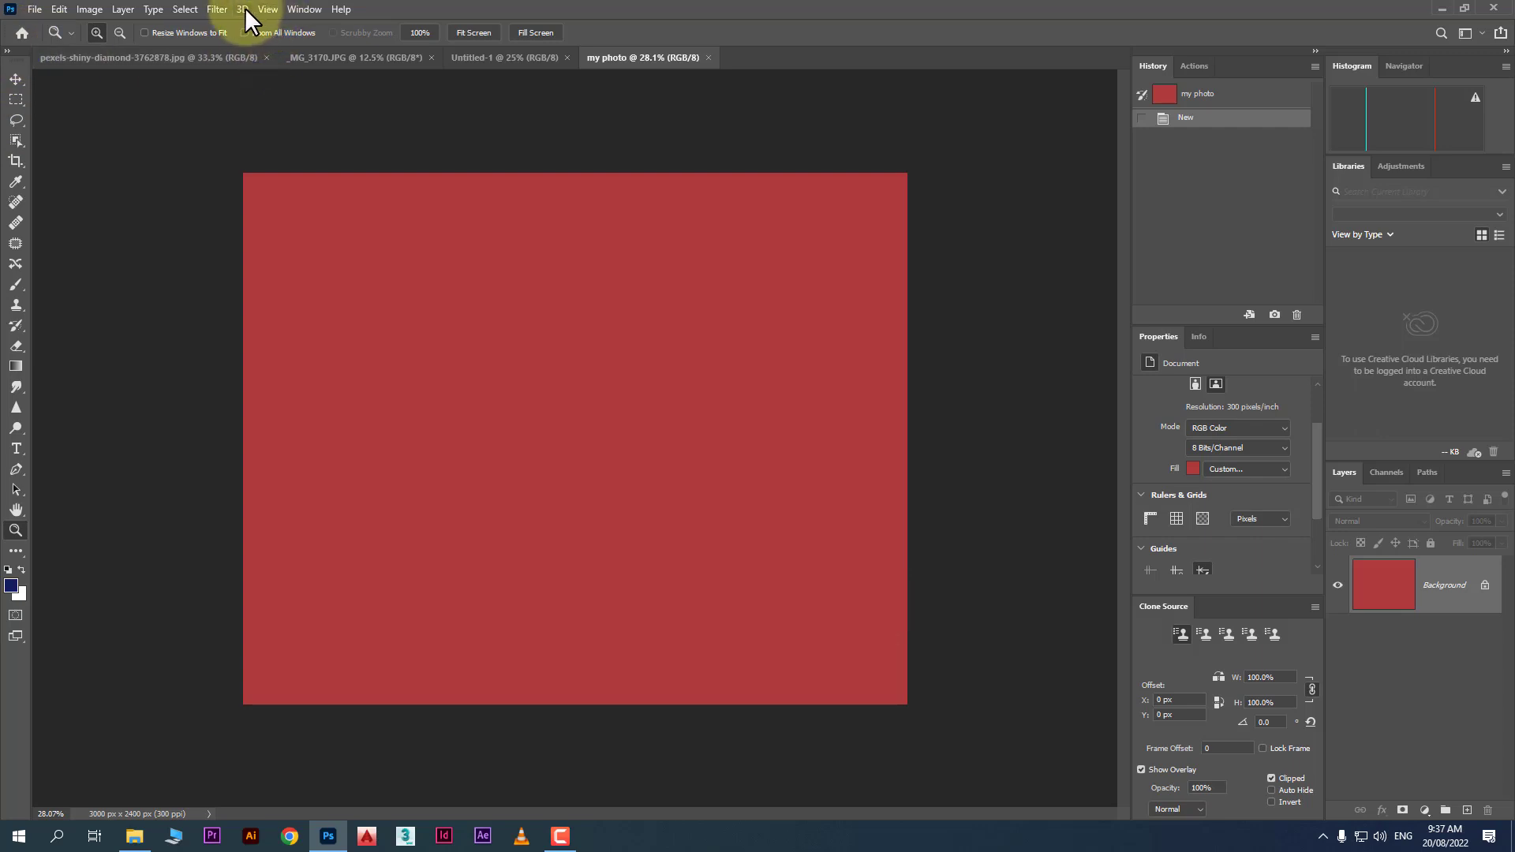
Return to the Essentials (Default) workspace and reset it to its default layout.
{"action": "left_click", "coordinate": [308, 10]}
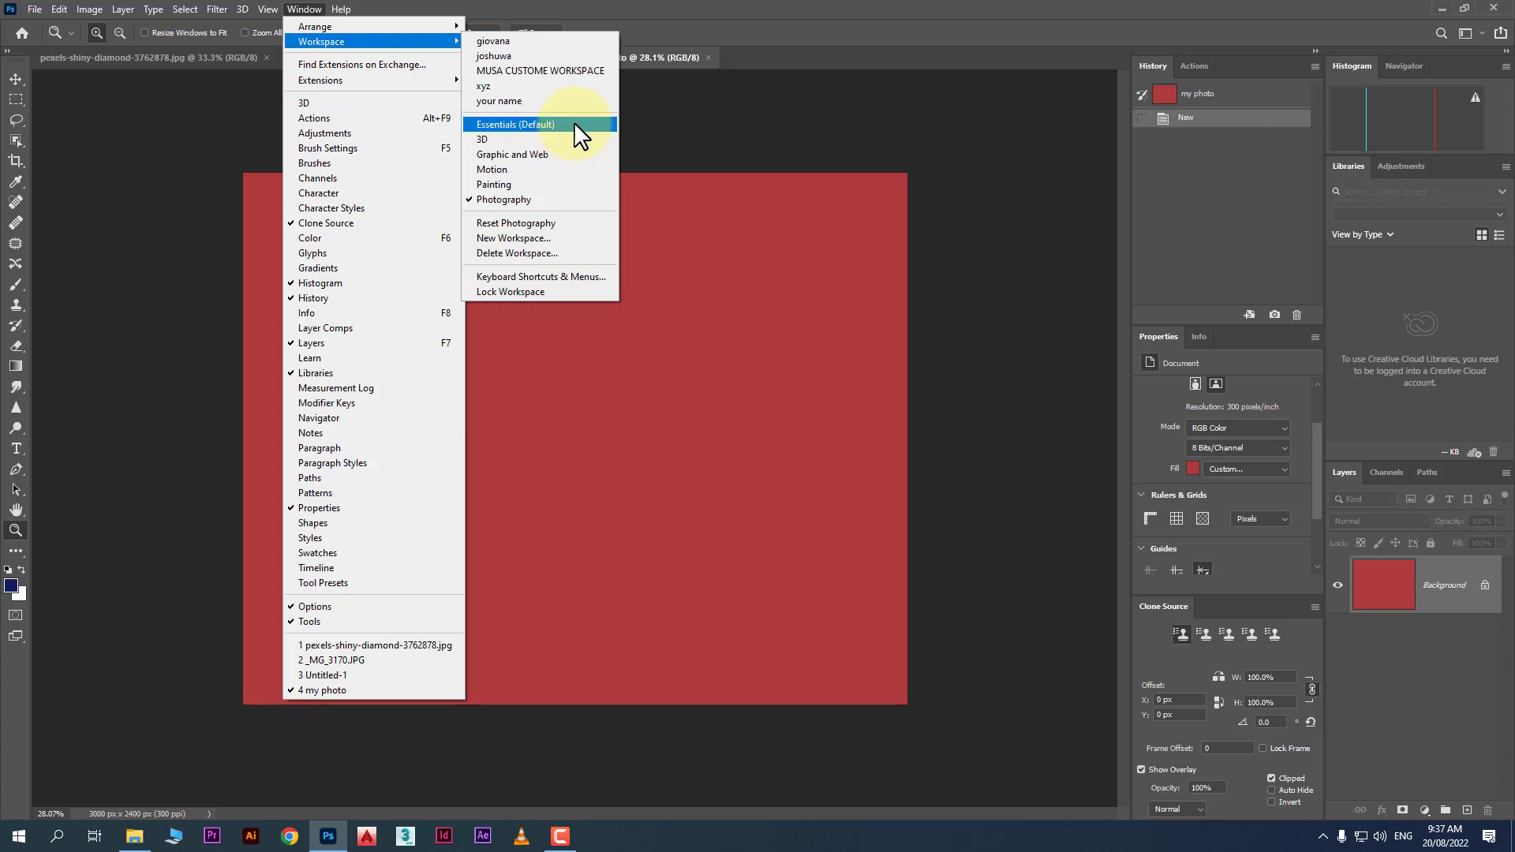
{"action": "left_click", "coordinate": [575, 124]}
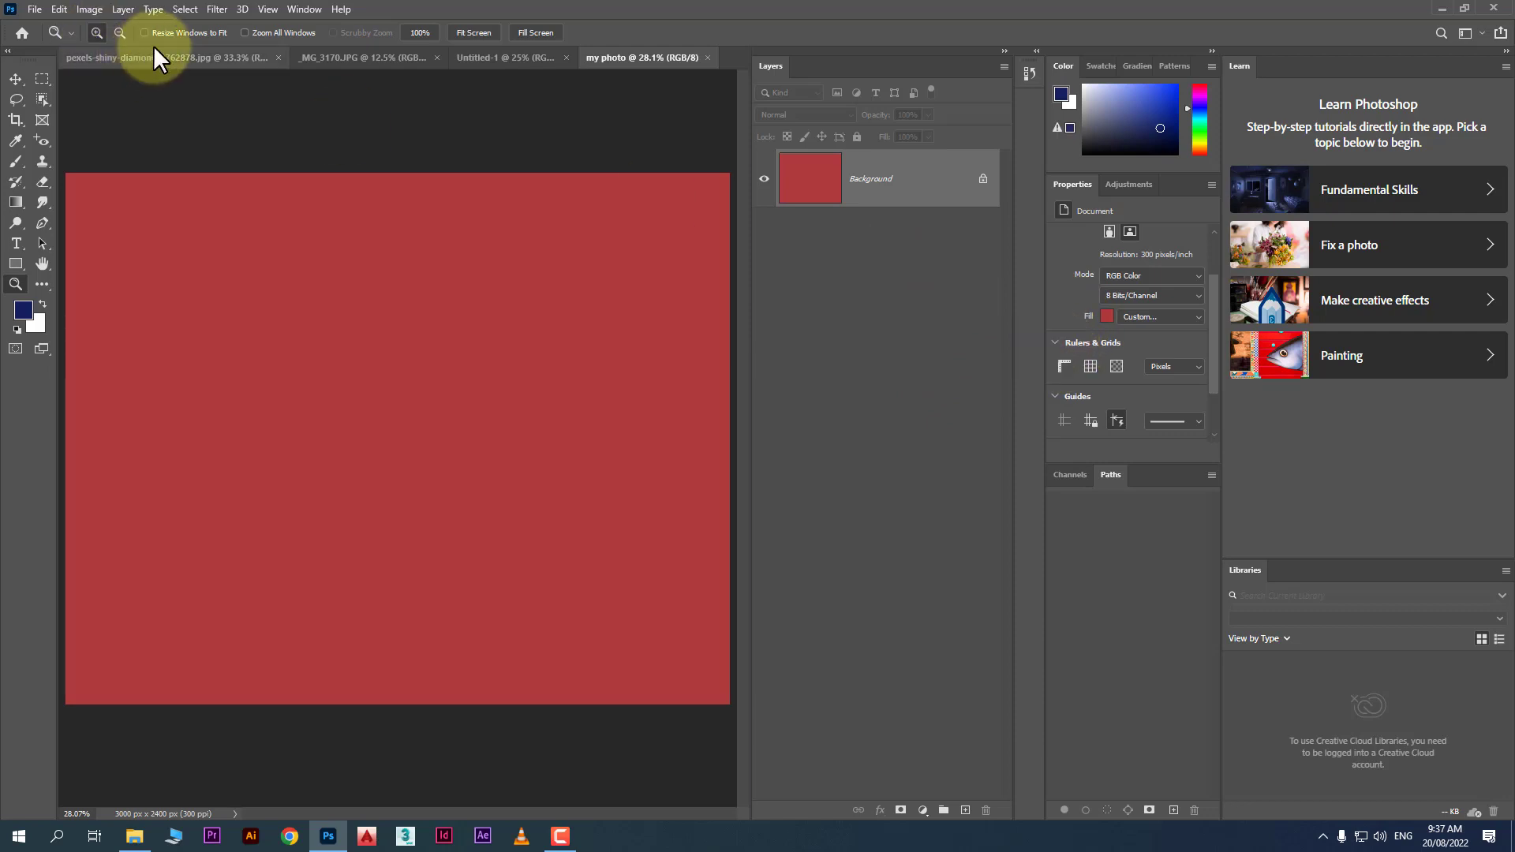
{"action": "left_click", "coordinate": [300, 11]}
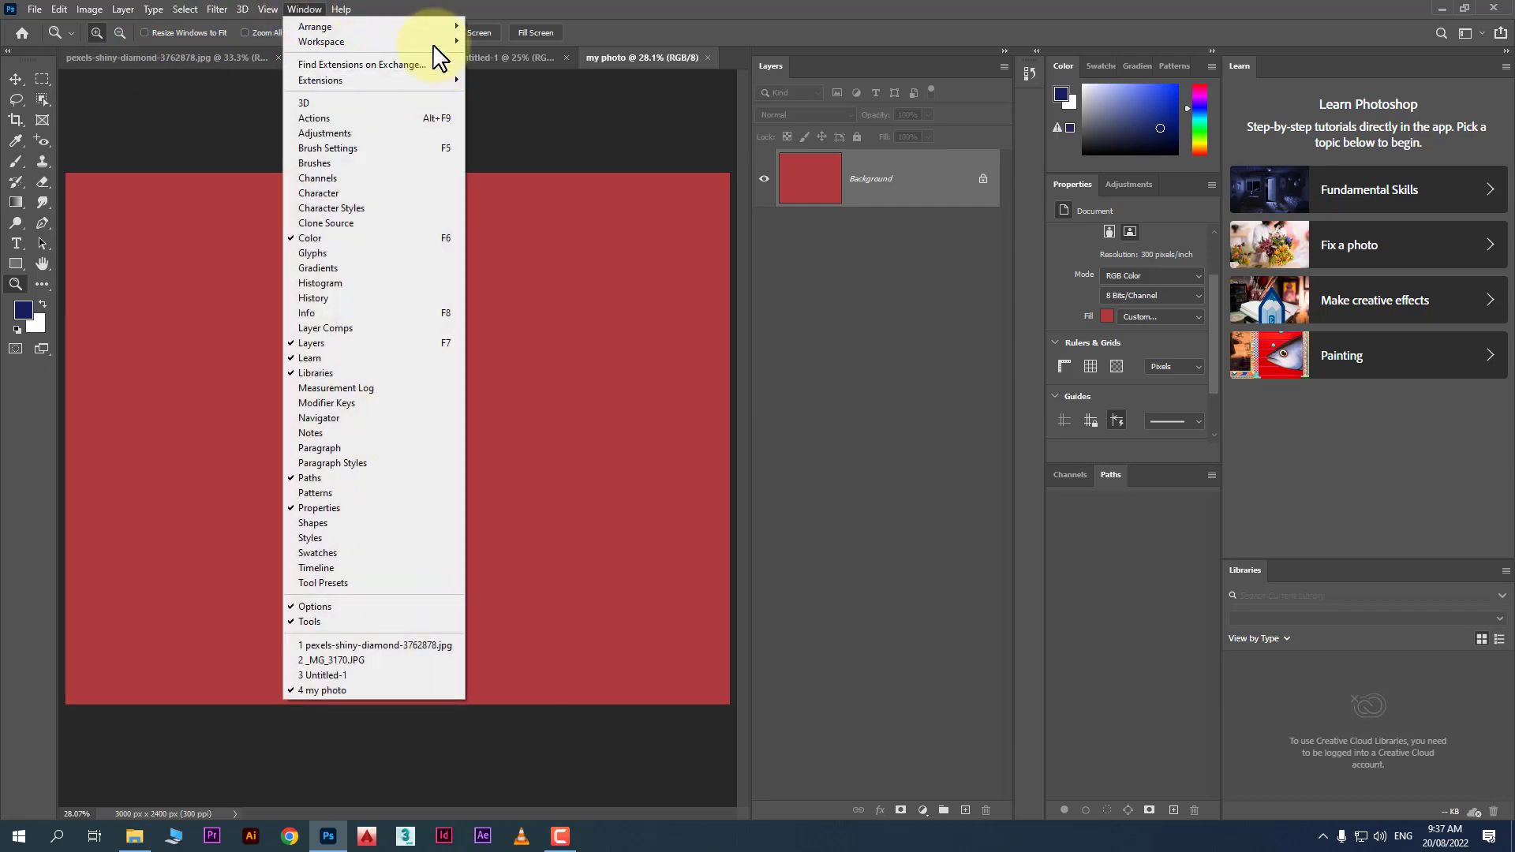
{"action": "mouse_move", "coordinate": [438, 41]}
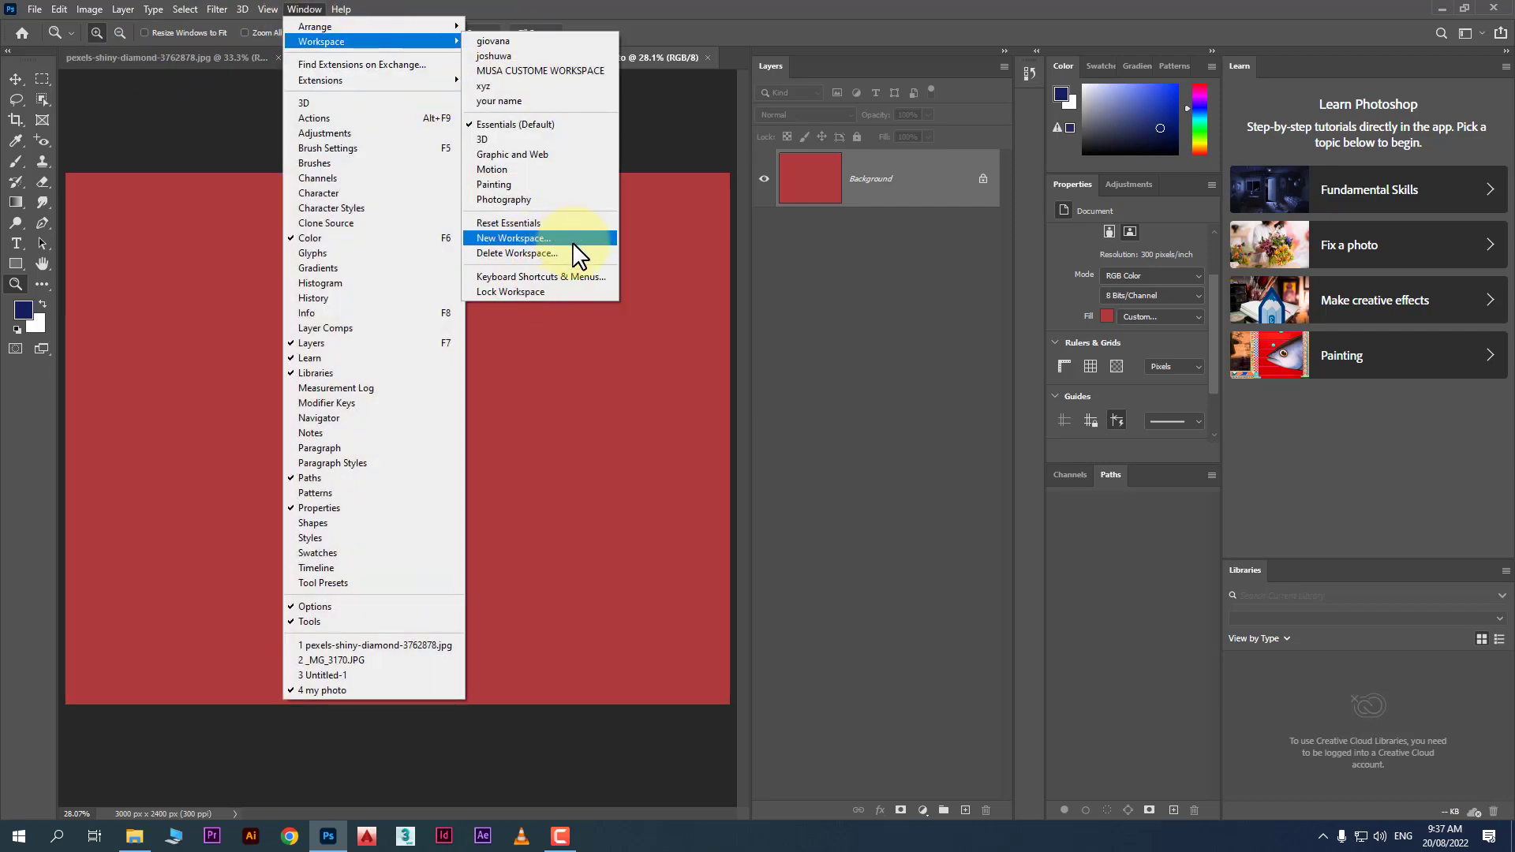
{"action": "left_click", "coordinate": [552, 221]}
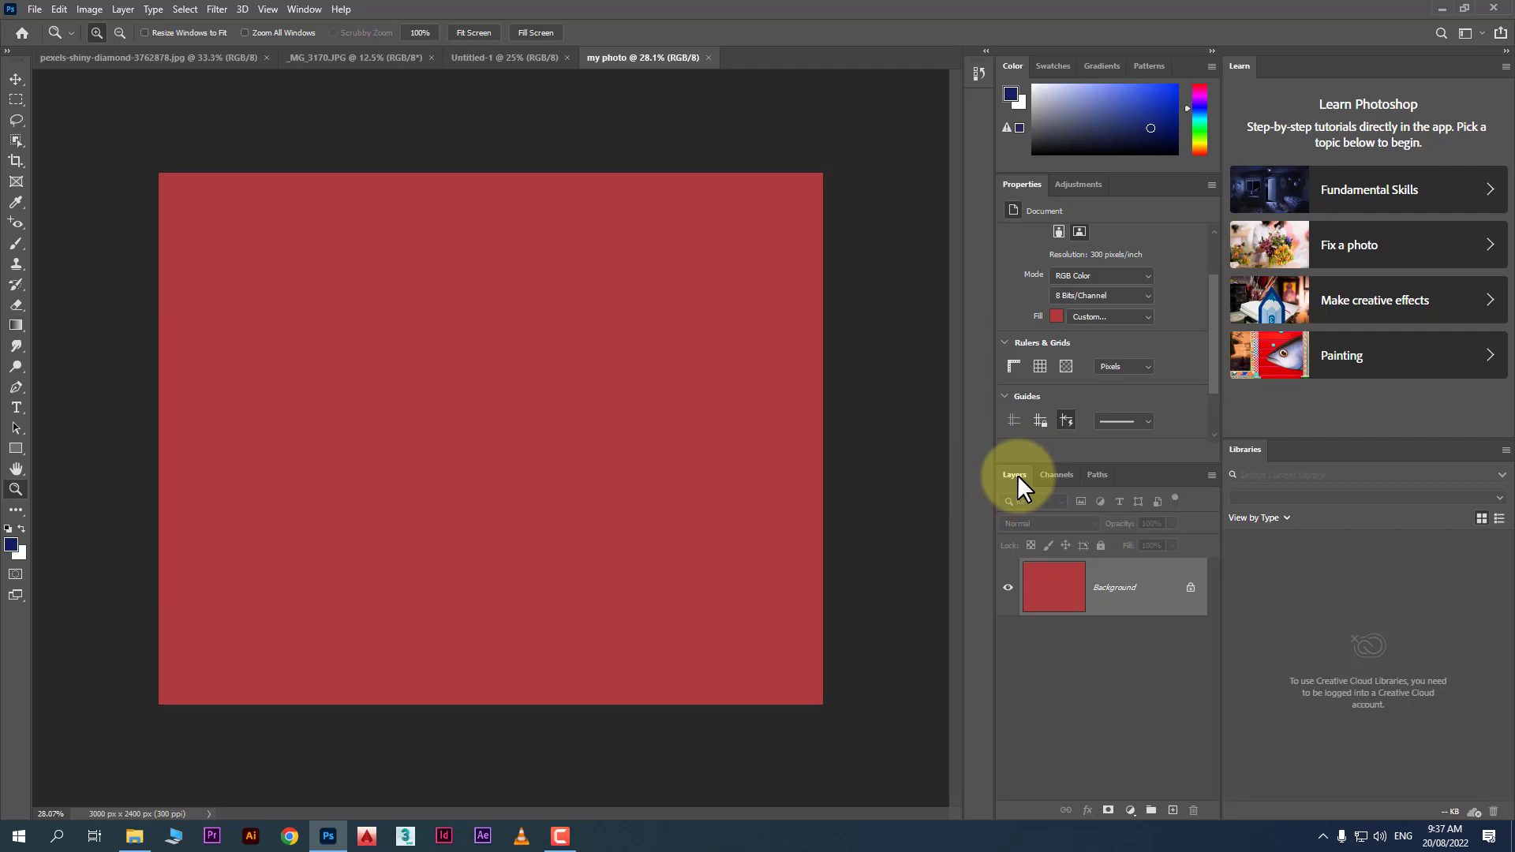
Move the Layers panel out of its group into a separate docked column beside the canvas.
{"action": "left_click_drag", "start_coordinate": [1016, 474], "coordinate": [961, 239]}
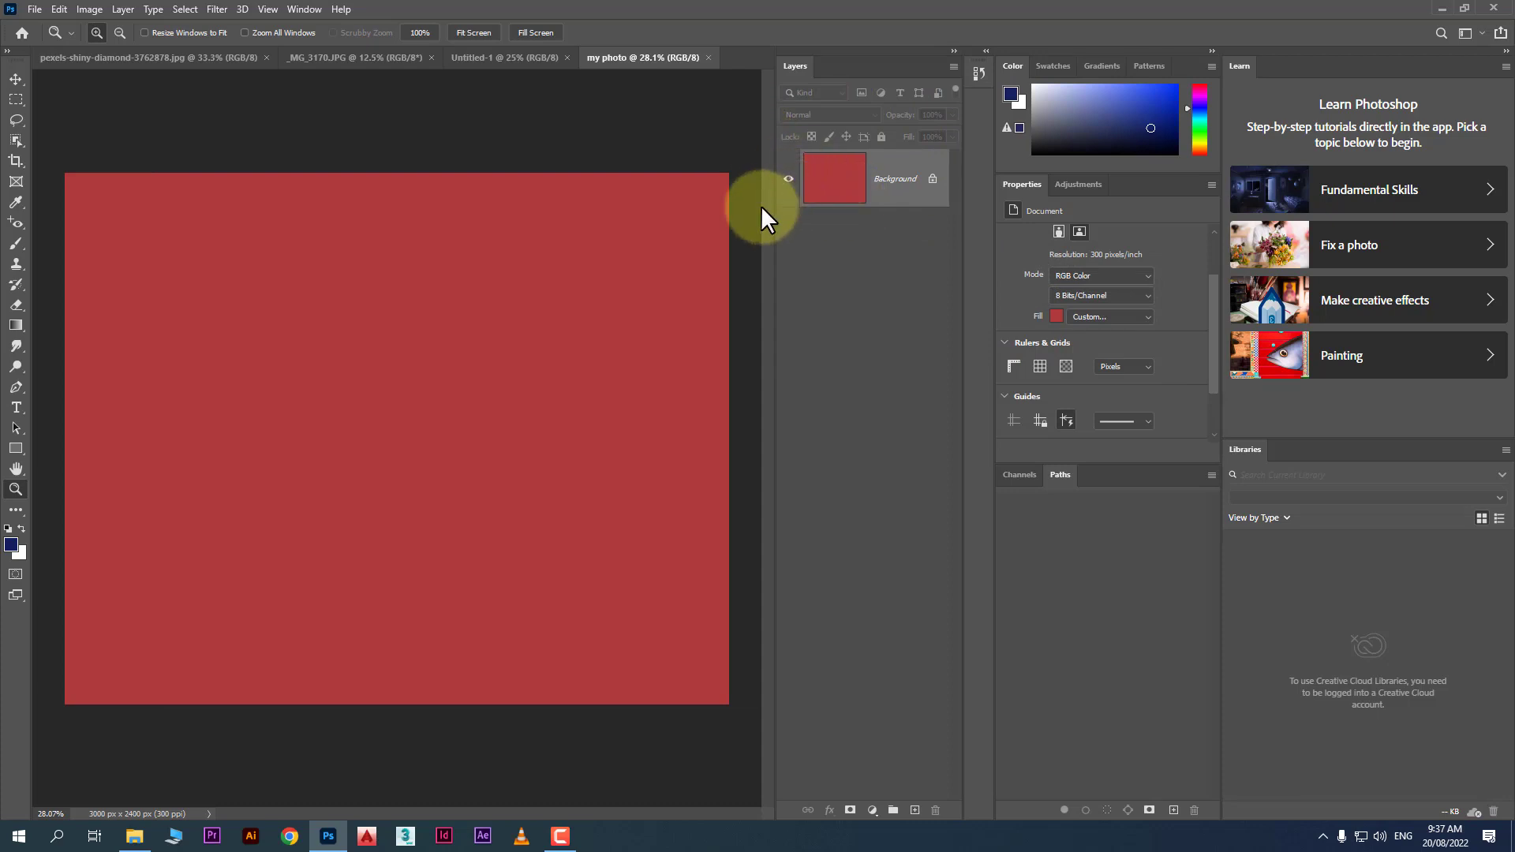
{"action": "right_click", "coordinate": [827, 178]}
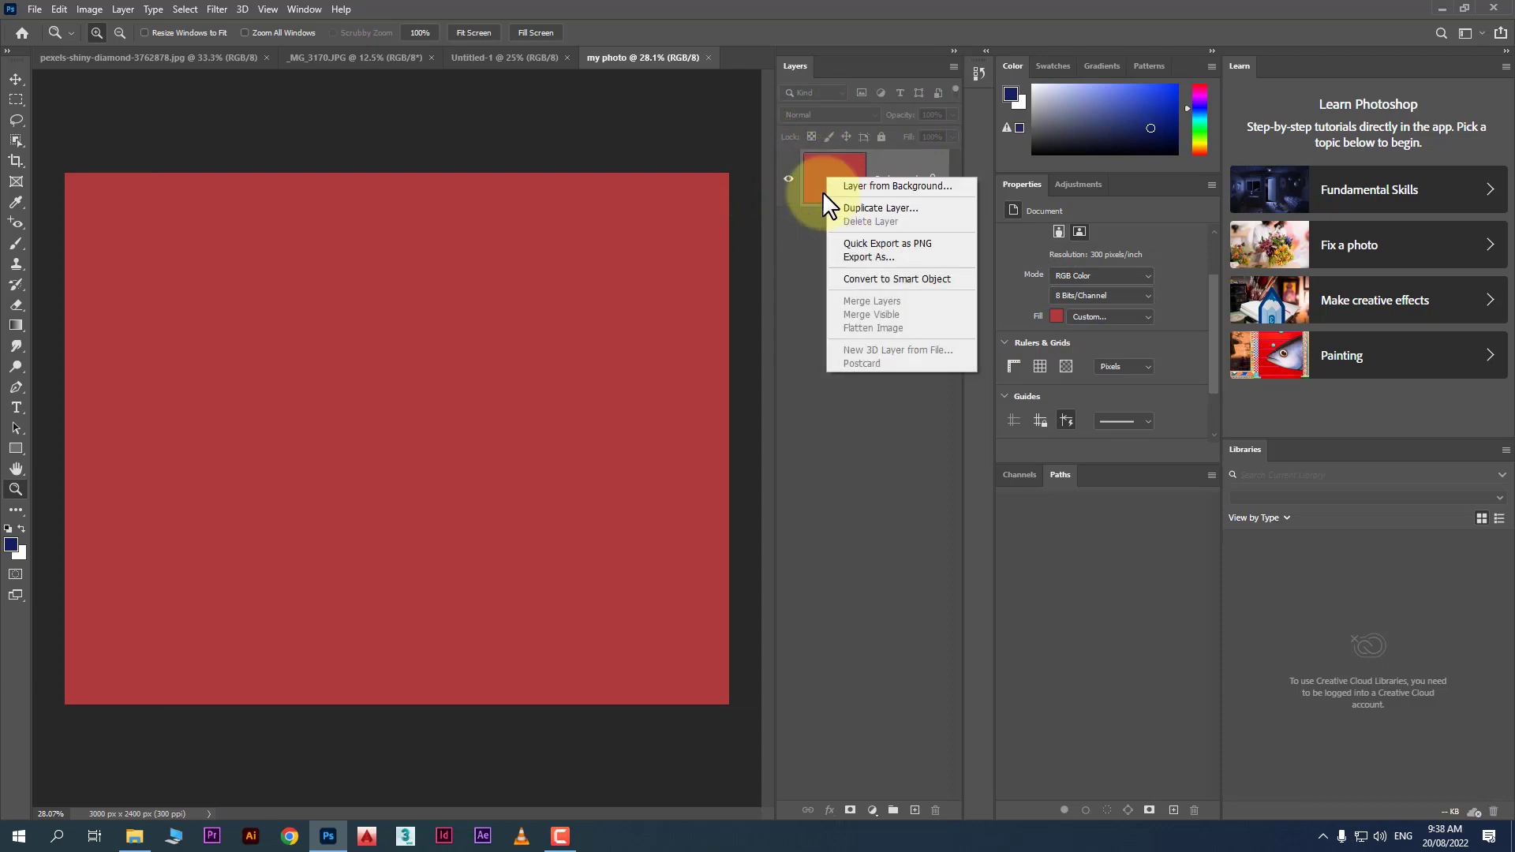
{"action": "left_click", "coordinate": [797, 186]}
{"action": "right_click", "coordinate": [813, 175]}
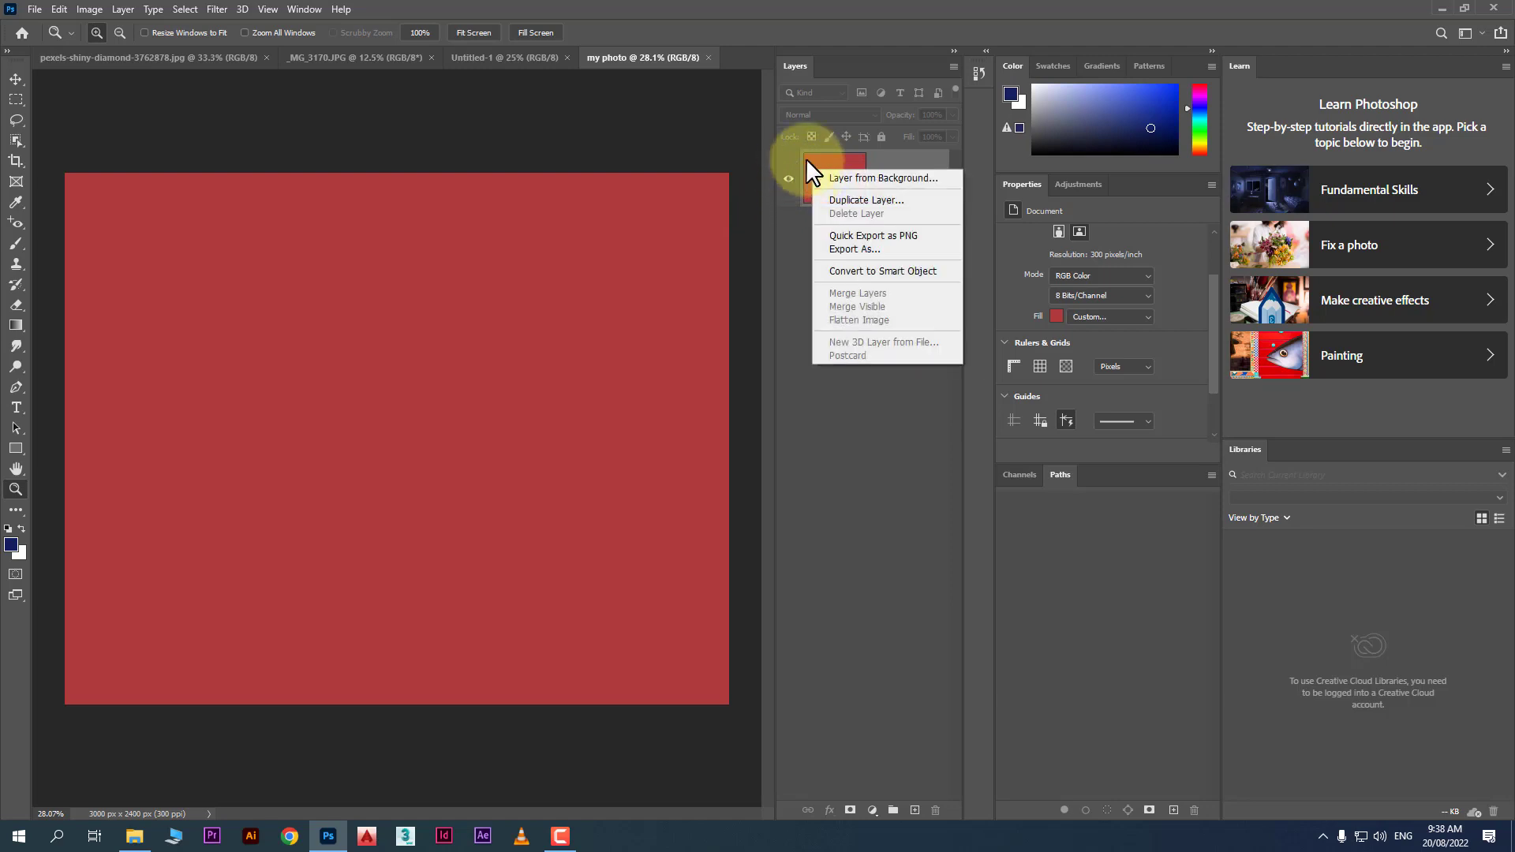
{"action": "left_click", "coordinate": [919, 416]}
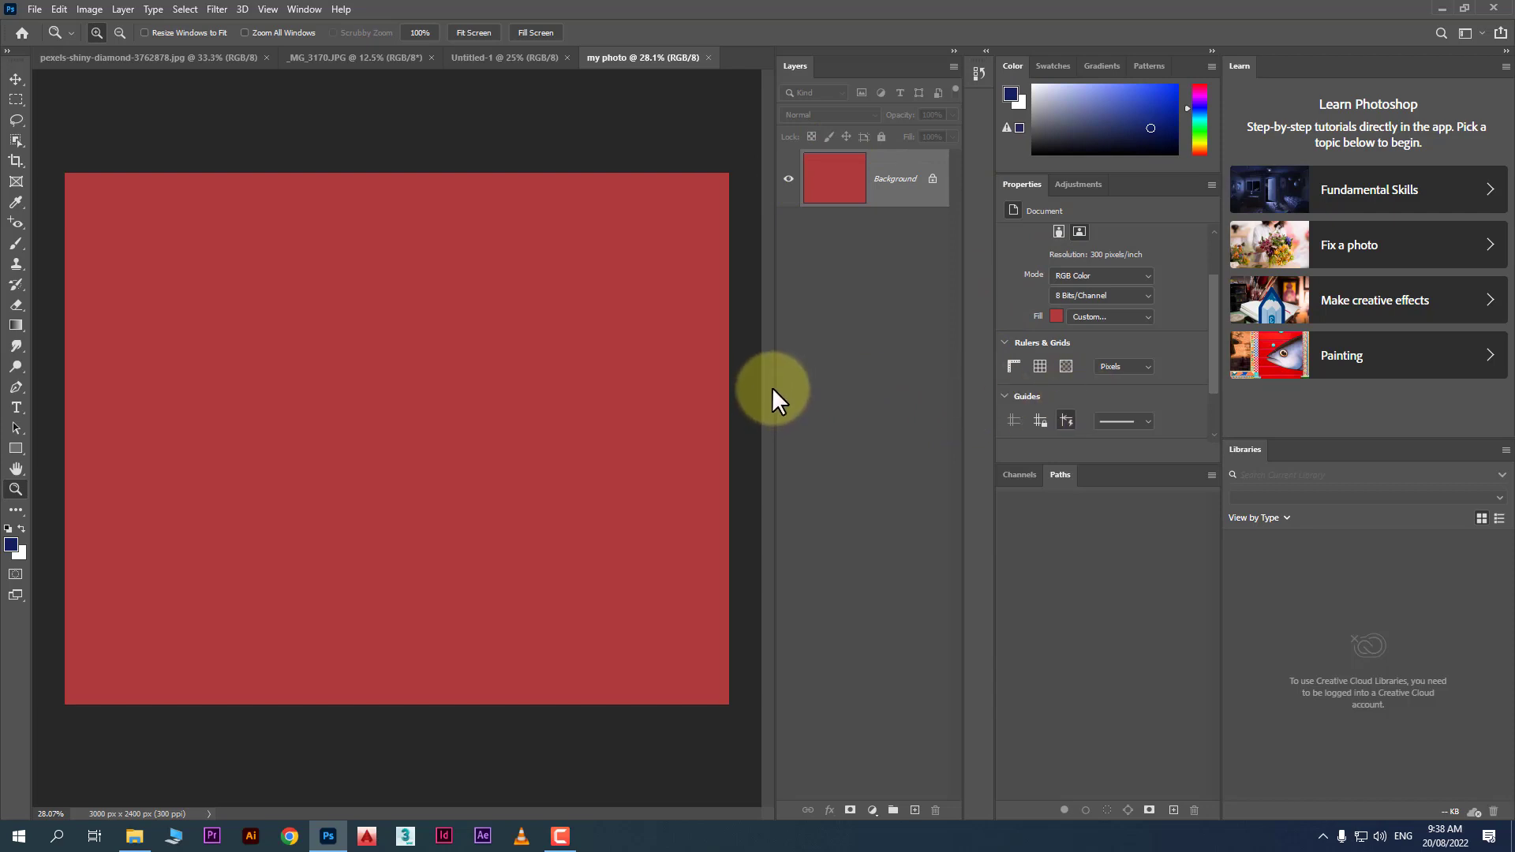
{"action": "right_click", "coordinate": [939, 205]}
{"action": "left_click", "coordinate": [854, 218]}
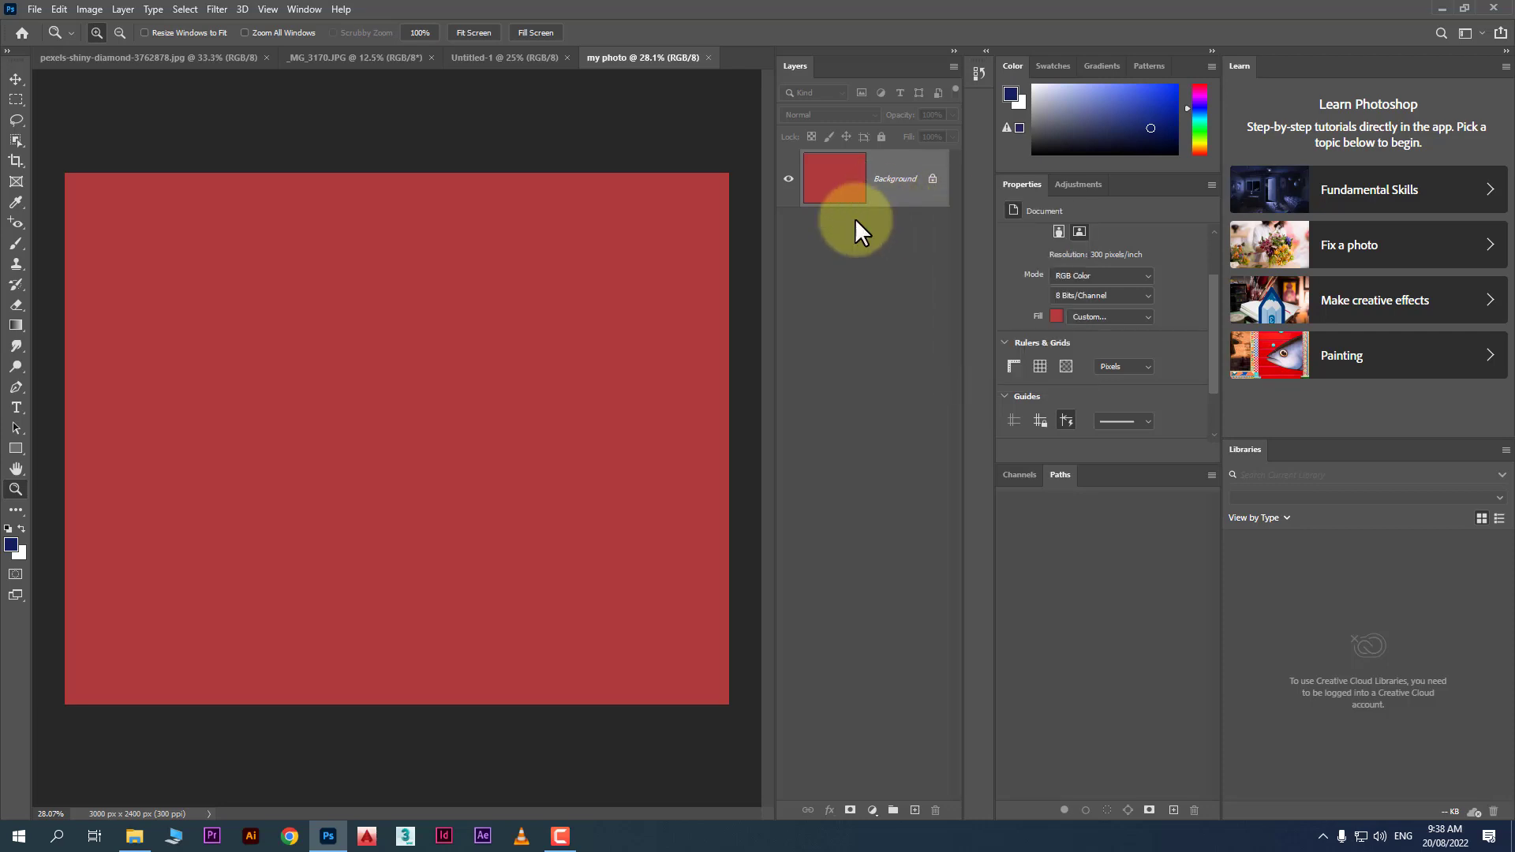
Widen the Layers panel and unlock the Background layer, turning it into a regular layer.
{"action": "left_click_drag", "start_coordinate": [771, 274], "coordinate": [592, 273]}
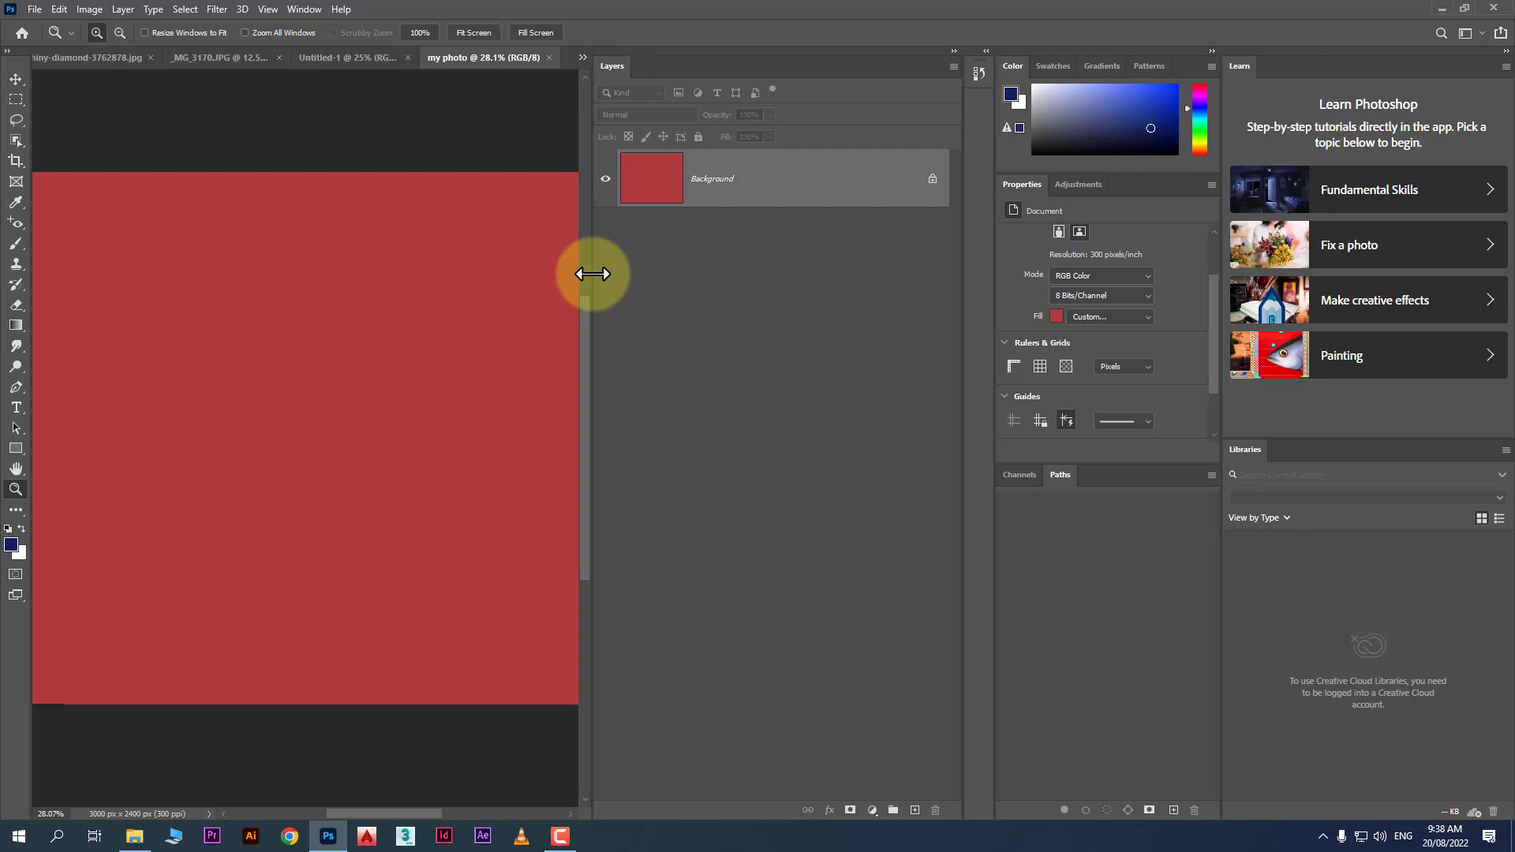
{"action": "right_click", "coordinate": [854, 183]}
{"action": "left_click", "coordinate": [906, 164]}
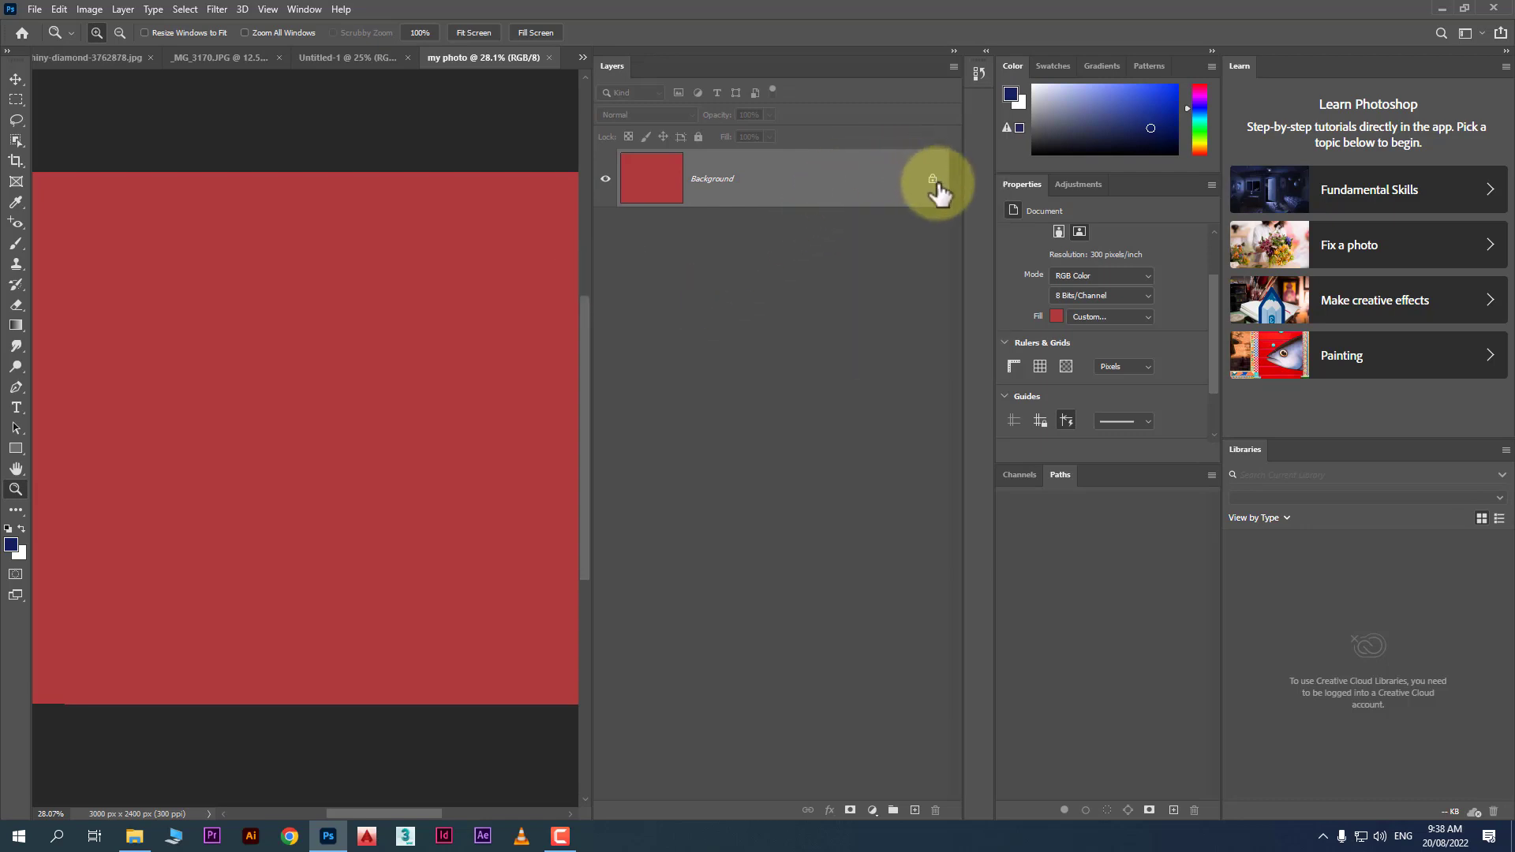
{"action": "left_click", "coordinate": [933, 181]}
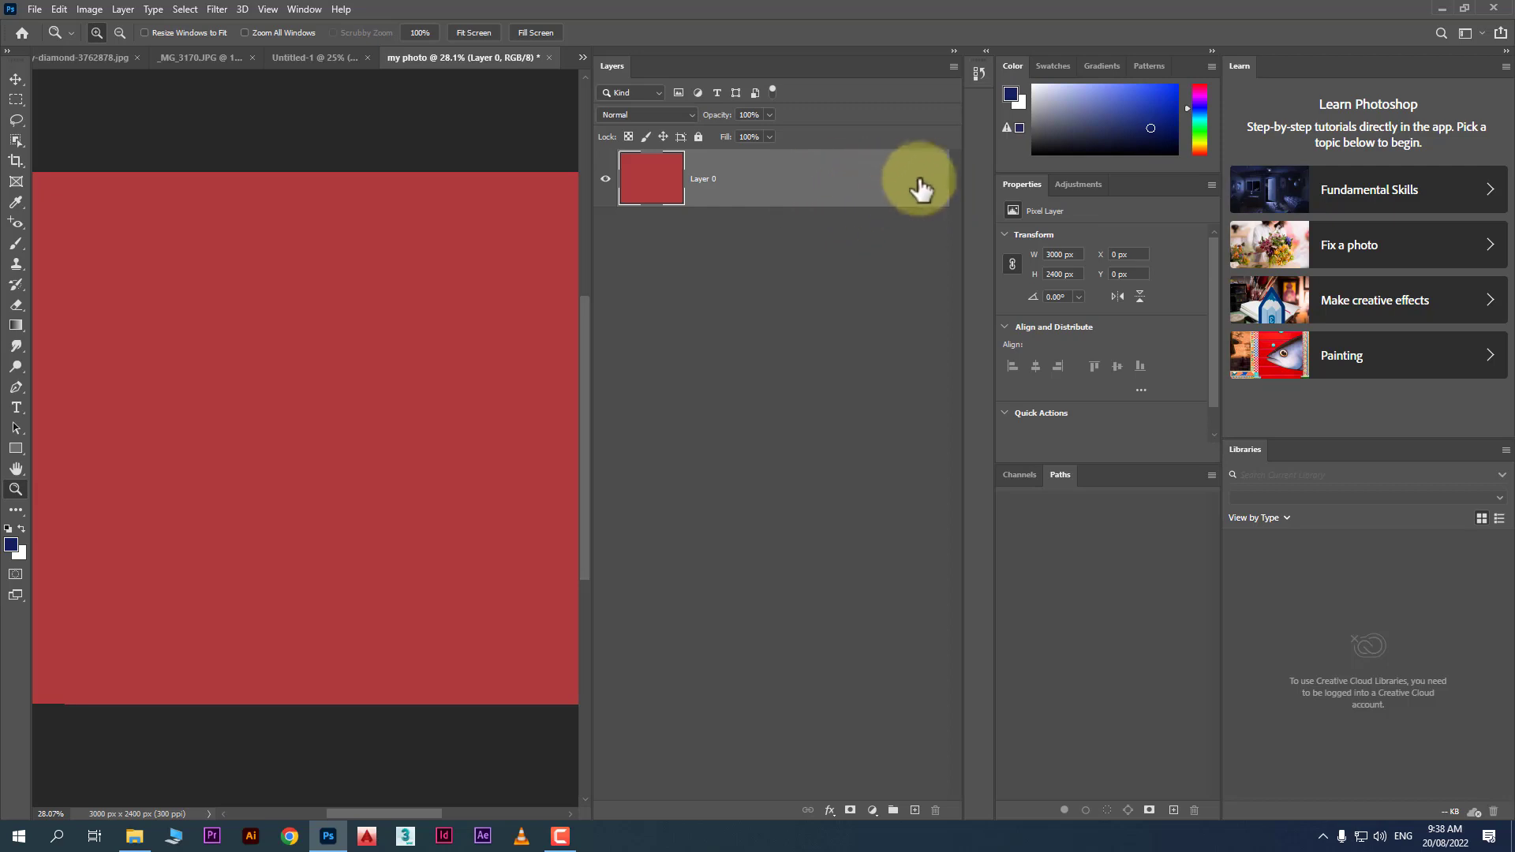
Examine the context options offered for the unlocked layer's row, its thumbnail and its visibility icon.
{"action": "right_click", "coordinate": [932, 181]}
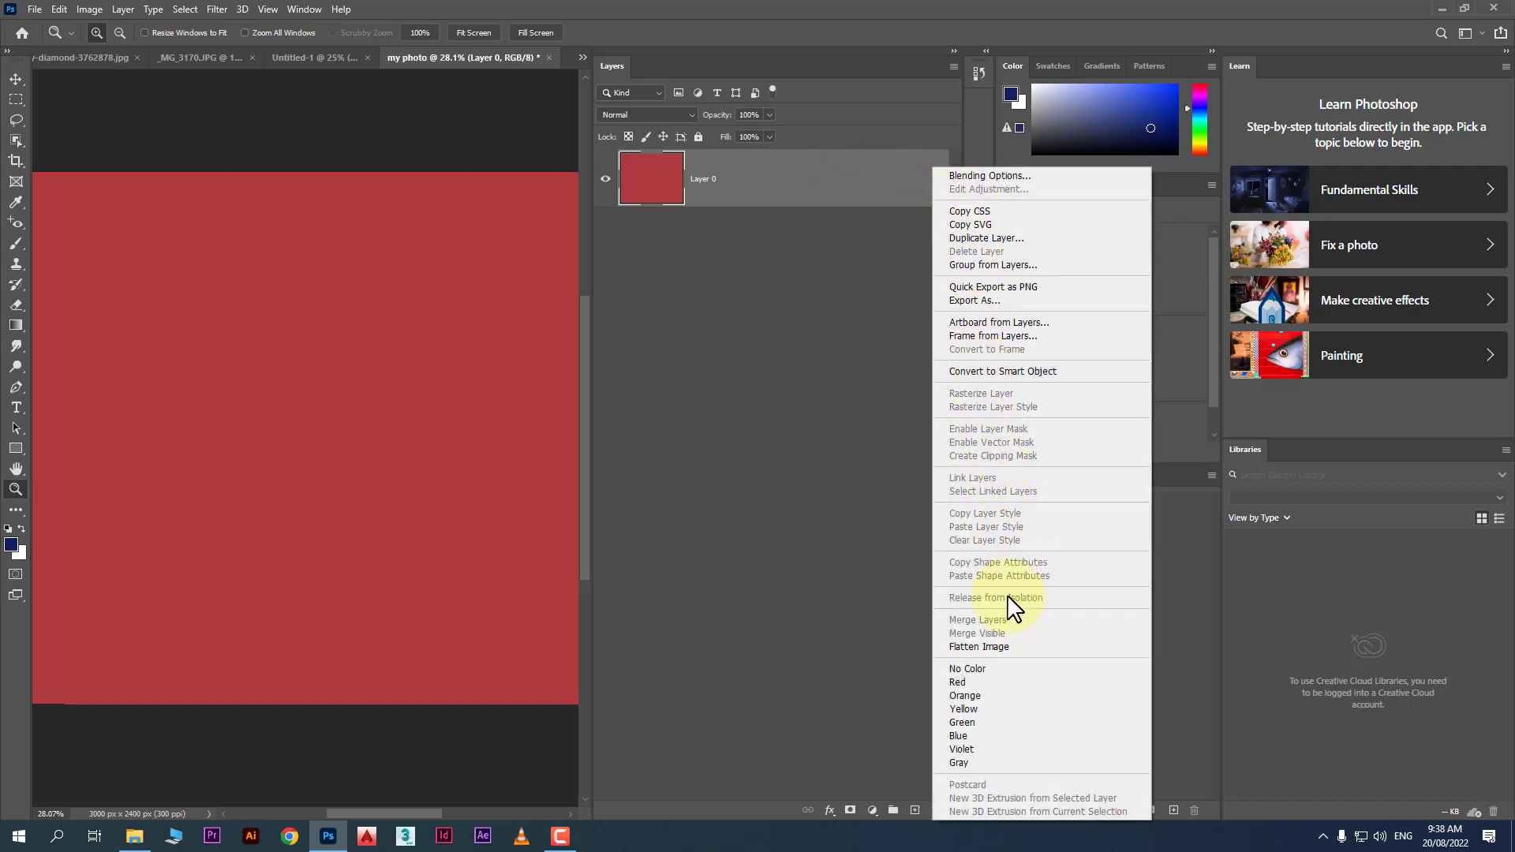
{"action": "left_click", "coordinate": [727, 215]}
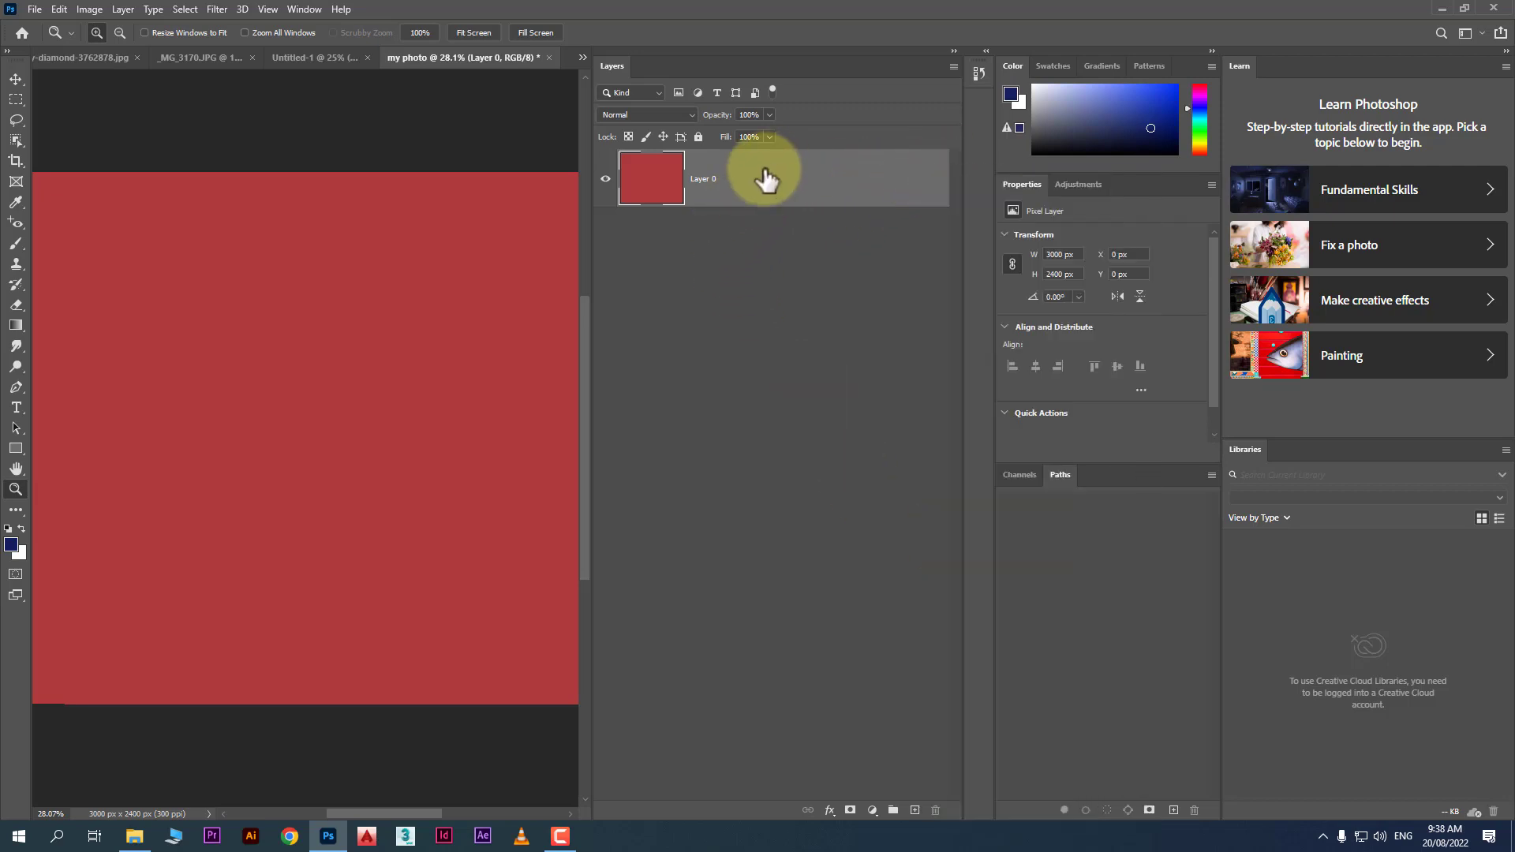
{"action": "right_click", "coordinate": [643, 187]}
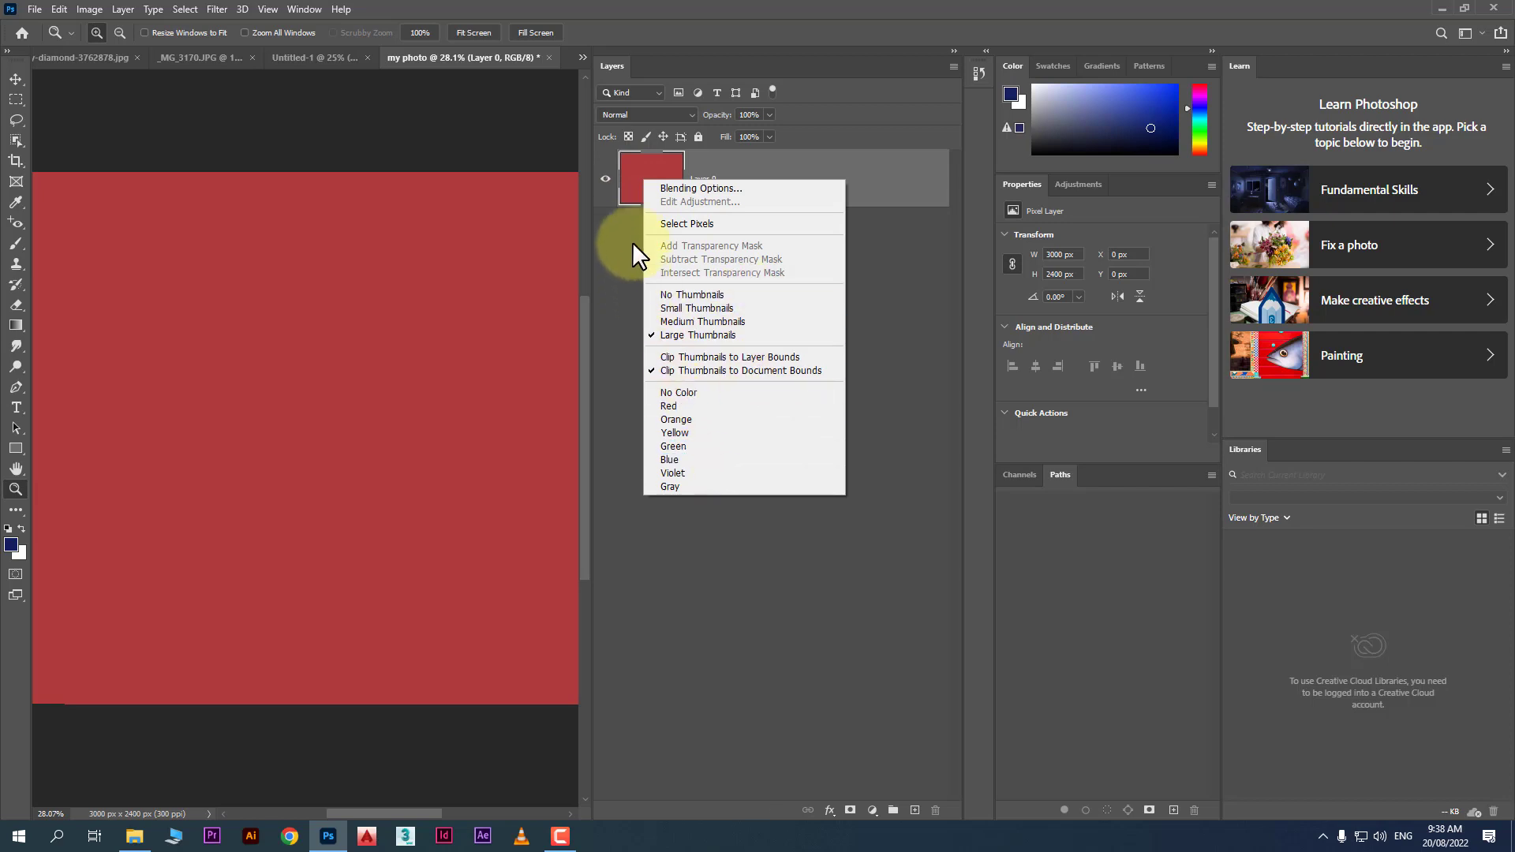
{"action": "left_click", "coordinate": [606, 182]}
{"action": "right_click", "coordinate": [604, 182]}
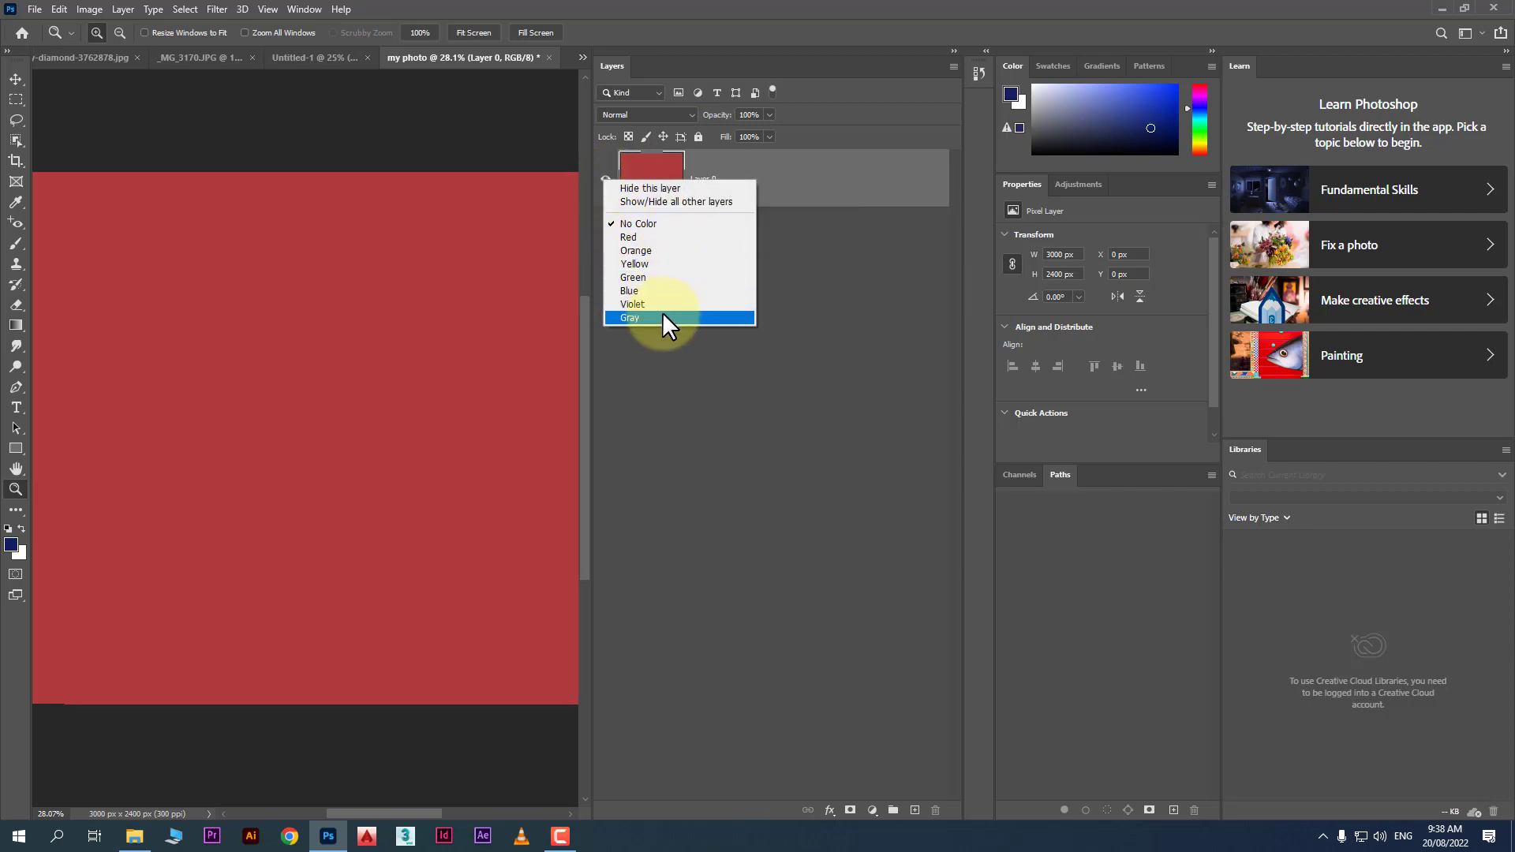
{"action": "left_click", "coordinate": [803, 241]}
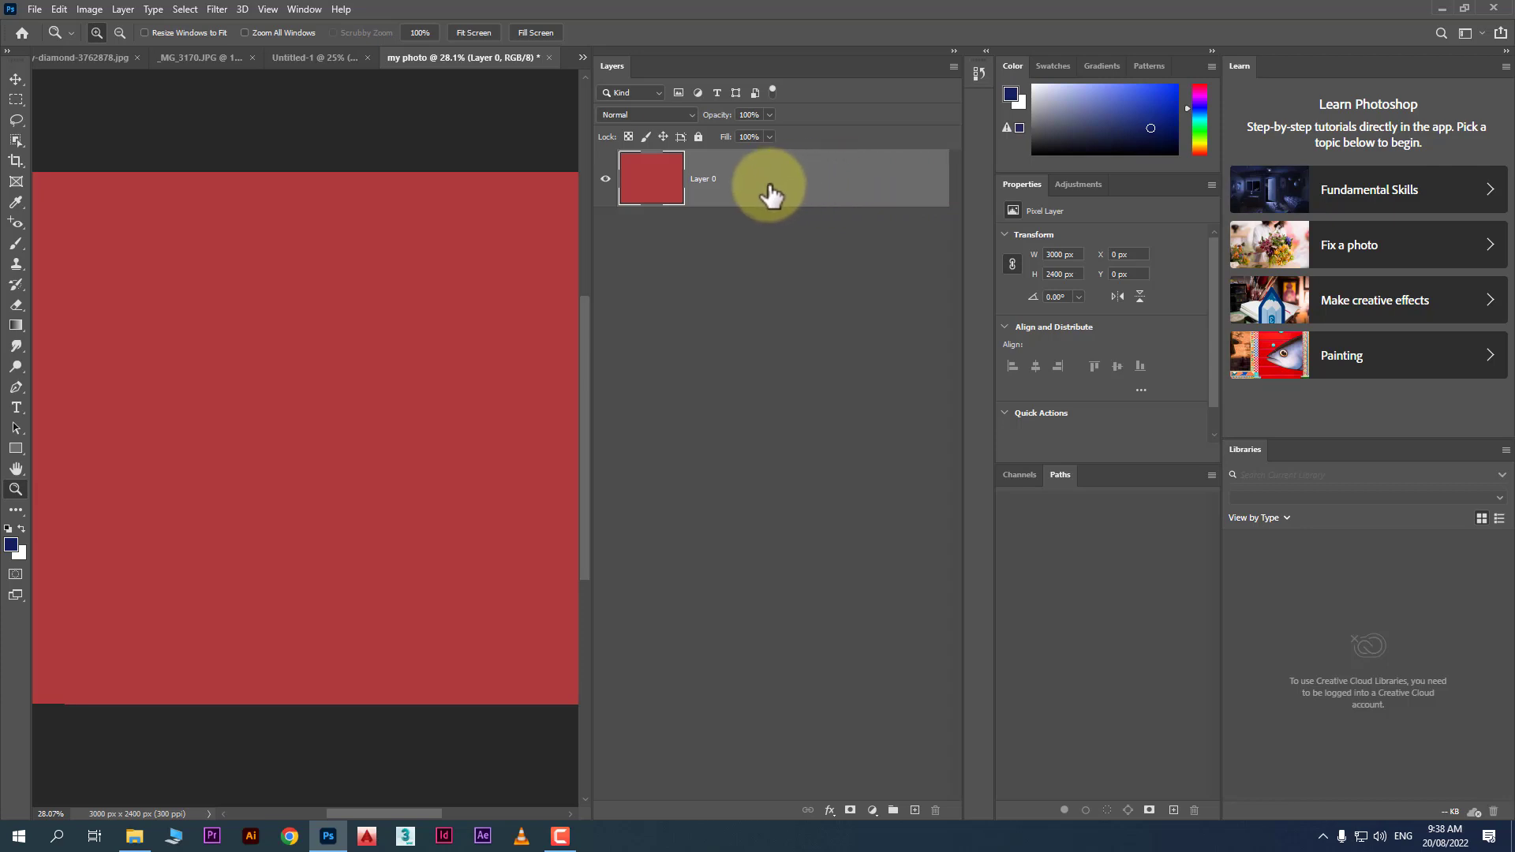
{"action": "right_click", "coordinate": [921, 194]}
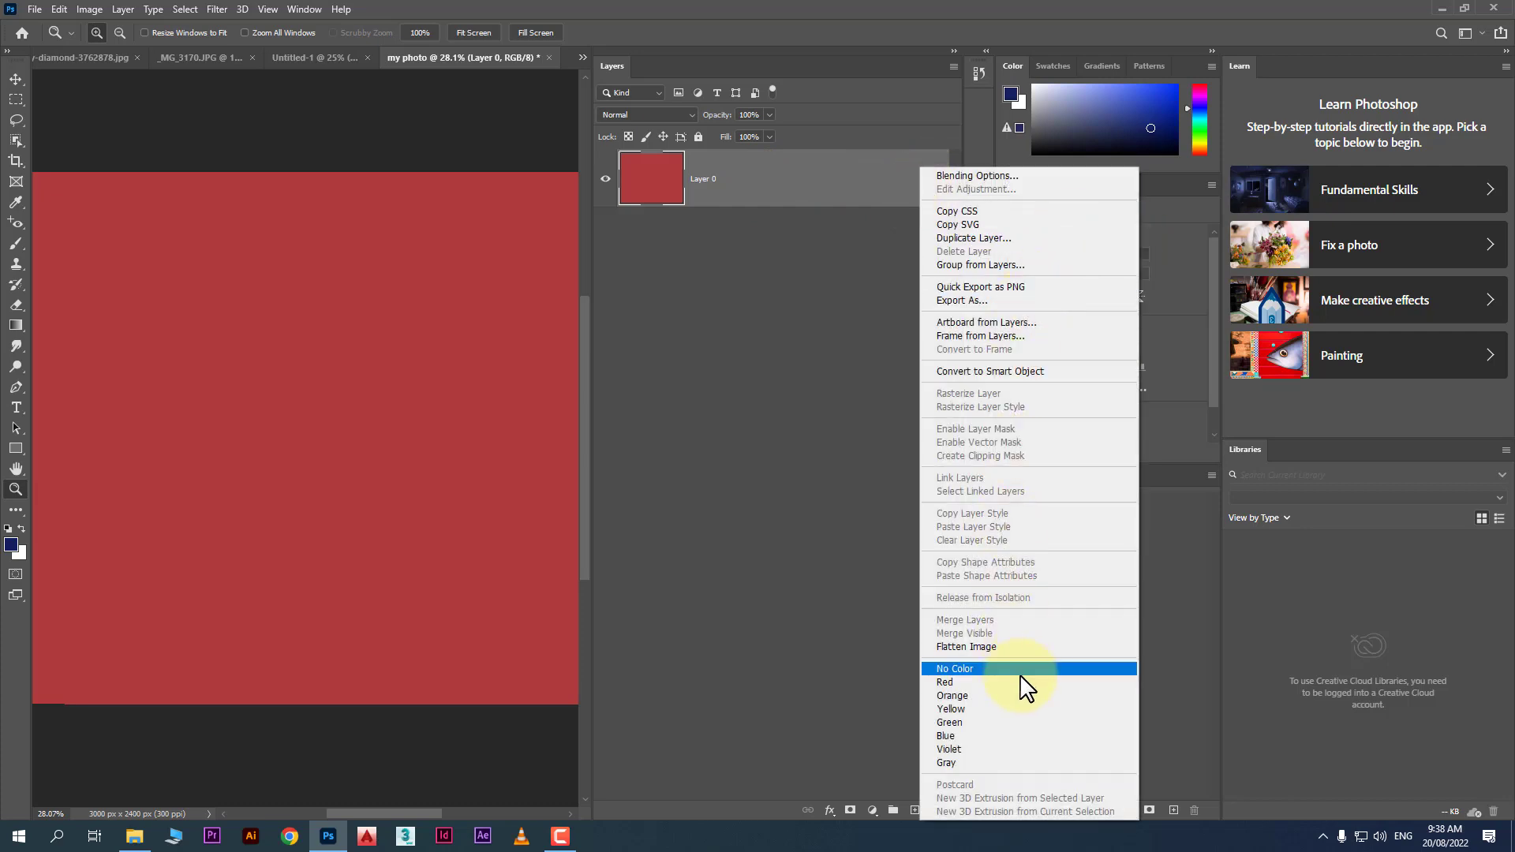
{"action": "right_click", "coordinate": [770, 174]}
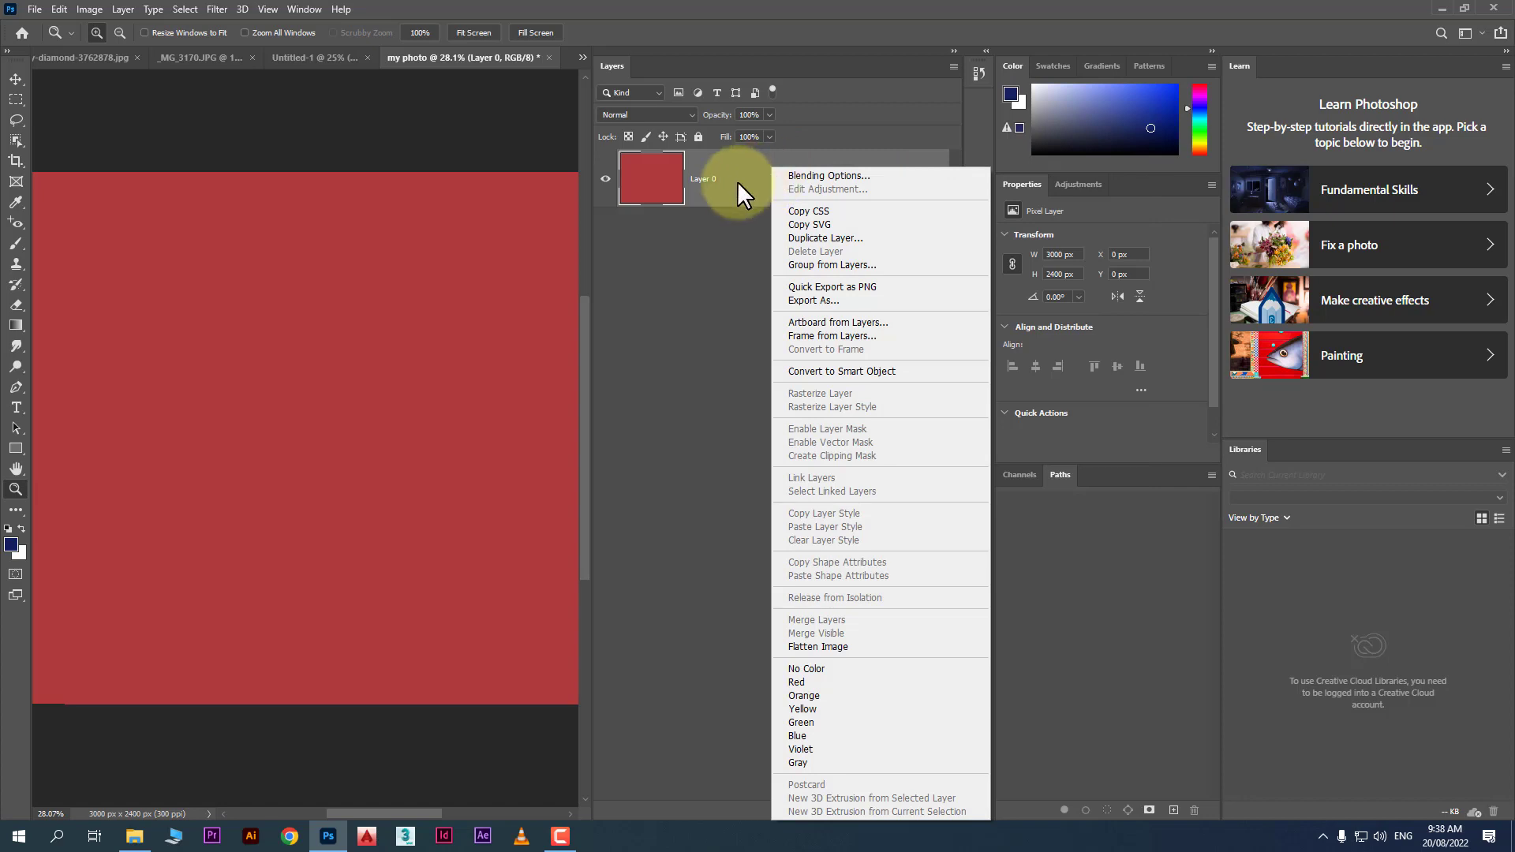
{"action": "right_click", "coordinate": [655, 178]}
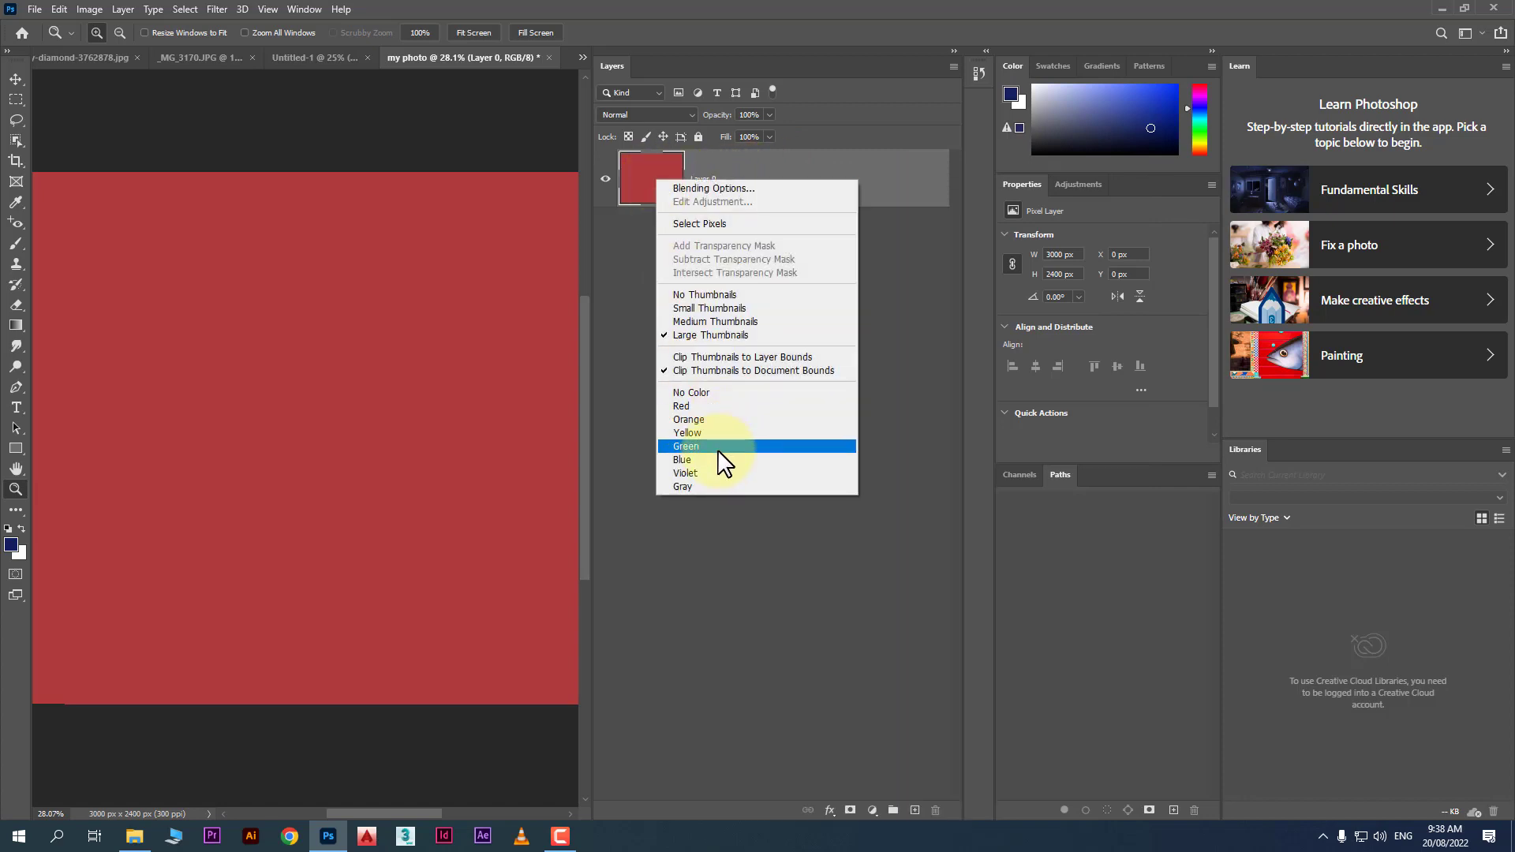
{"action": "right_click", "coordinate": [605, 178]}
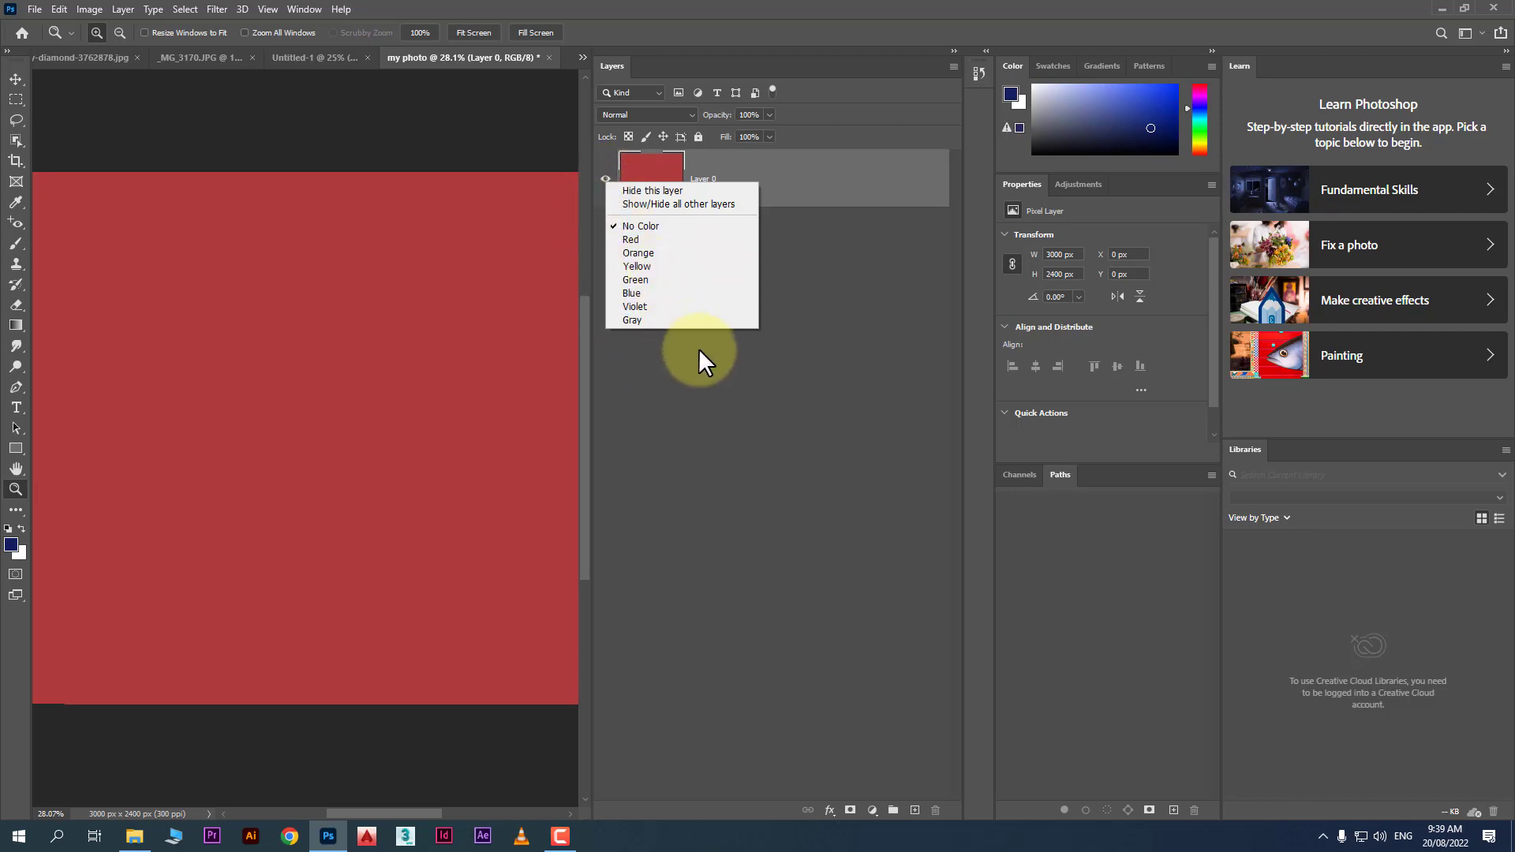
{"action": "left_click", "coordinate": [816, 405]}
Try small layer thumbnails and settle on the medium thumbnail size.
{"action": "right_click", "coordinate": [633, 181]}
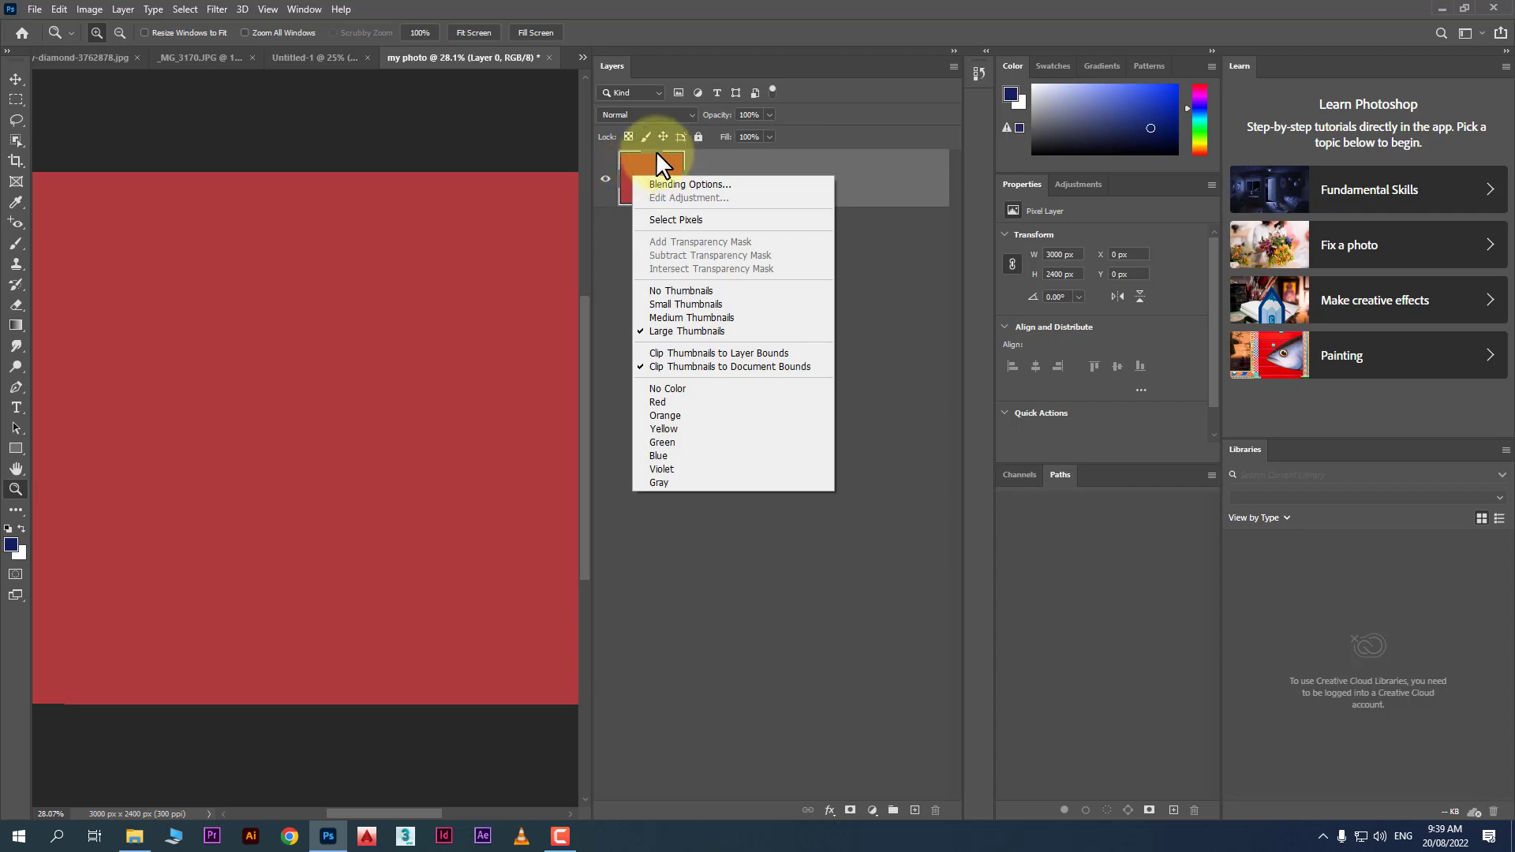
{"action": "left_click", "coordinate": [743, 301]}
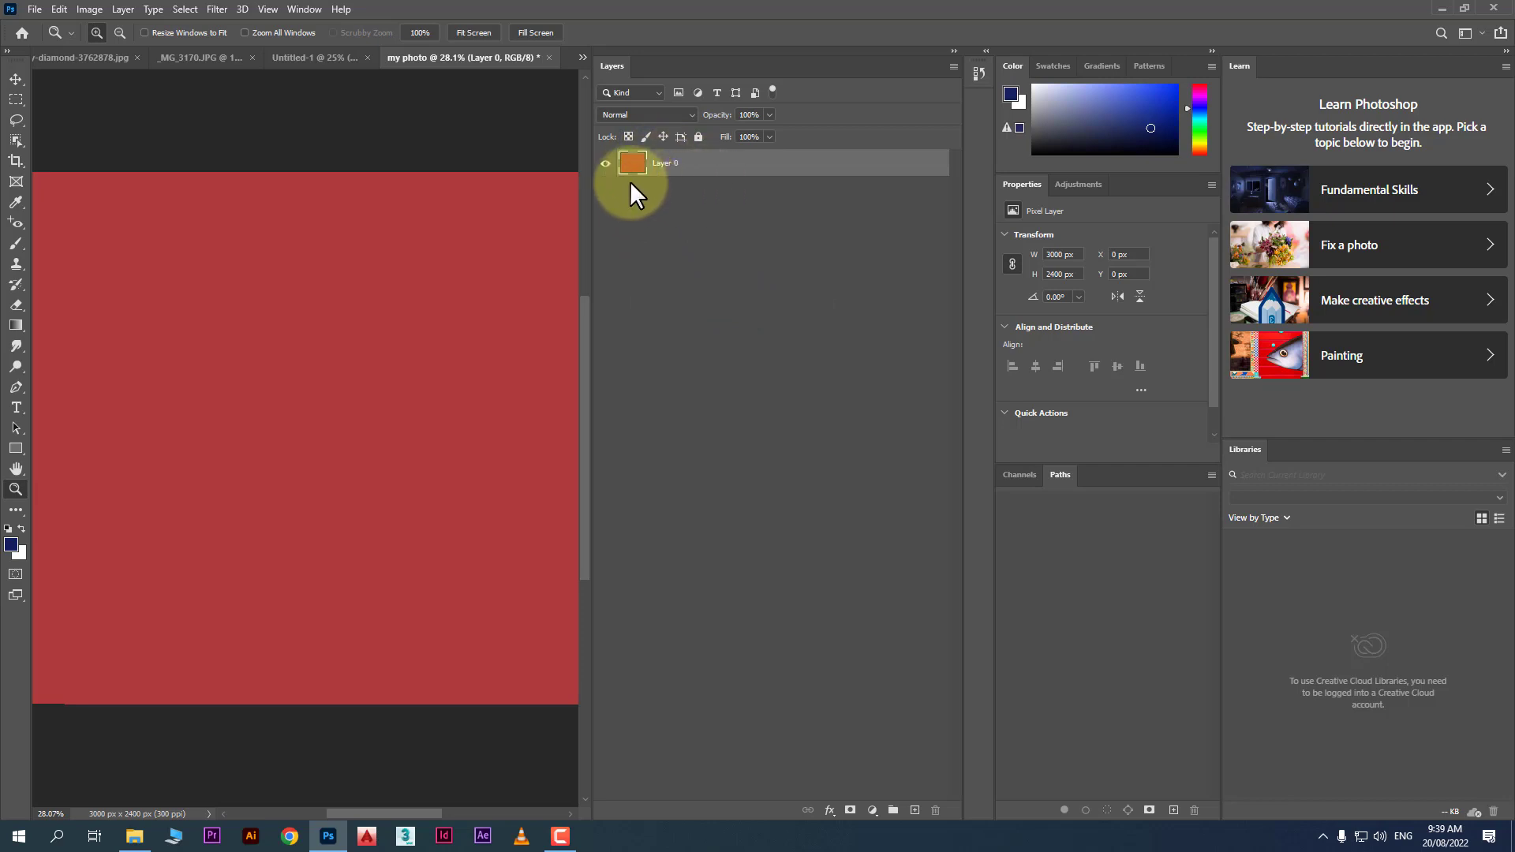
{"action": "right_click", "coordinate": [629, 161]}
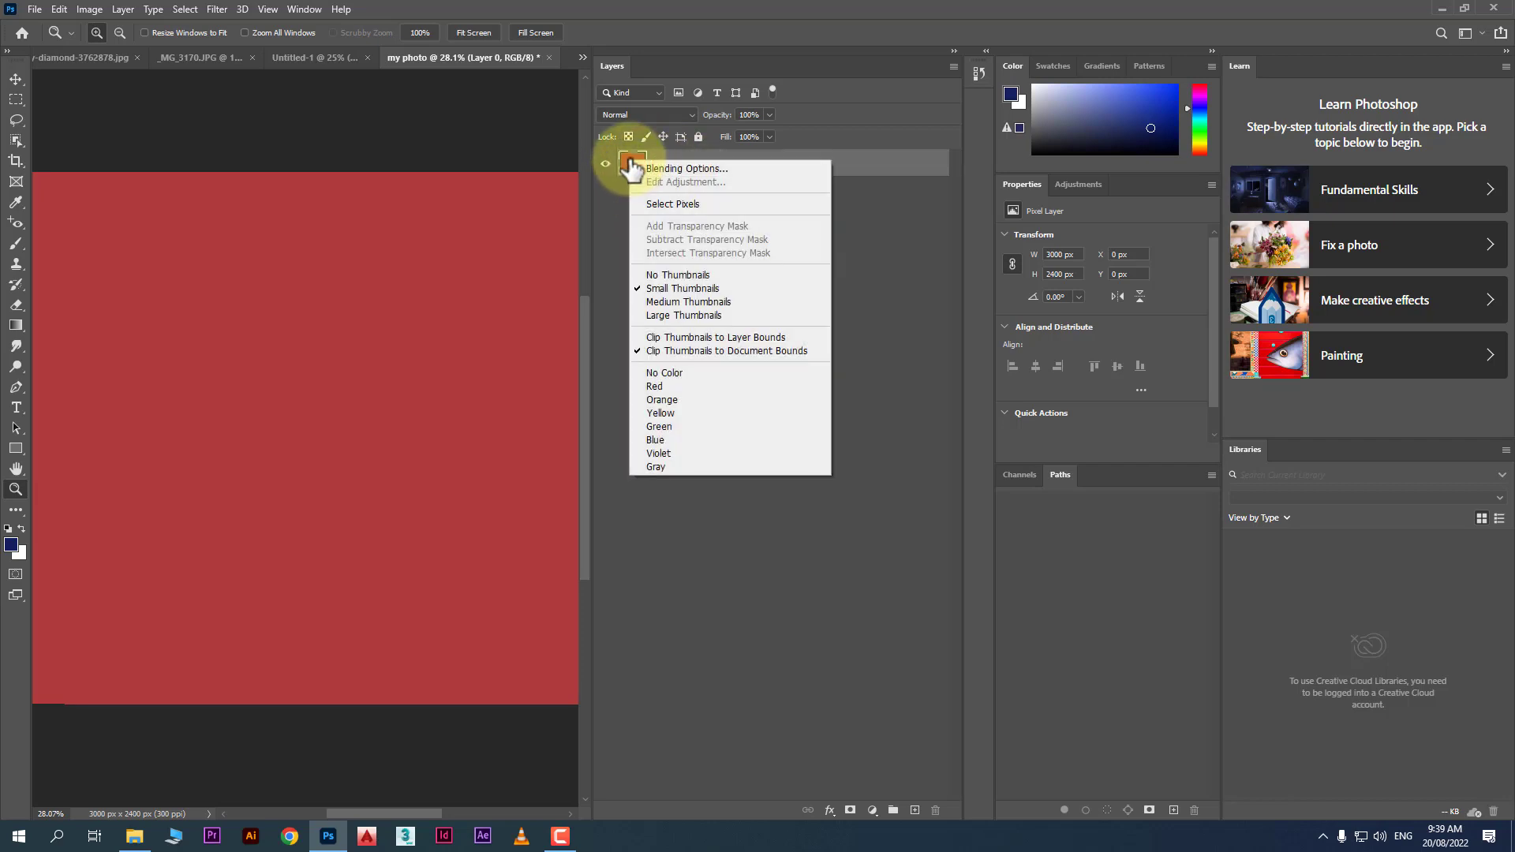
{"action": "left_click", "coordinate": [722, 301]}
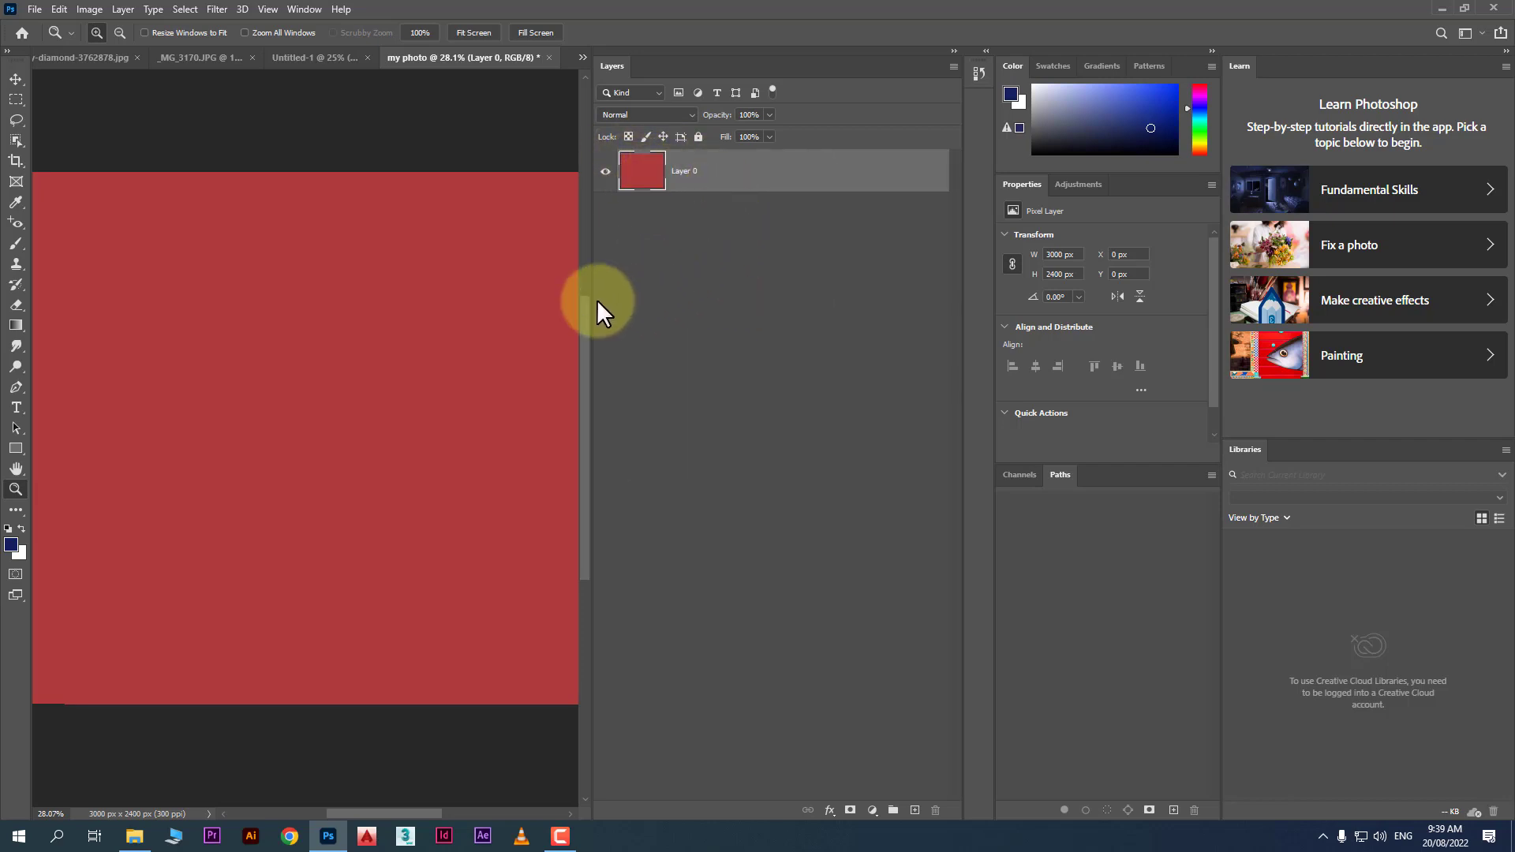
Narrow the Layers panel column to give the canvas more room.
{"action": "left_click_drag", "start_coordinate": [591, 282], "coordinate": [832, 311]}
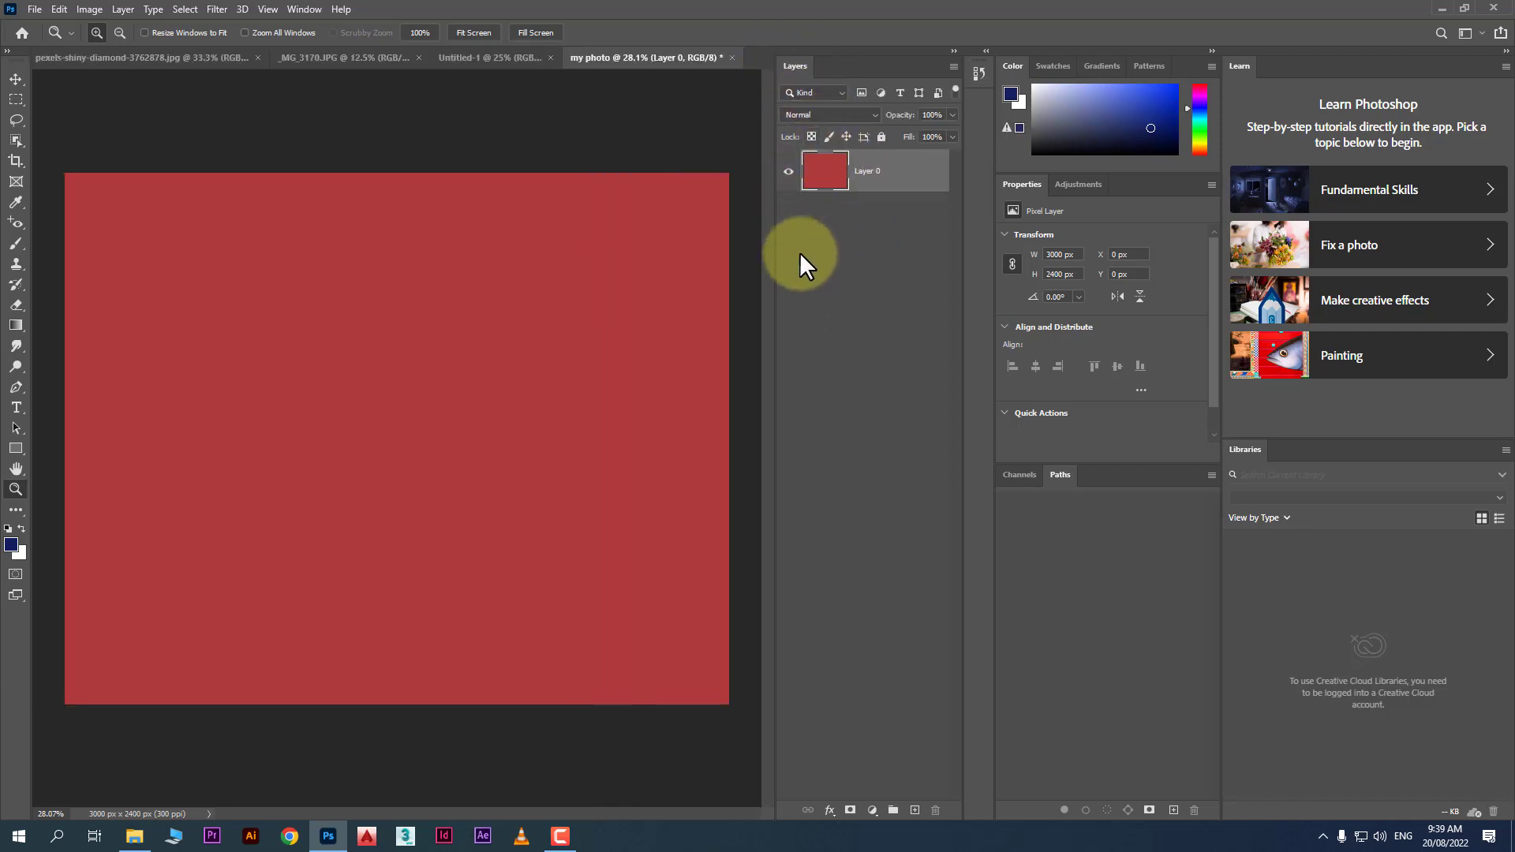
{"action": "left_click_drag", "start_coordinate": [773, 272], "coordinate": [754, 276]}
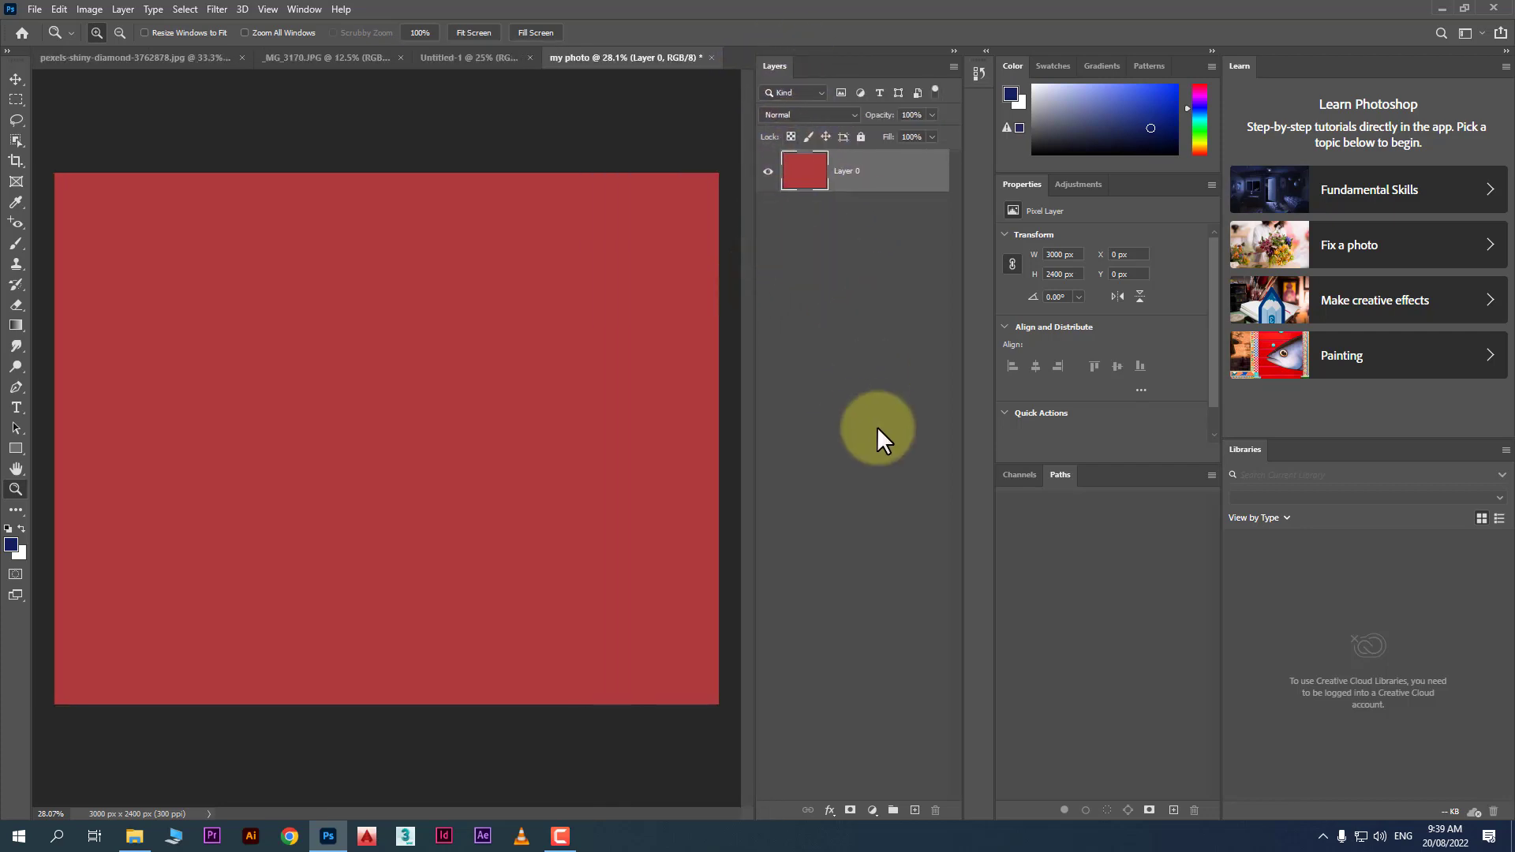
Close the Learn and Libraries panels and the collapsed History panel.
{"action": "right_click", "coordinate": [1238, 63]}
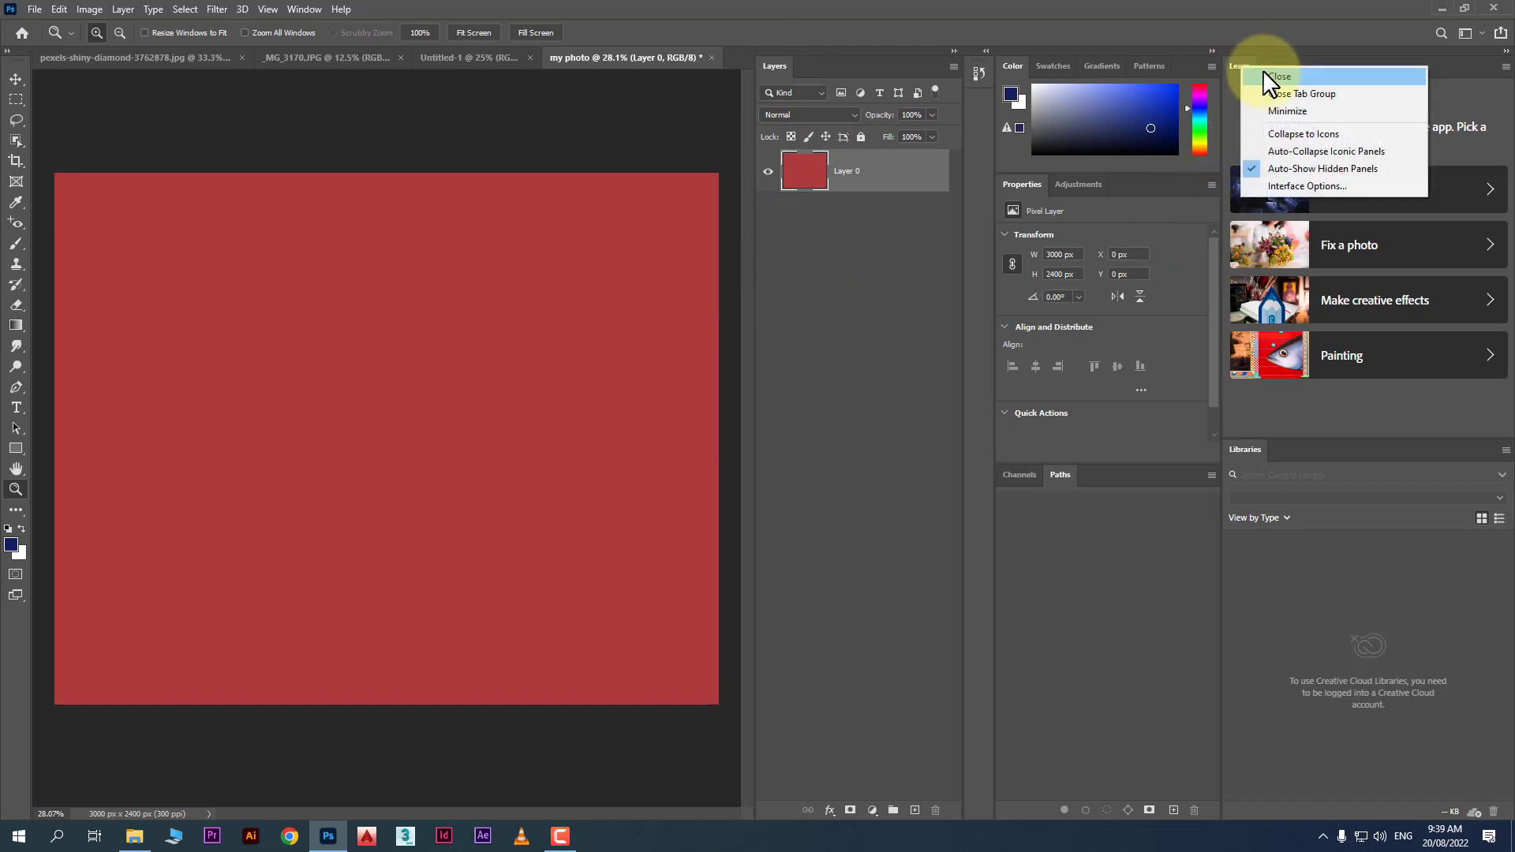
{"action": "left_click", "coordinate": [1264, 70]}
{"action": "right_click", "coordinate": [1263, 71]}
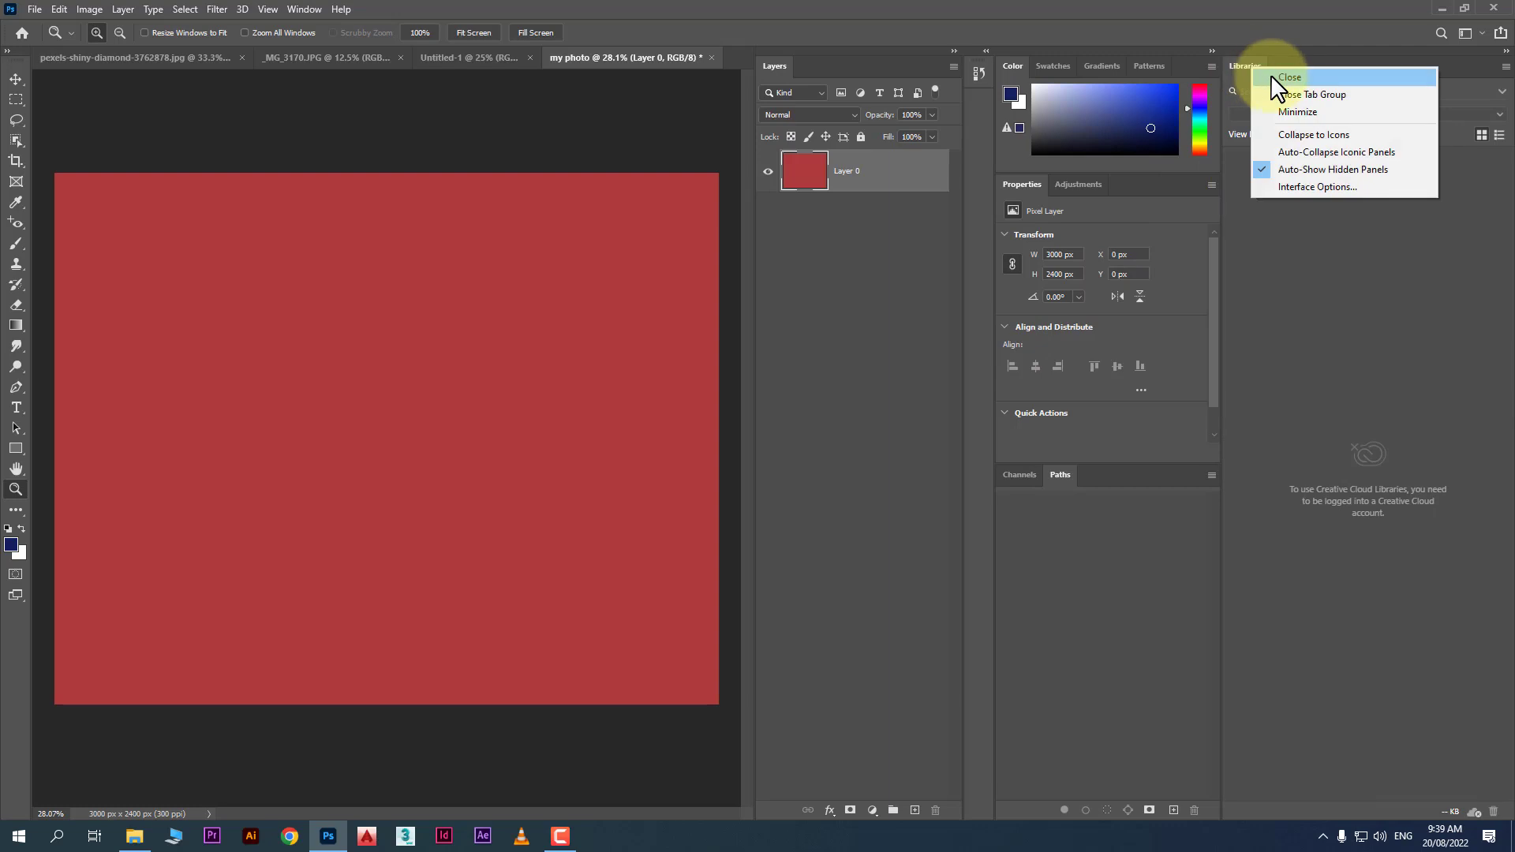
{"action": "left_click", "coordinate": [1271, 74]}
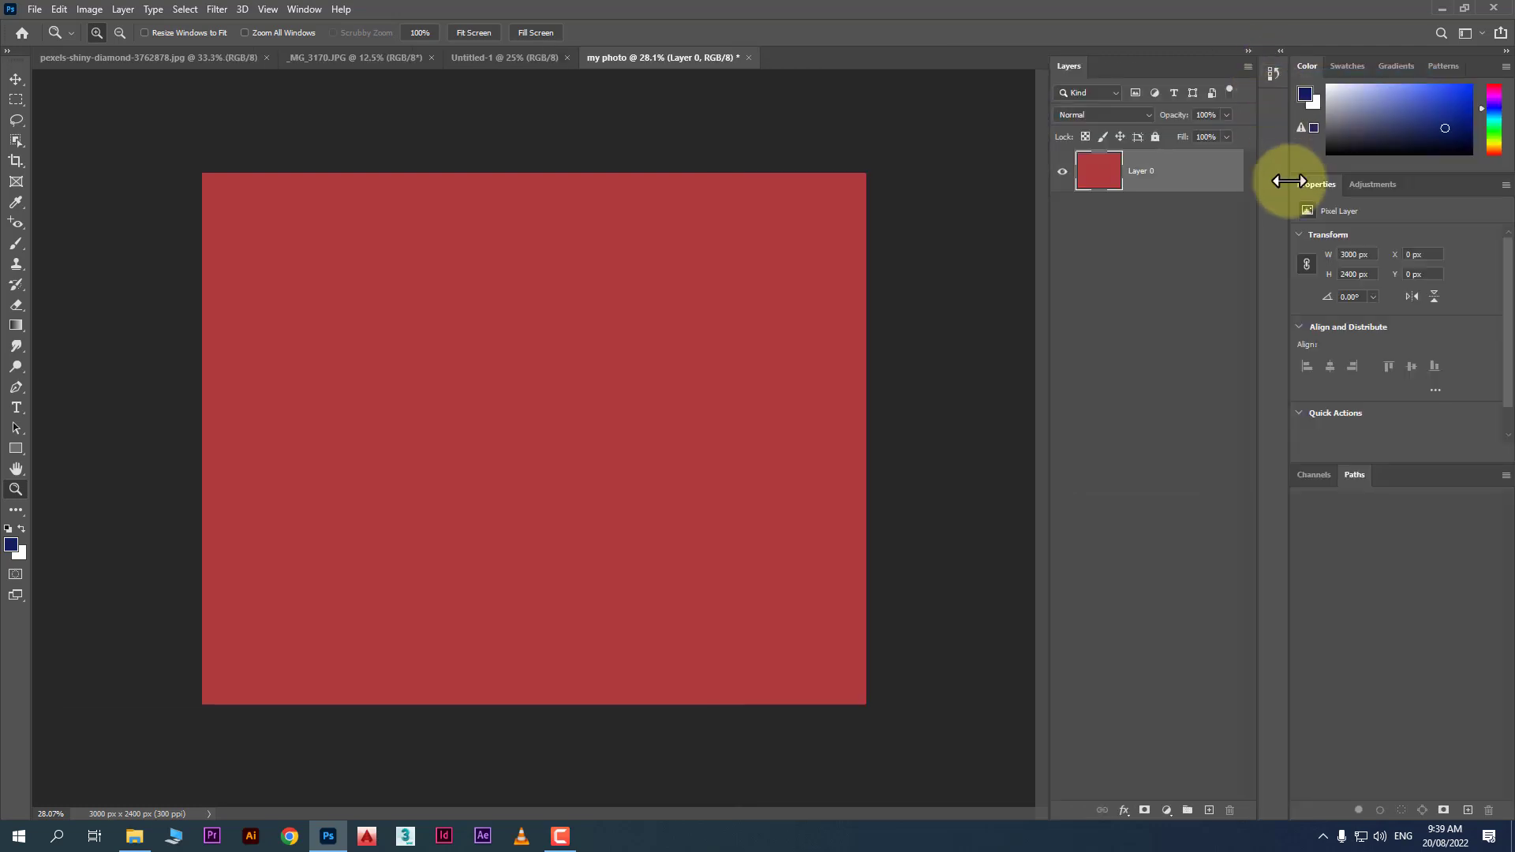
{"action": "right_click", "coordinate": [1270, 70]}
{"action": "left_click", "coordinate": [1308, 79]}
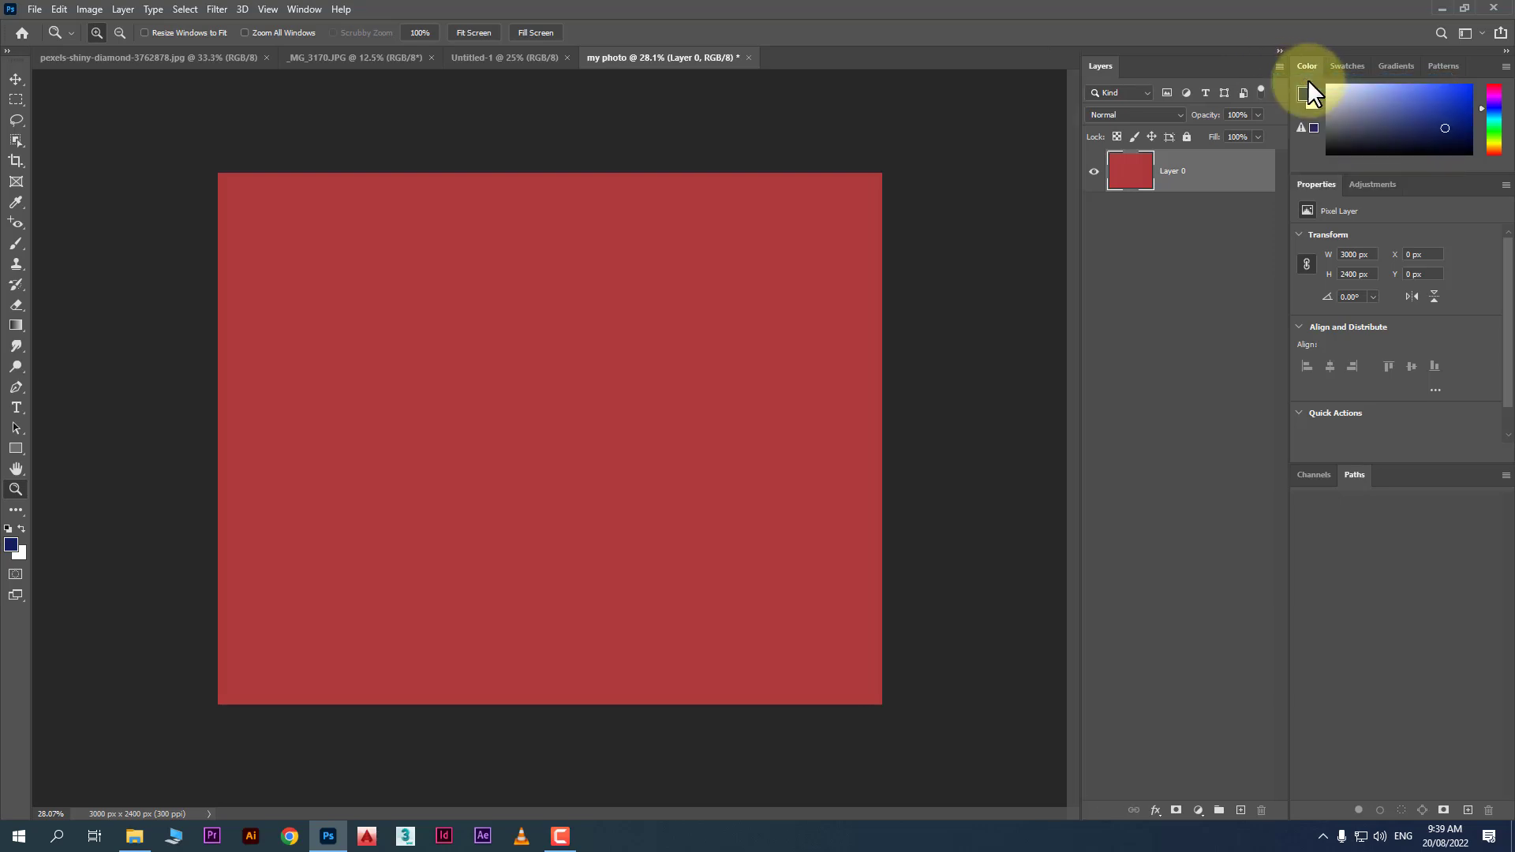
Widen the Layers panel slightly and switch the toolbar to its two-column layout.
{"action": "left_click_drag", "start_coordinate": [1068, 287], "coordinate": [1043, 287]}
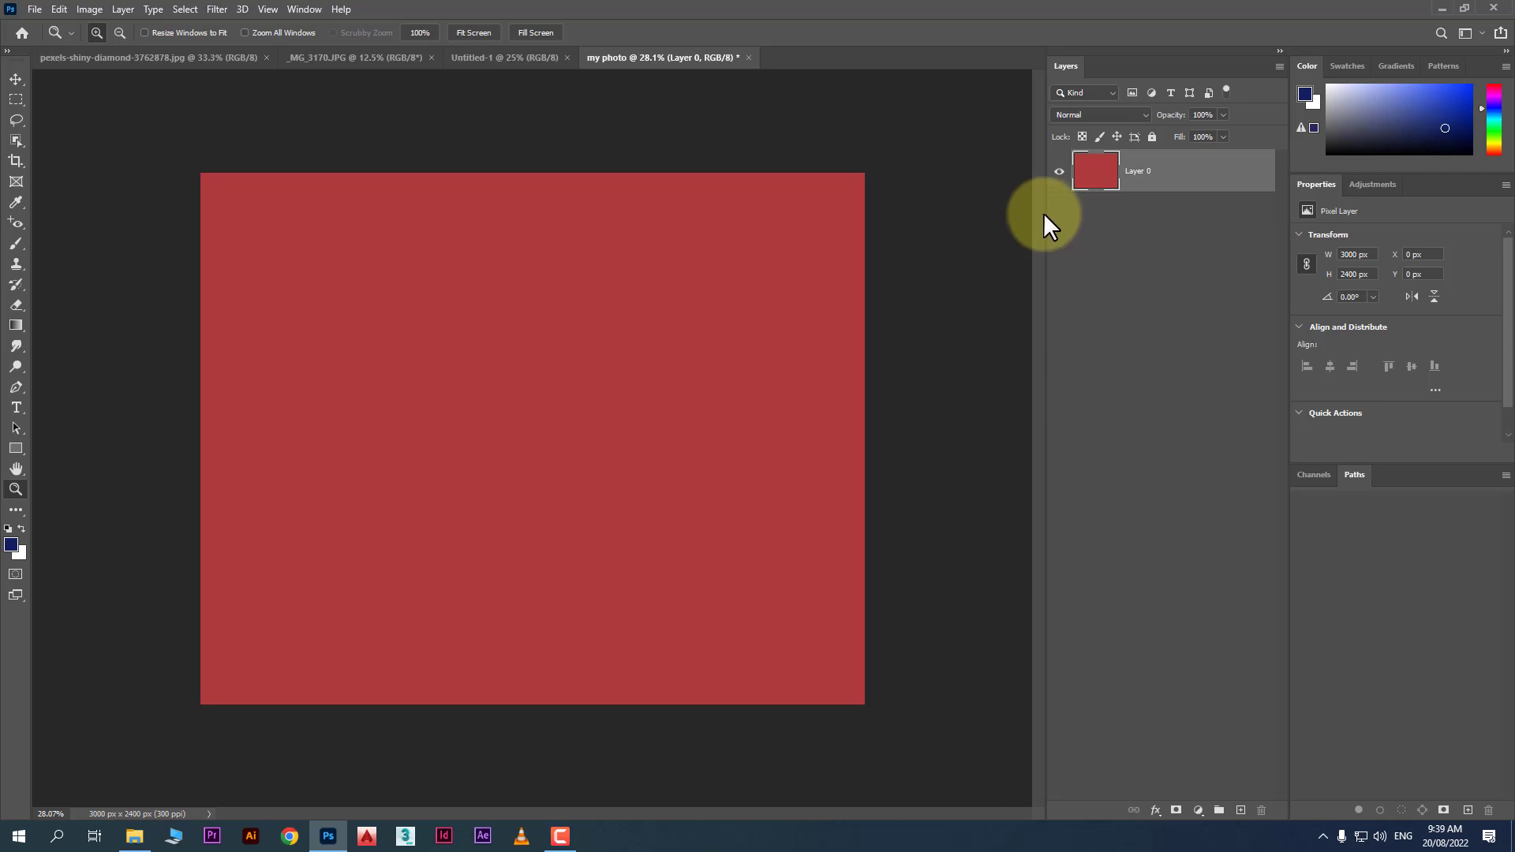
{"action": "left_click_drag", "start_coordinate": [1034, 207], "coordinate": [1017, 210]}
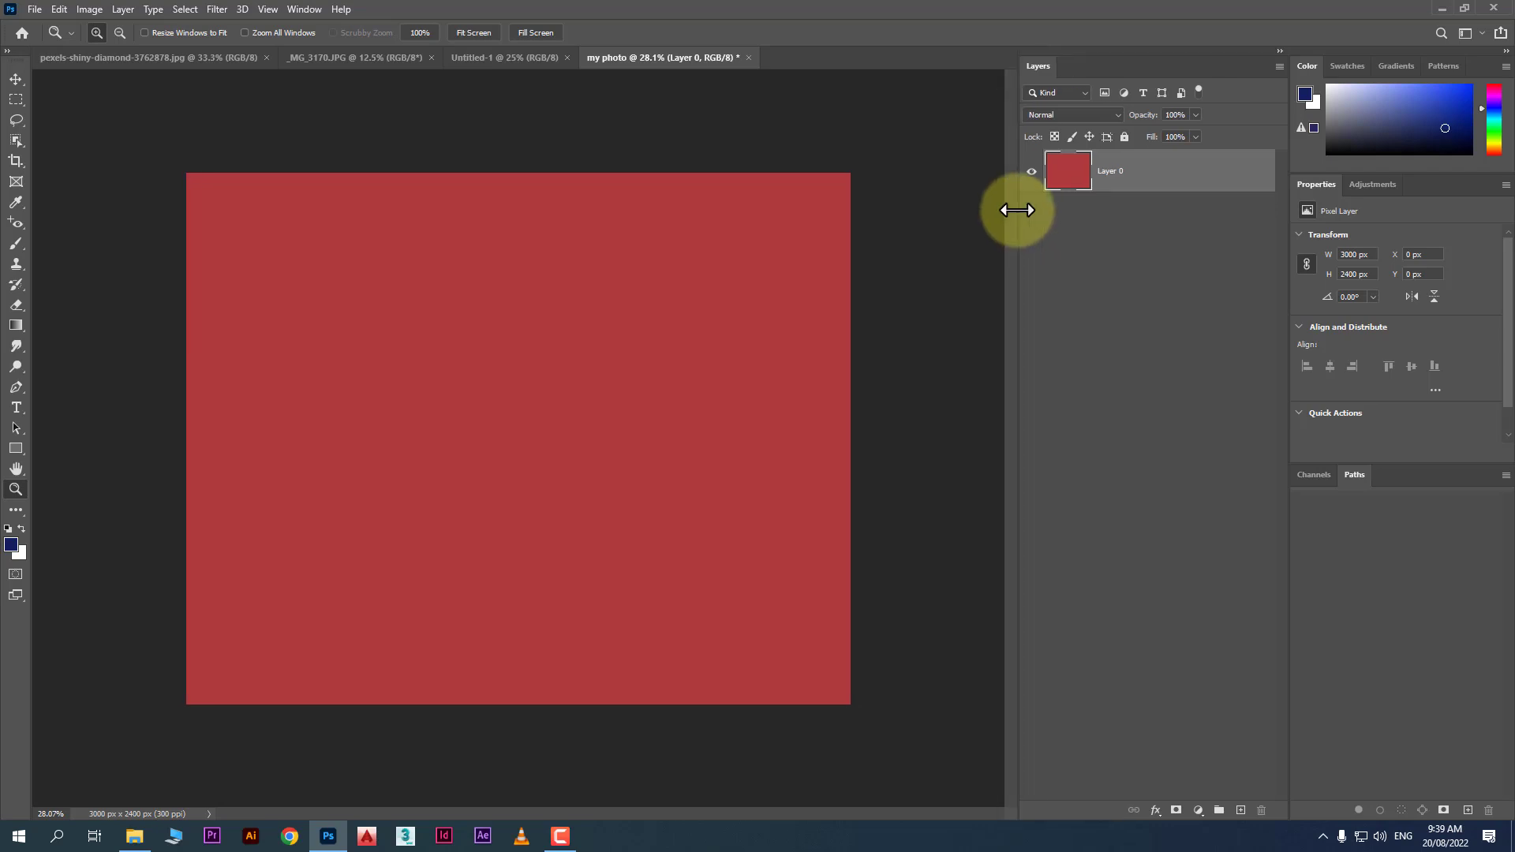
{"action": "left_click", "coordinate": [8, 49]}
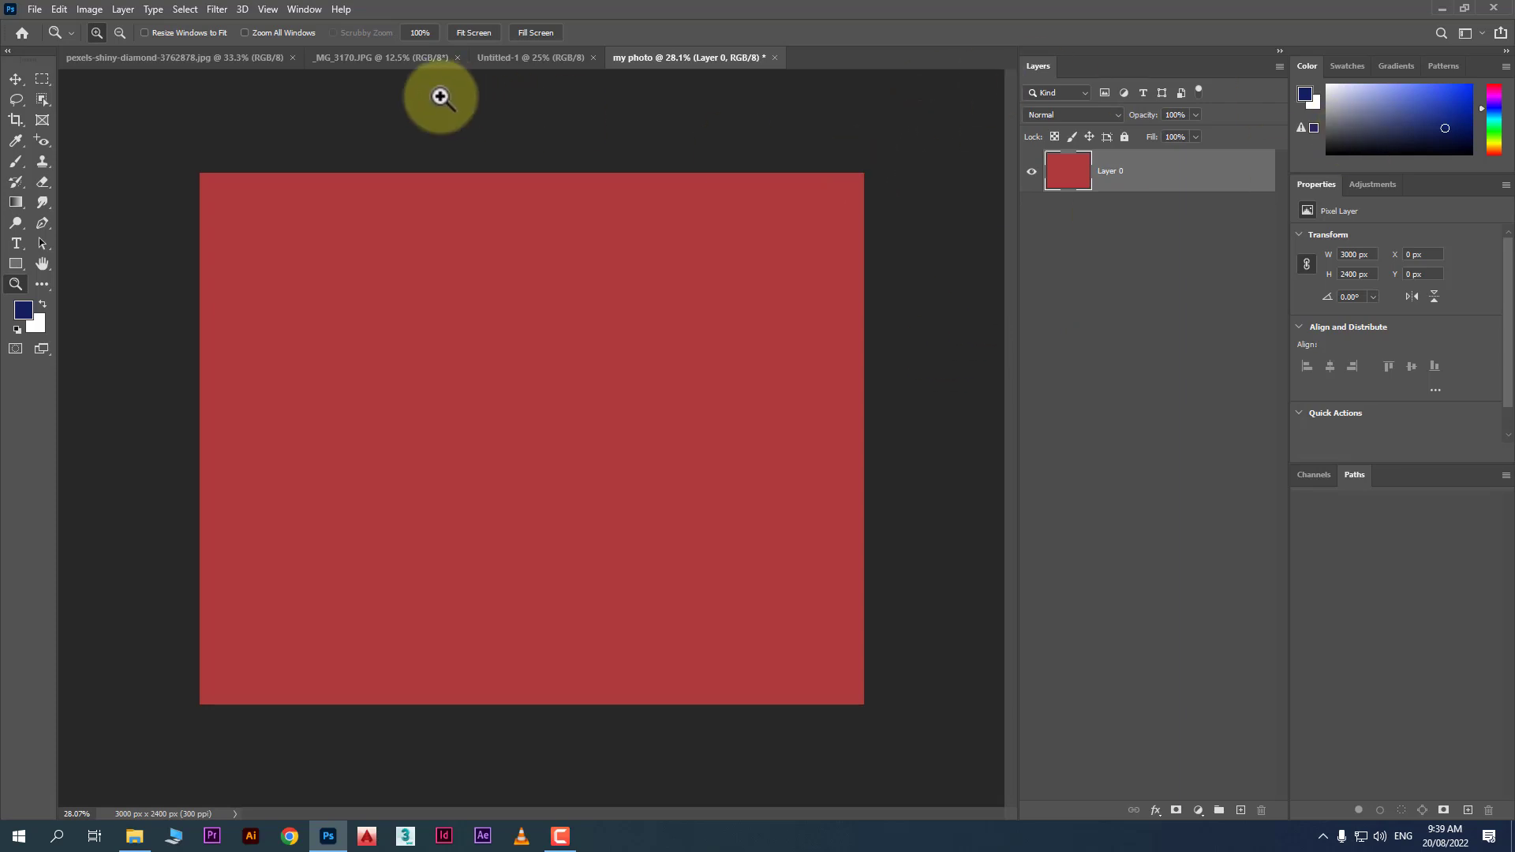
Save the current panel arrangement as a new workspace named "my new workspace".
{"action": "left_click", "coordinate": [305, 9]}
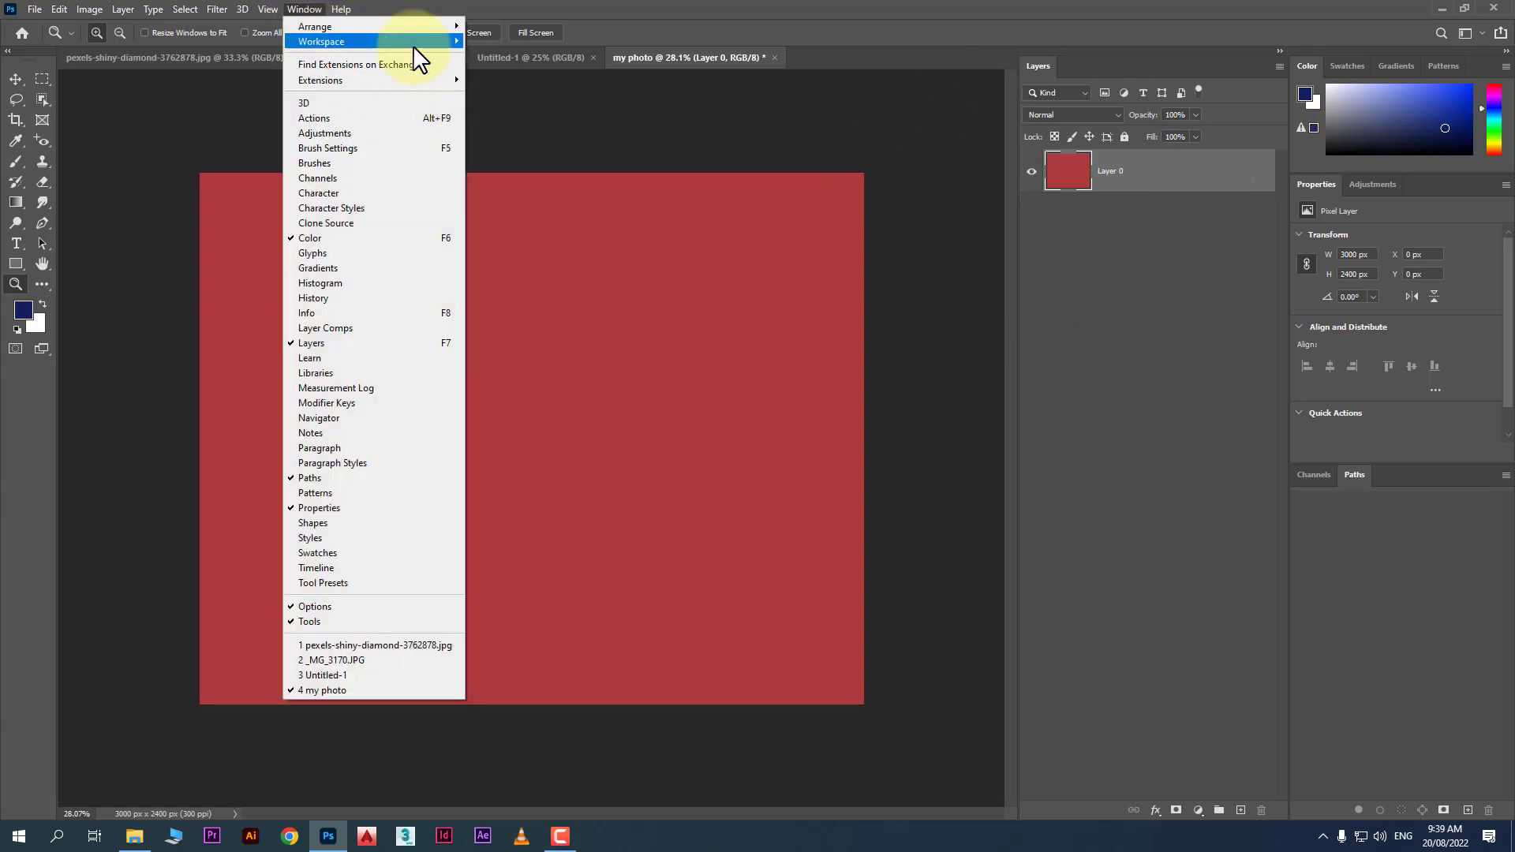
{"action": "mouse_move", "coordinate": [413, 45]}
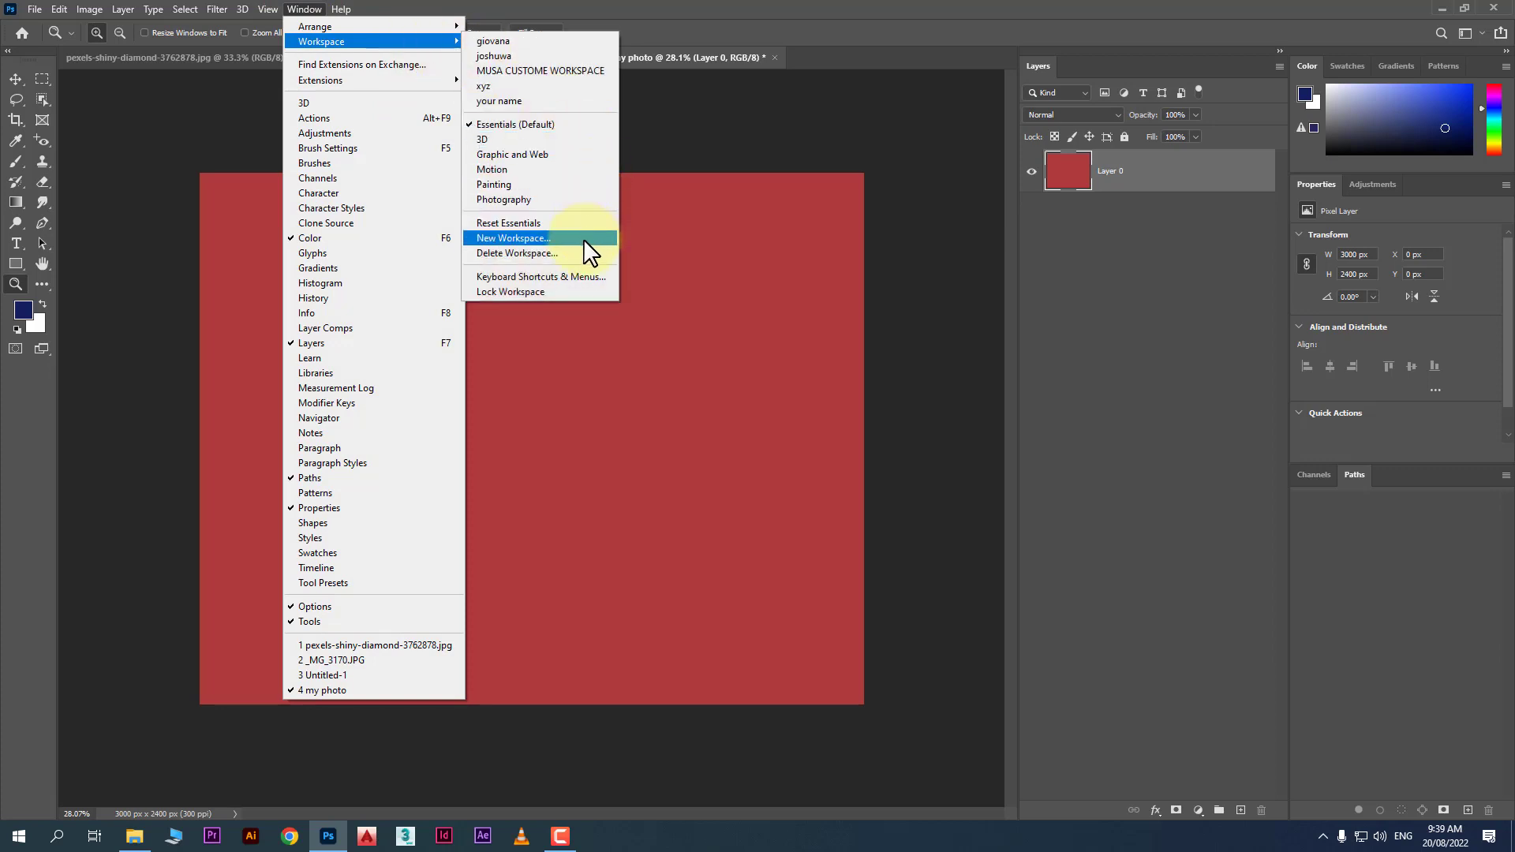
{"action": "left_click", "coordinate": [584, 238]}
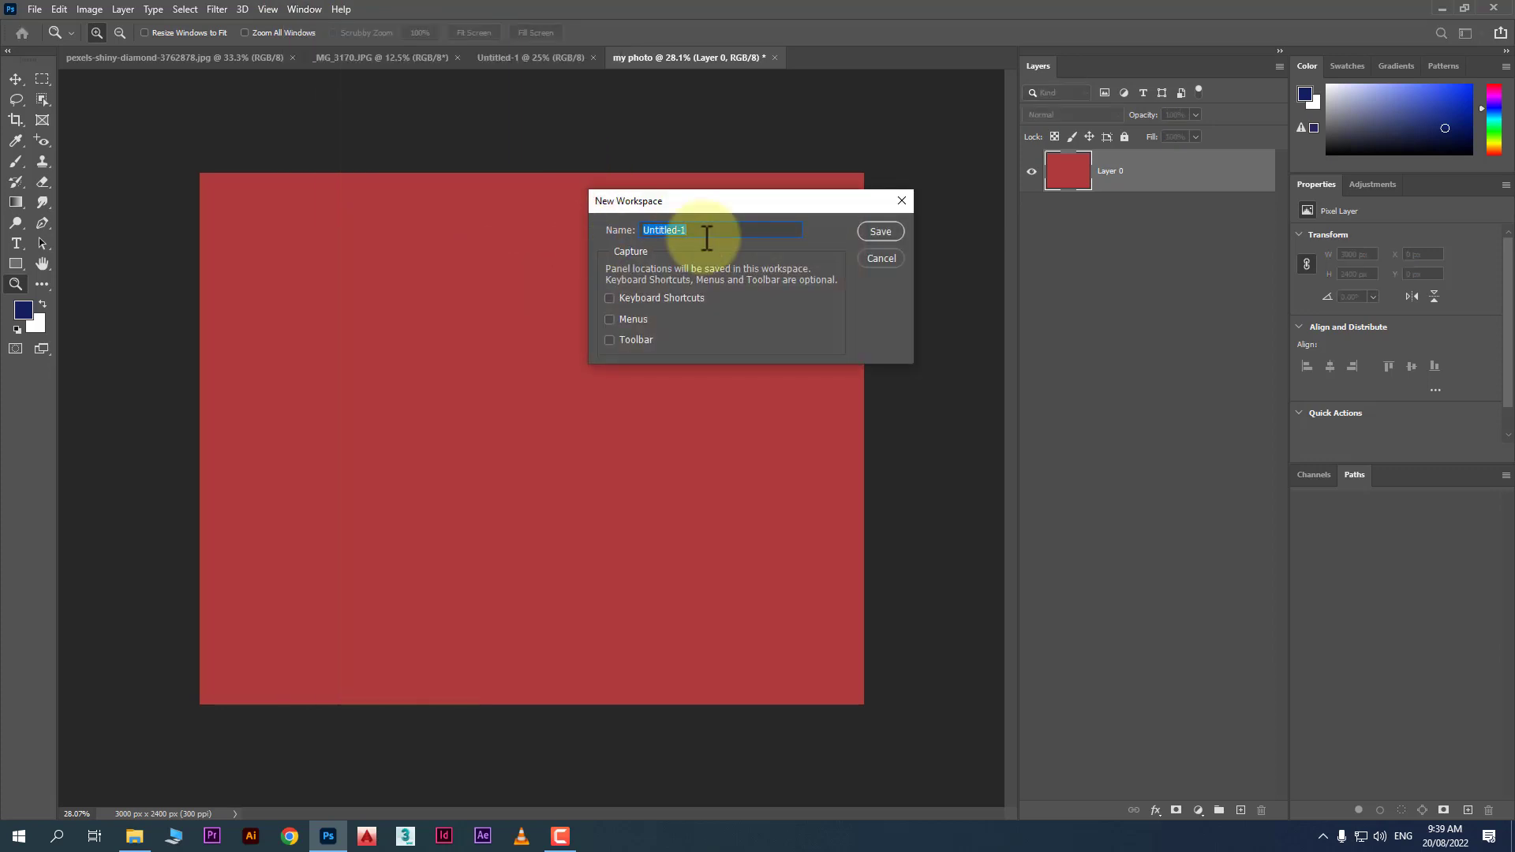
{"action": "type", "text": "my new workspace"}
{"action": "left_click", "coordinate": [880, 231]}
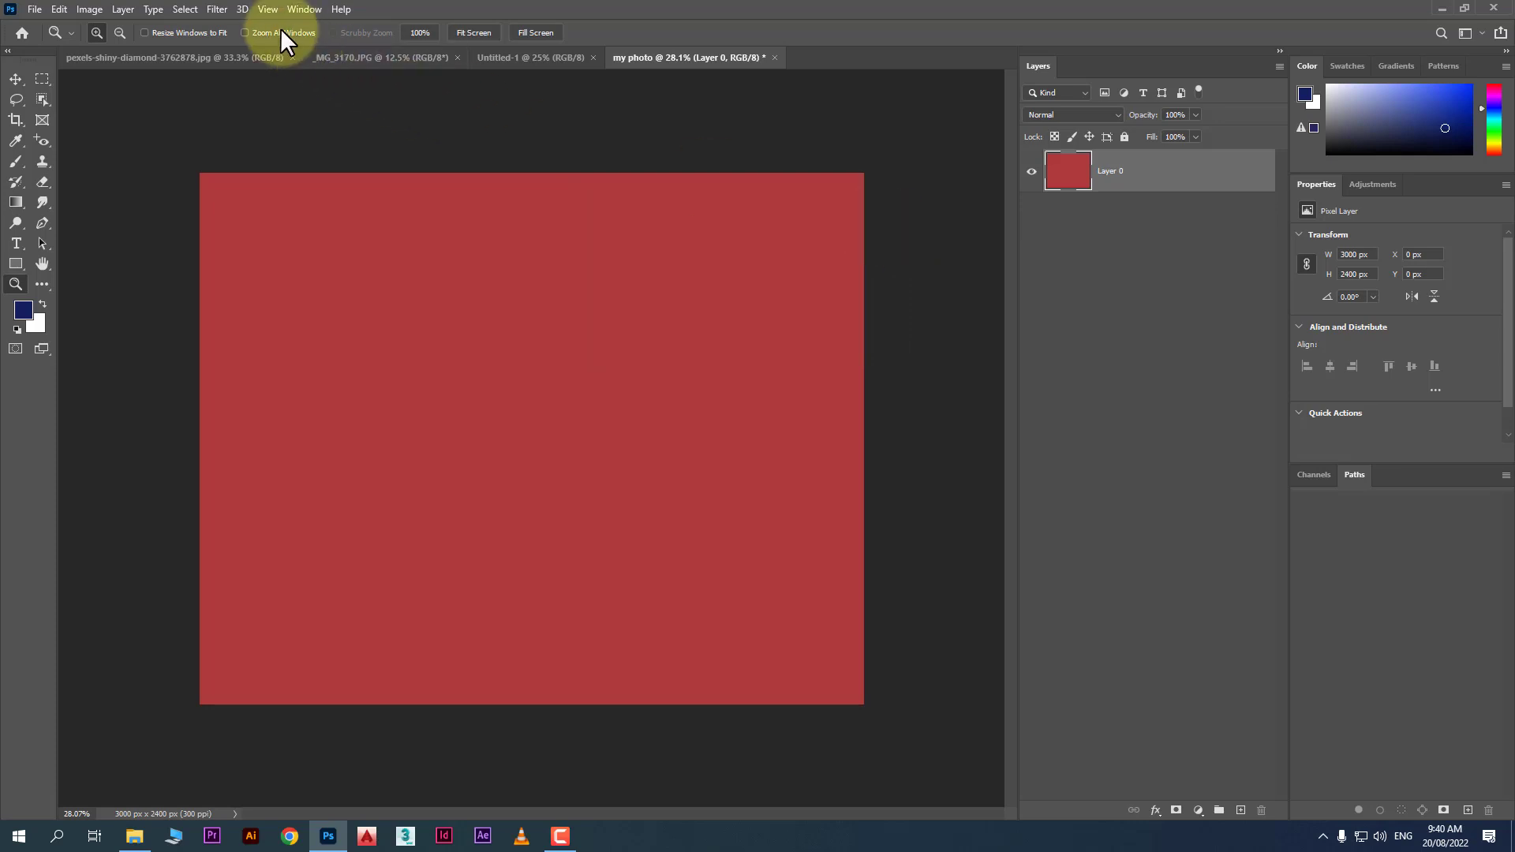
Switch to the first custom workspace in the list of saved workspaces.
{"action": "left_click", "coordinate": [294, 10]}
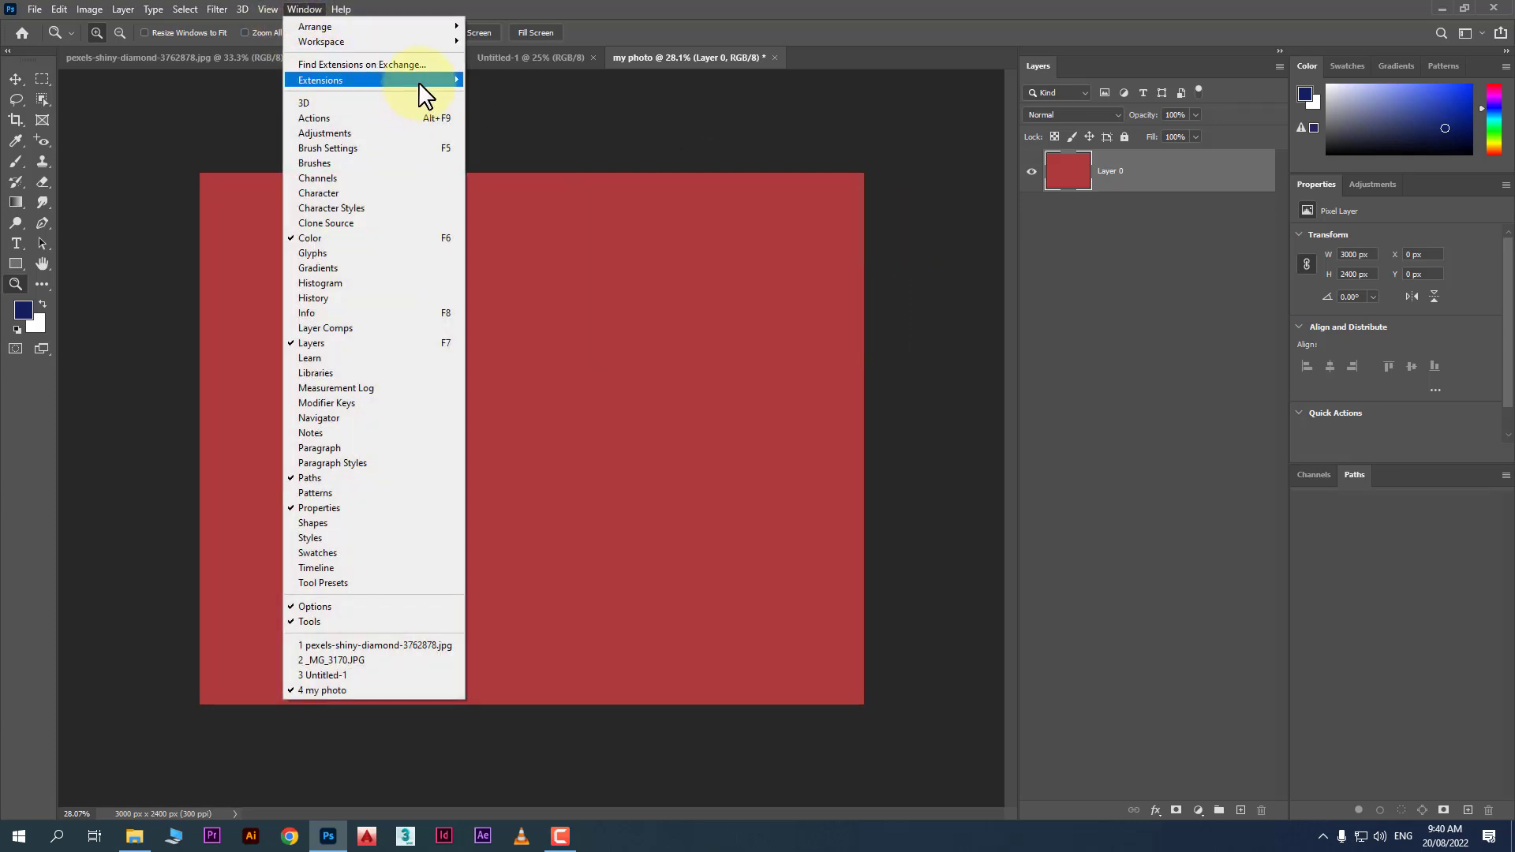
{"action": "mouse_move", "coordinate": [429, 40]}
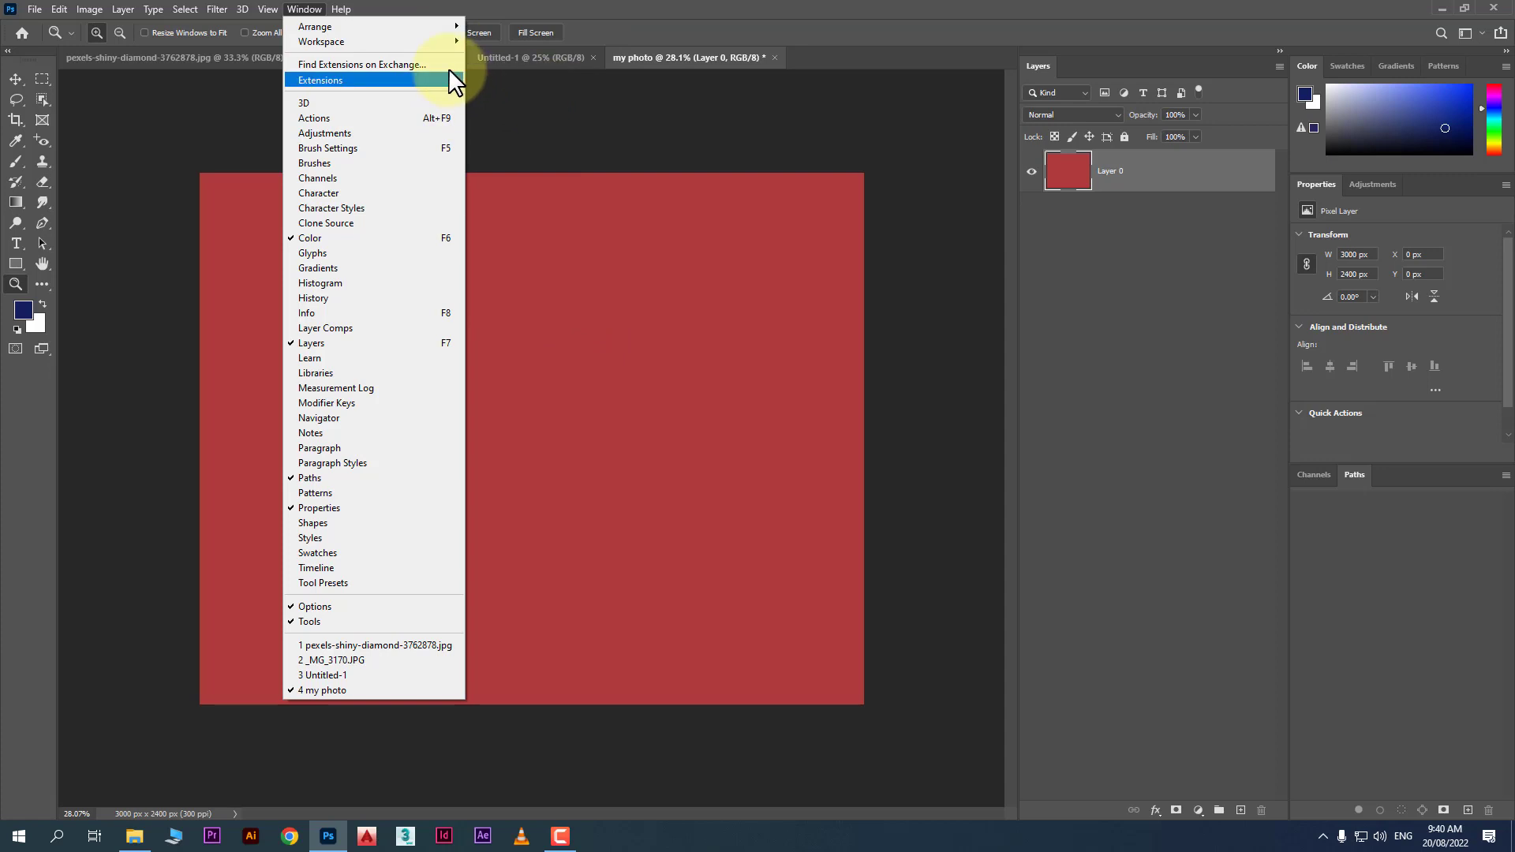
{"action": "left_click", "coordinate": [541, 41]}
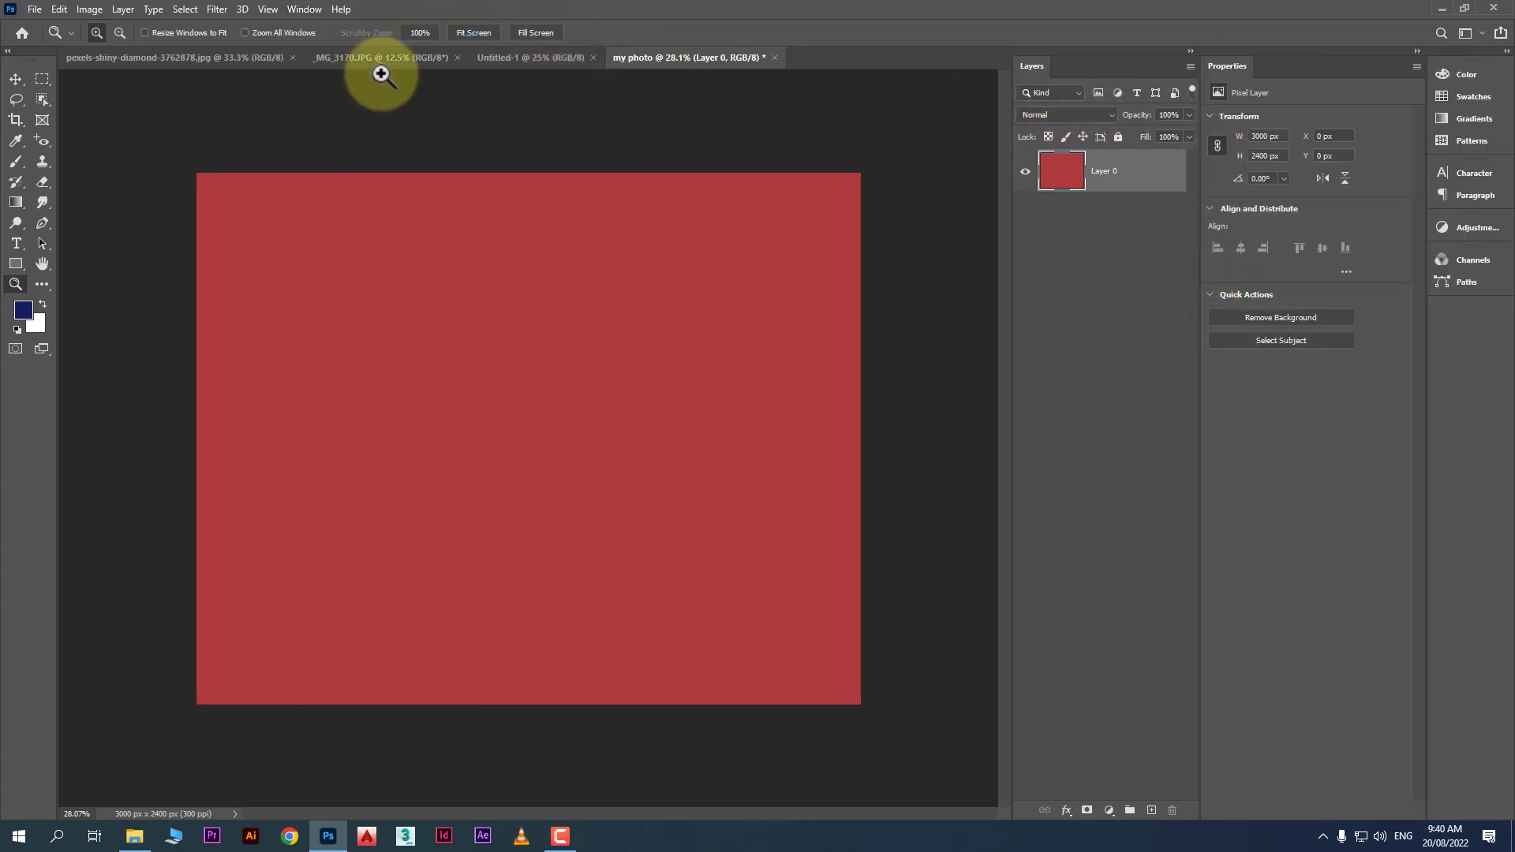
Delete the custom workspace listed directly above "my new workspace".
{"action": "left_click", "coordinate": [305, 9]}
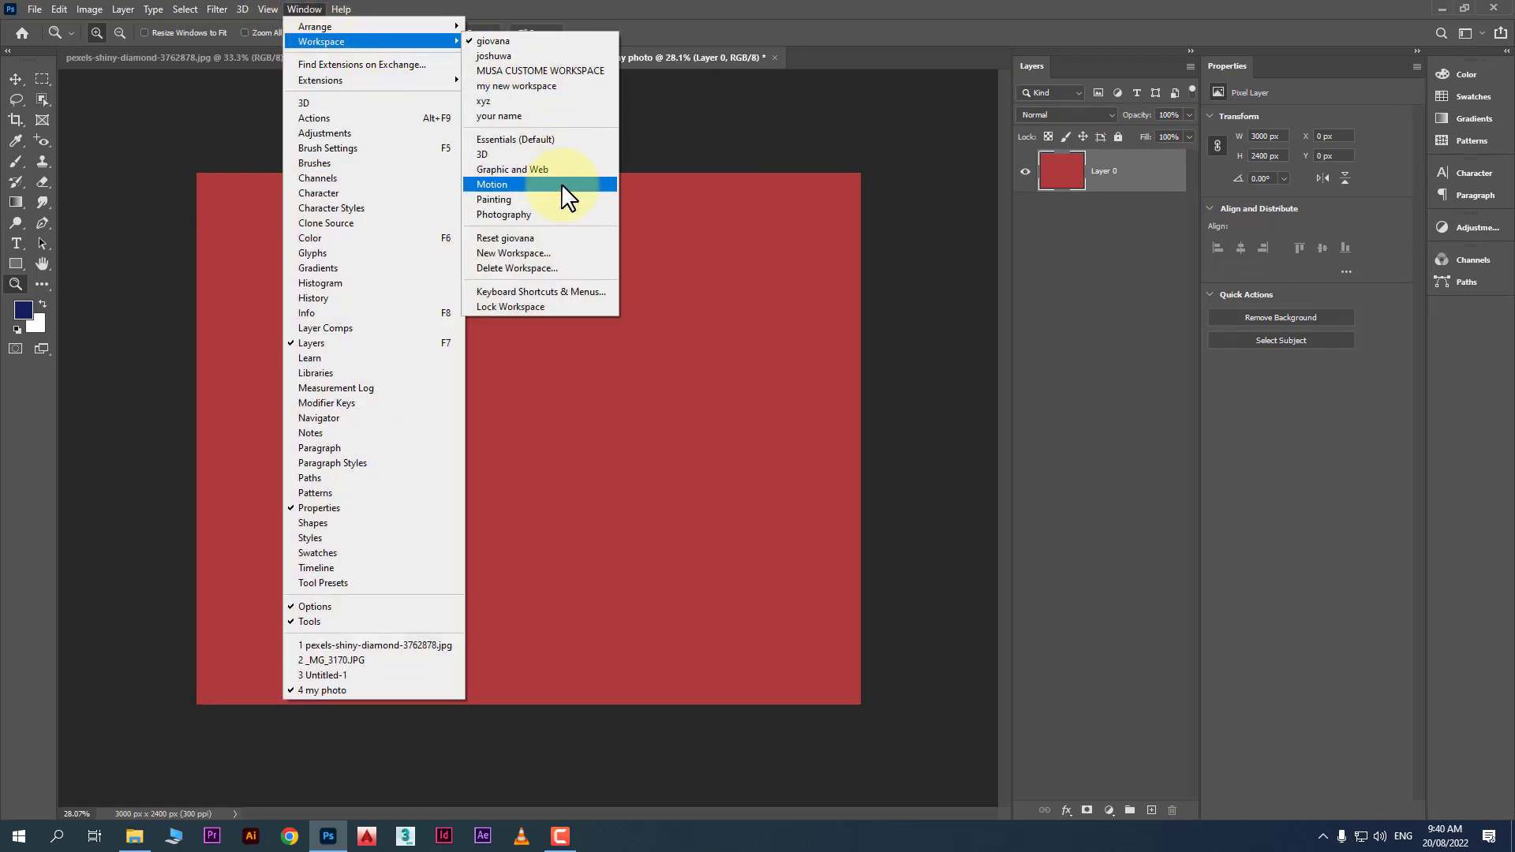
{"action": "left_click", "coordinate": [579, 268]}
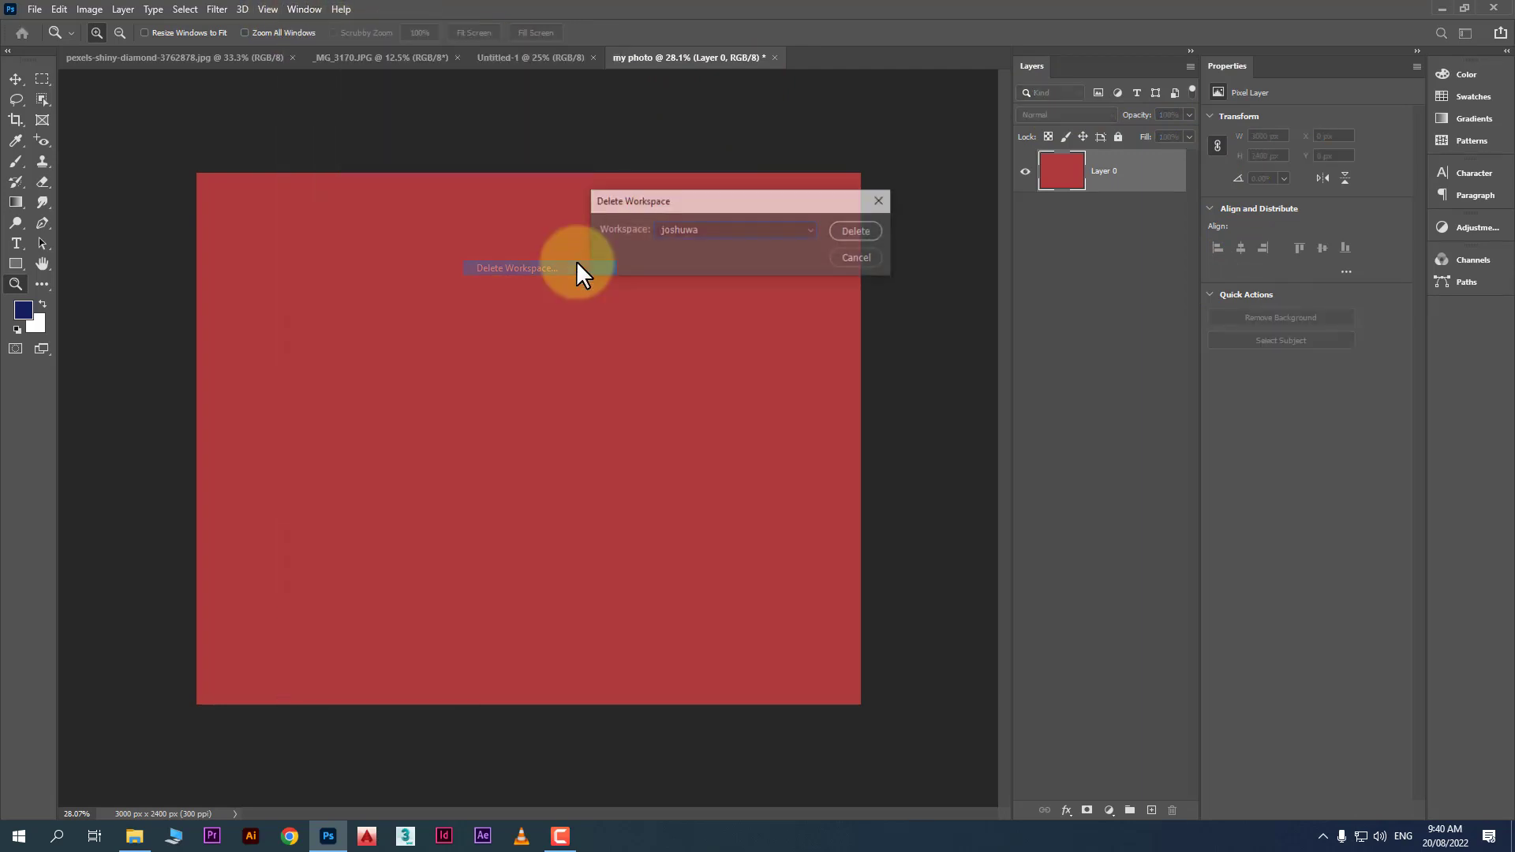
{"action": "left_click", "coordinate": [783, 229]}
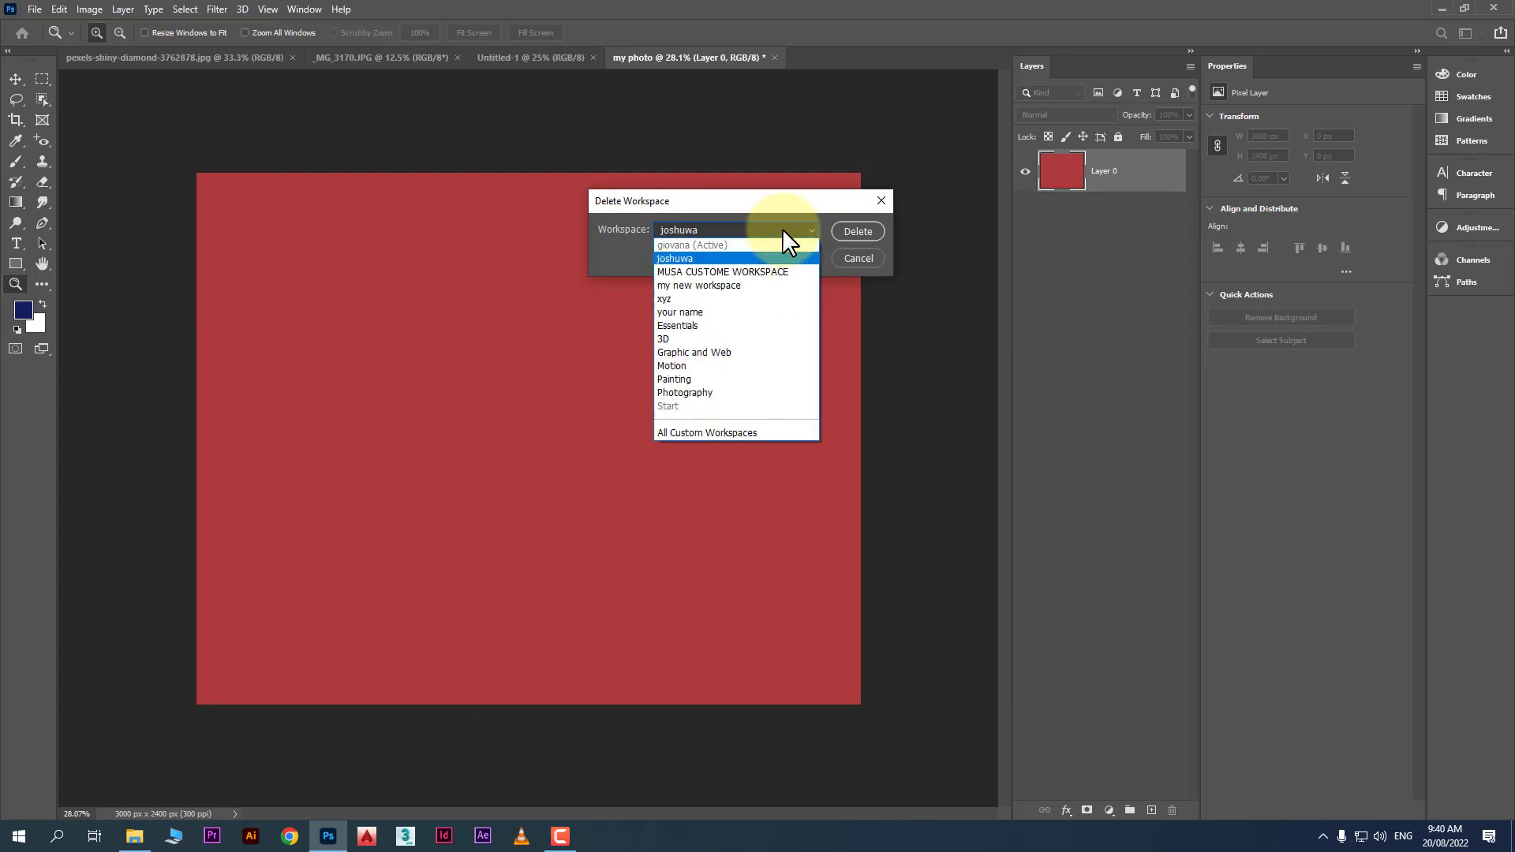
{"action": "left_click", "coordinate": [749, 271]}
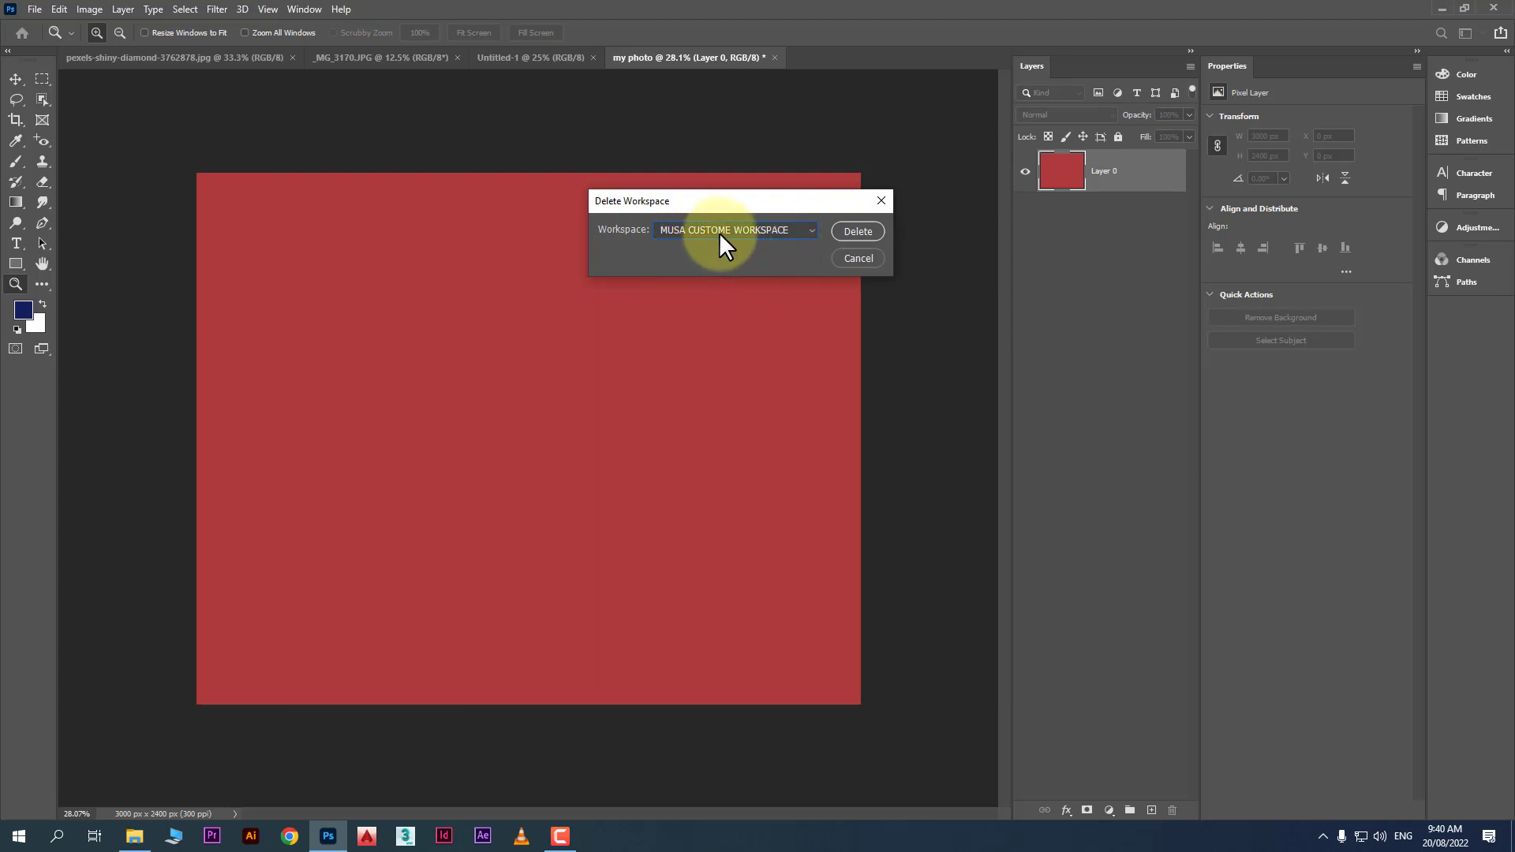
{"action": "left_click", "coordinate": [857, 232]}
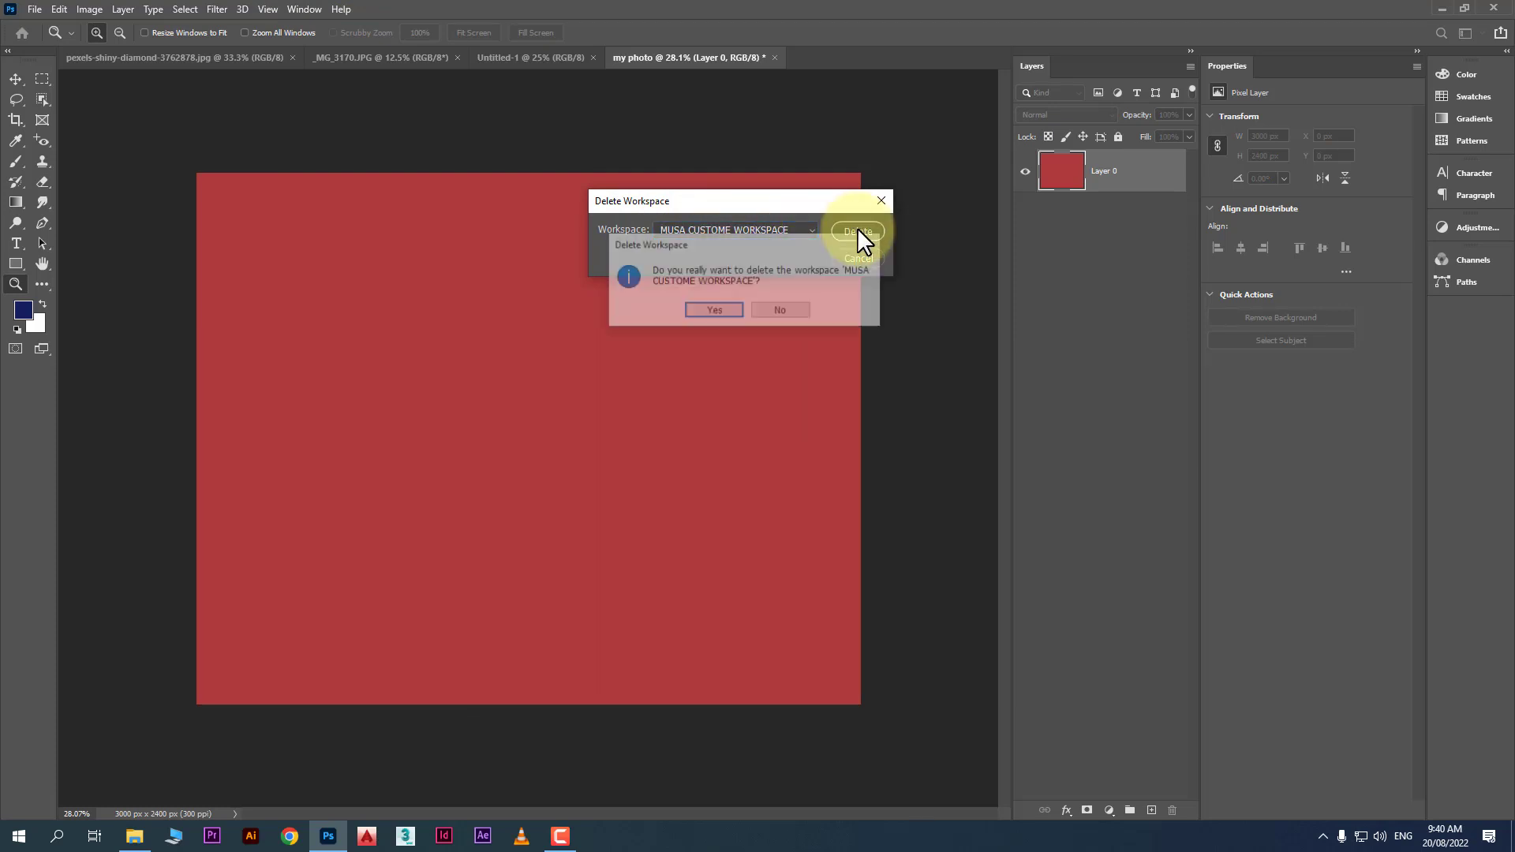
{"action": "left_click", "coordinate": [732, 308]}
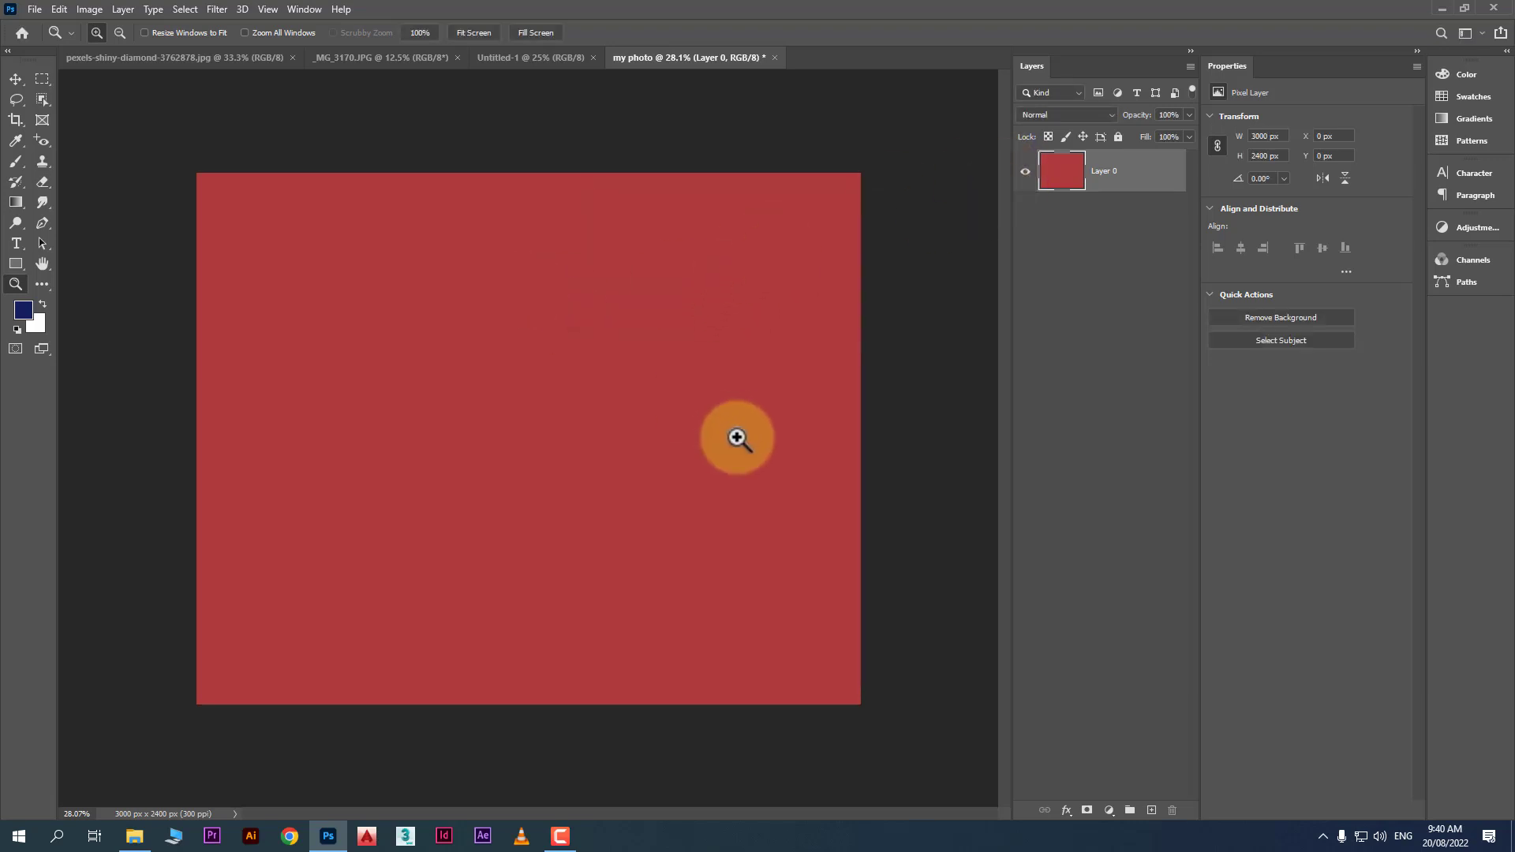
Switch to the saved workspace "my new workspace".
{"action": "left_click", "coordinate": [304, 9]}
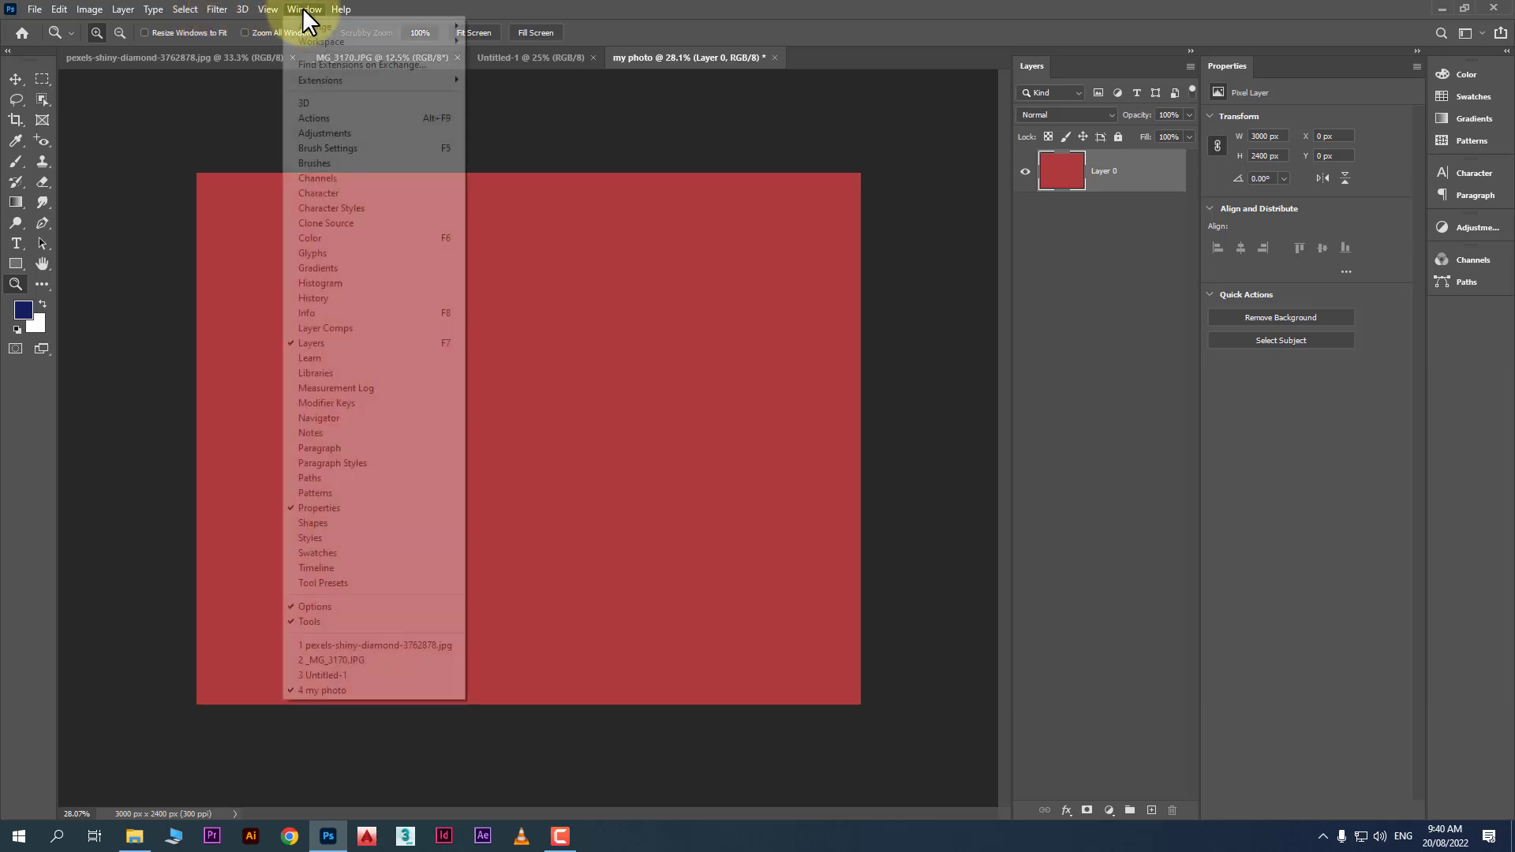
{"action": "mouse_move", "coordinate": [417, 42]}
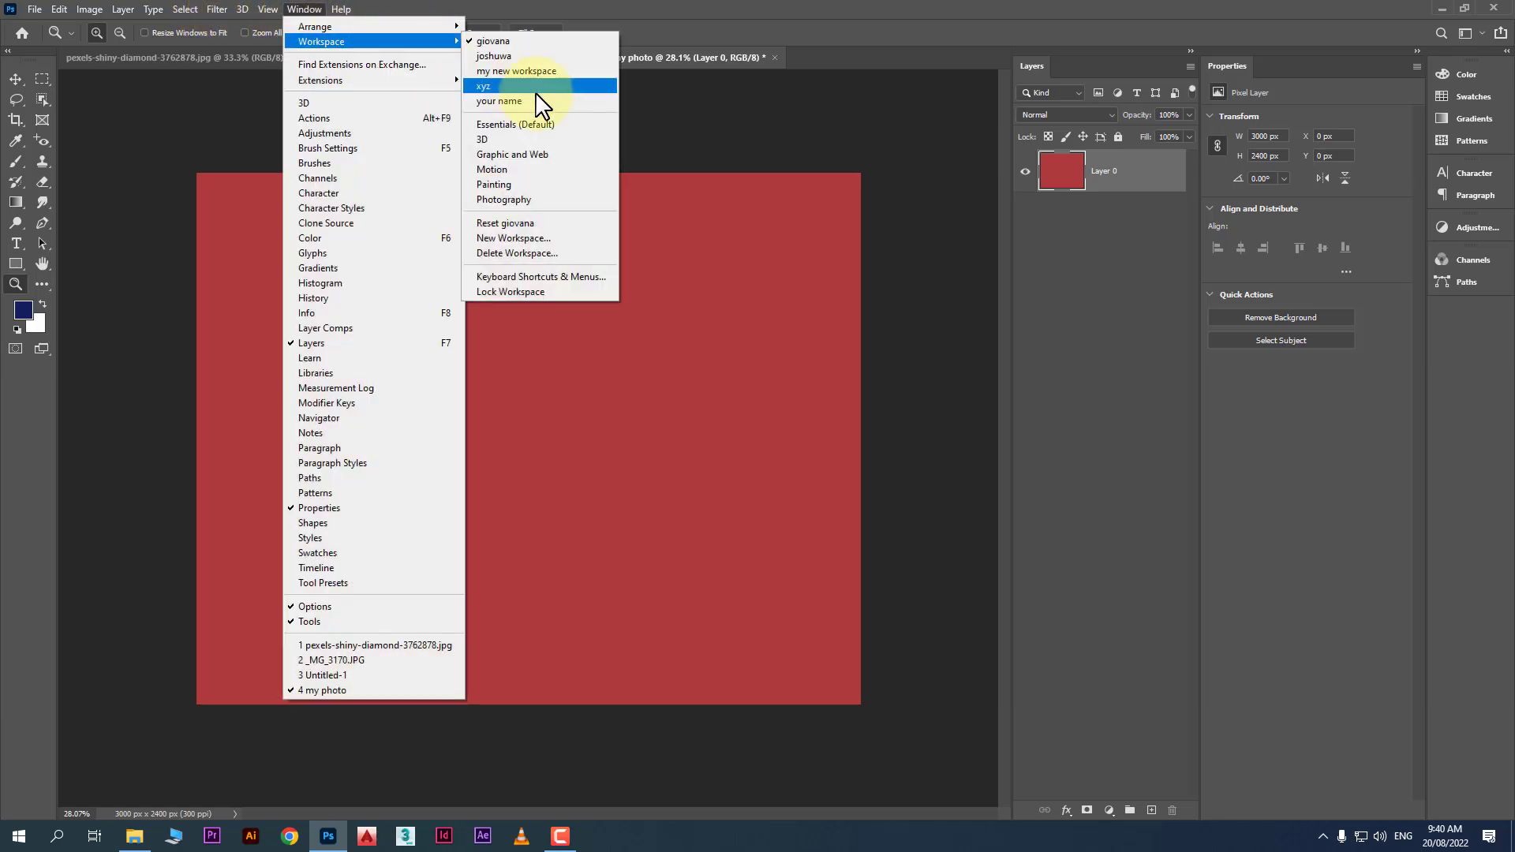
{"action": "left_click", "coordinate": [567, 73]}
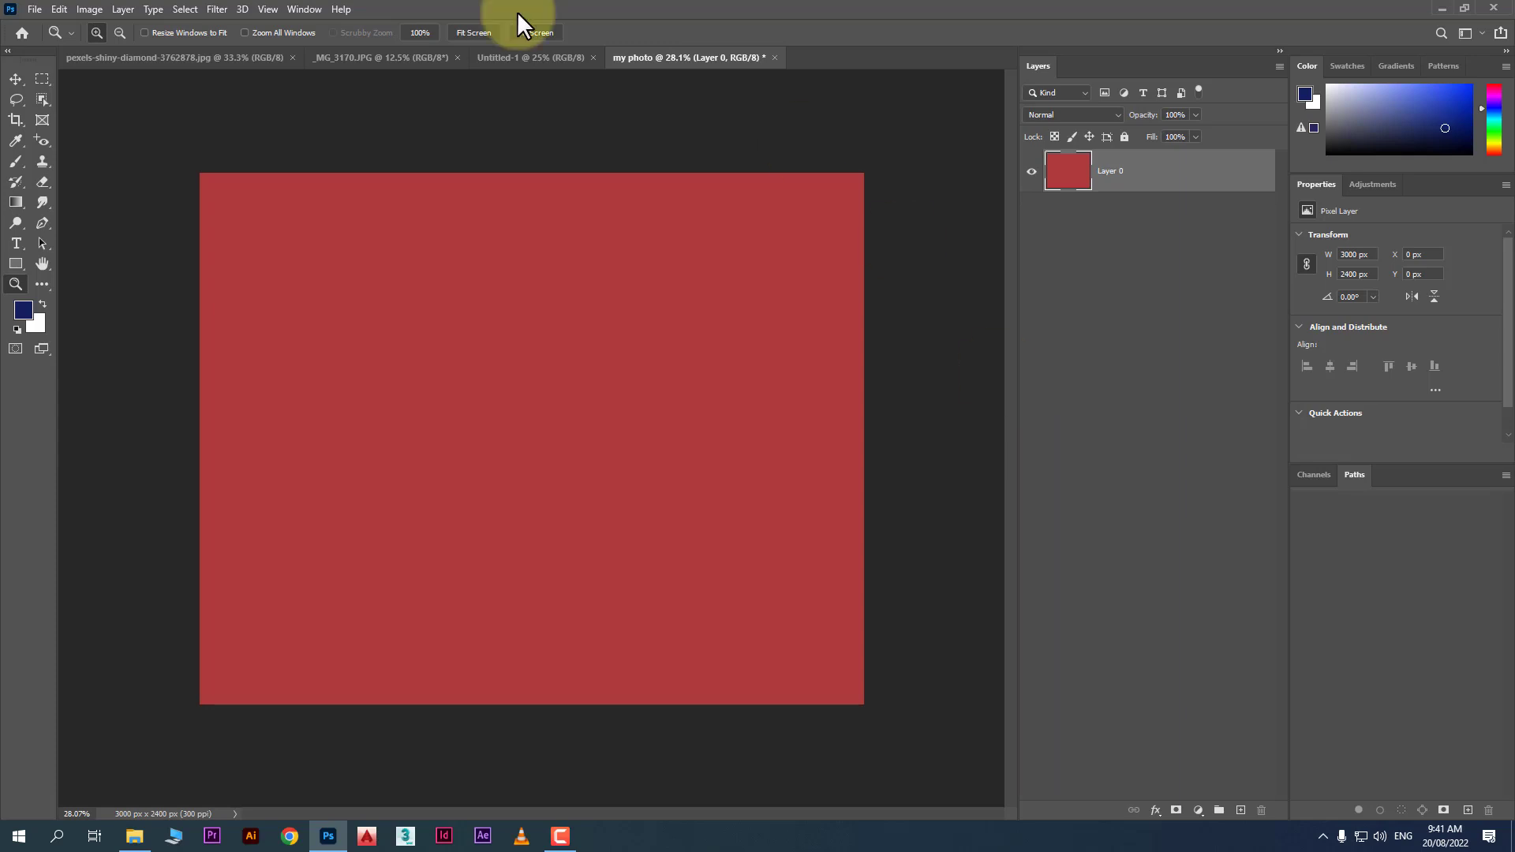
View the open documents in turn: the pexels-shiny-diamond portrait, _MG_3170.JPG and Untitled-1.
{"action": "left_click", "coordinate": [118, 59]}
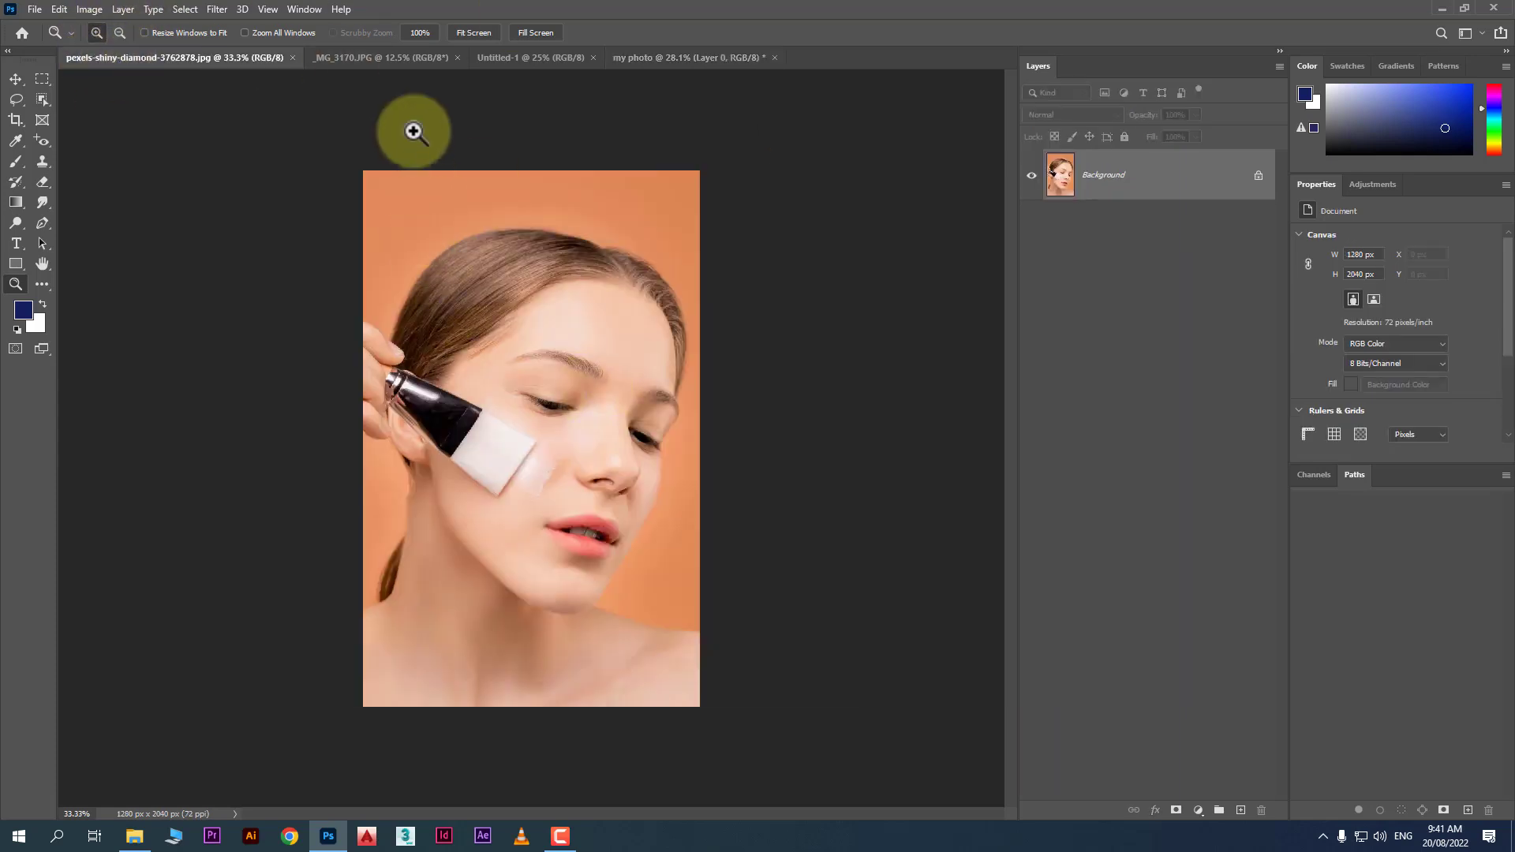
{"action": "left_click", "coordinate": [409, 59]}
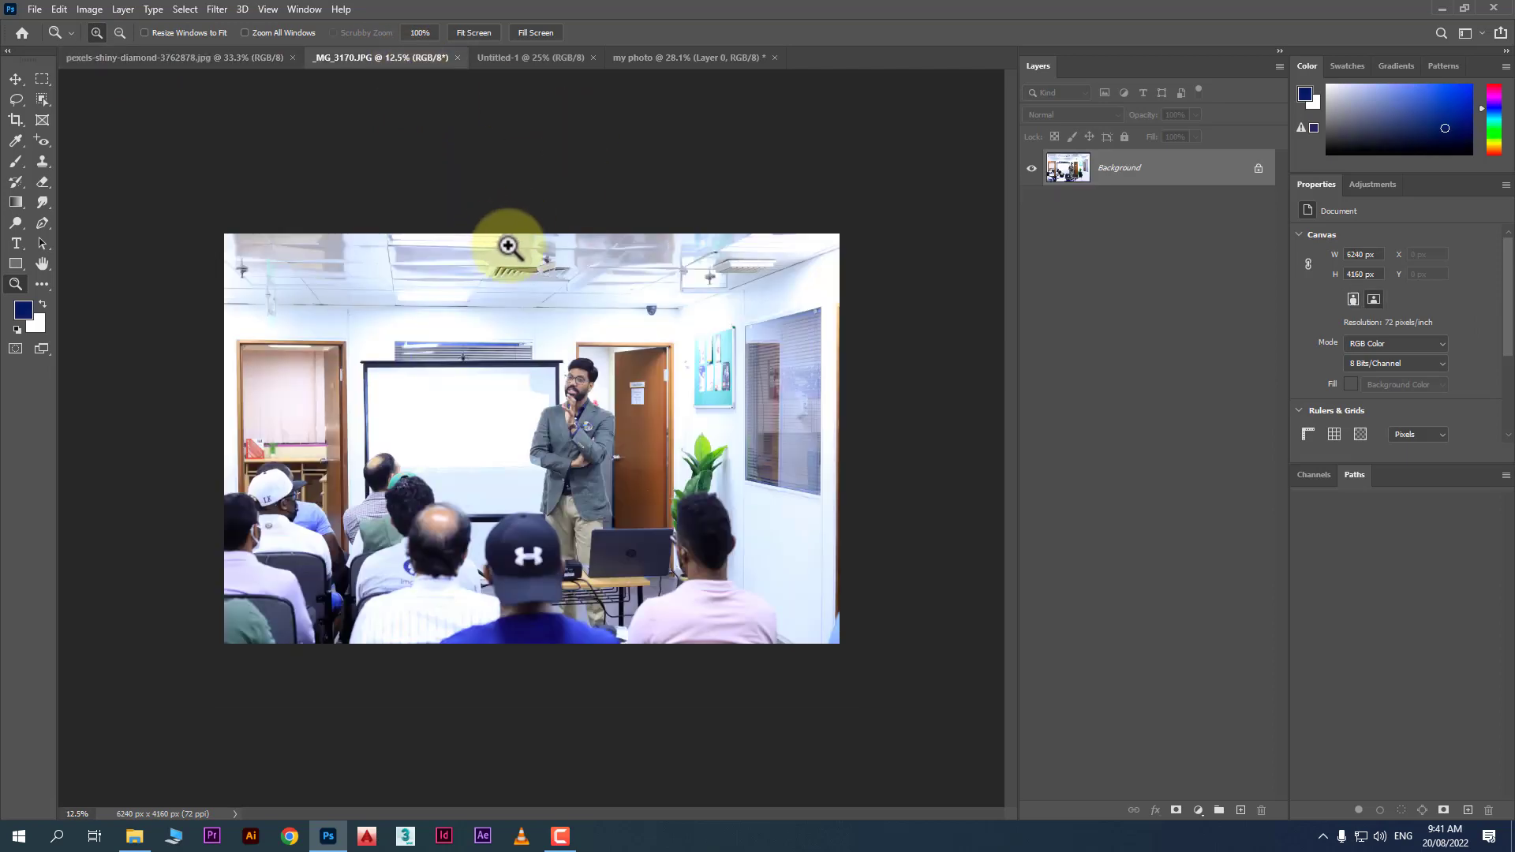
{"action": "left_click", "coordinate": [562, 58]}
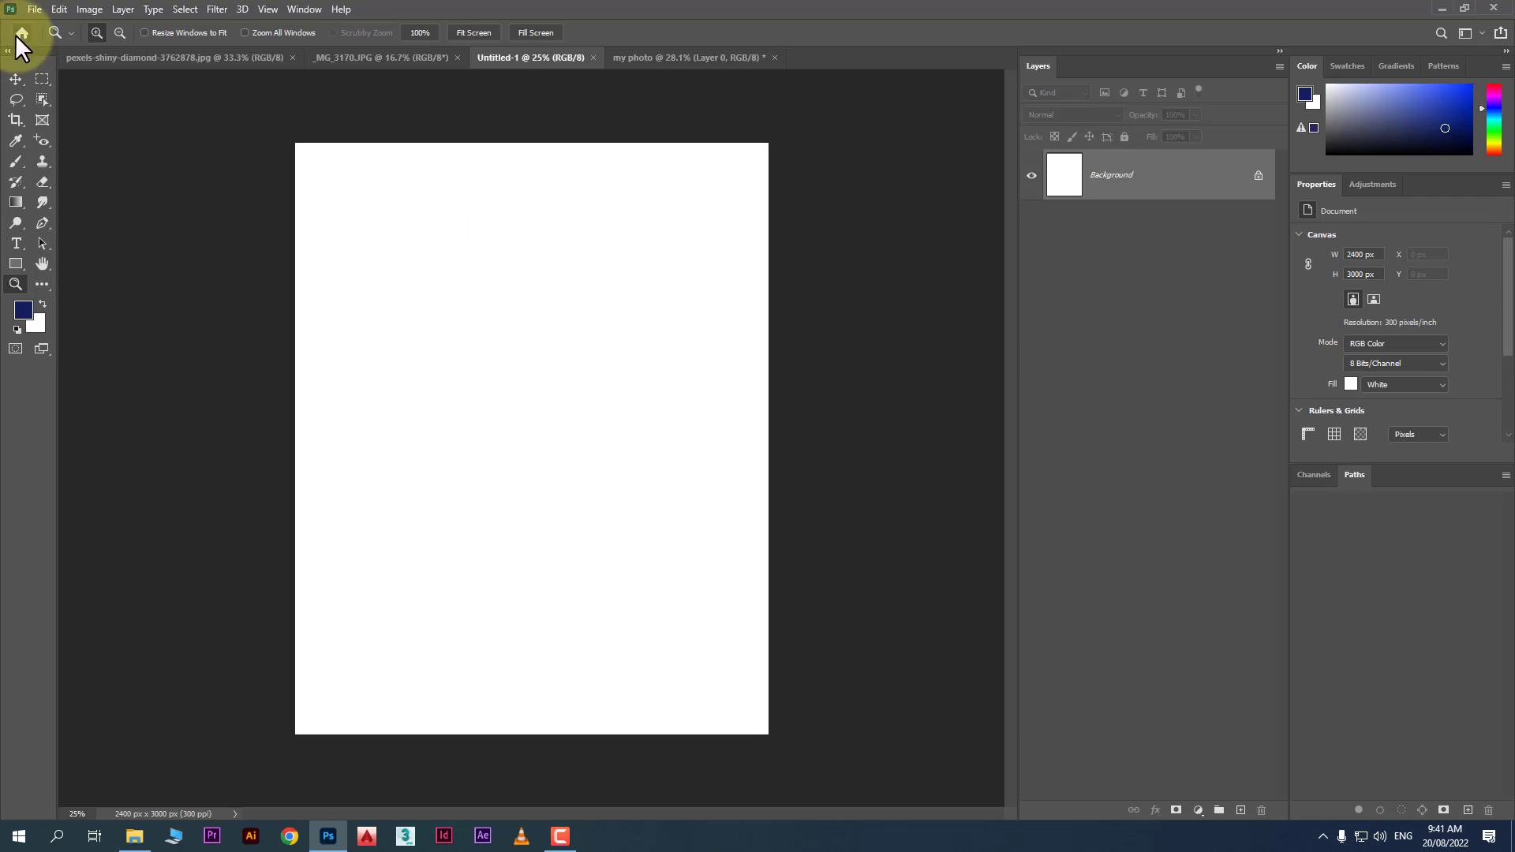
Look at the New Document dialog and the Home screen, returning to Untitled-1 without creating a document.
{"action": "left_click", "coordinate": [35, 9]}
{"action": "left_click", "coordinate": [51, 25]}
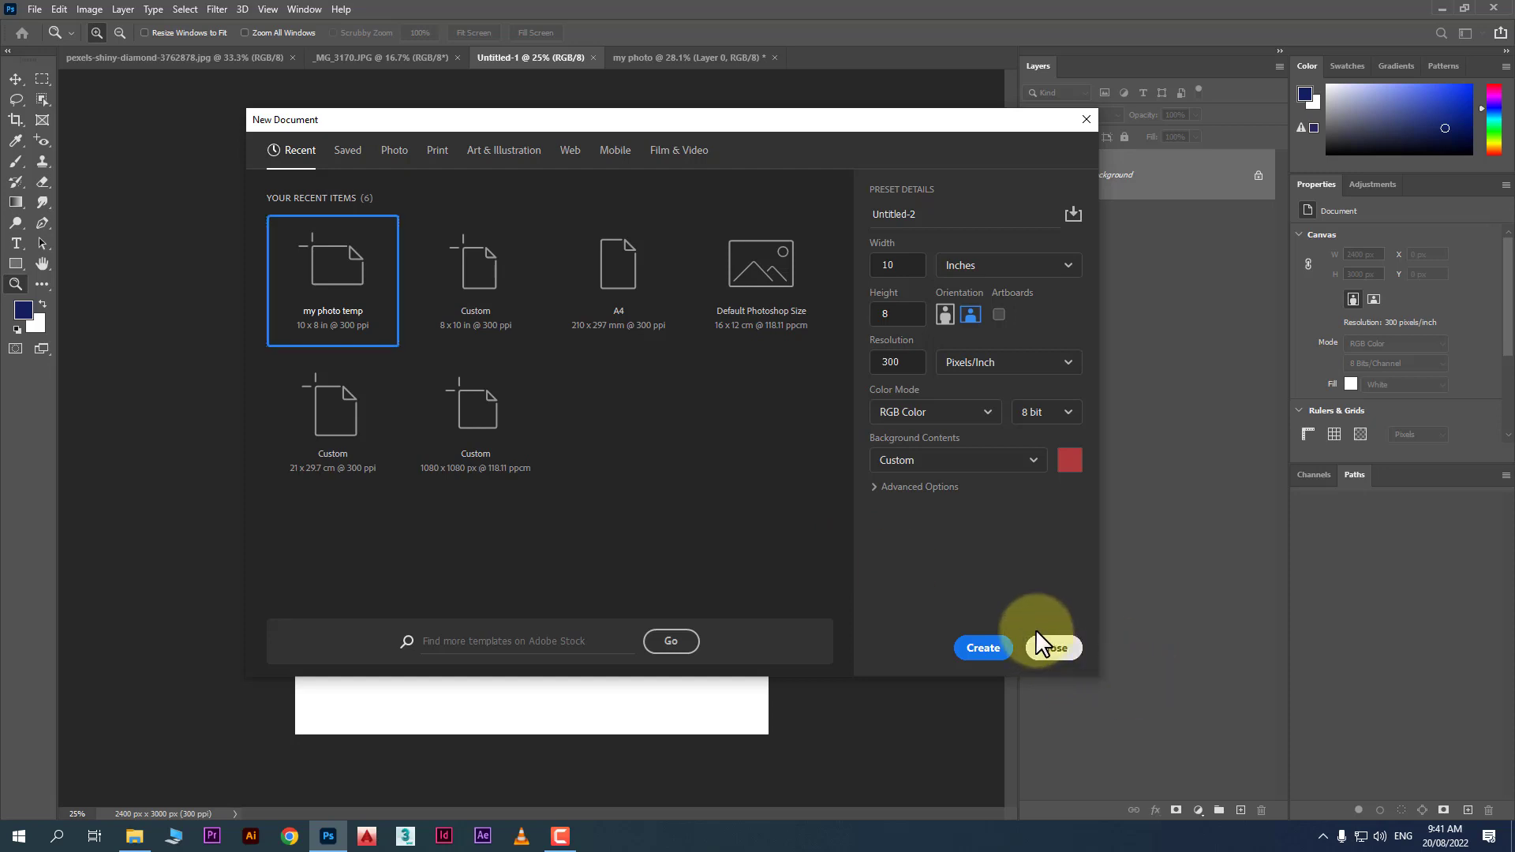
{"action": "left_click", "coordinate": [1054, 648]}
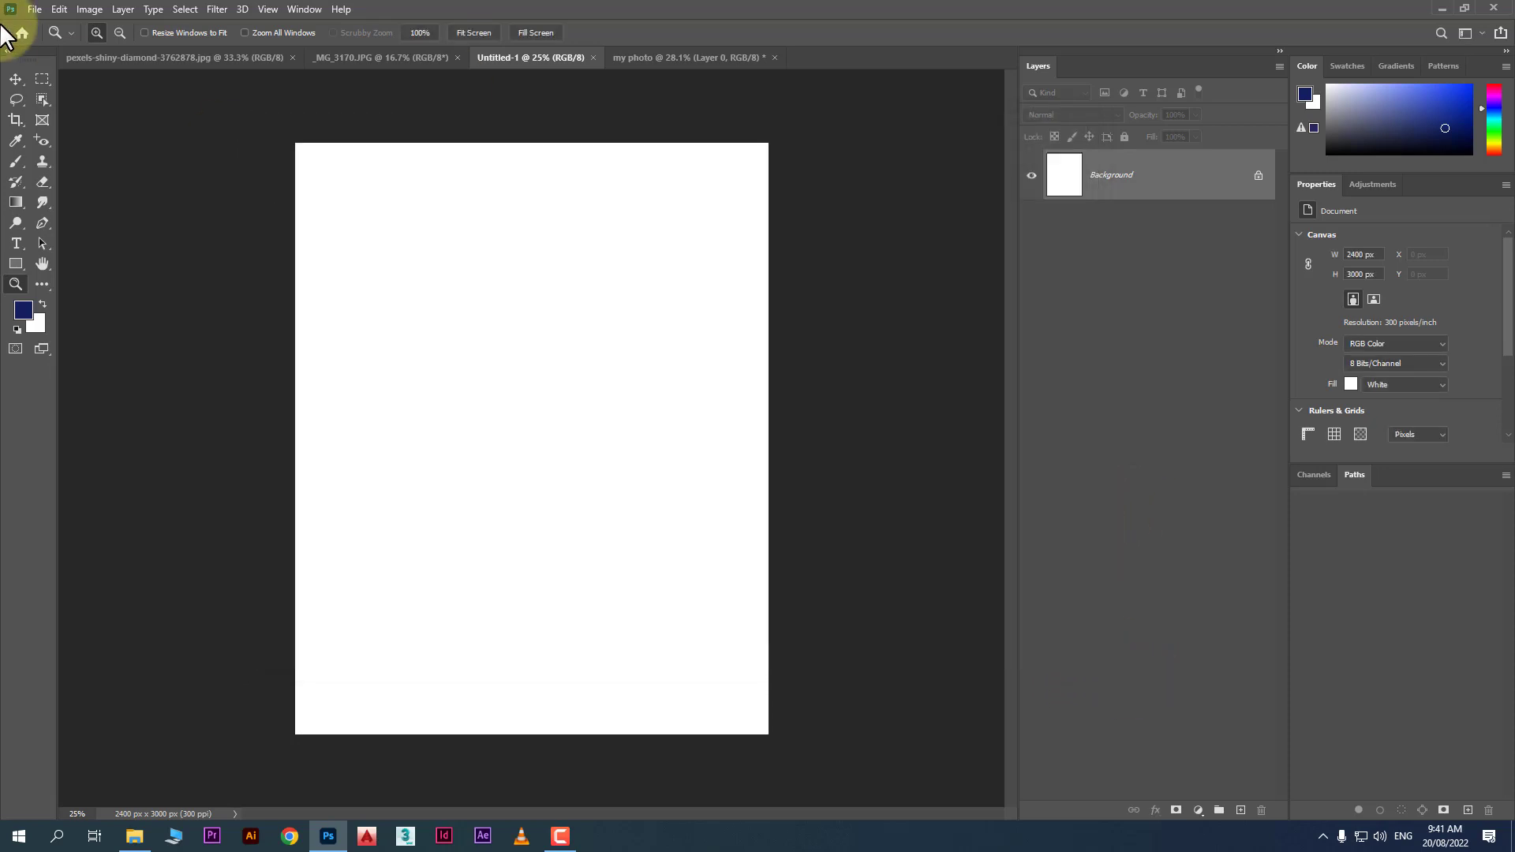
{"action": "left_click", "coordinate": [20, 31]}
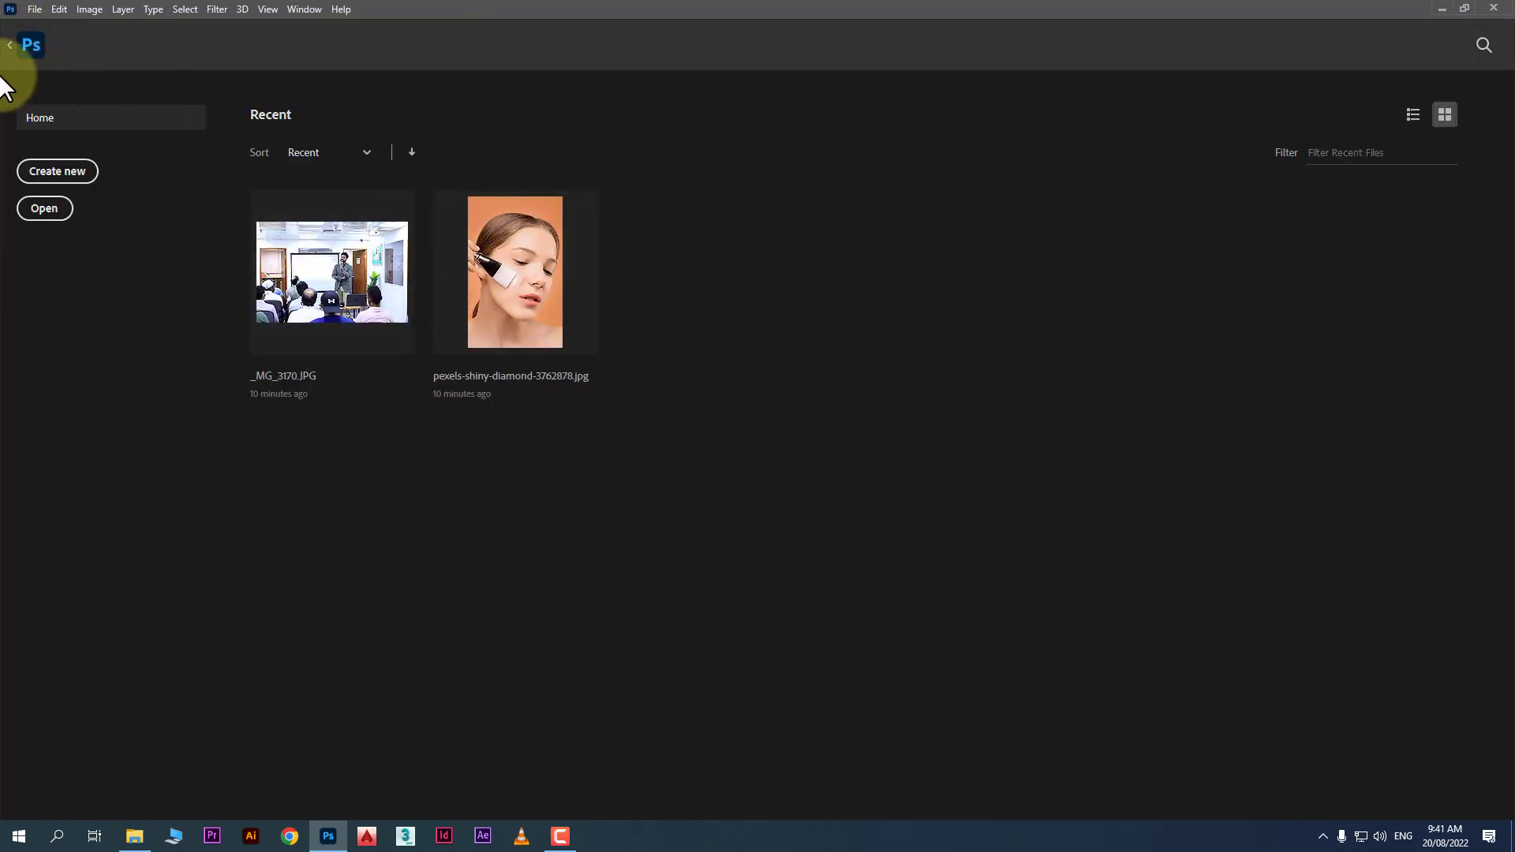
{"action": "left_click", "coordinate": [29, 50]}
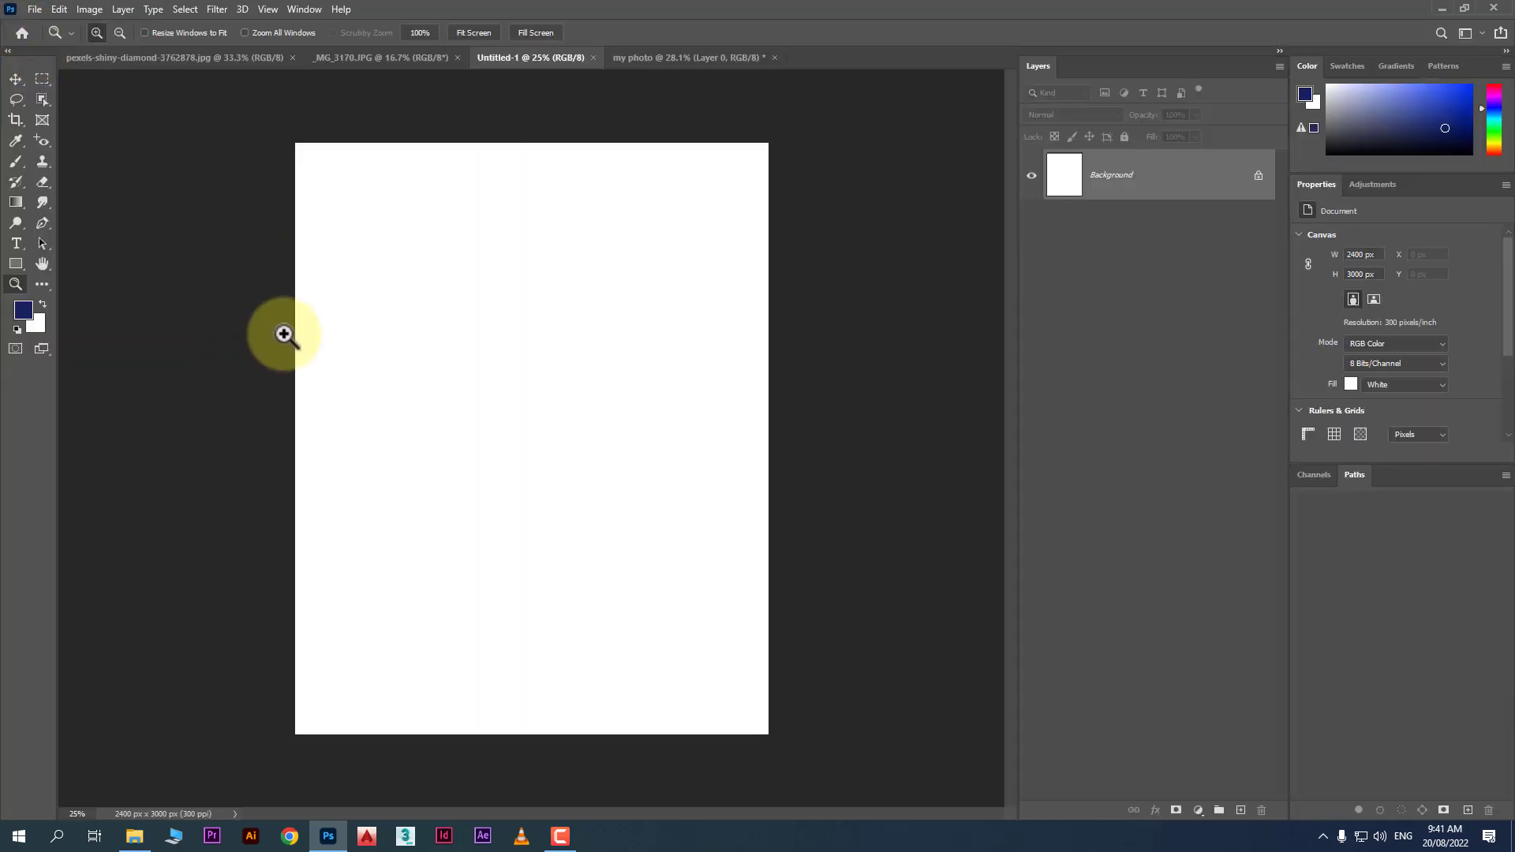
{"action": "left_click", "coordinate": [35, 9]}
{"action": "left_click", "coordinate": [49, 26]}
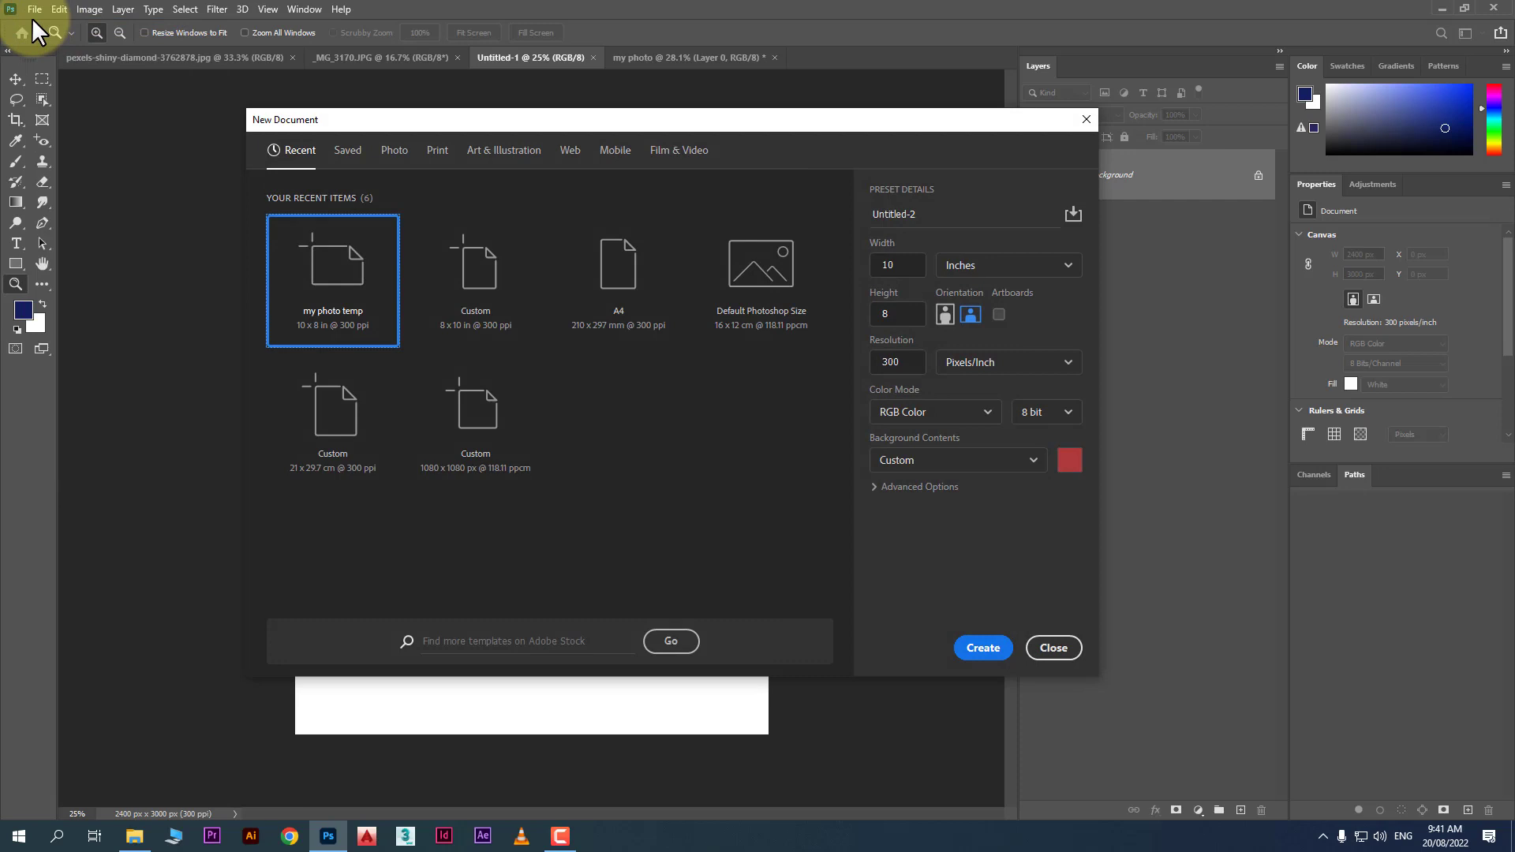
{"action": "left_click", "coordinate": [1055, 646]}
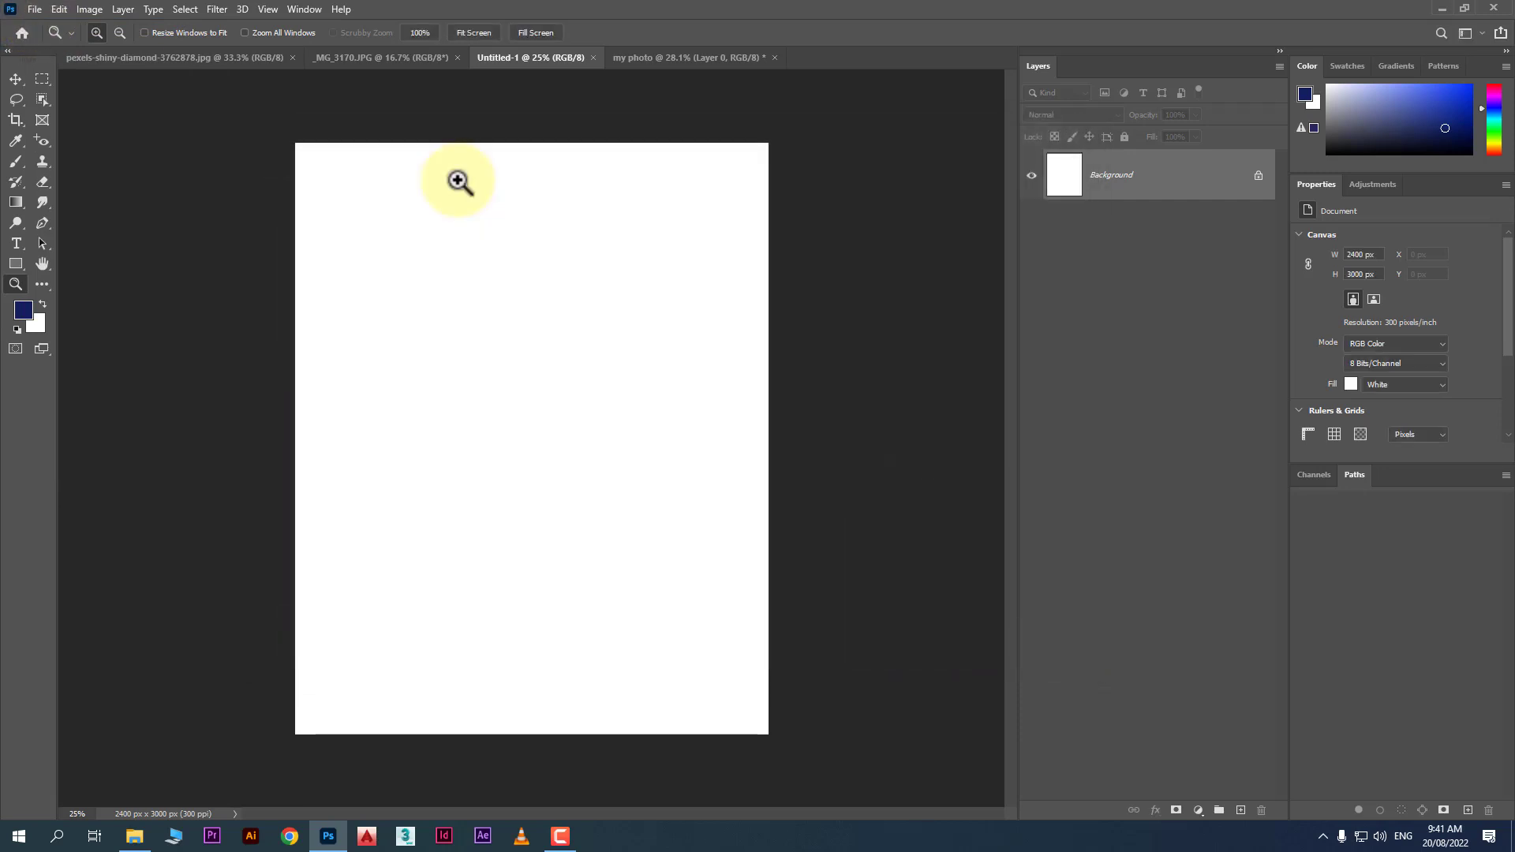
Close the pexels-shiny-diamond portrait, Untitled-1 and _MG_3170.JPG, keeping only the "my photo" document open.
{"action": "right_click", "coordinate": [191, 54]}
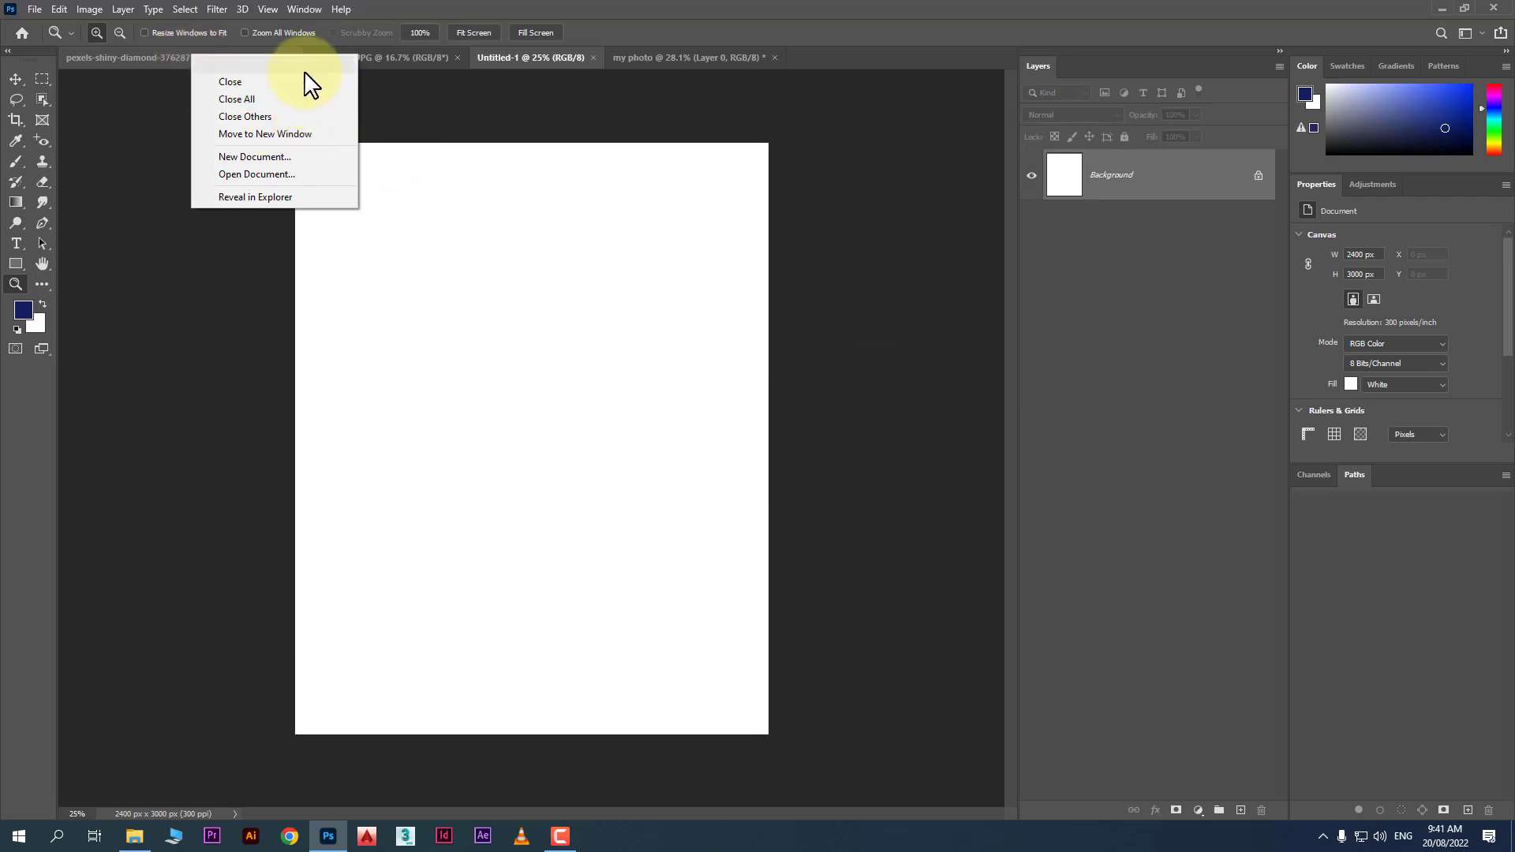
{"action": "left_click", "coordinate": [154, 63]}
{"action": "right_click", "coordinate": [158, 58]}
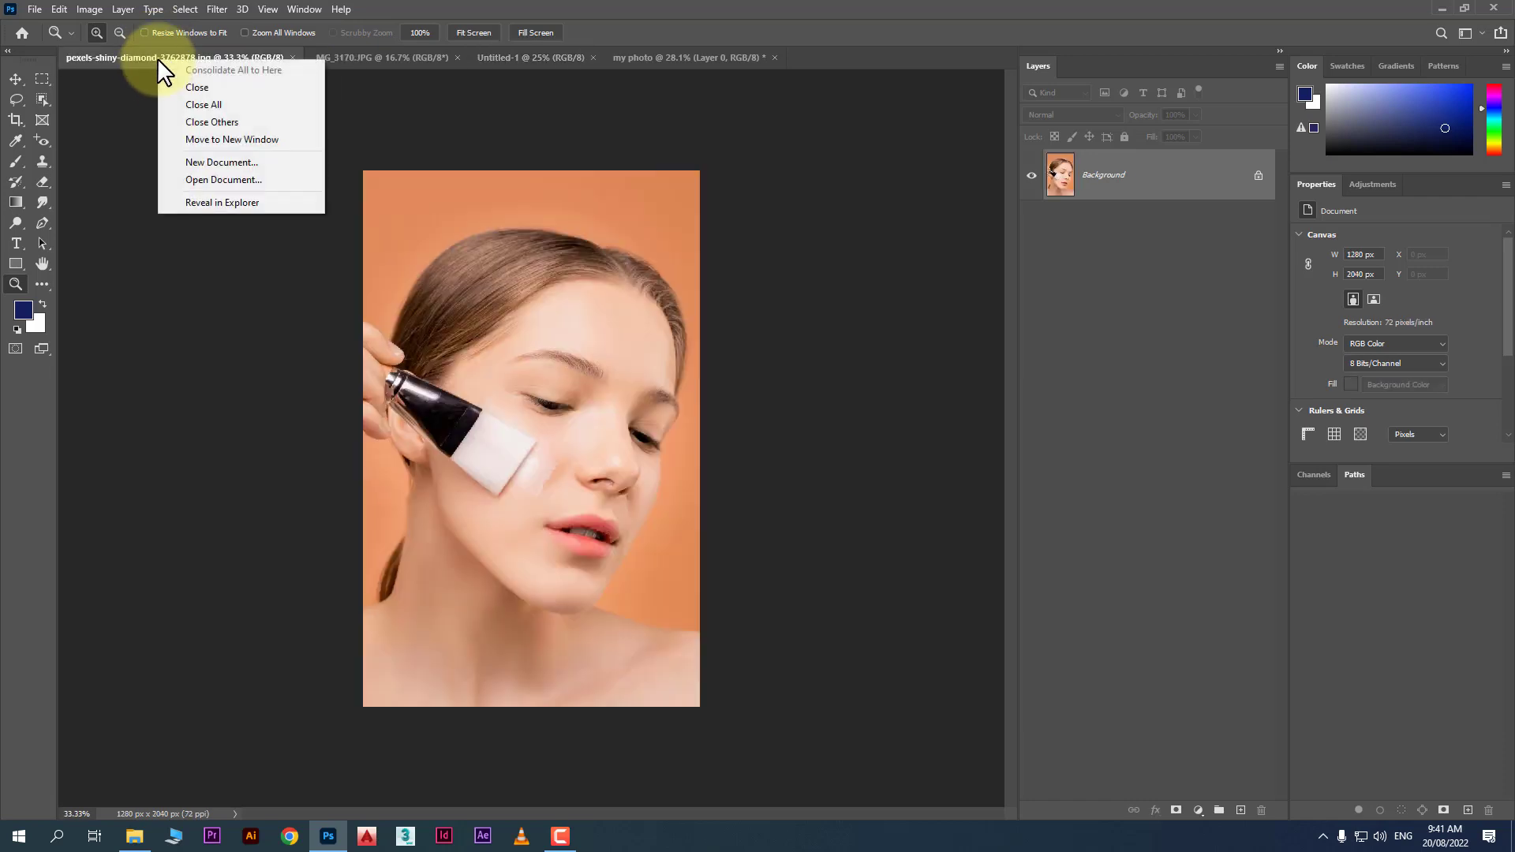
{"action": "left_click", "coordinate": [220, 85]}
{"action": "right_click", "coordinate": [255, 58]}
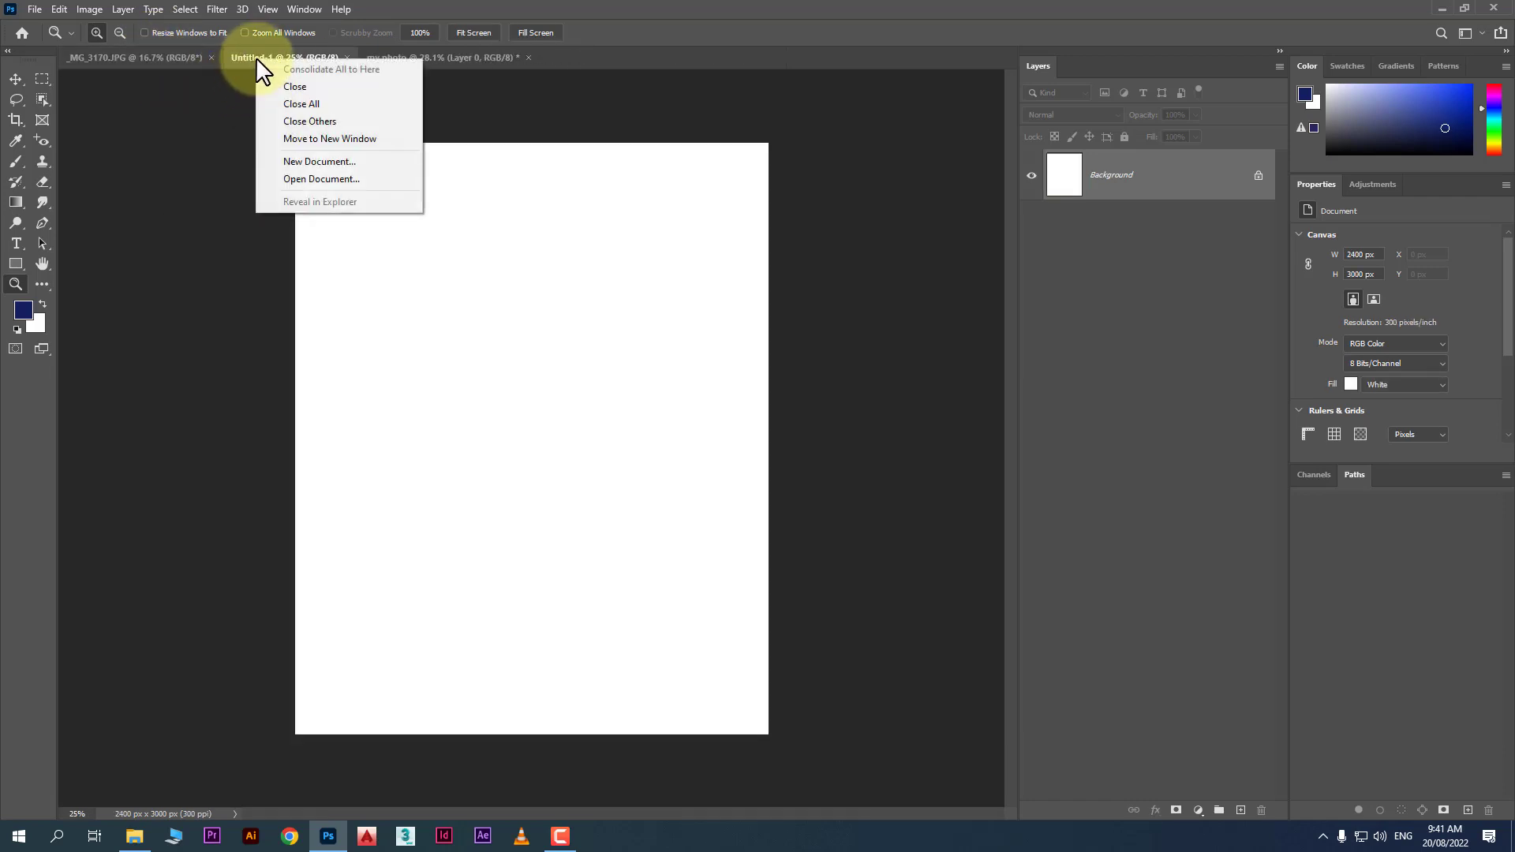
{"action": "left_click", "coordinate": [299, 87]}
{"action": "right_click", "coordinate": [183, 60]}
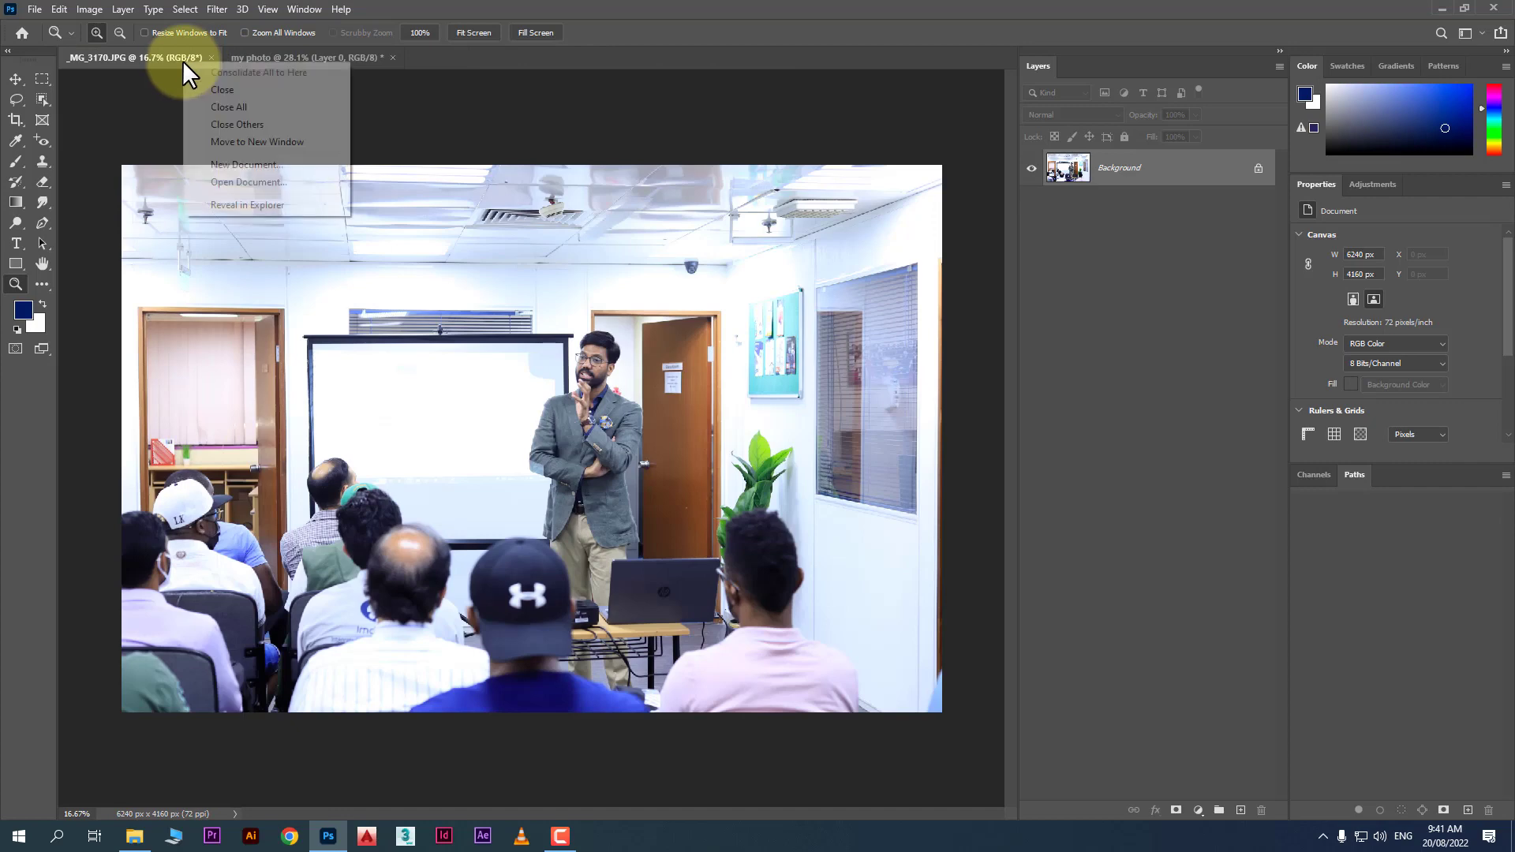
{"action": "left_click", "coordinate": [240, 90]}
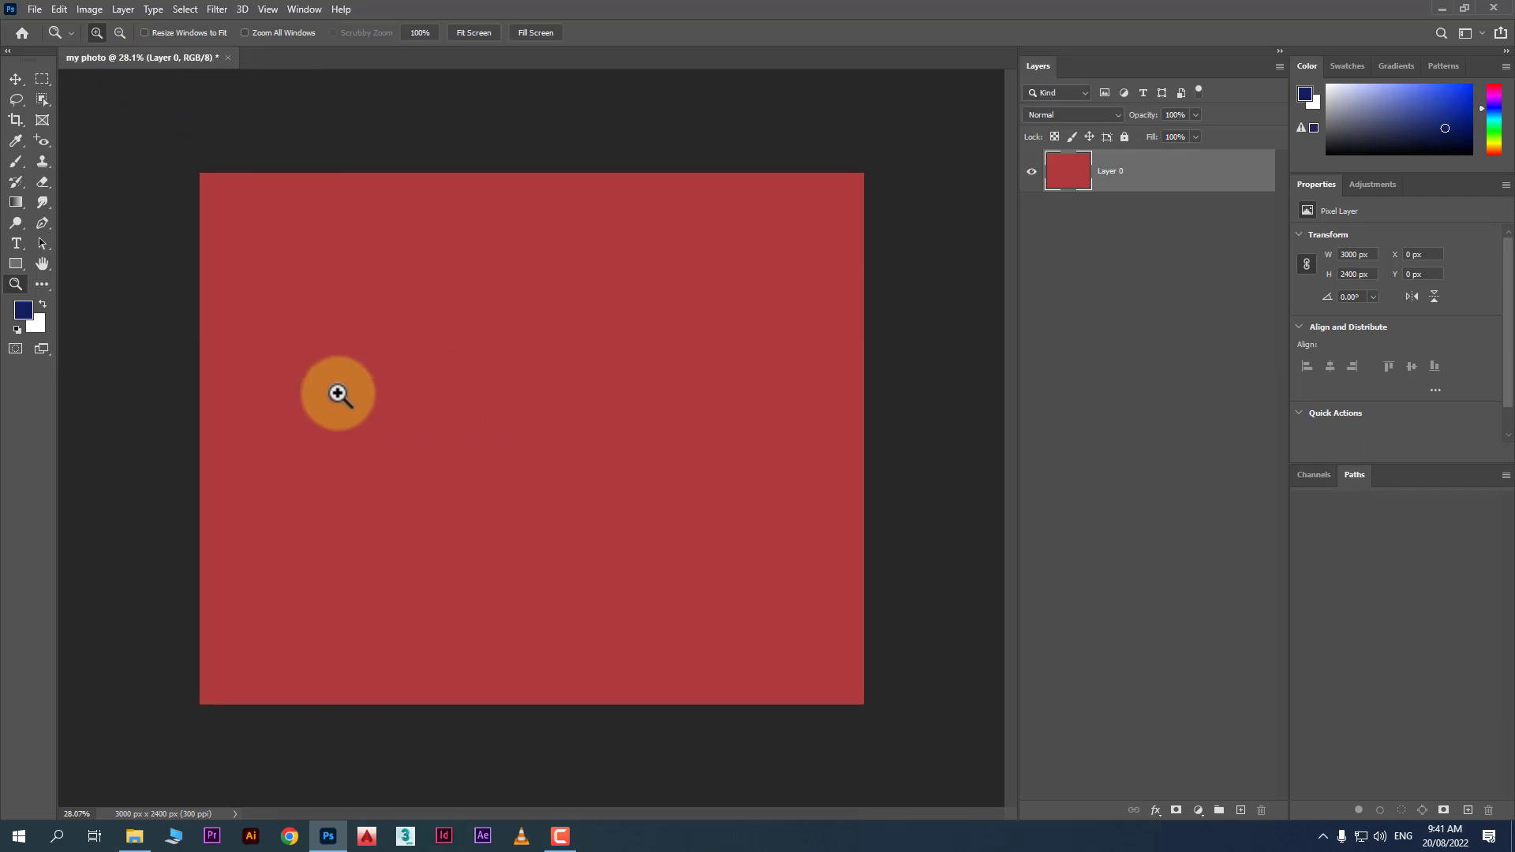
Start a new document and explore the Photo and Print presets, trying the A4 and A5 sizes.
{"action": "left_click", "coordinate": [39, 11]}
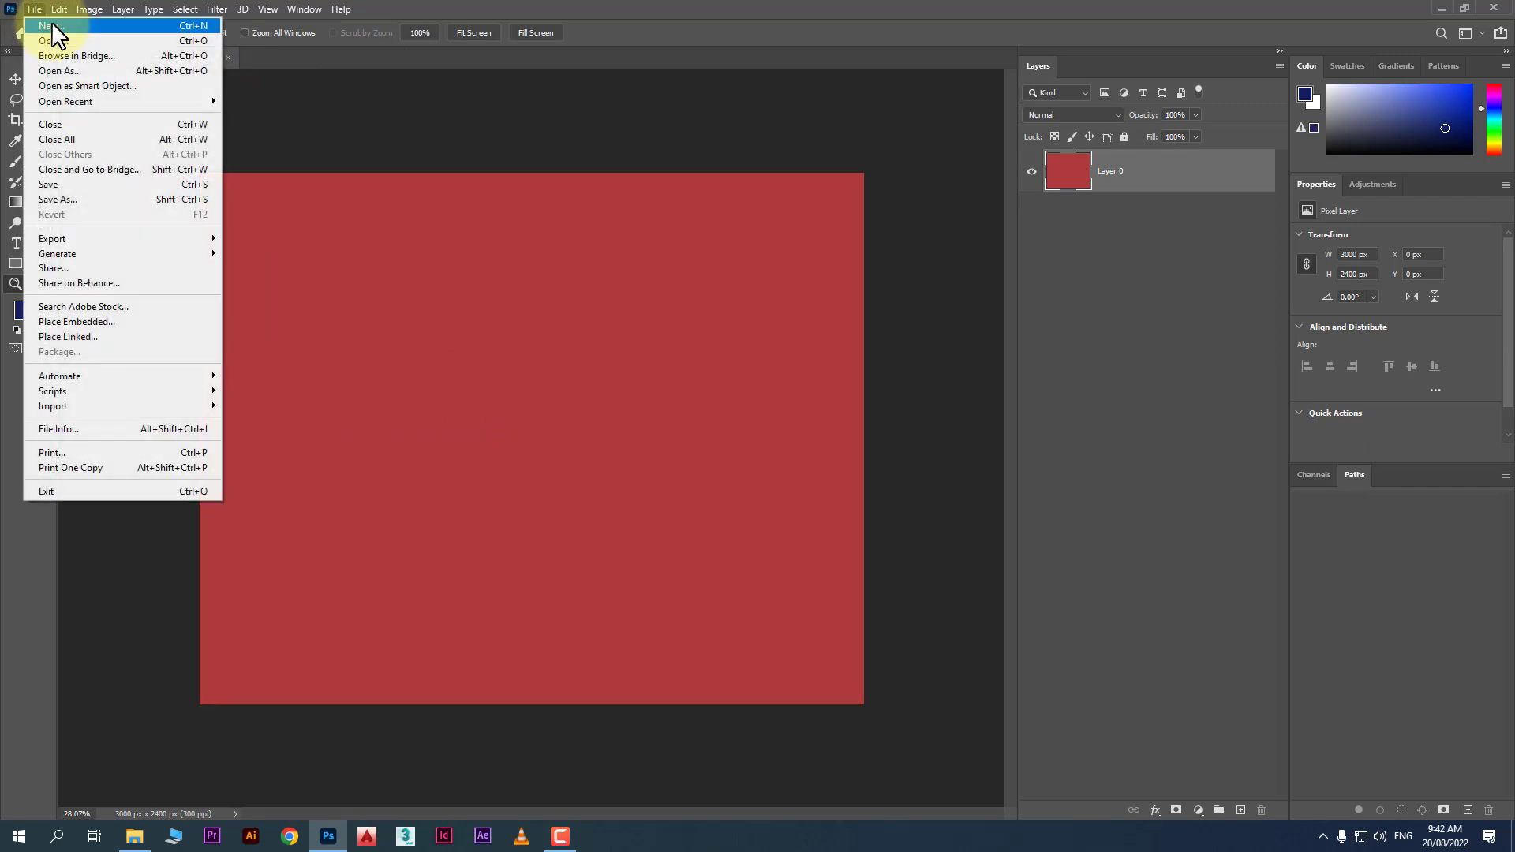
{"action": "left_click", "coordinate": [50, 25]}
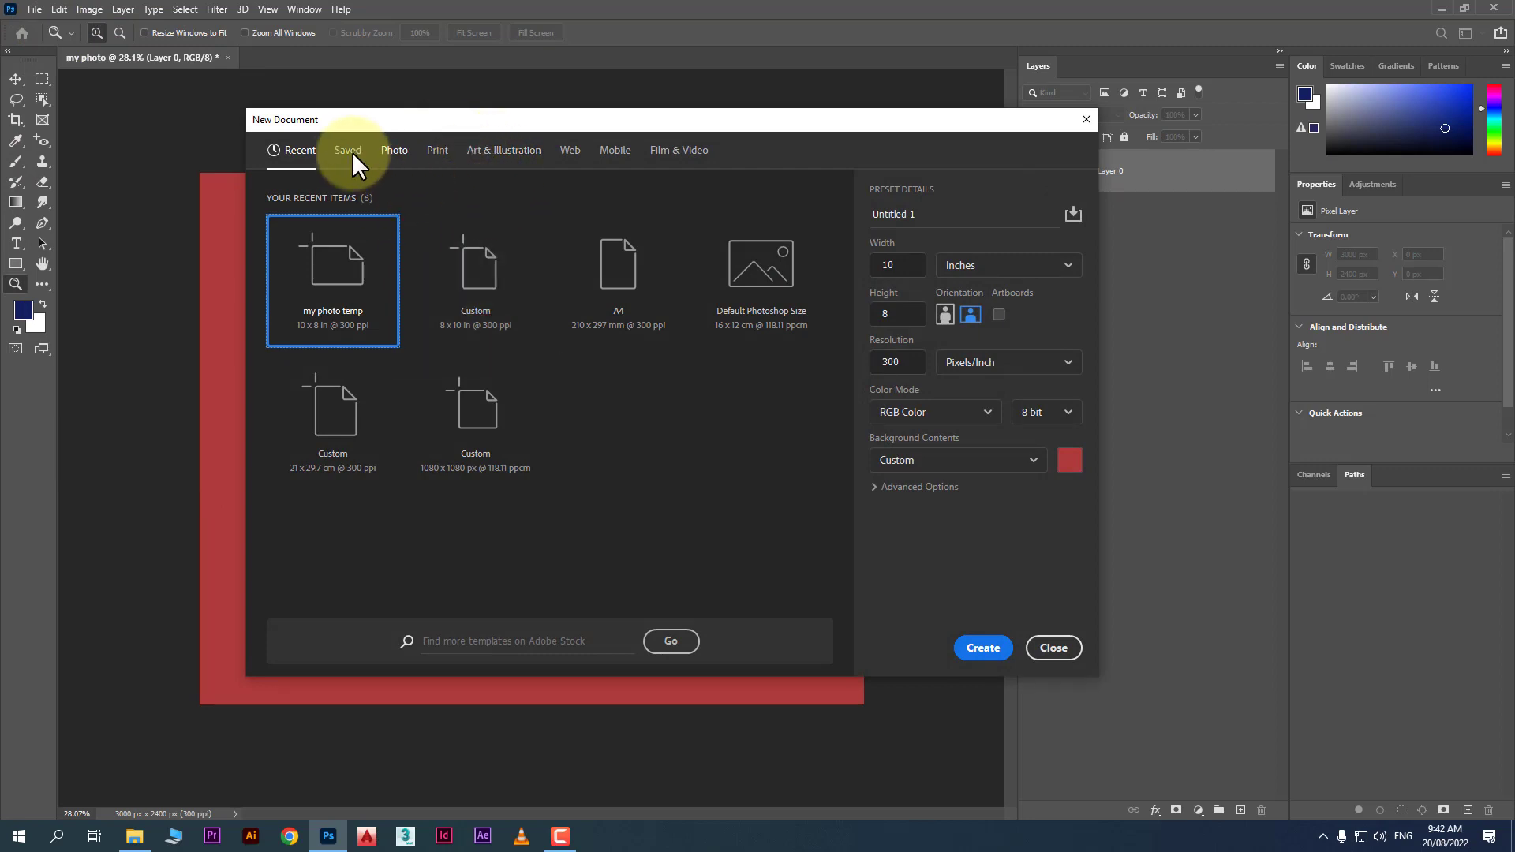
{"action": "left_click", "coordinate": [395, 151]}
{"action": "left_click", "coordinate": [438, 153]}
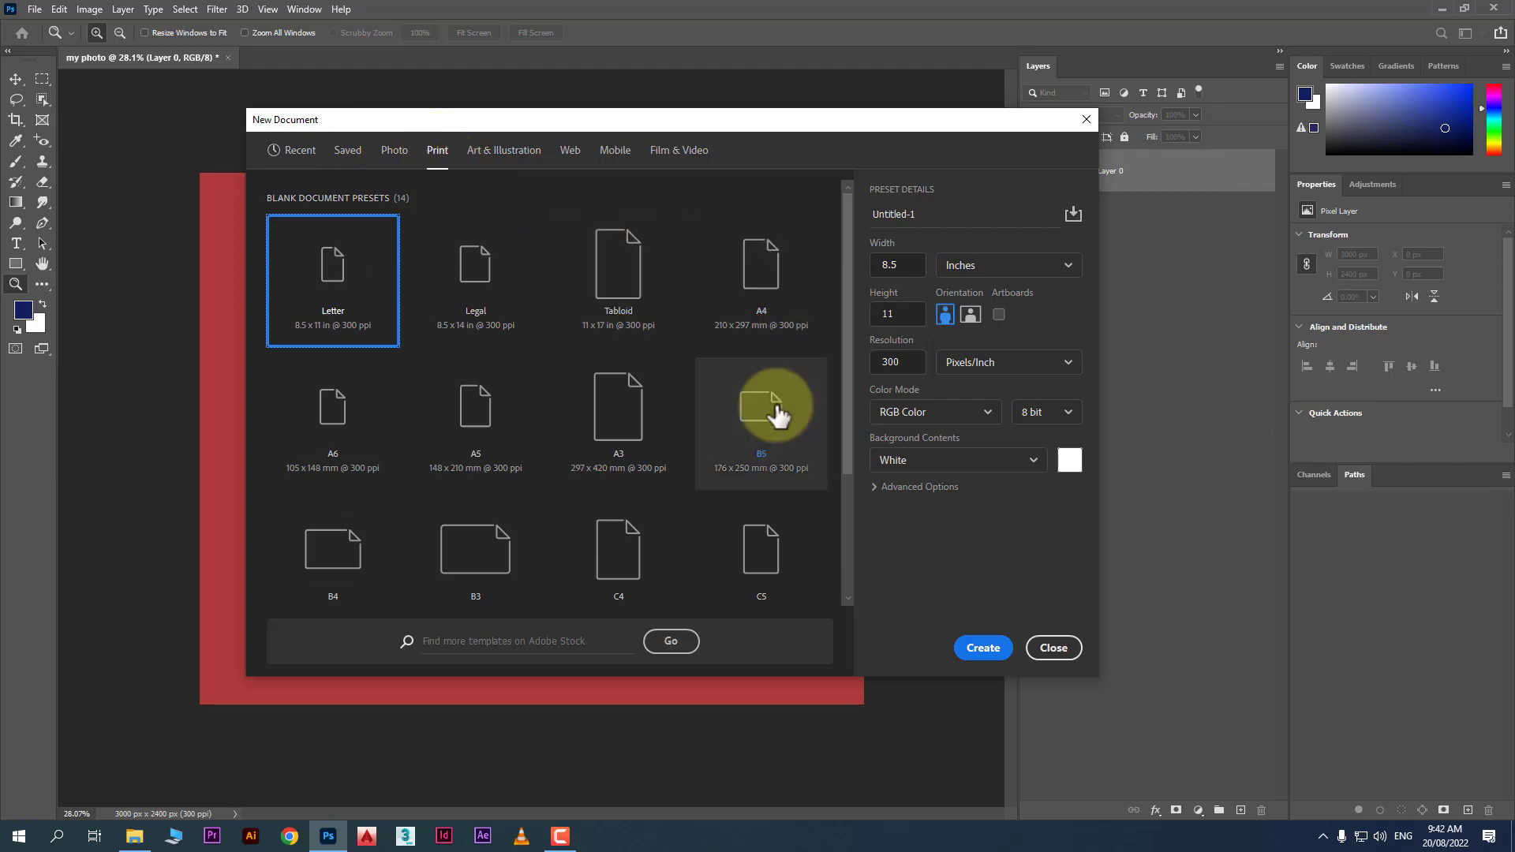
{"action": "left_click", "coordinate": [779, 323]}
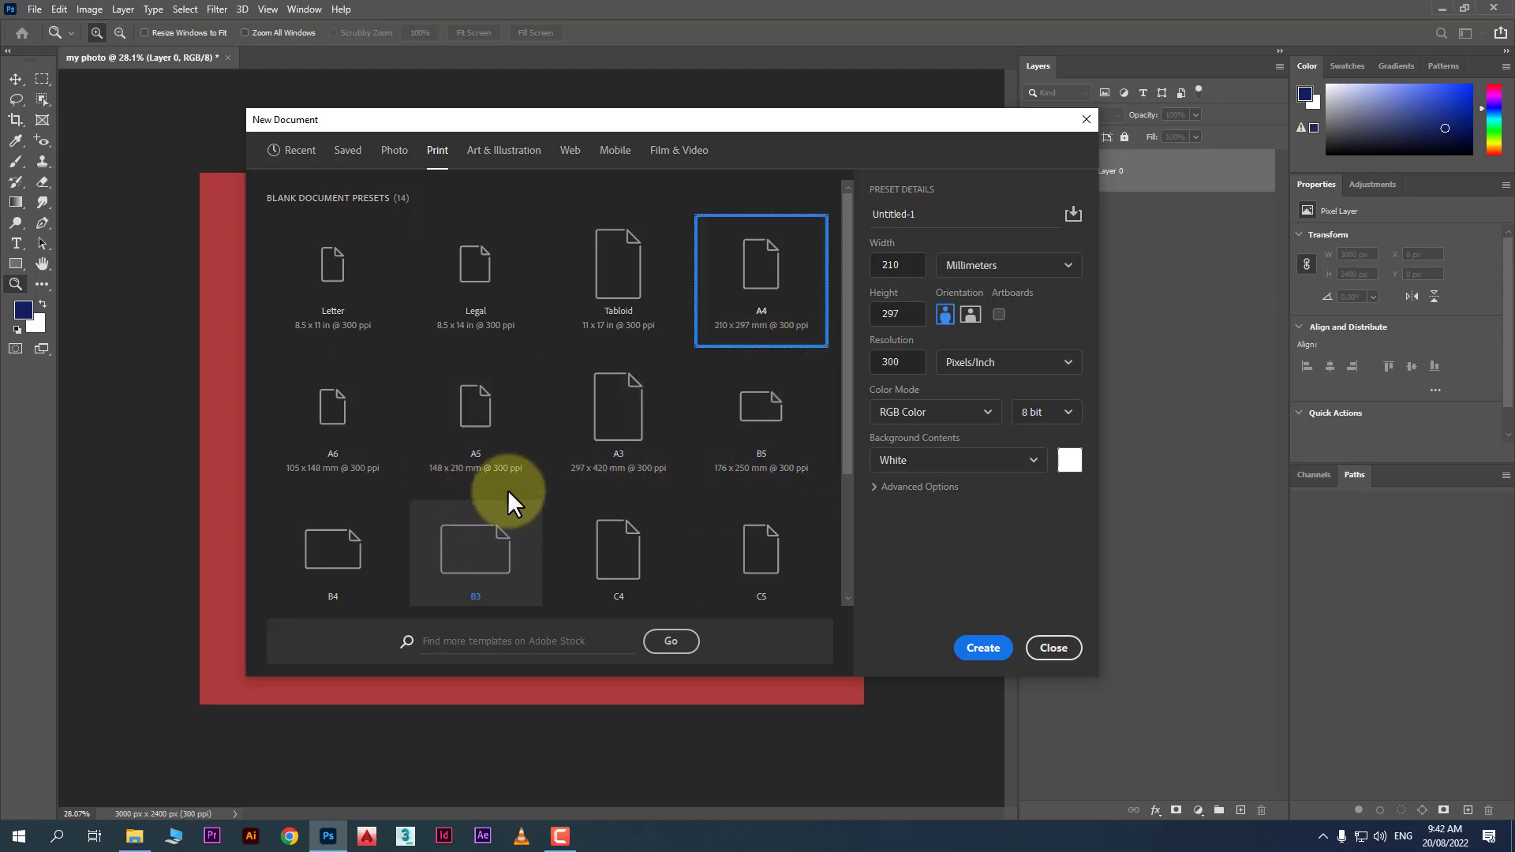
{"action": "scroll", "coordinate": [509, 494], "scroll_direction": "down", "scroll_amount": 1}
{"action": "left_click", "coordinate": [509, 373]}
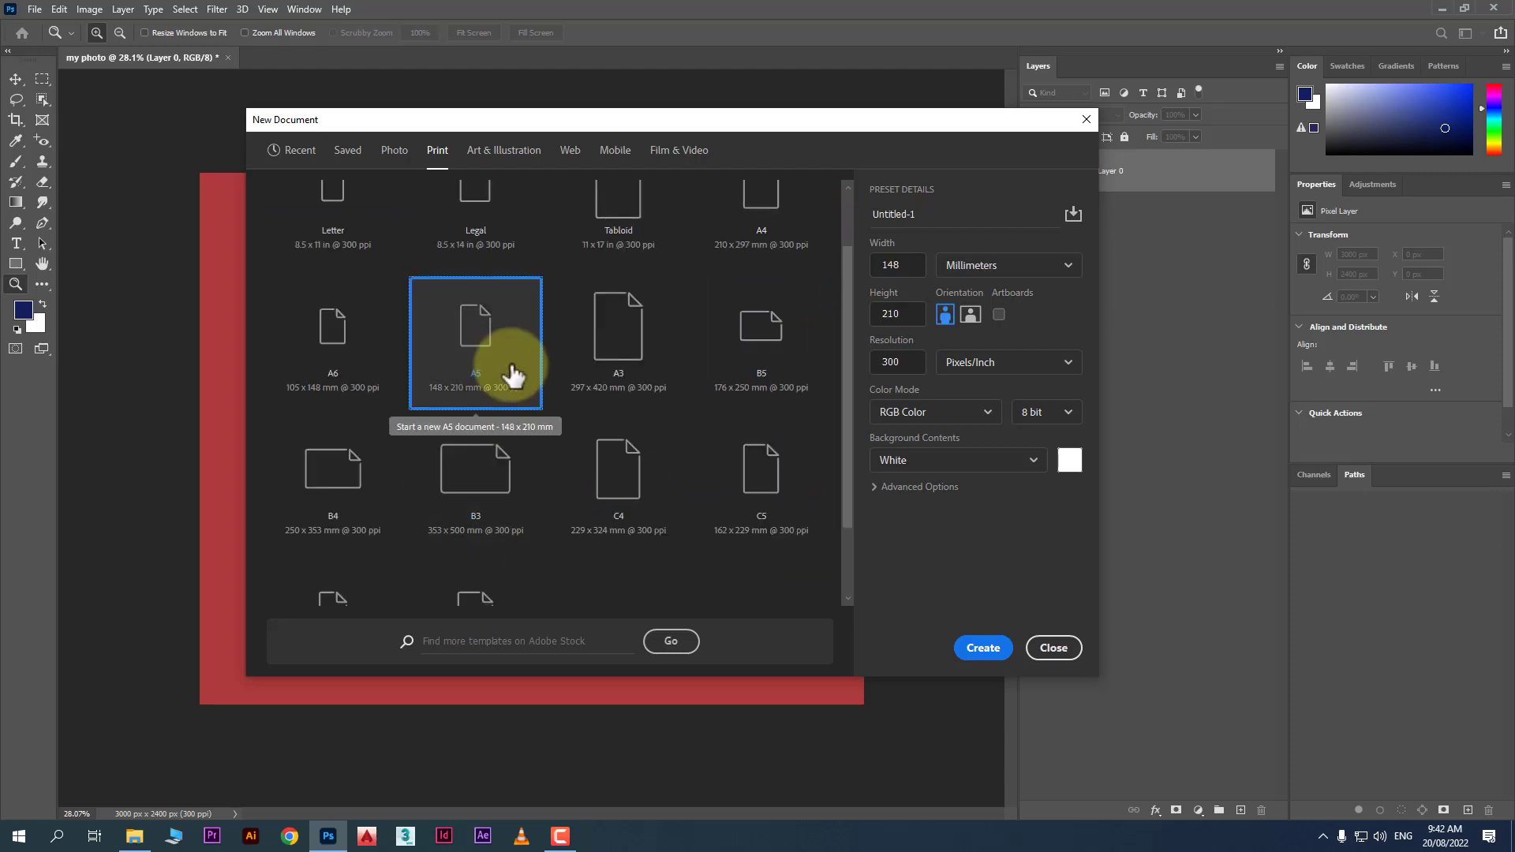
{"action": "scroll", "coordinate": [521, 404], "scroll_direction": "up", "scroll_amount": 1}
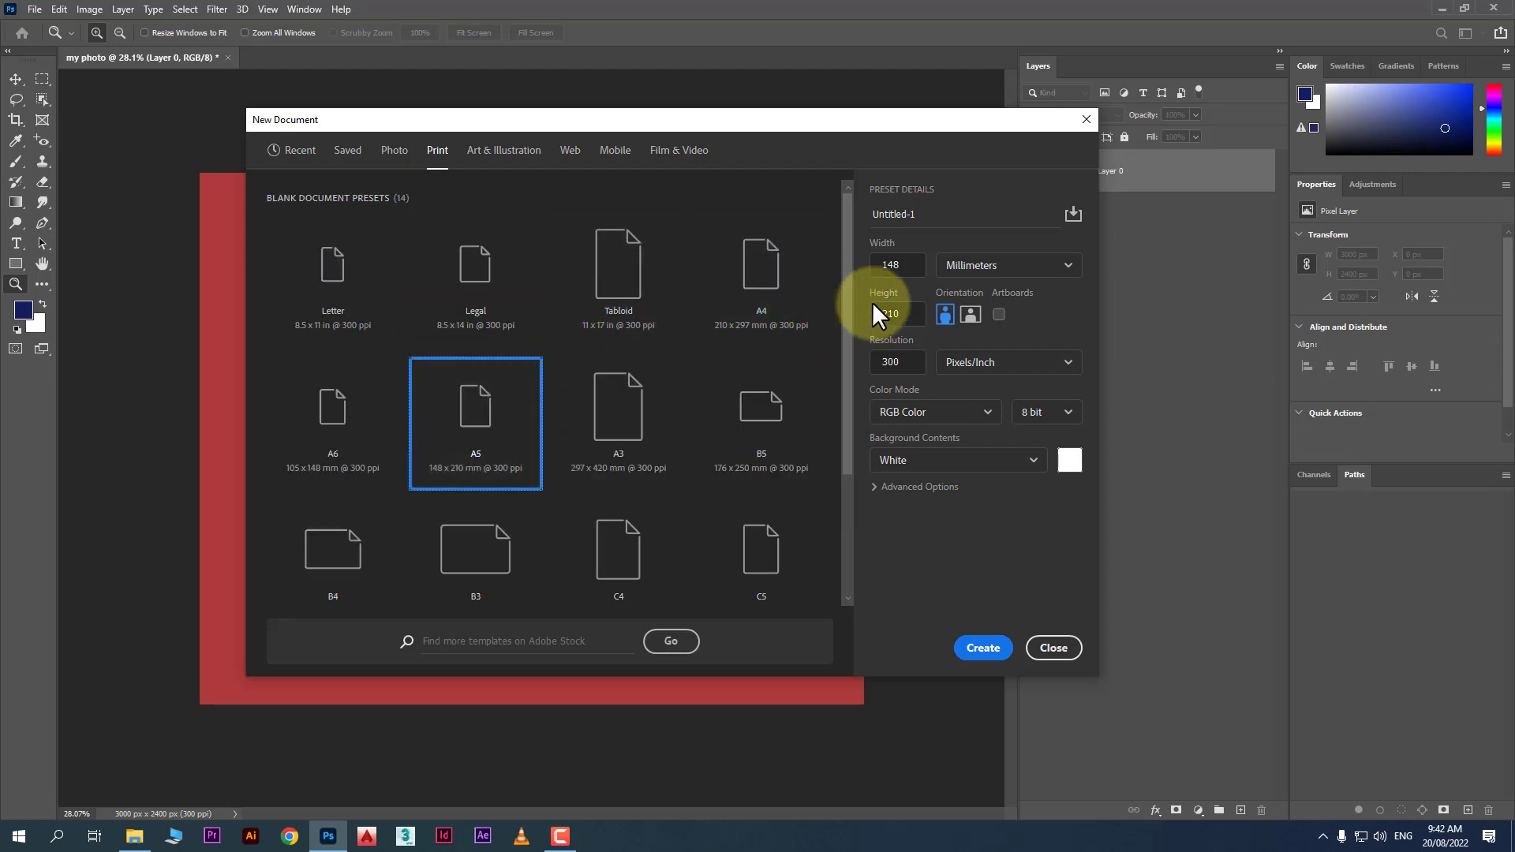
Look through the Art & Illustration presets and select the Web Large preset, 1920 x 1080 px at 72 ppi.
{"action": "left_click", "coordinate": [511, 157]}
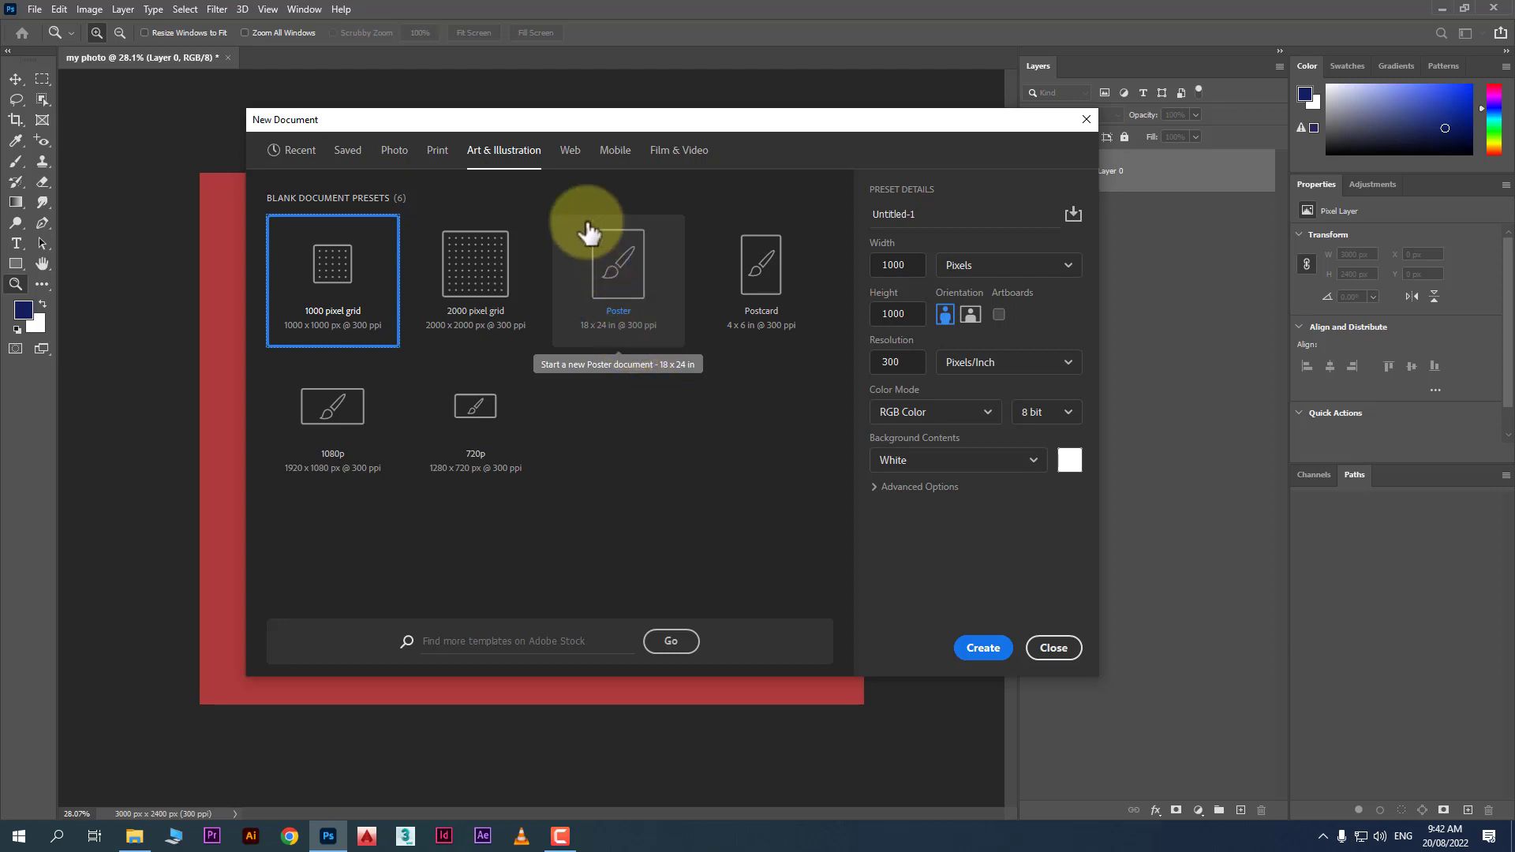
{"action": "left_click", "coordinate": [571, 167]}
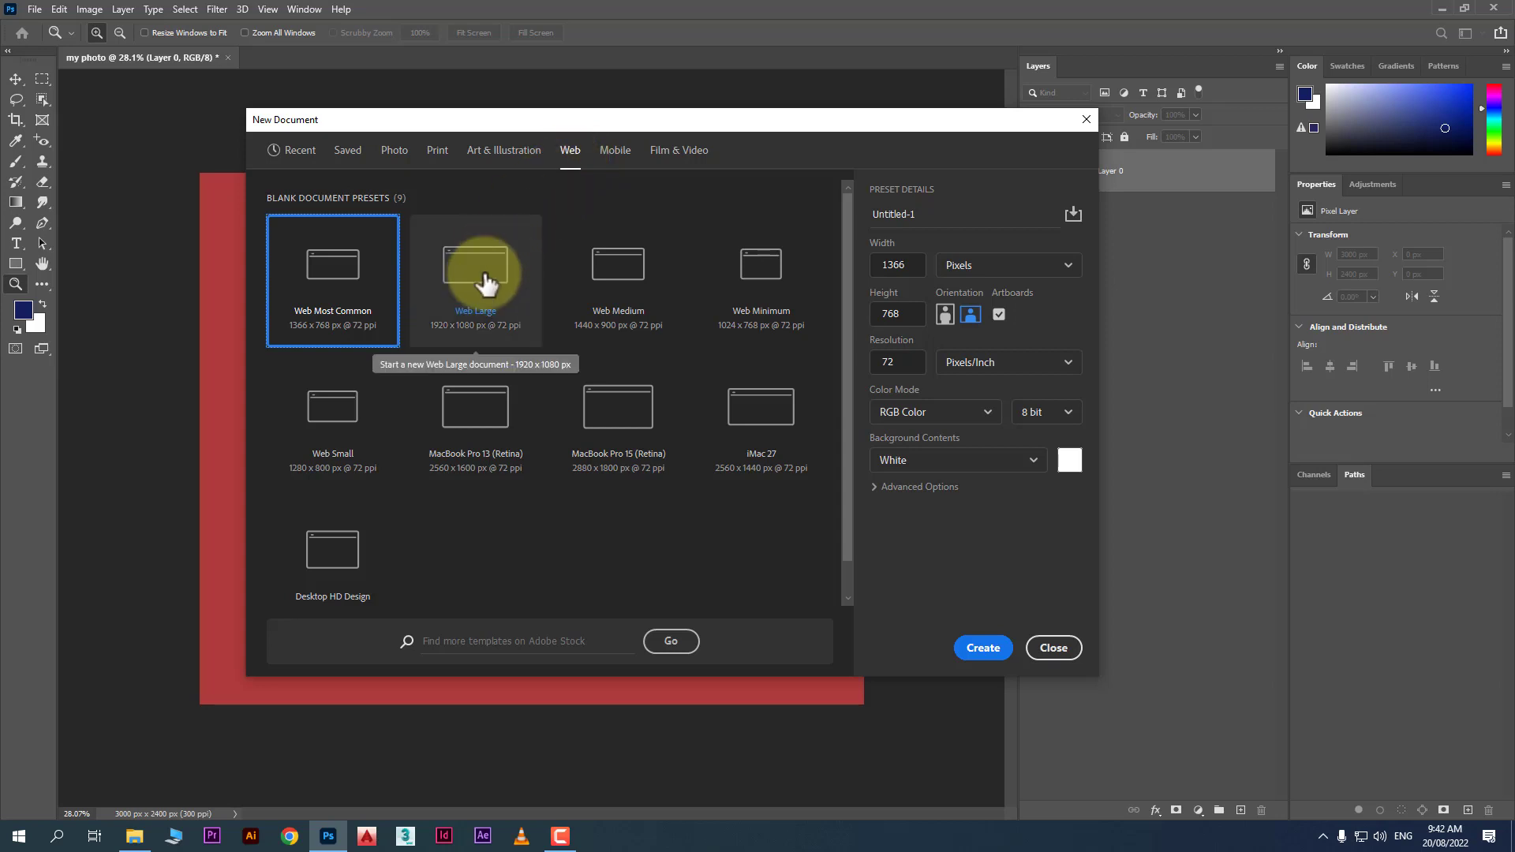
{"action": "left_click", "coordinate": [444, 335]}
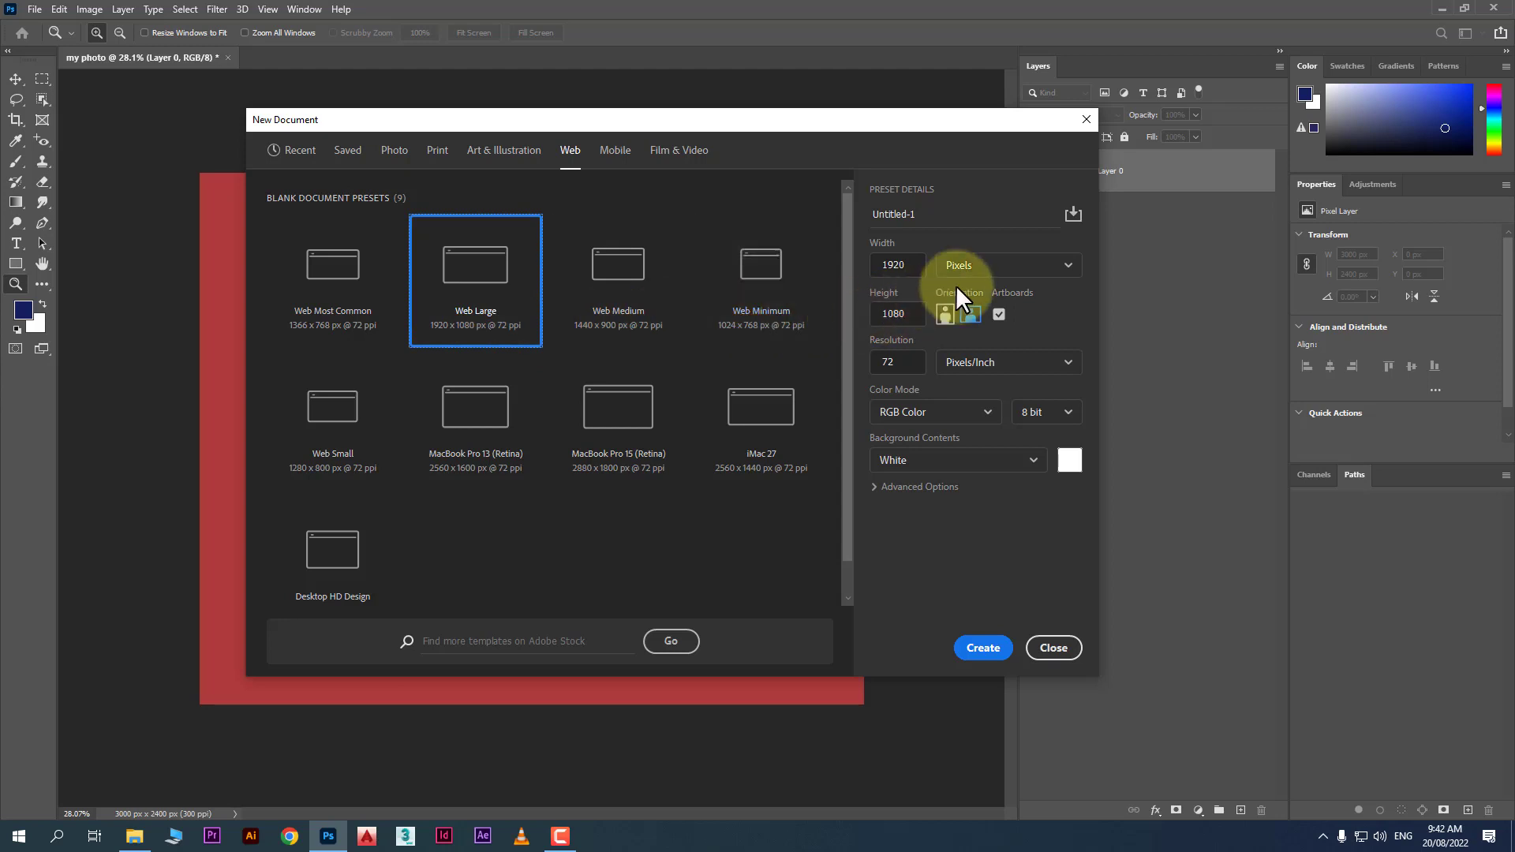
Compare the resolution settings of the Web presets with those of the Print presets in the new-document settings.
{"action": "left_click", "coordinate": [896, 363]}
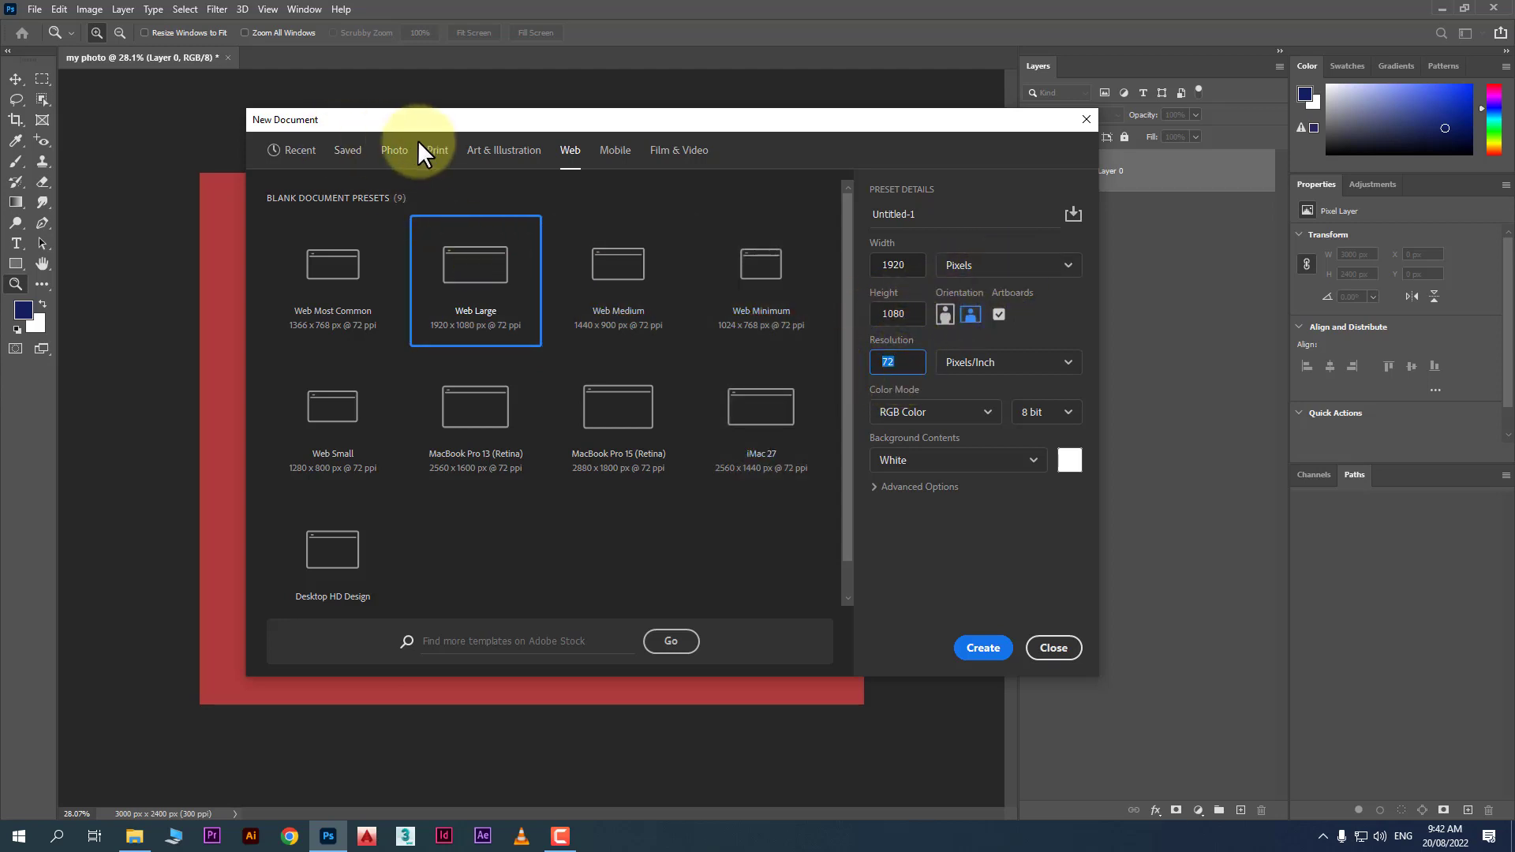
{"action": "left_click", "coordinate": [436, 150]}
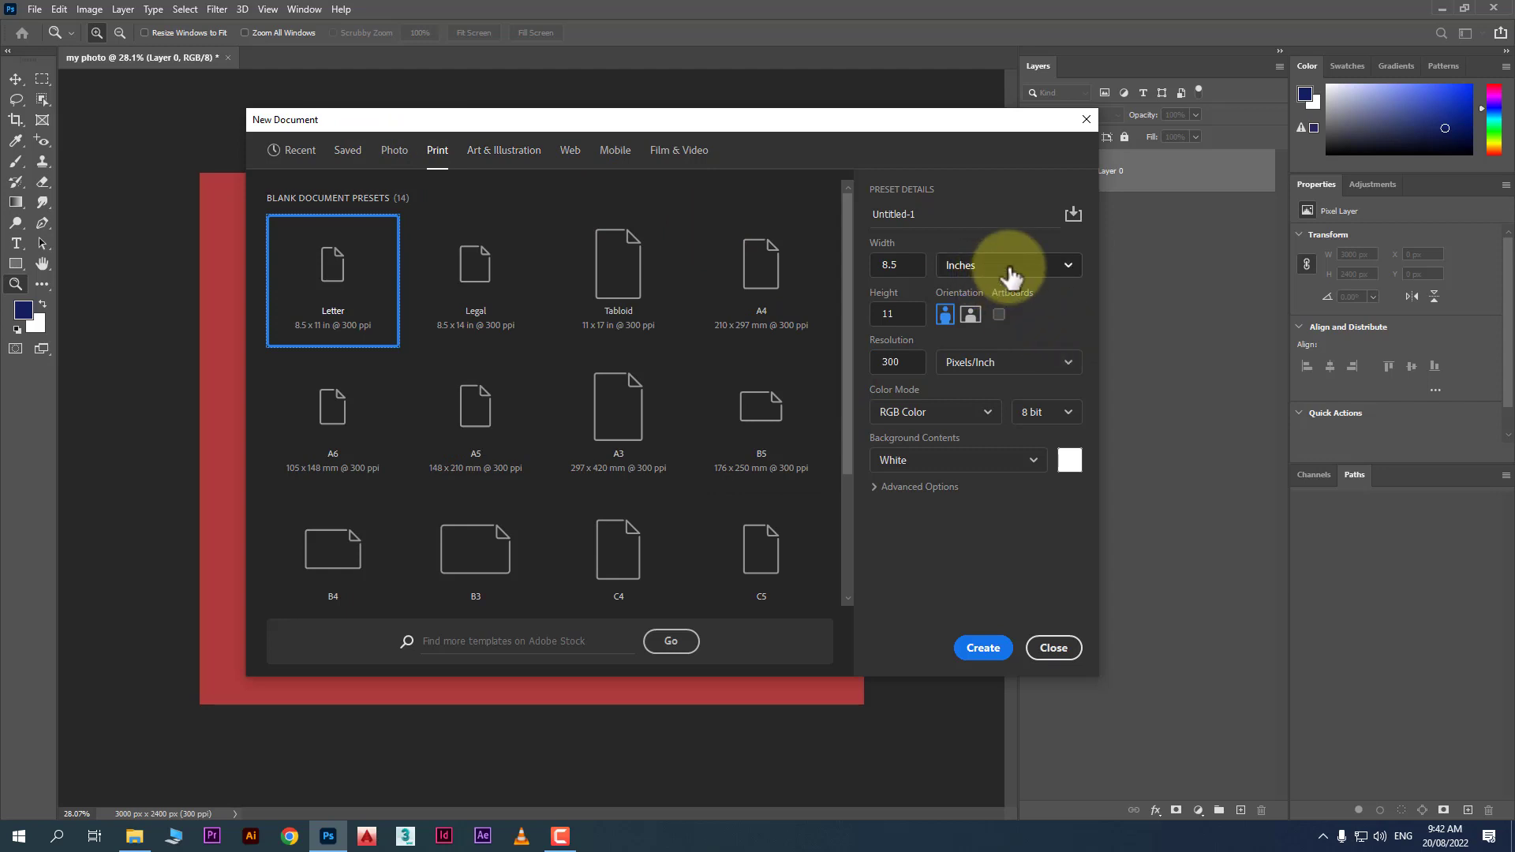
{"action": "left_click", "coordinate": [896, 361]}
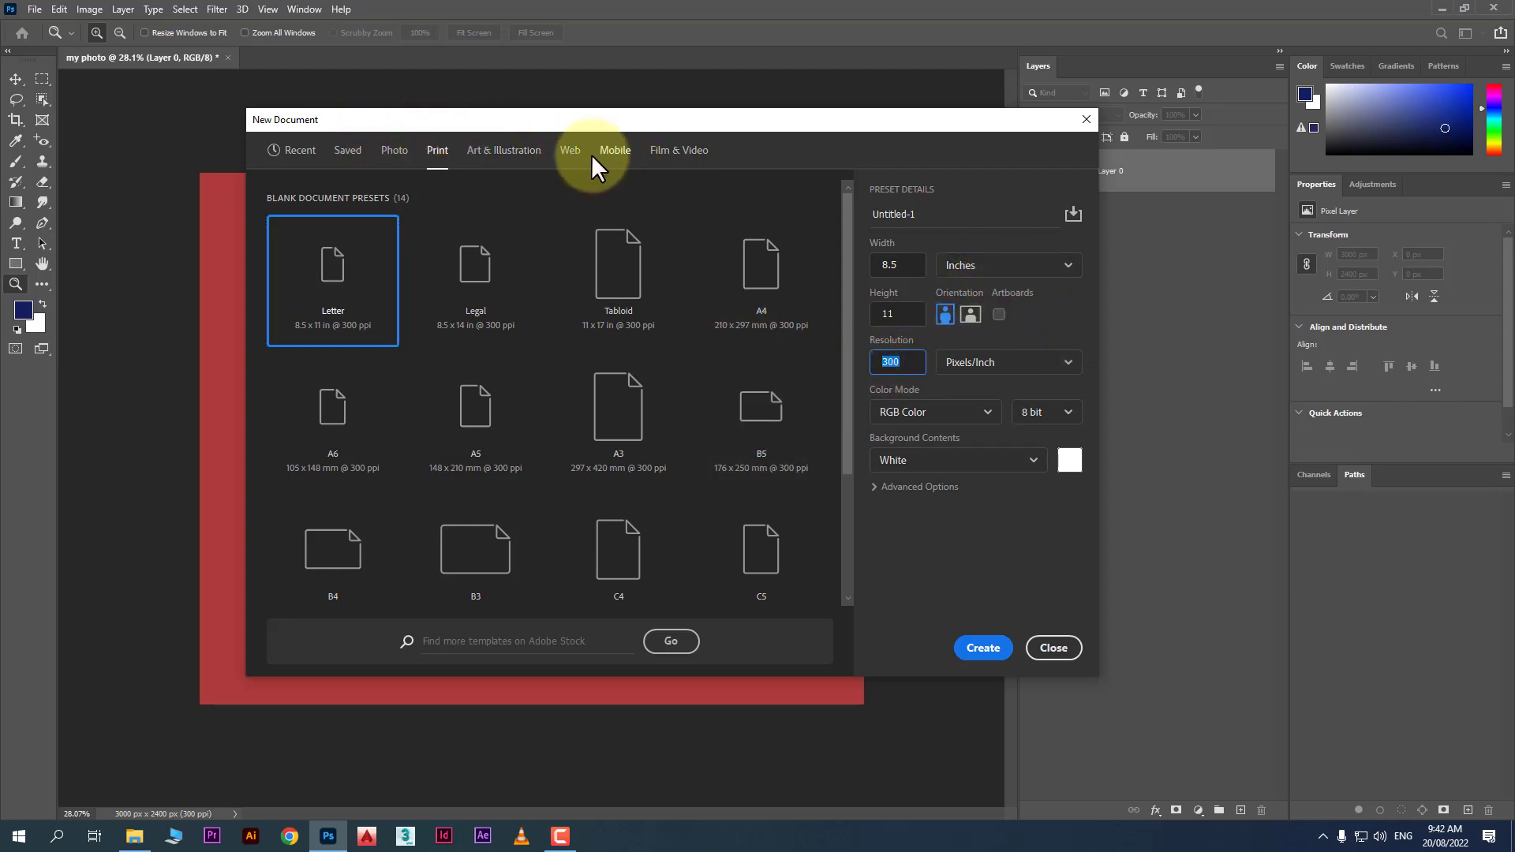
{"action": "left_click", "coordinate": [560, 152]}
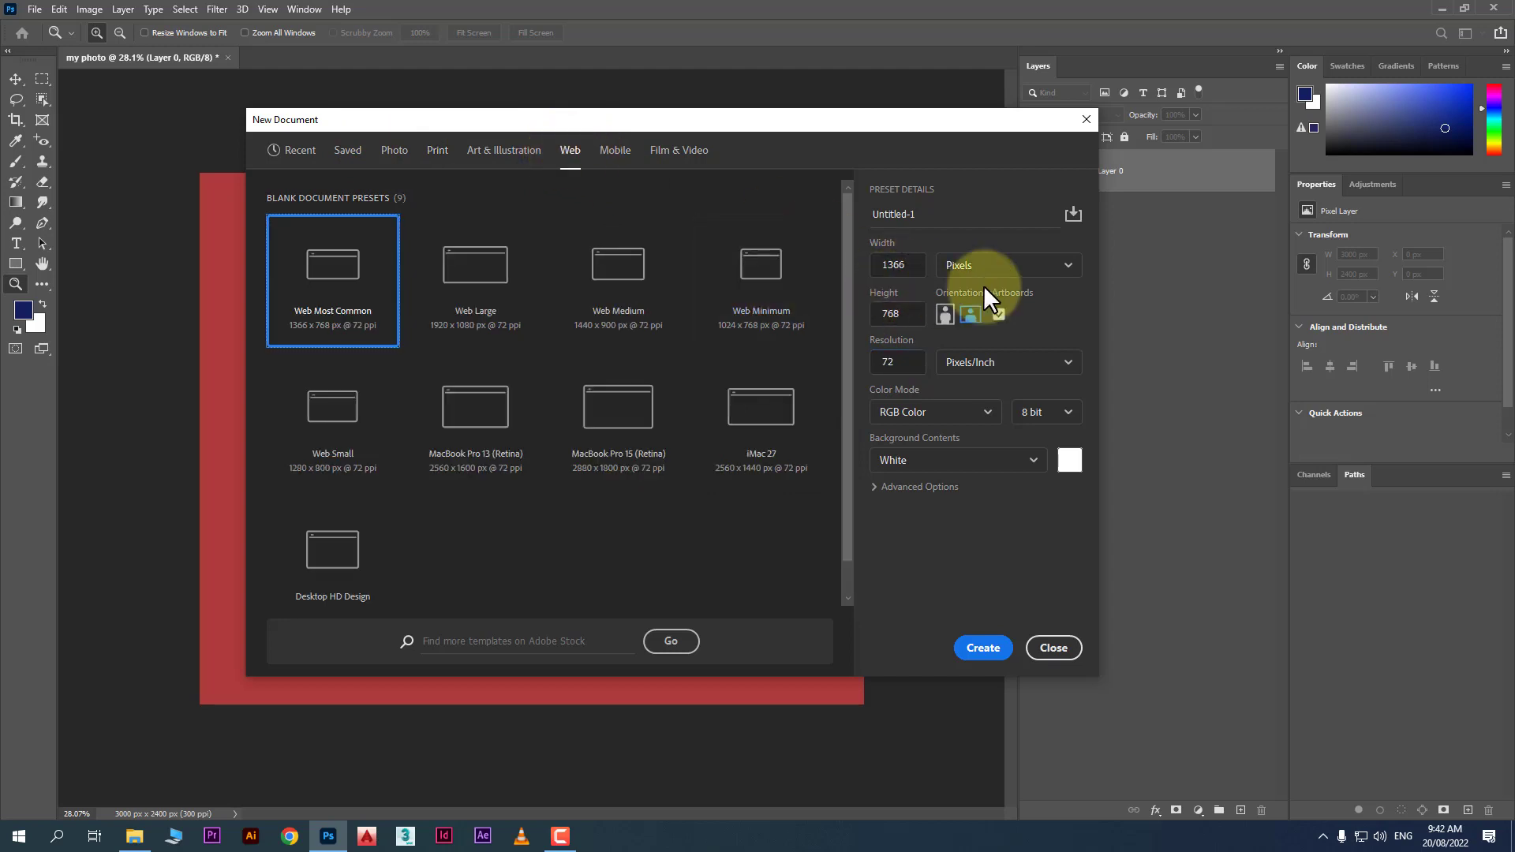
{"action": "left_click", "coordinate": [895, 362]}
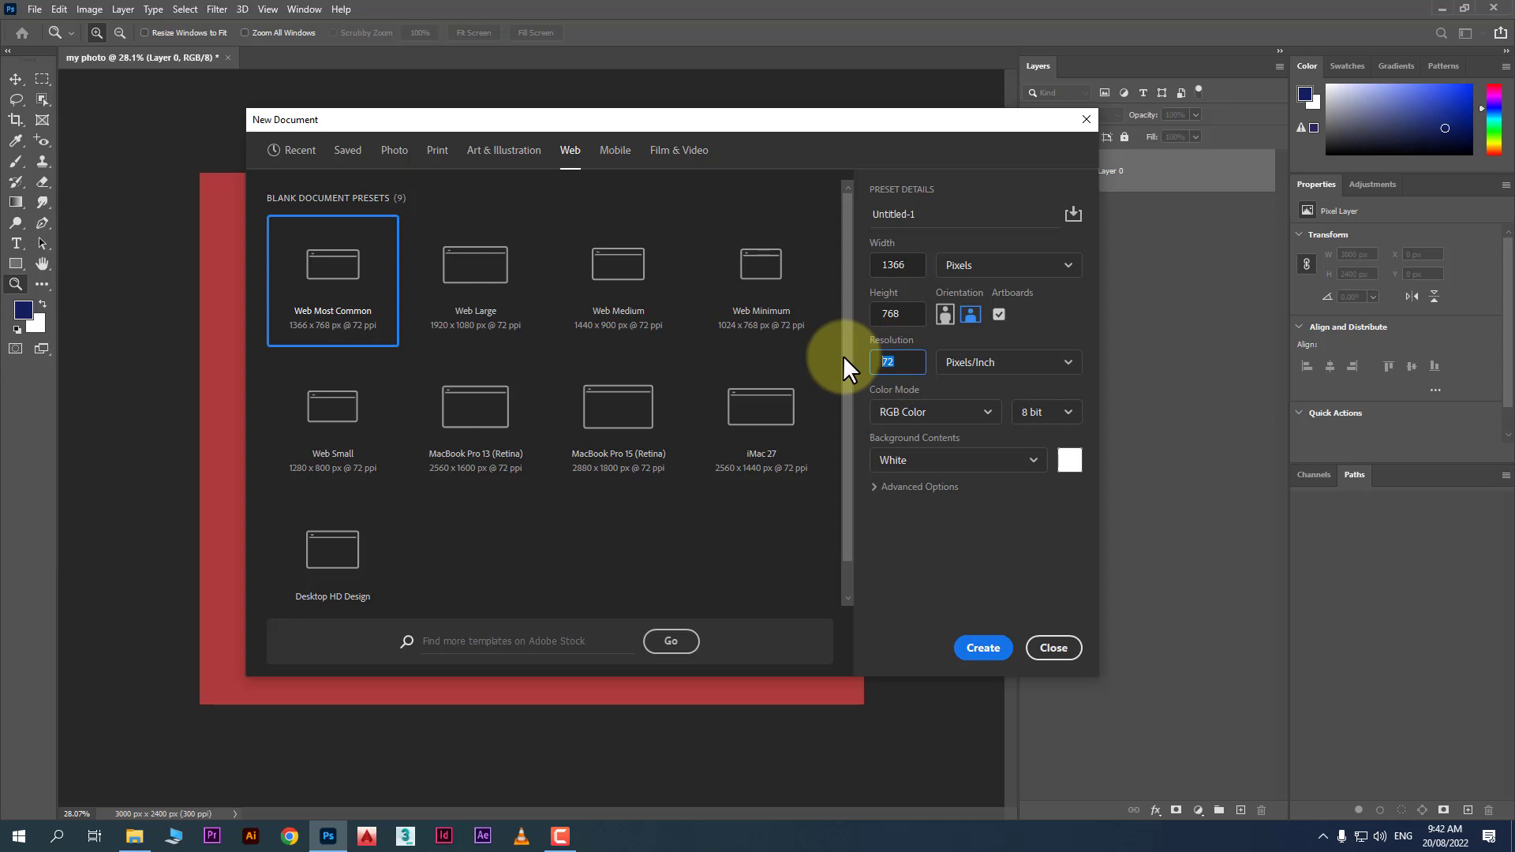
Create a document from the HDTV 1080p film and video preset, 1920 x 1080 px at 72 ppi, keeping it in view.
{"action": "left_click", "coordinate": [675, 158]}
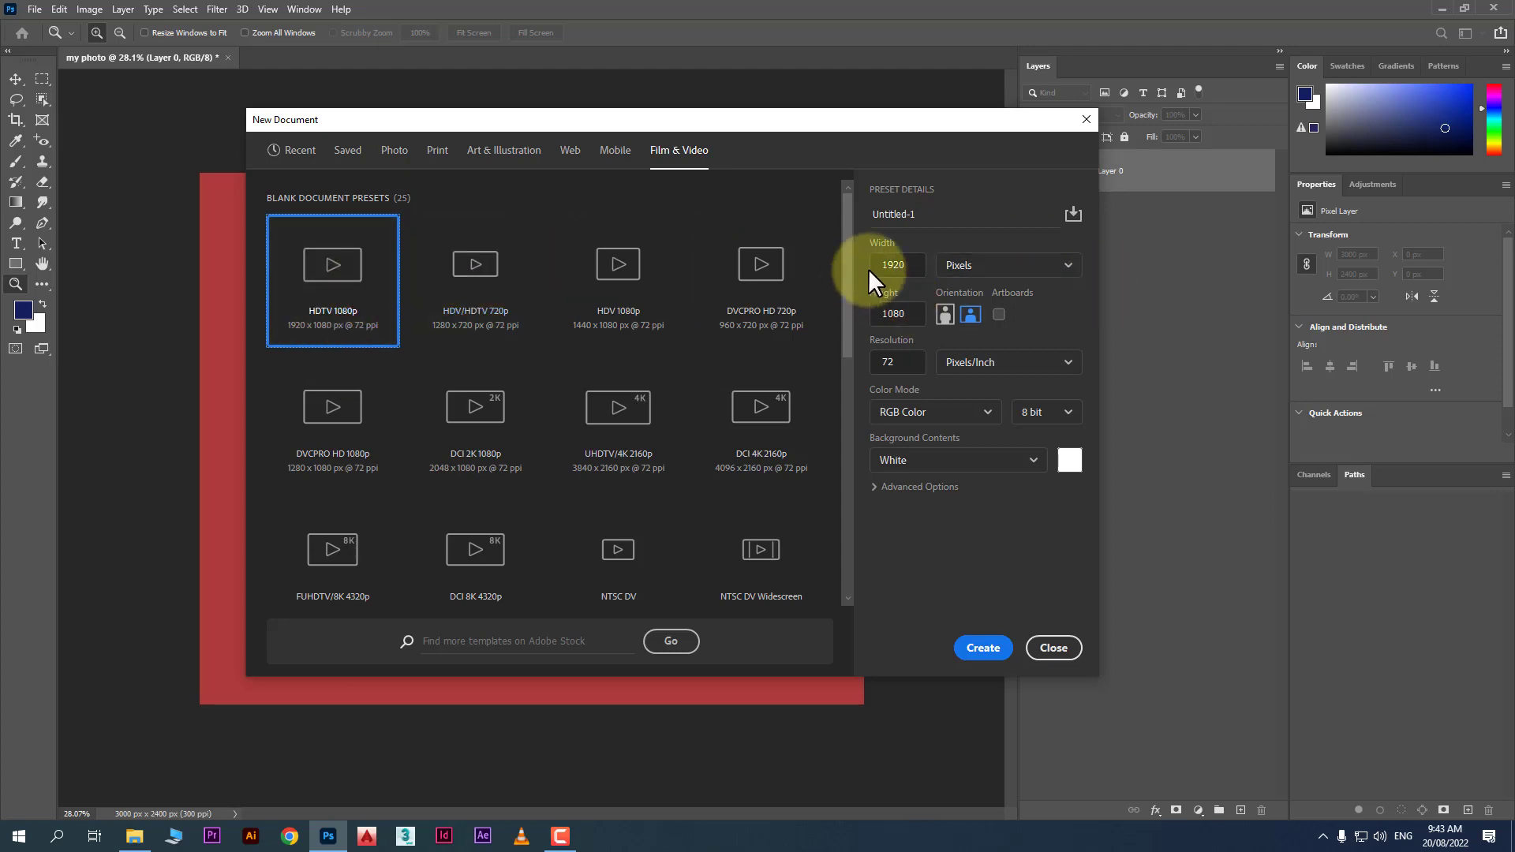
{"action": "left_click", "coordinate": [899, 265]}
{"action": "left_click", "coordinate": [892, 310]}
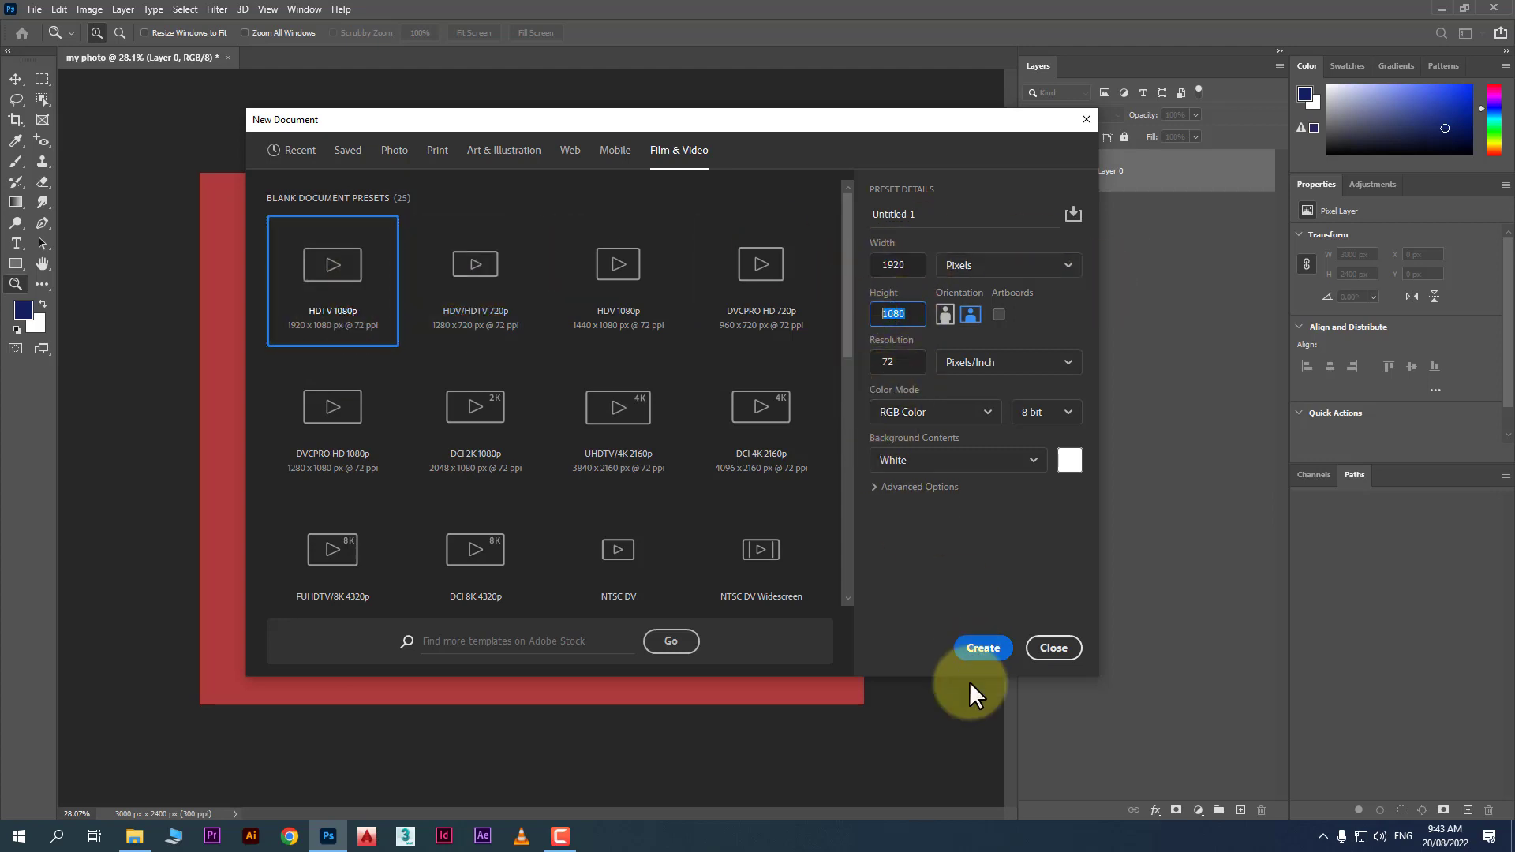
{"action": "left_click", "coordinate": [975, 650]}
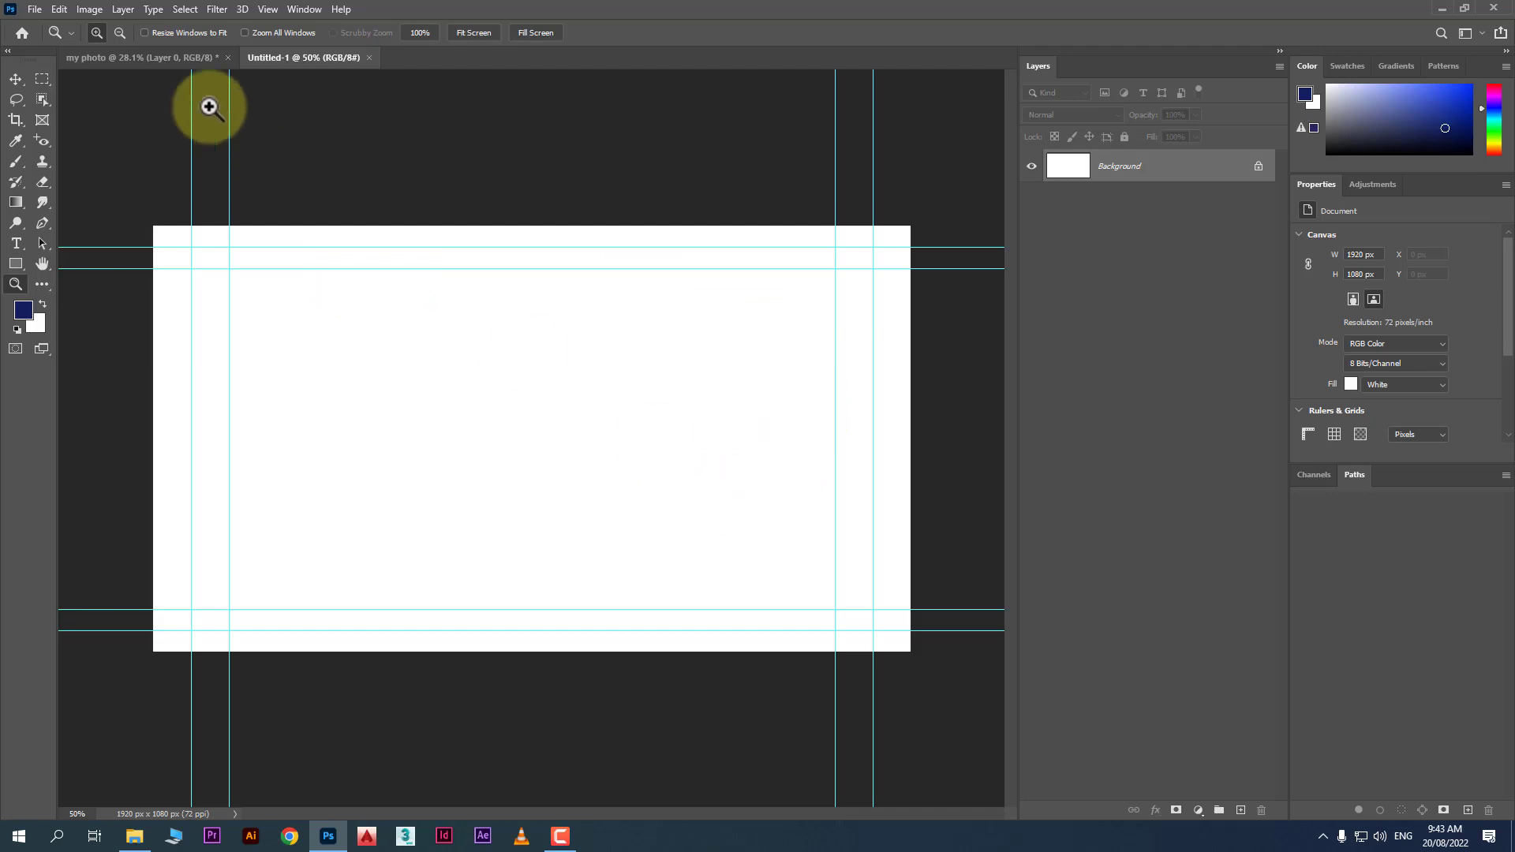
{"action": "left_click", "coordinate": [176, 59]}
{"action": "left_click", "coordinate": [260, 60]}
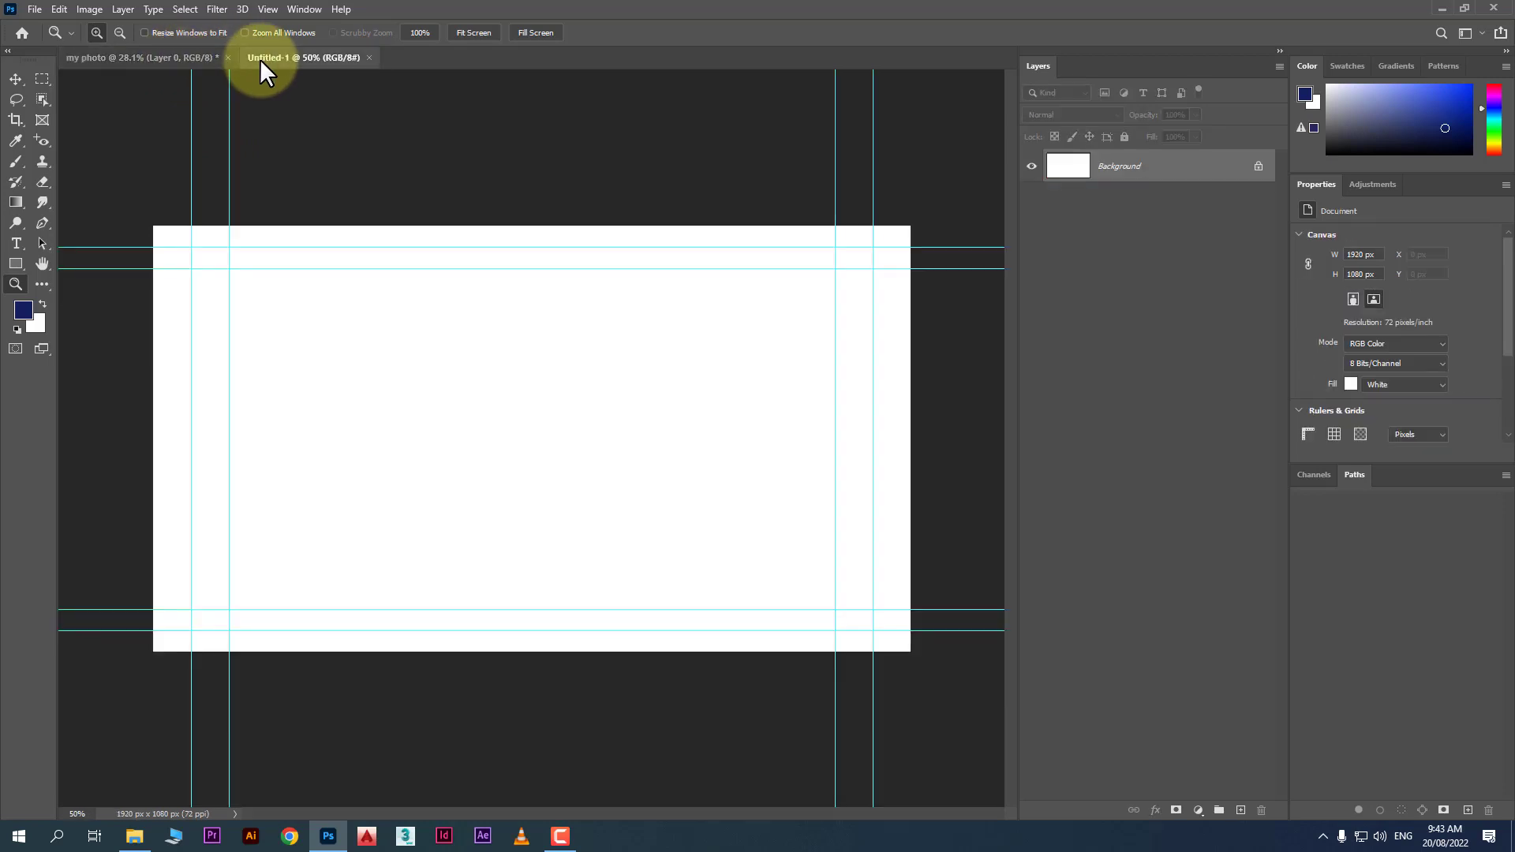
Close the blank Untitled-1 document and the "my photo" document, discarding the unsaved changes.
{"action": "left_click", "coordinate": [34, 9]}
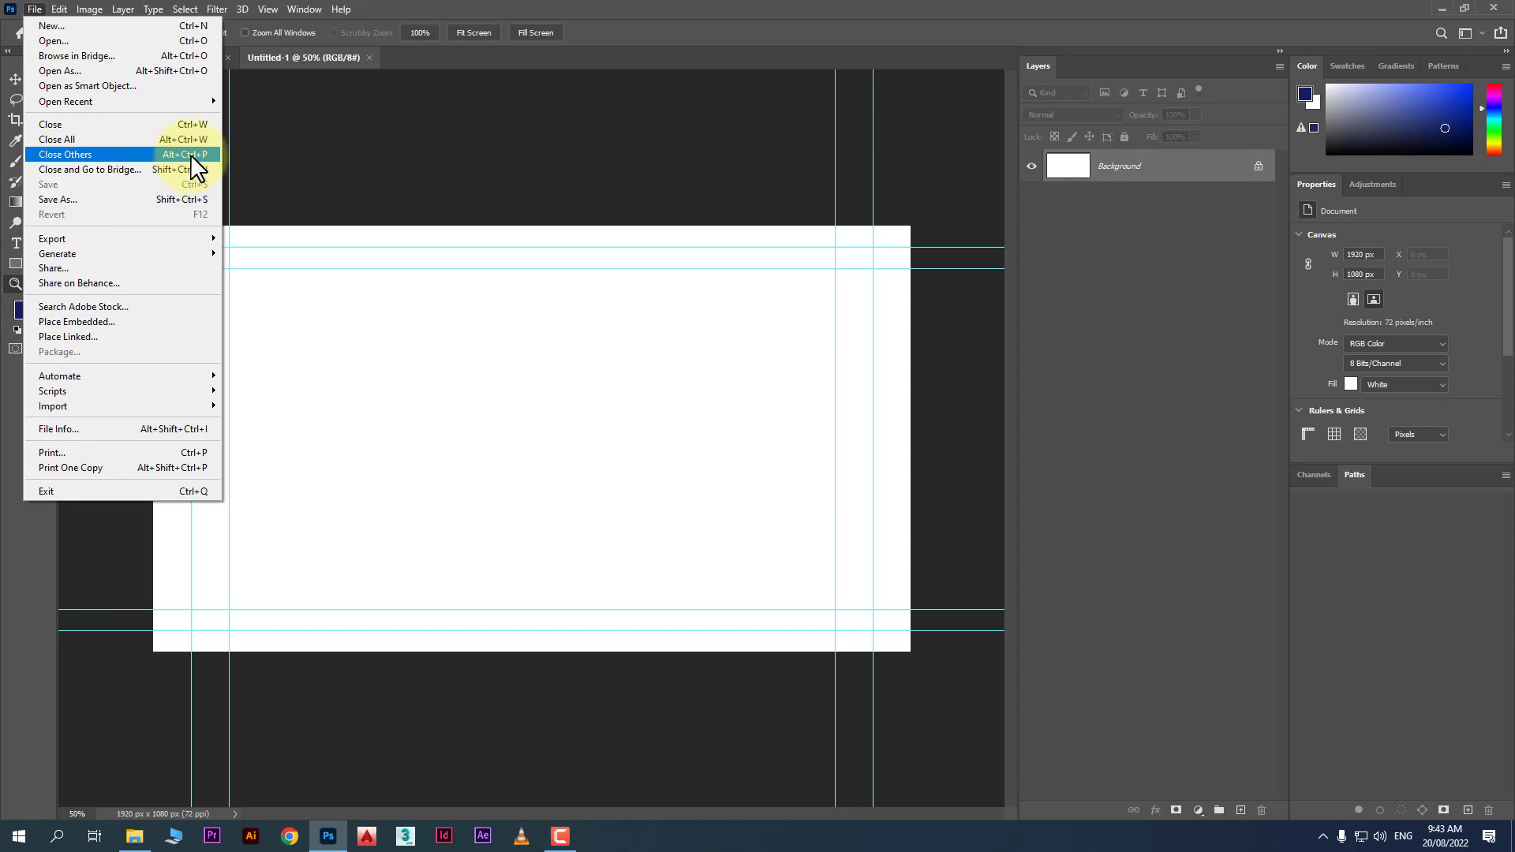
{"action": "left_click", "coordinate": [187, 124]}
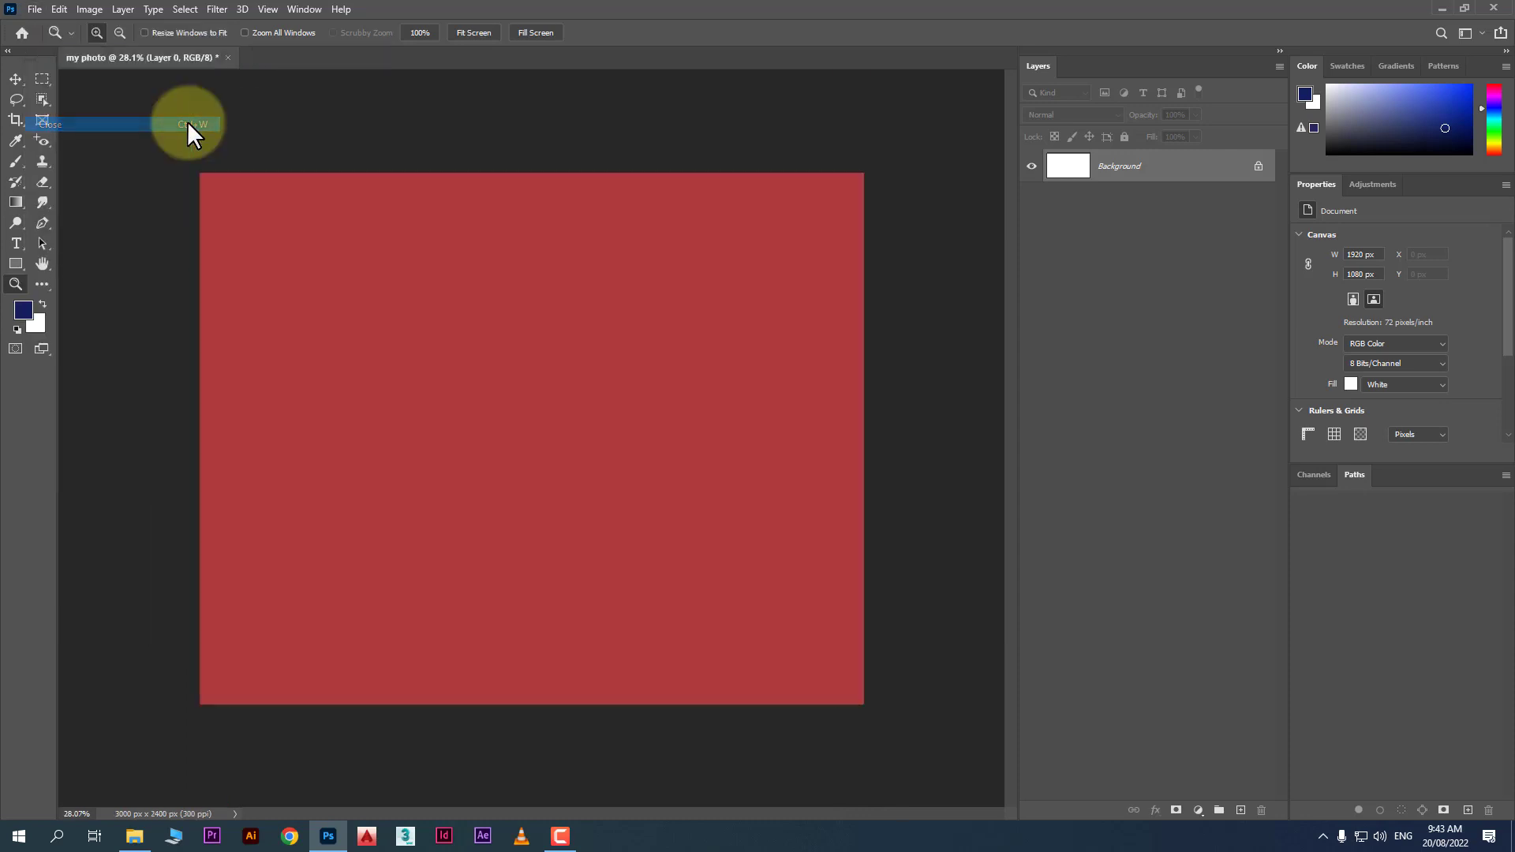
{"action": "right_click", "coordinate": [116, 59]}
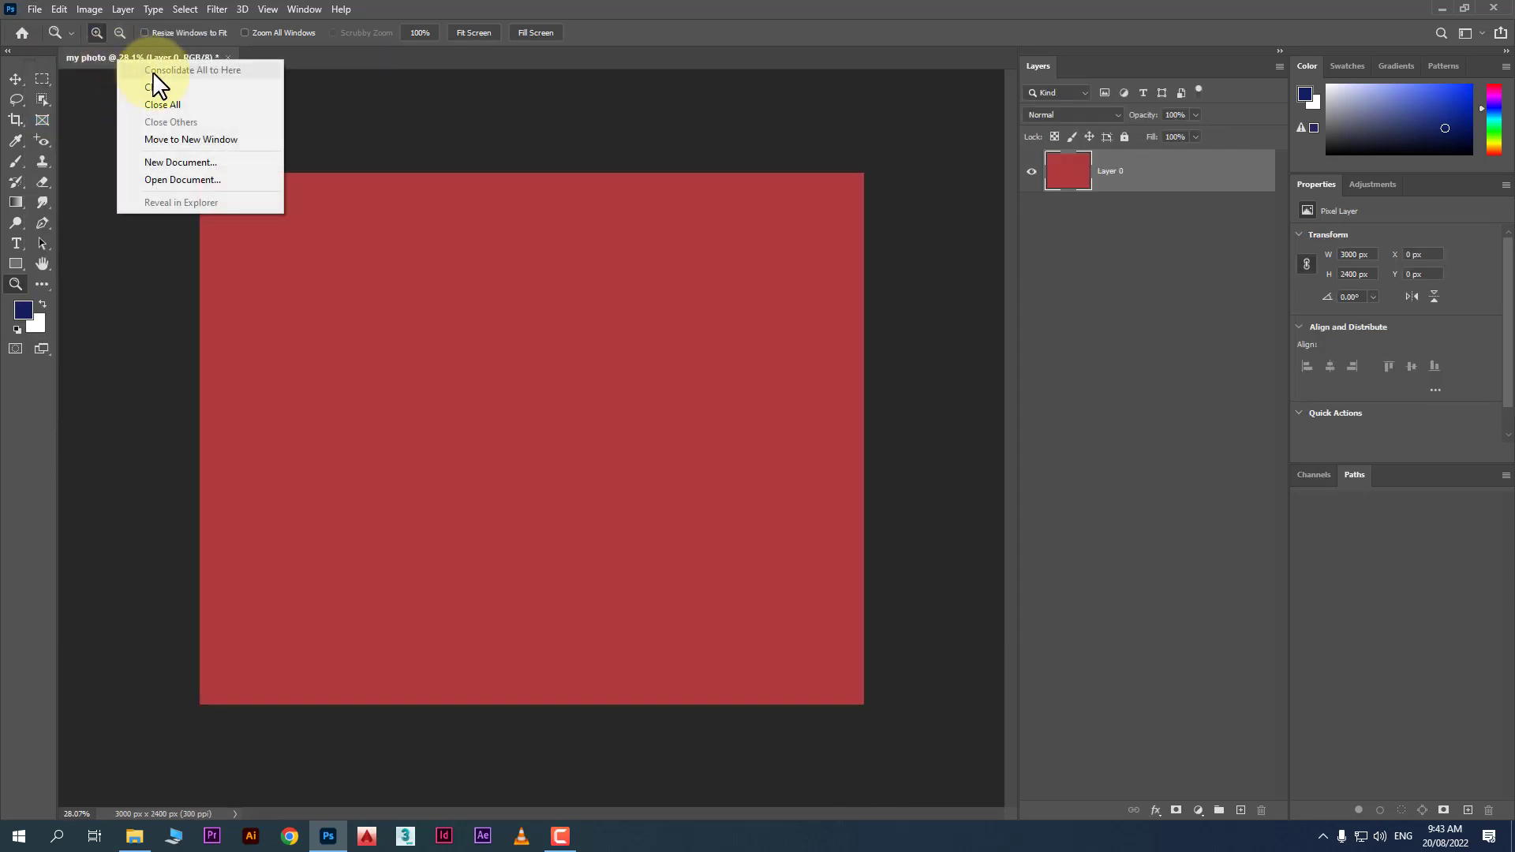
{"action": "left_click", "coordinate": [173, 84]}
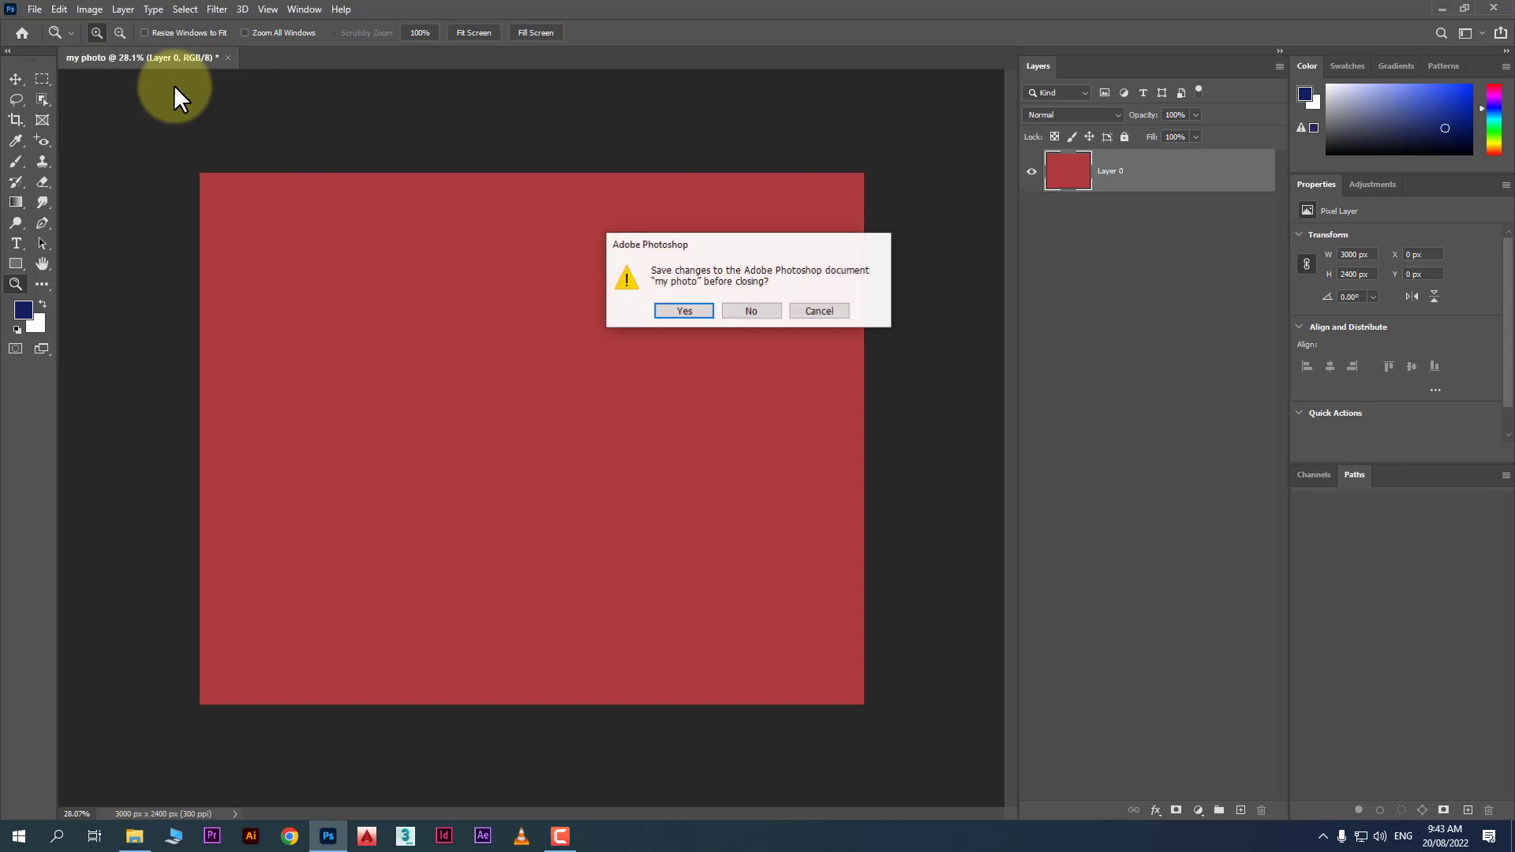
{"action": "left_click", "coordinate": [755, 311]}
Create a new document from the A5 print preset, 148 x 210 mm at 300 ppi.
{"action": "left_click", "coordinate": [48, 179]}
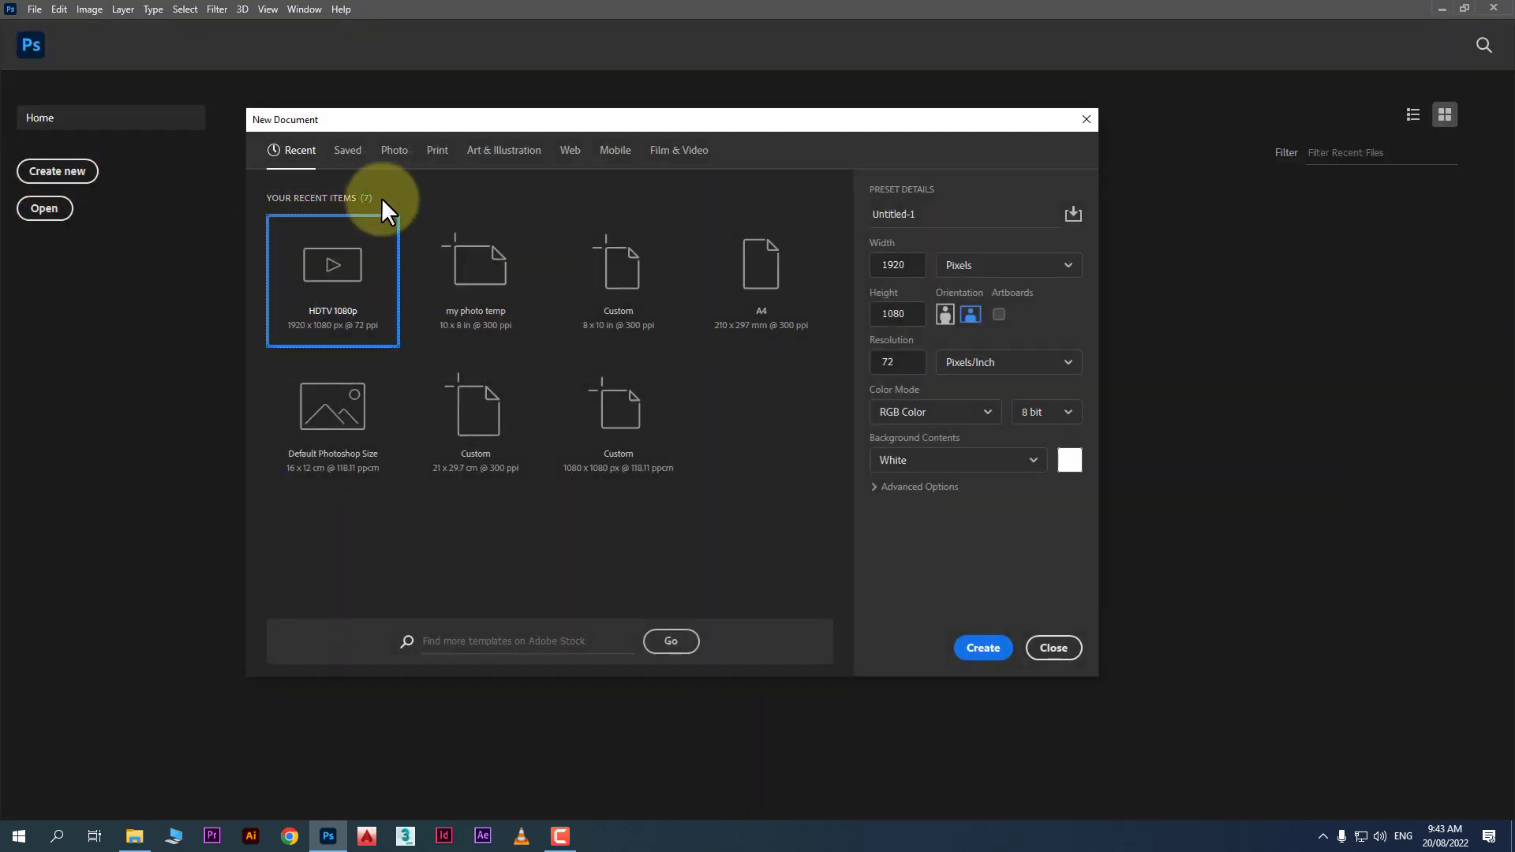
{"action": "left_click", "coordinate": [443, 155]}
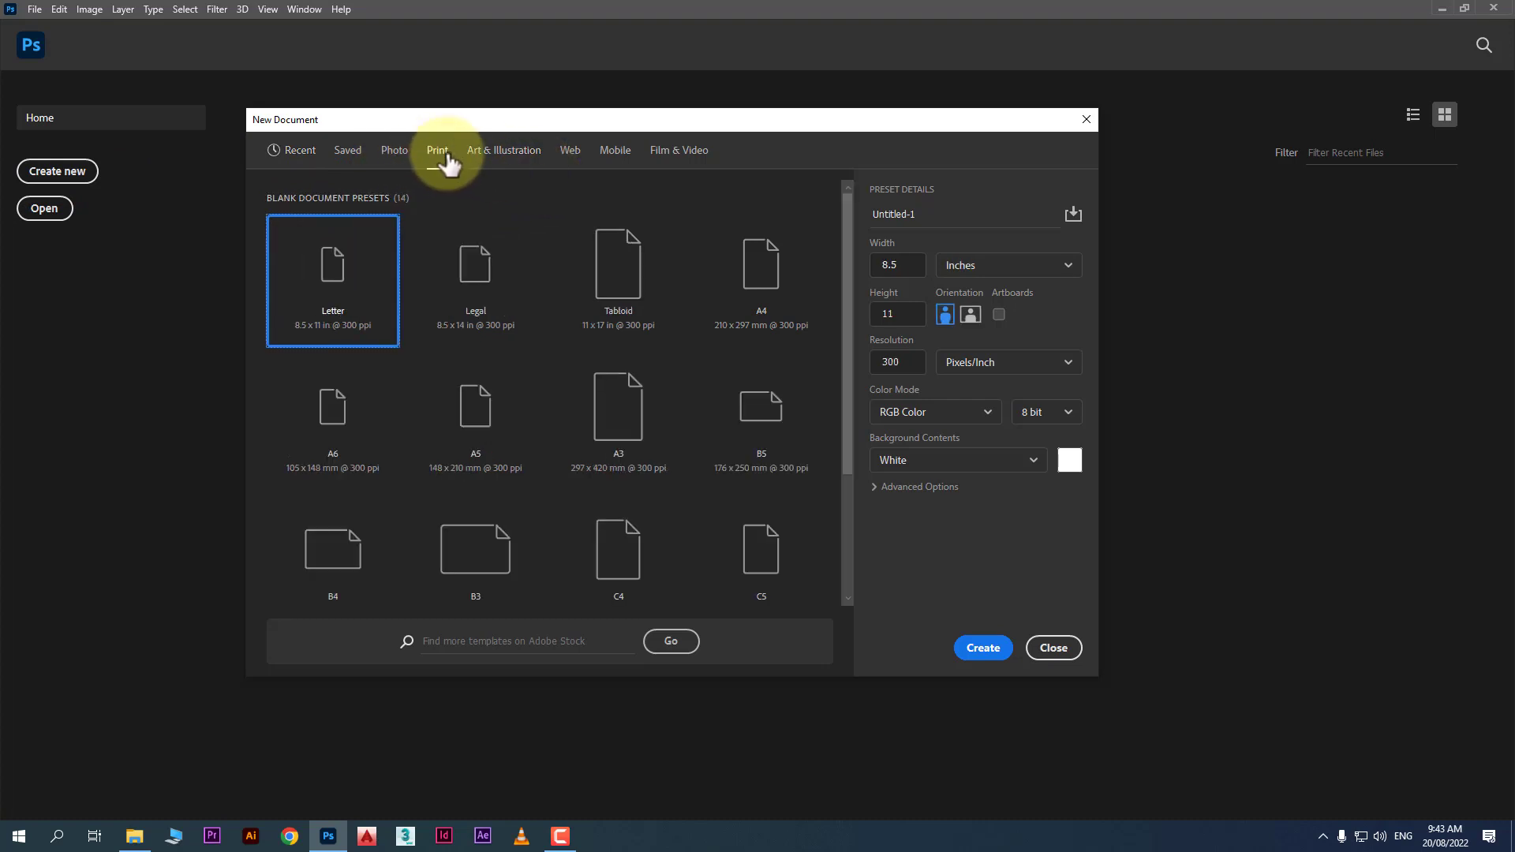
{"action": "left_click", "coordinate": [513, 446]}
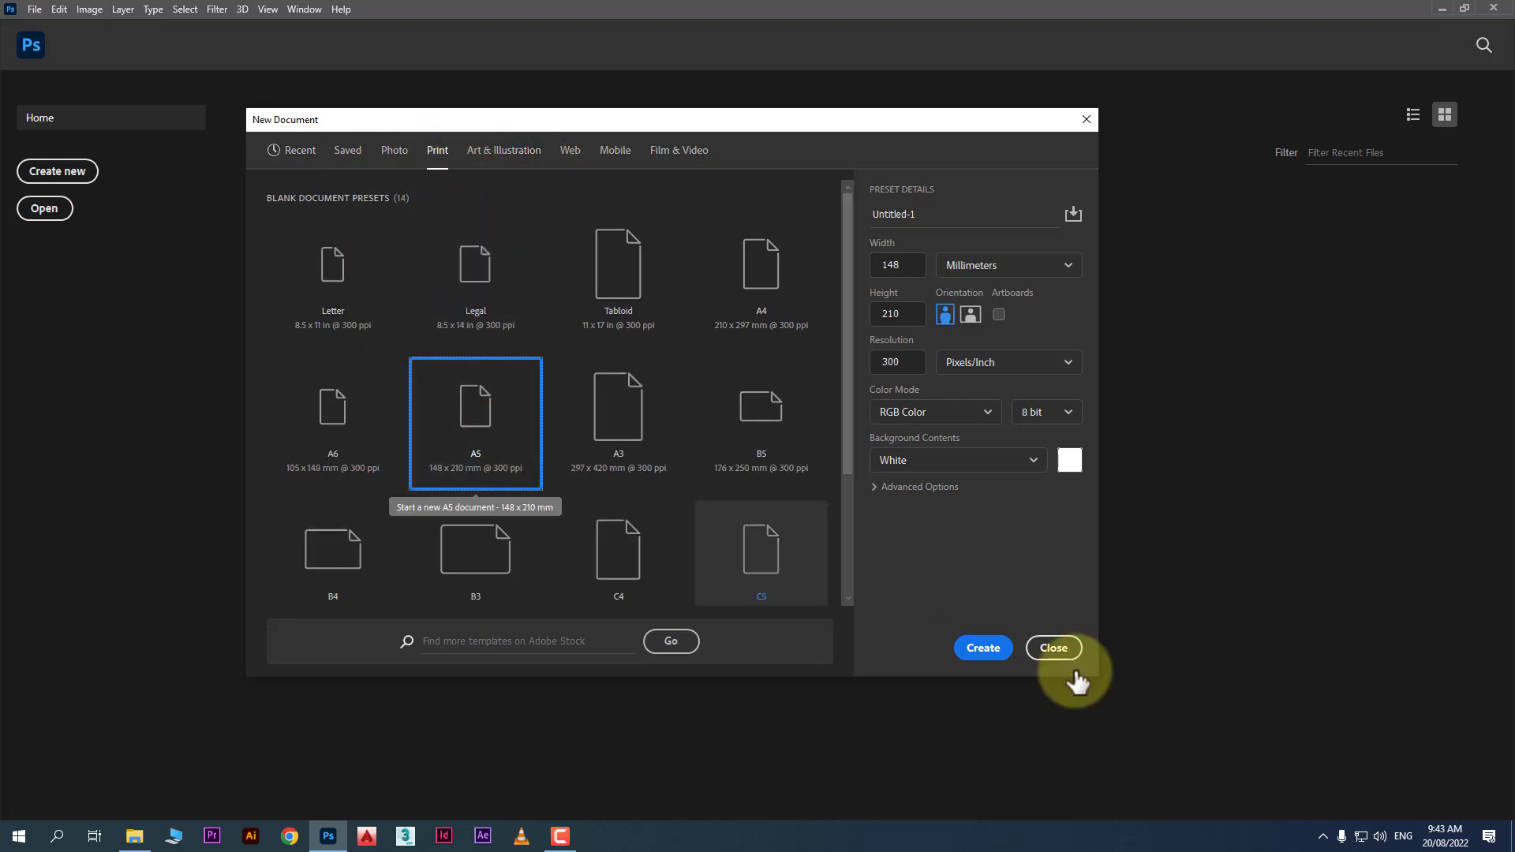
{"action": "left_click", "coordinate": [986, 651]}
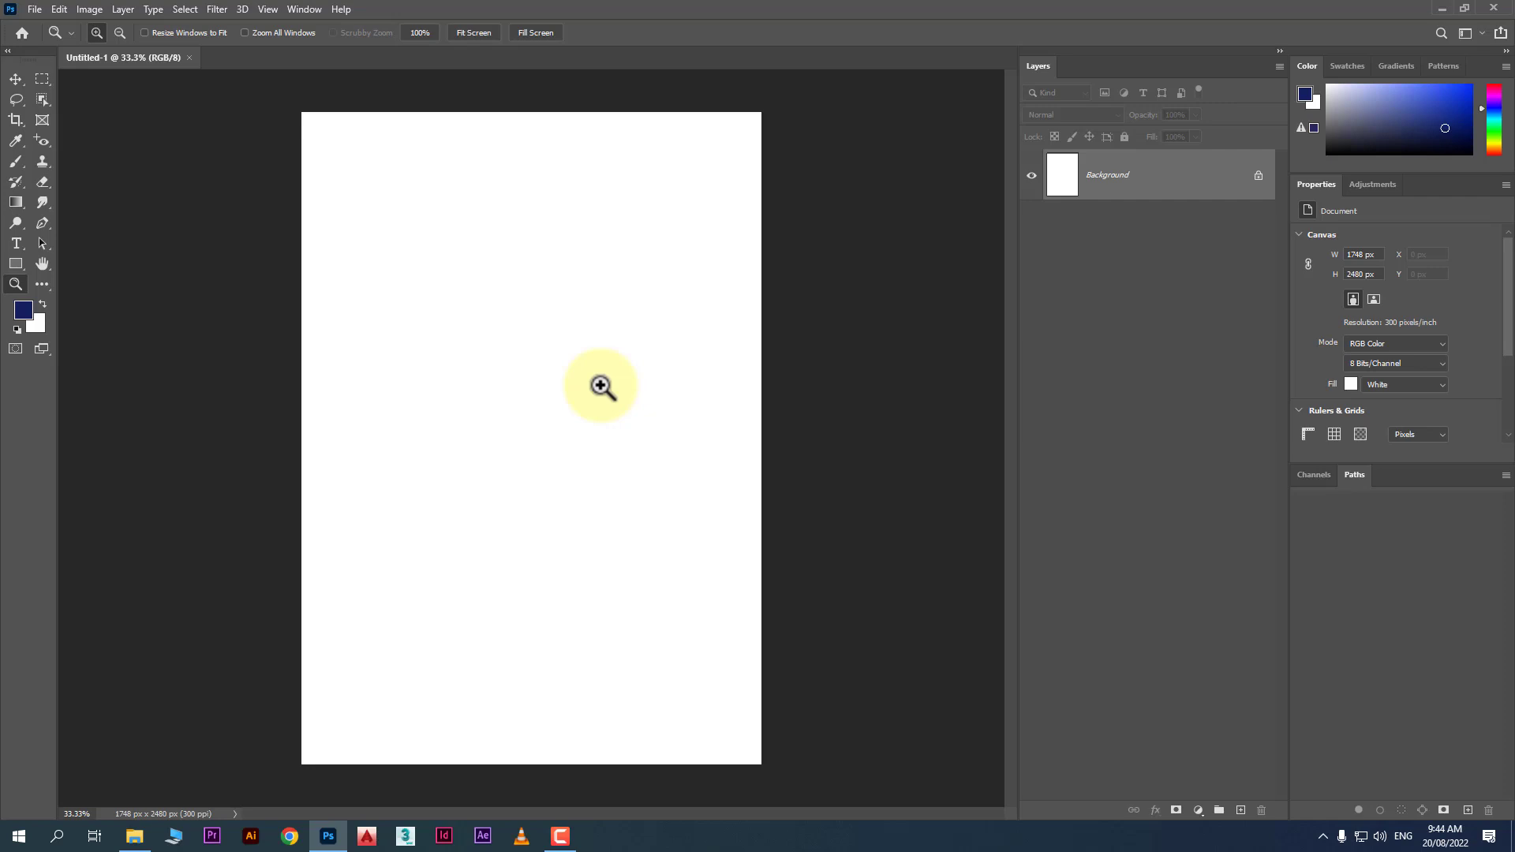
Open the photo _MG_3207 from the "formated" folder inside 01-07-2022.
{"action": "left_click", "coordinate": [36, 9]}
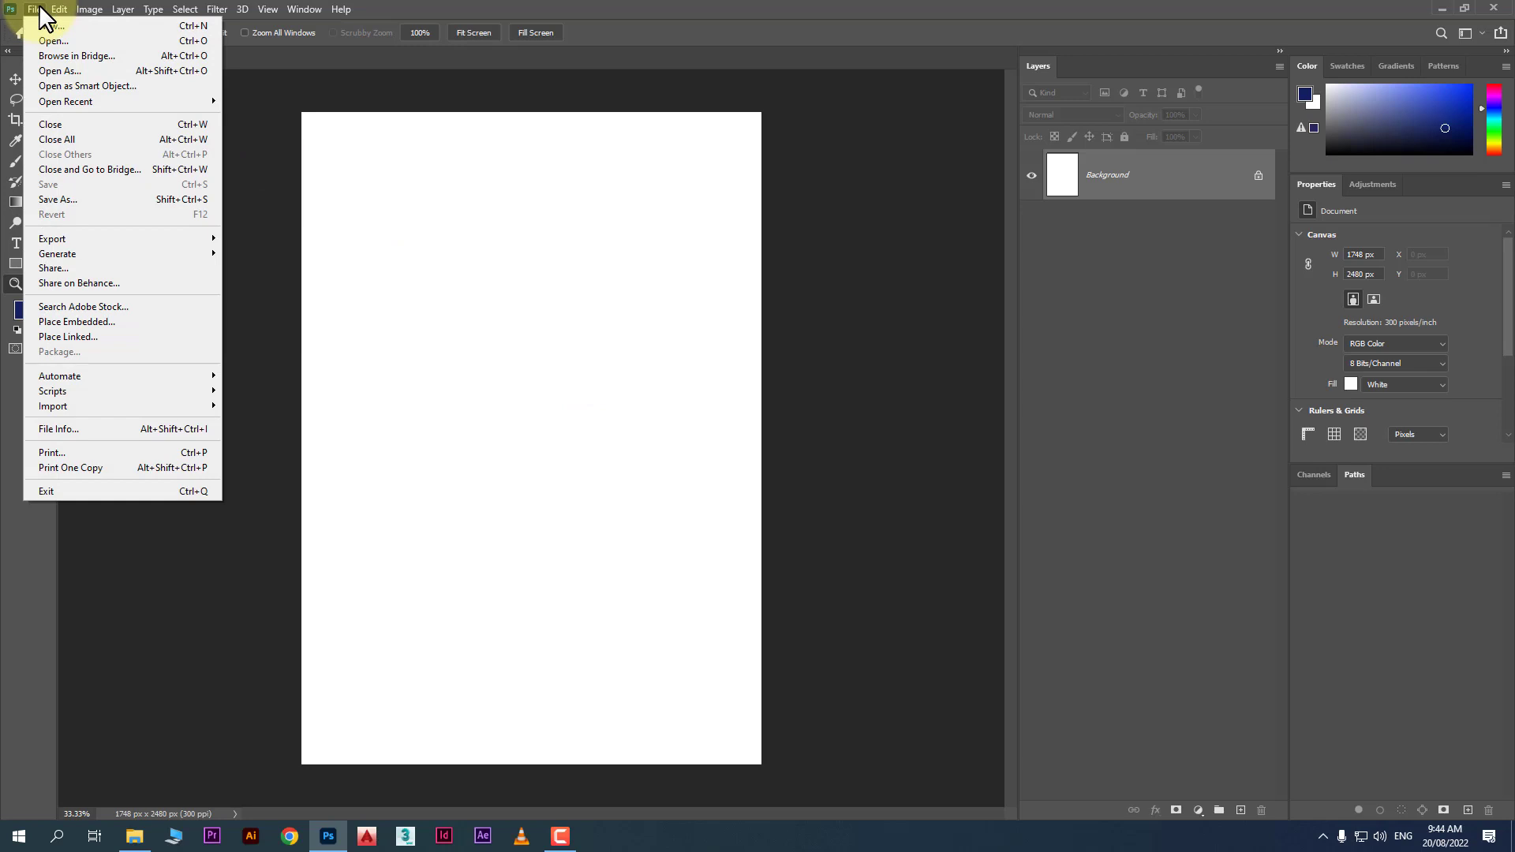
{"action": "left_click", "coordinate": [65, 37]}
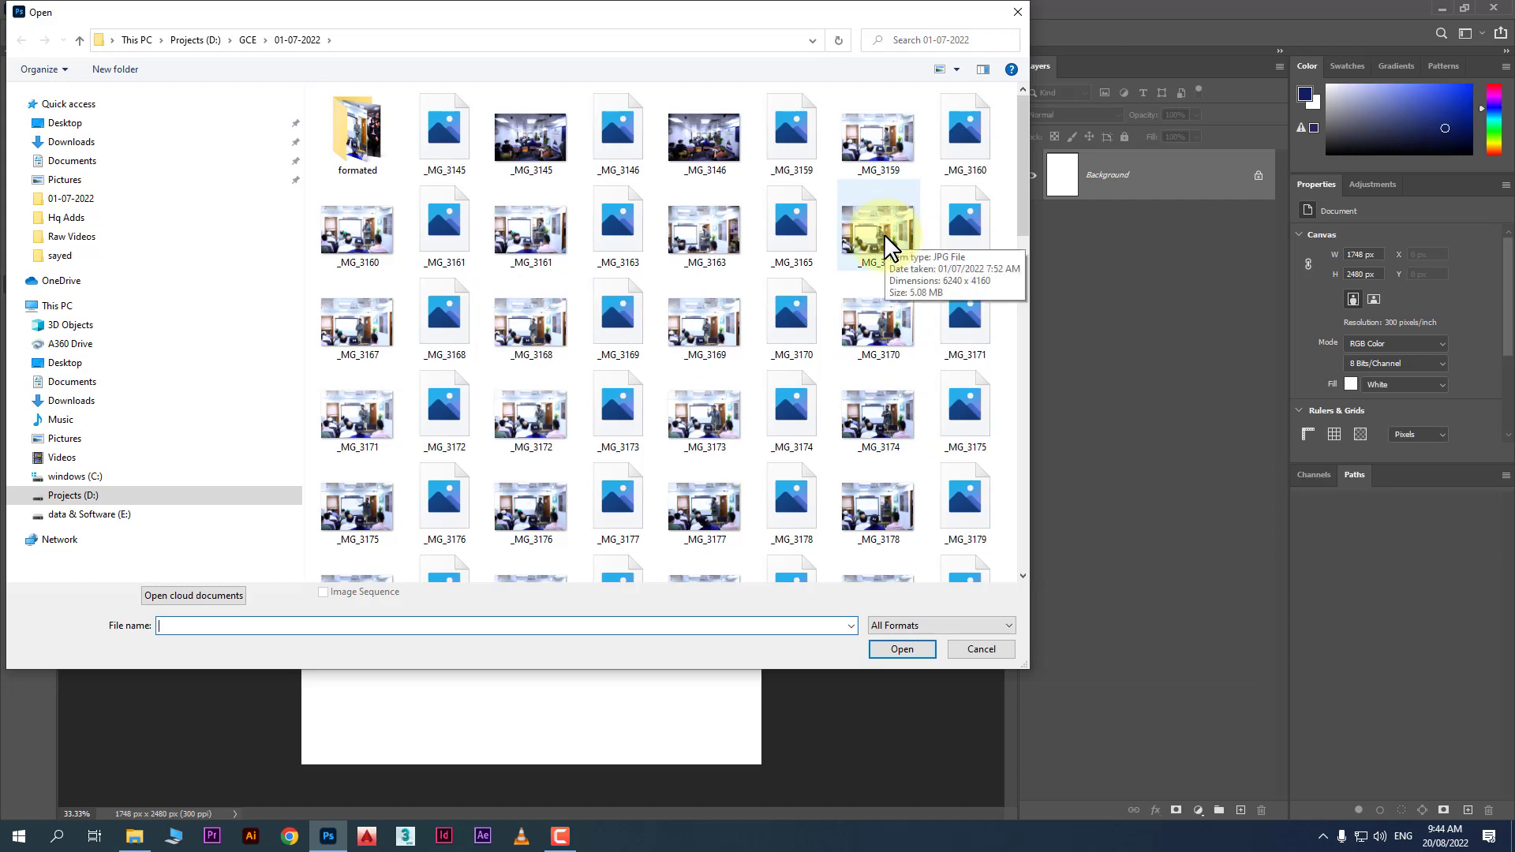
{"action": "scroll", "coordinate": [777, 303], "scroll_direction": "down", "scroll_amount": 5}
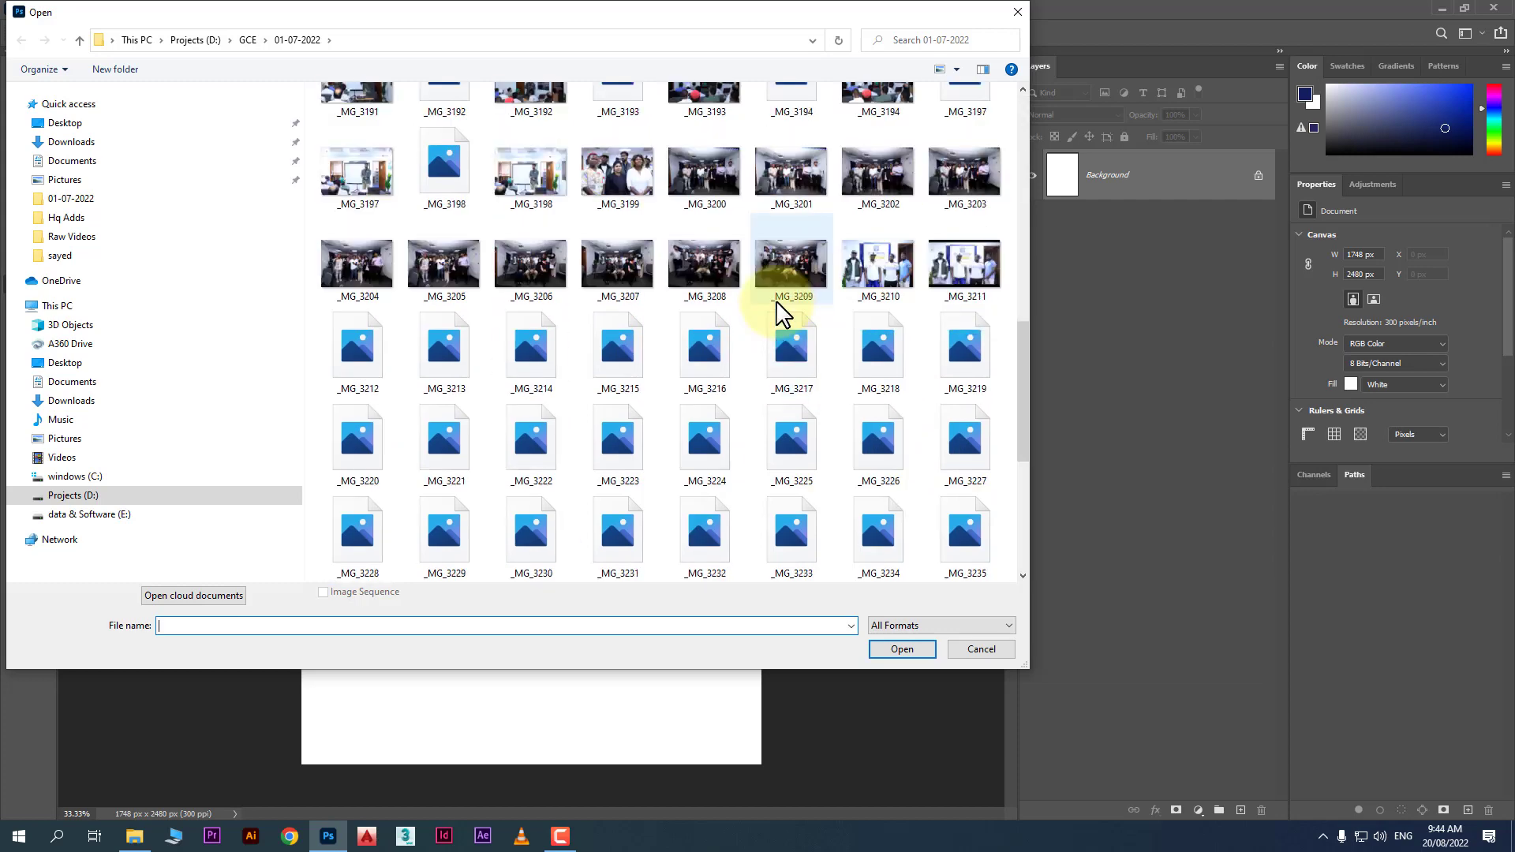
{"action": "scroll", "coordinate": [779, 312], "scroll_direction": "up", "scroll_amount": 10}
{"action": "double_click", "coordinate": [358, 177]}
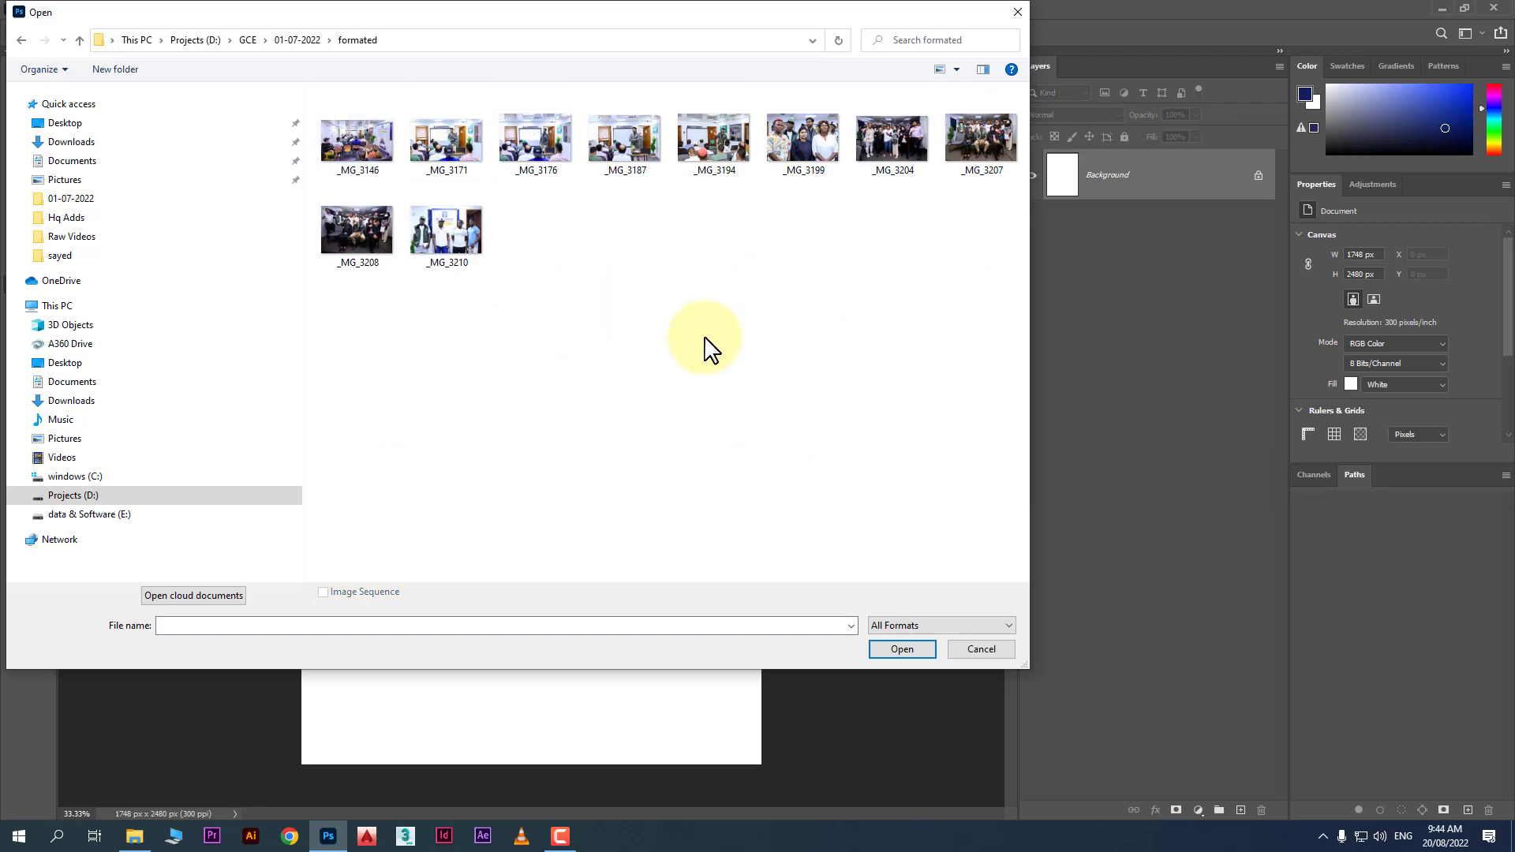
{"action": "double_click", "coordinate": [972, 138]}
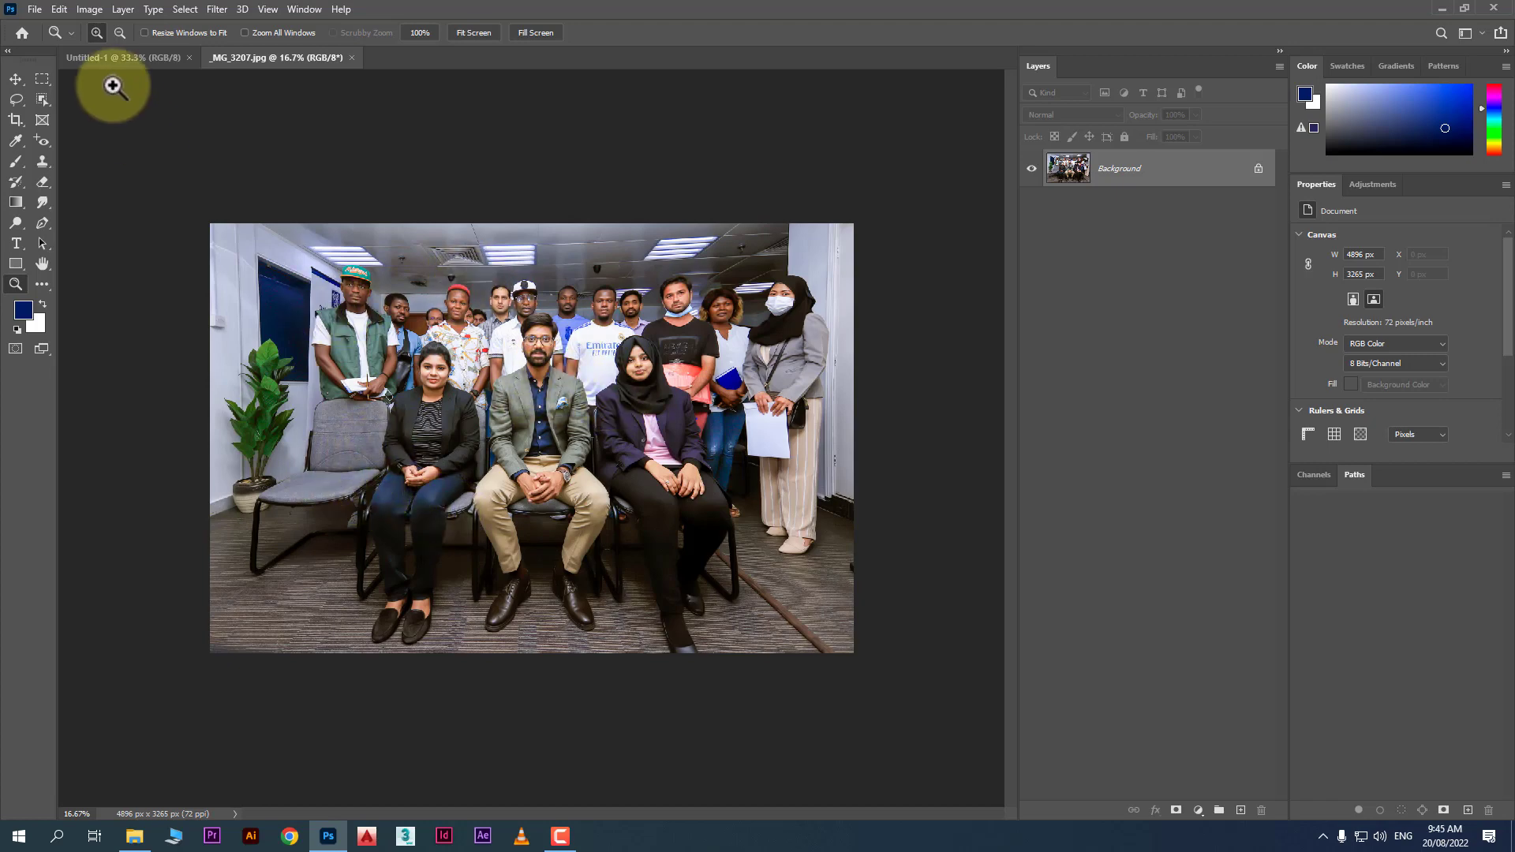
Resize the _MG_3207.jpg image to a width of 2000 pixels with its proportions linked, using pixels as the unit.
{"action": "left_click", "coordinate": [90, 10]}
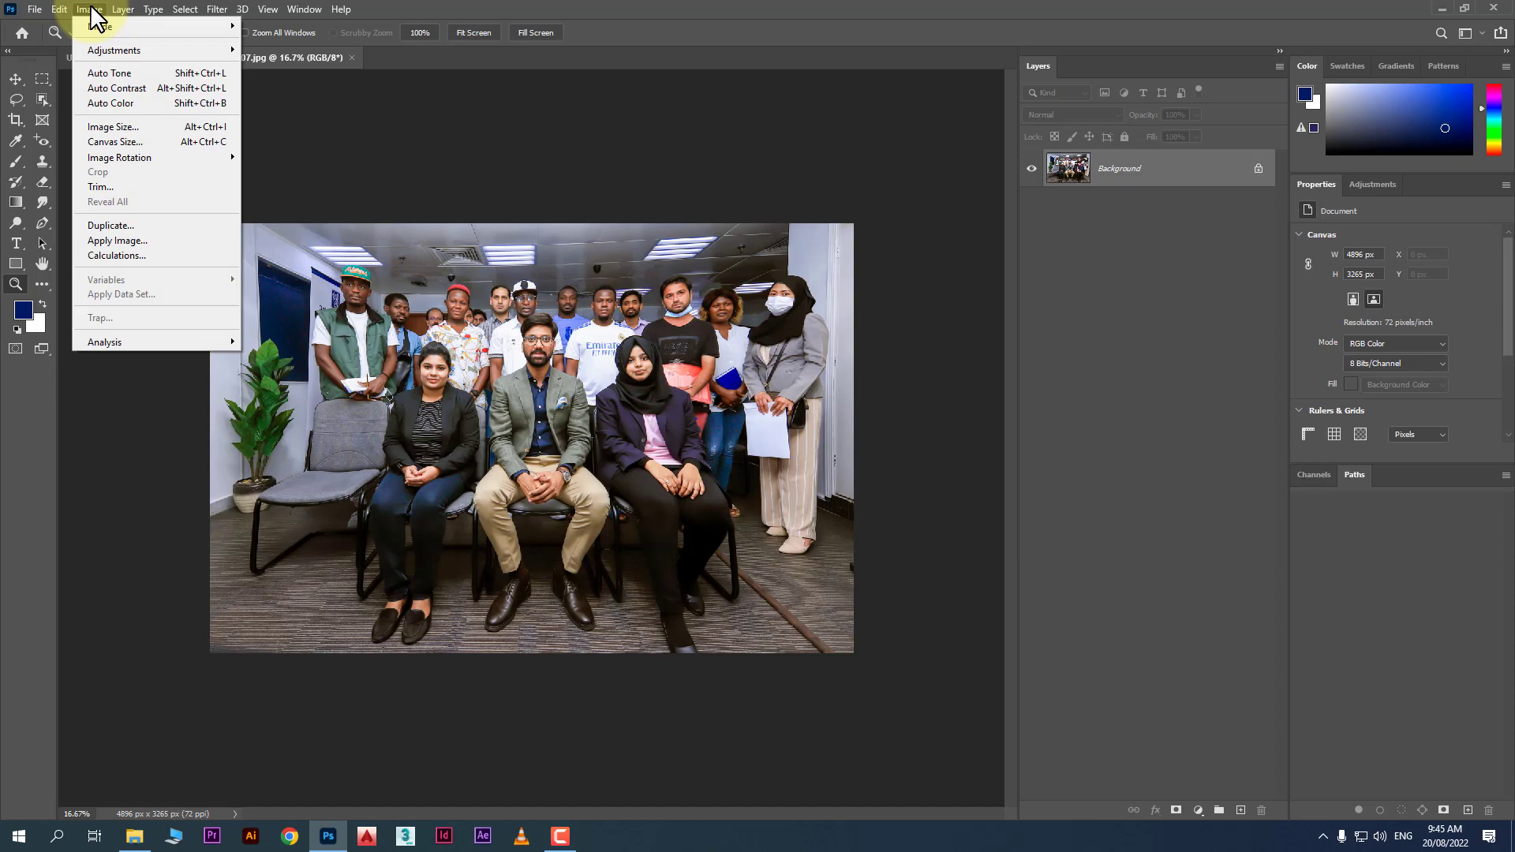
{"action": "left_click", "coordinate": [199, 125]}
{"action": "left_click_drag", "start_coordinate": [564, 149], "coordinate": [562, 239]}
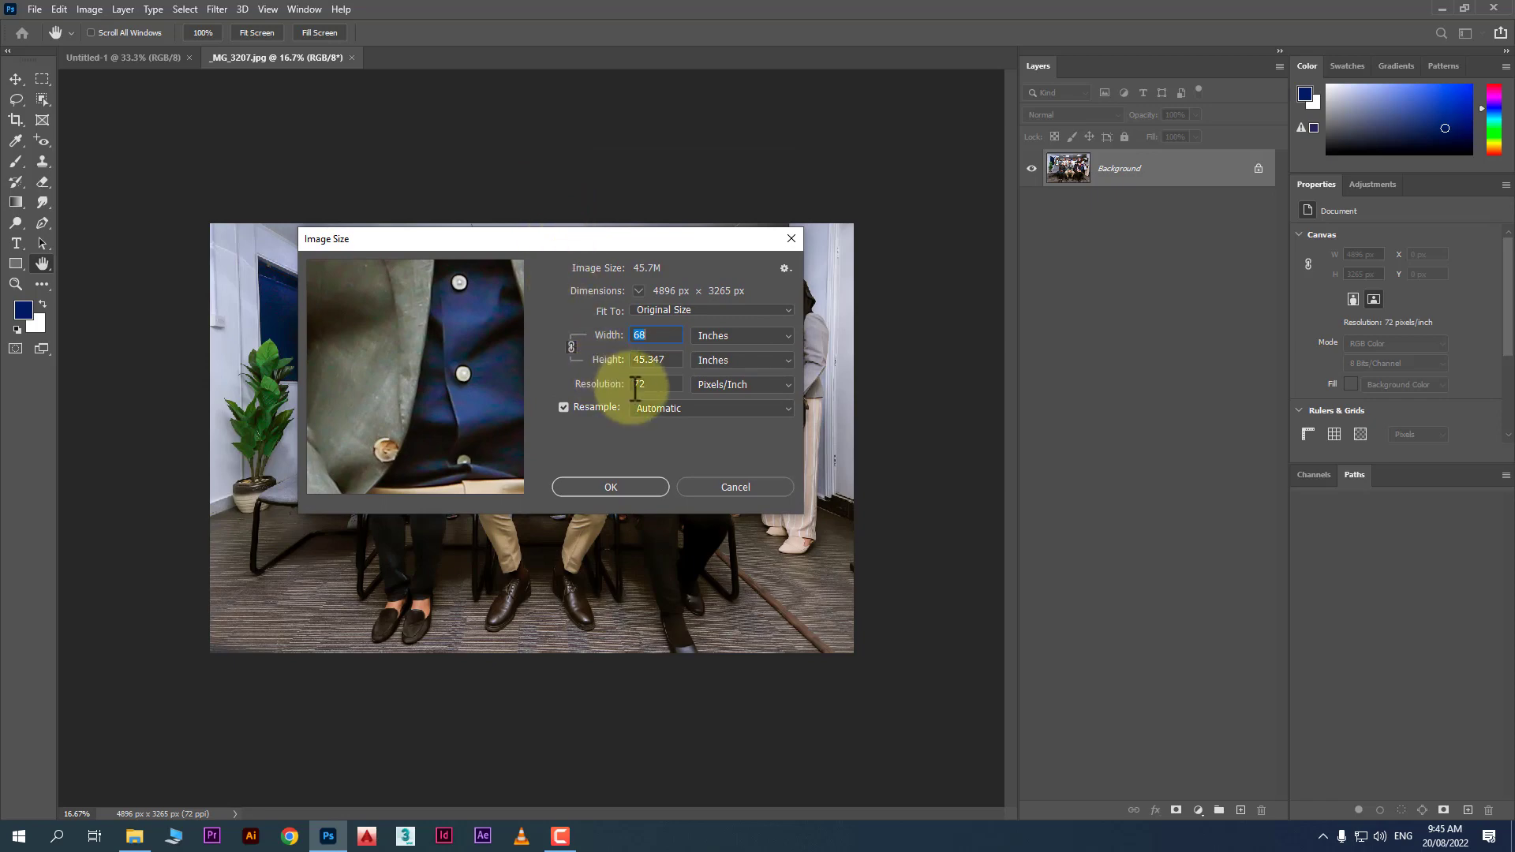
{"action": "left_click", "coordinate": [667, 335]}
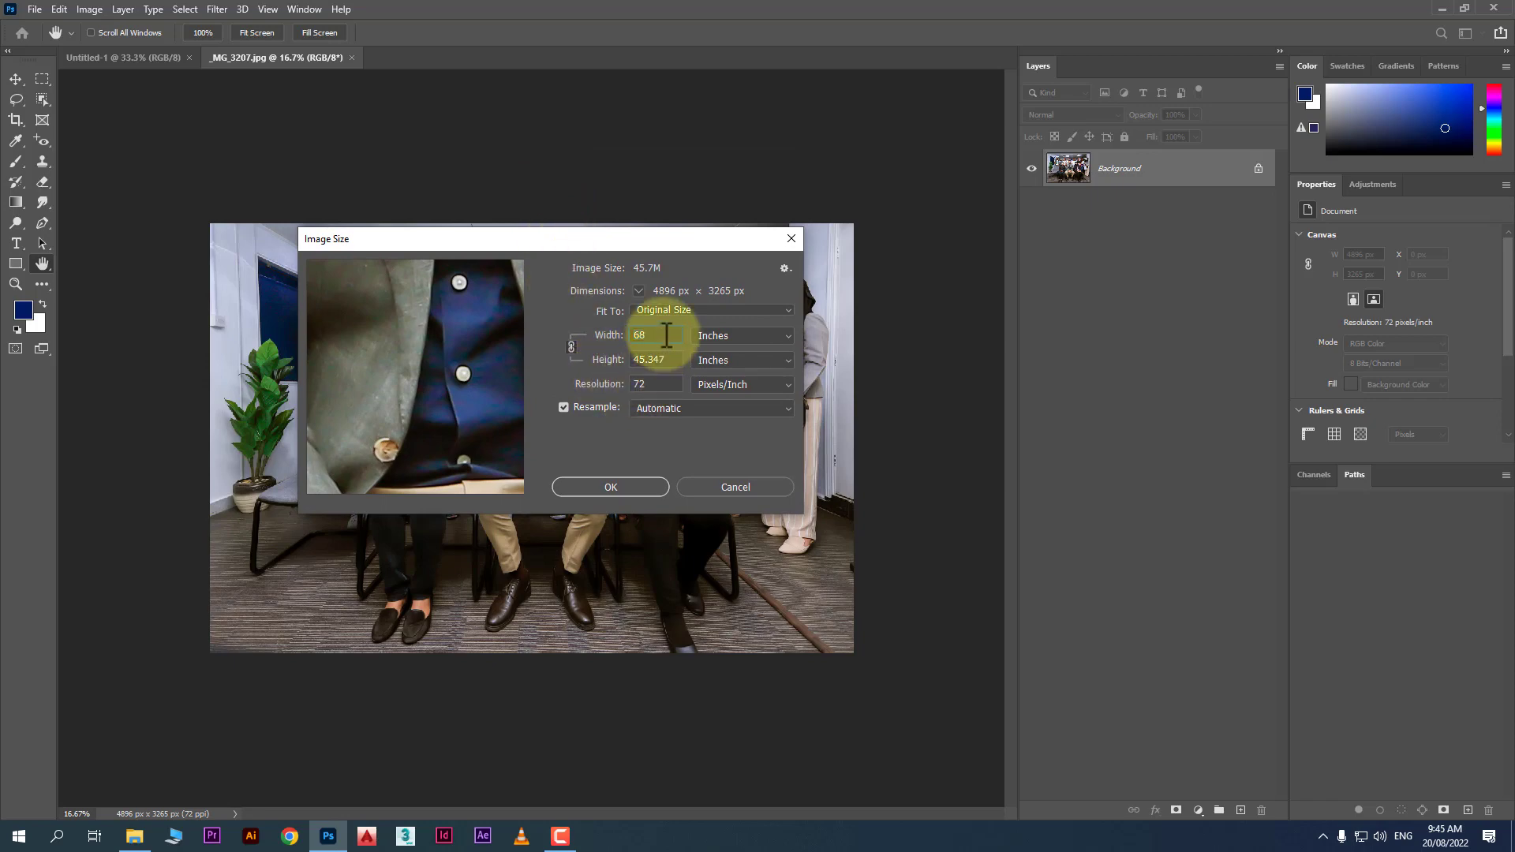
{"action": "left_click_drag", "start_coordinate": [659, 334], "coordinate": [620, 336]}
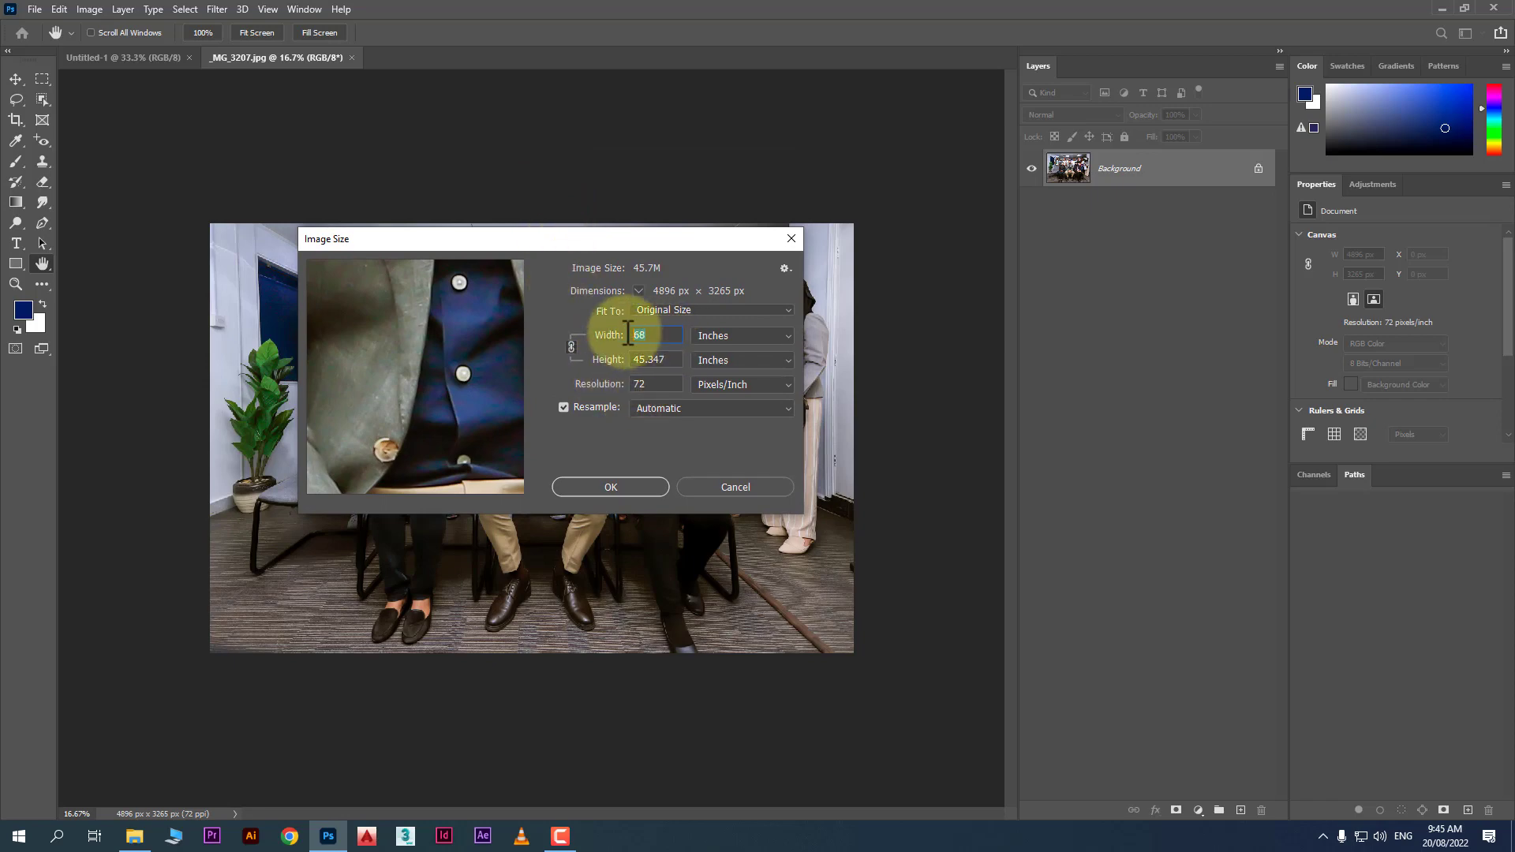
{"action": "key", "text": "Tab"}
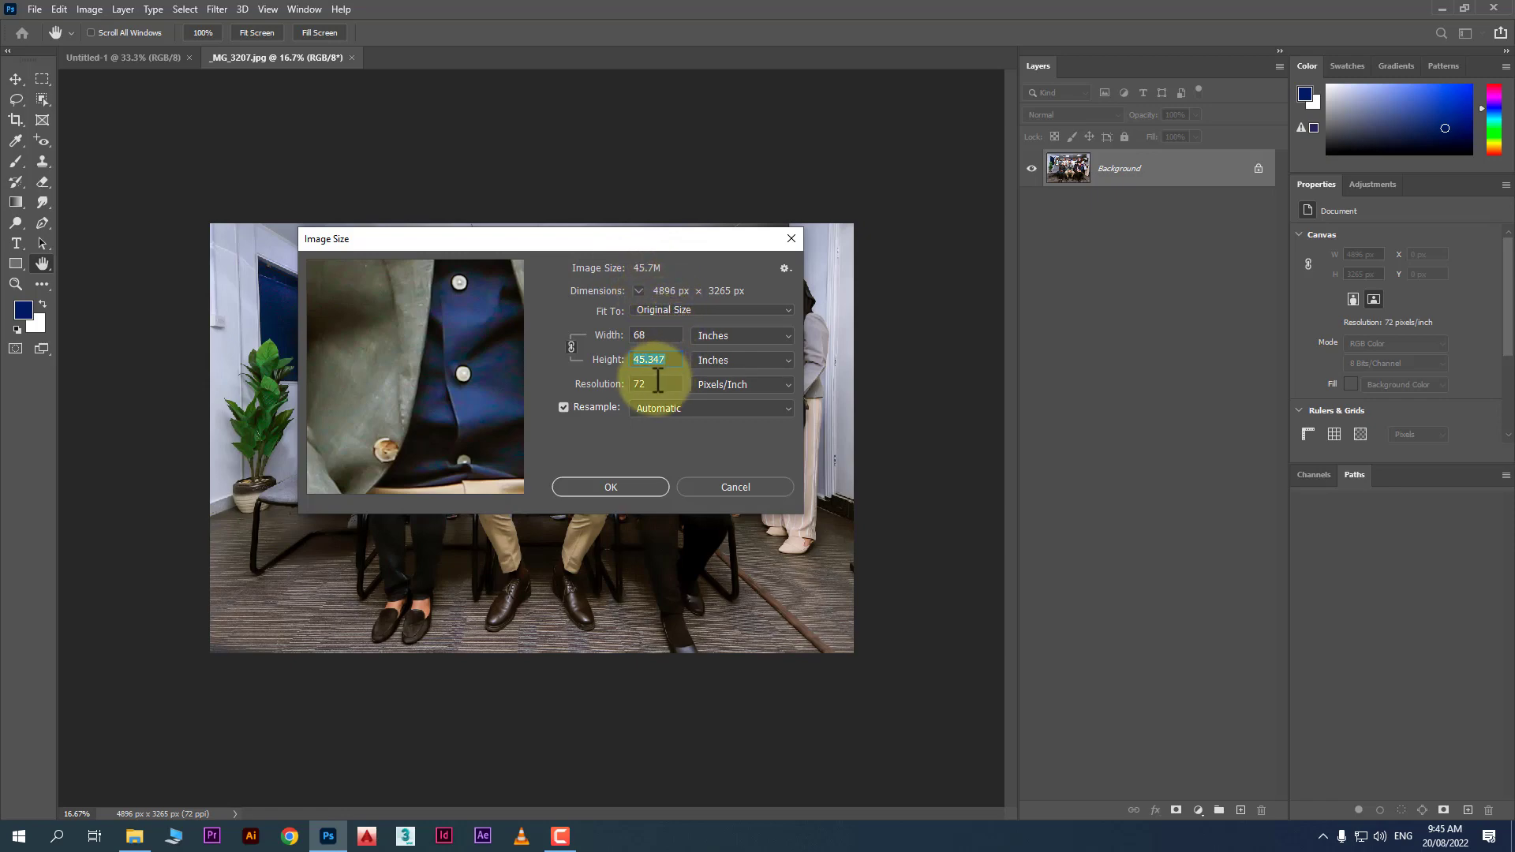
{"action": "left_click", "coordinate": [595, 337]}
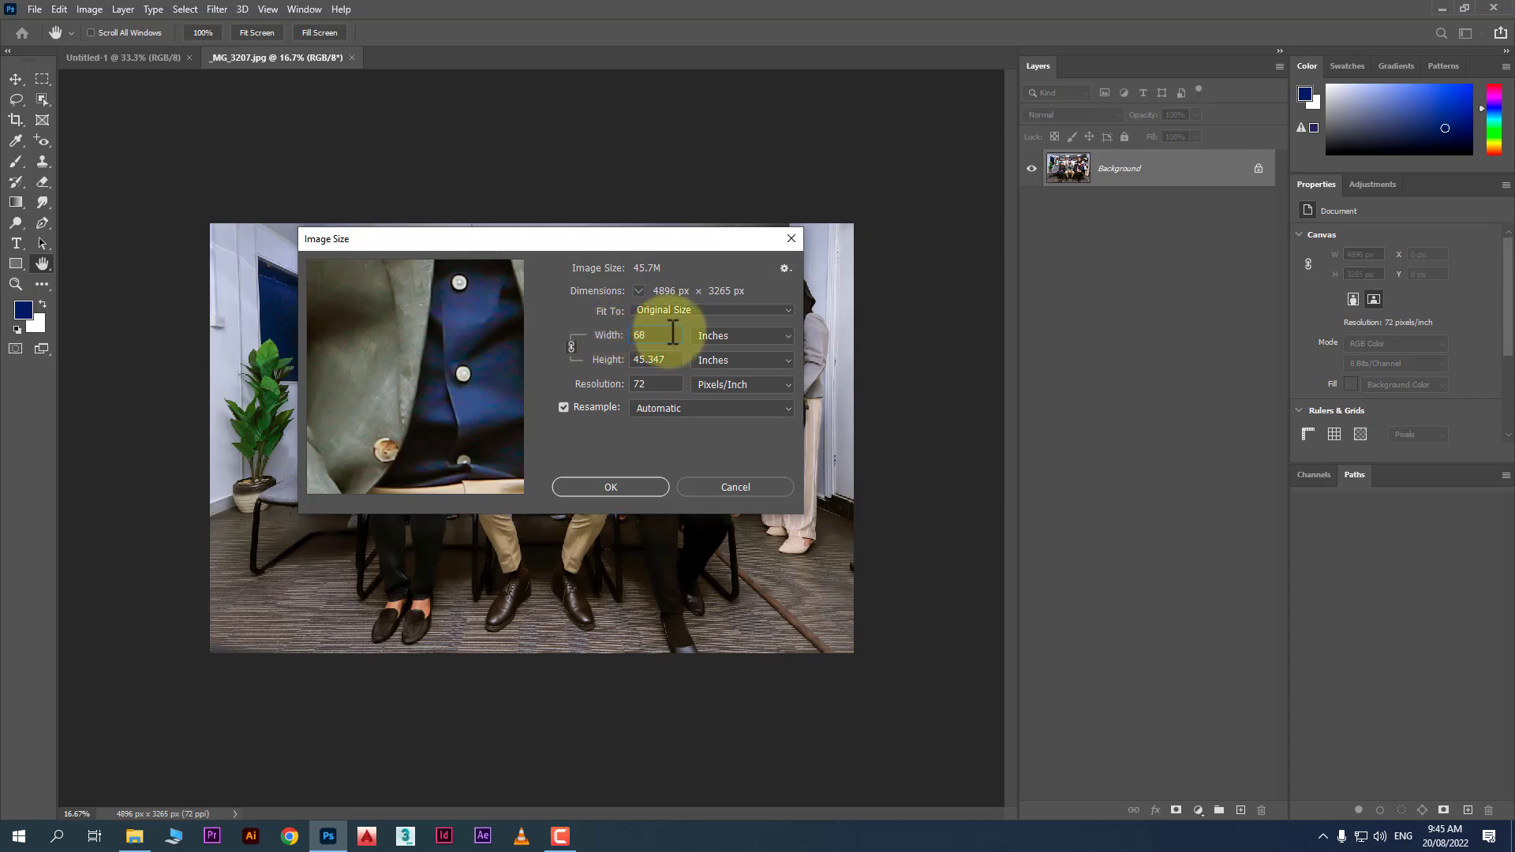
{"action": "left_click", "coordinate": [731, 336]}
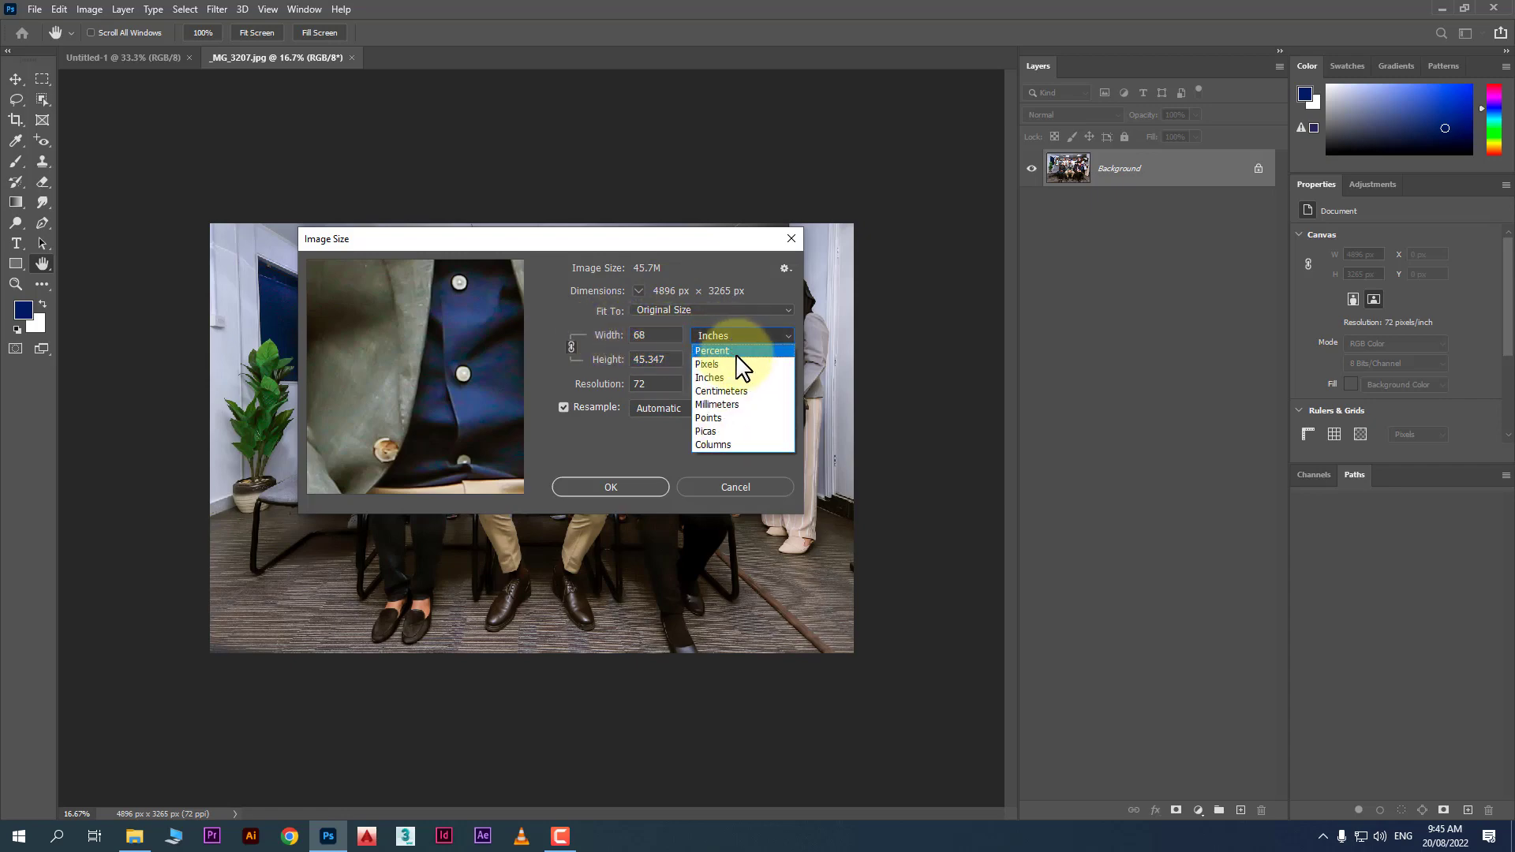
{"action": "left_click", "coordinate": [739, 361]}
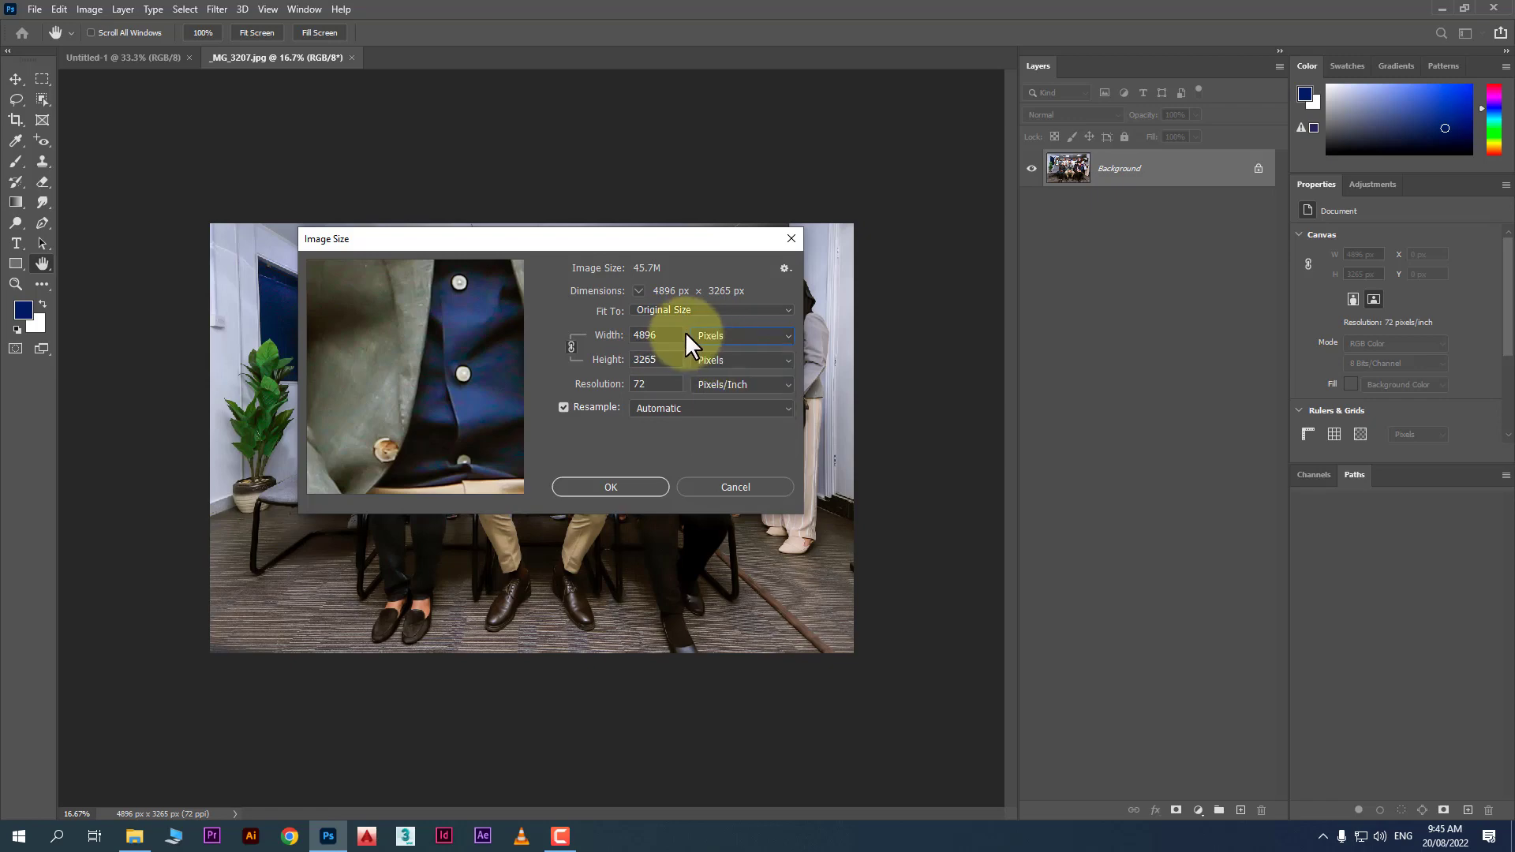
{"action": "left_click_drag", "start_coordinate": [666, 337], "coordinate": [536, 346]}
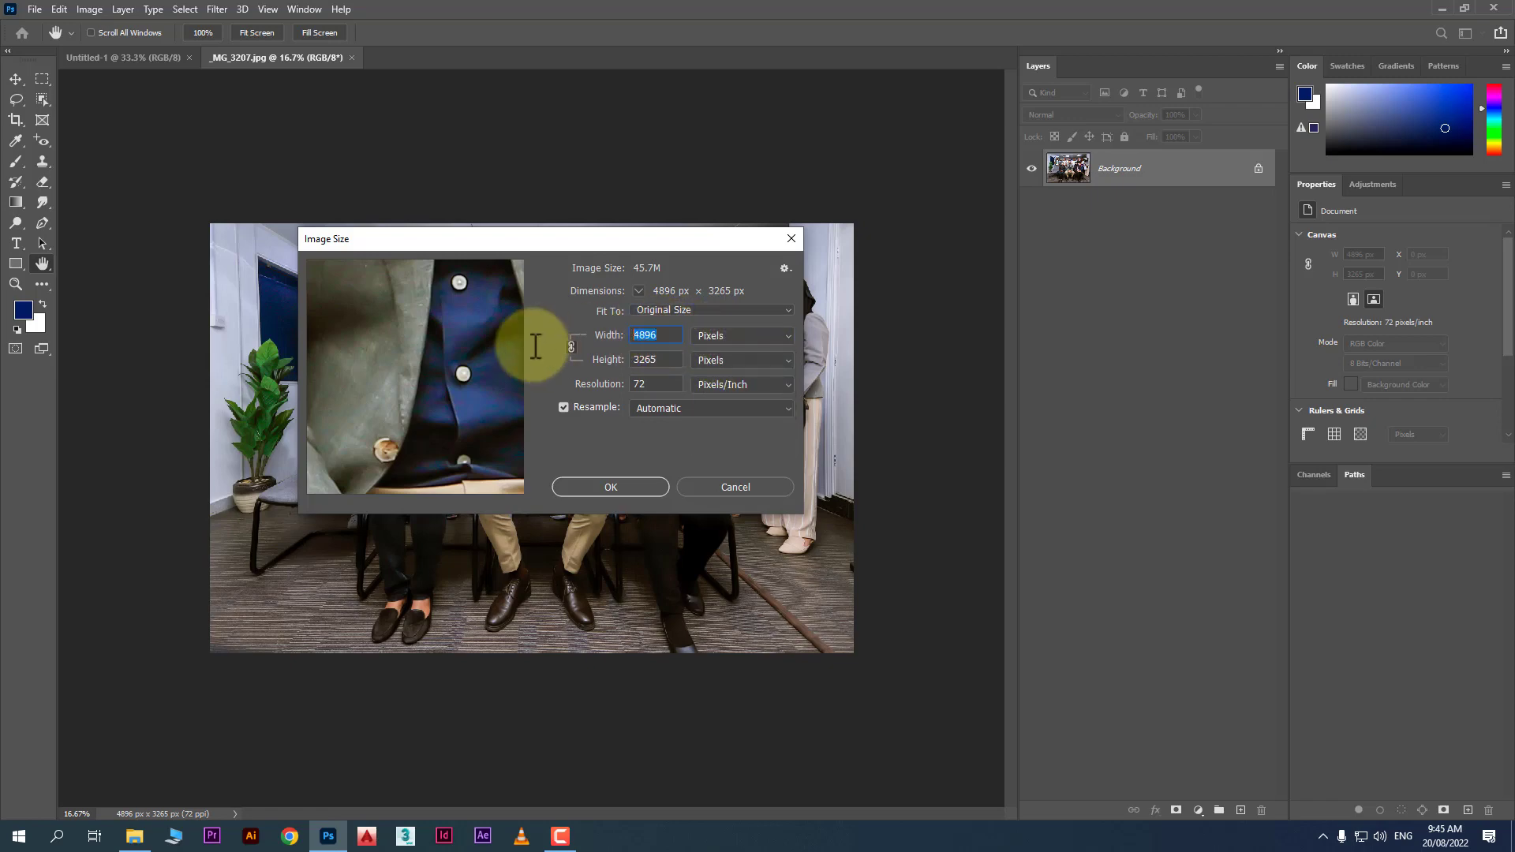
{"action": "type", "text": "2000"}
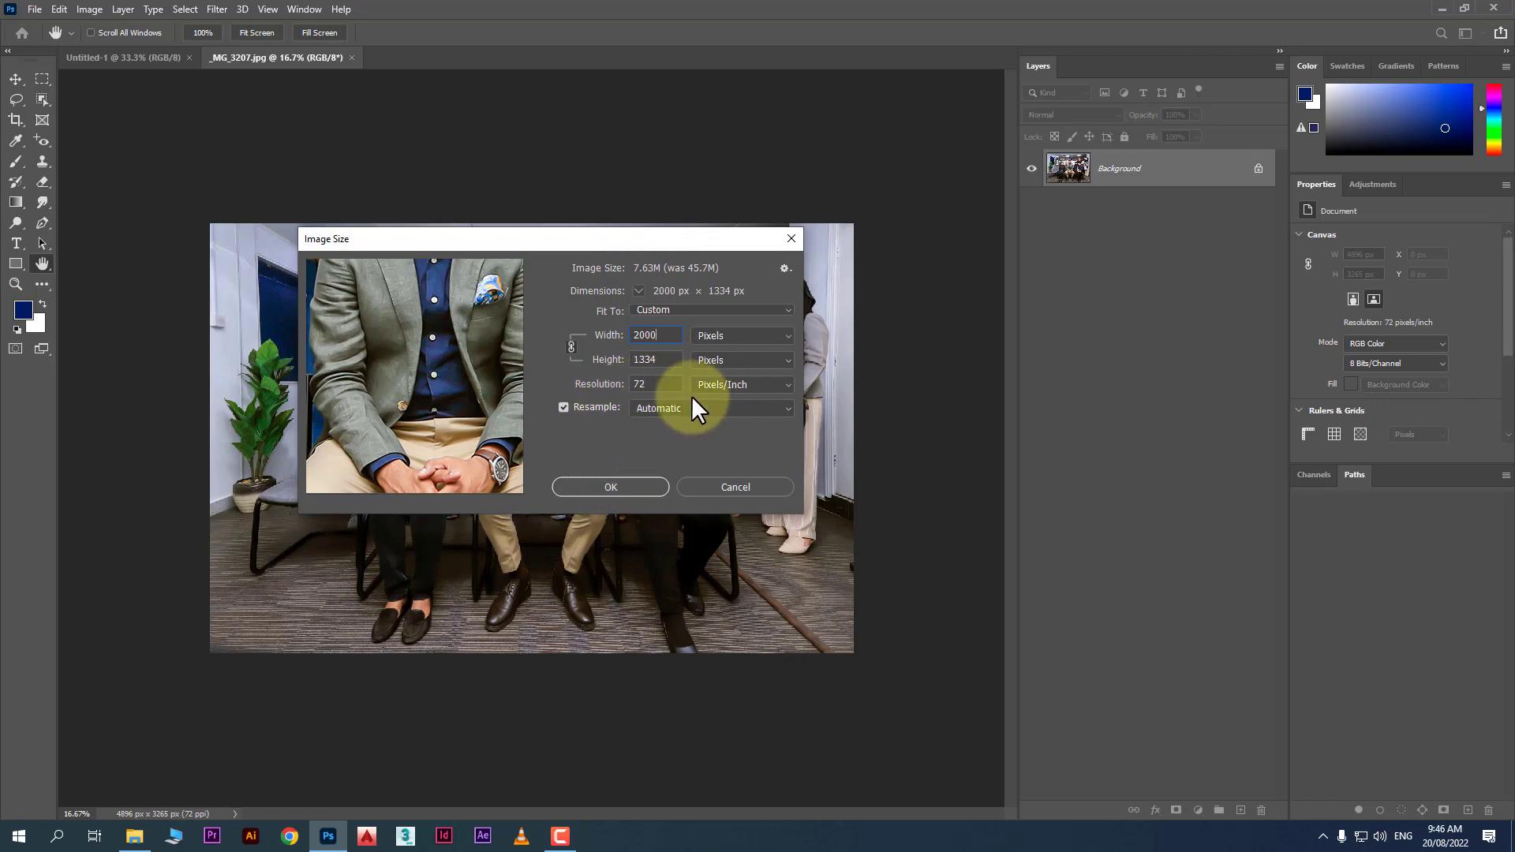
{"action": "left_click", "coordinate": [610, 487]}
View the resized group photo at 100% zoom and inspect its upper part.
{"action": "key", "text": "z"}
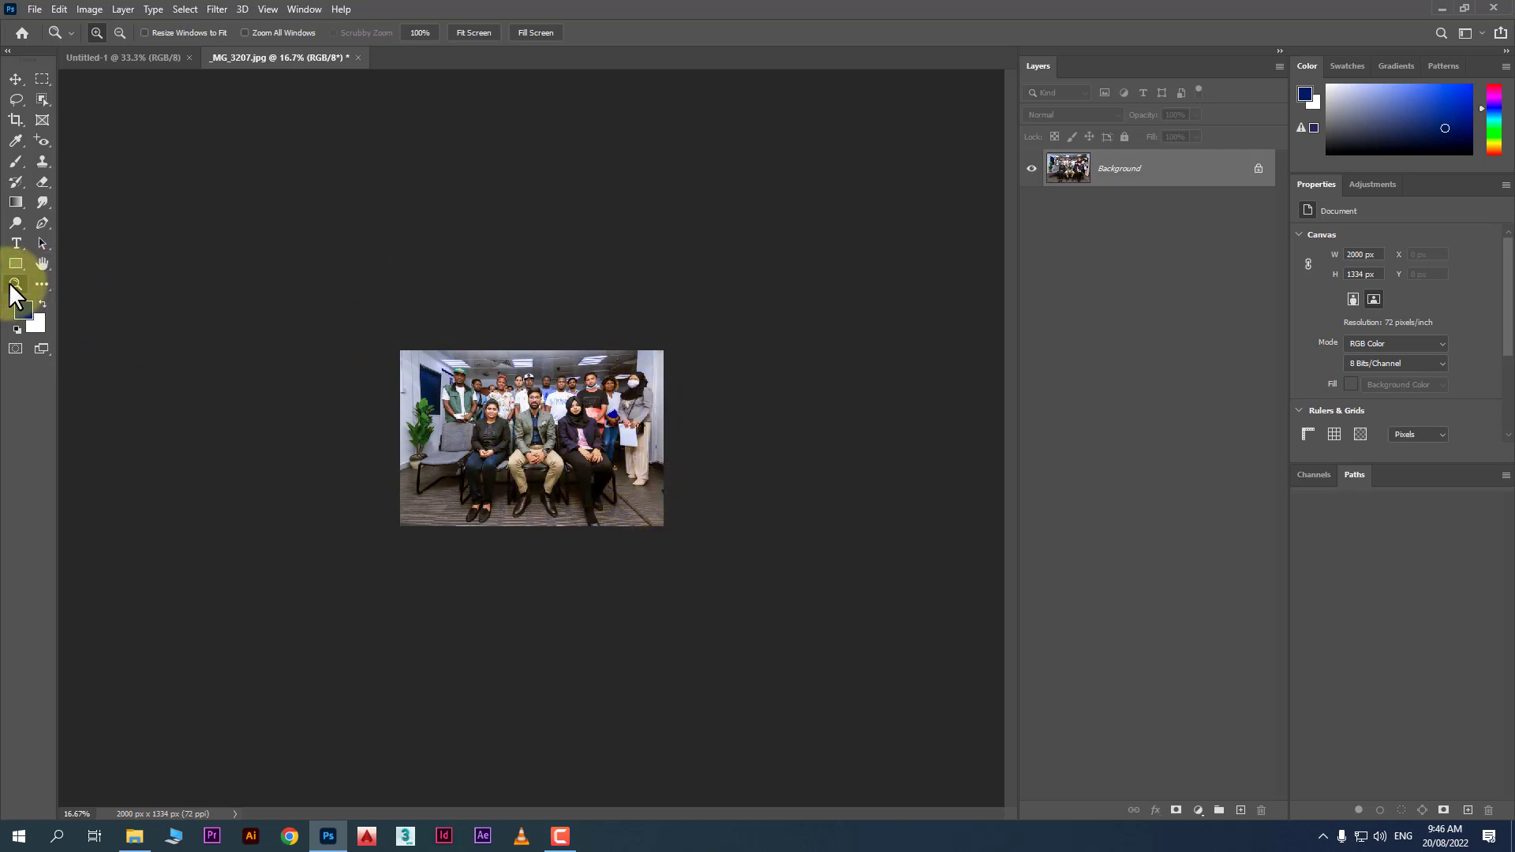
{"action": "left_click", "coordinate": [421, 32]}
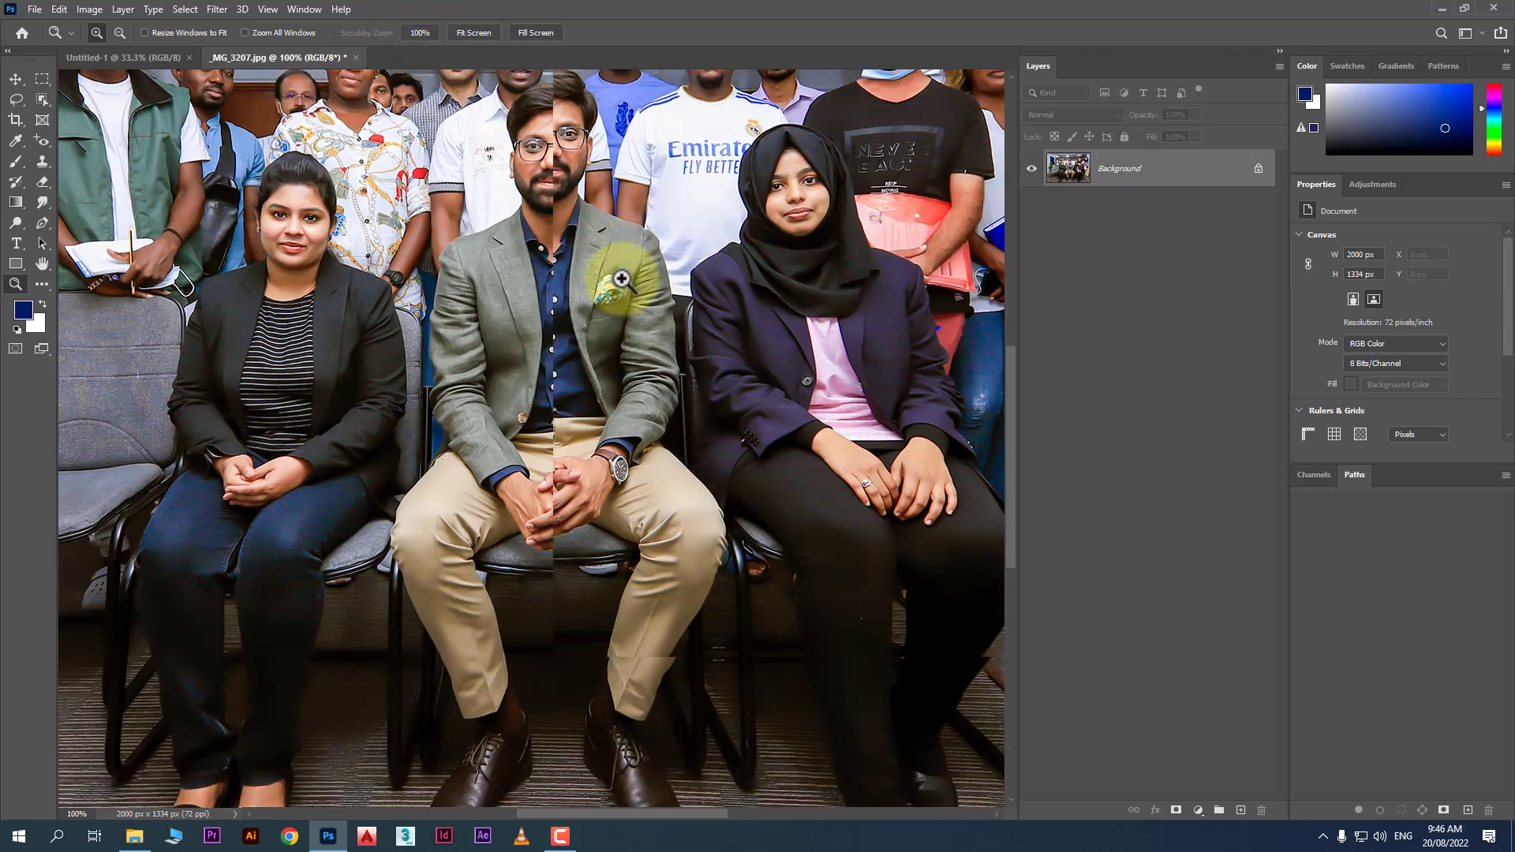
{"action": "scroll", "coordinate": [622, 279], "scroll_direction": "up", "scroll_amount": 3}
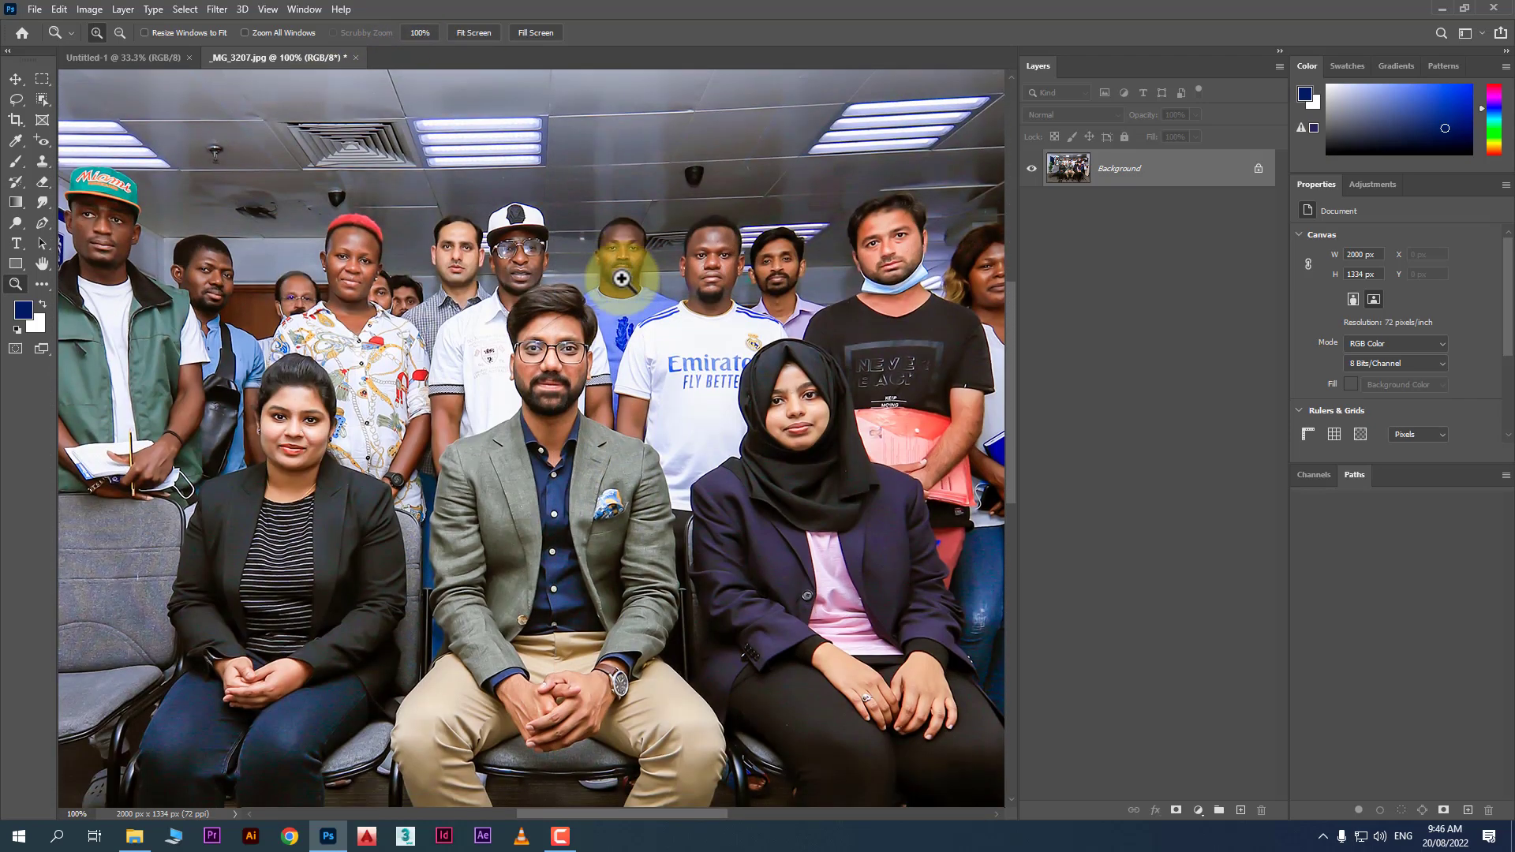
Open the image size settings for the _MG_3207.jpg group photo.
{"action": "scroll", "coordinate": [622, 278], "scroll_direction": "down", "scroll_amount": 2}
{"action": "scroll", "coordinate": [479, 240], "scroll_direction": "down", "scroll_amount": 2}
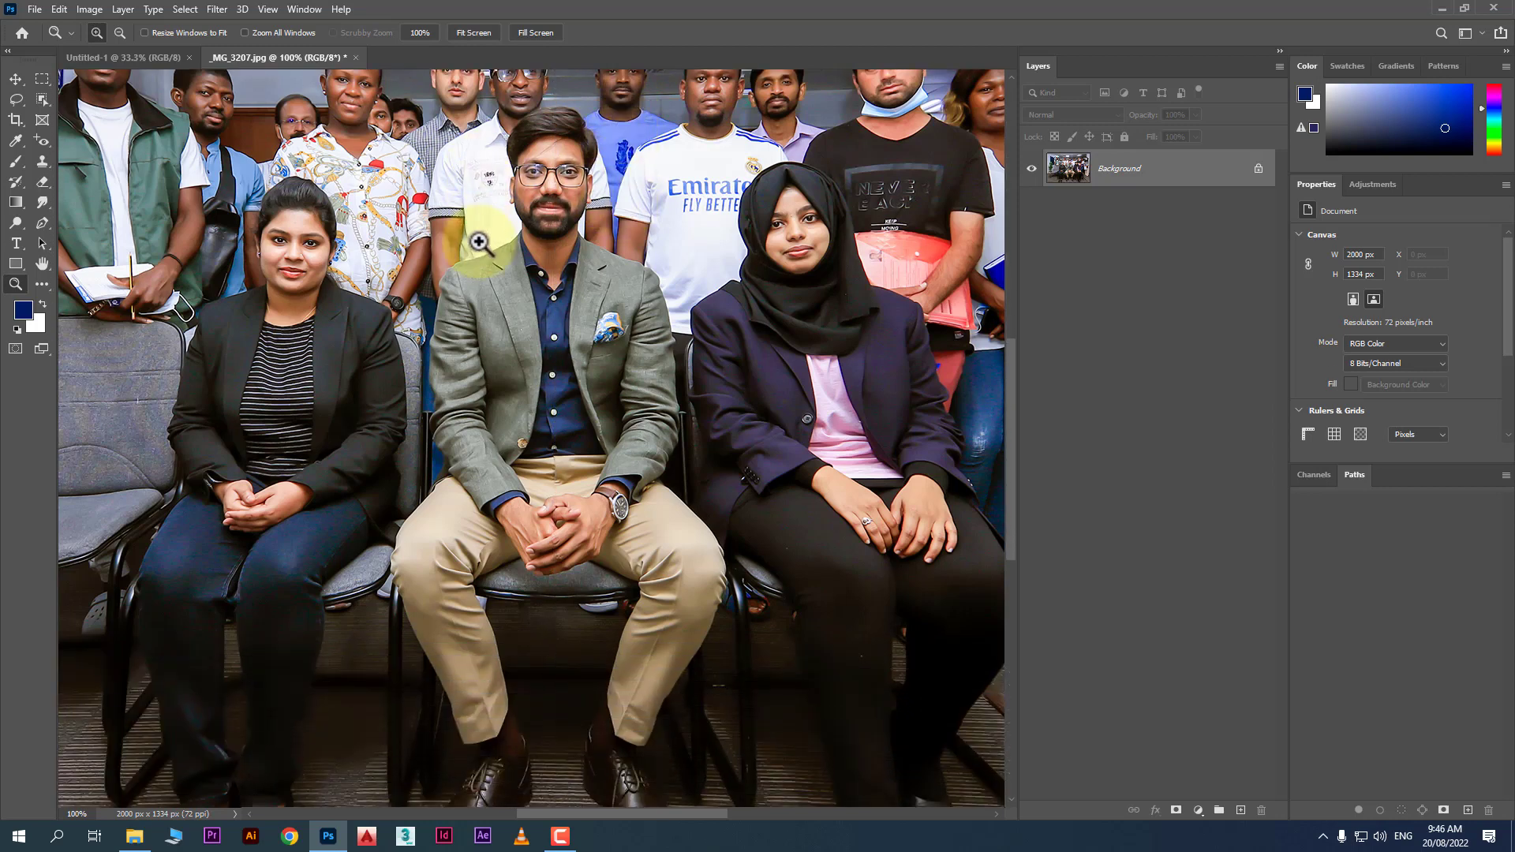
{"action": "scroll", "coordinate": [478, 240], "scroll_direction": "down", "scroll_amount": 1}
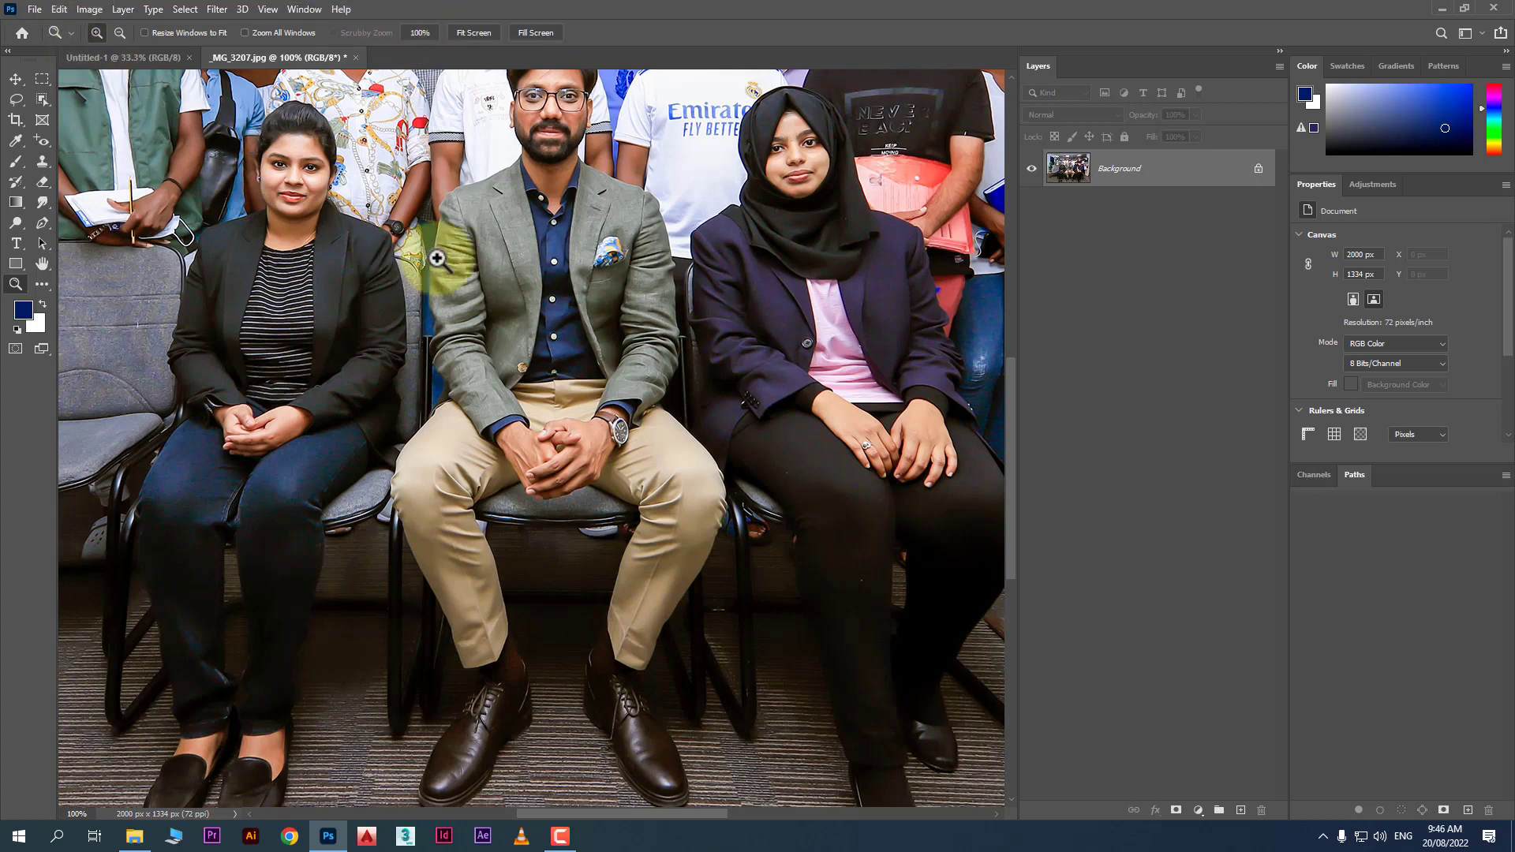
{"action": "scroll", "coordinate": [405, 236], "scroll_direction": "up", "scroll_amount": 1}
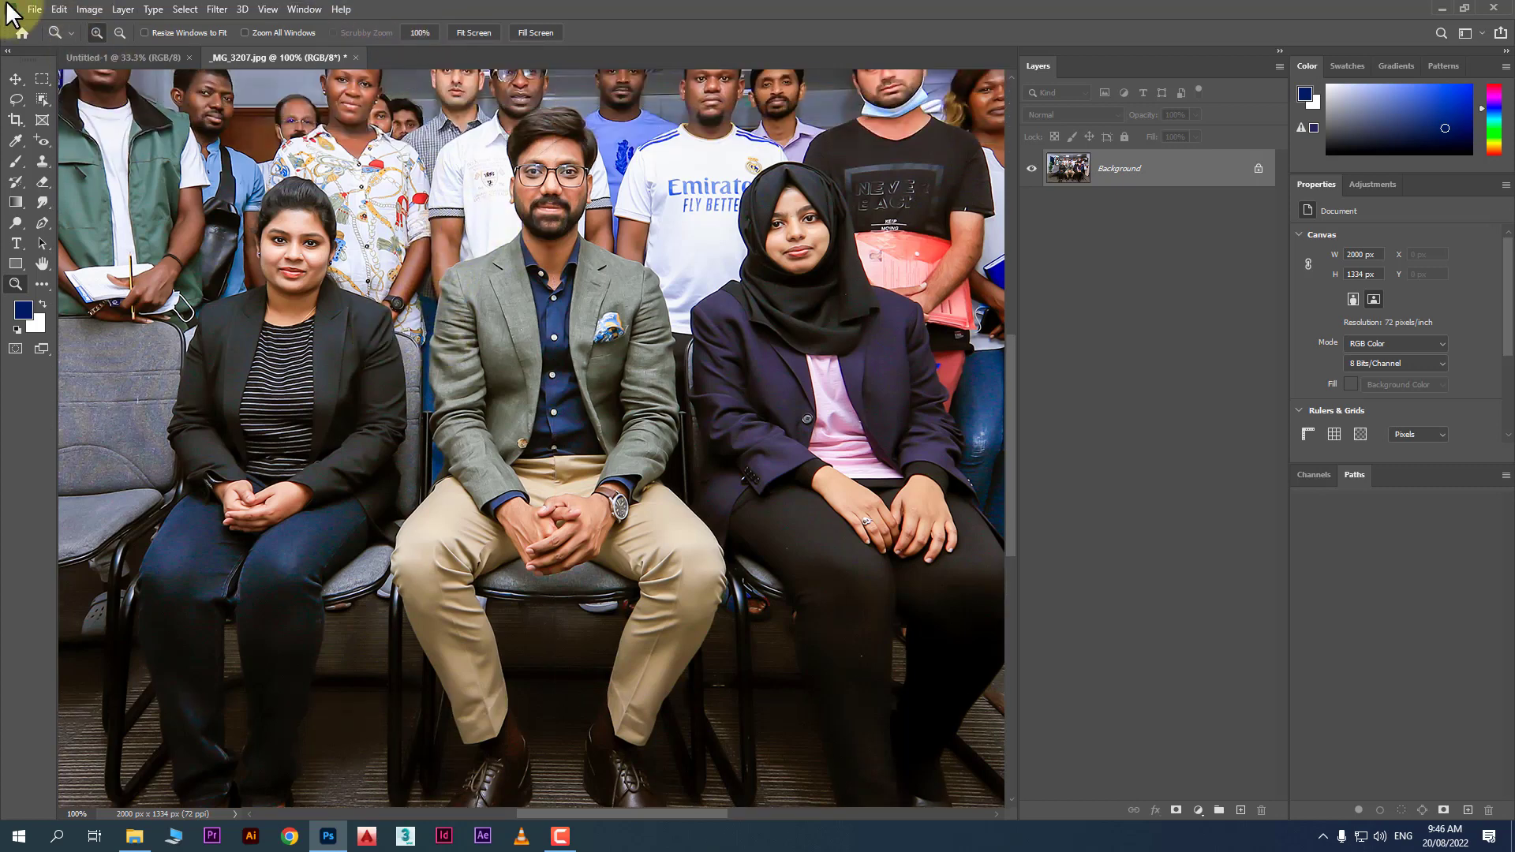
{"action": "left_click", "coordinate": [92, 14]}
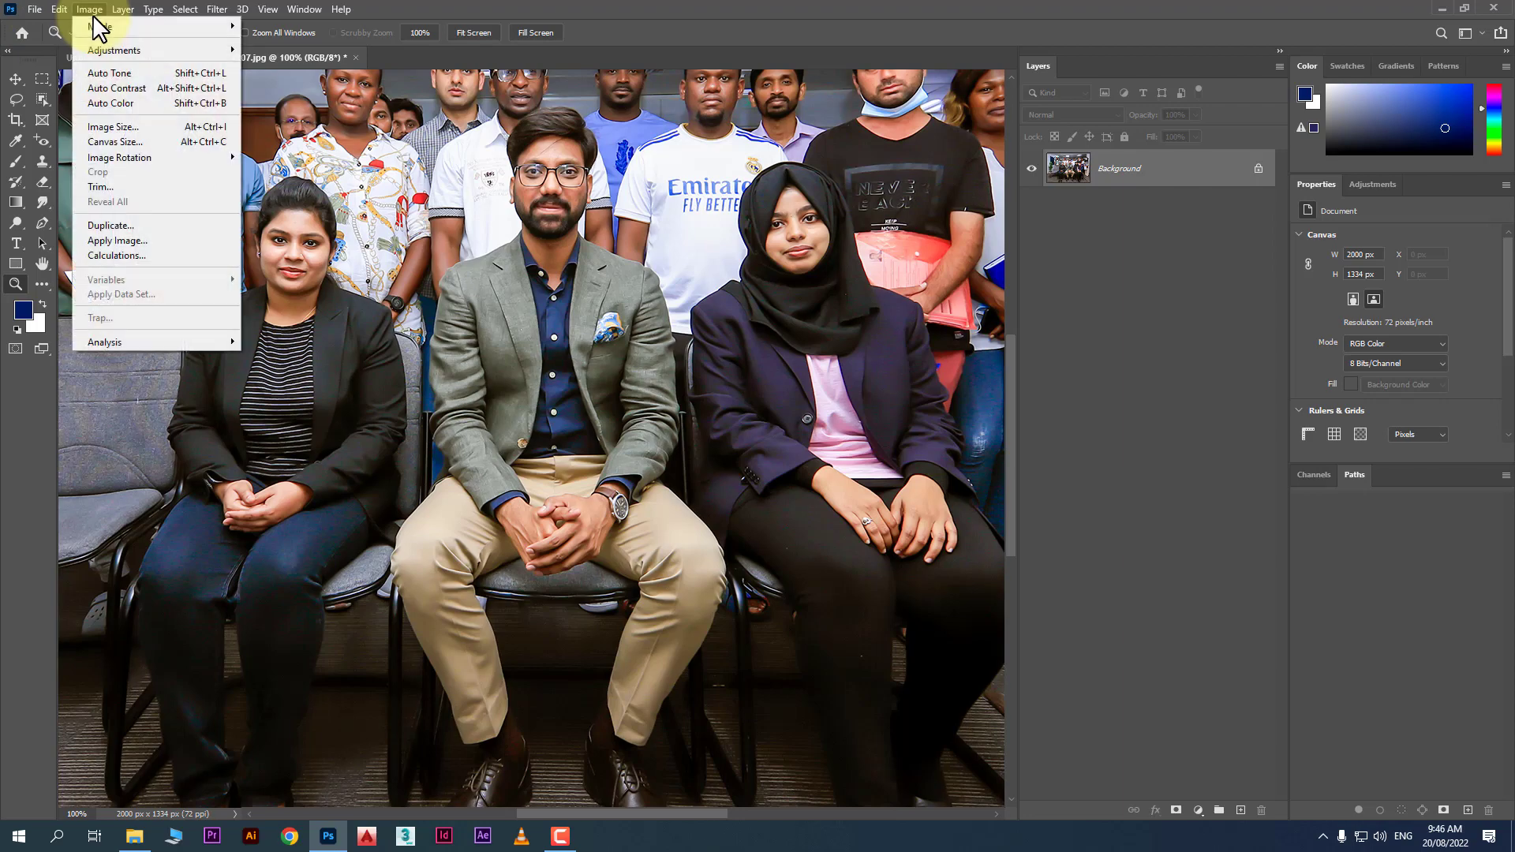
{"action": "mouse_move", "coordinate": [64, 16]}
{"action": "left_click", "coordinate": [158, 121]}
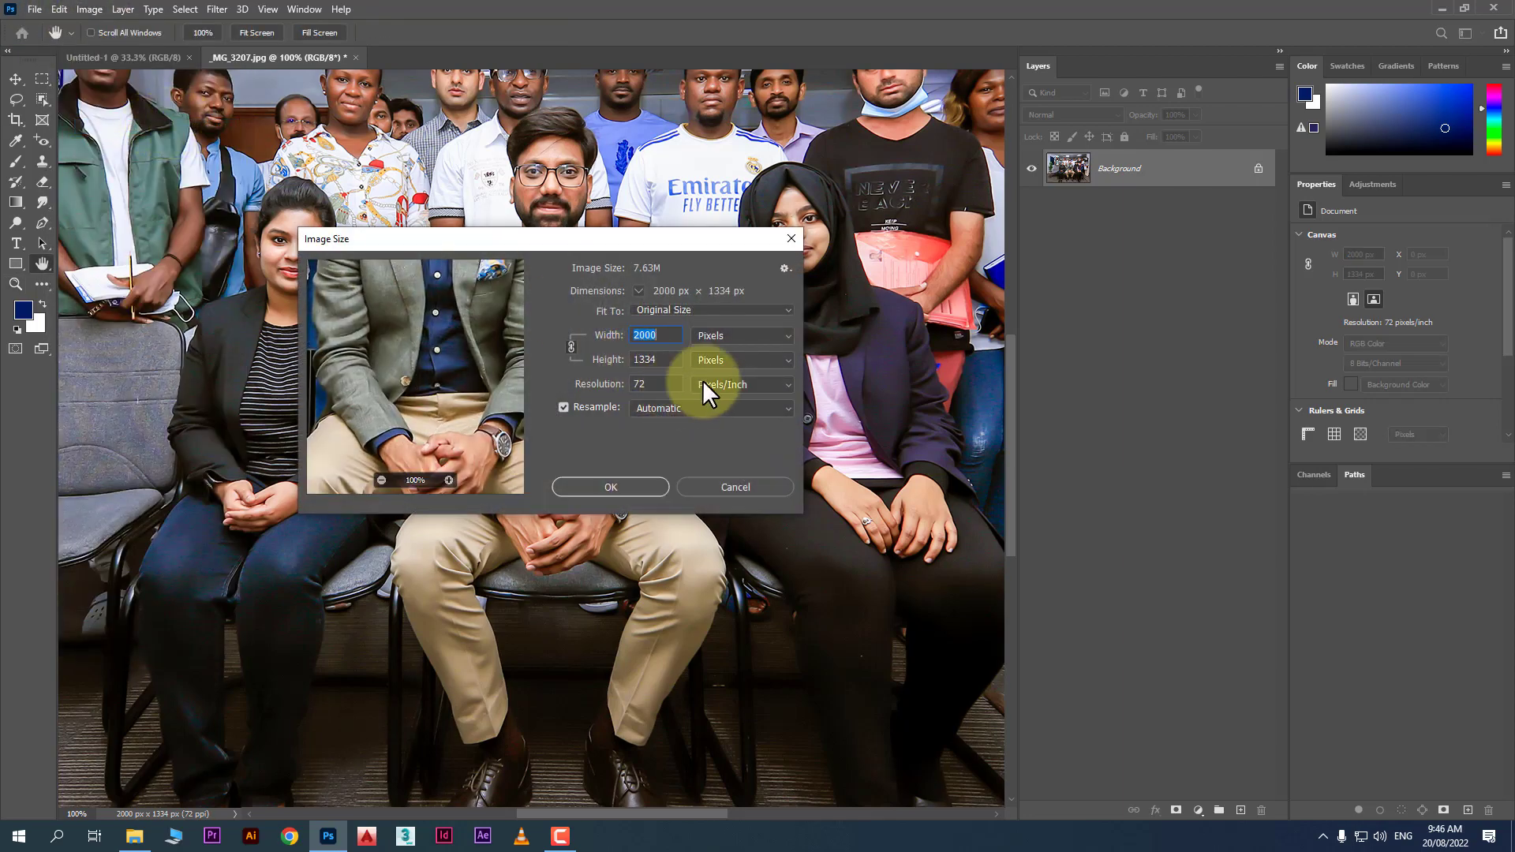
Try percent and inches as the unit for the image's width and height, and return the unit to pixels.
{"action": "left_click", "coordinate": [723, 331]}
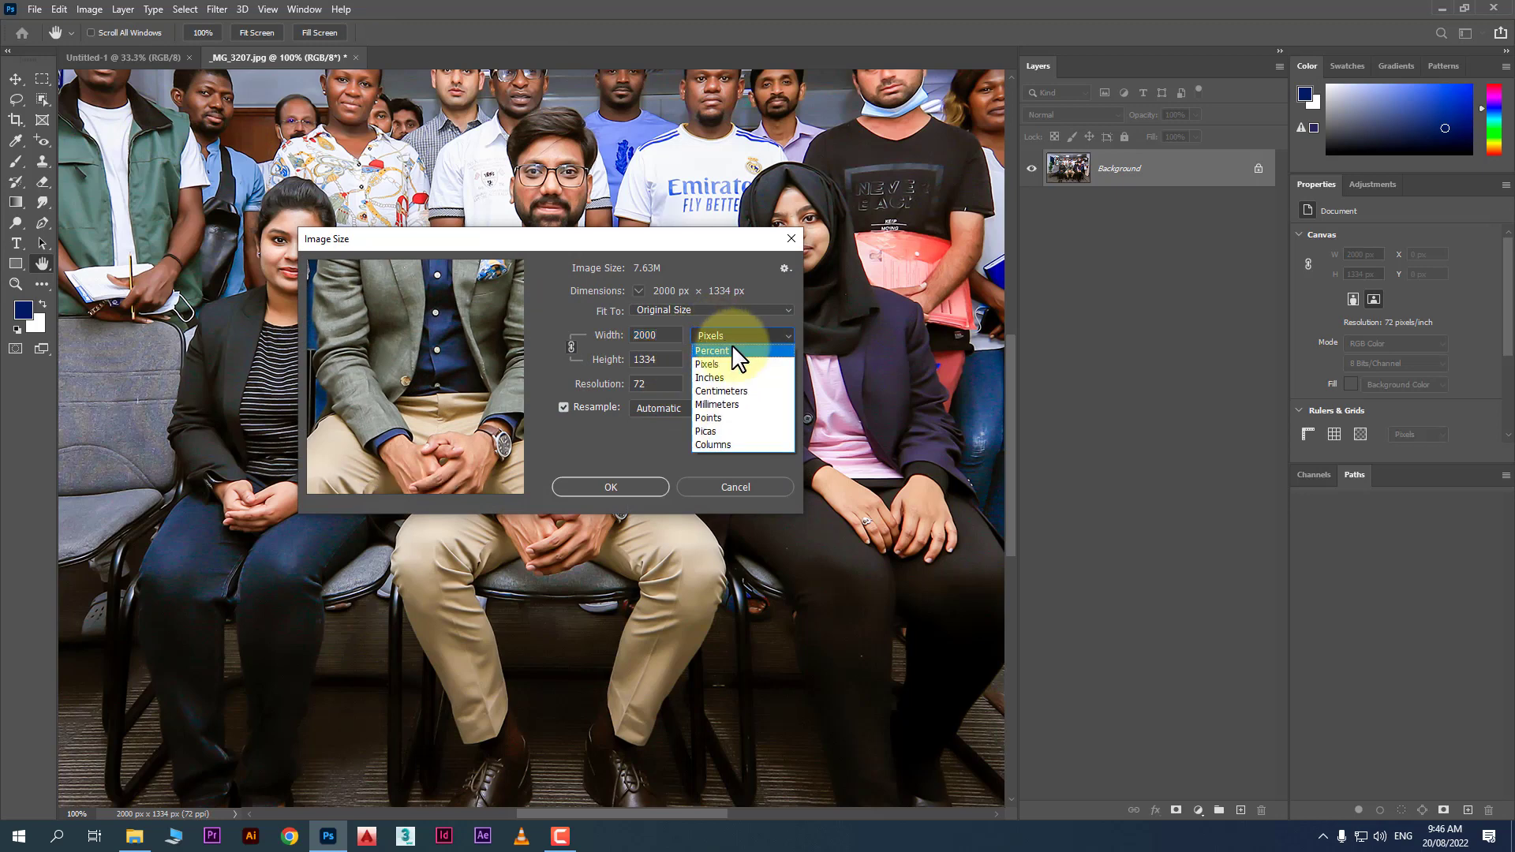
{"action": "left_click", "coordinate": [732, 347]}
{"action": "left_click", "coordinate": [720, 337]}
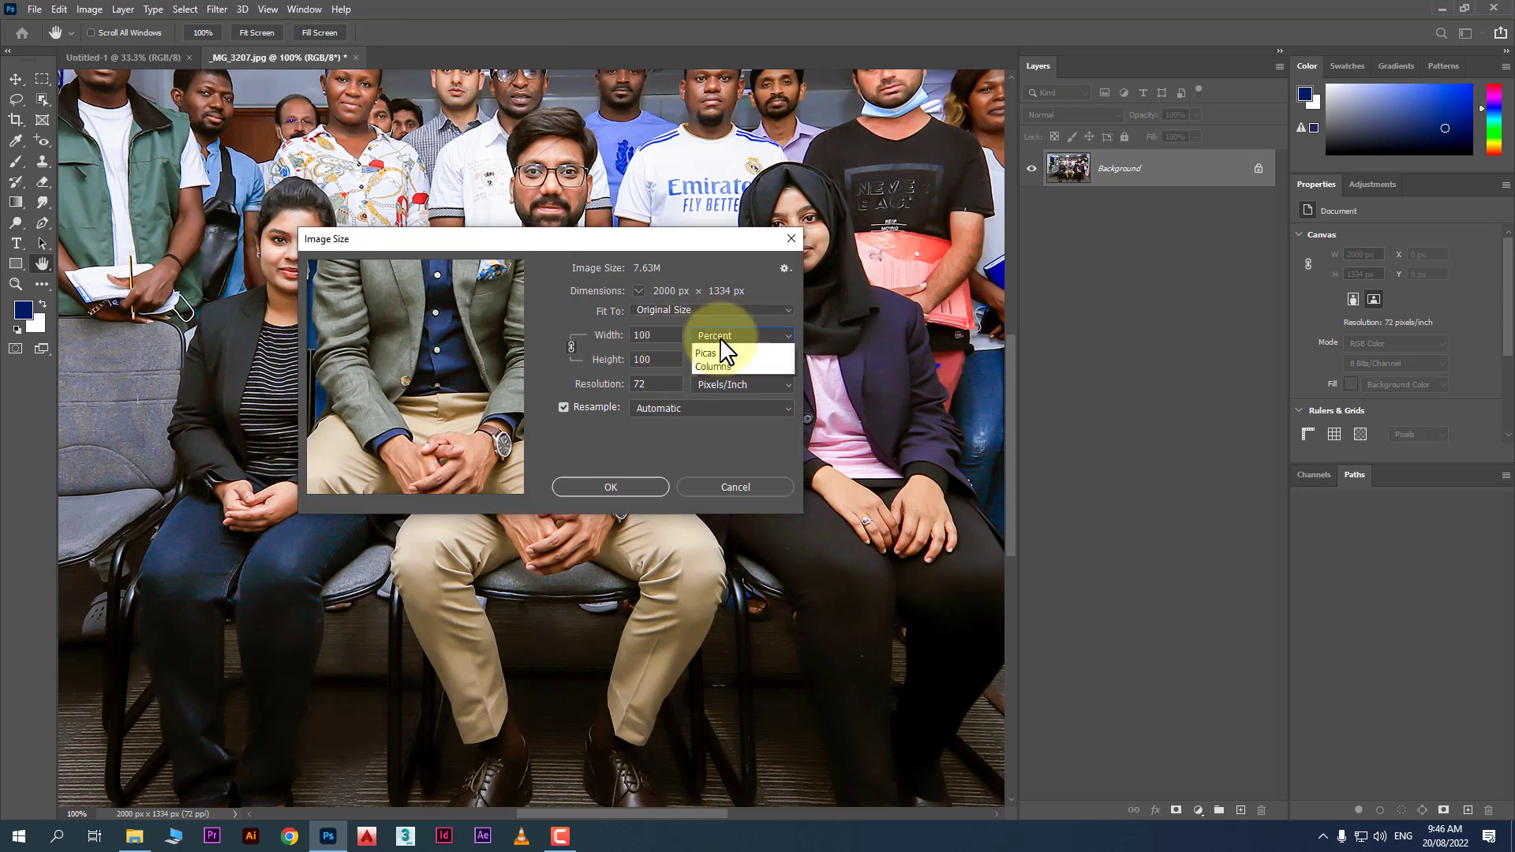
{"action": "left_click", "coordinate": [745, 372]}
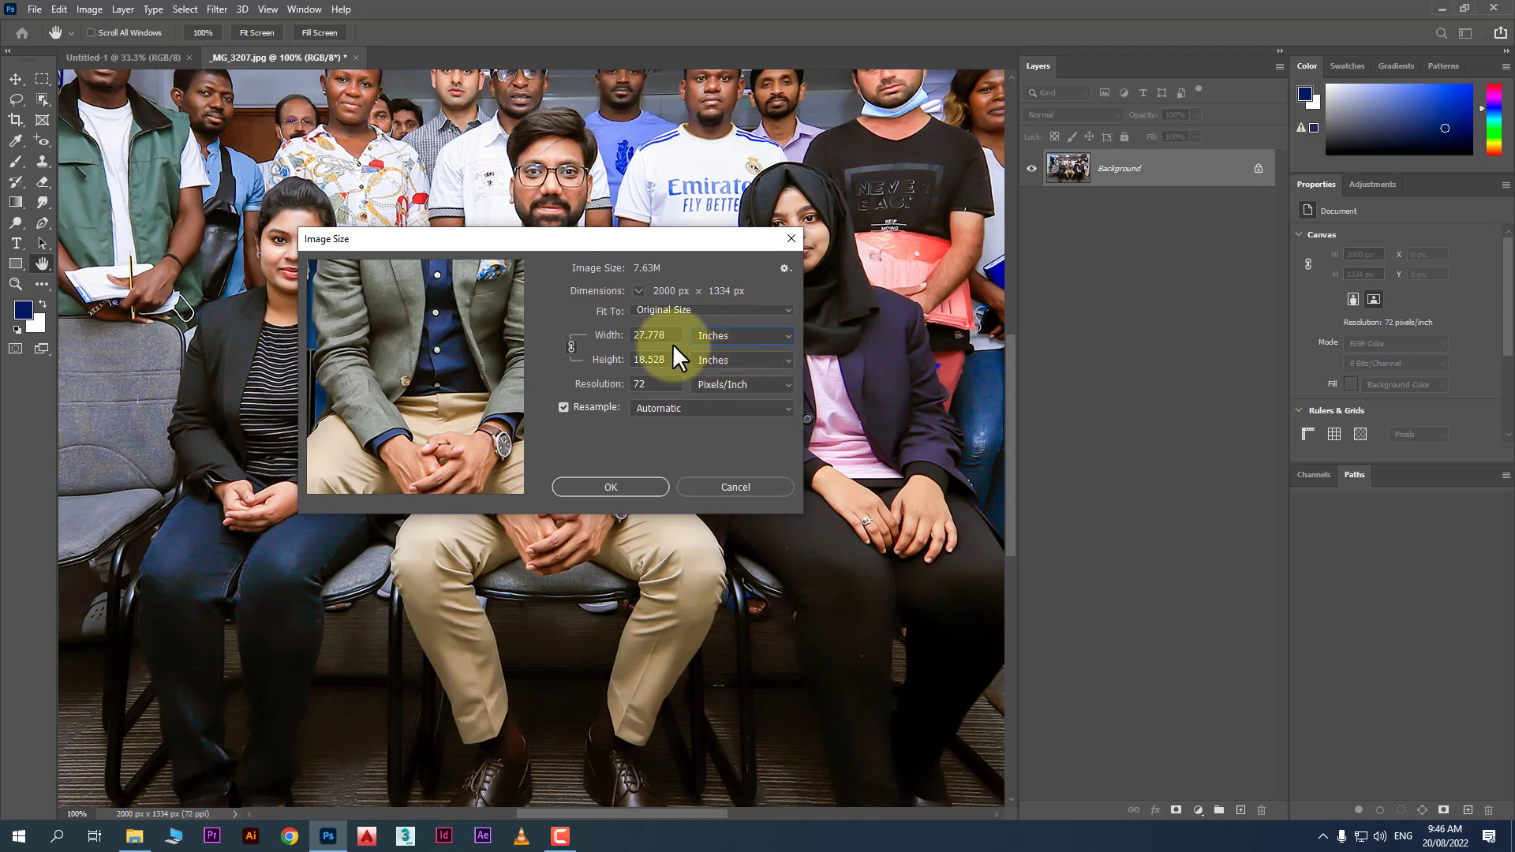
{"action": "mouse_move", "coordinate": [632, 332]}
{"action": "left_mouse_down"}
{"action": "mouse_move", "coordinate": [666, 335]}
{"action": "mouse_move", "coordinate": [627, 355]}
{"action": "left_mouse_up"}
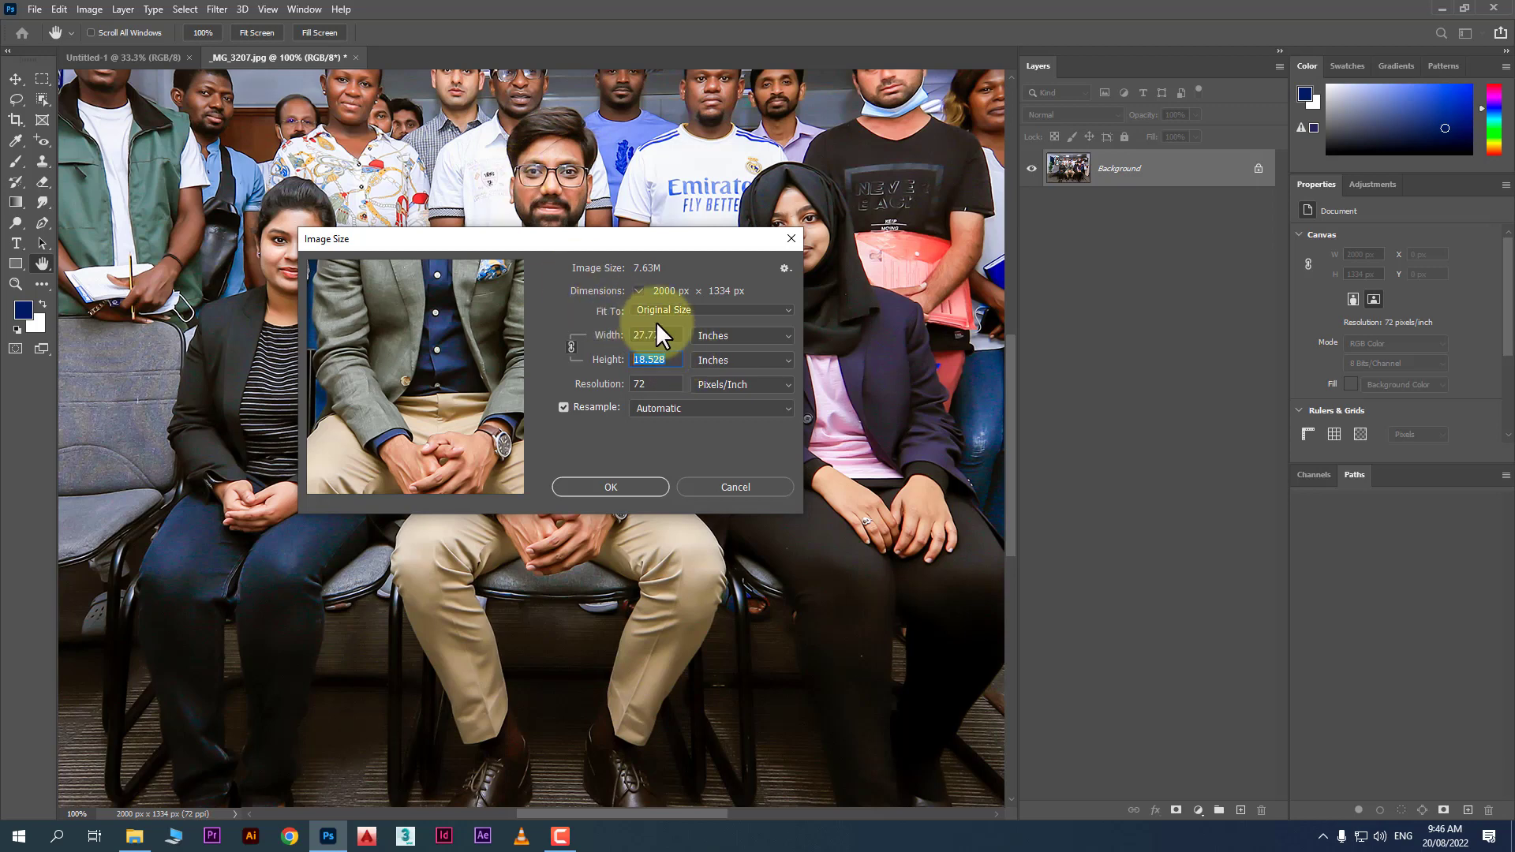
{"action": "left_click", "coordinate": [750, 335]}
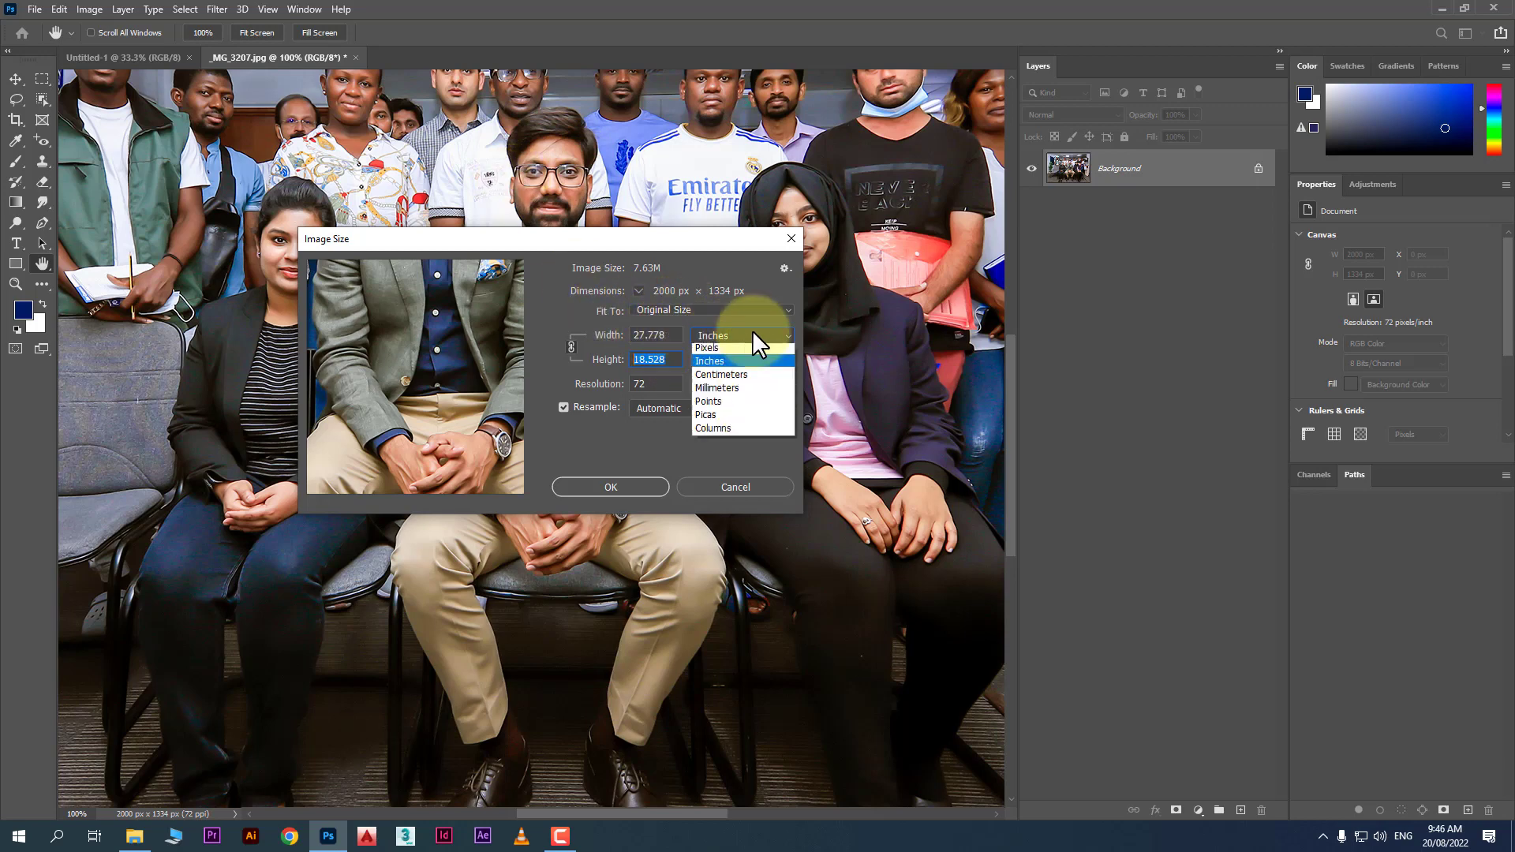
{"action": "left_click", "coordinate": [739, 364]}
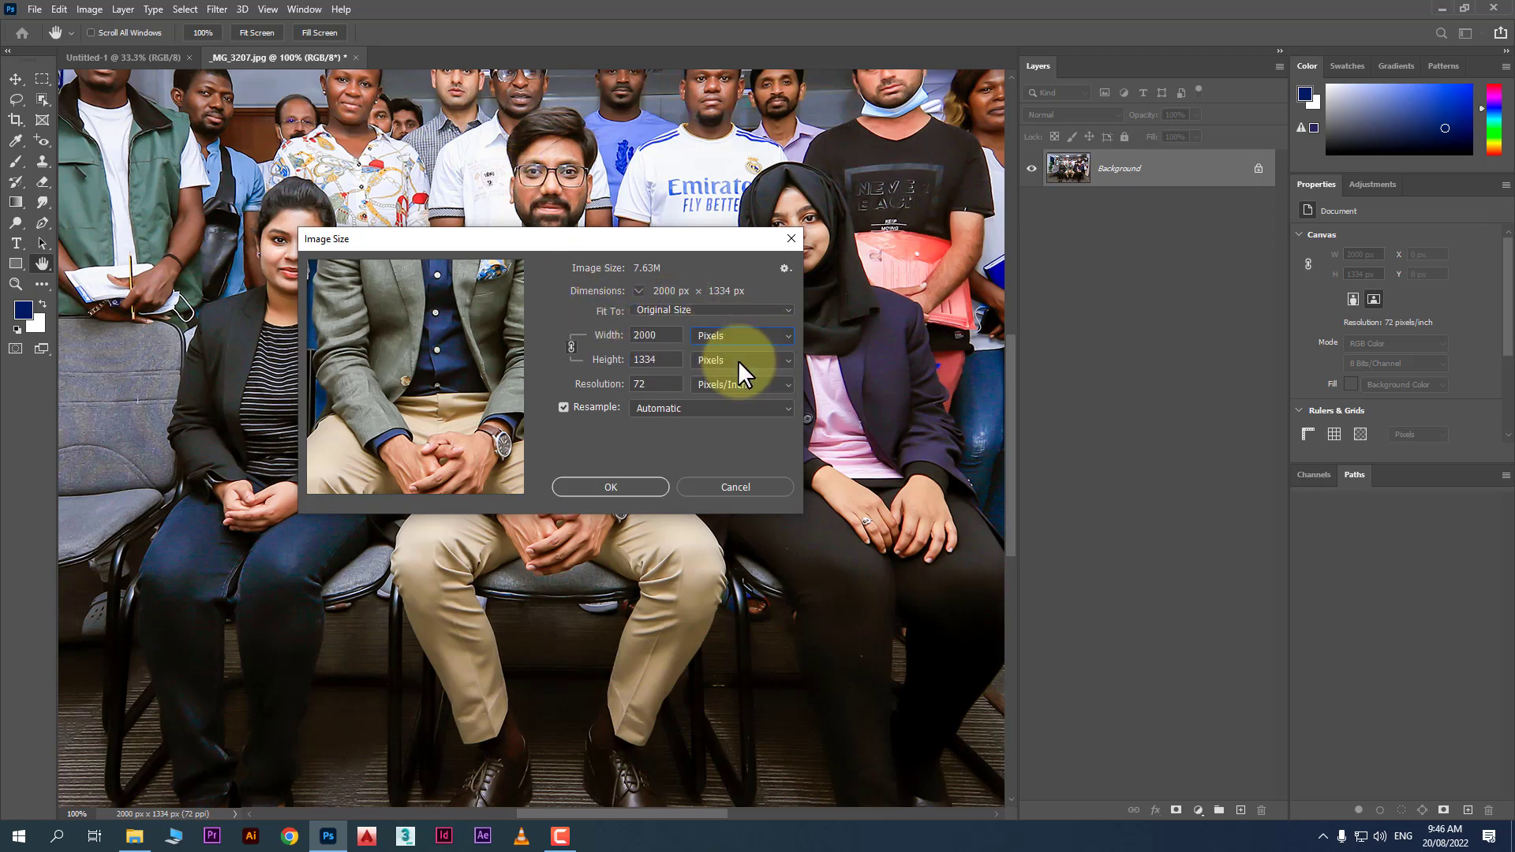
Resize the group photo to a width of 1200 pixels with width and height linked, and view the smaller image.
{"action": "double_click", "coordinate": [661, 335]}
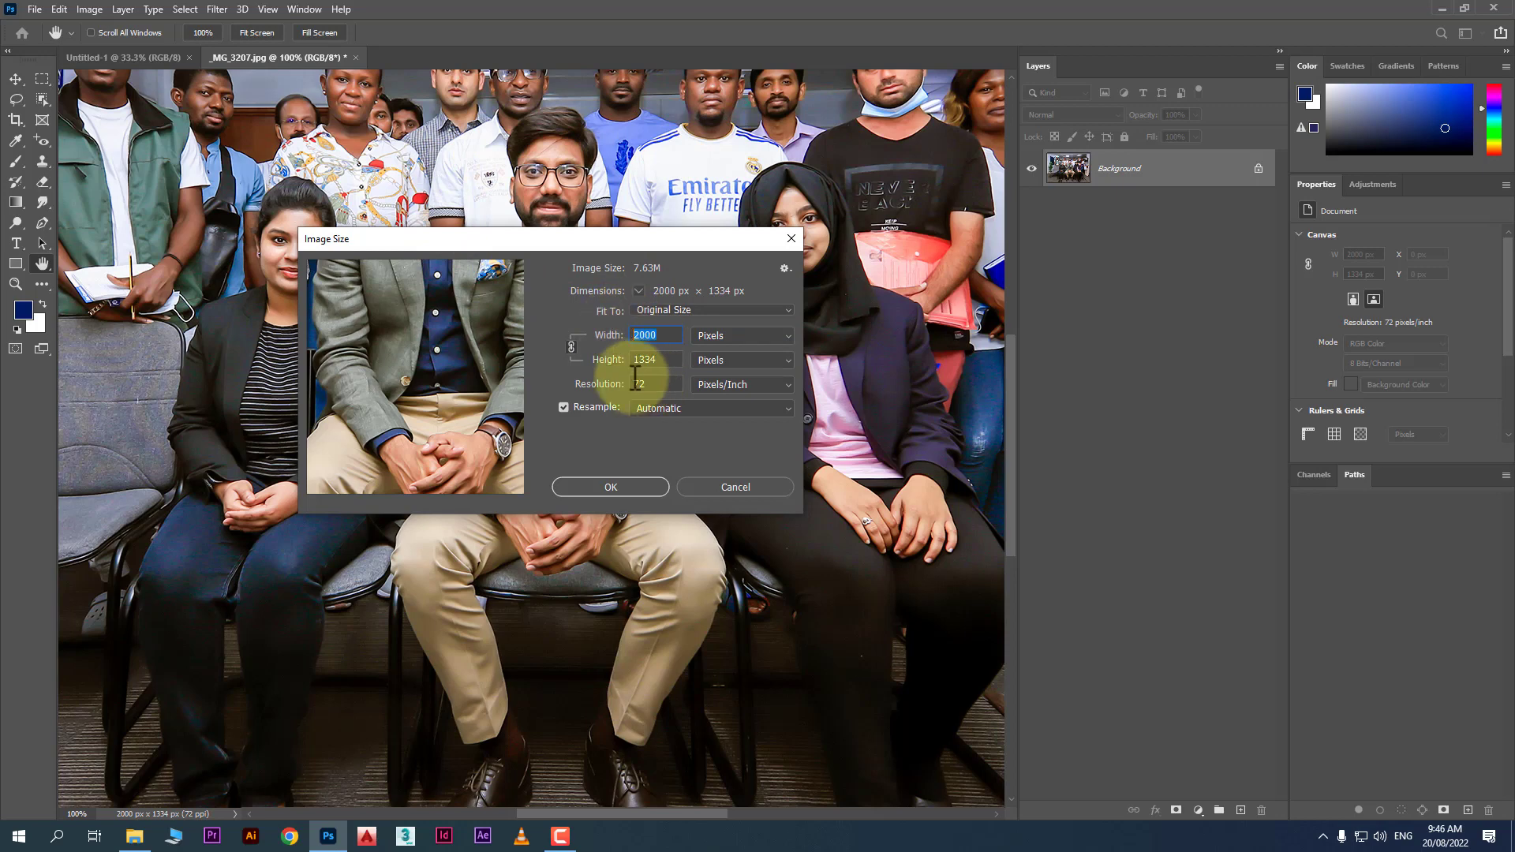
{"action": "type", "text": "1500"}
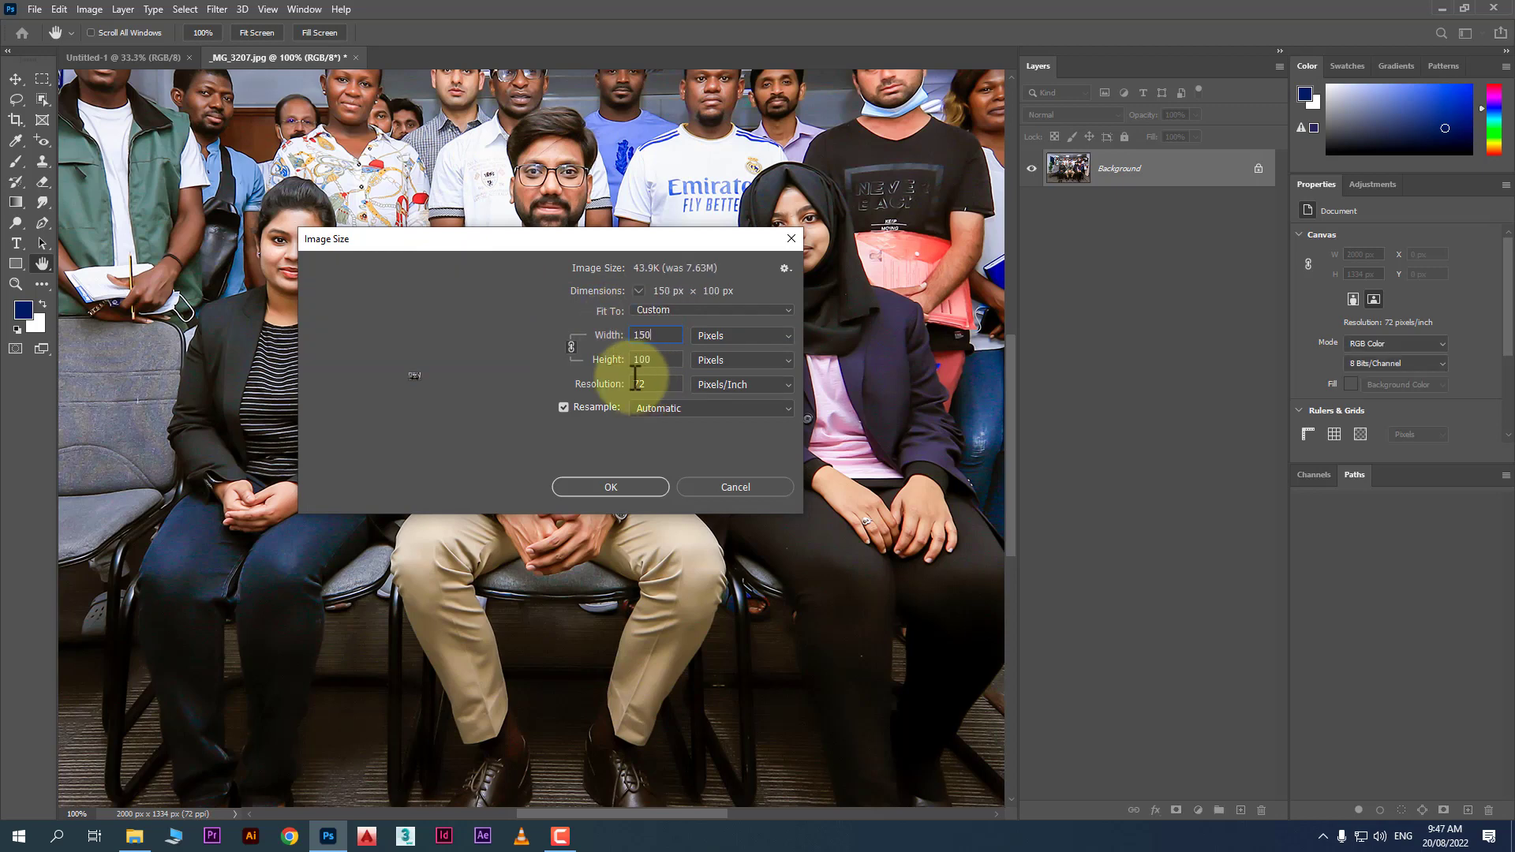
{"action": "double_click", "coordinate": [667, 337]}
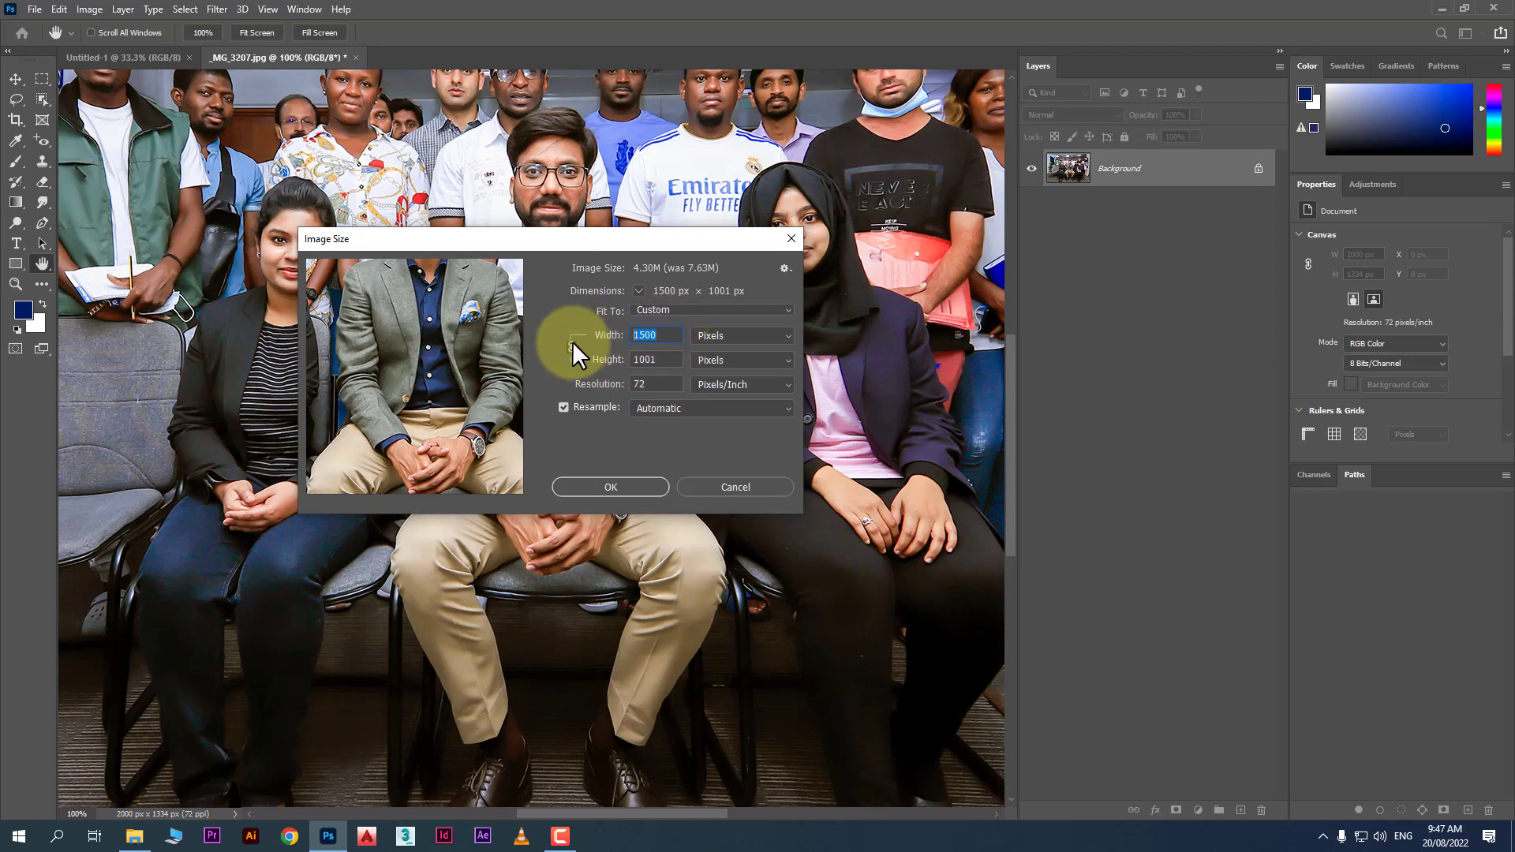
{"action": "type", "text": "1200"}
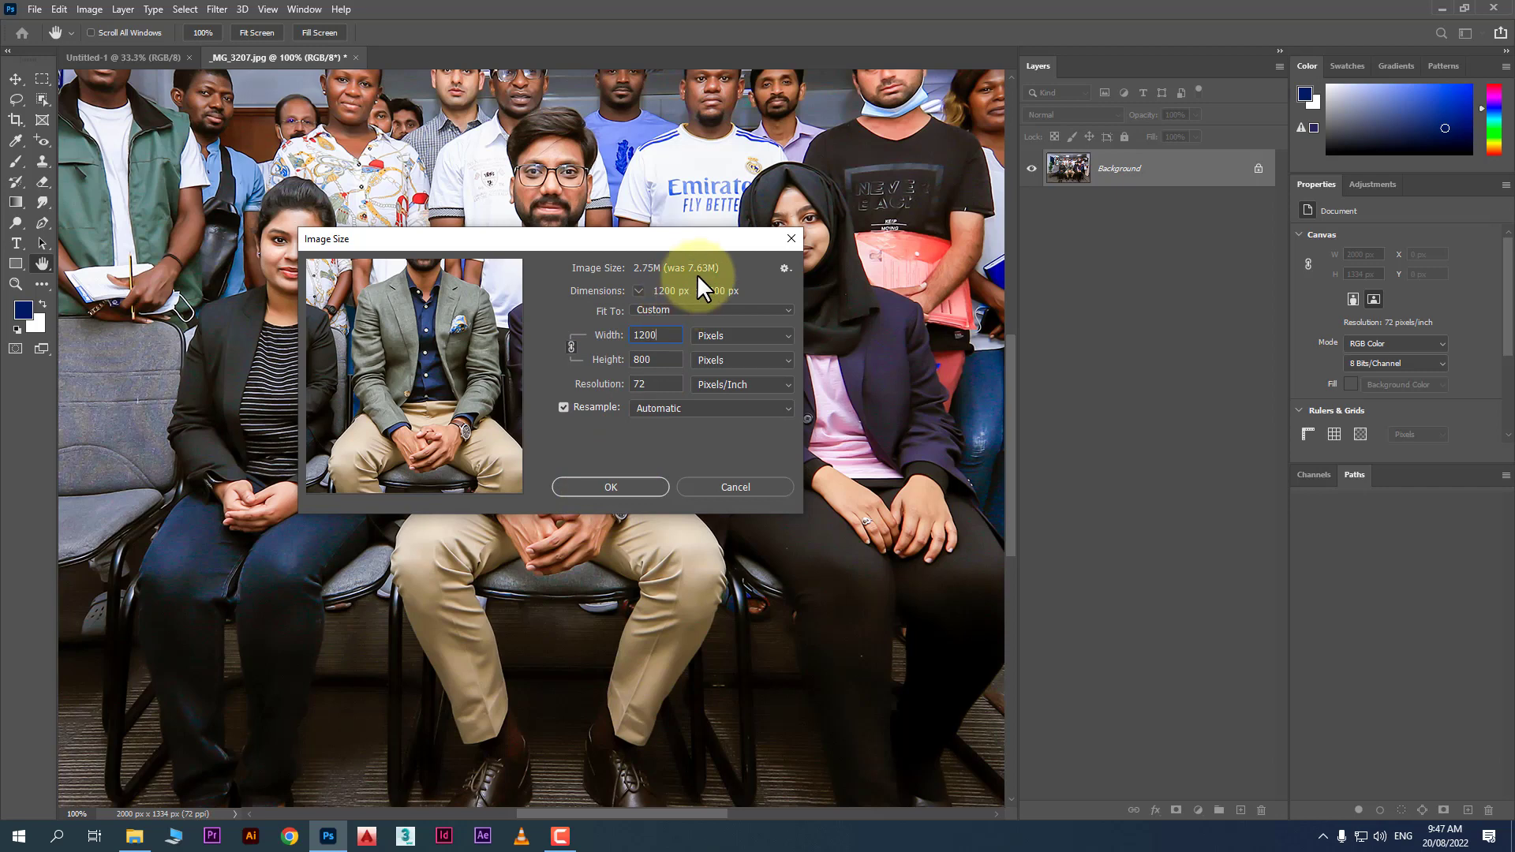
{"action": "left_click", "coordinate": [626, 486]}
{"action": "scroll", "coordinate": [624, 388], "scroll_direction": "down", "scroll_amount": 1}
{"action": "scroll", "coordinate": [632, 383], "scroll_direction": "up", "scroll_amount": 4}
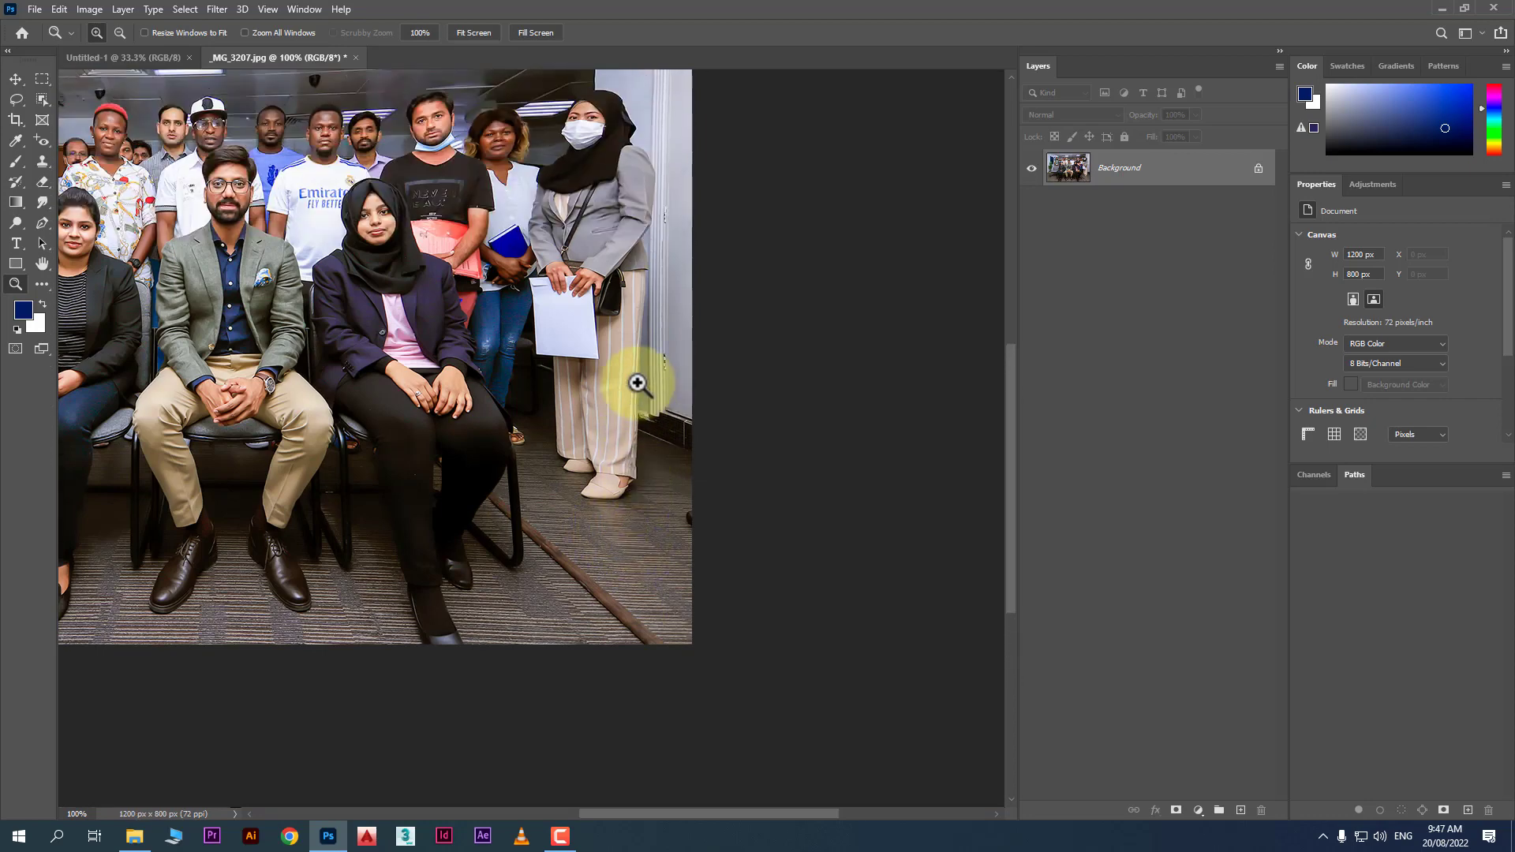
{"action": "scroll", "coordinate": [637, 383], "scroll_direction": "up", "scroll_amount": 1}
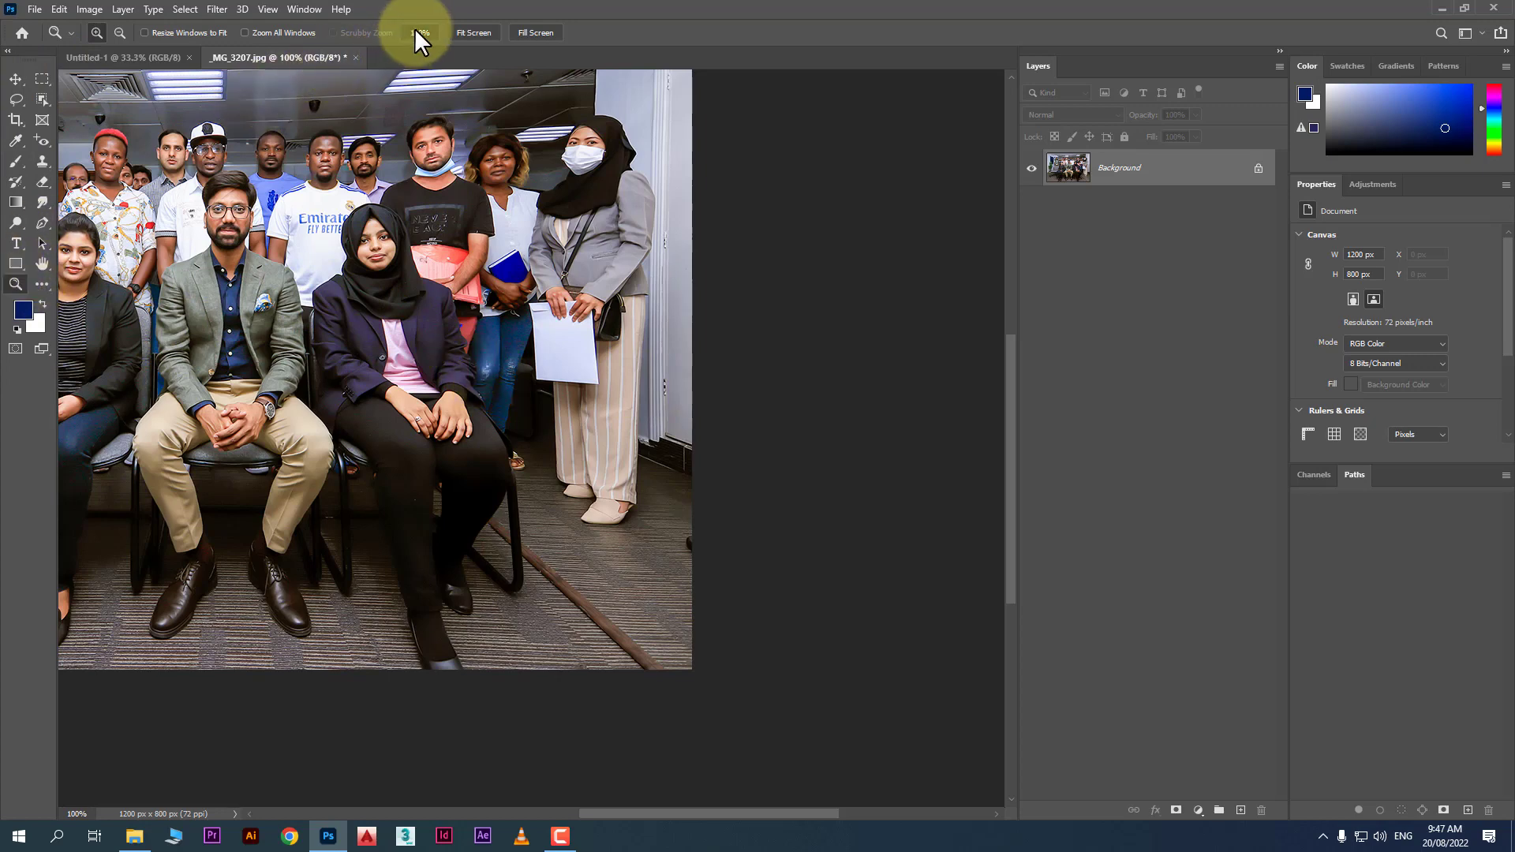
Convert the group photo's colour mode to CMYK Color and accept the default profile.
{"action": "left_click", "coordinate": [89, 9]}
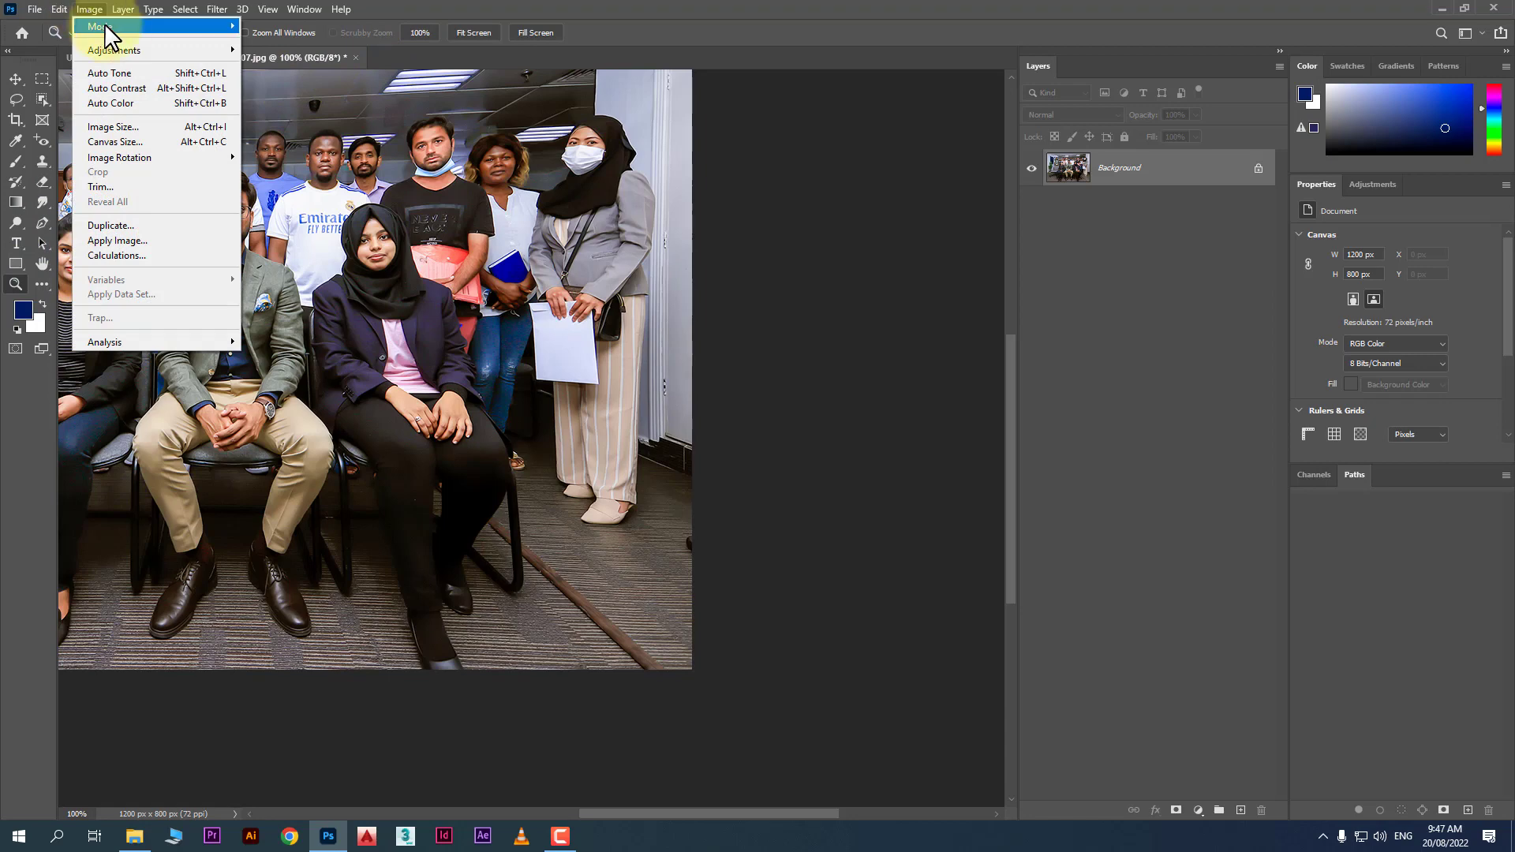
{"action": "mouse_move", "coordinate": [115, 26]}
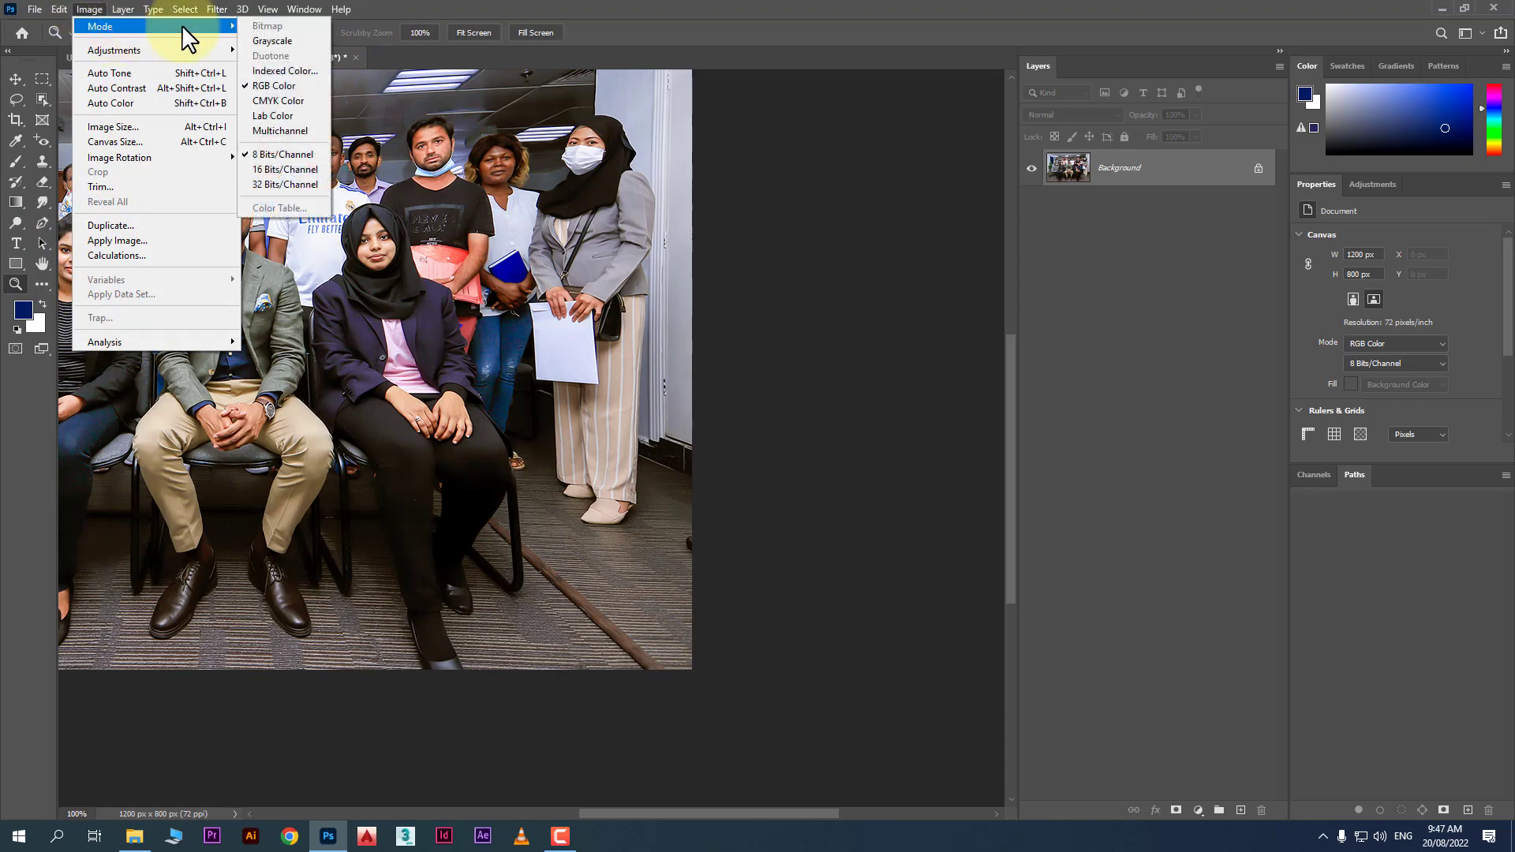
{"action": "left_click", "coordinate": [316, 100]}
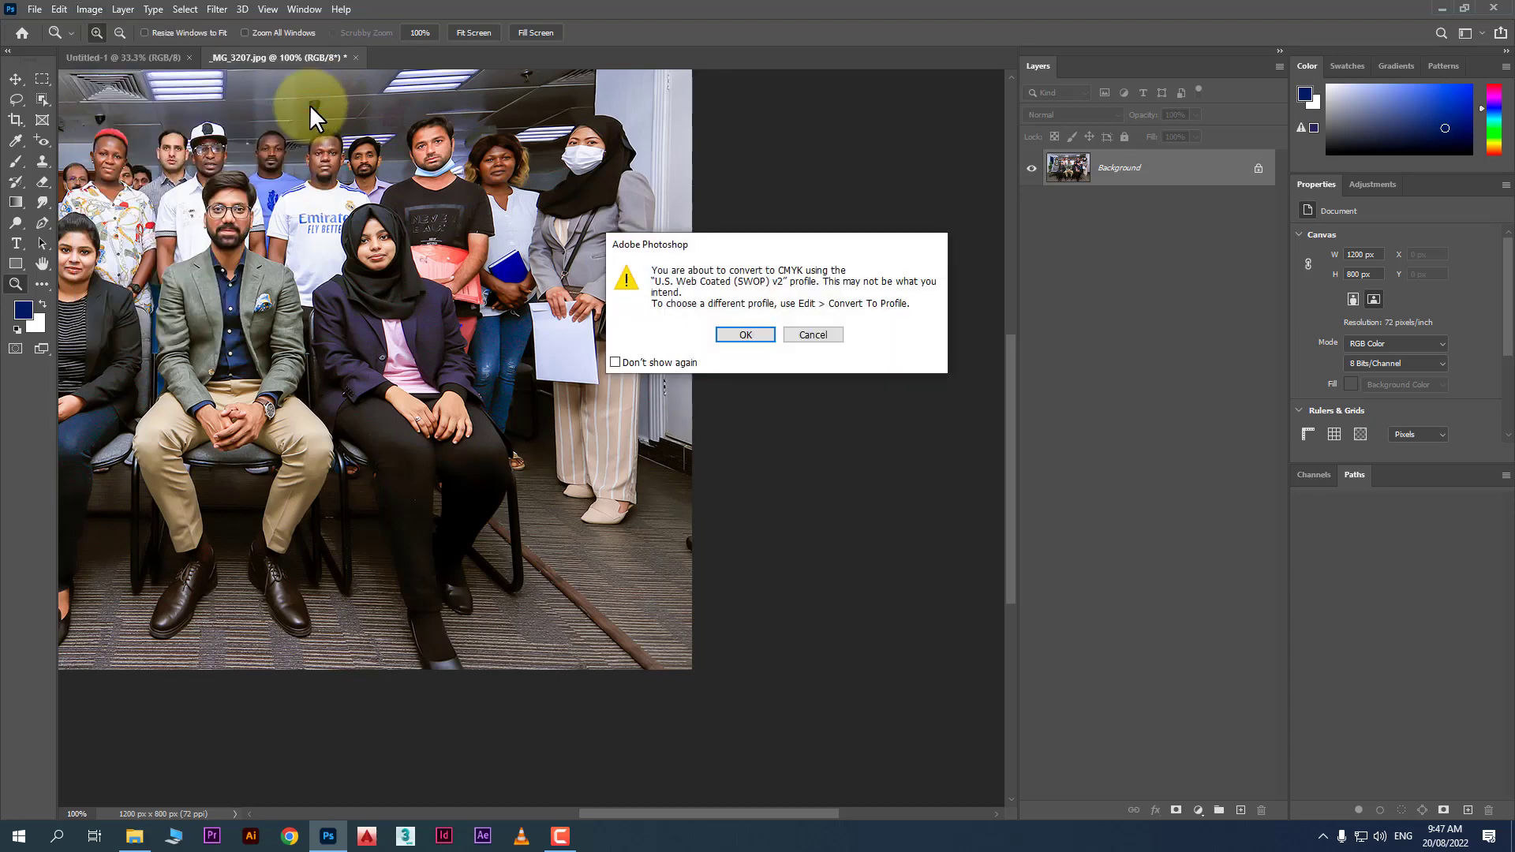
{"action": "left_click", "coordinate": [742, 333]}
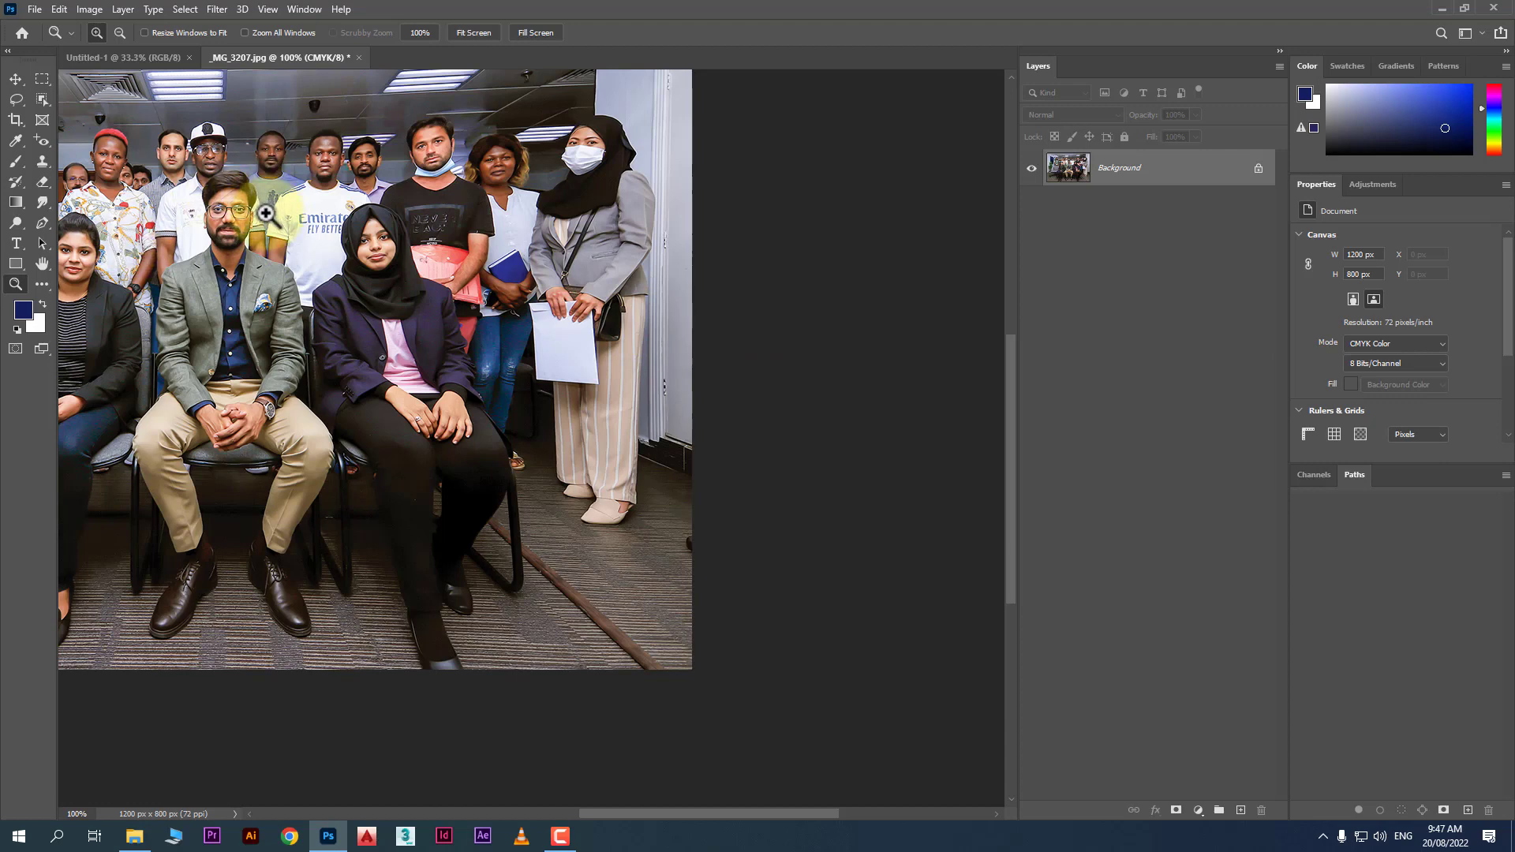
{"action": "scroll", "coordinate": [256, 211], "scroll_direction": "up", "scroll_amount": 2}
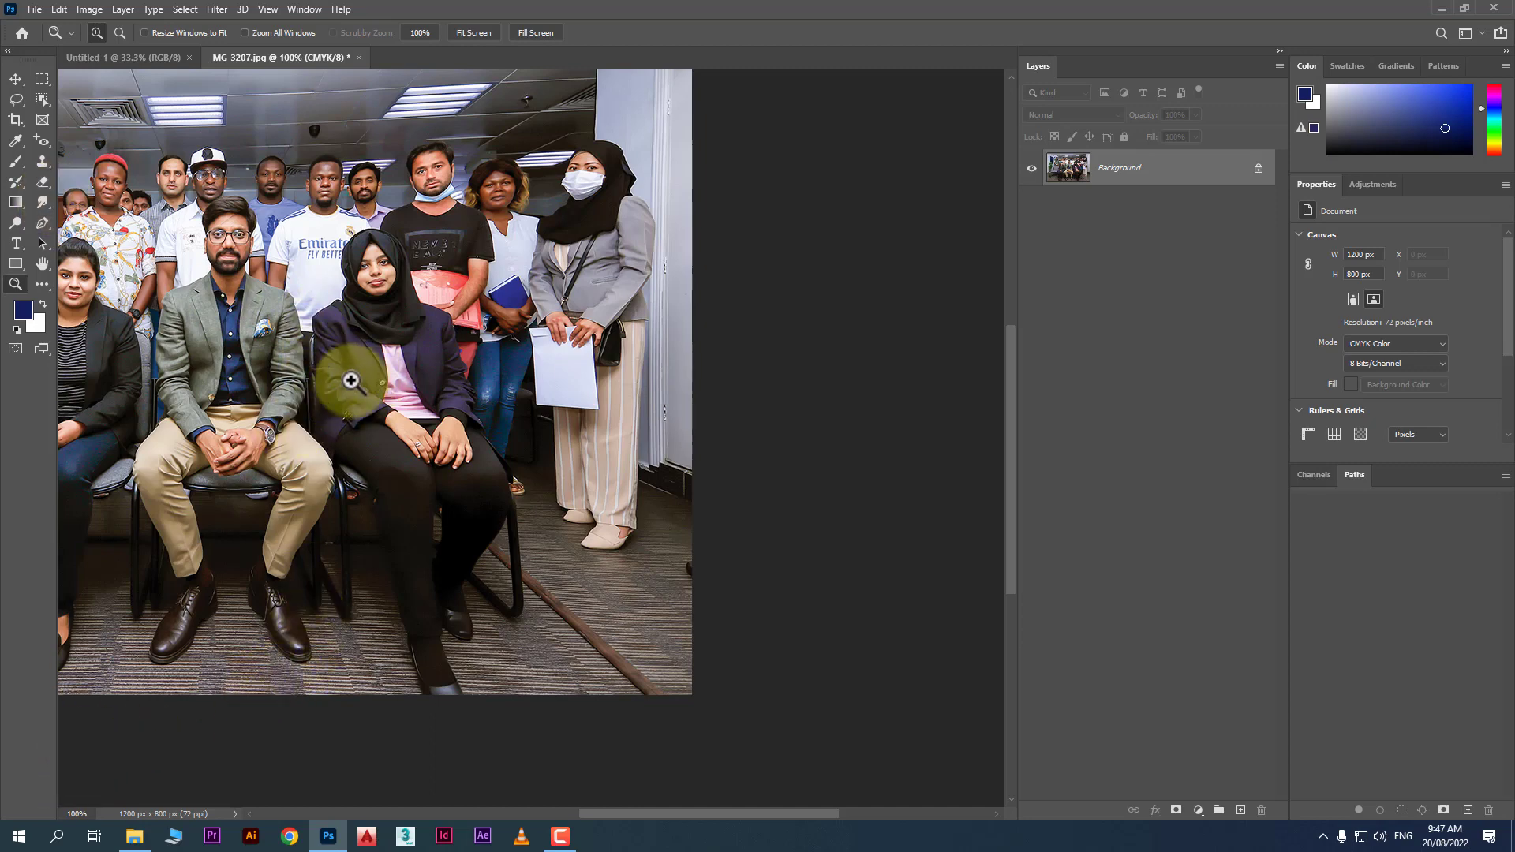
Close the _MG_3207.jpg document without saving its changes, after a glance at the blank Untitled-1 document.
{"action": "left_click", "coordinate": [122, 55]}
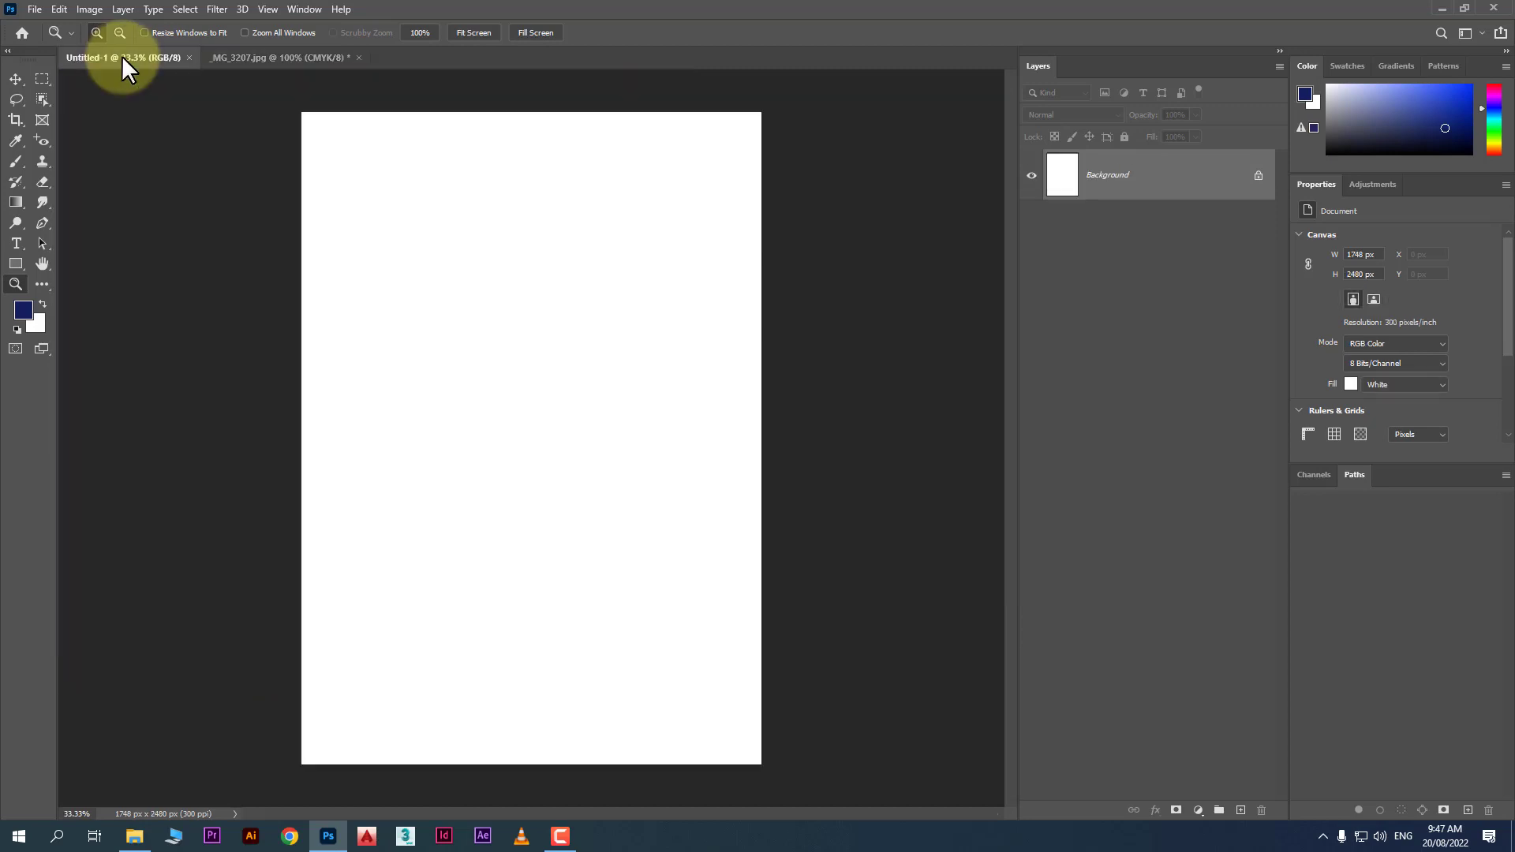
{"action": "left_click", "coordinate": [280, 57]}
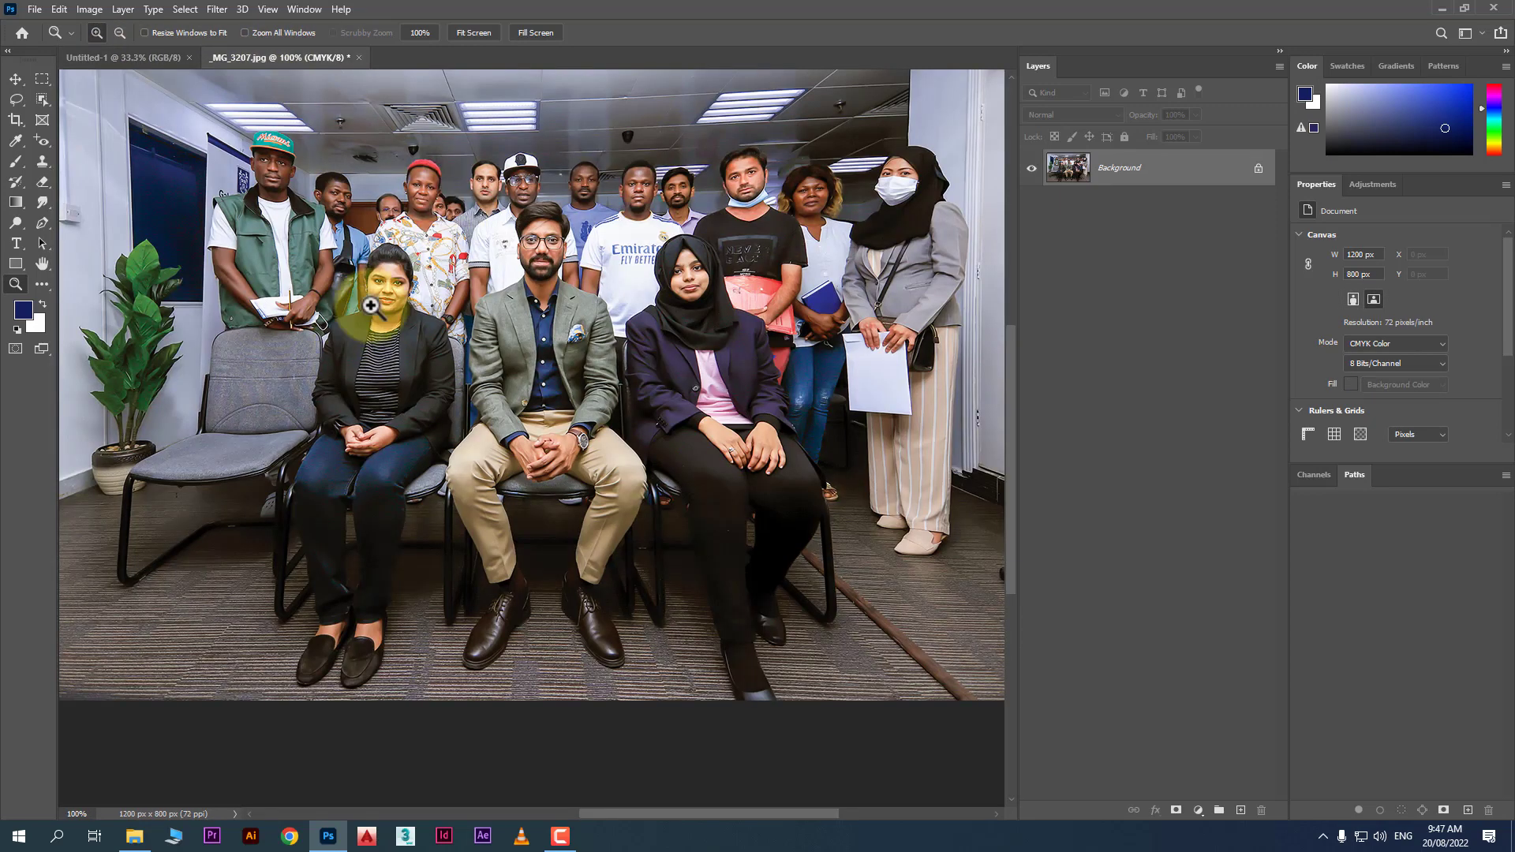
{"action": "right_click", "coordinate": [298, 55]}
{"action": "left_click", "coordinate": [331, 82]}
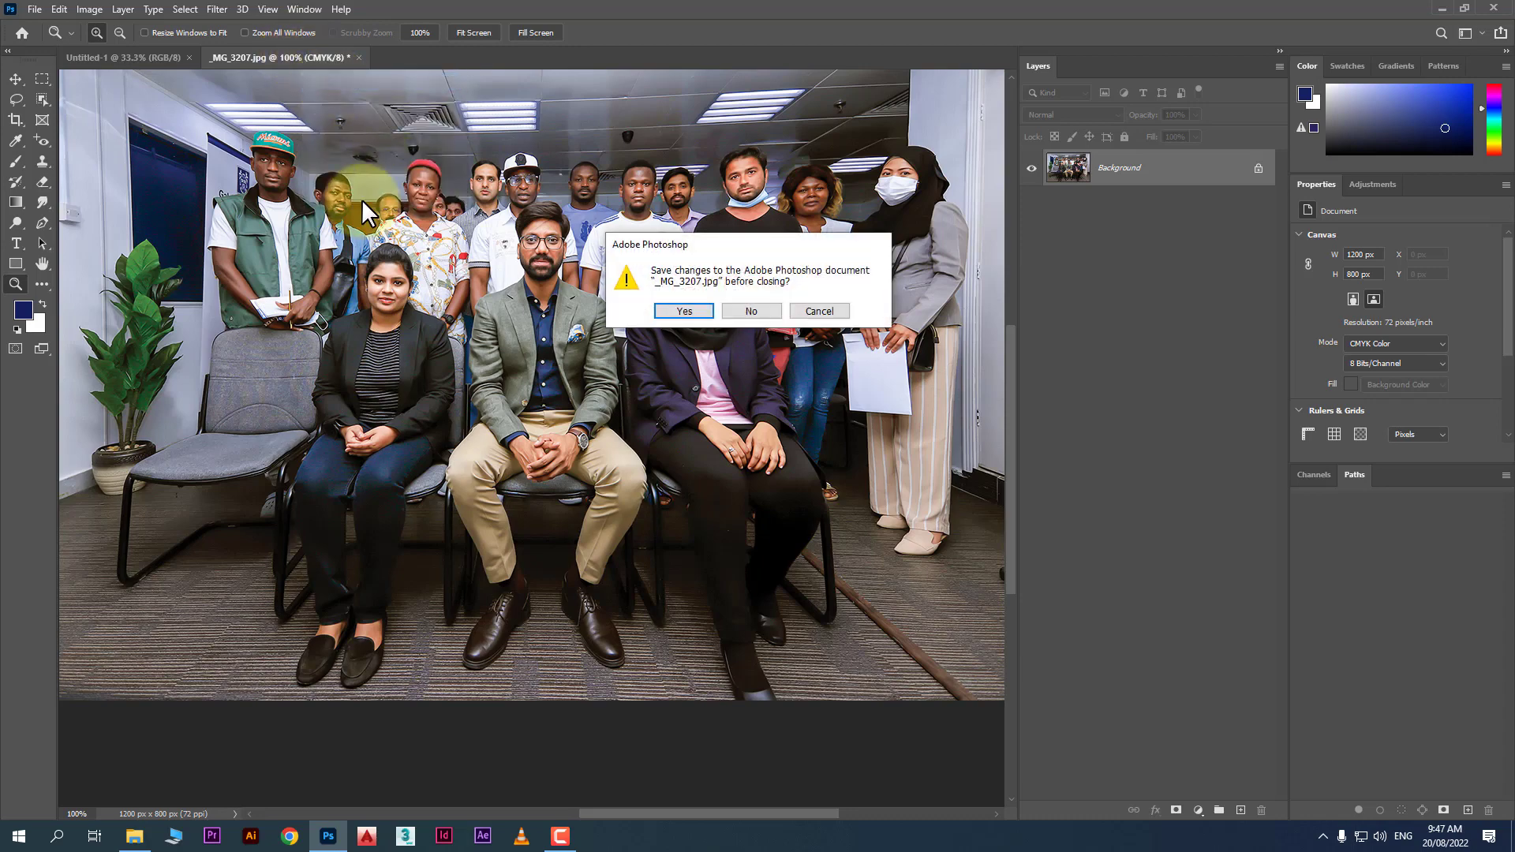
{"action": "left_click", "coordinate": [751, 311]}
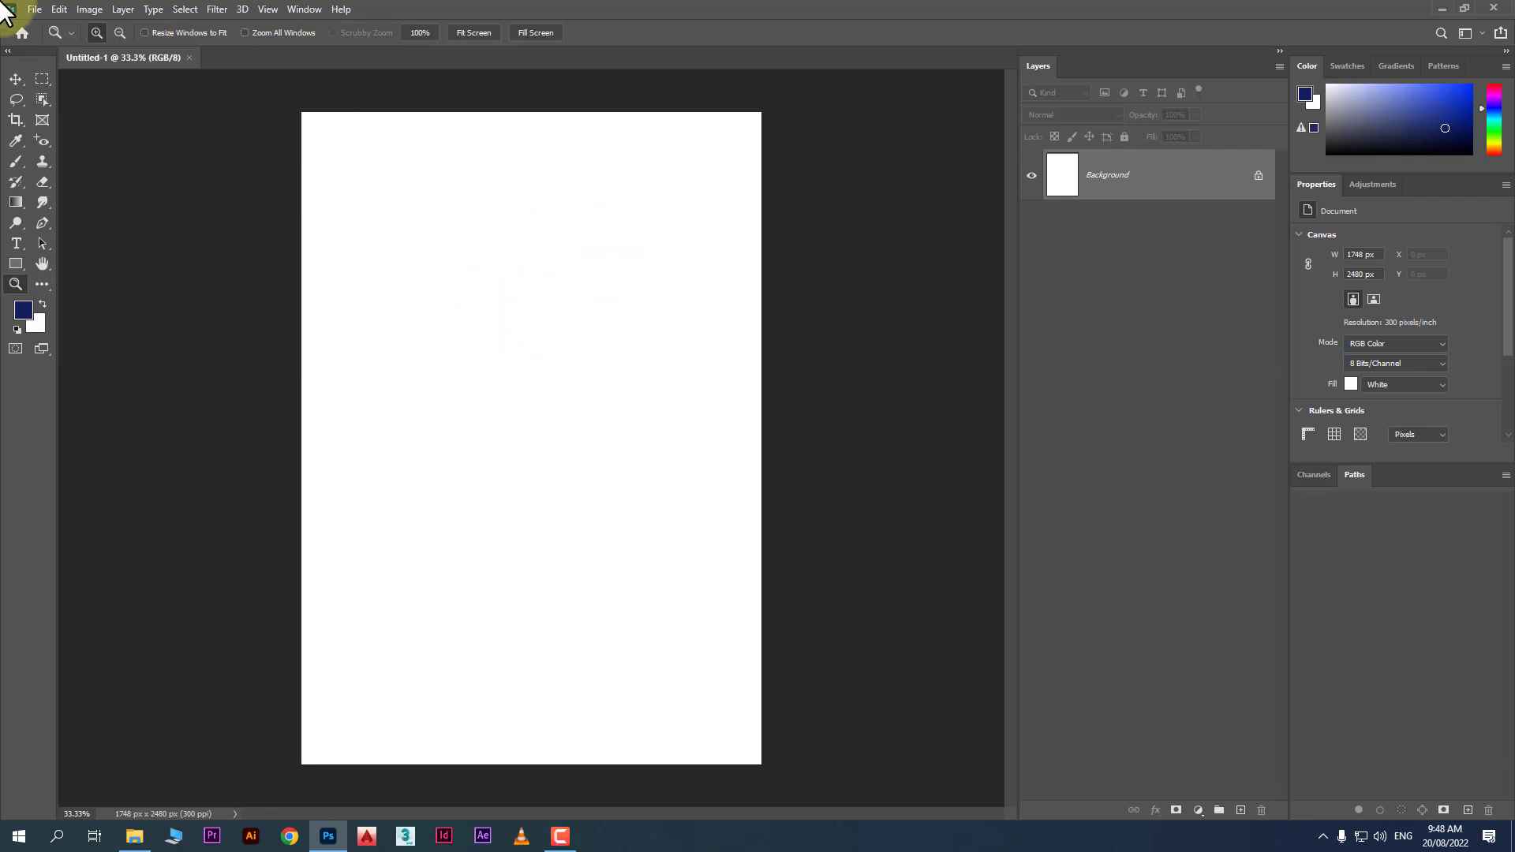
Open the photo pexels-shiny-diamond-3762408 from the Downloads folder as its own document.
{"action": "left_click", "coordinate": [36, 6]}
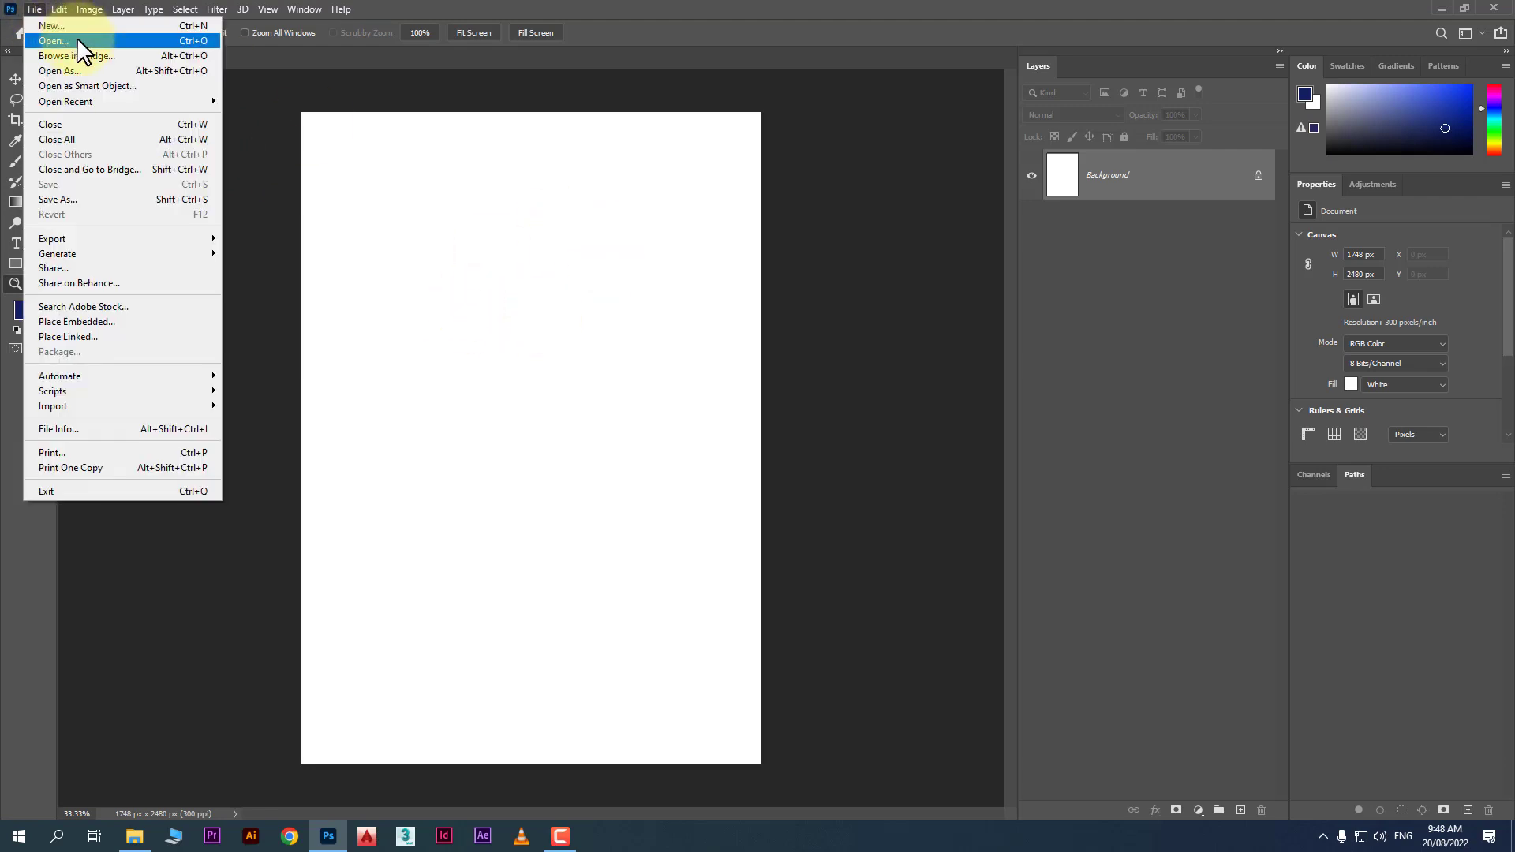
{"action": "left_click", "coordinate": [76, 36]}
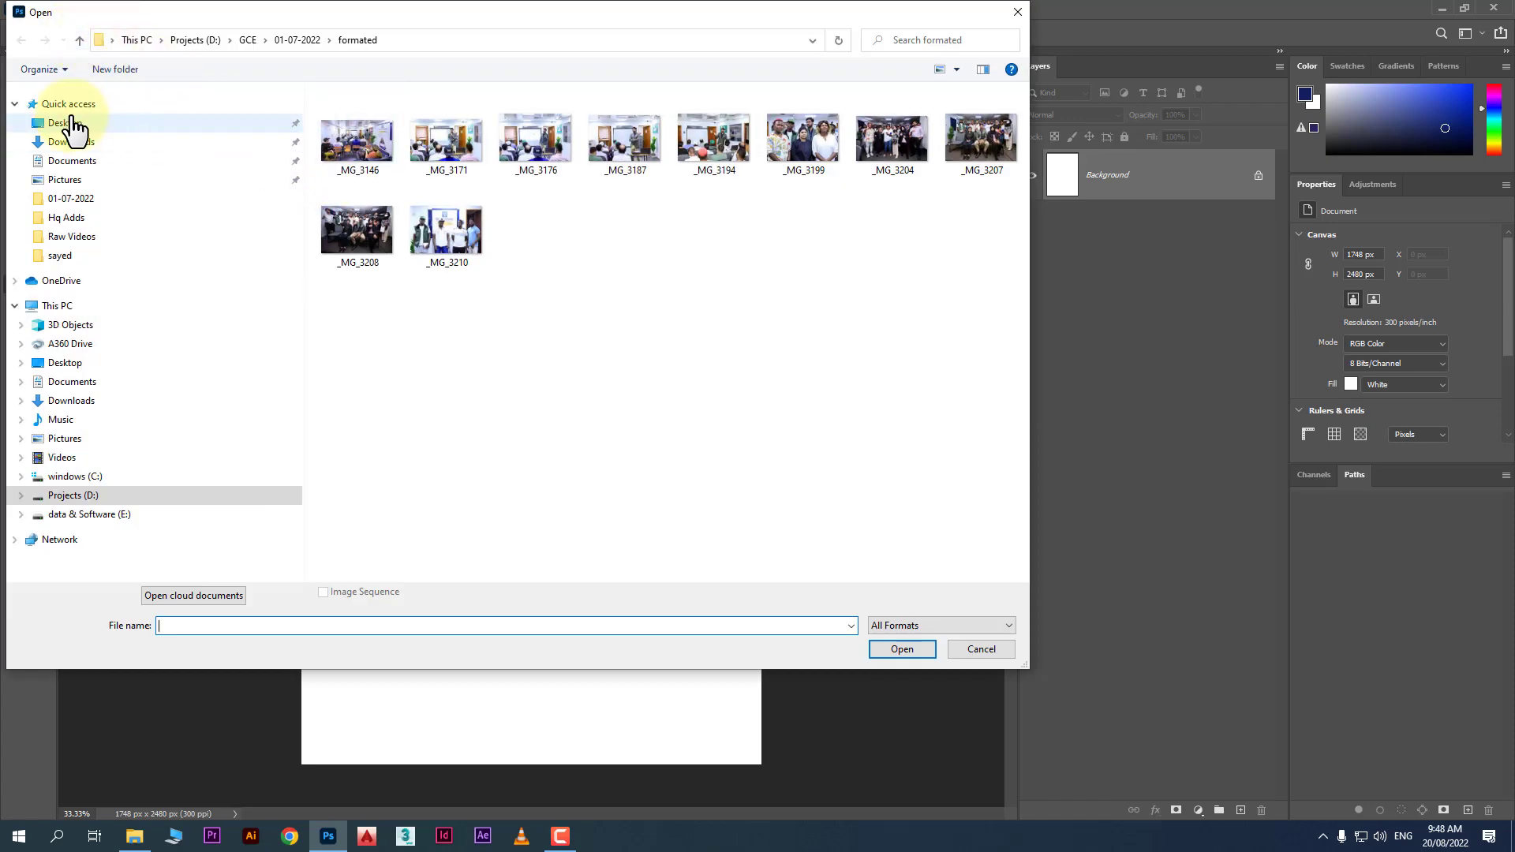
{"action": "left_click", "coordinate": [87, 147]}
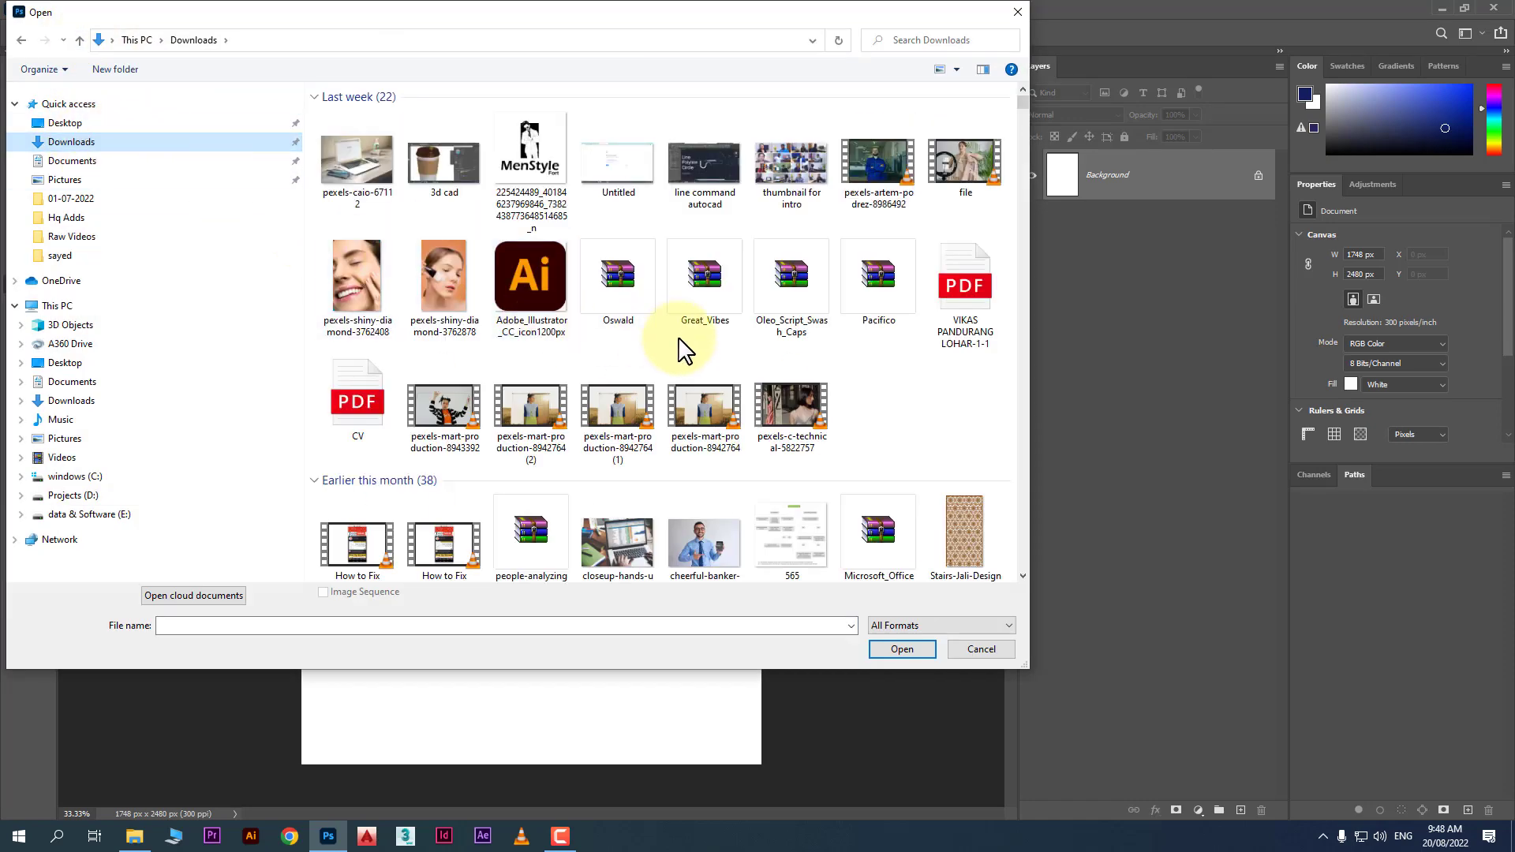
{"action": "double_click", "coordinate": [368, 286]}
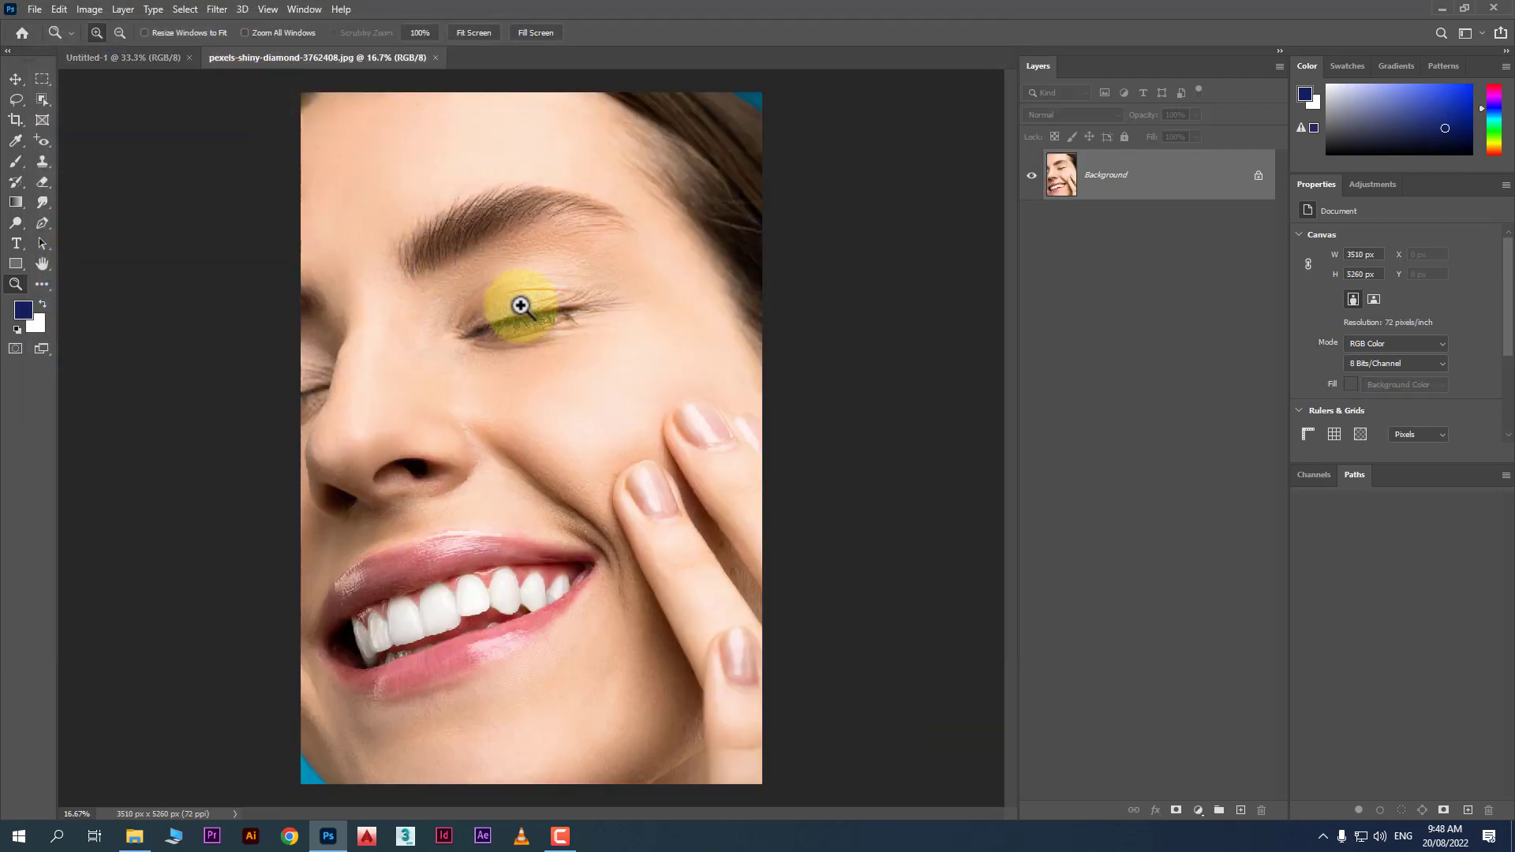
Place the photo pexels-shiny-diamond-3762878 from Downloads as an embedded object in the blank Untitled-1 document at its default fit.
{"action": "left_click", "coordinate": [126, 58]}
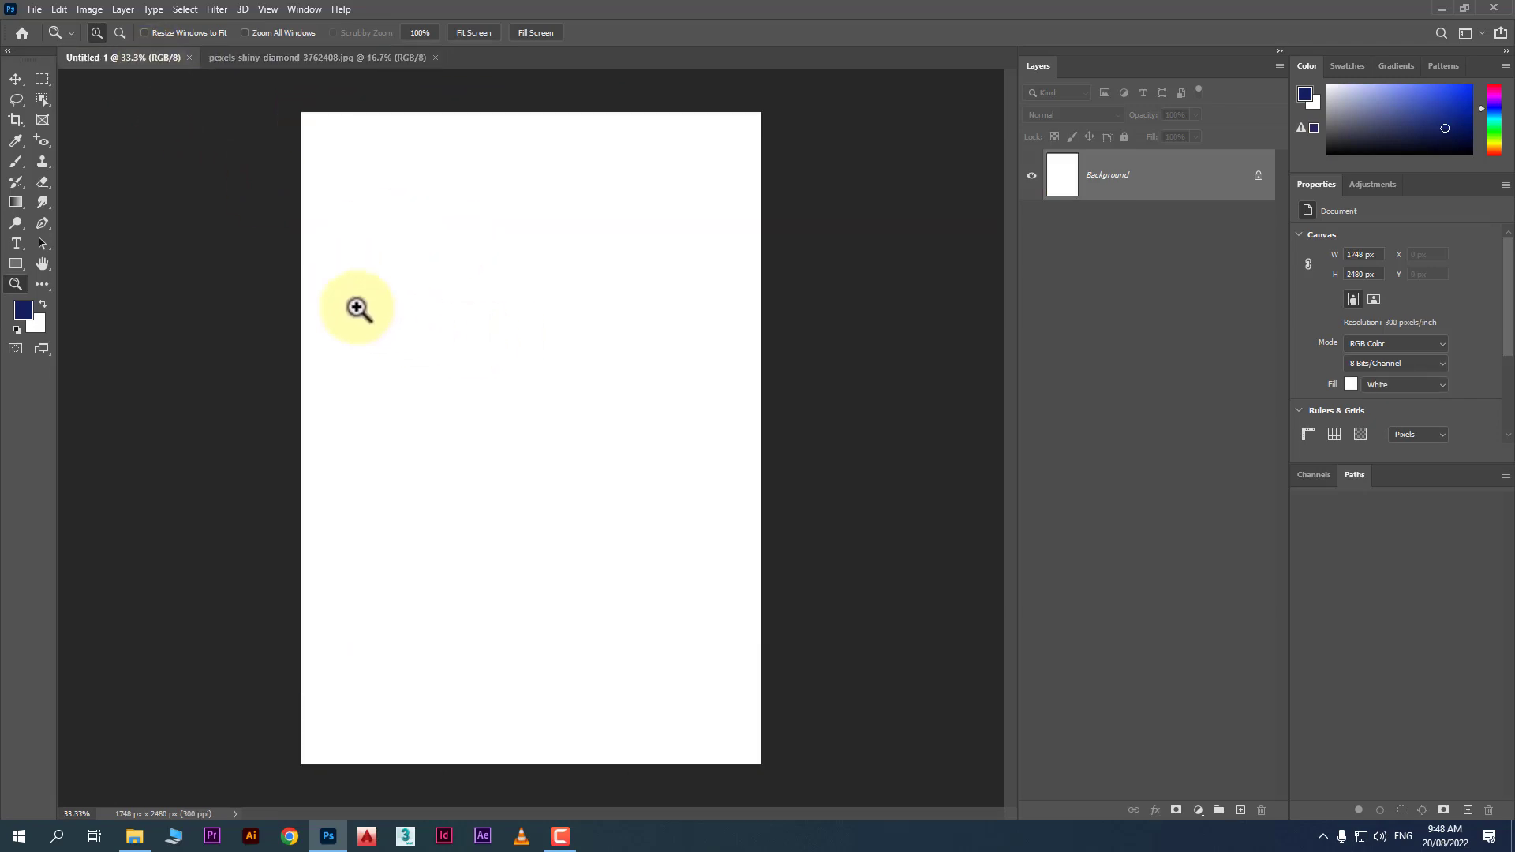
{"action": "left_click", "coordinate": [32, 9]}
{"action": "mouse_move", "coordinate": [77, 235]}
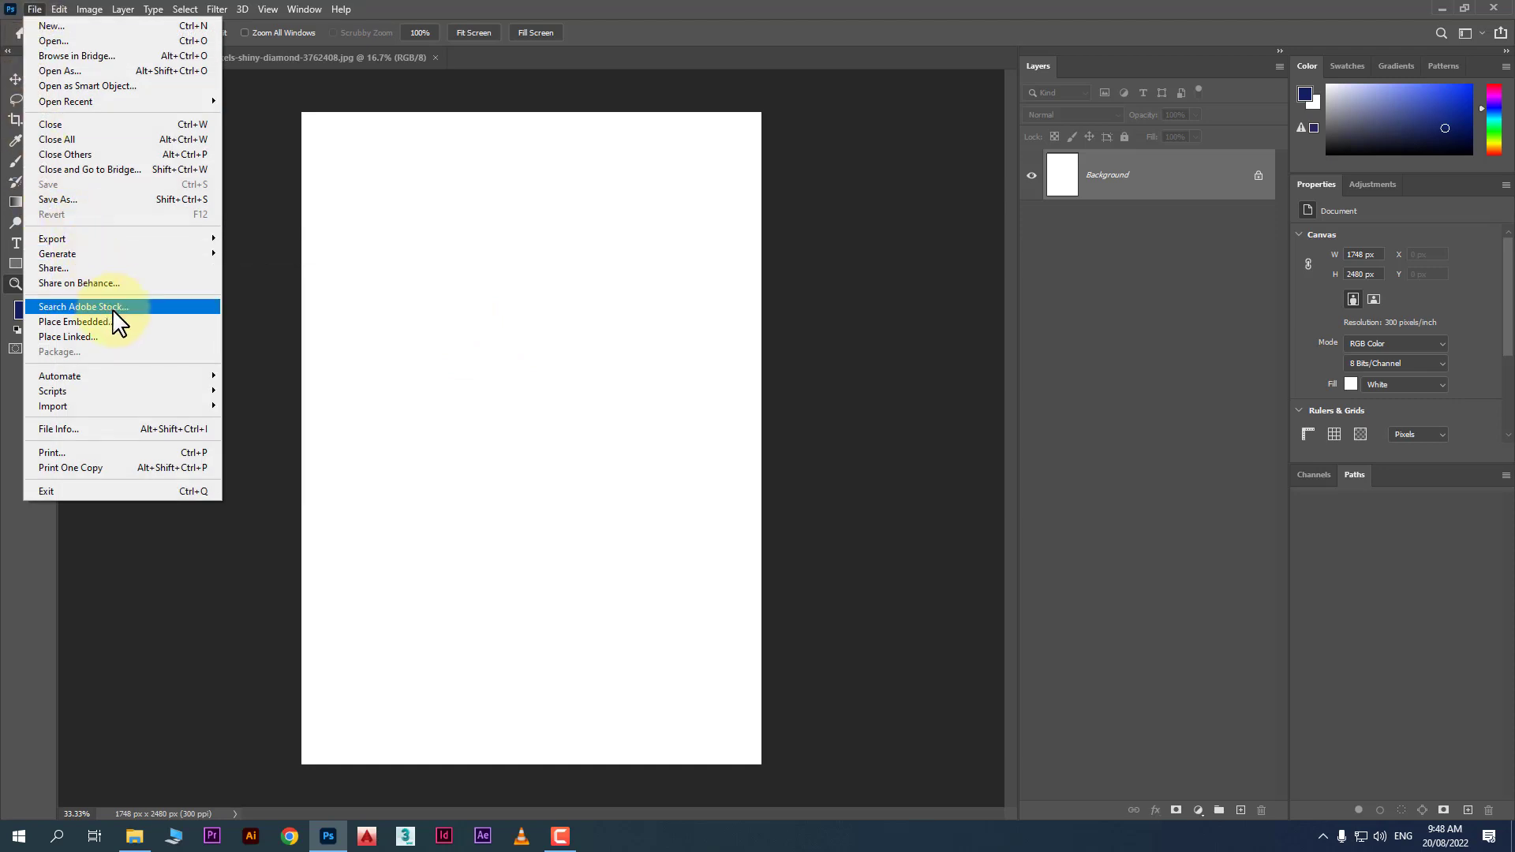
{"action": "left_click", "coordinate": [182, 320]}
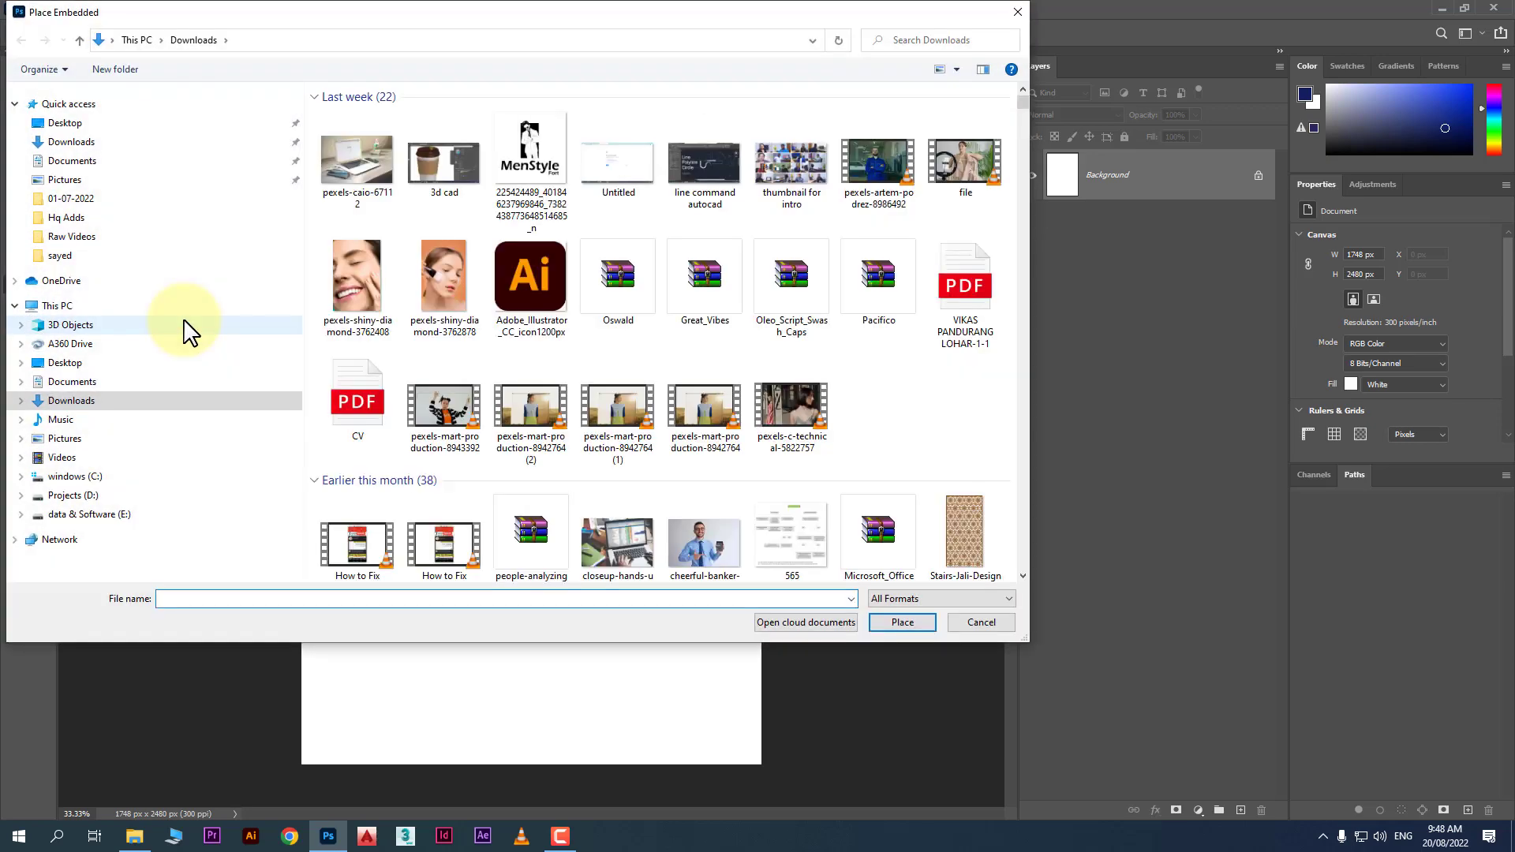
{"action": "double_click", "coordinate": [459, 293]}
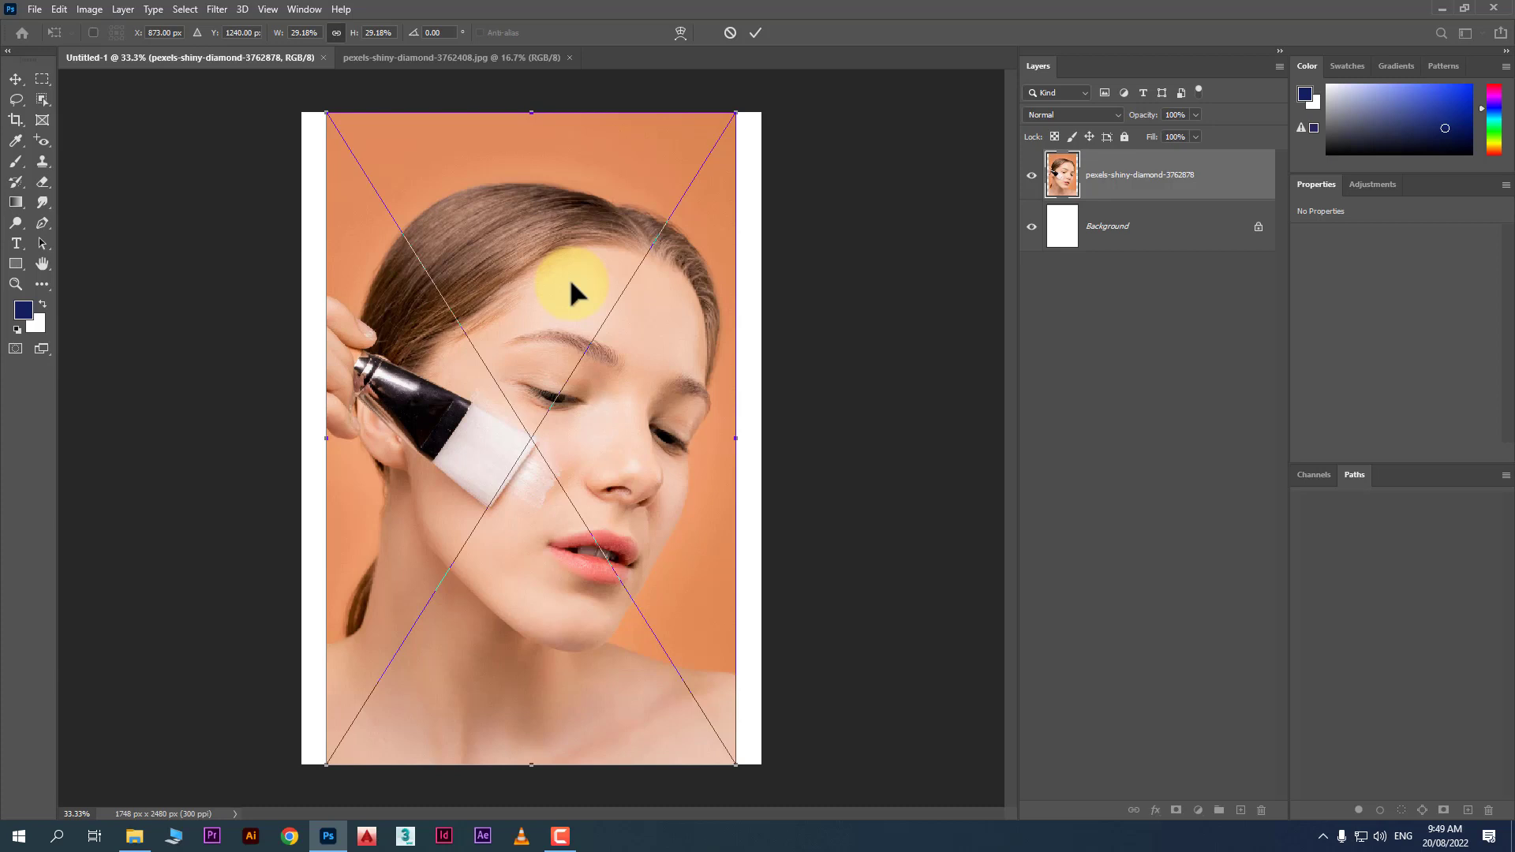
{"action": "key", "text": "Return"}
{"action": "key", "text": "z"}
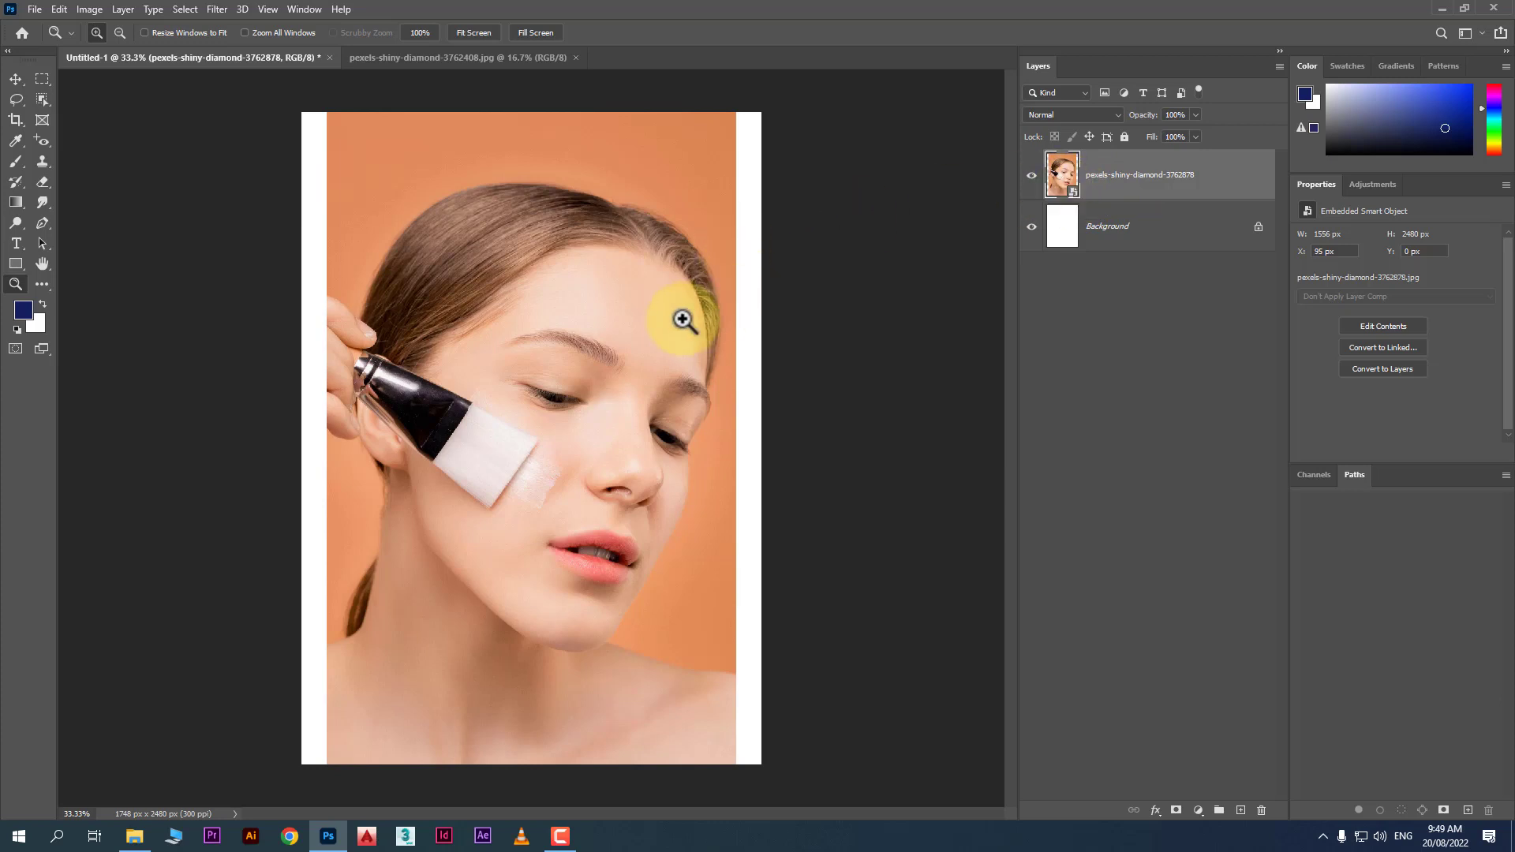
Place the photo pexels-shiny-diamond-3762878 from Downloads as a linked object, scaled to about 9.46% in the page's lower-left area.
{"action": "left_click", "coordinate": [38, 11]}
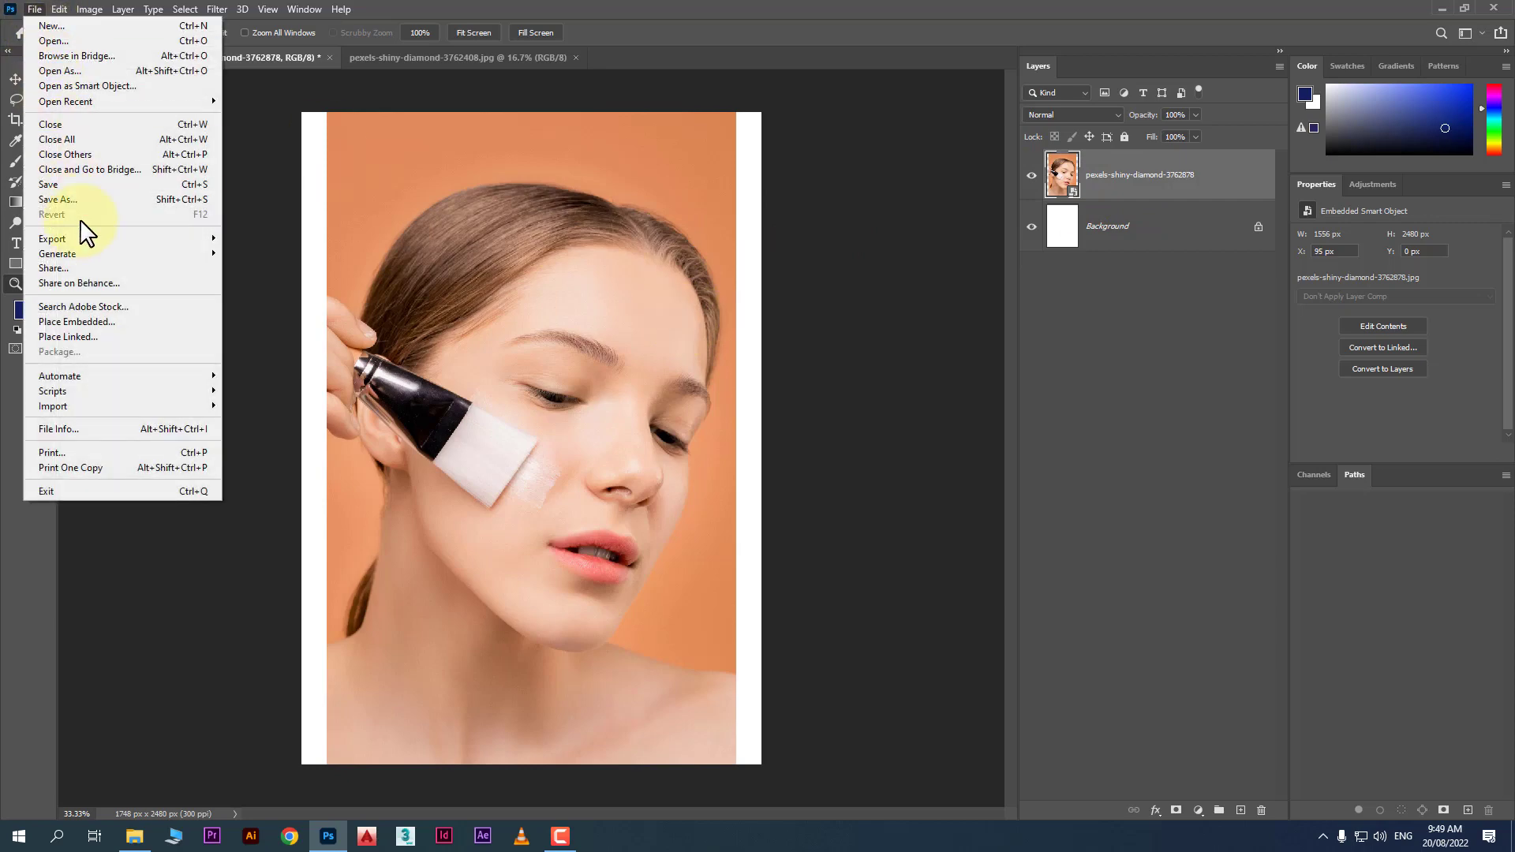
{"action": "left_click", "coordinate": [168, 335]}
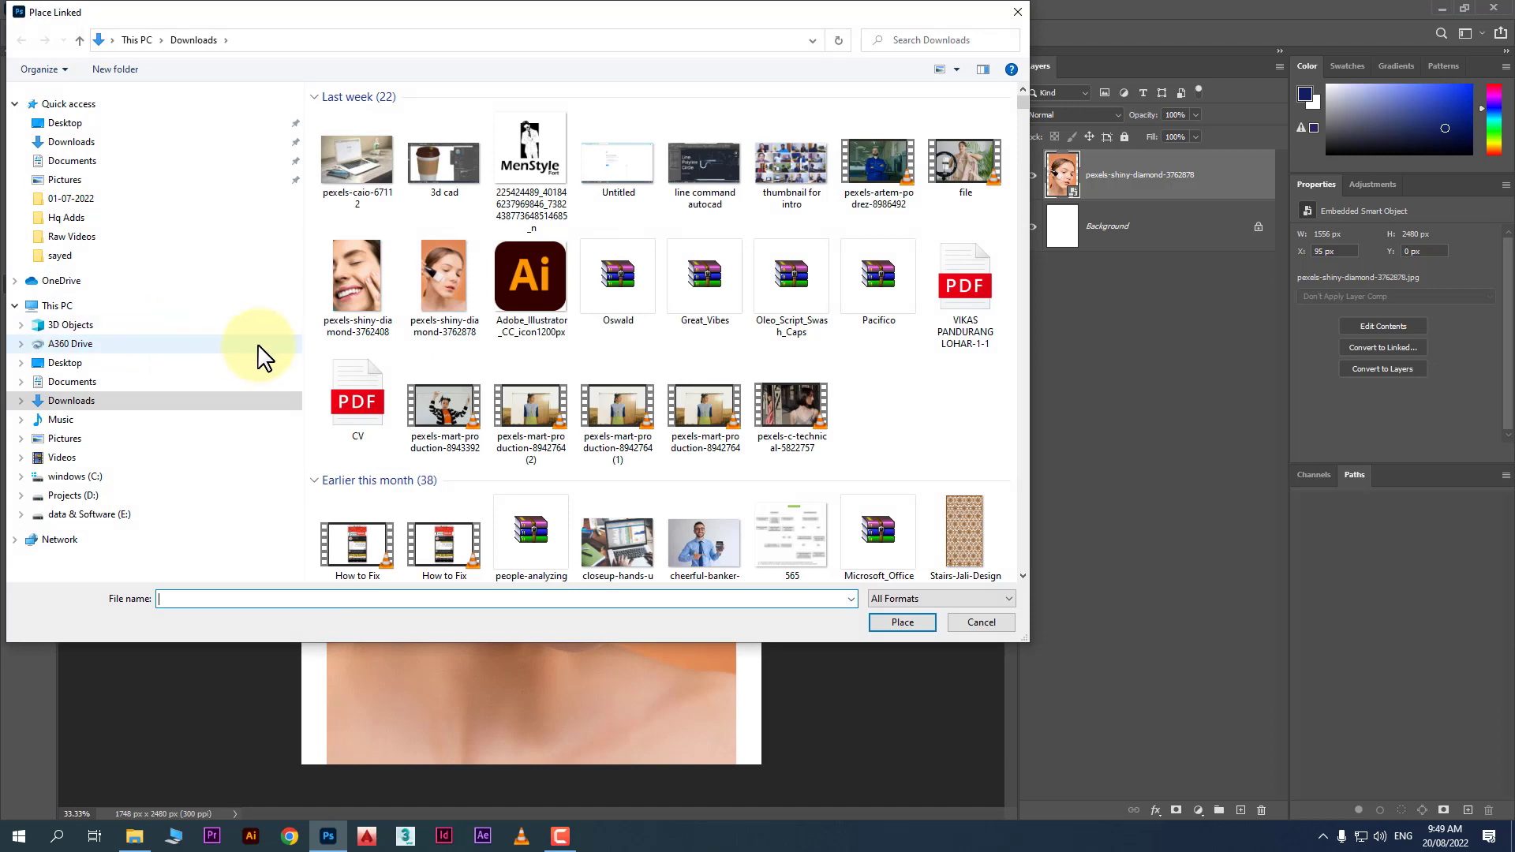
{"action": "double_click", "coordinate": [442, 273]}
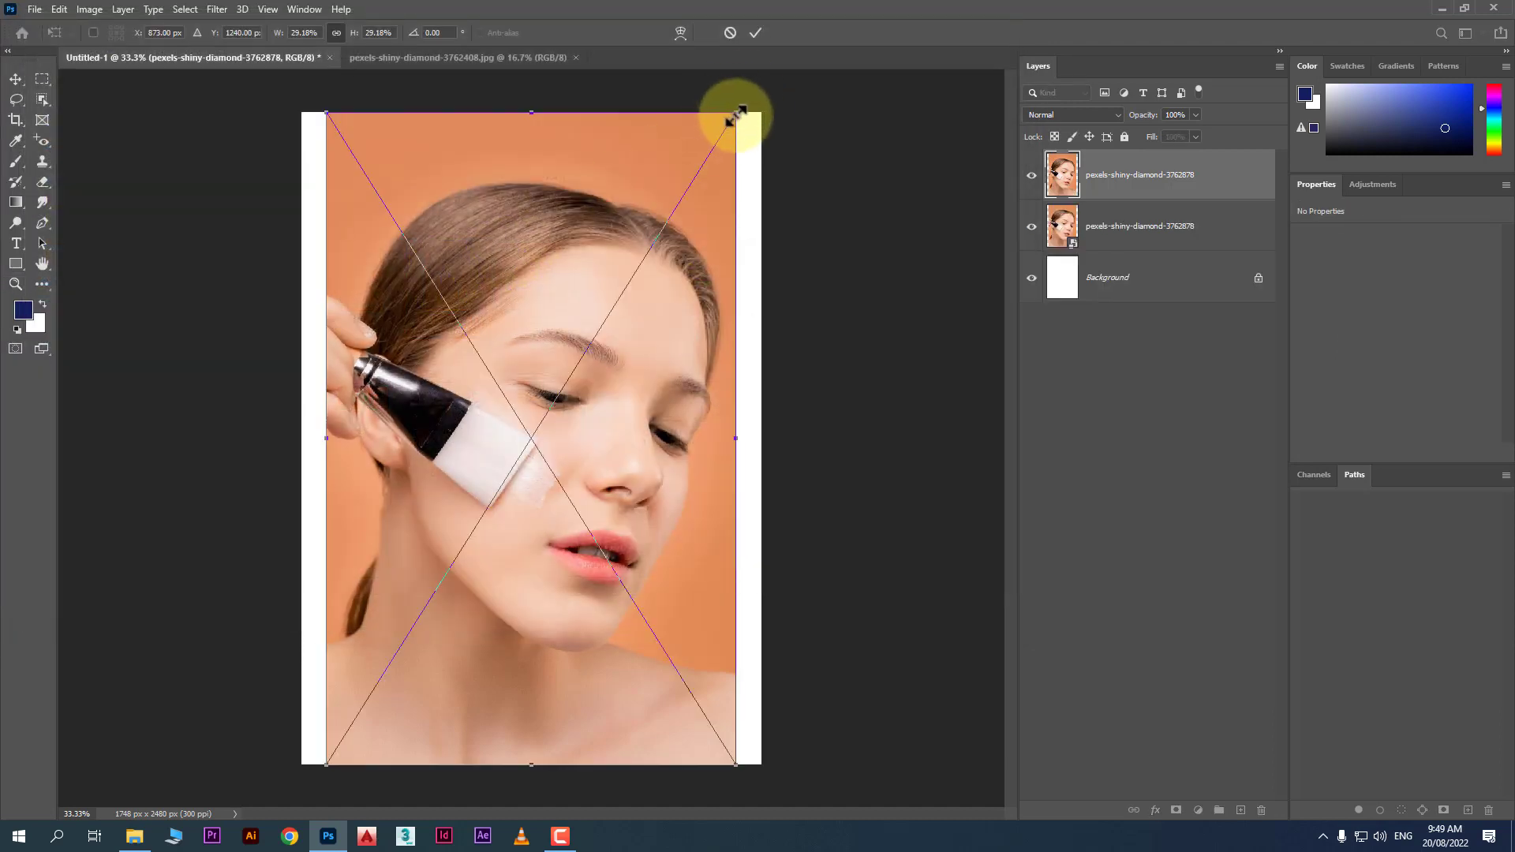
{"action": "left_click_drag", "start_coordinate": [735, 113], "coordinate": [460, 554]}
{"action": "left_click_drag", "start_coordinate": [386, 636], "coordinate": [365, 601]}
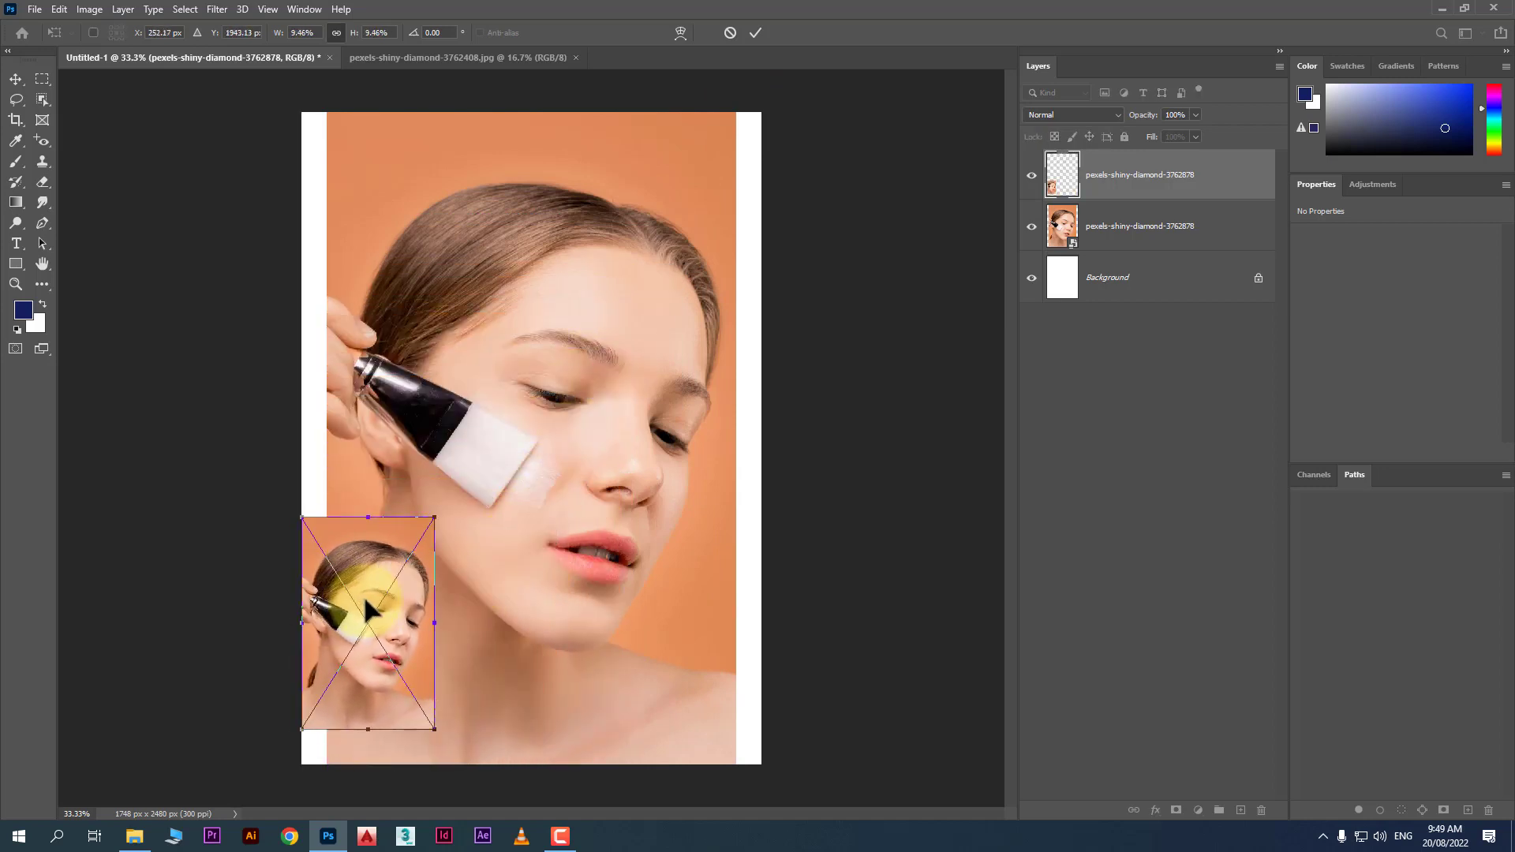
{"action": "key", "text": "Return"}
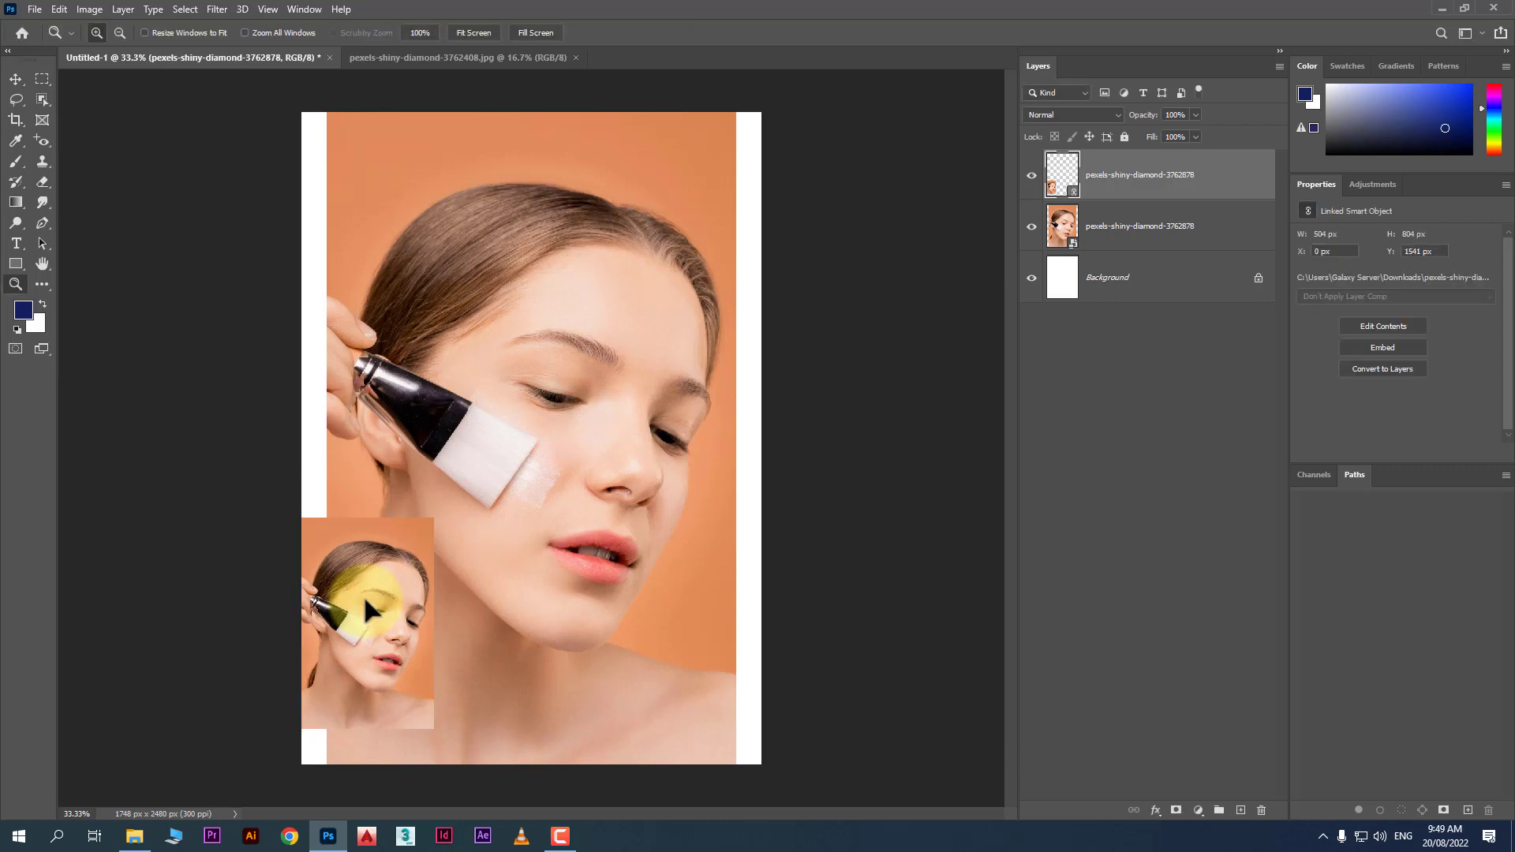
{"action": "key", "text": "z"}
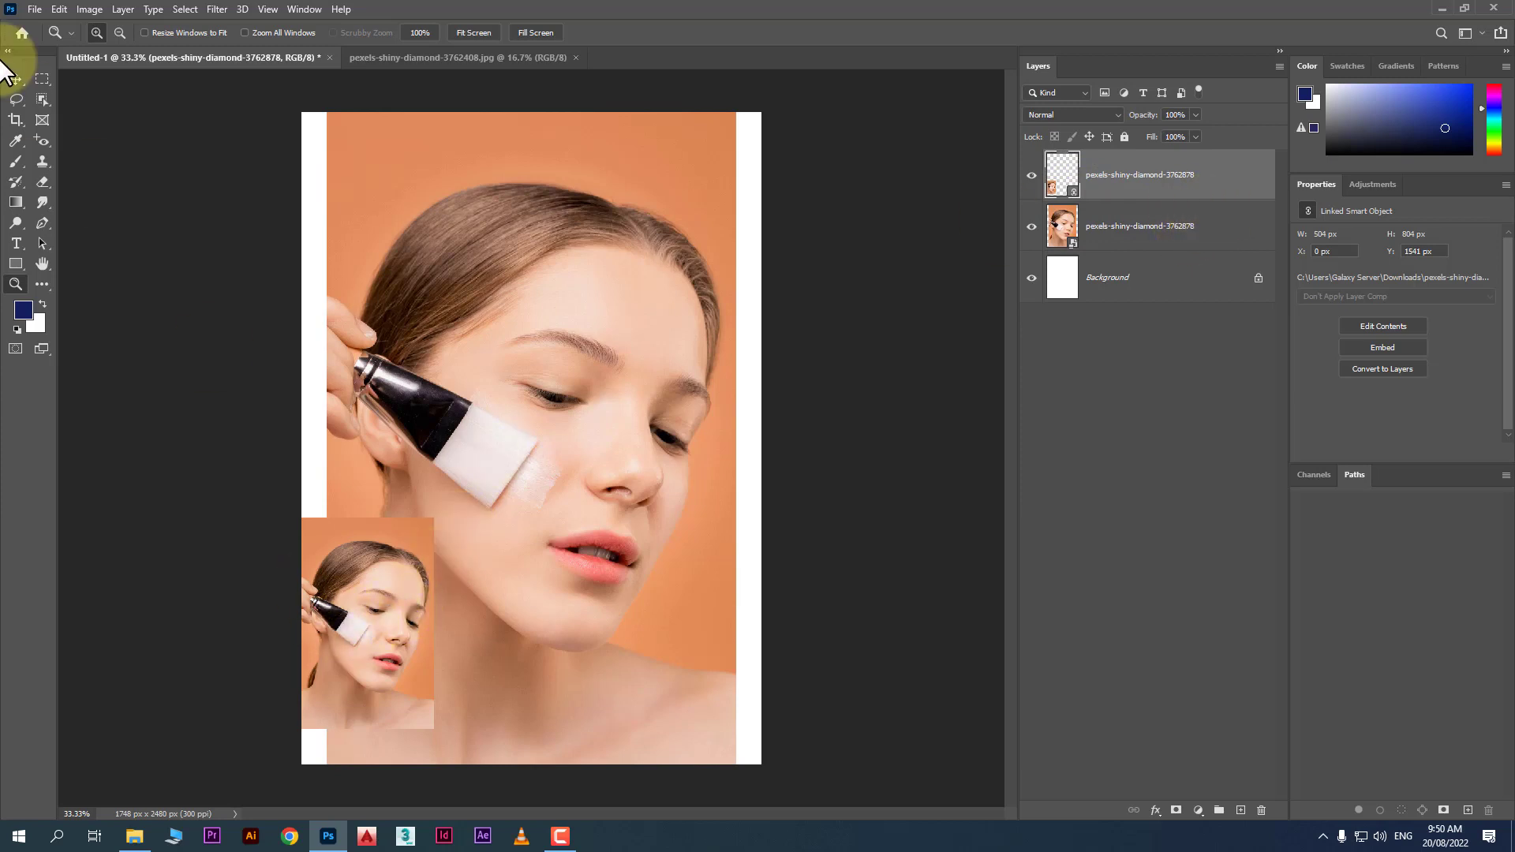
Move the small linked photo to about X -48, Y 1568 px and the large embedded photo to about X 146, Y 196 px.
{"action": "left_click", "coordinate": [16, 79]}
{"action": "left_click_drag", "start_coordinate": [353, 592], "coordinate": [340, 618]}
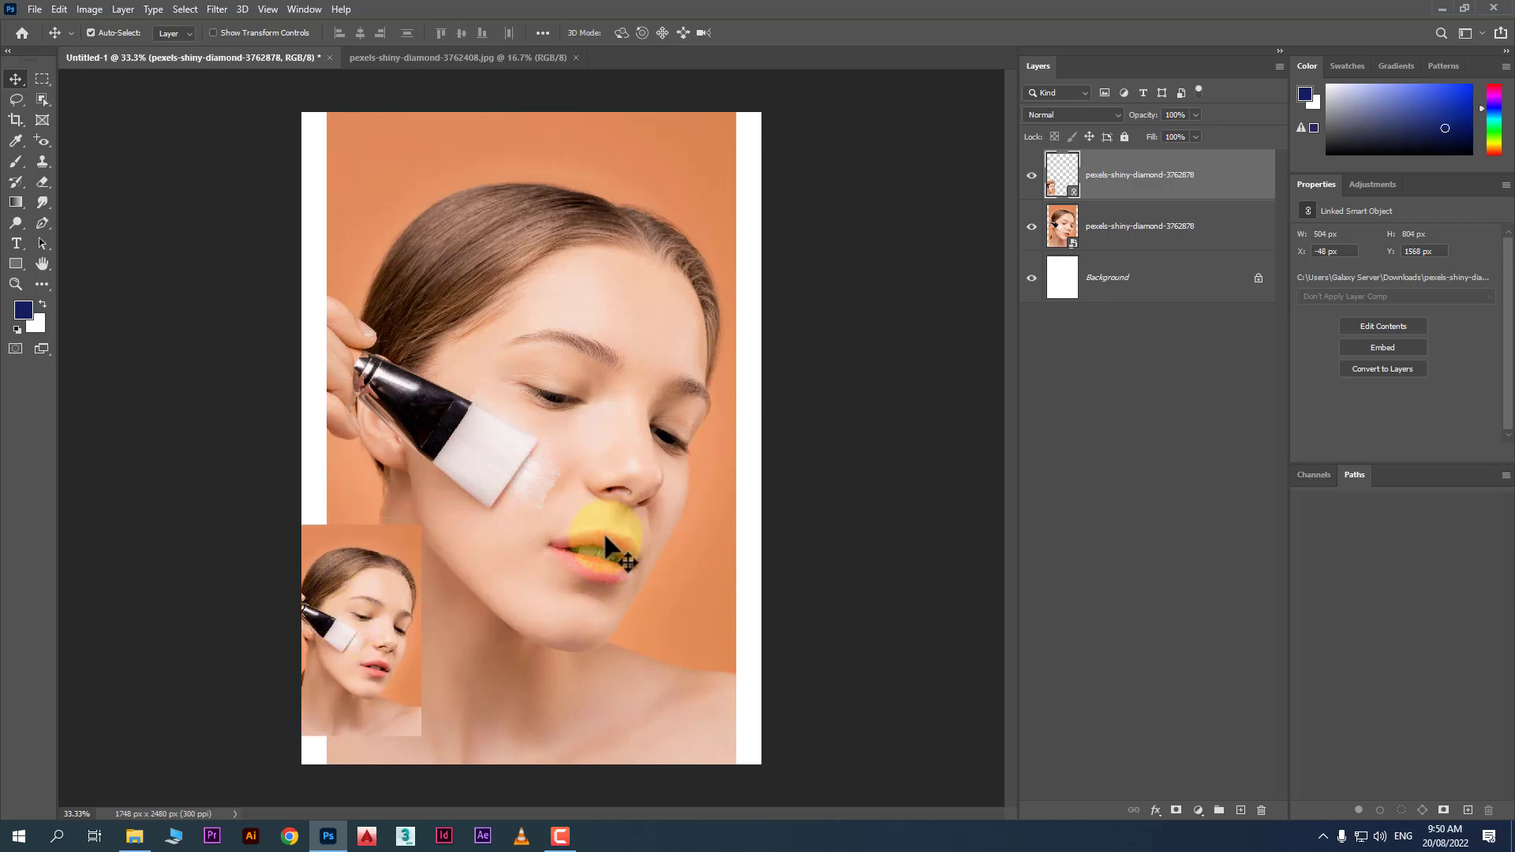
{"action": "left_click_drag", "start_coordinate": [605, 501], "coordinate": [573, 371]}
Delete the linked photo layer and the embedded photo layer from Untitled-1.
{"action": "left_click", "coordinate": [1192, 189]}
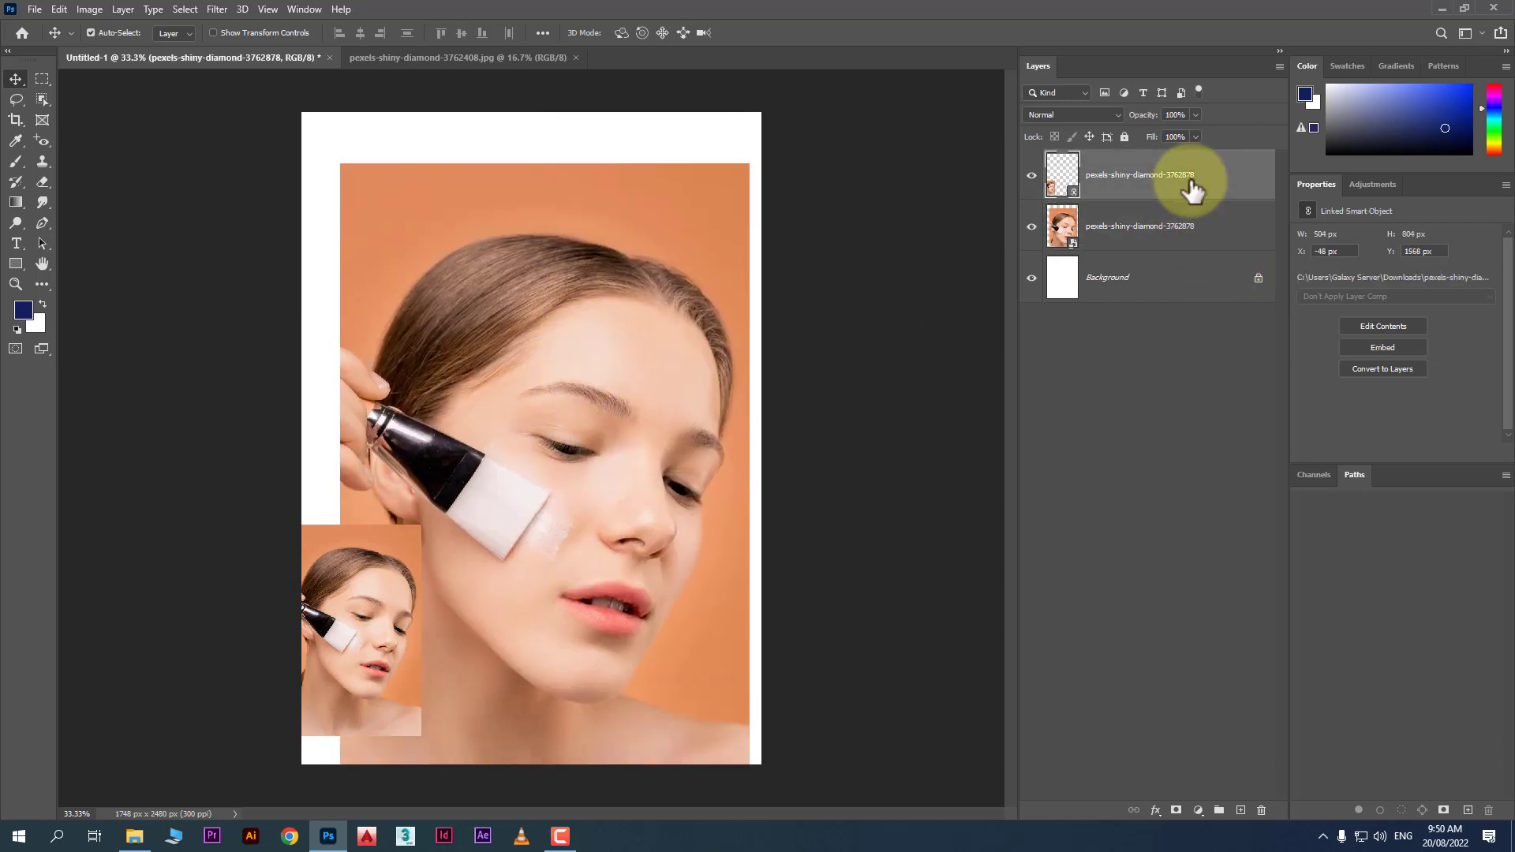
{"action": "key", "text": "Delete"}
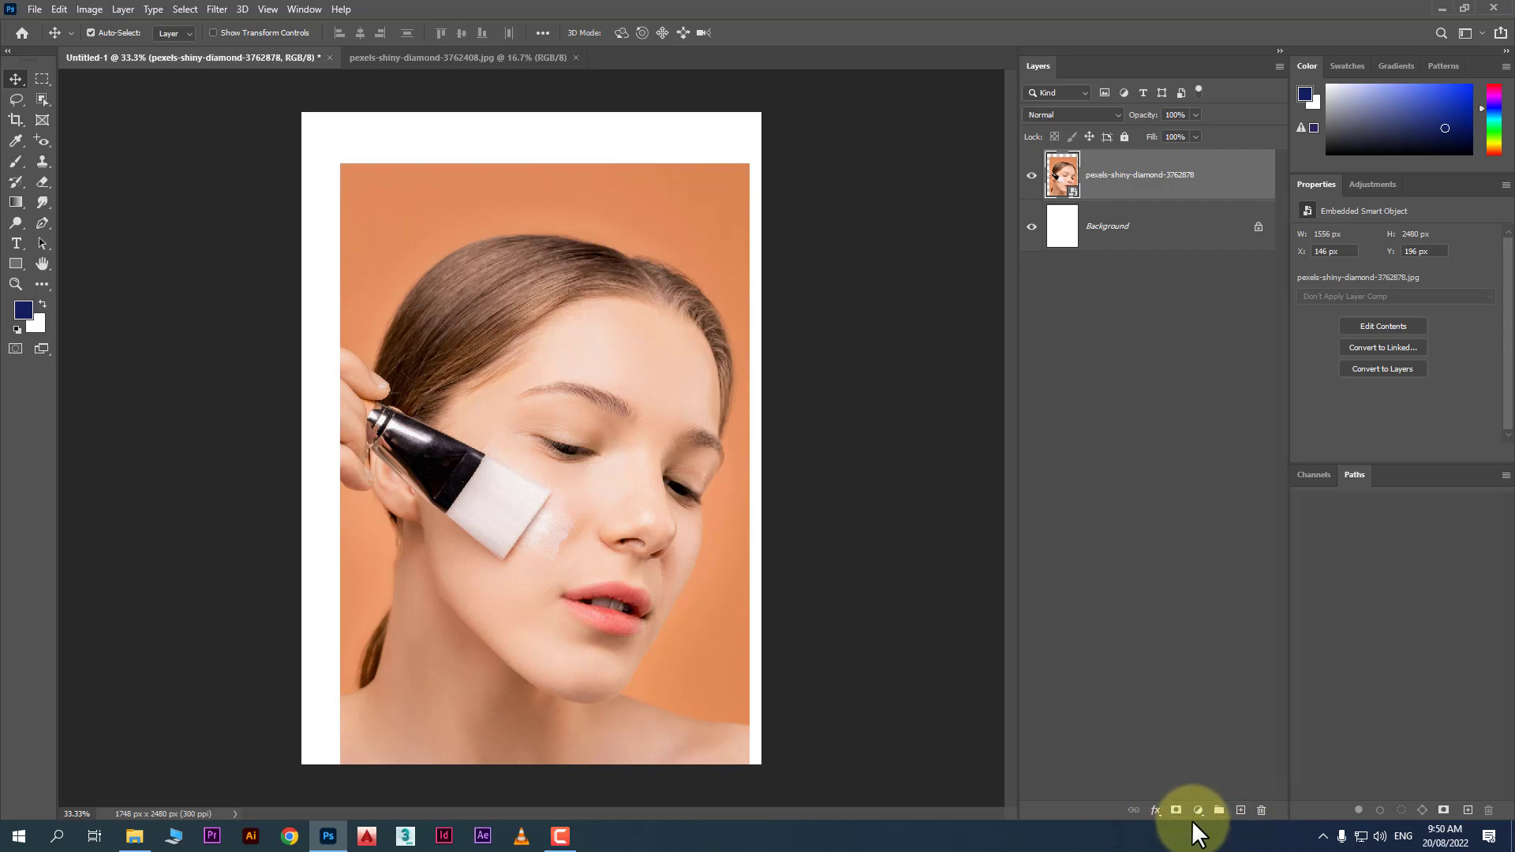
{"action": "left_click", "coordinate": [1261, 810]}
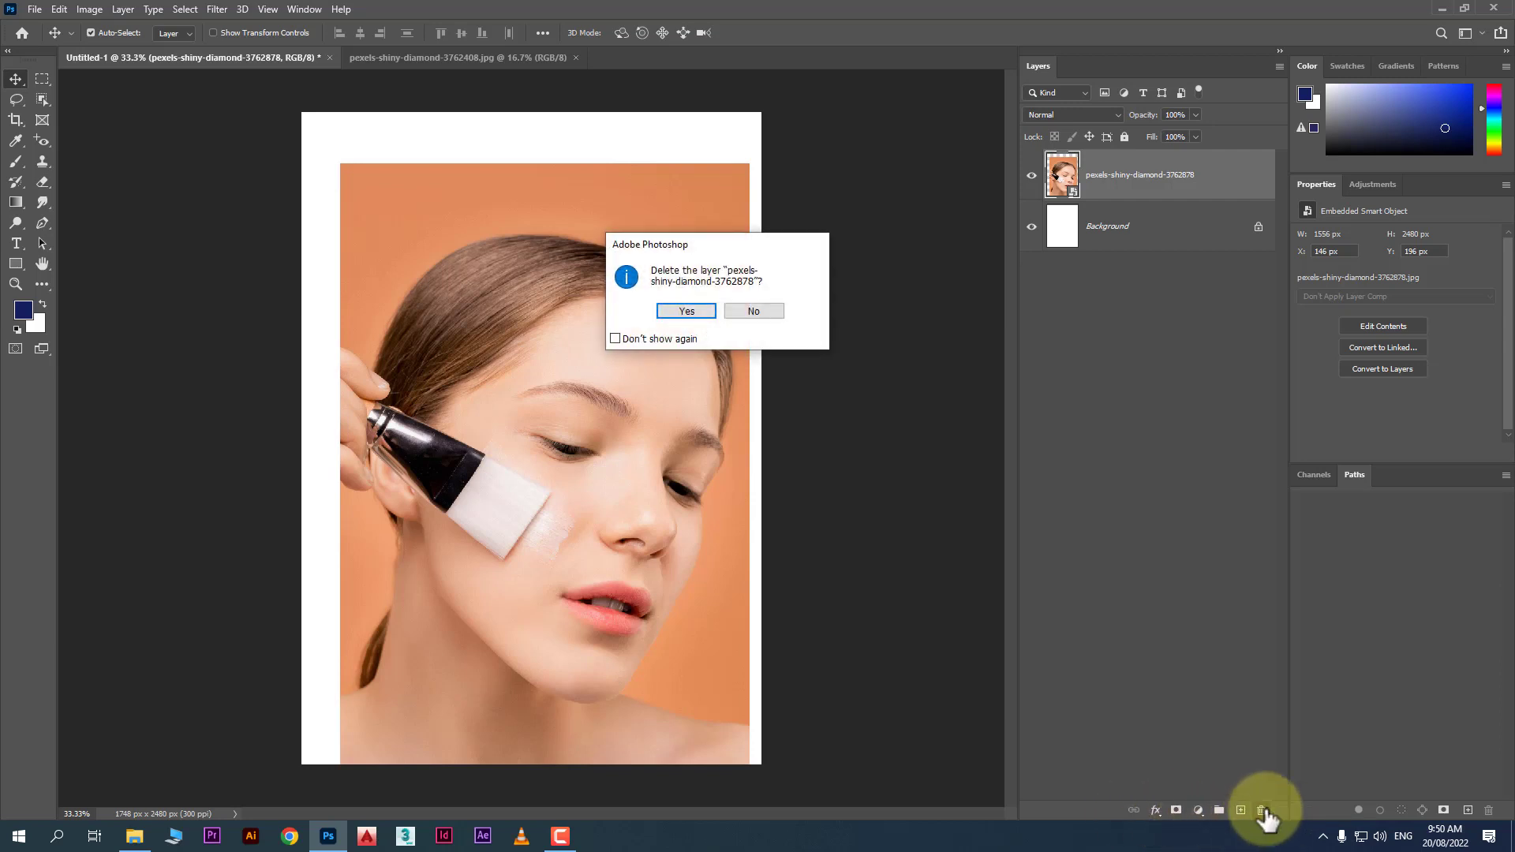
{"action": "left_click", "coordinate": [704, 318]}
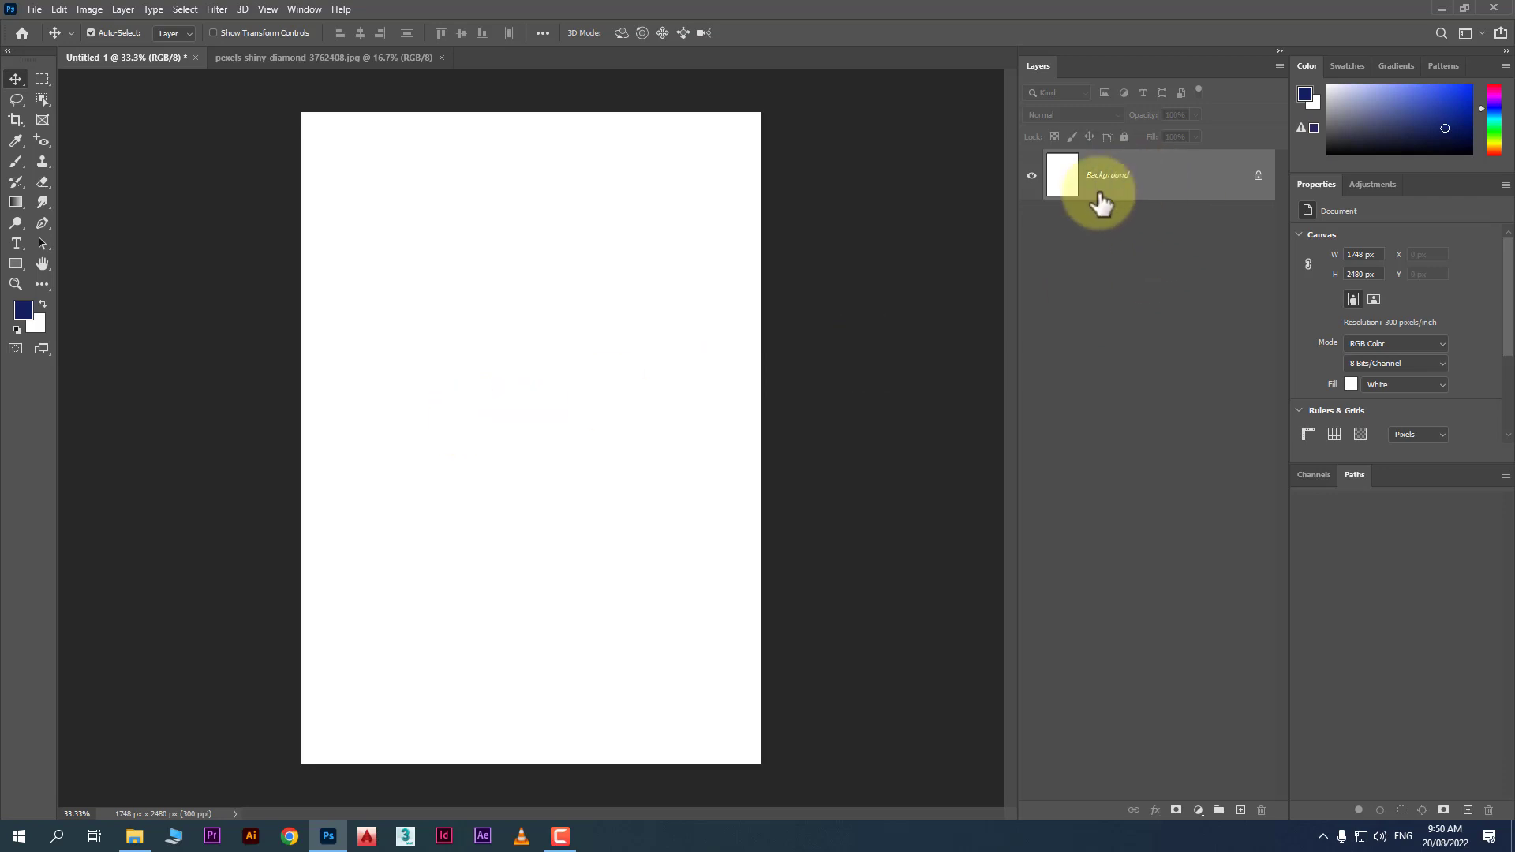
Try twice to move the locked Background layer, declining its conversion to a normal layer.
{"action": "left_click_drag", "start_coordinate": [532, 394], "coordinate": [577, 315]}
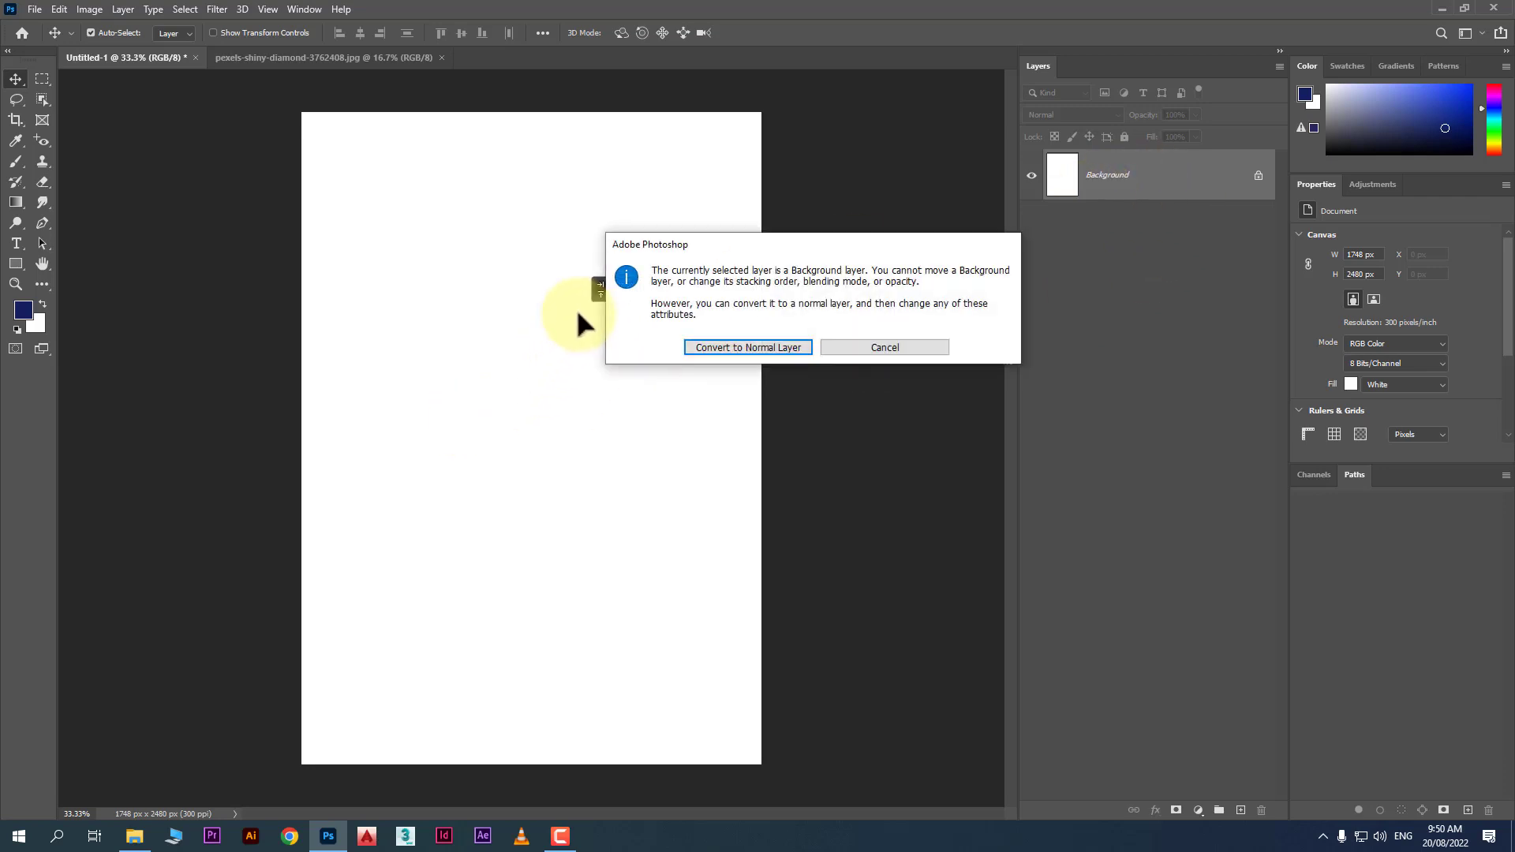
{"action": "left_click", "coordinate": [876, 346]}
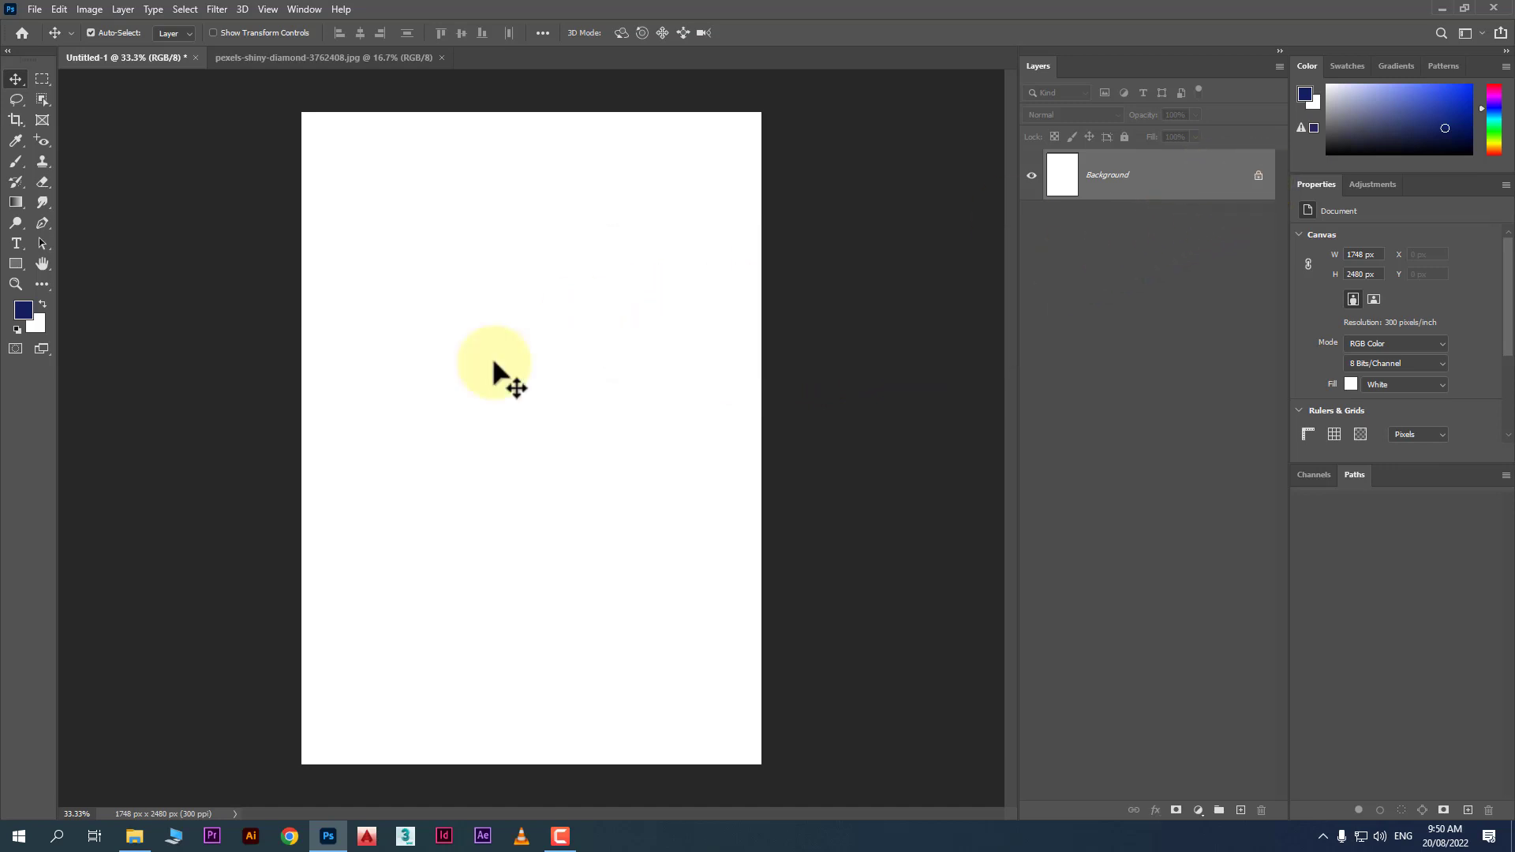
{"action": "left_click_drag", "start_coordinate": [494, 375], "coordinate": [547, 365]}
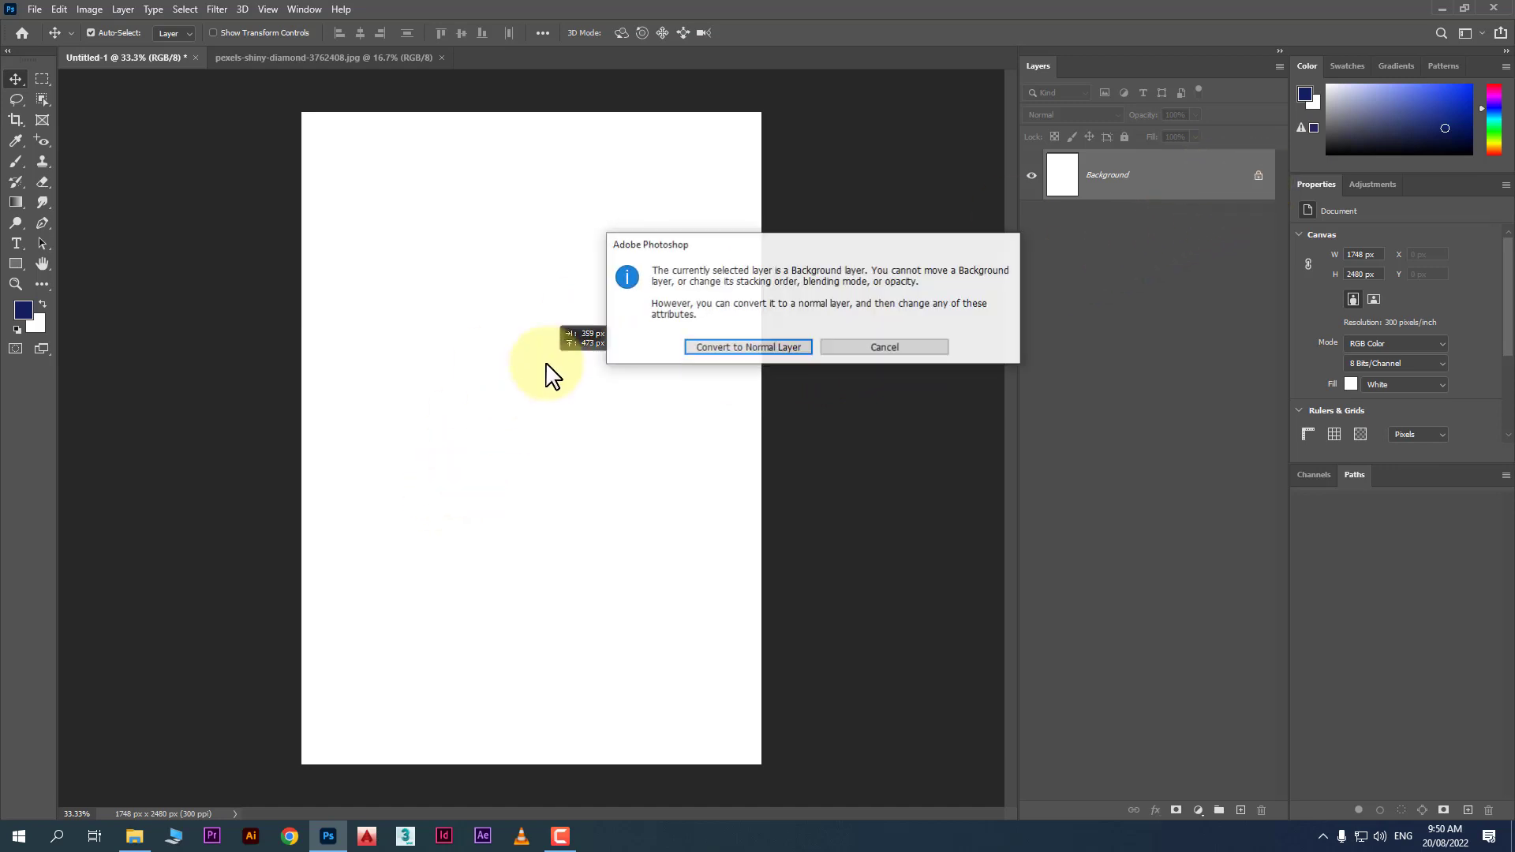
{"action": "left_click", "coordinate": [871, 345]}
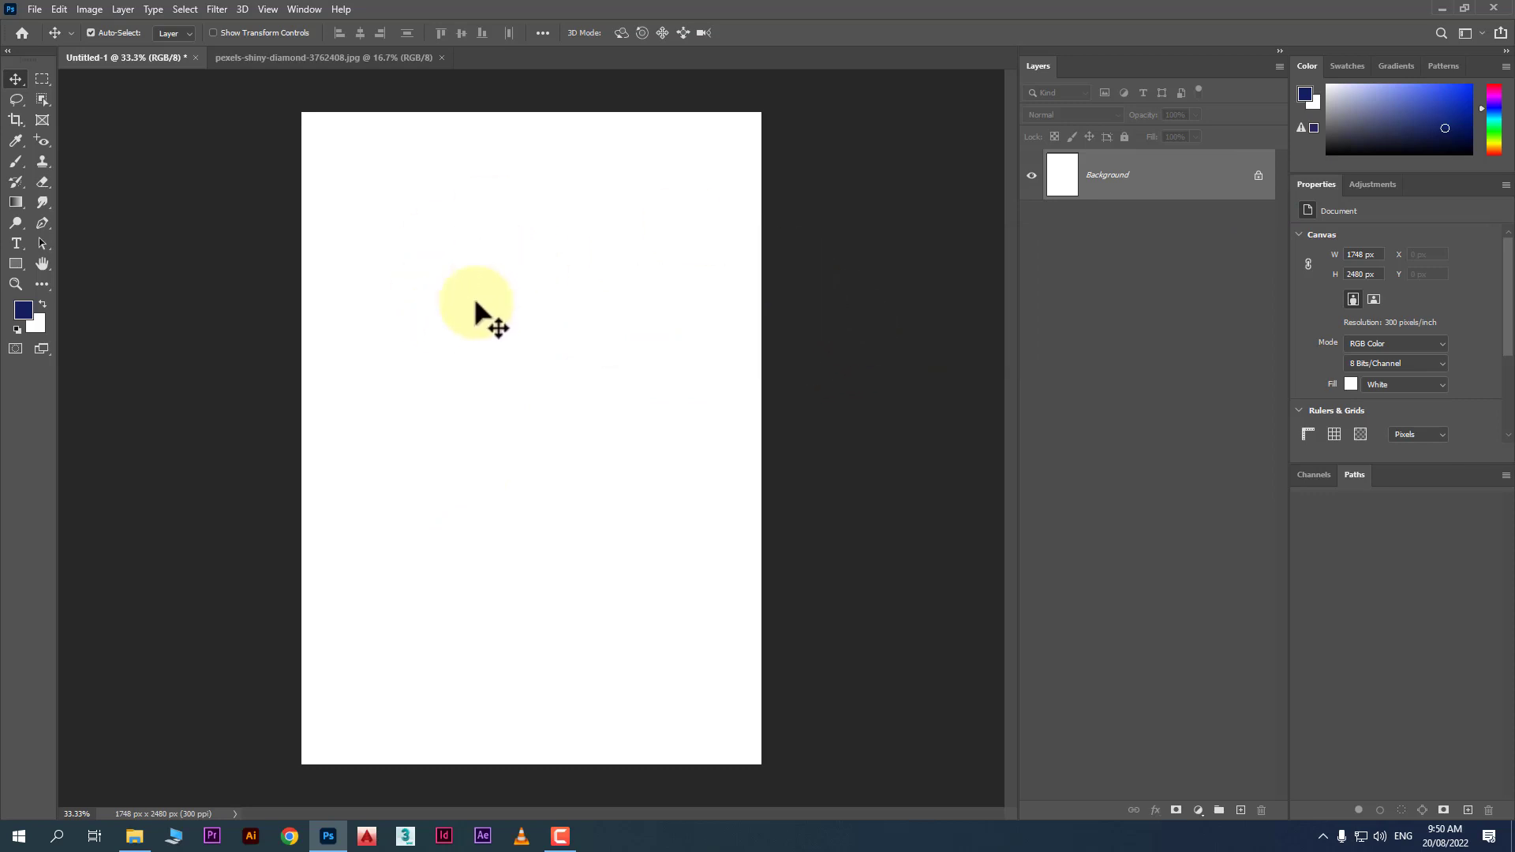
Unlock the Background layer and shift it on the canvas, undoing both changes.
{"action": "left_click", "coordinate": [1258, 177]}
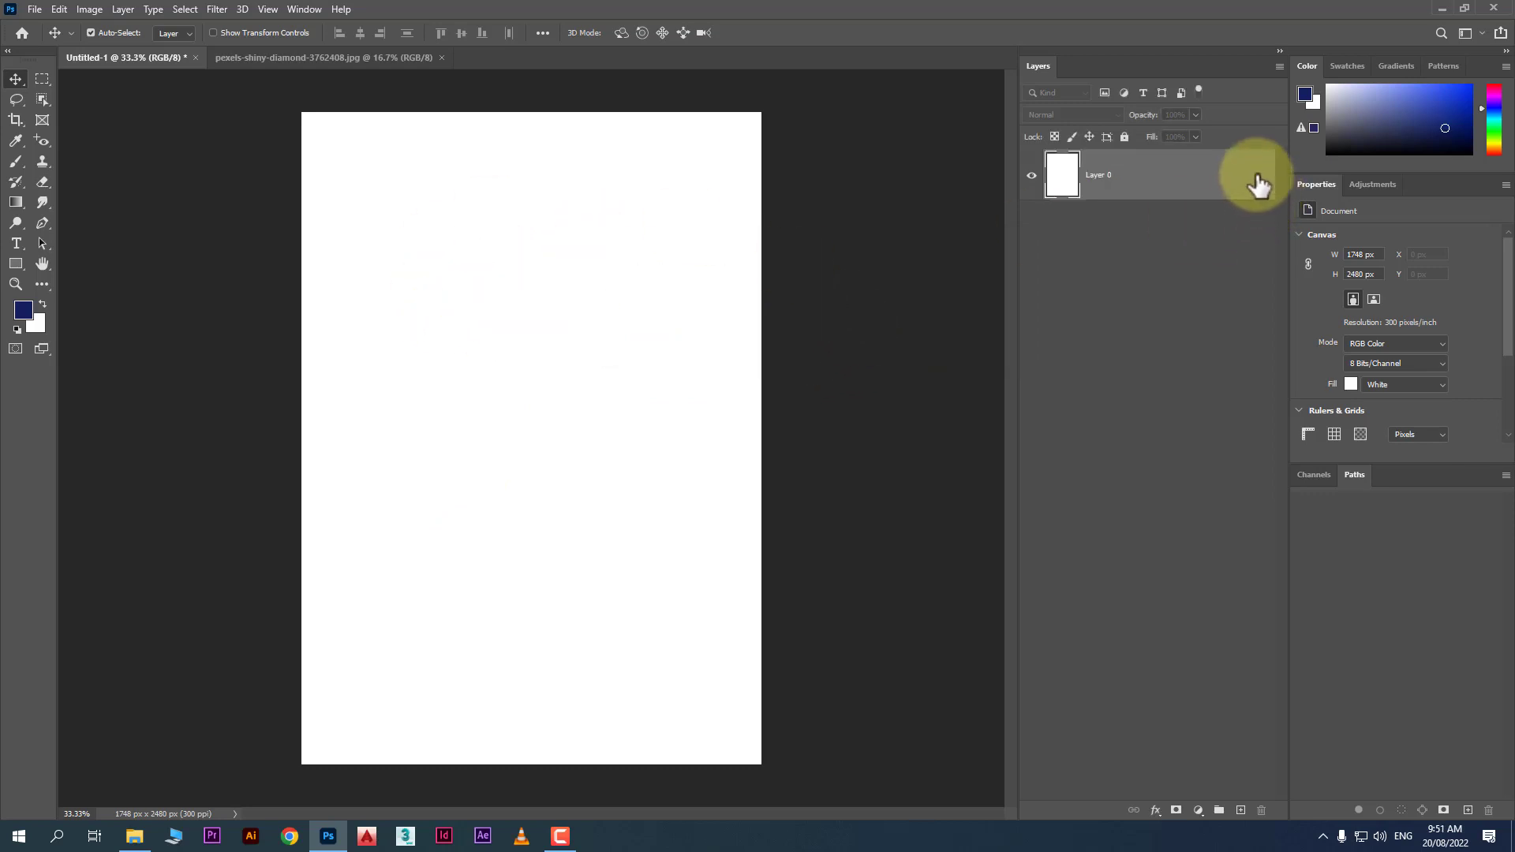
{"action": "left_click_drag", "start_coordinate": [561, 272], "coordinate": [541, 359]}
{"action": "key", "text": "ctrl+z"}
{"action": "key", "text": "ctrl+z"}
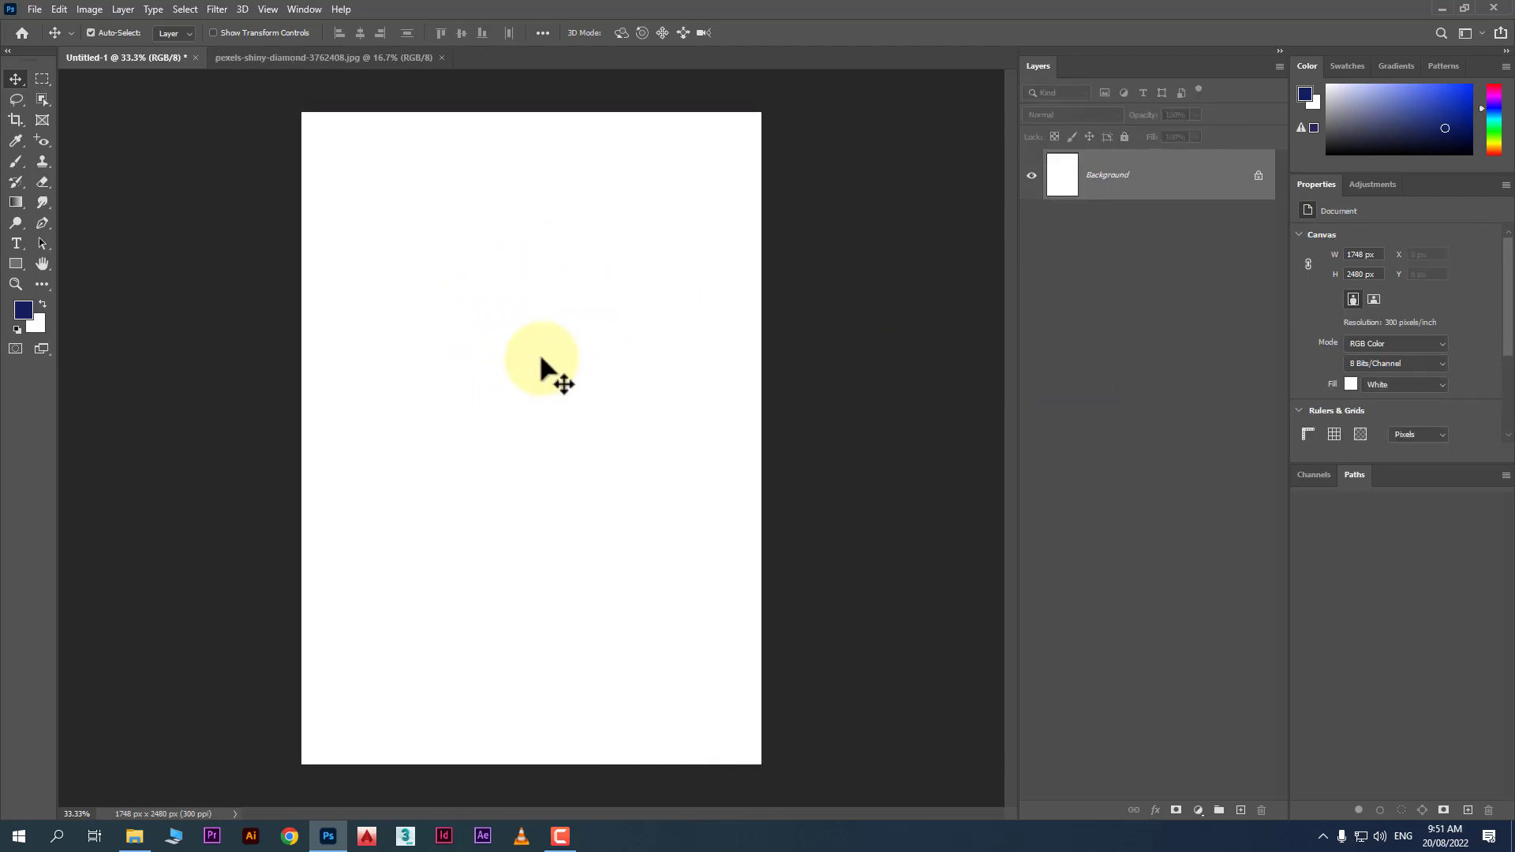
Copy the smiling-face photo from the pexels-shiny-diamond-3762408.jpg document into the blank Untitled-1 document with the Move tool.
{"action": "left_click", "coordinate": [371, 57]}
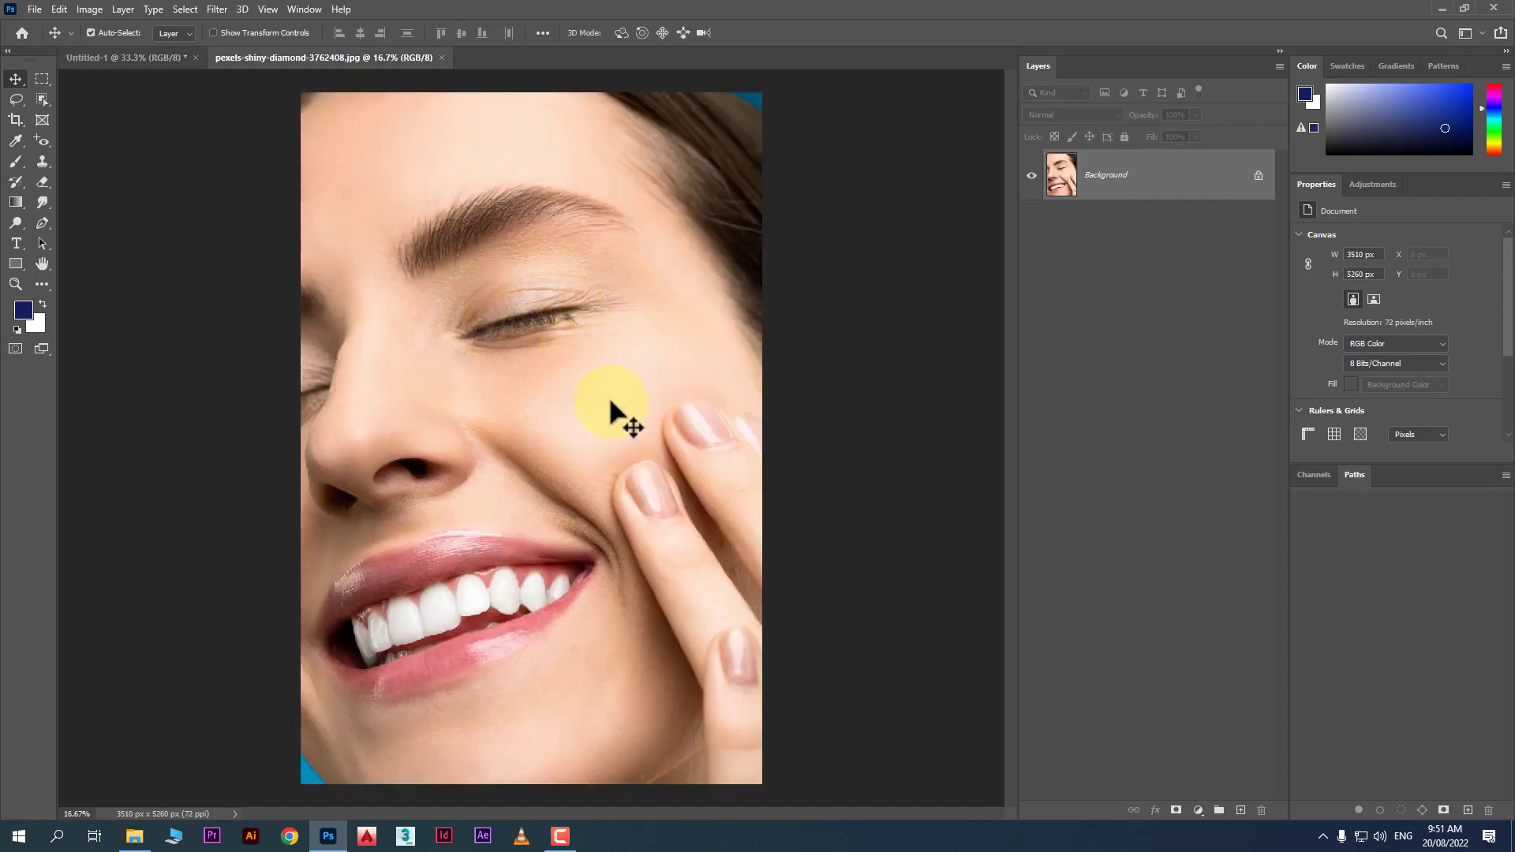
{"action": "left_click", "coordinate": [134, 60]}
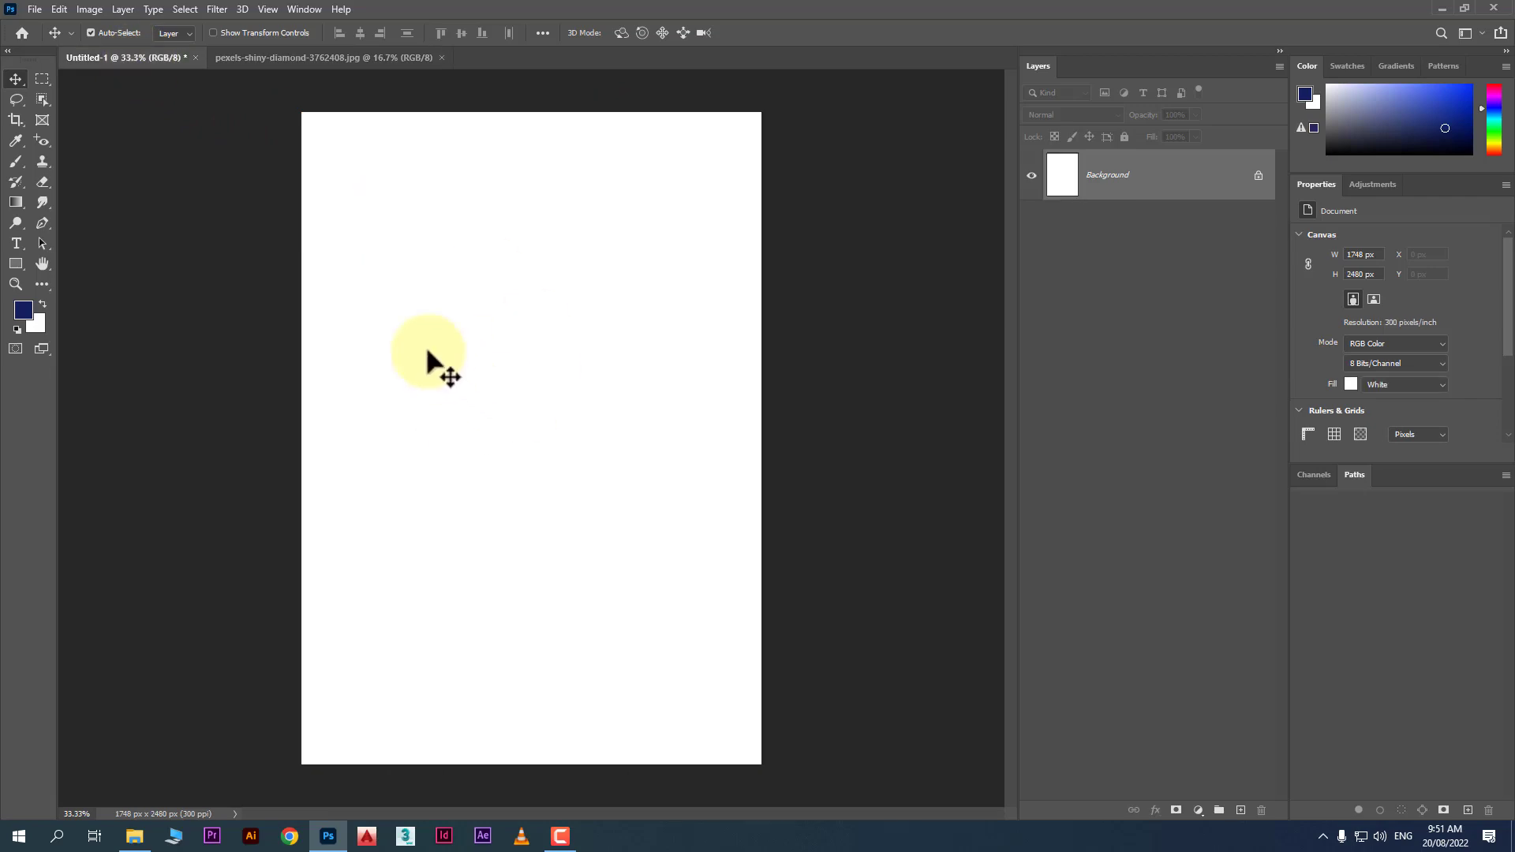
{"action": "left_click", "coordinate": [305, 58]}
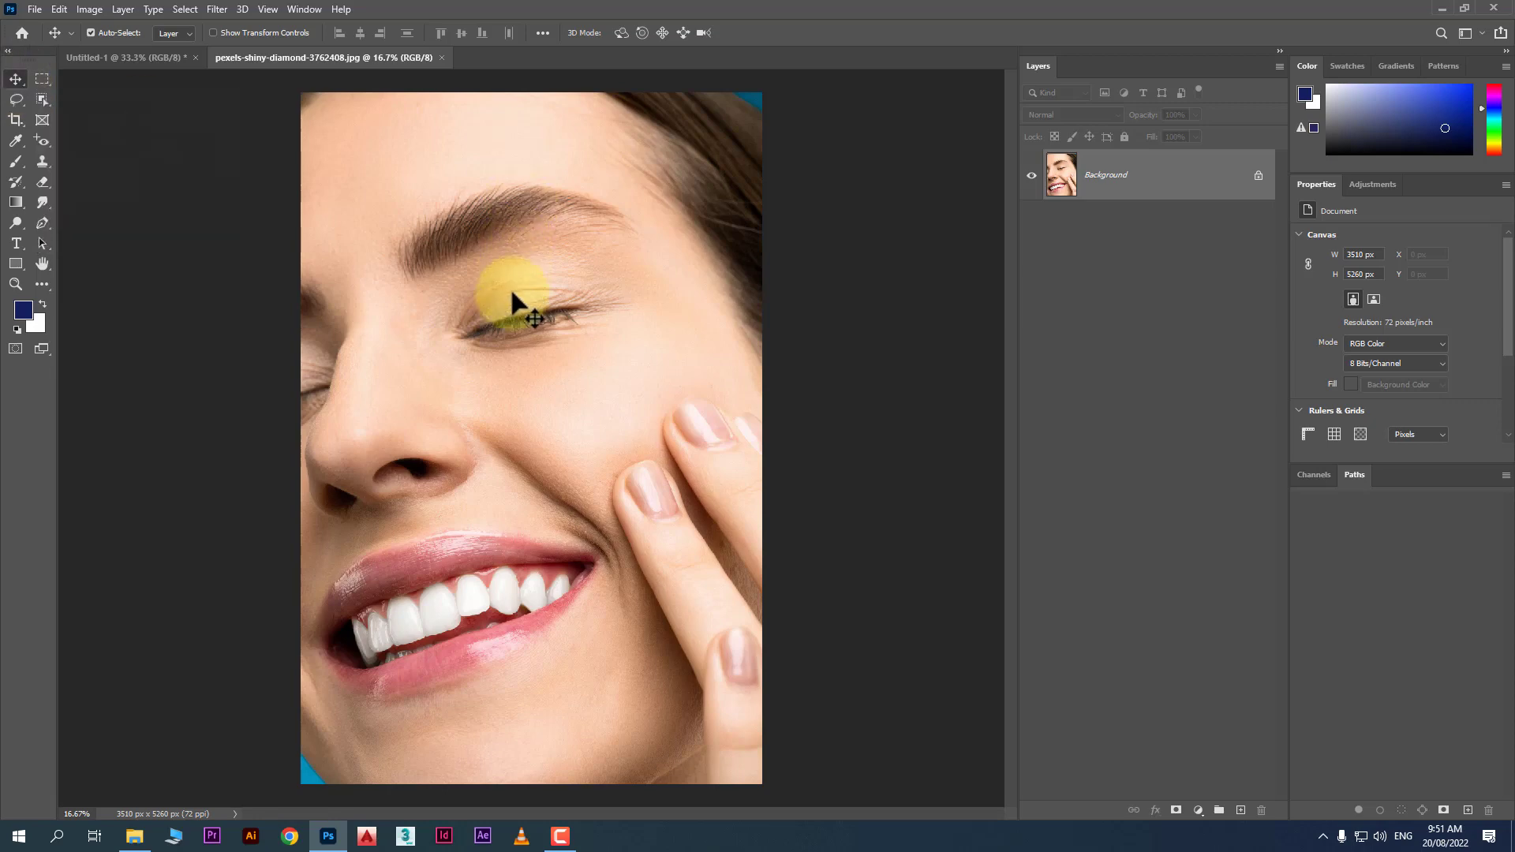
{"action": "left_click_drag", "start_coordinate": [493, 414], "coordinate": [143, 69]}
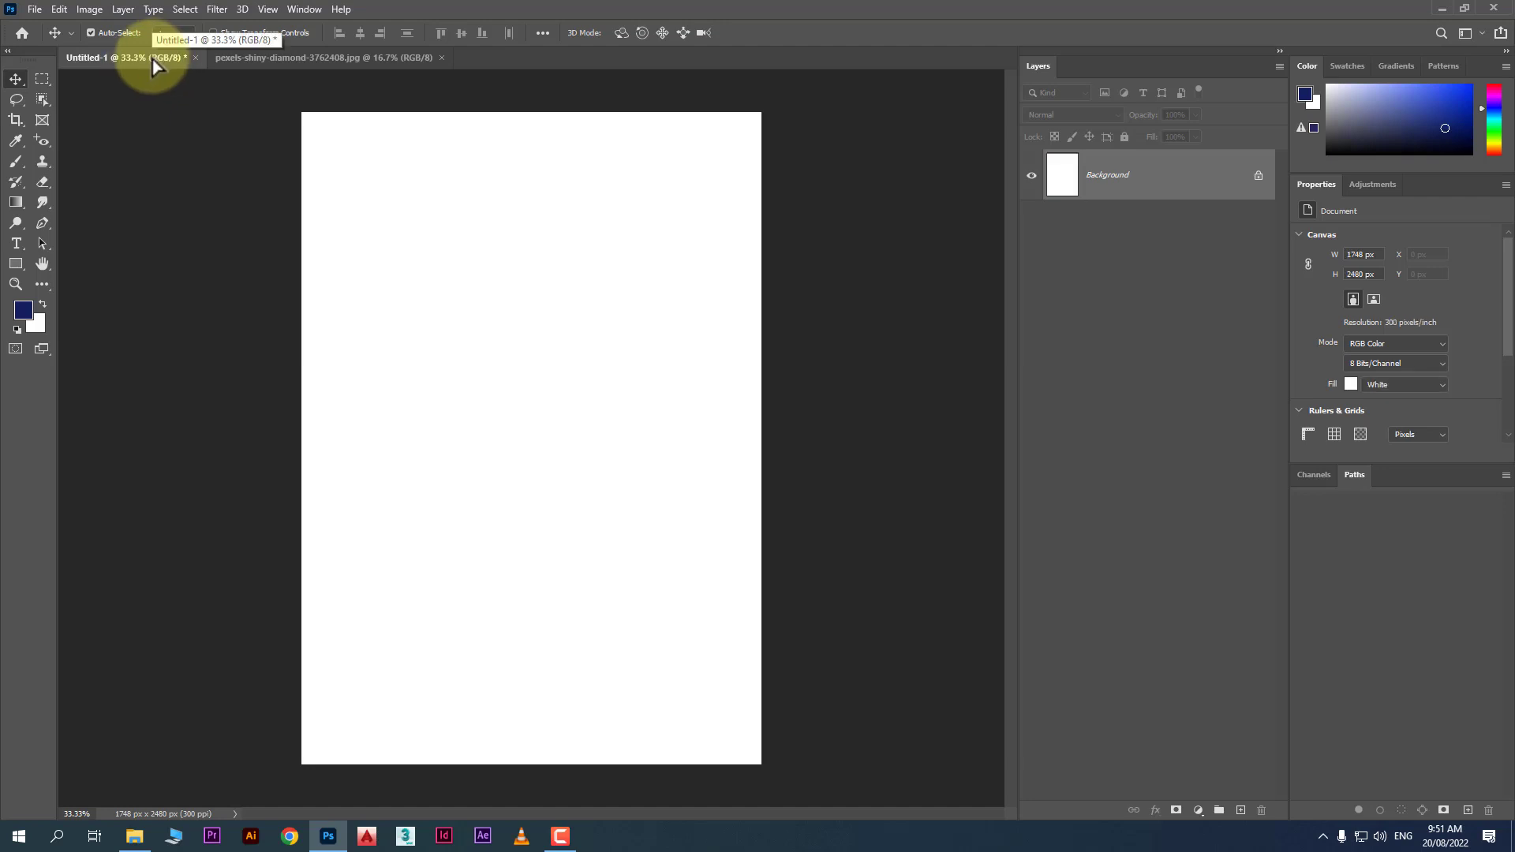
{"action": "left_click_drag", "start_coordinate": [153, 59], "coordinate": [161, 80]}
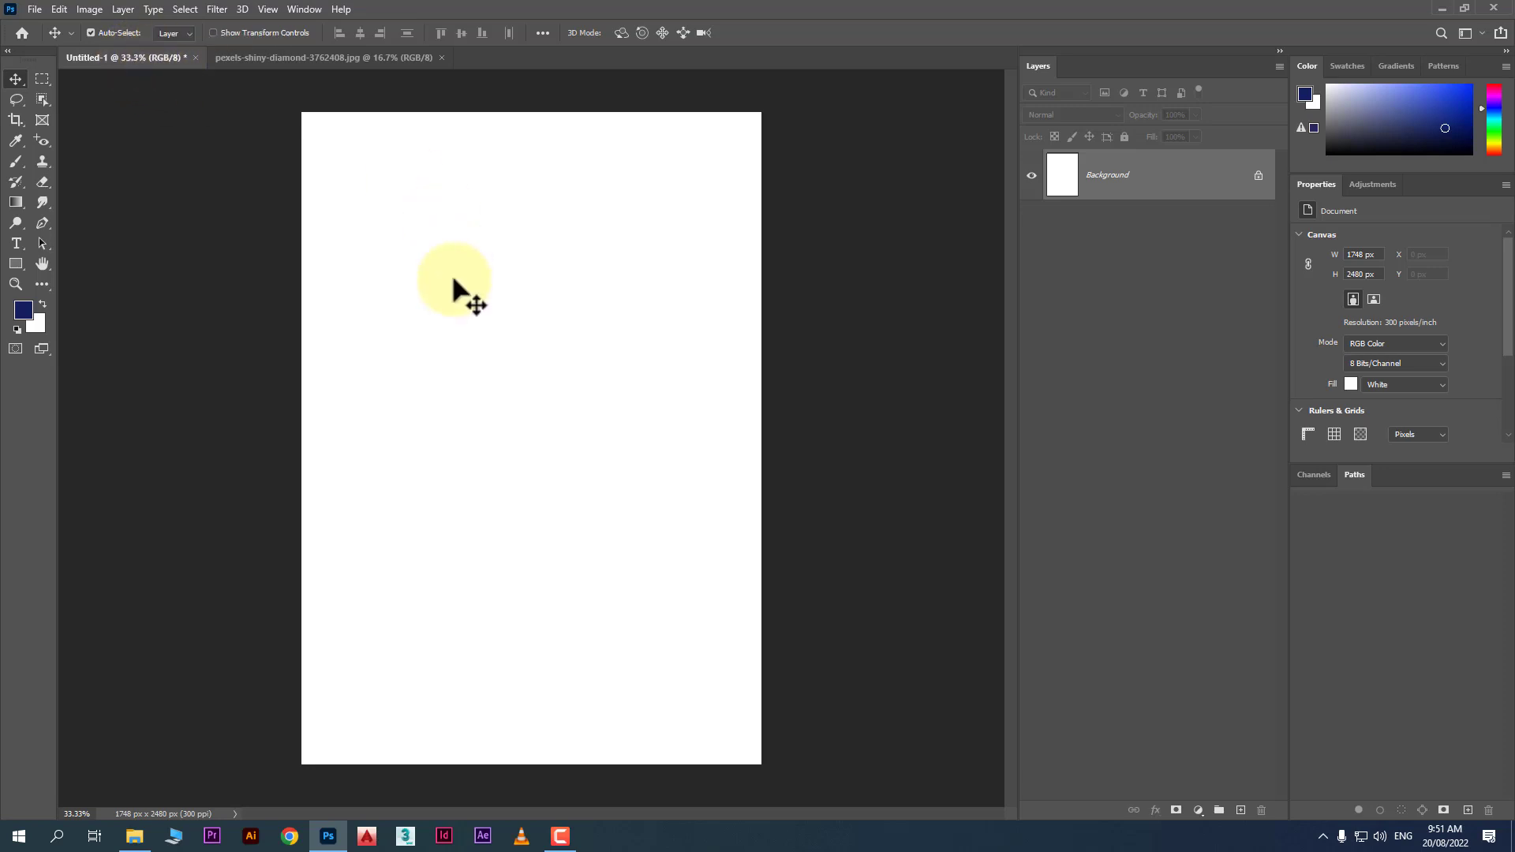
{"action": "left_click_drag", "start_coordinate": [231, 72], "coordinate": [471, 276]}
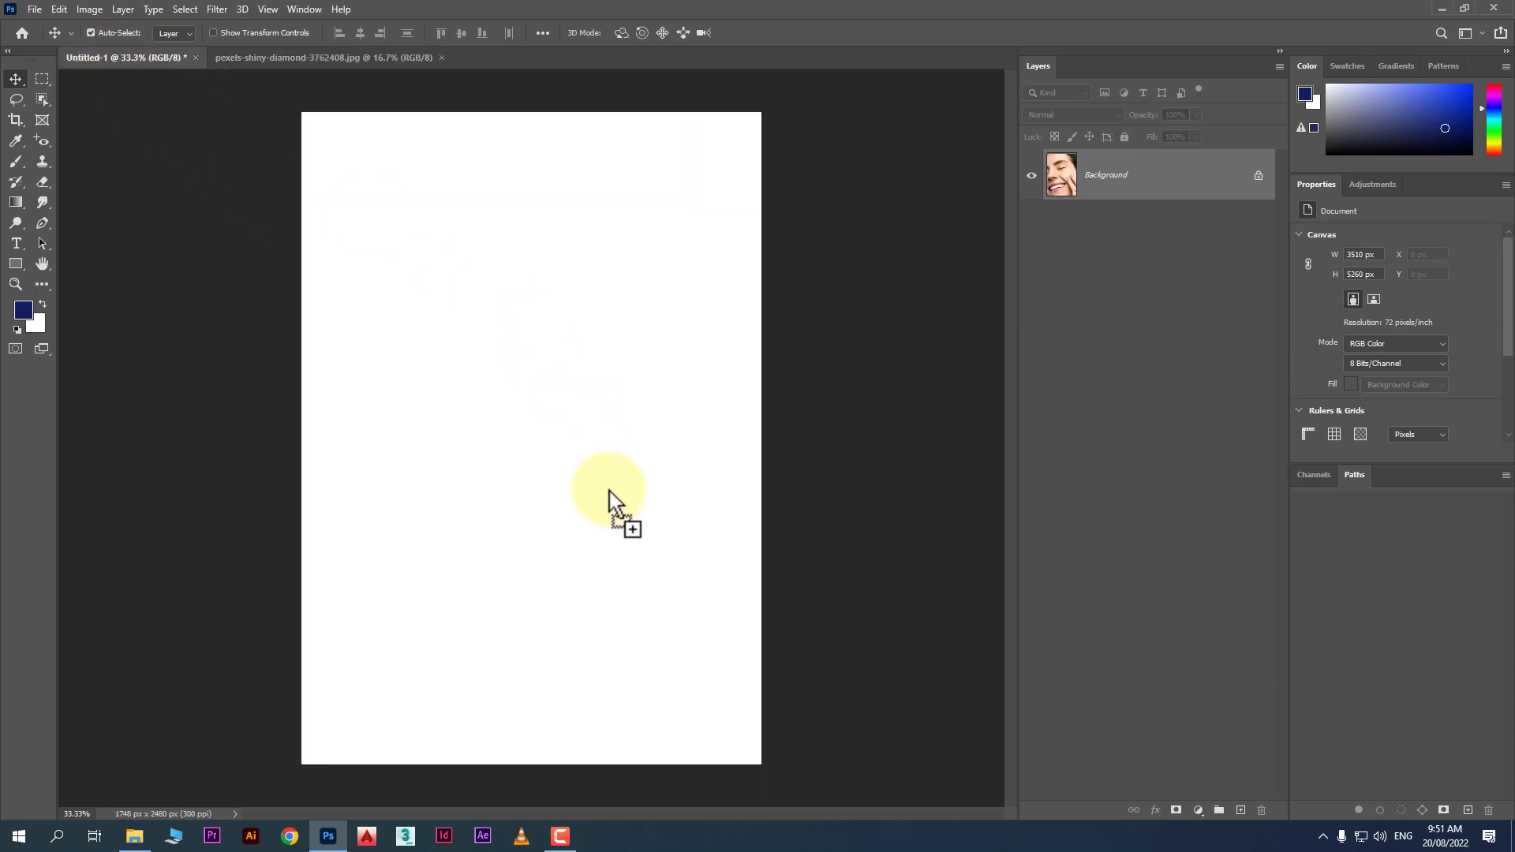
{"action": "left_click_drag", "start_coordinate": [546, 426], "coordinate": [544, 412]}
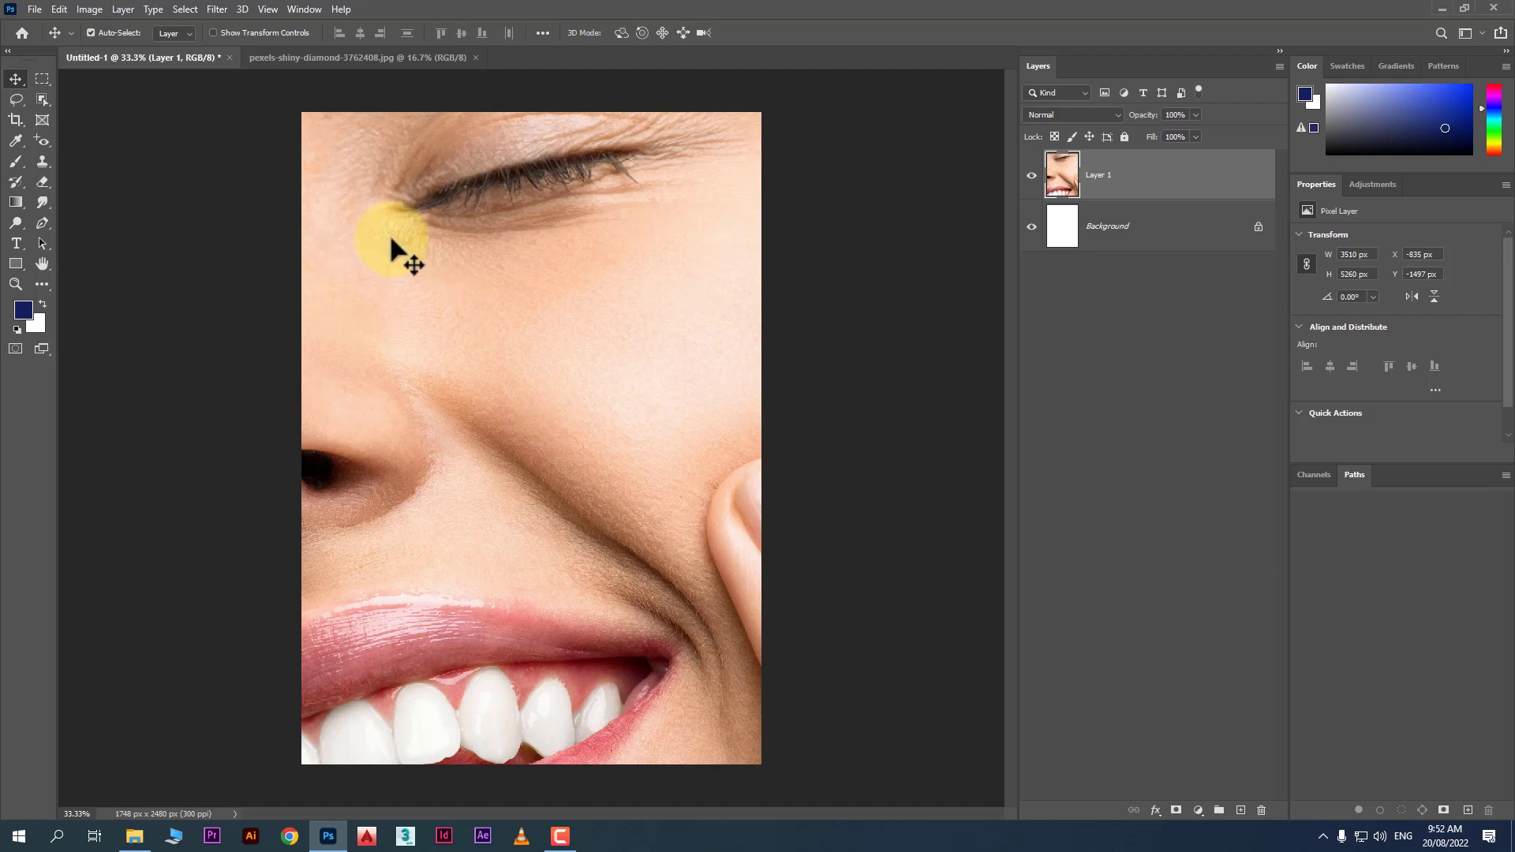
Move the copied photo in Untitled-1 to about X 190, Y 236 px, comparing it with the source document.
{"action": "left_click_drag", "start_coordinate": [398, 243], "coordinate": [521, 448]}
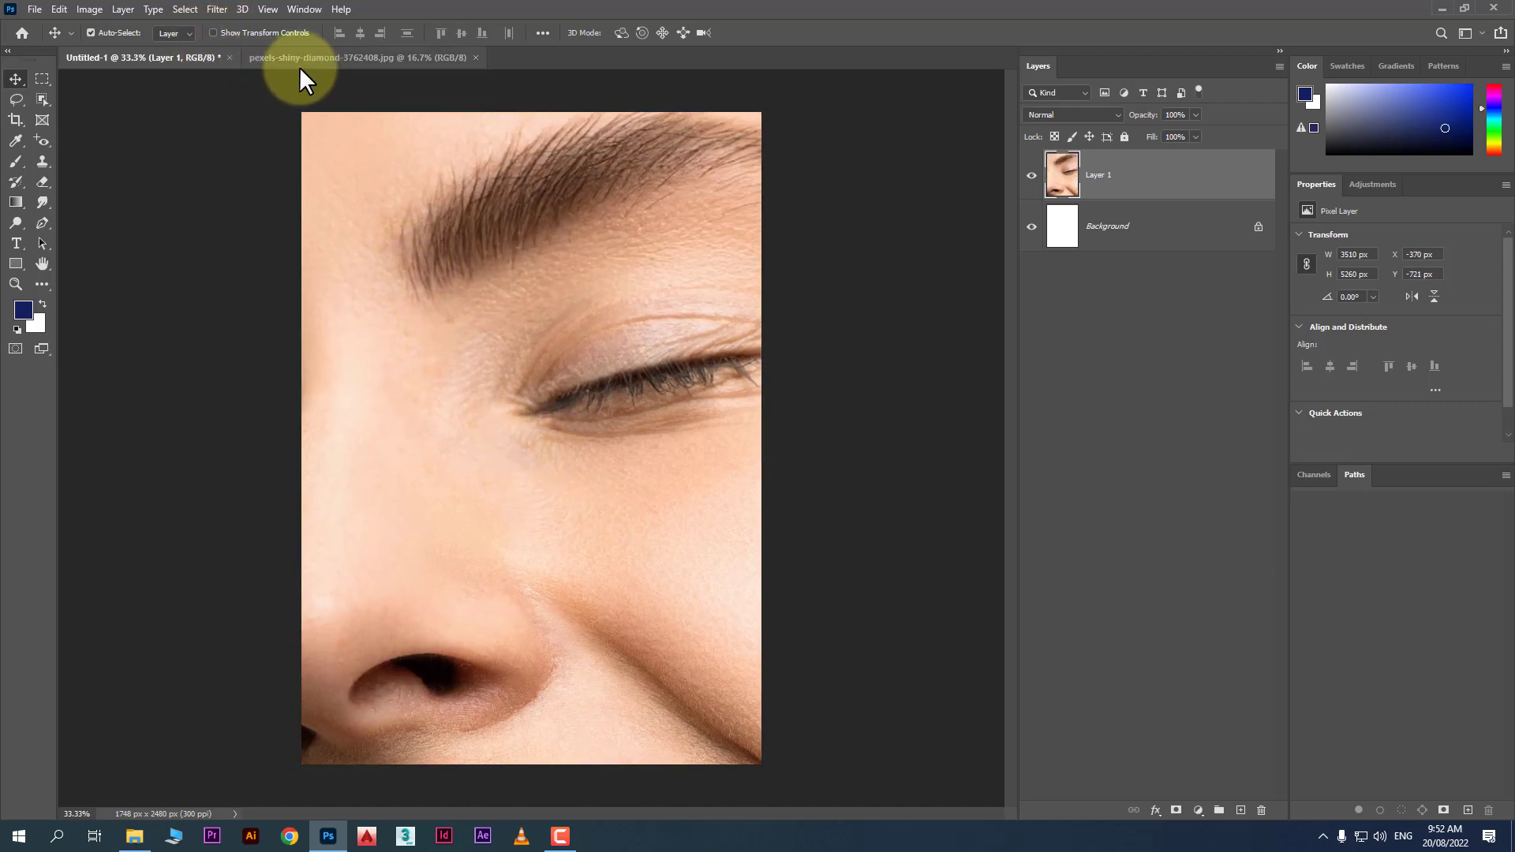
{"action": "left_click", "coordinate": [319, 58]}
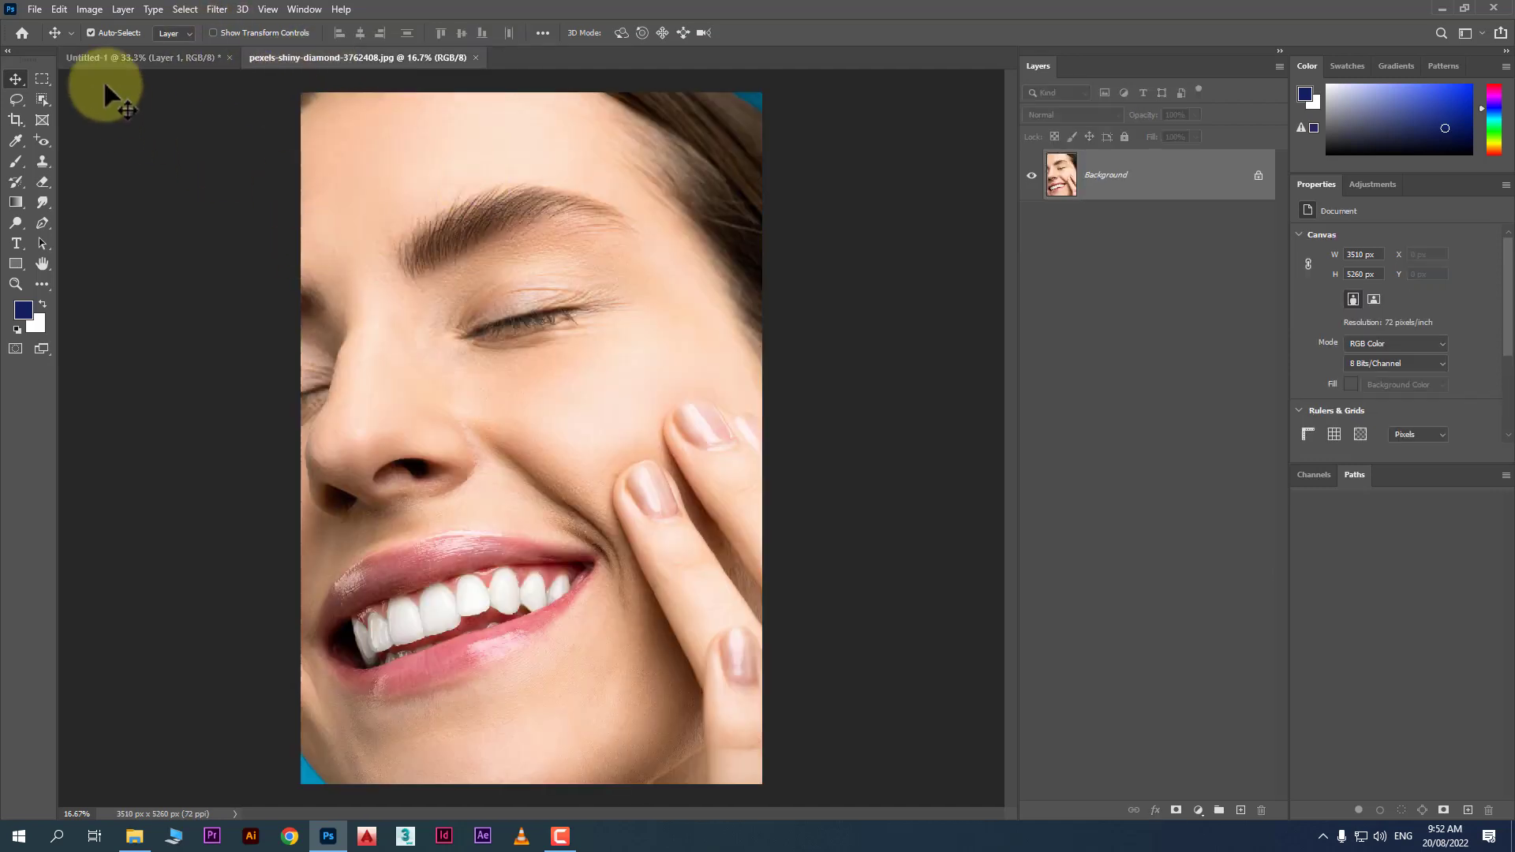
{"action": "left_click", "coordinate": [110, 60]}
{"action": "left_click_drag", "start_coordinate": [484, 332], "coordinate": [463, 246]}
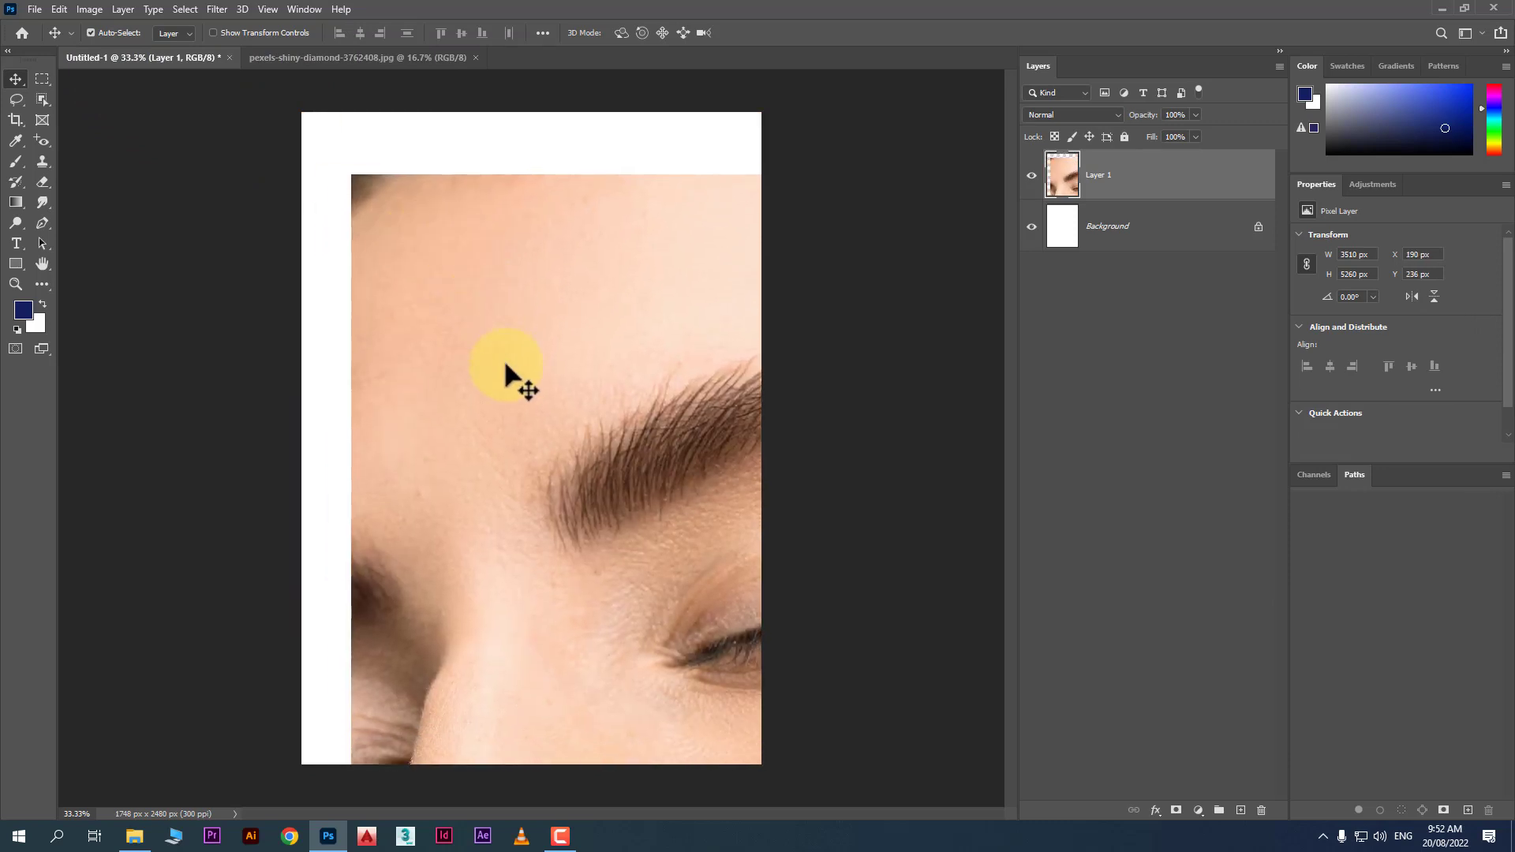
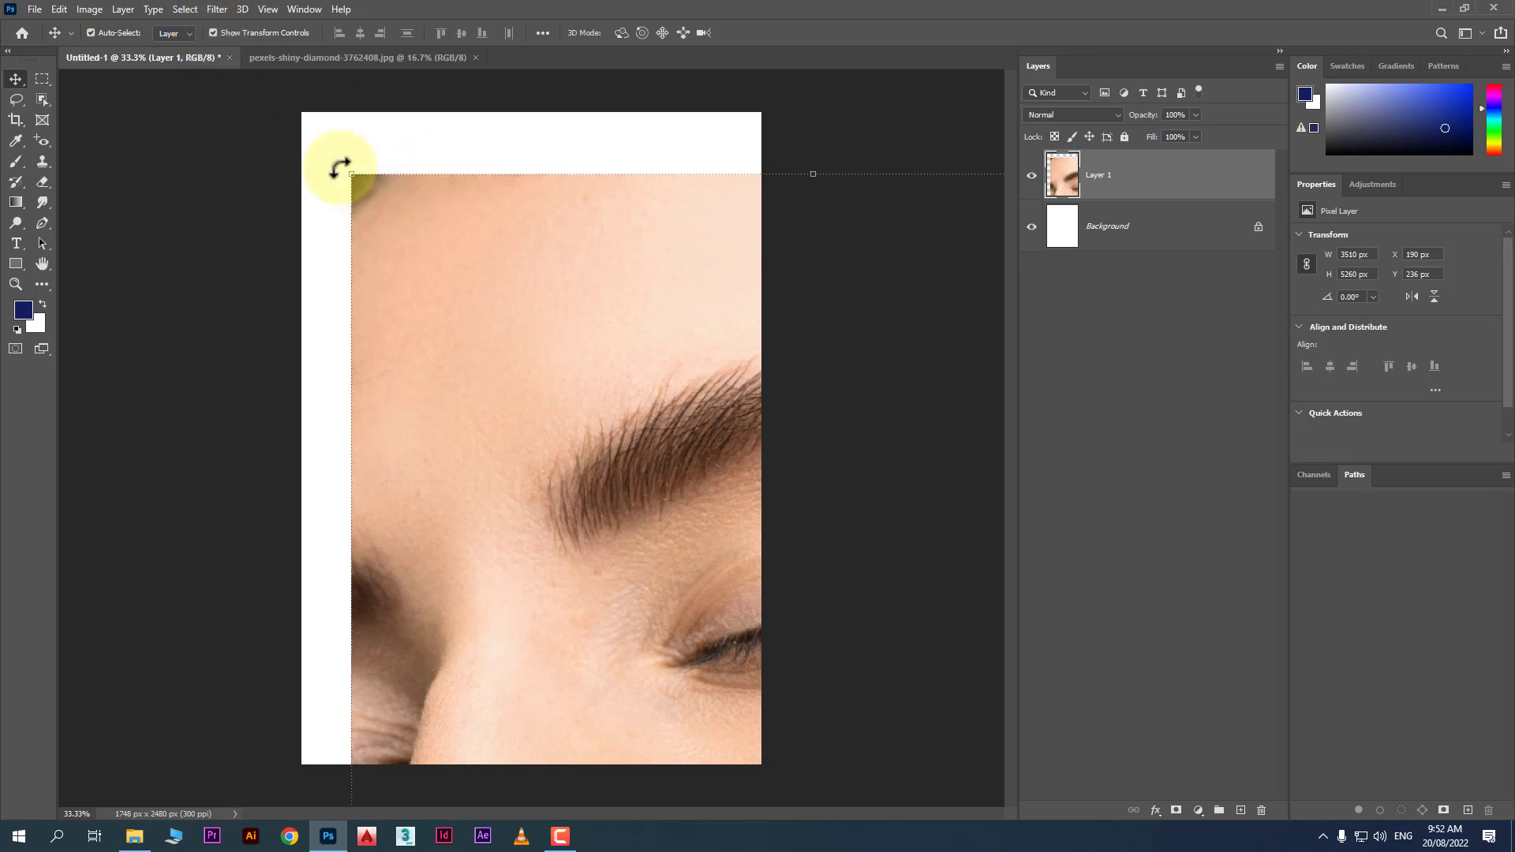
Scale the copied photo to about 913 × 1367 px using transform controls and move it to about X 388, Y 299 px.
{"action": "left_click_drag", "start_coordinate": [351, 173], "coordinate": [425, 441]}
{"action": "left_click_drag", "start_coordinate": [497, 510], "coordinate": [366, 192]}
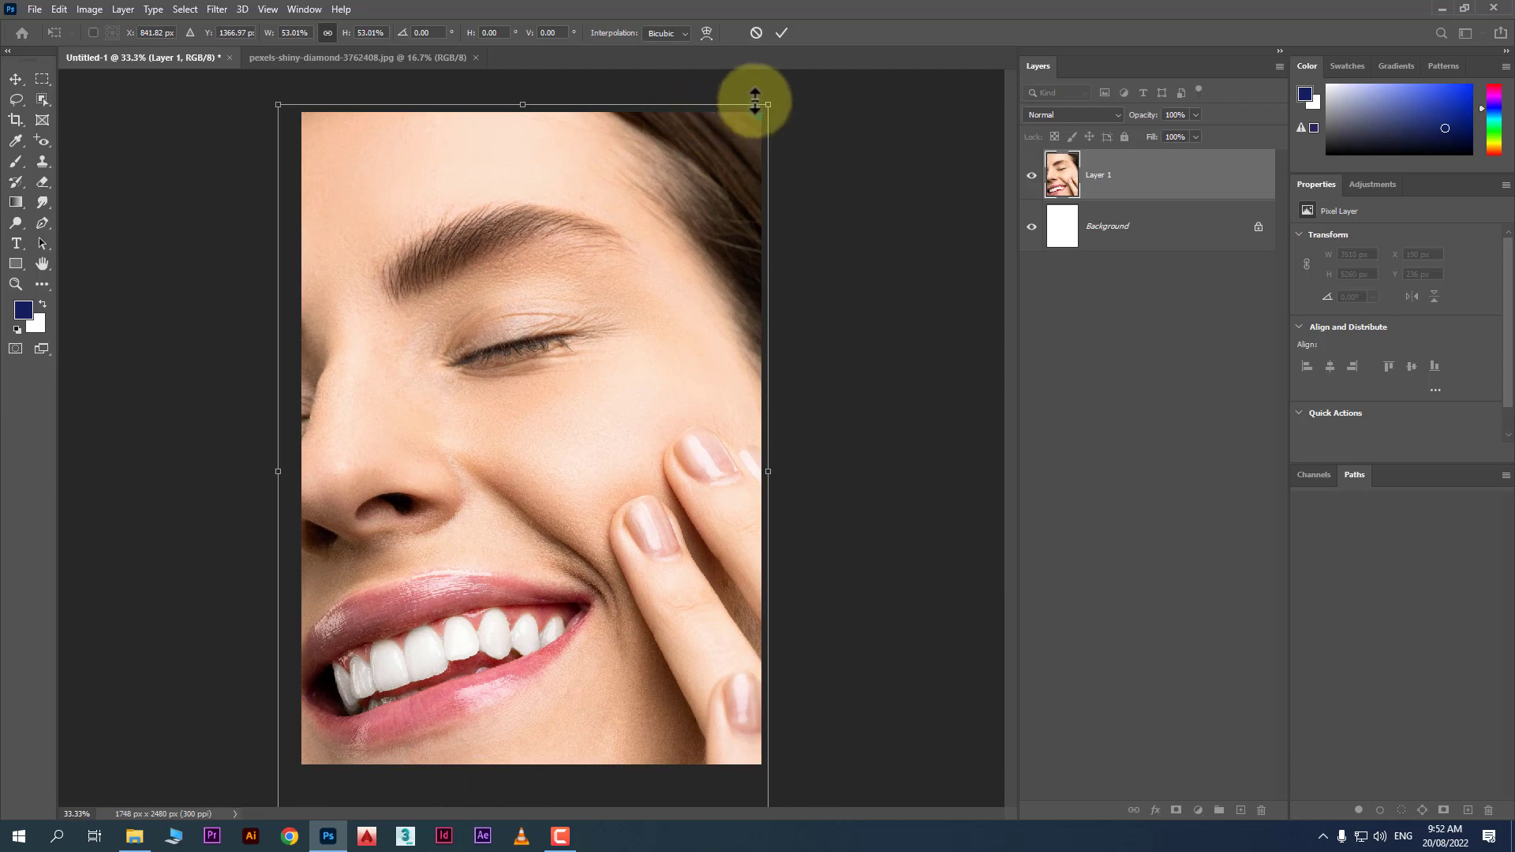
{"action": "left_click_drag", "start_coordinate": [769, 96], "coordinate": [513, 473]}
{"action": "left_click_drag", "start_coordinate": [424, 562], "coordinate": [552, 309]}
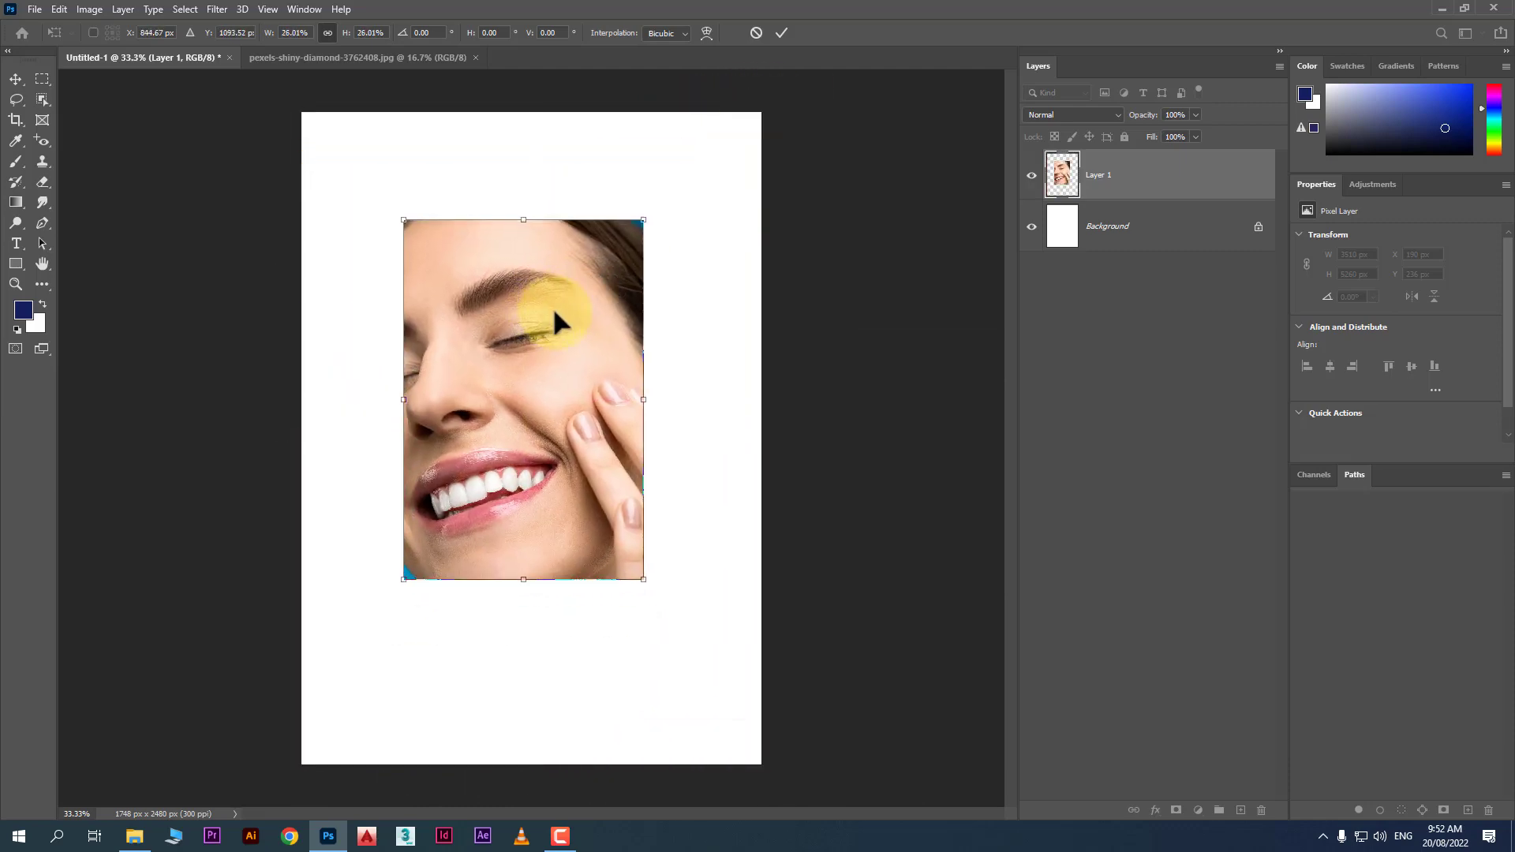
{"action": "key", "text": "Return"}
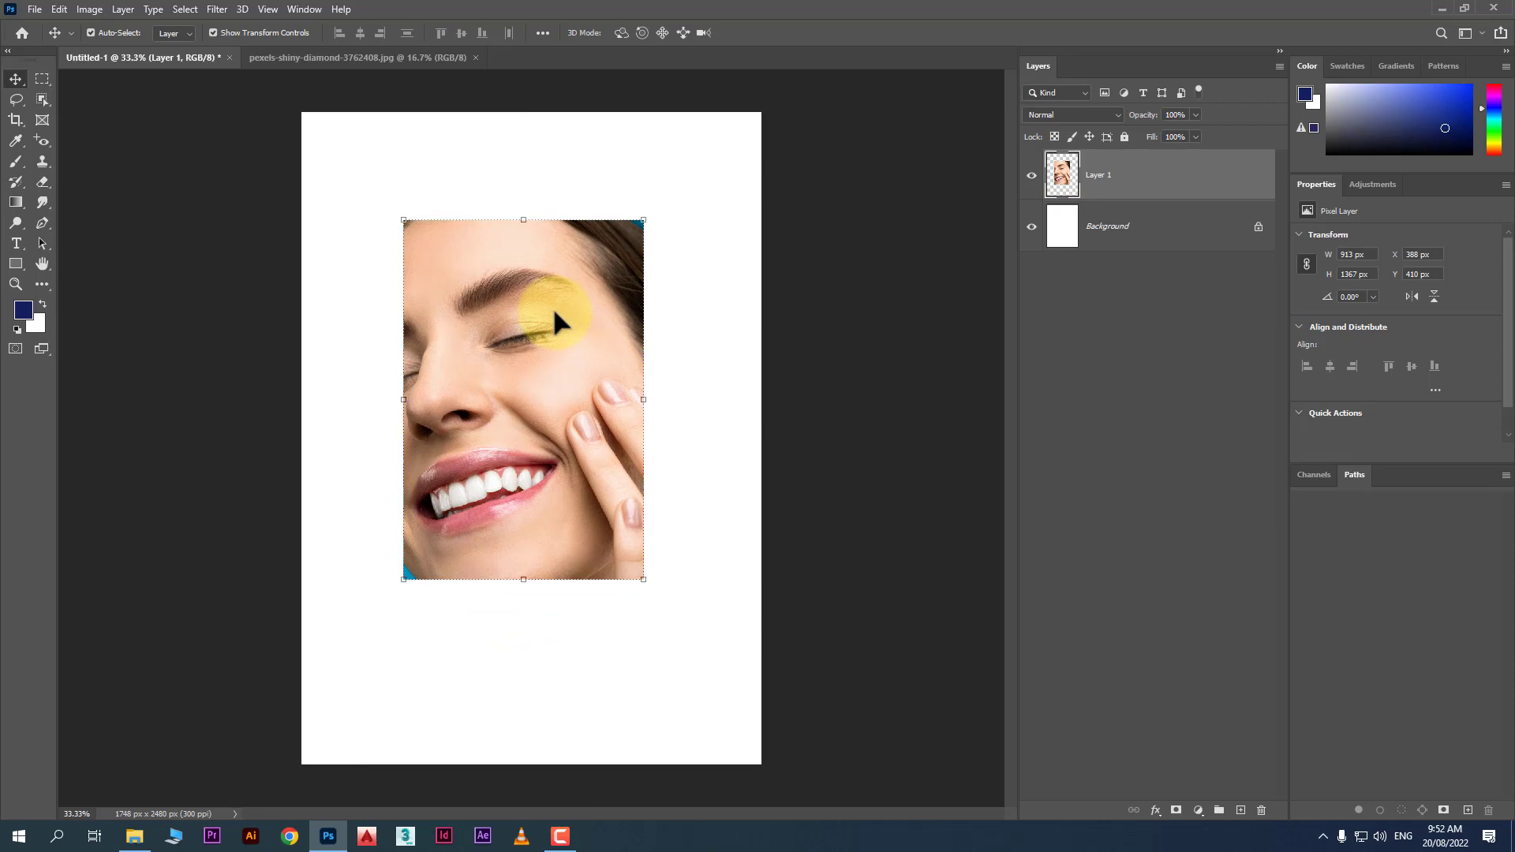
{"action": "left_click_drag", "start_coordinate": [469, 300], "coordinate": [466, 272]}
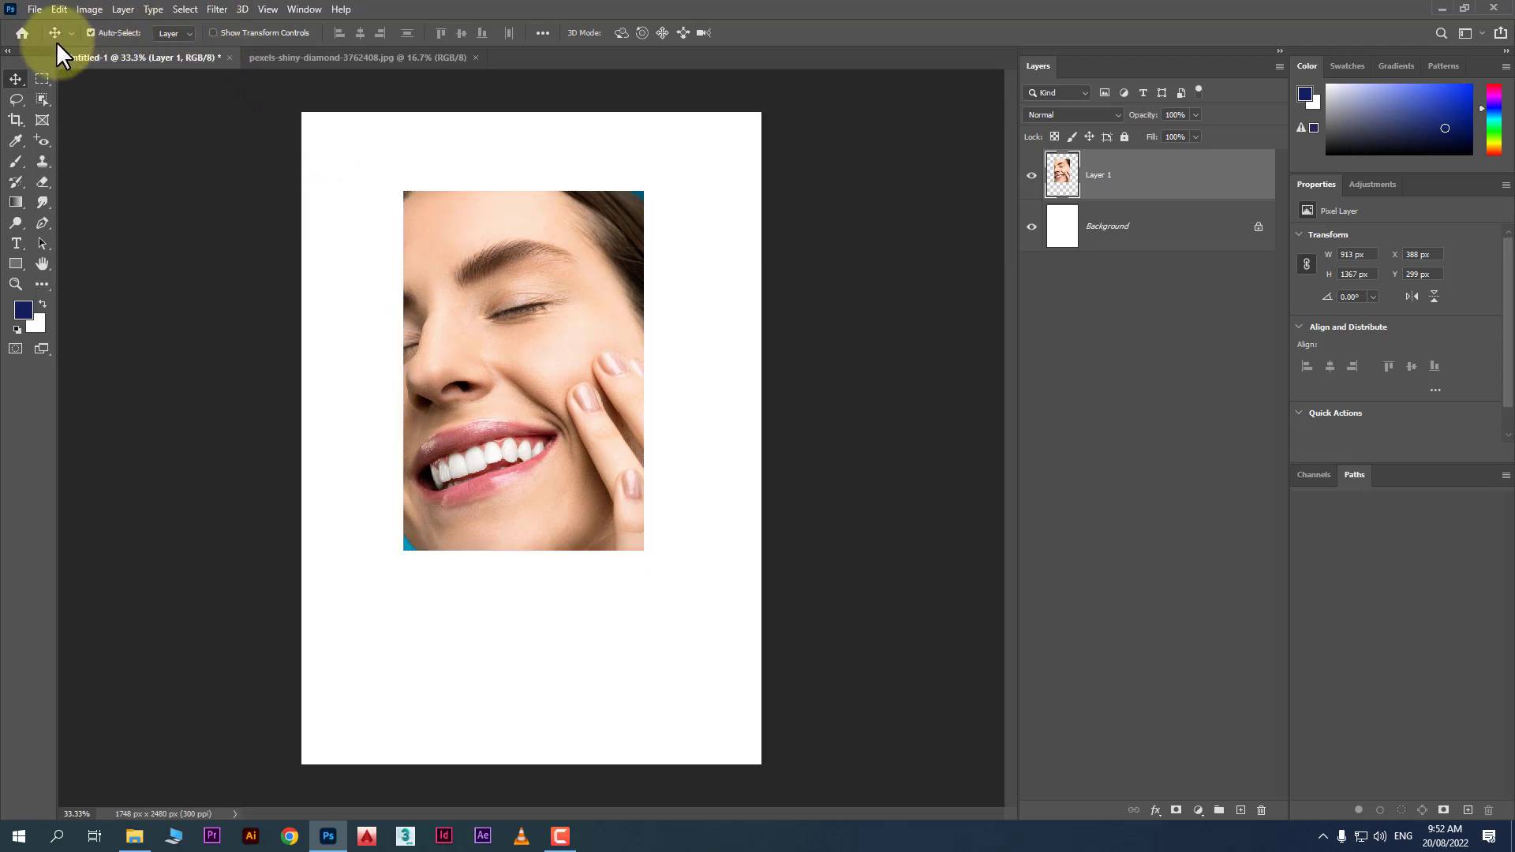
Enlarge the smiling-face photo to about 120% with Free Transform and move its centre to about X 872, Y 1030 px.
{"action": "left_click", "coordinate": [36, 9]}
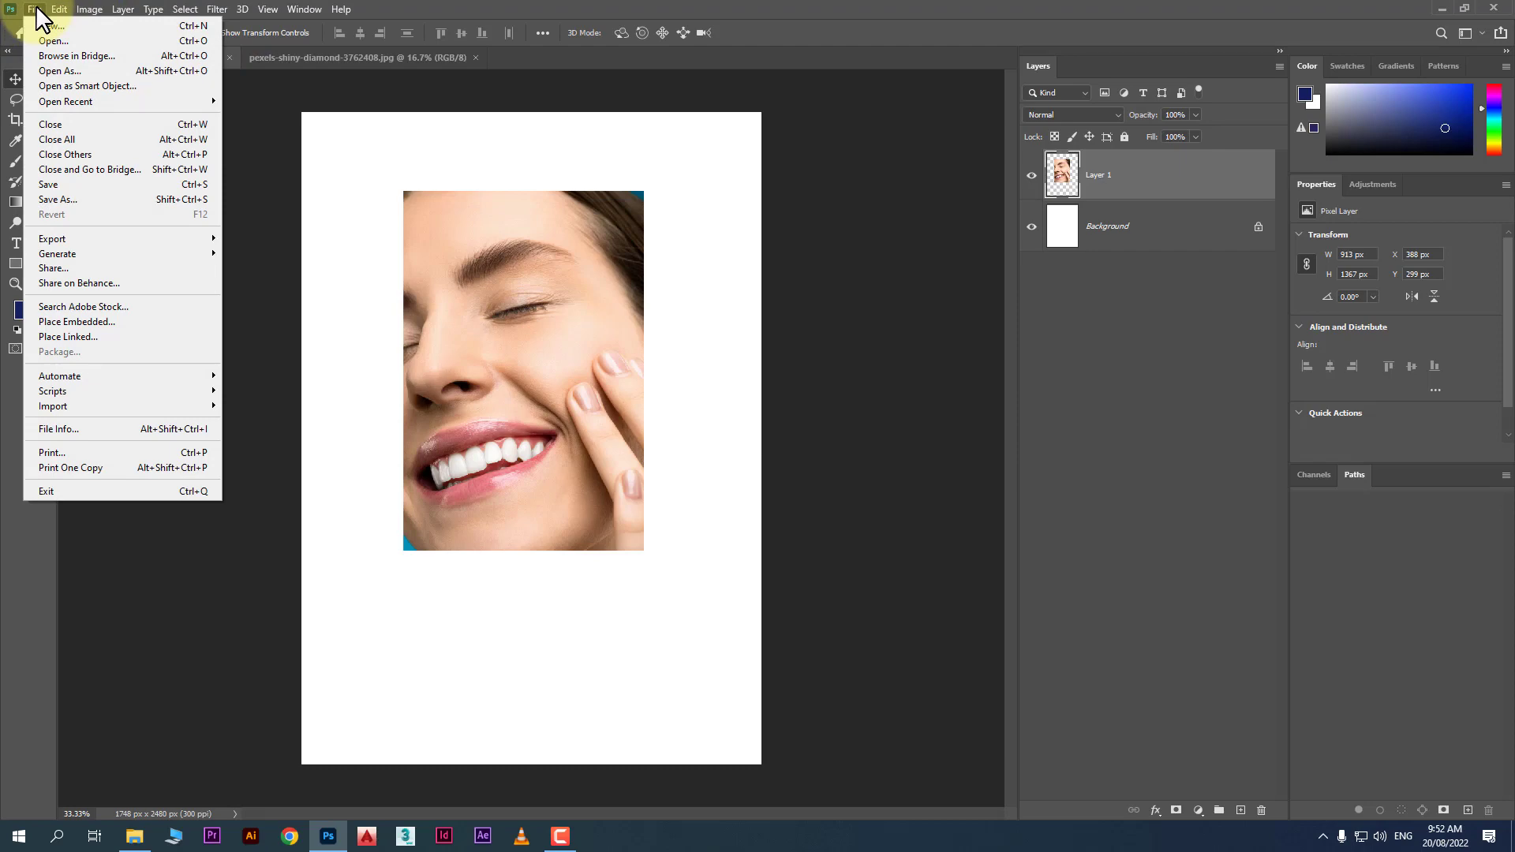
{"action": "mouse_move", "coordinate": [59, 9]}
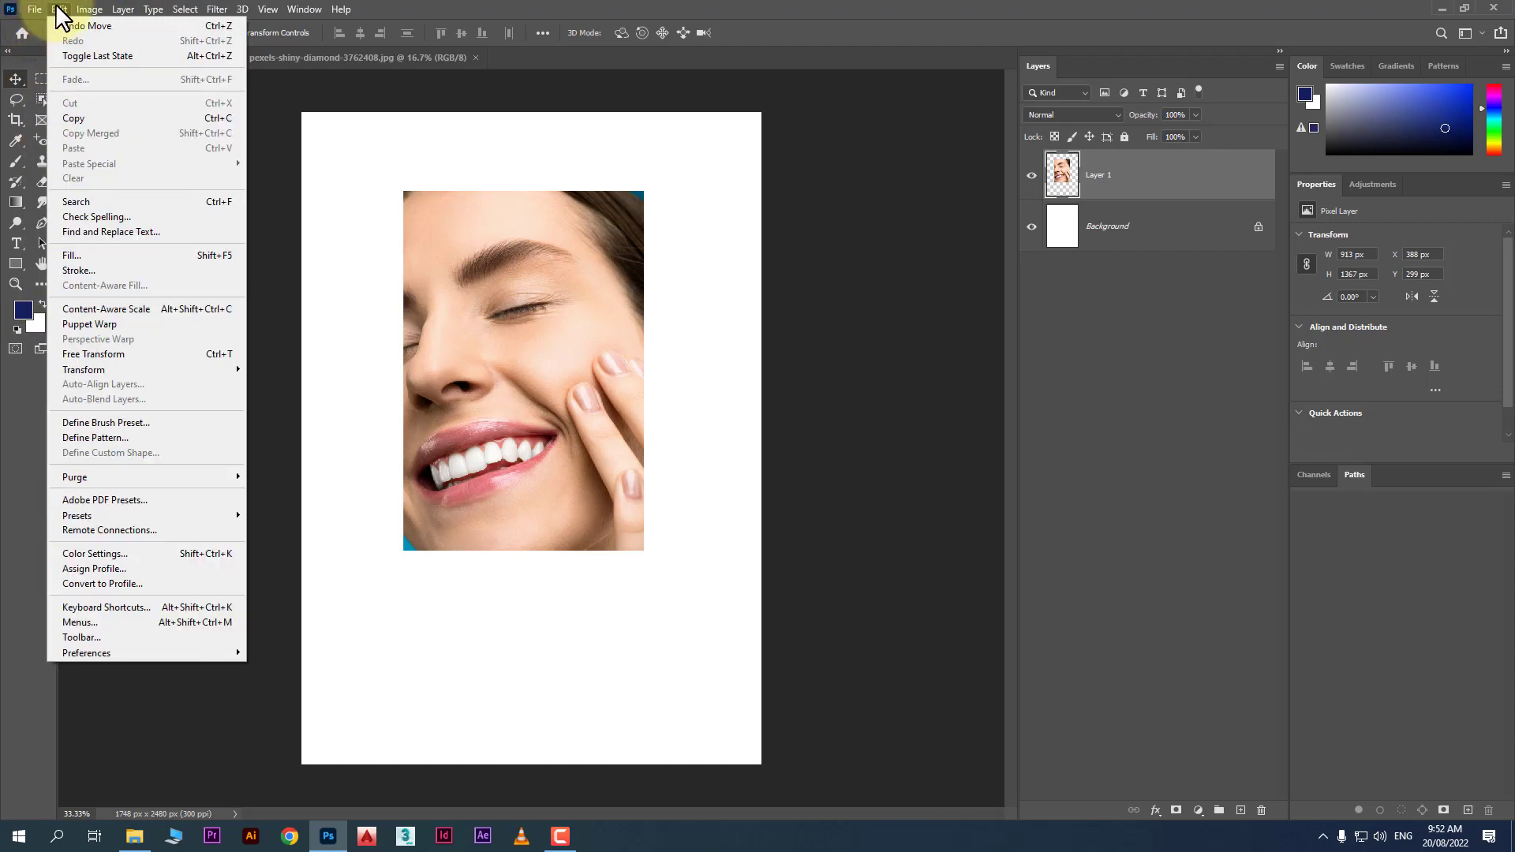
{"action": "left_click", "coordinate": [183, 356]}
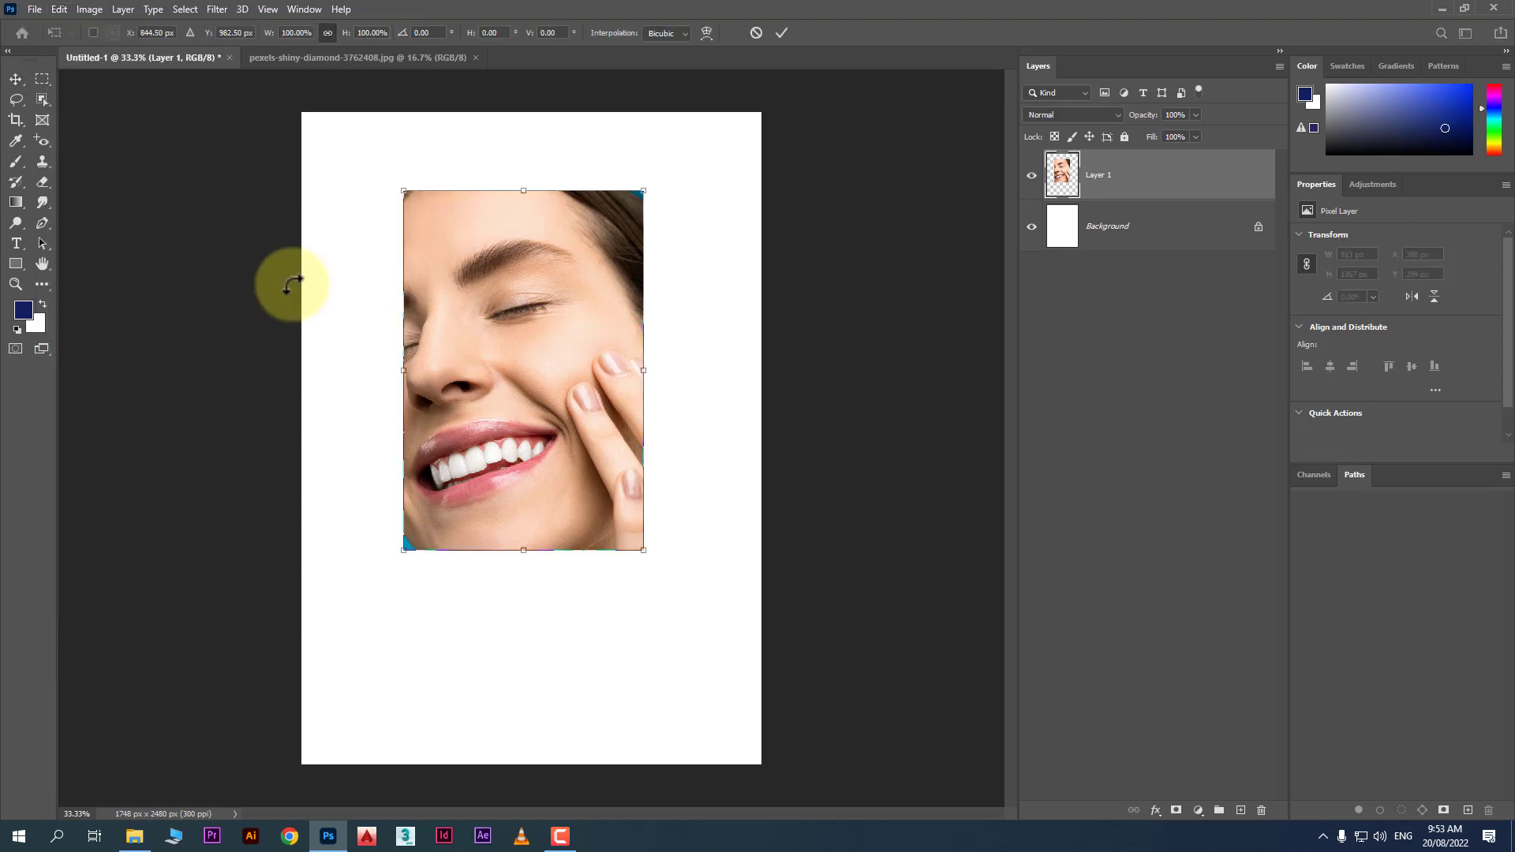
{"action": "left_click_drag", "start_coordinate": [643, 190], "coordinate": [683, 115]}
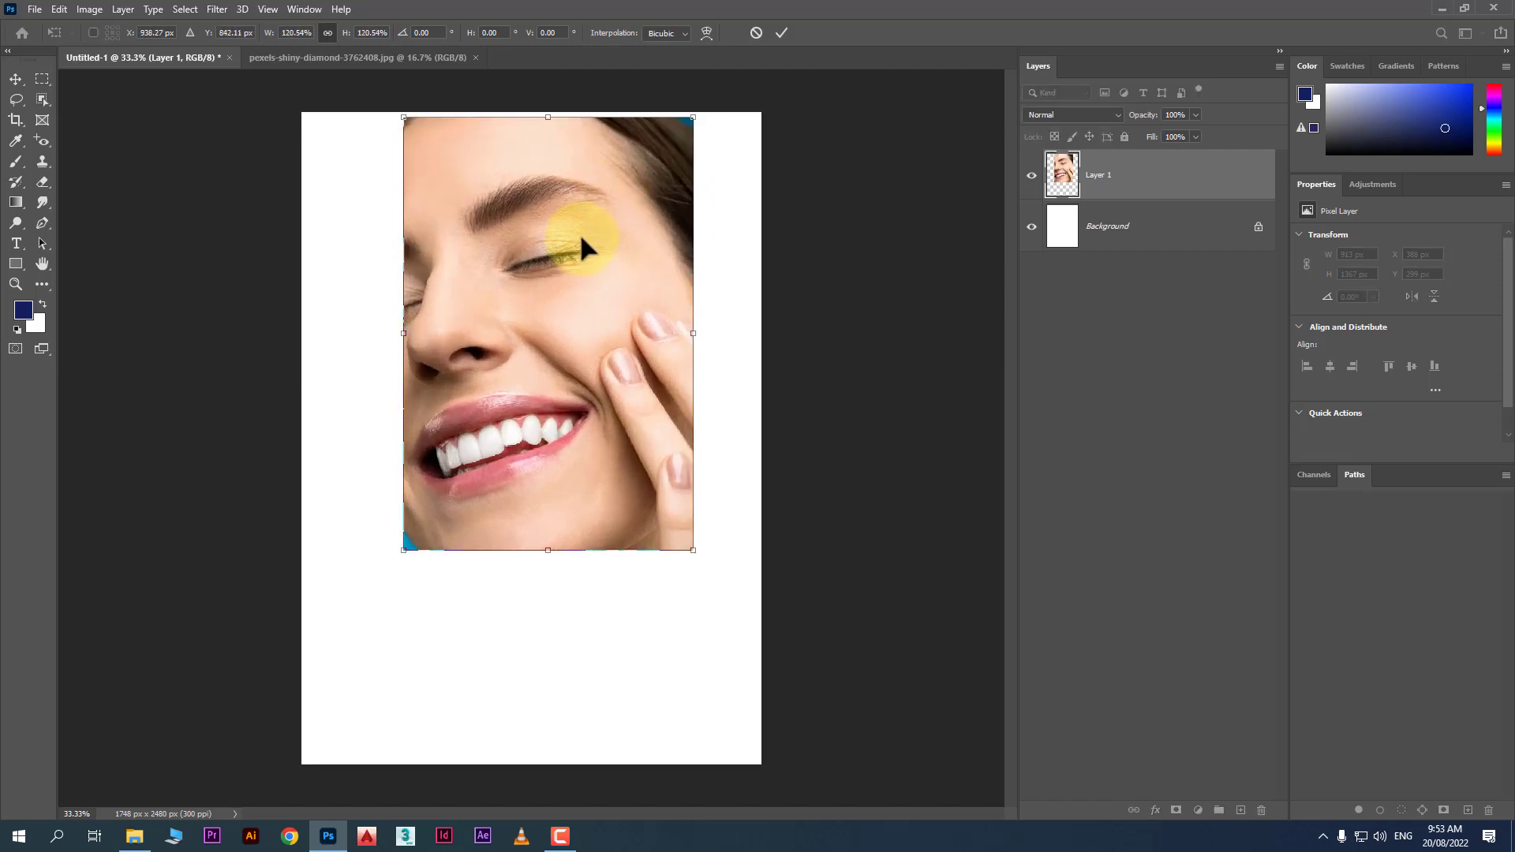
{"action": "left_click_drag", "start_coordinate": [582, 237], "coordinate": [563, 285]}
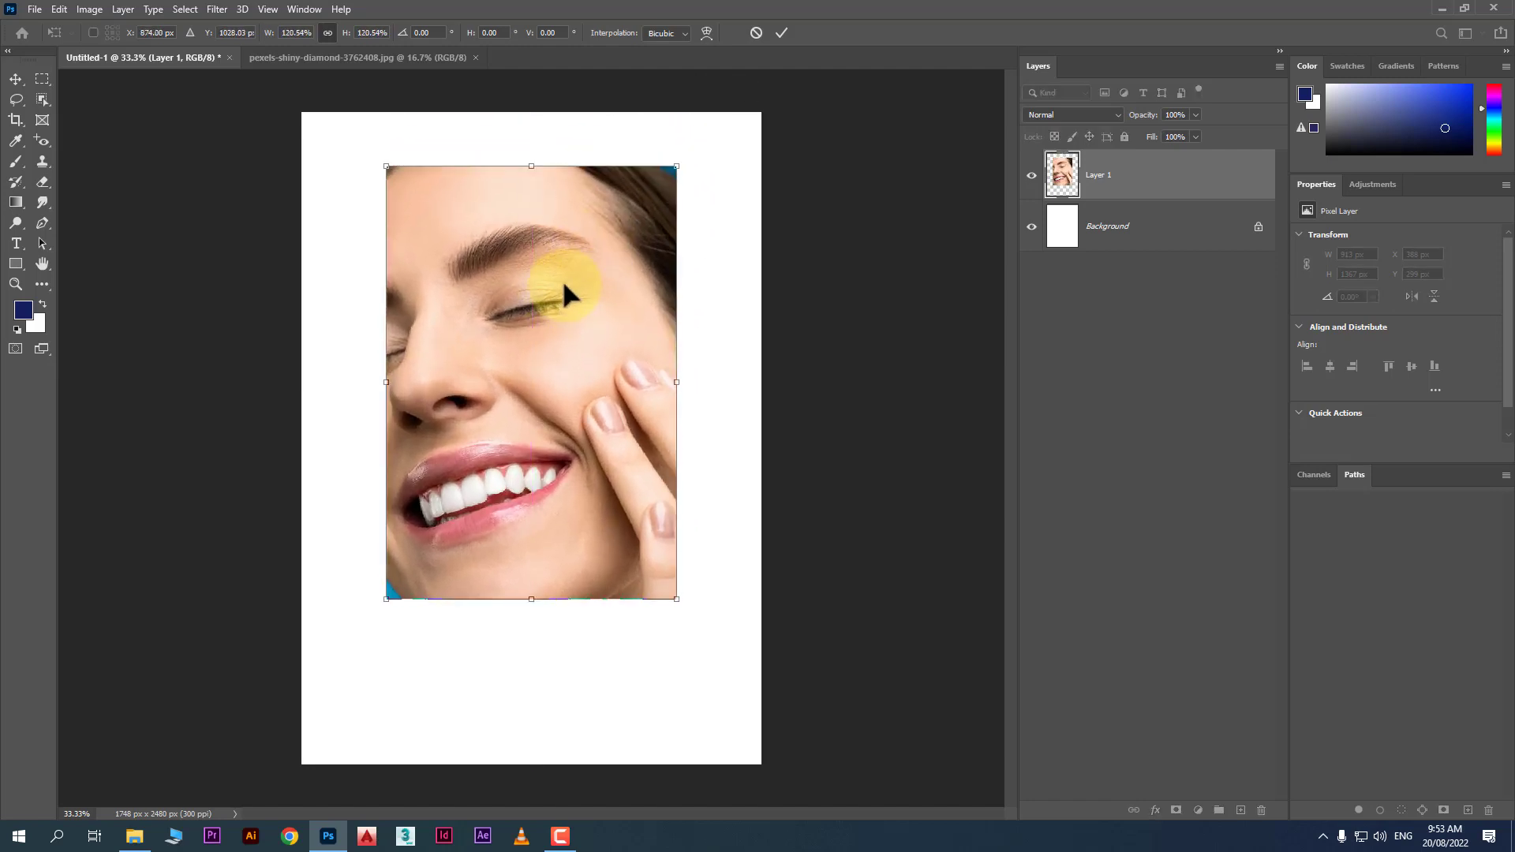
{"action": "right_click", "coordinate": [565, 286]}
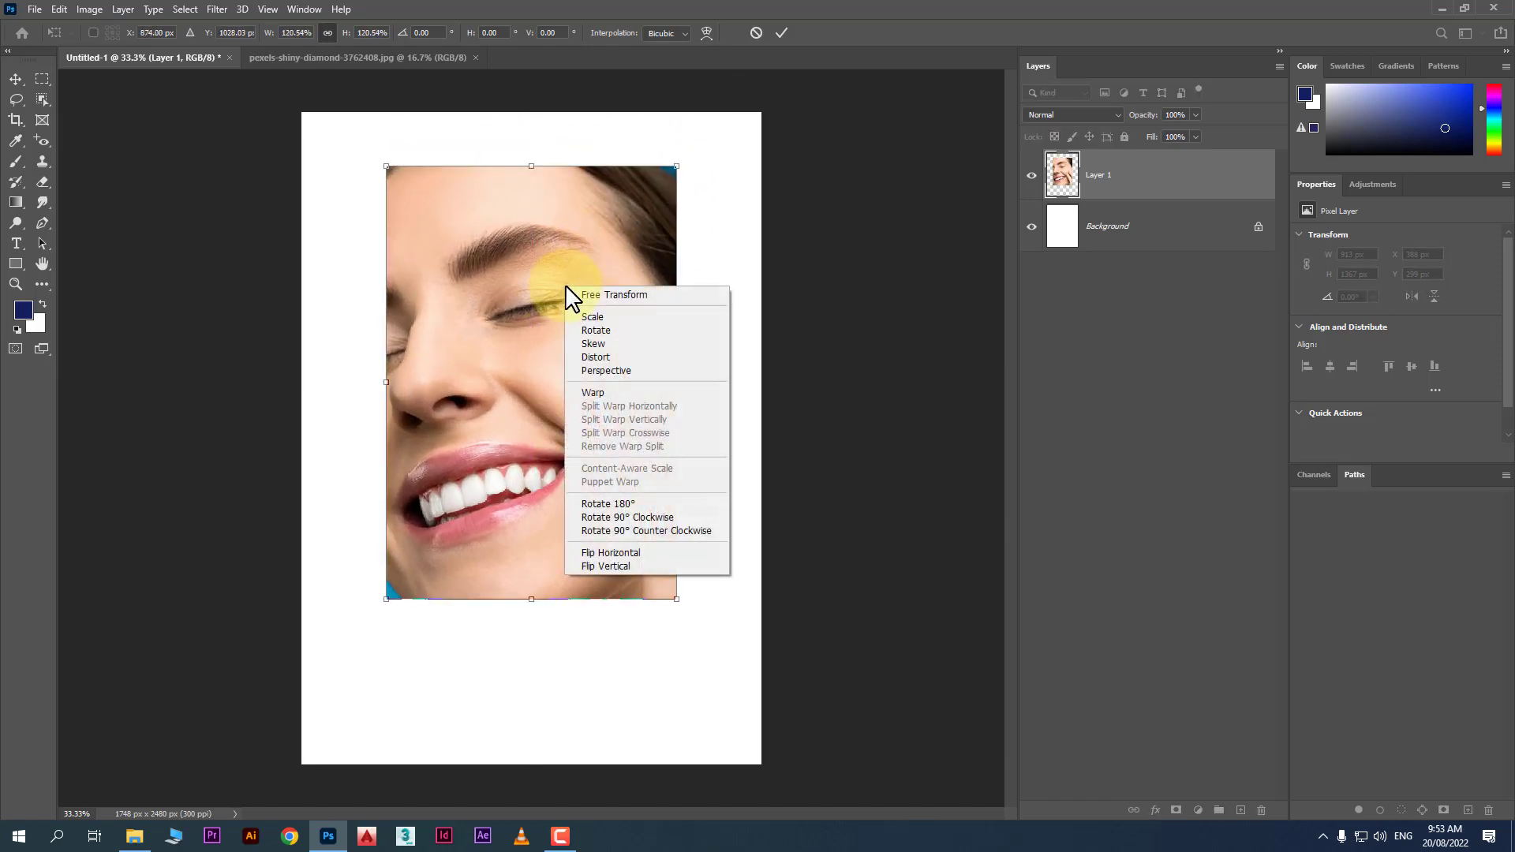
{"action": "left_click", "coordinate": [544, 231]}
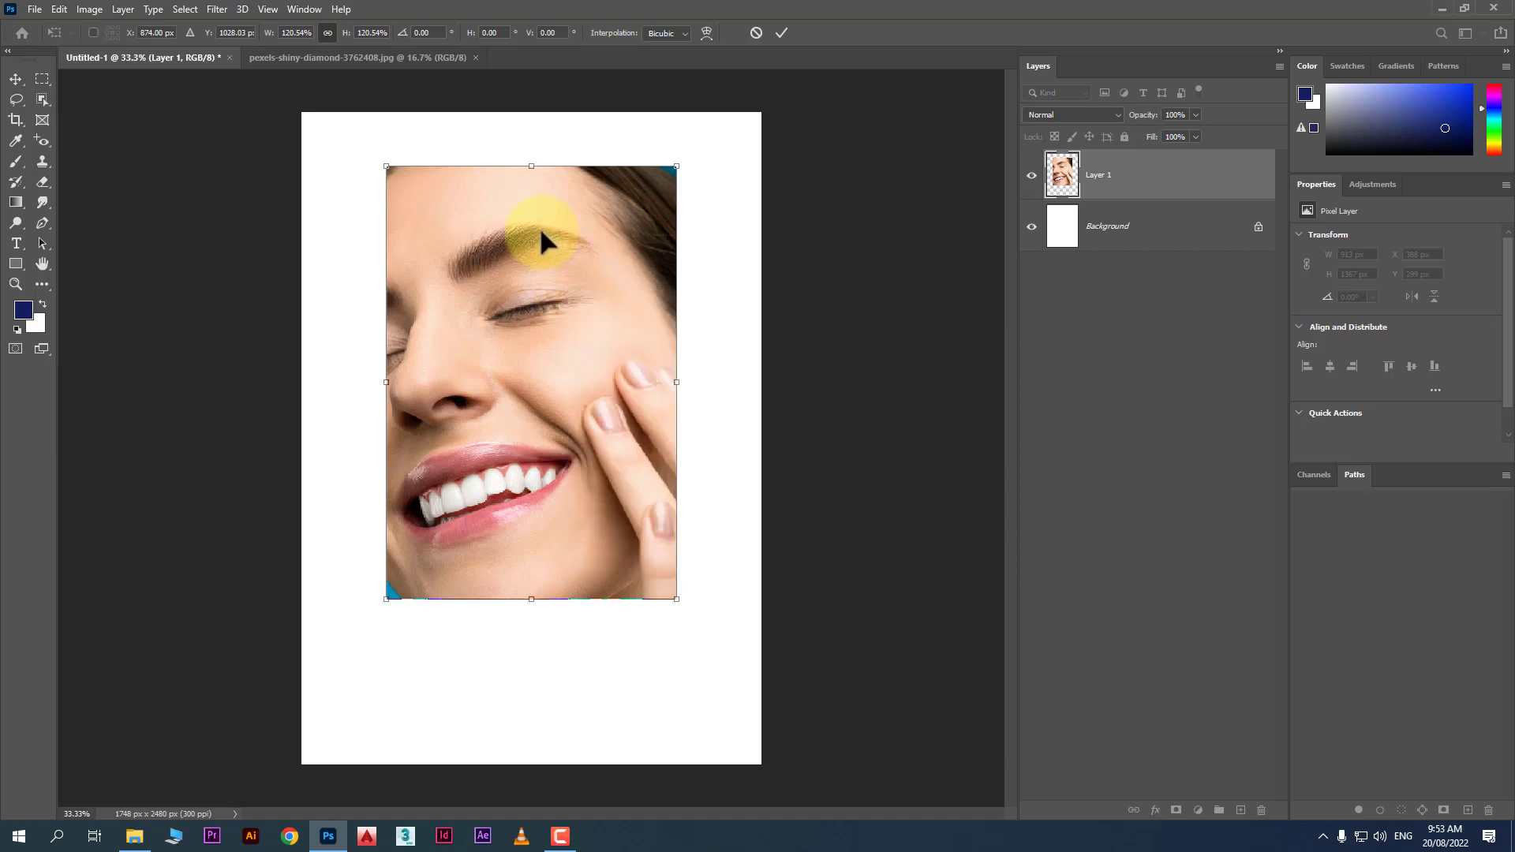
{"action": "right_click", "coordinate": [526, 190]}
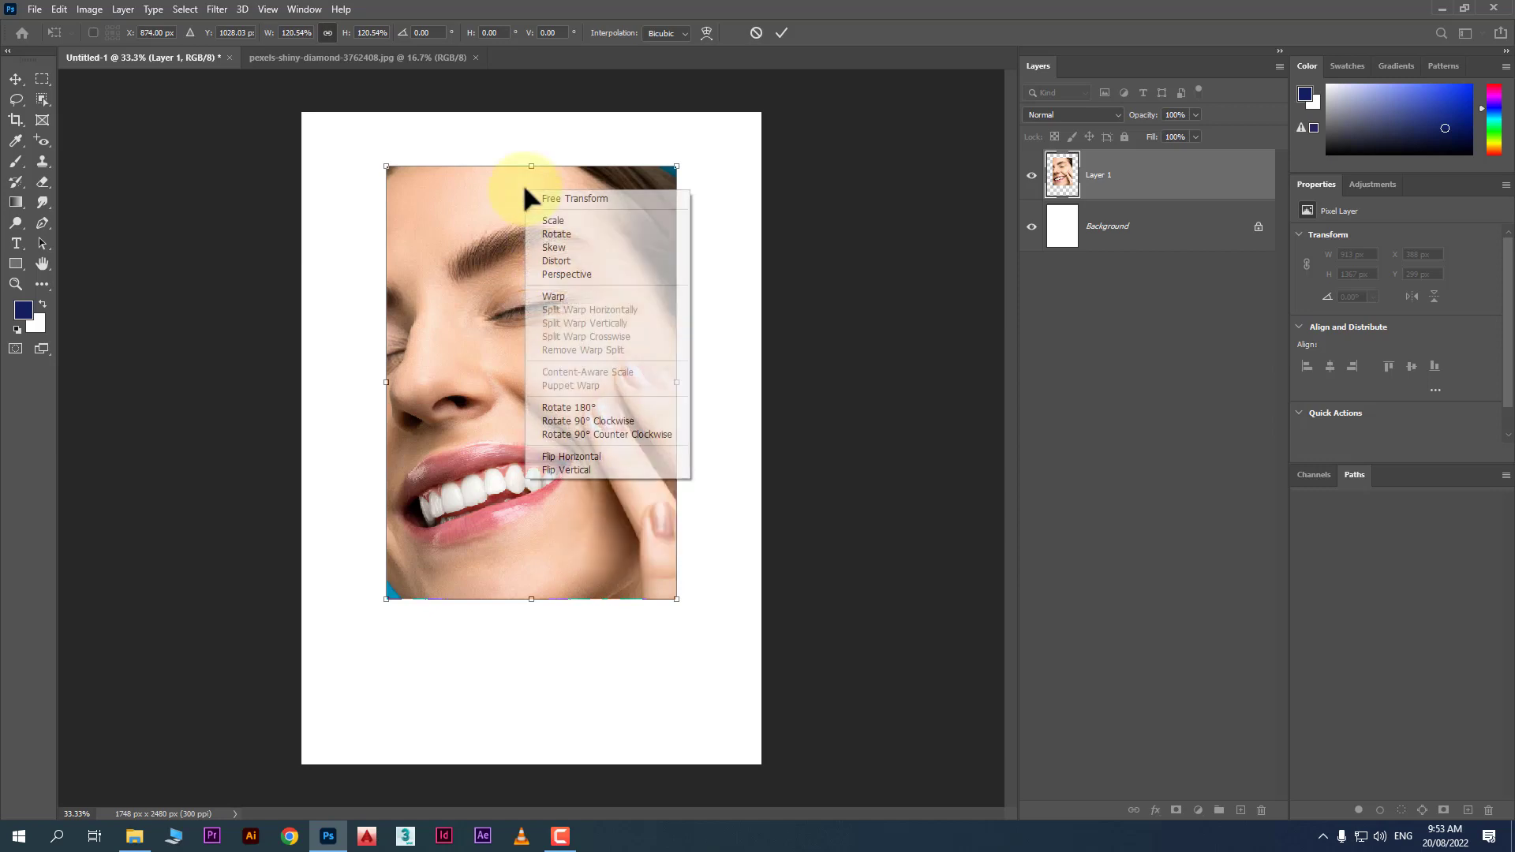
{"action": "left_click", "coordinate": [641, 221]}
{"action": "mouse_move", "coordinate": [676, 167]}
{"action": "left_mouse_down"}
{"action": "mouse_move", "coordinate": [631, 223]}
{"action": "mouse_move", "coordinate": [669, 161]}
{"action": "left_mouse_up"}
Rotate the photo about 9.4° clockwise and skew it by pulling its upper-right corner downward.
{"action": "right_click", "coordinate": [600, 229]}
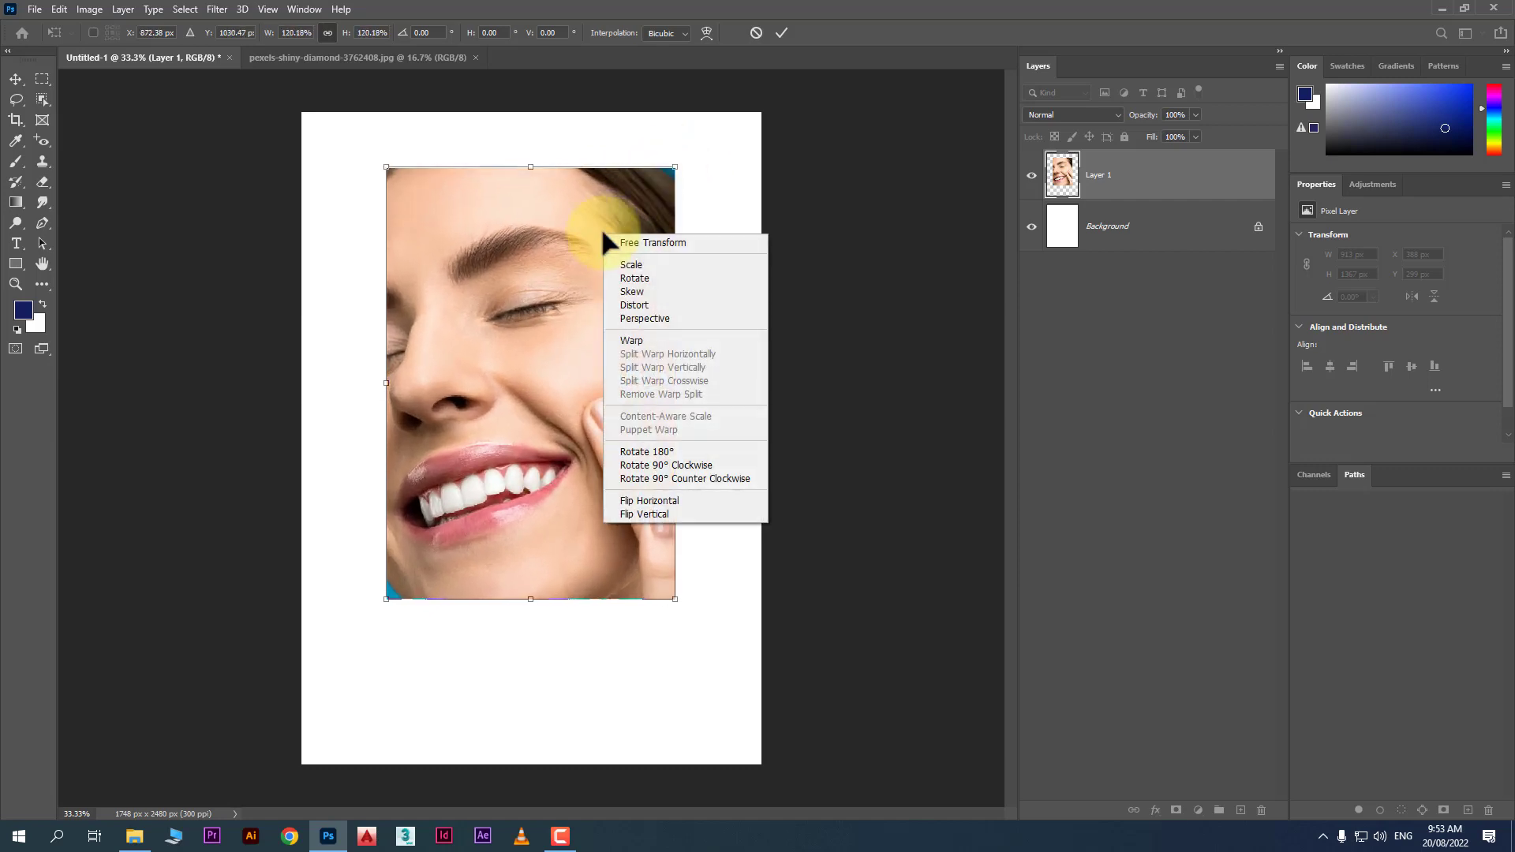
{"action": "left_click", "coordinate": [661, 278]}
{"action": "left_click_drag", "start_coordinate": [684, 168], "coordinate": [710, 209]}
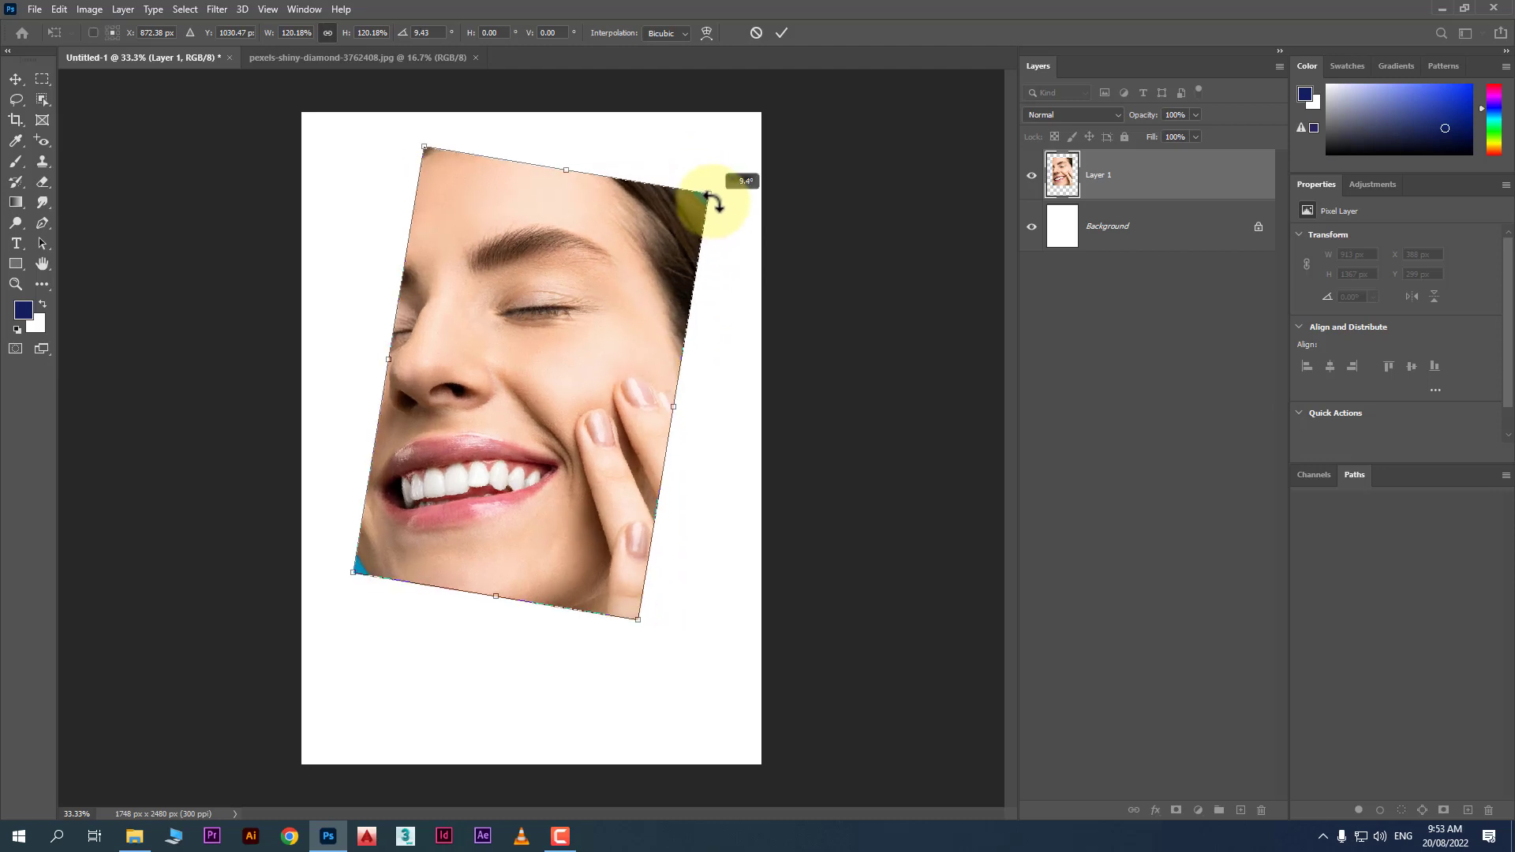
{"action": "right_click", "coordinate": [558, 270]}
{"action": "left_click", "coordinate": [615, 330]}
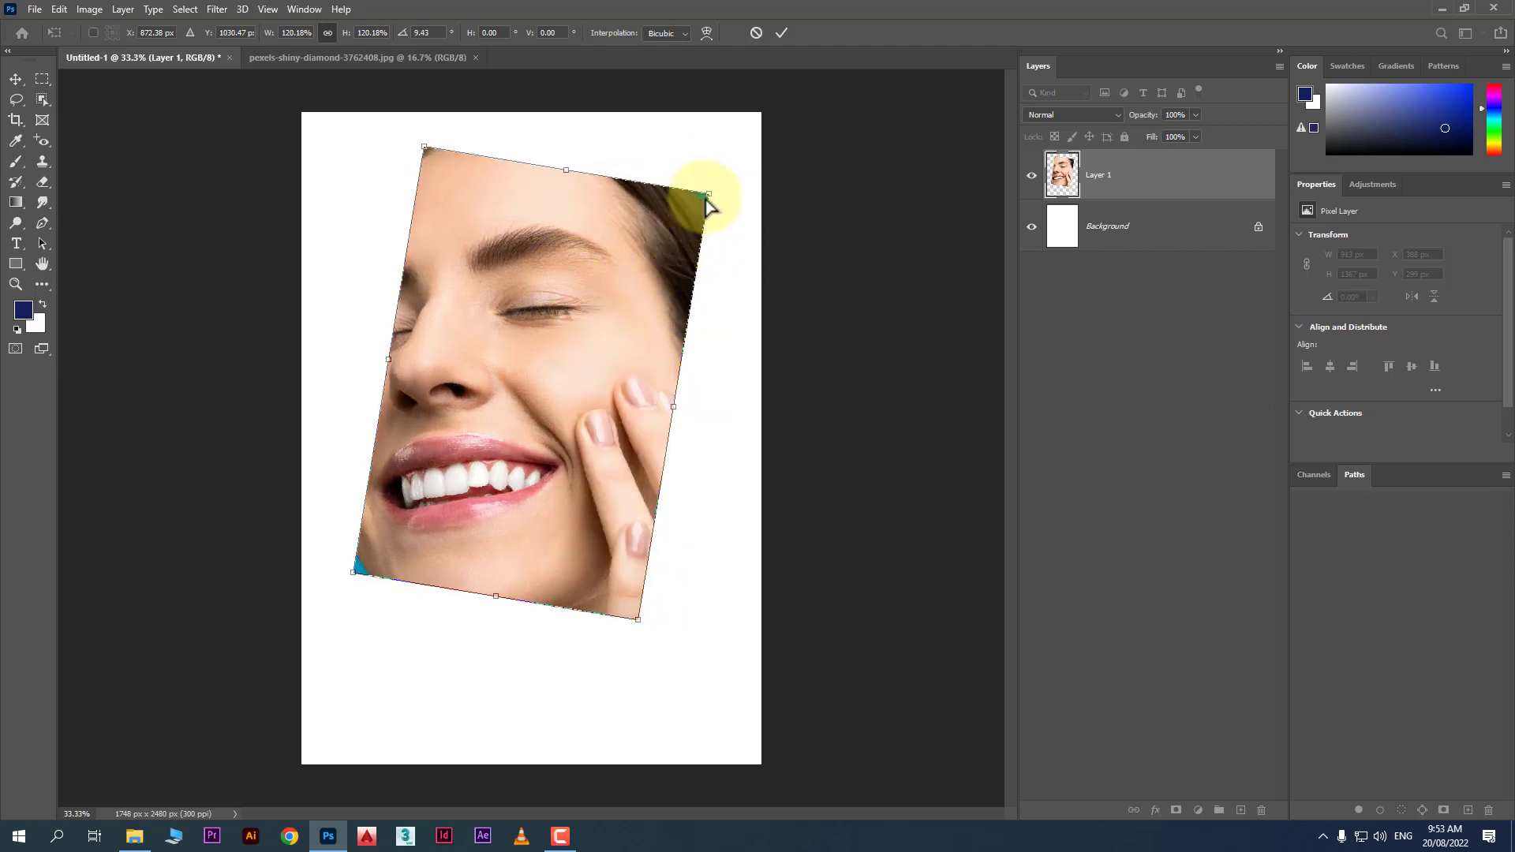
{"action": "left_click_drag", "start_coordinate": [712, 205], "coordinate": [602, 318]}
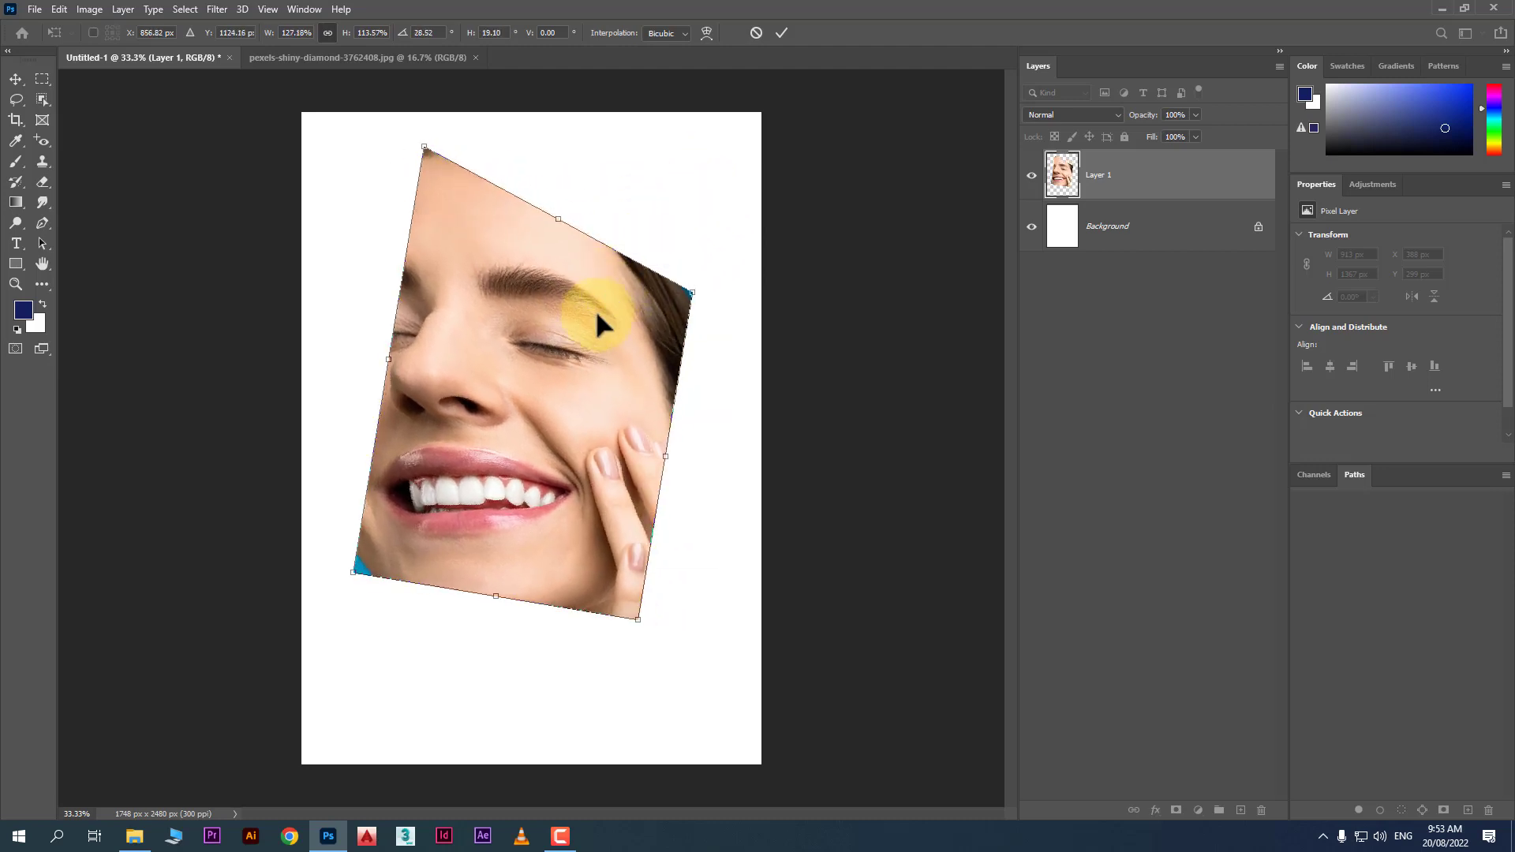
Distort the photo by pulling both lower corners outward, and use Perspective to narrow its lower edge.
{"action": "right_click", "coordinate": [598, 317]}
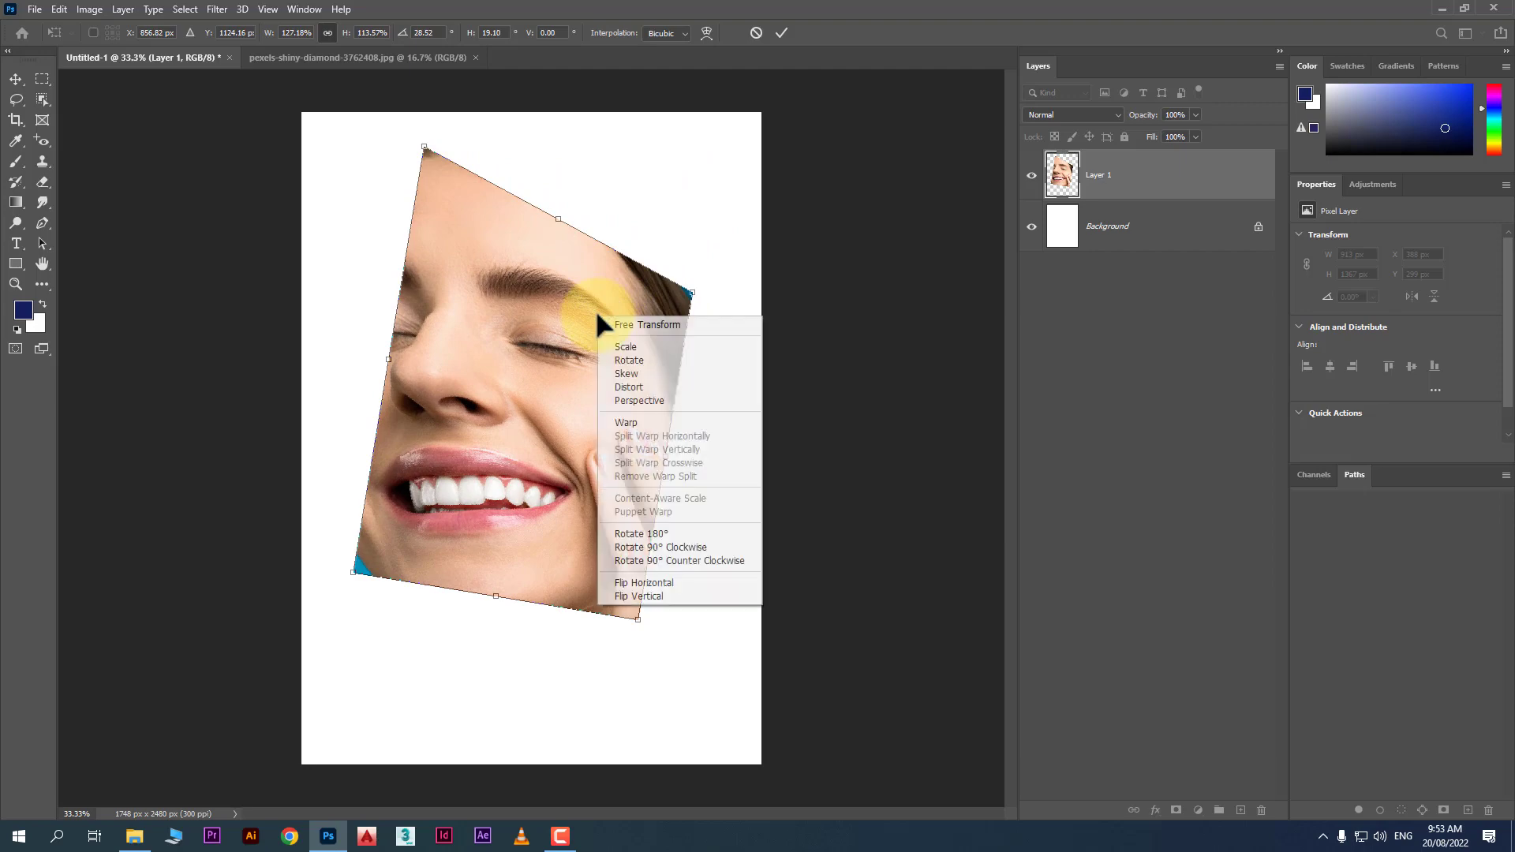
{"action": "left_click", "coordinate": [642, 386]}
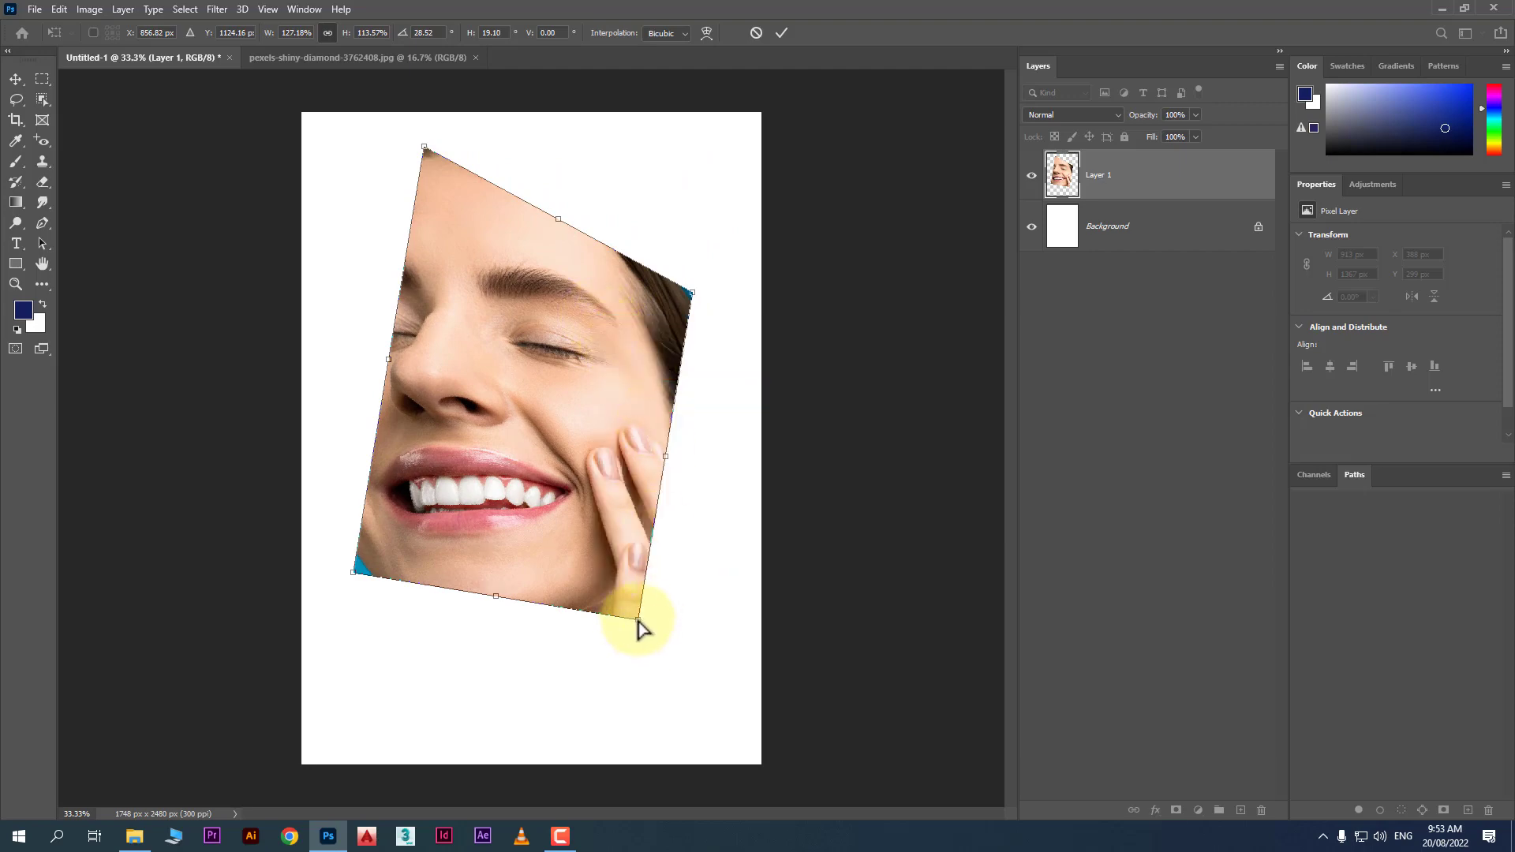
{"action": "left_click_drag", "start_coordinate": [639, 621], "coordinate": [735, 733]}
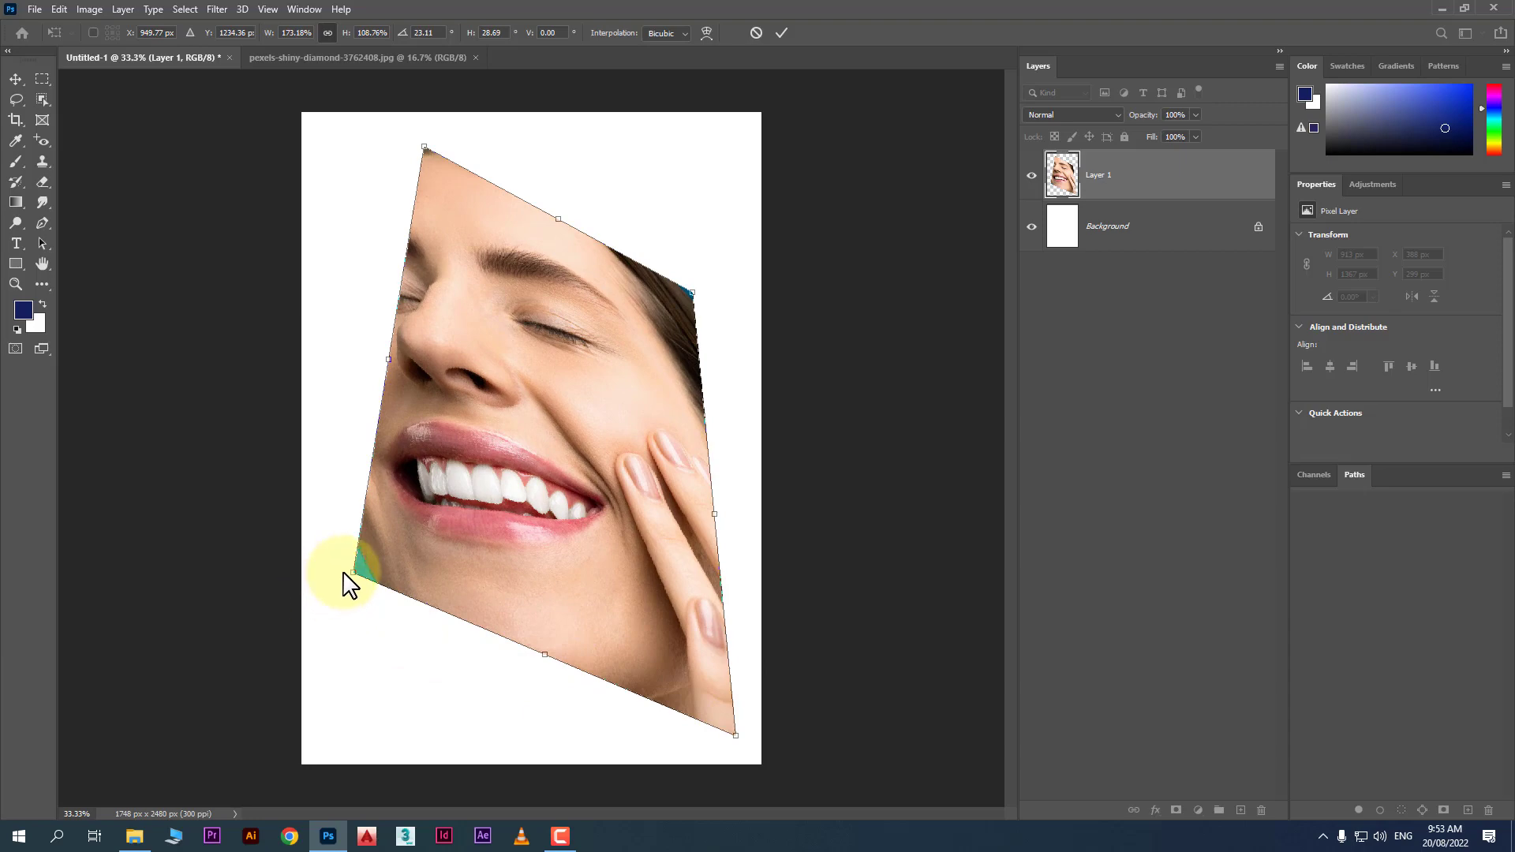
{"action": "left_click_drag", "start_coordinate": [345, 574], "coordinate": [308, 634]}
{"action": "right_click", "coordinate": [463, 527]}
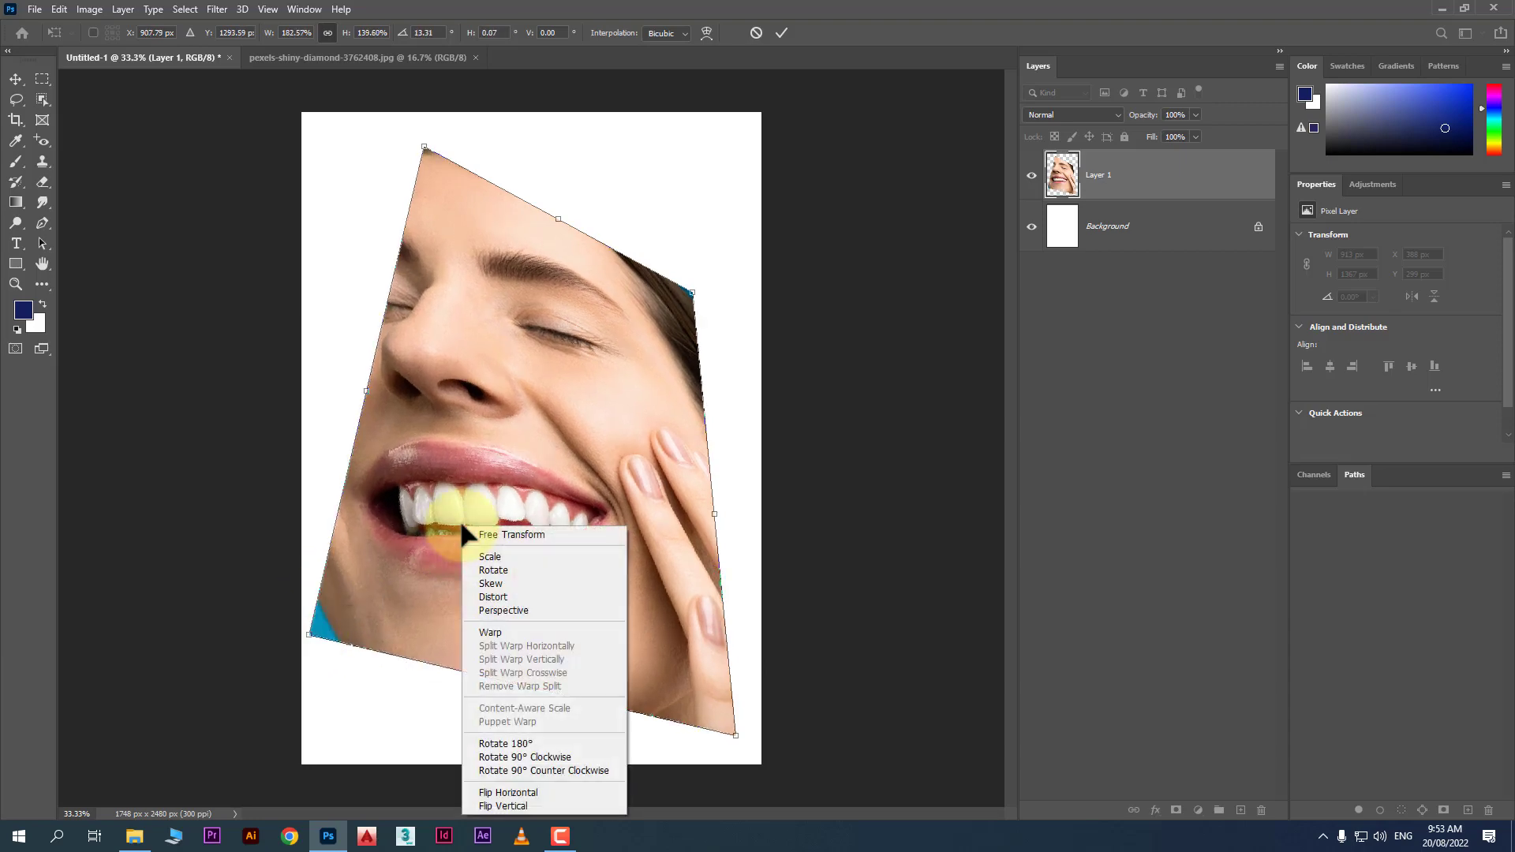
{"action": "left_click", "coordinate": [516, 611]}
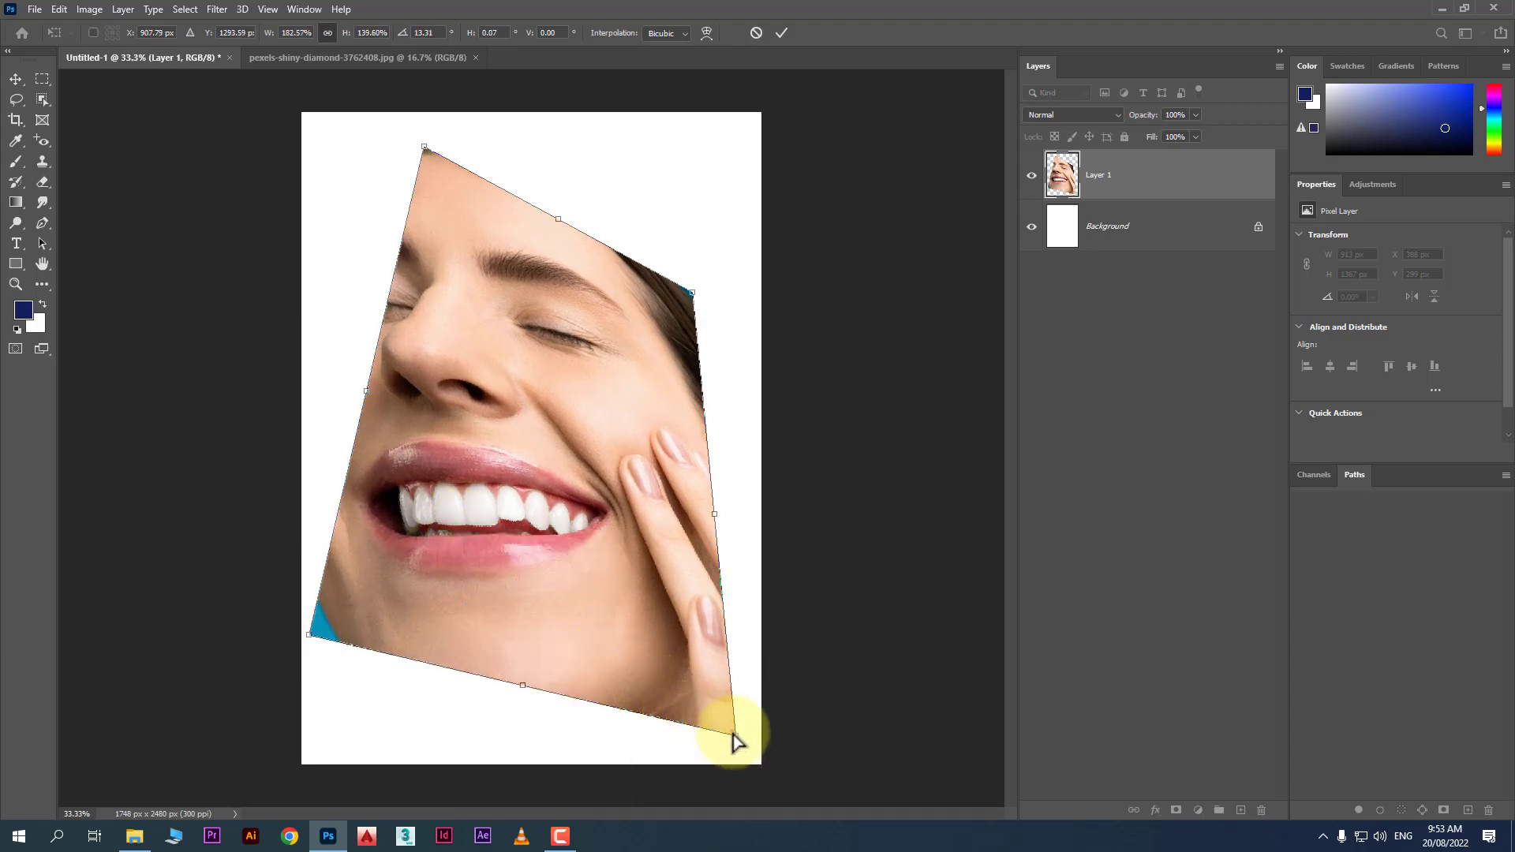
{"action": "left_click_drag", "start_coordinate": [733, 730], "coordinate": [657, 772]}
Warp the photo with custom curves that bulge its upper edge and both sides outward.
{"action": "right_click", "coordinate": [599, 551]}
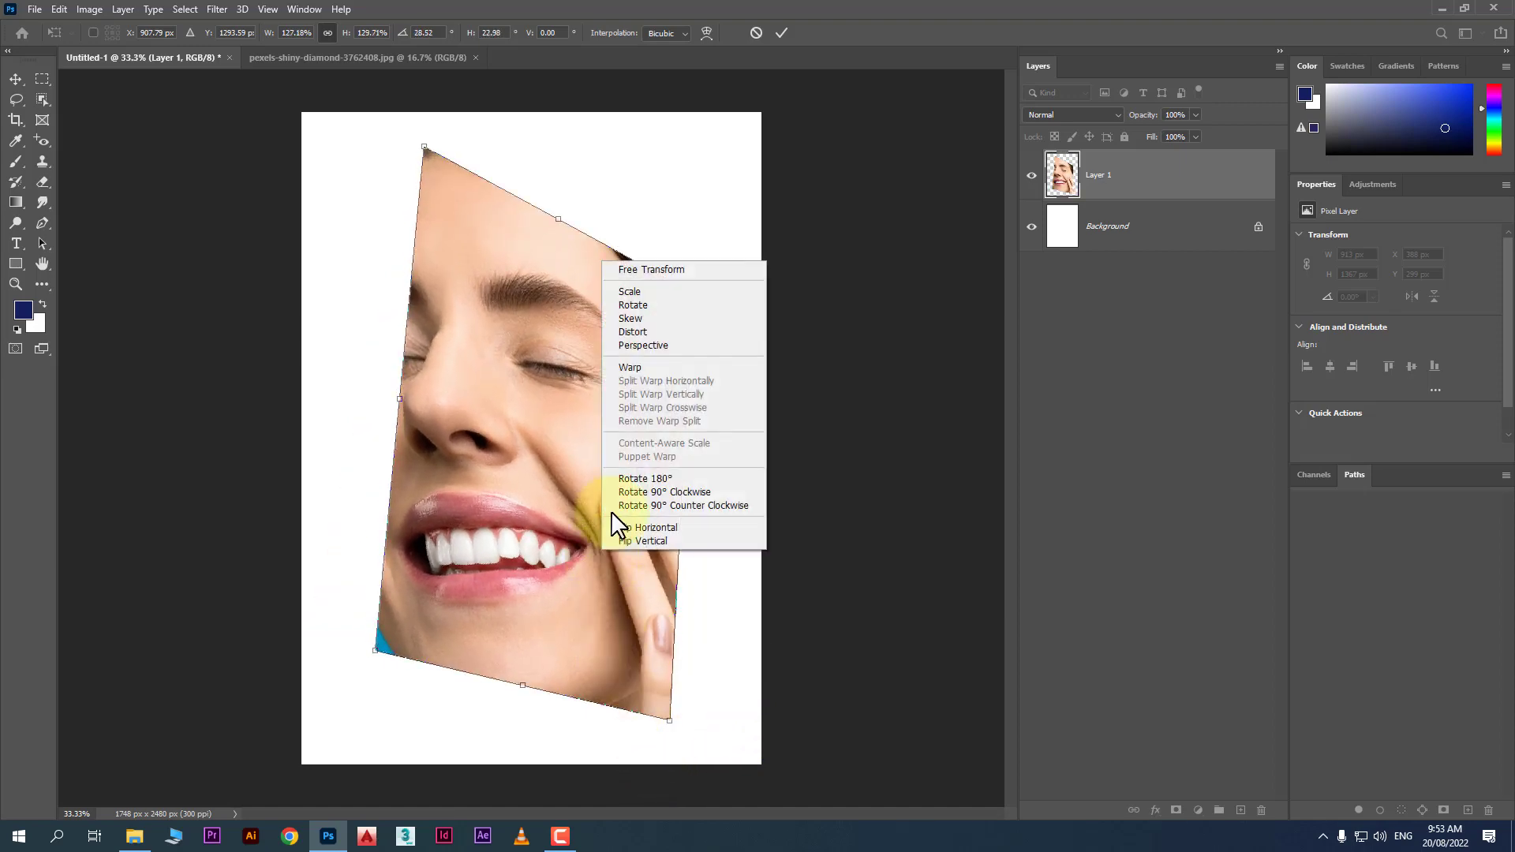
{"action": "left_click", "coordinate": [646, 366]}
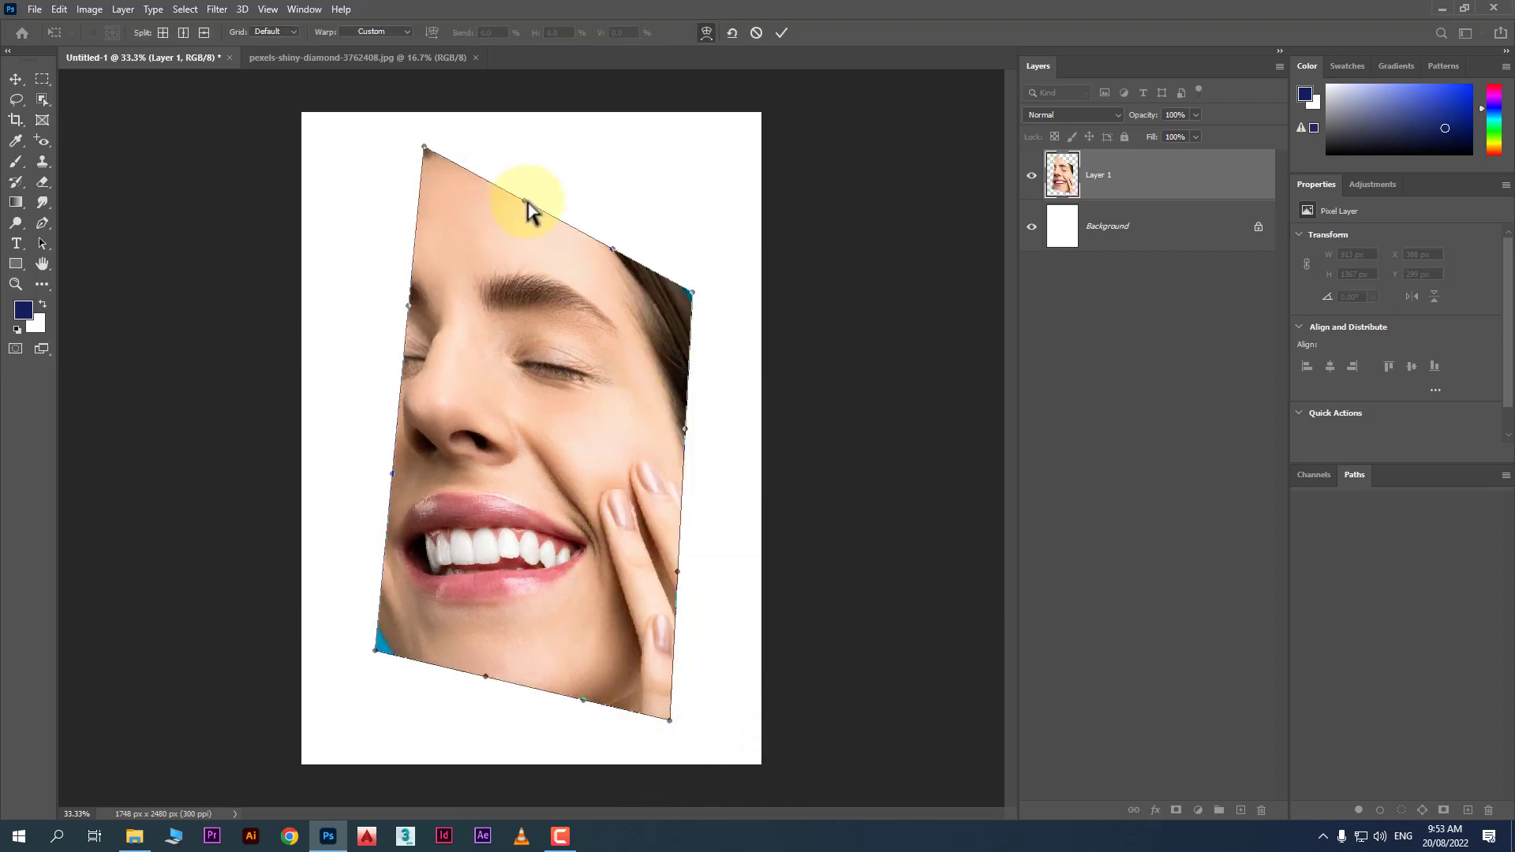
{"action": "left_click_drag", "start_coordinate": [525, 202], "coordinate": [559, 147]}
{"action": "left_click_drag", "start_coordinate": [612, 249], "coordinate": [718, 160]}
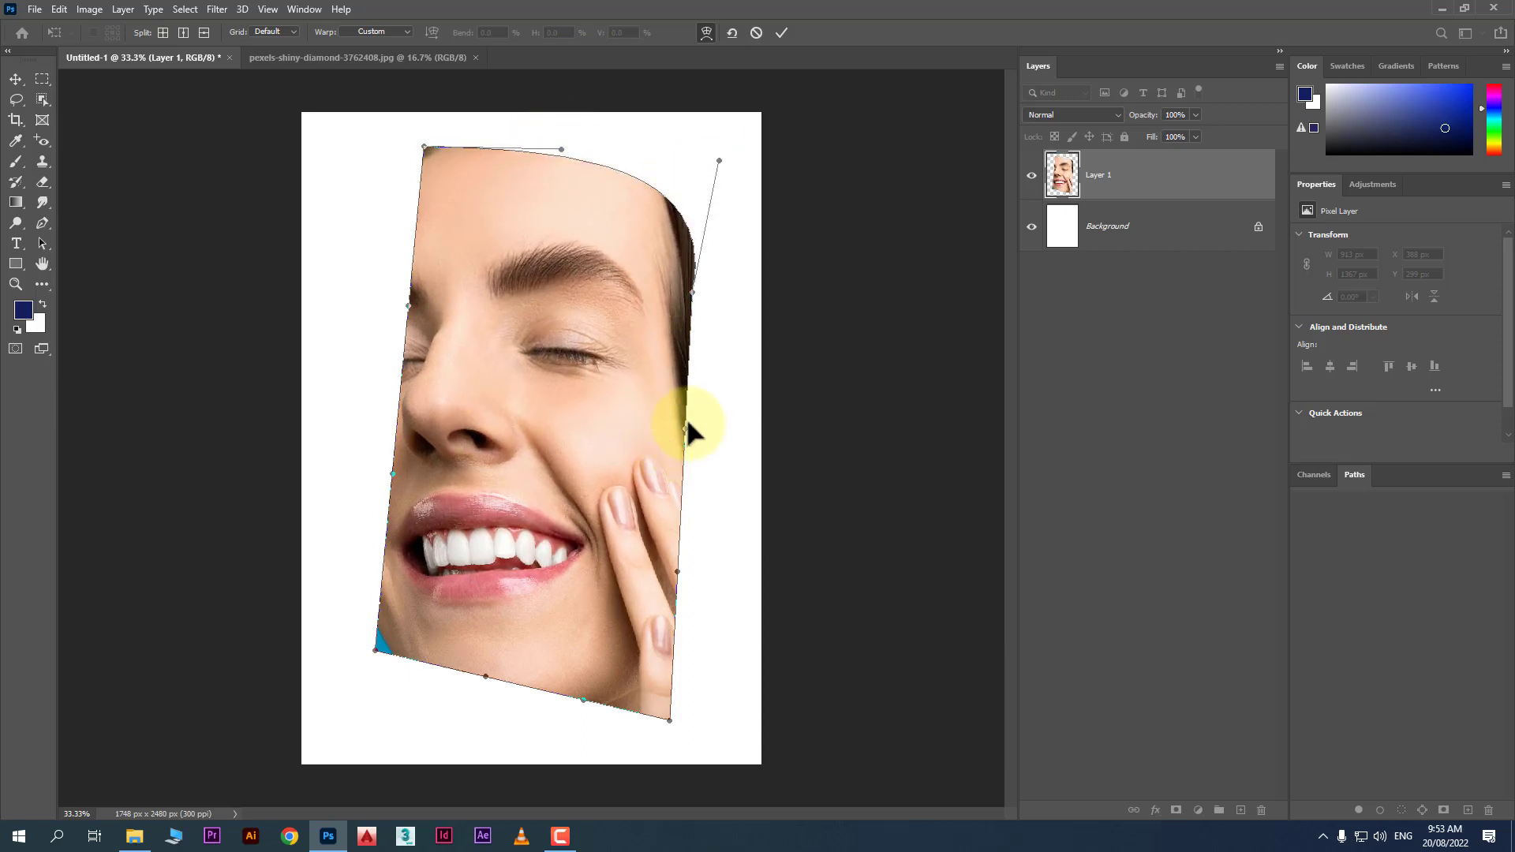
{"action": "left_click_drag", "start_coordinate": [685, 430], "coordinate": [812, 486]}
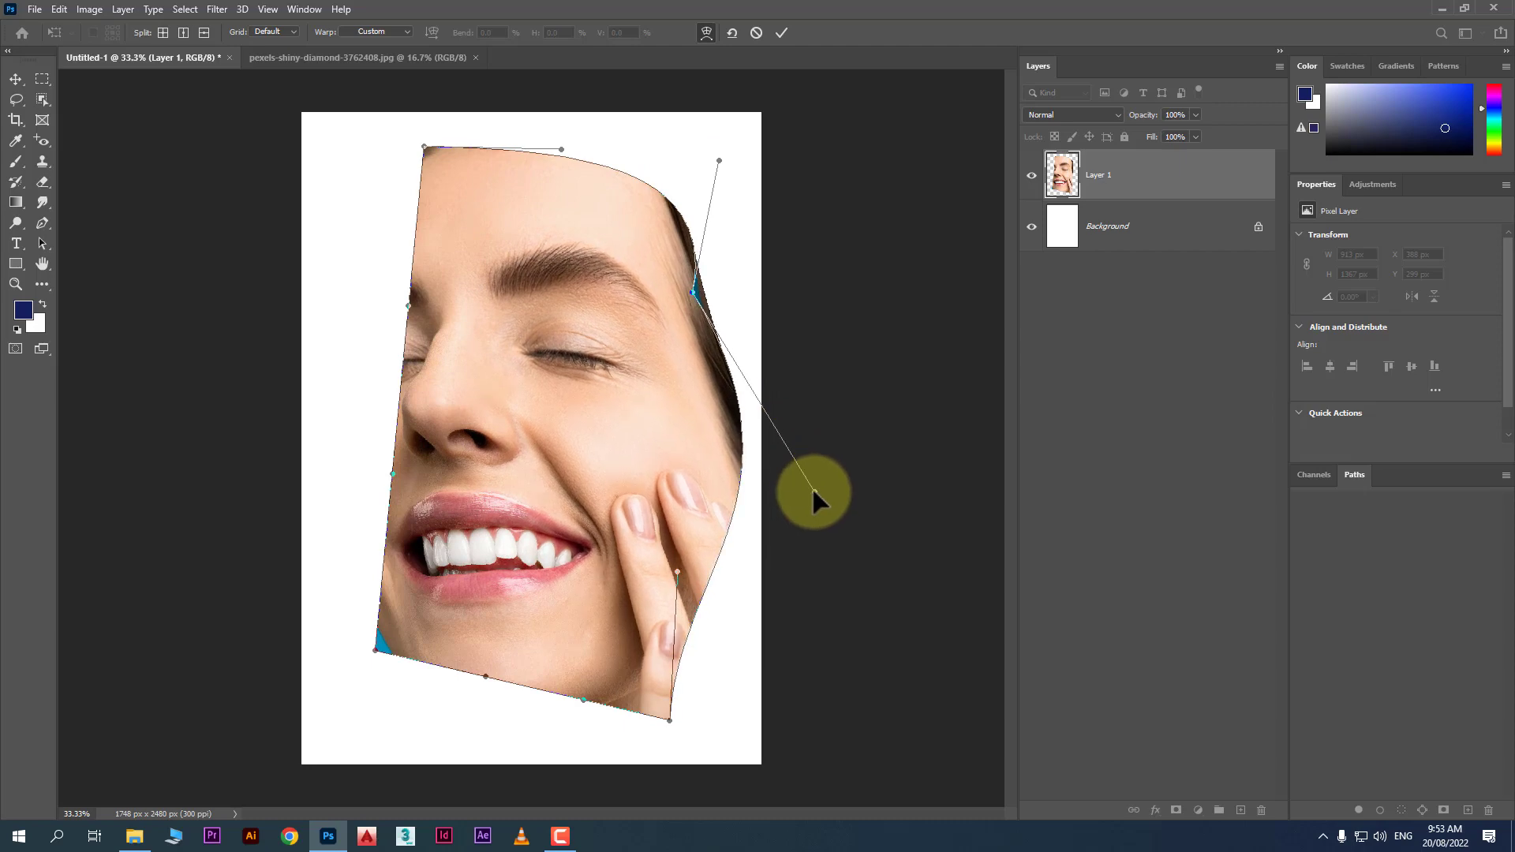
{"action": "left_click_drag", "start_coordinate": [392, 474], "coordinate": [260, 377]}
{"action": "left_click_drag", "start_coordinate": [407, 306], "coordinate": [347, 228]}
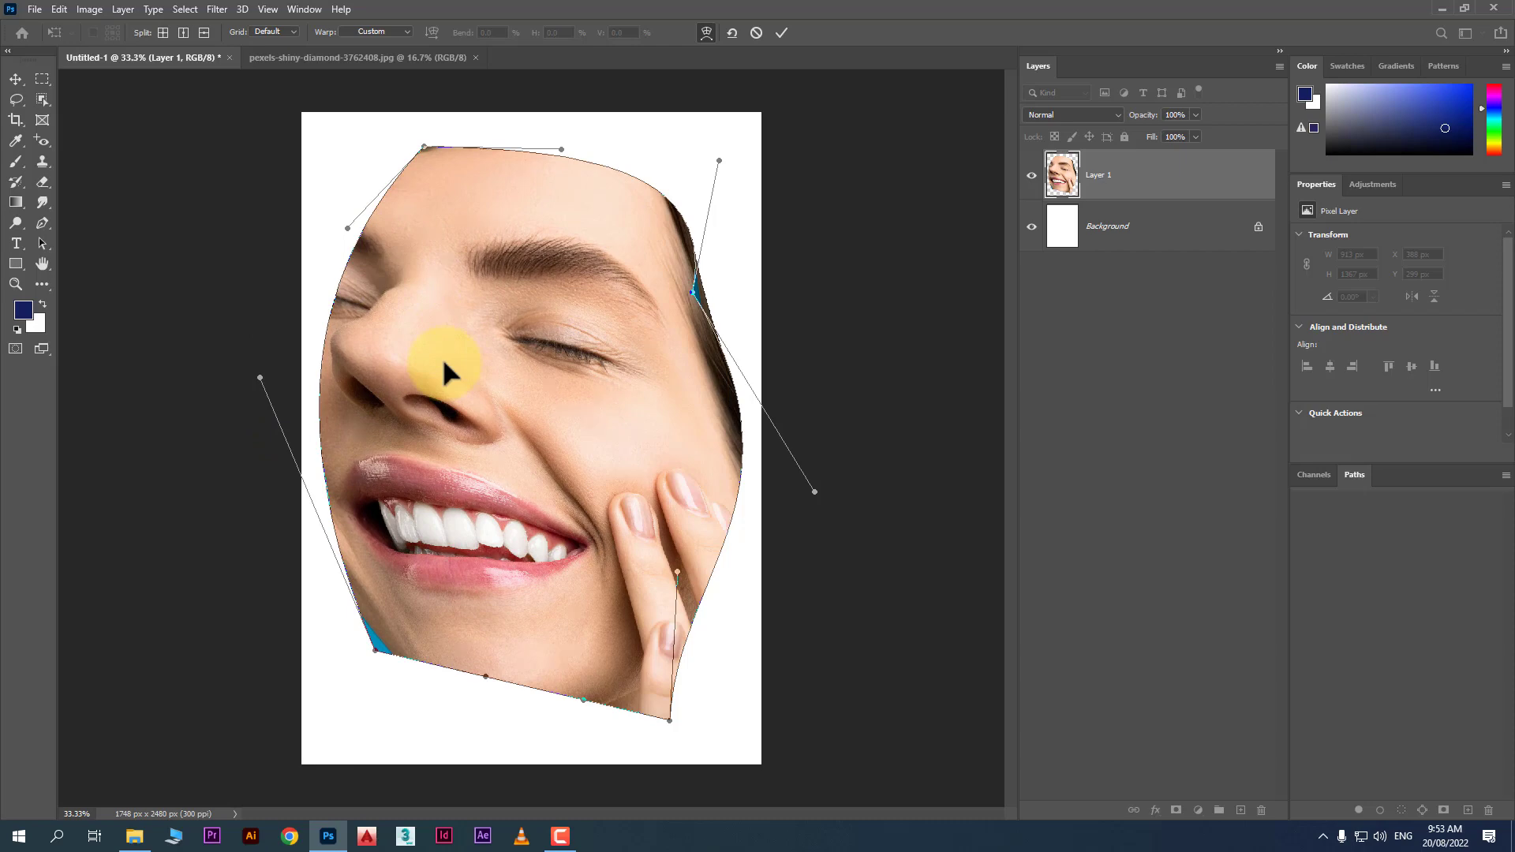
Rotate the warped photo by 180° and by another 90° clockwise.
{"action": "right_click", "coordinate": [480, 338]}
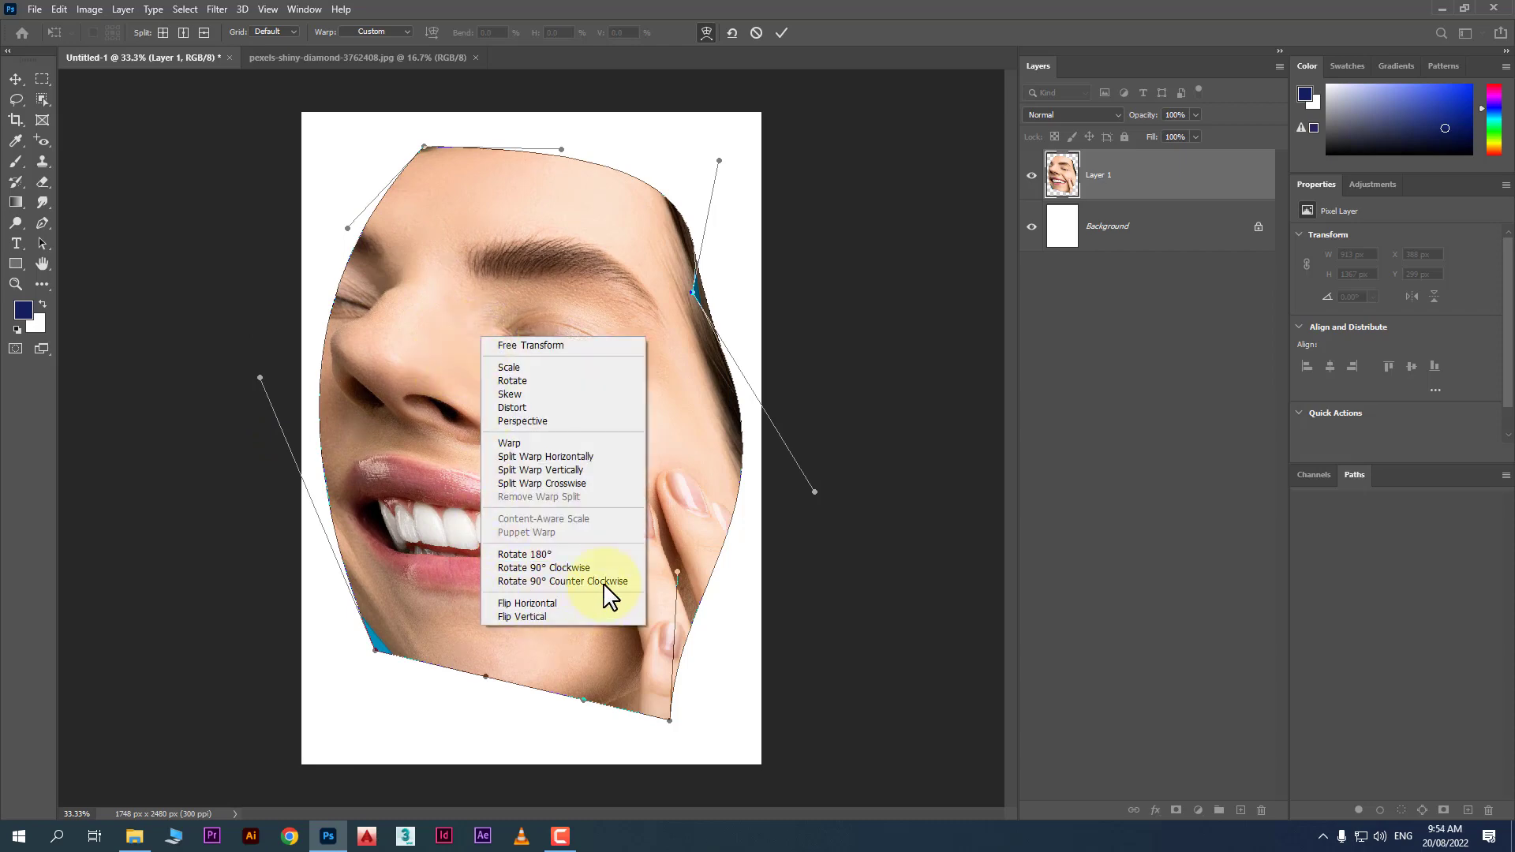
{"action": "left_click", "coordinate": [594, 554]}
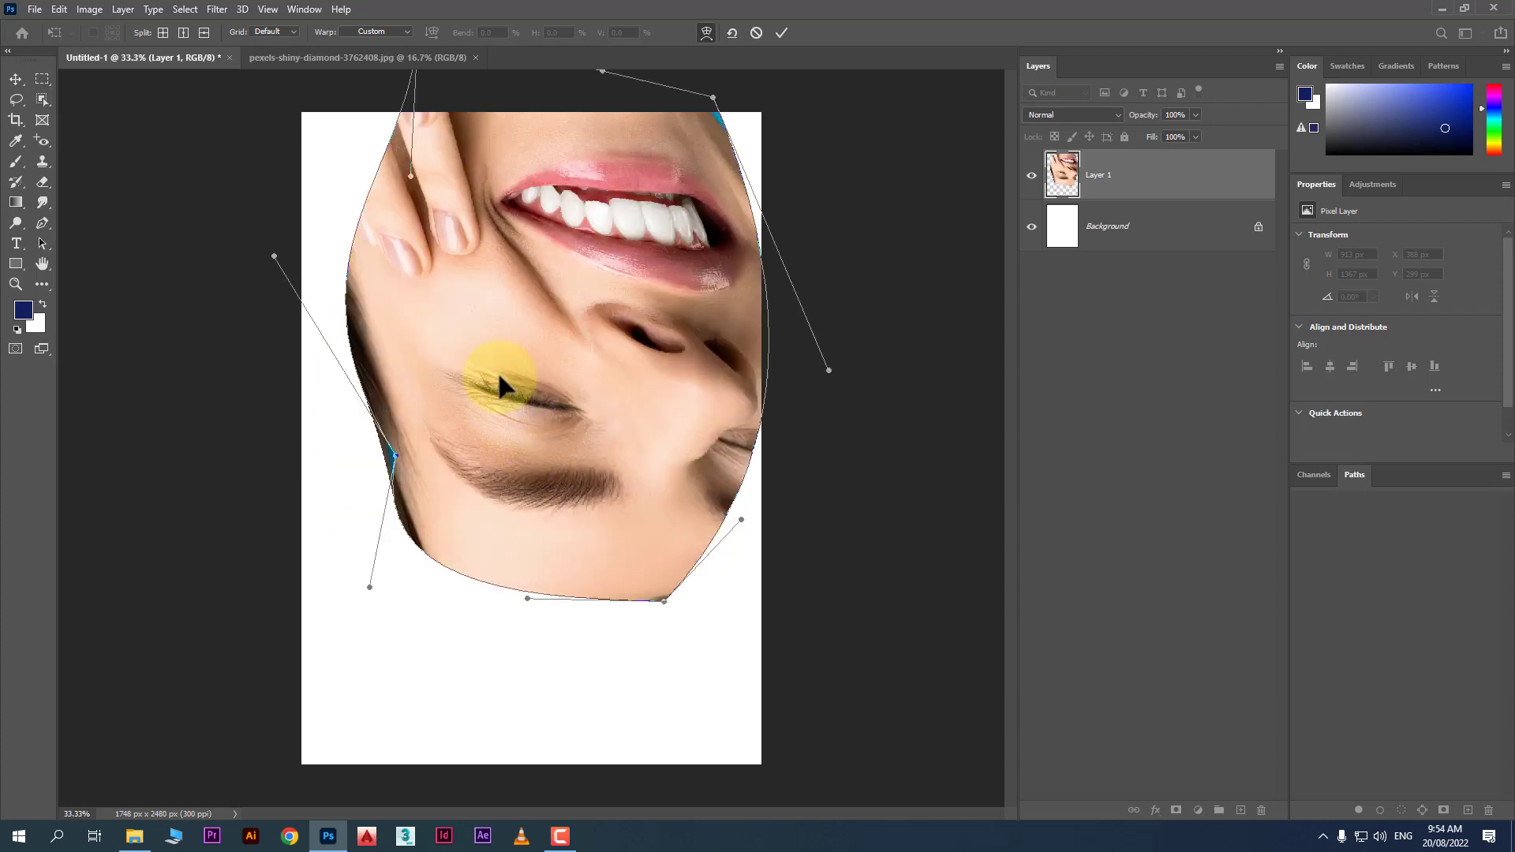
{"action": "right_click", "coordinate": [499, 376]}
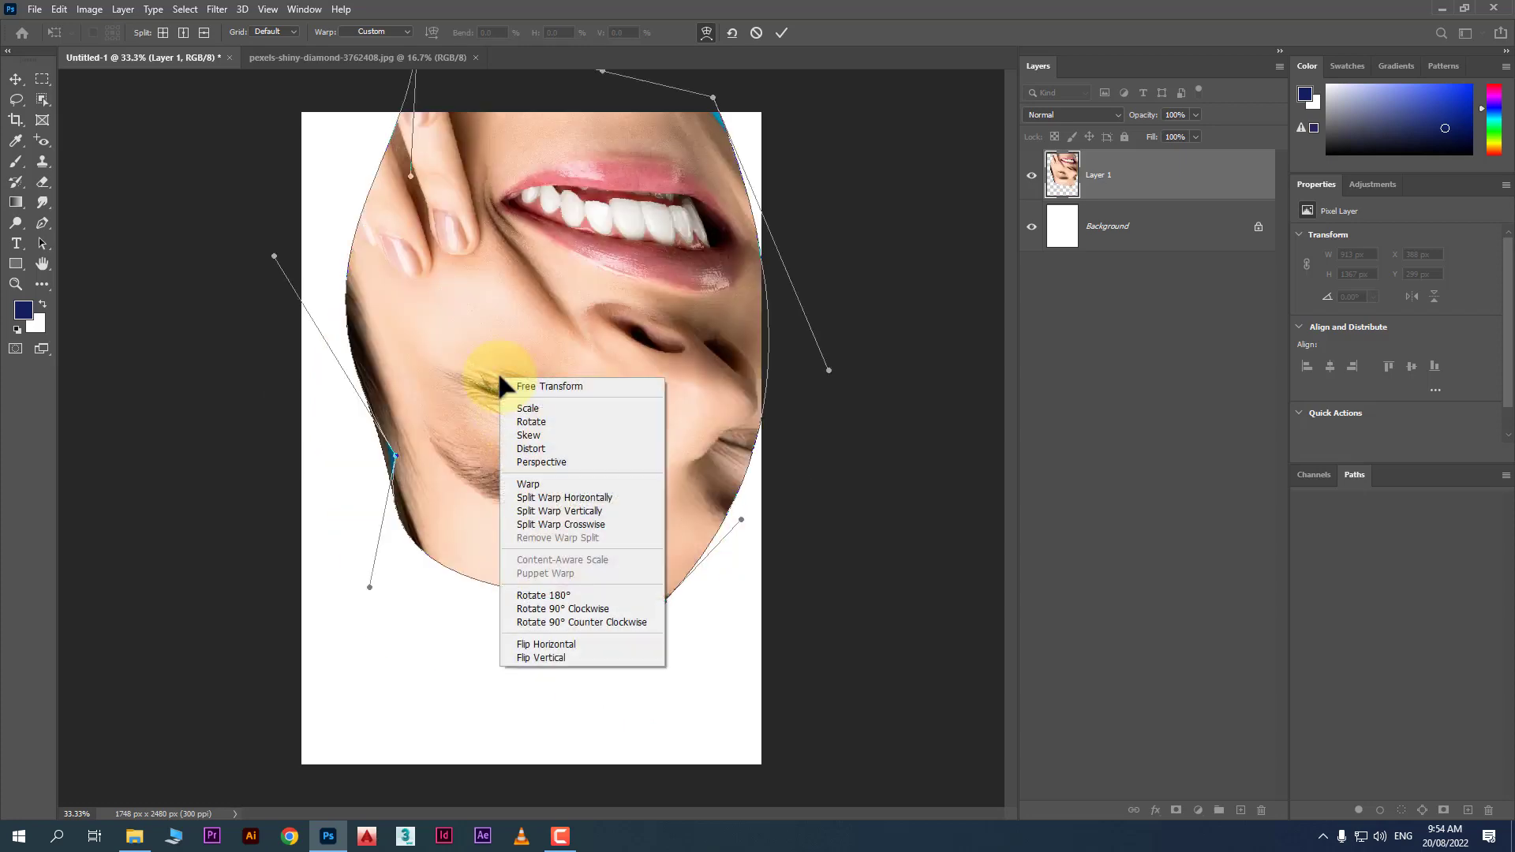
{"action": "left_click", "coordinate": [605, 609]}
Flip the warped photo horizontally and vertically.
{"action": "right_click", "coordinate": [579, 442]}
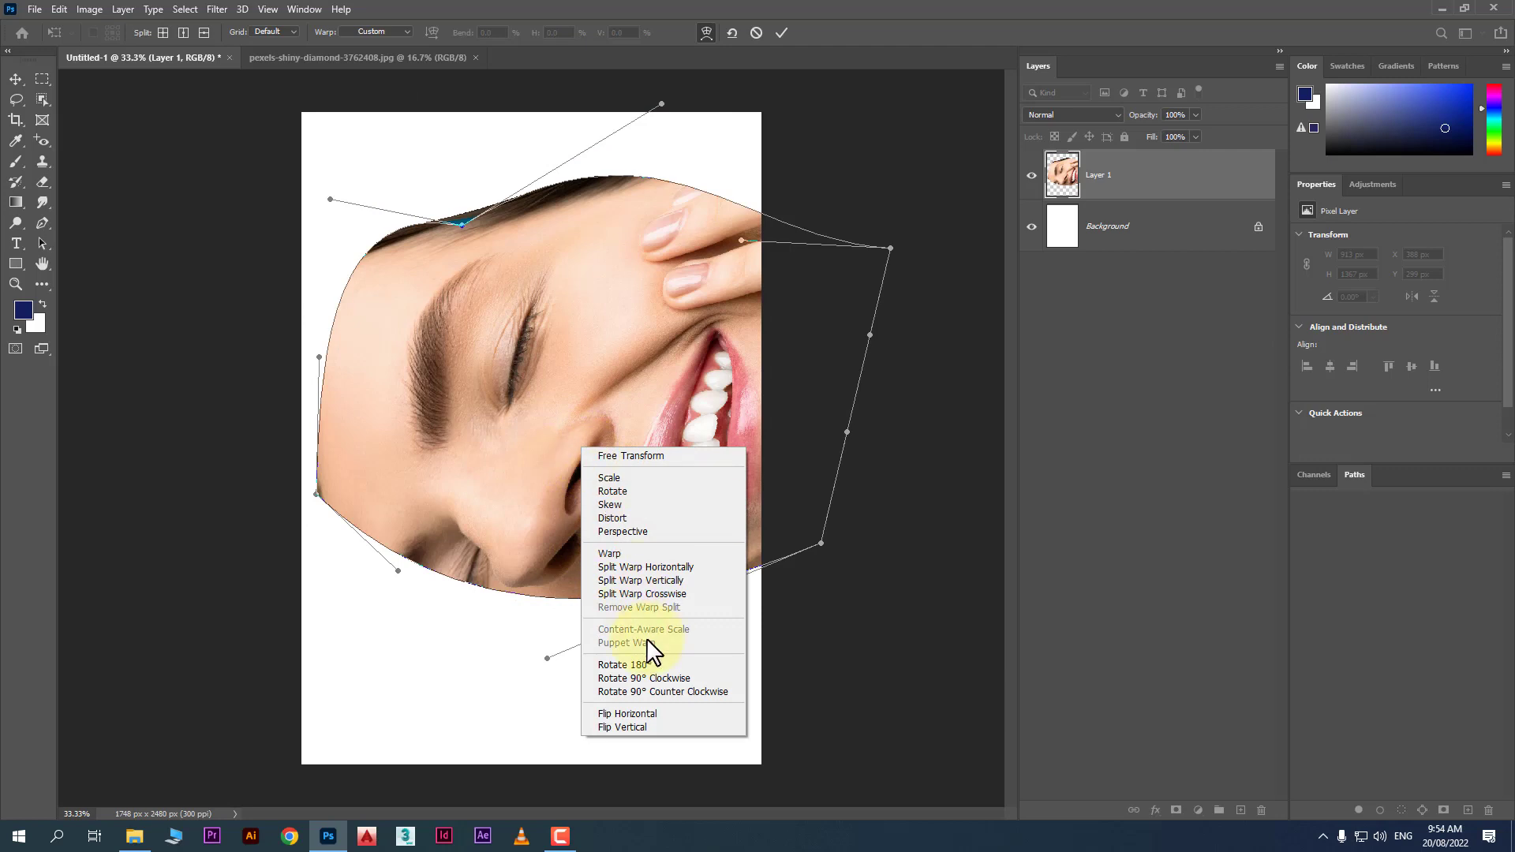
{"action": "left_click", "coordinate": [661, 712]}
{"action": "right_click", "coordinate": [549, 501]}
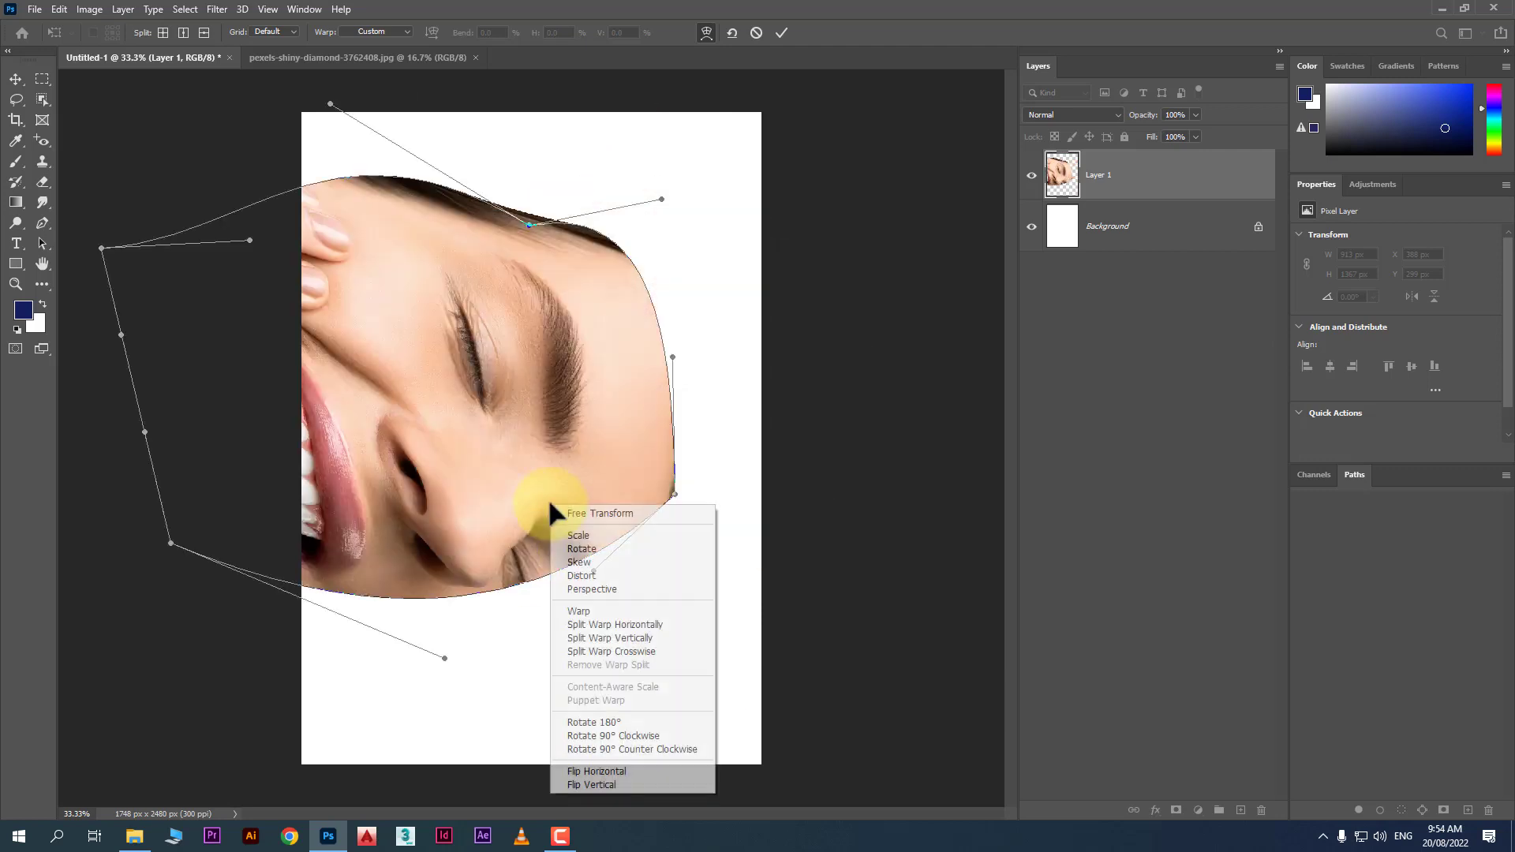
{"action": "left_click", "coordinate": [641, 784]}
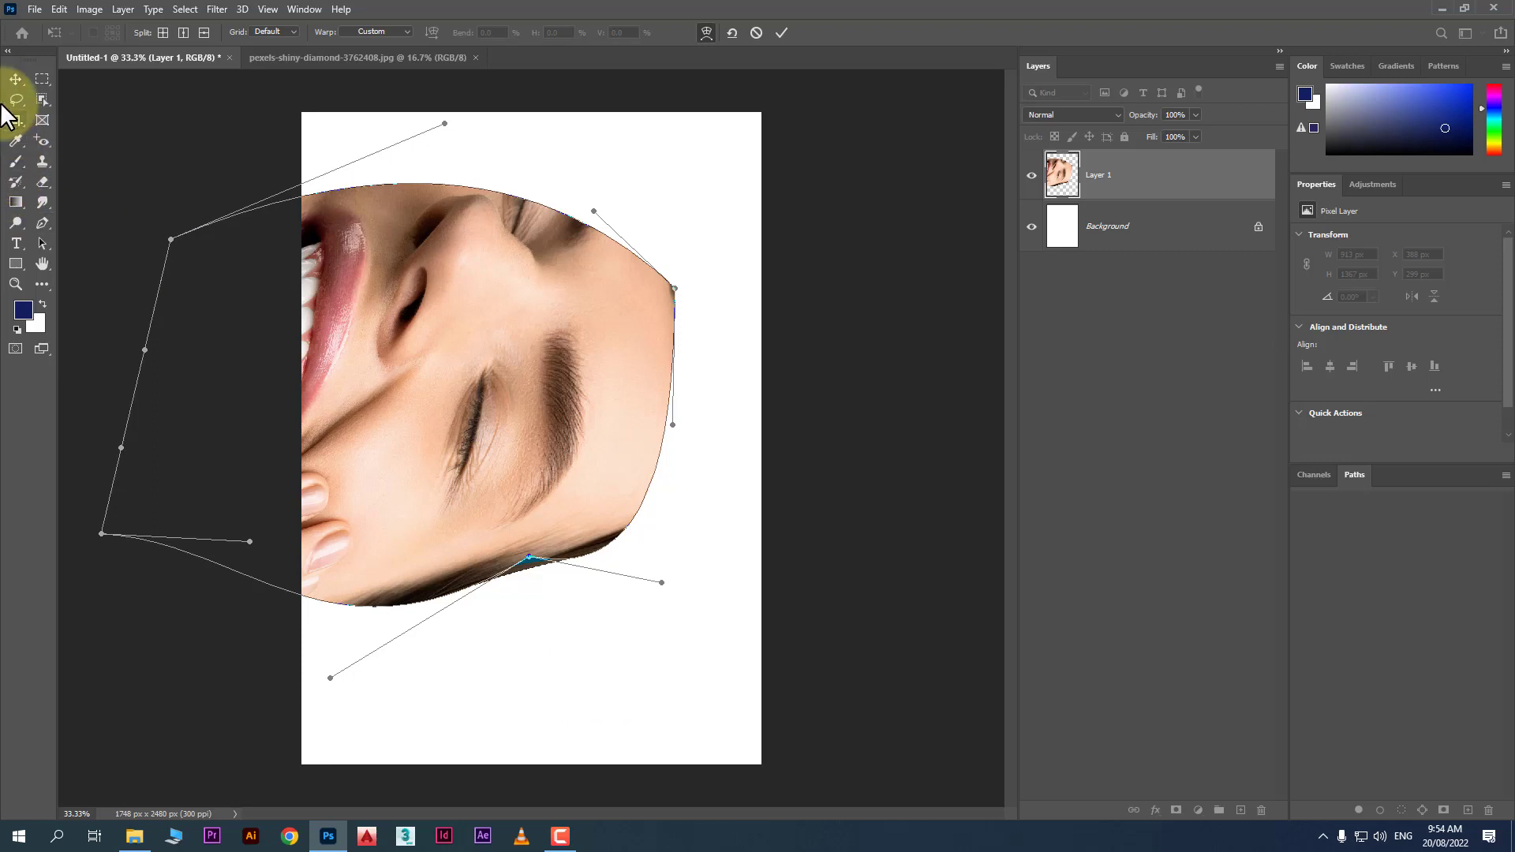
Apply the pending transformation and delete the photo layer from Untitled-1.
{"action": "left_click", "coordinate": [15, 79]}
{"action": "left_click", "coordinate": [660, 689]}
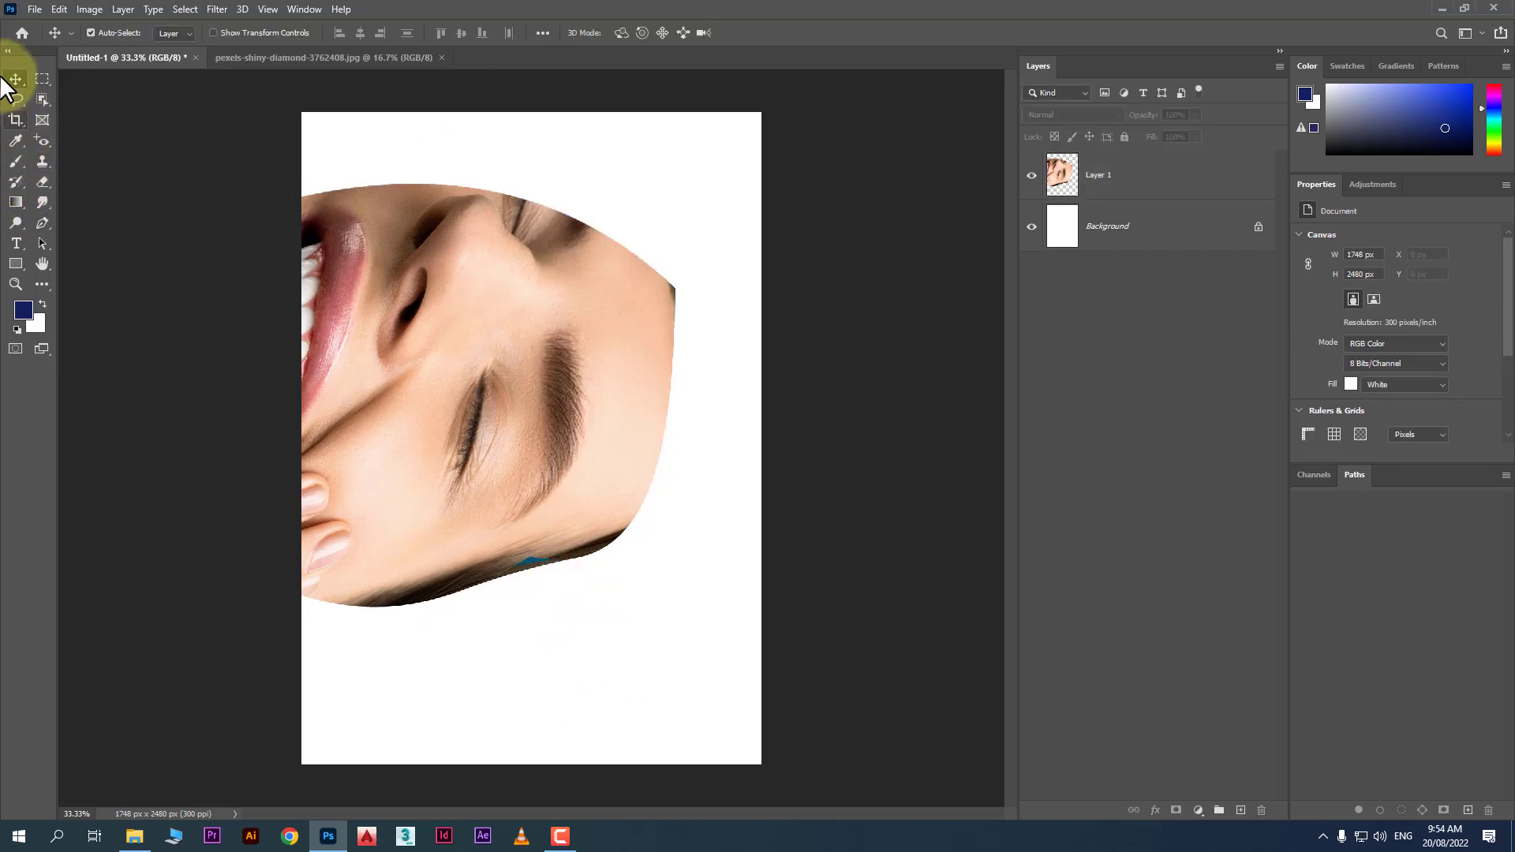
{"action": "left_click_drag", "start_coordinate": [527, 381], "coordinate": [574, 454]}
{"action": "key", "text": "Delete"}
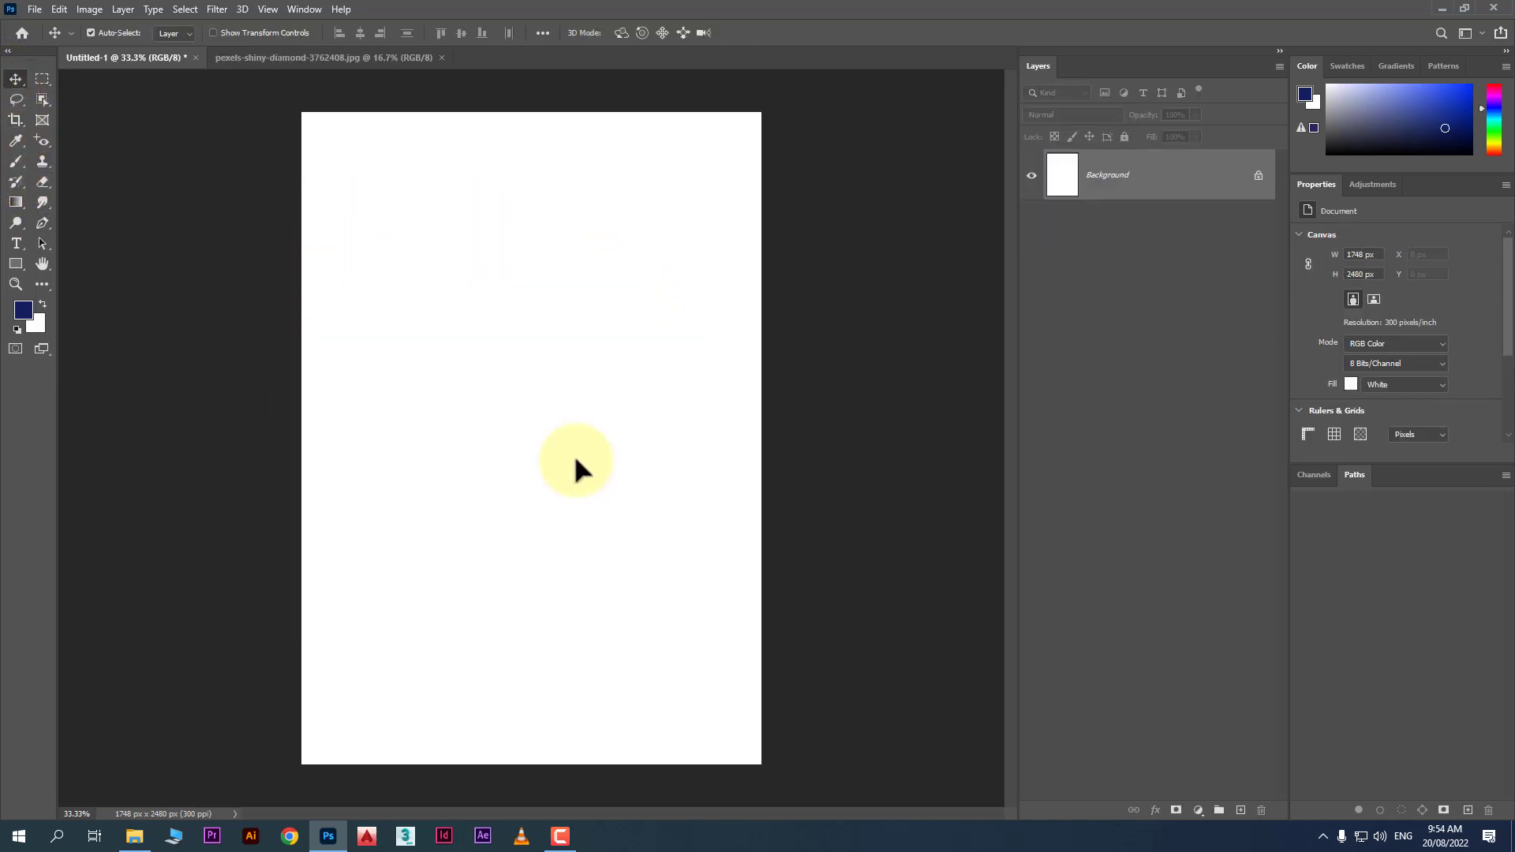
Place the thumbnail for intro image from the Downloads folder as an embedded layer in Untitled-1.
{"action": "left_click", "coordinate": [35, 10]}
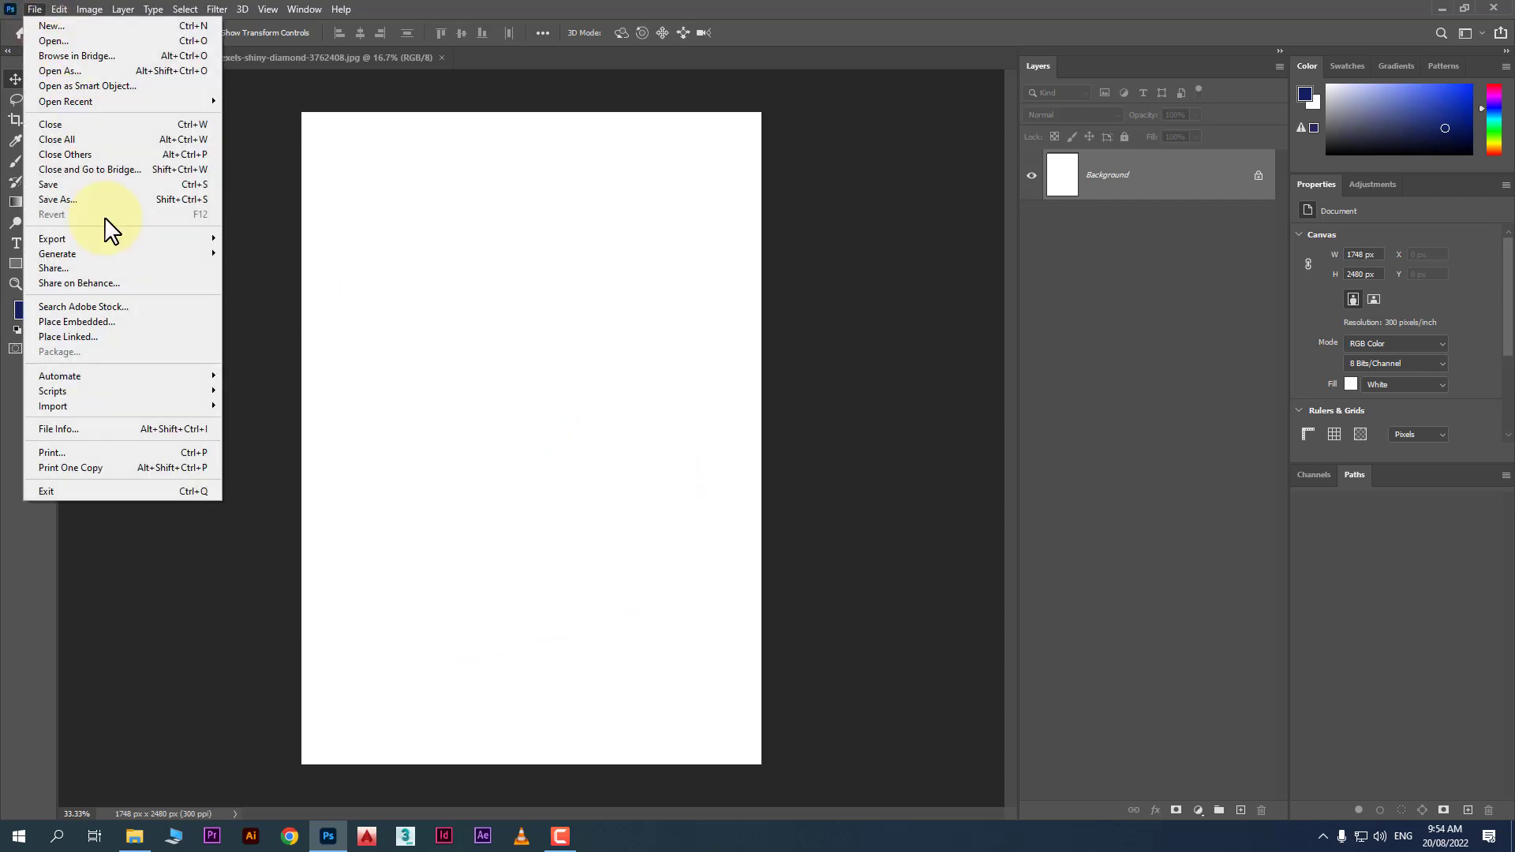
{"action": "left_click", "coordinate": [138, 322]}
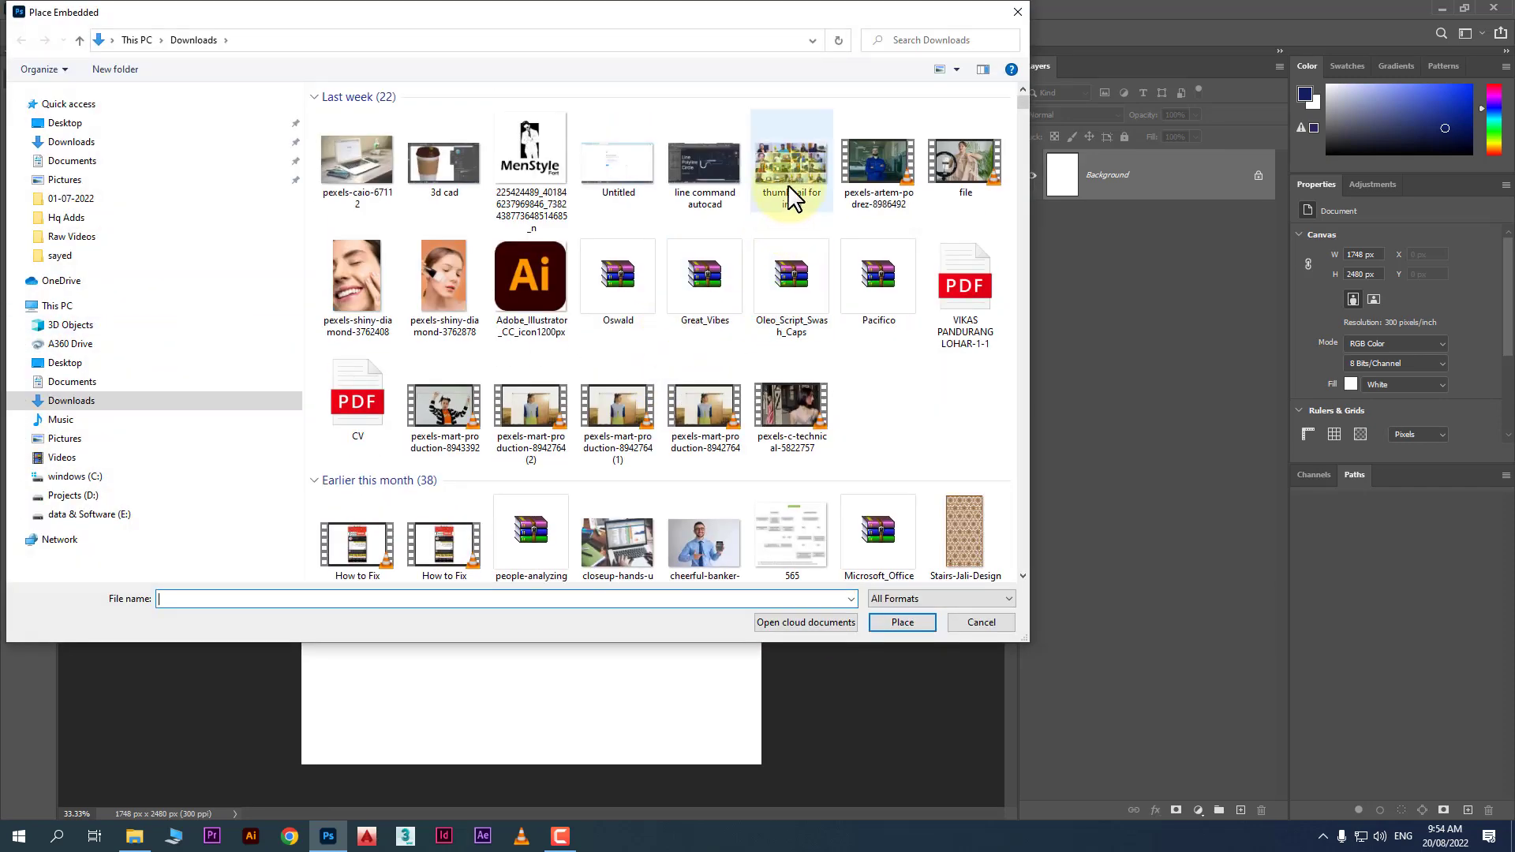
{"action": "double_click", "coordinate": [788, 170]}
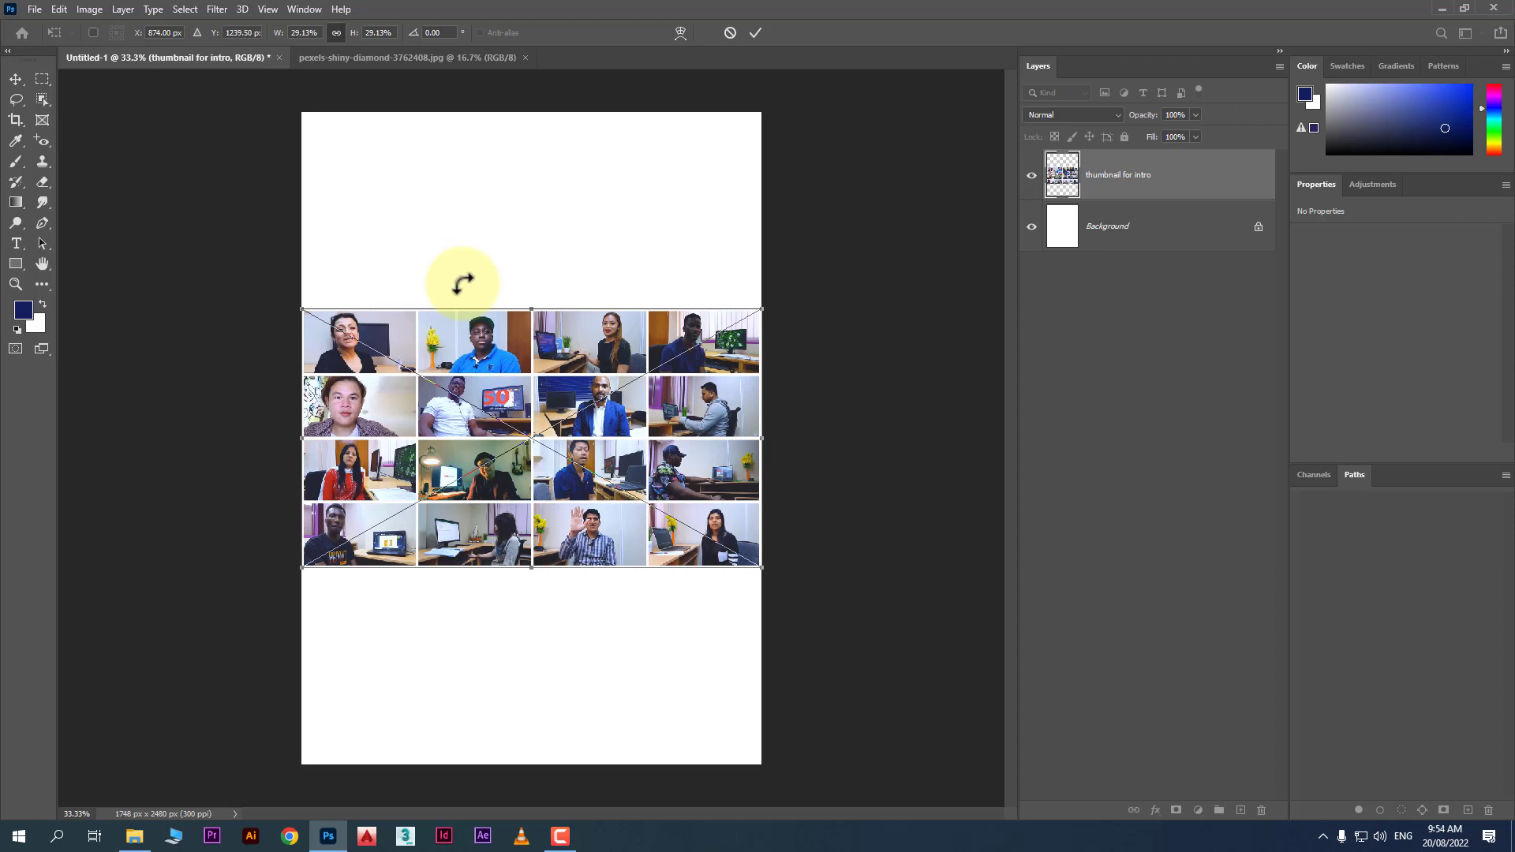
Scale the thumbnail for intro photo to about 19.39% and position it slightly above the middle of the page.
{"action": "left_click_drag", "start_coordinate": [476, 422], "coordinate": [527, 422]}
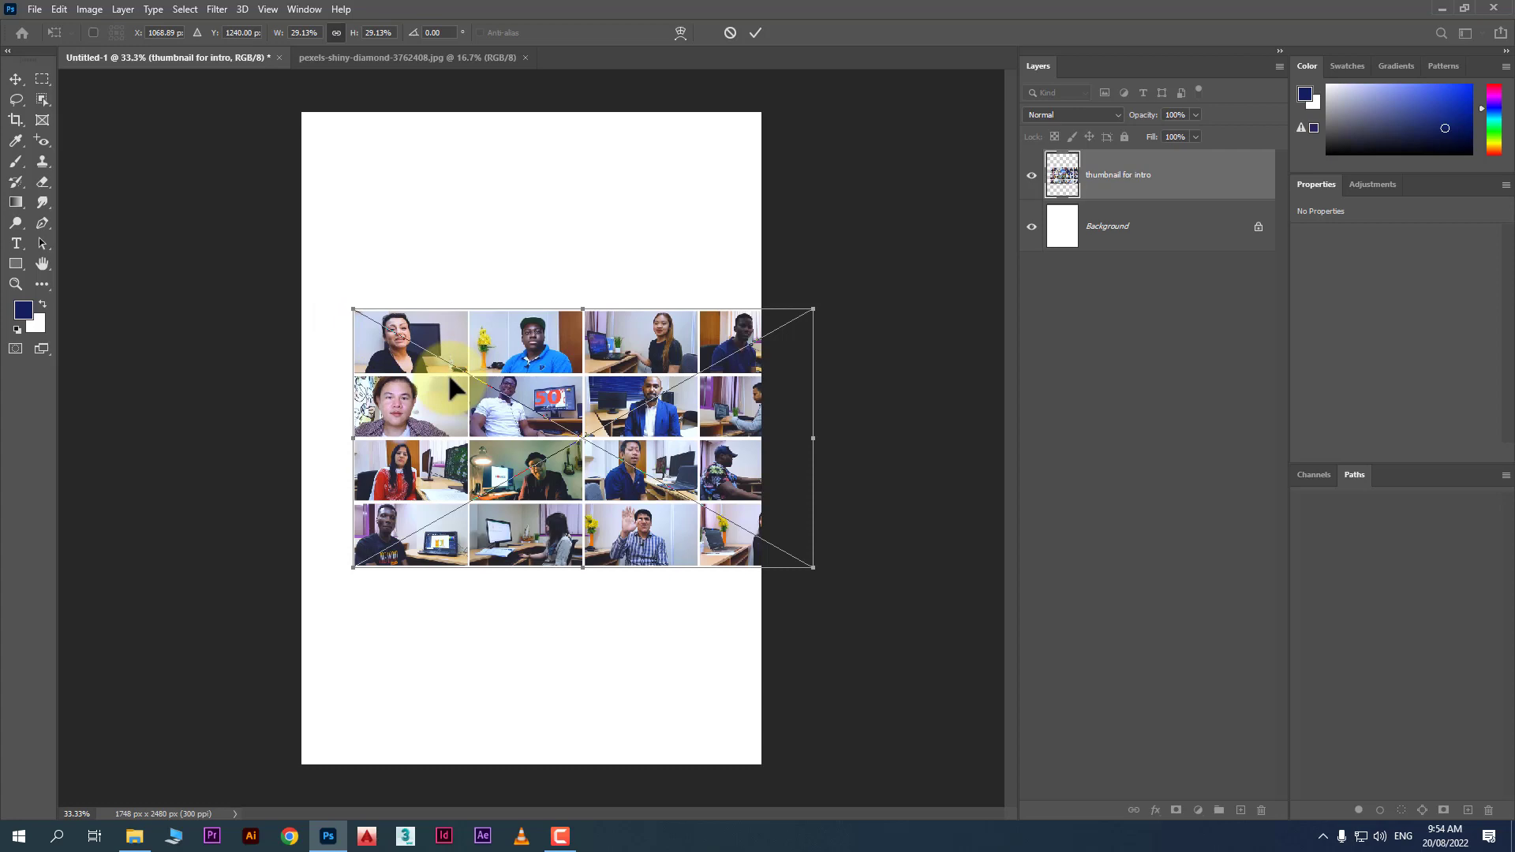
{"action": "left_click_drag", "start_coordinate": [813, 308], "coordinate": [645, 367]}
{"action": "left_click_drag", "start_coordinate": [525, 463], "coordinate": [519, 404]}
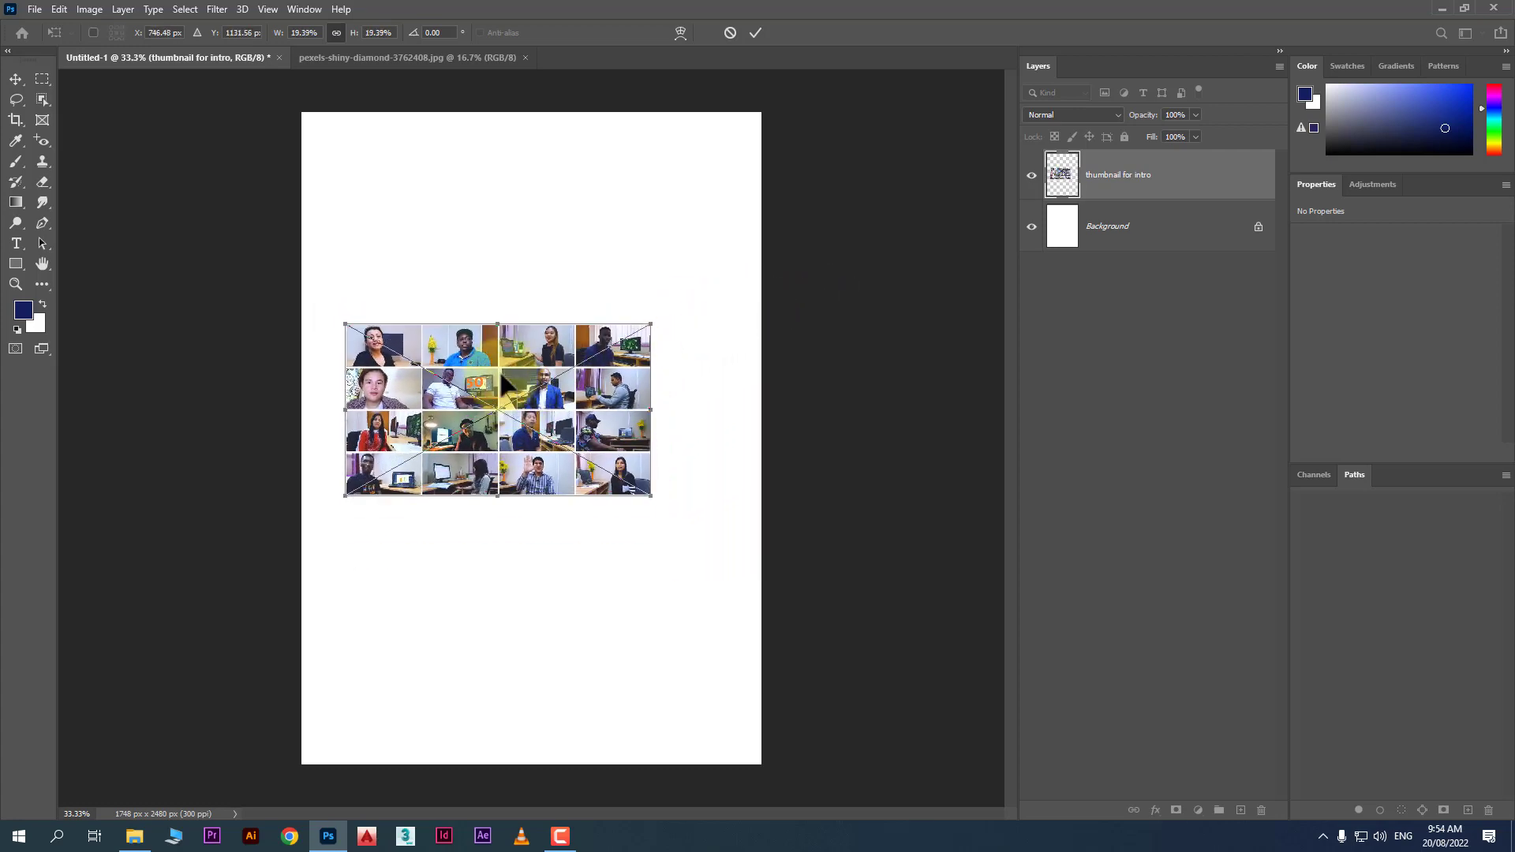
Apply Perspective to the thumbnail photo, spreading its right edge vertically to about 28.44% height.
{"action": "right_click", "coordinate": [489, 359]}
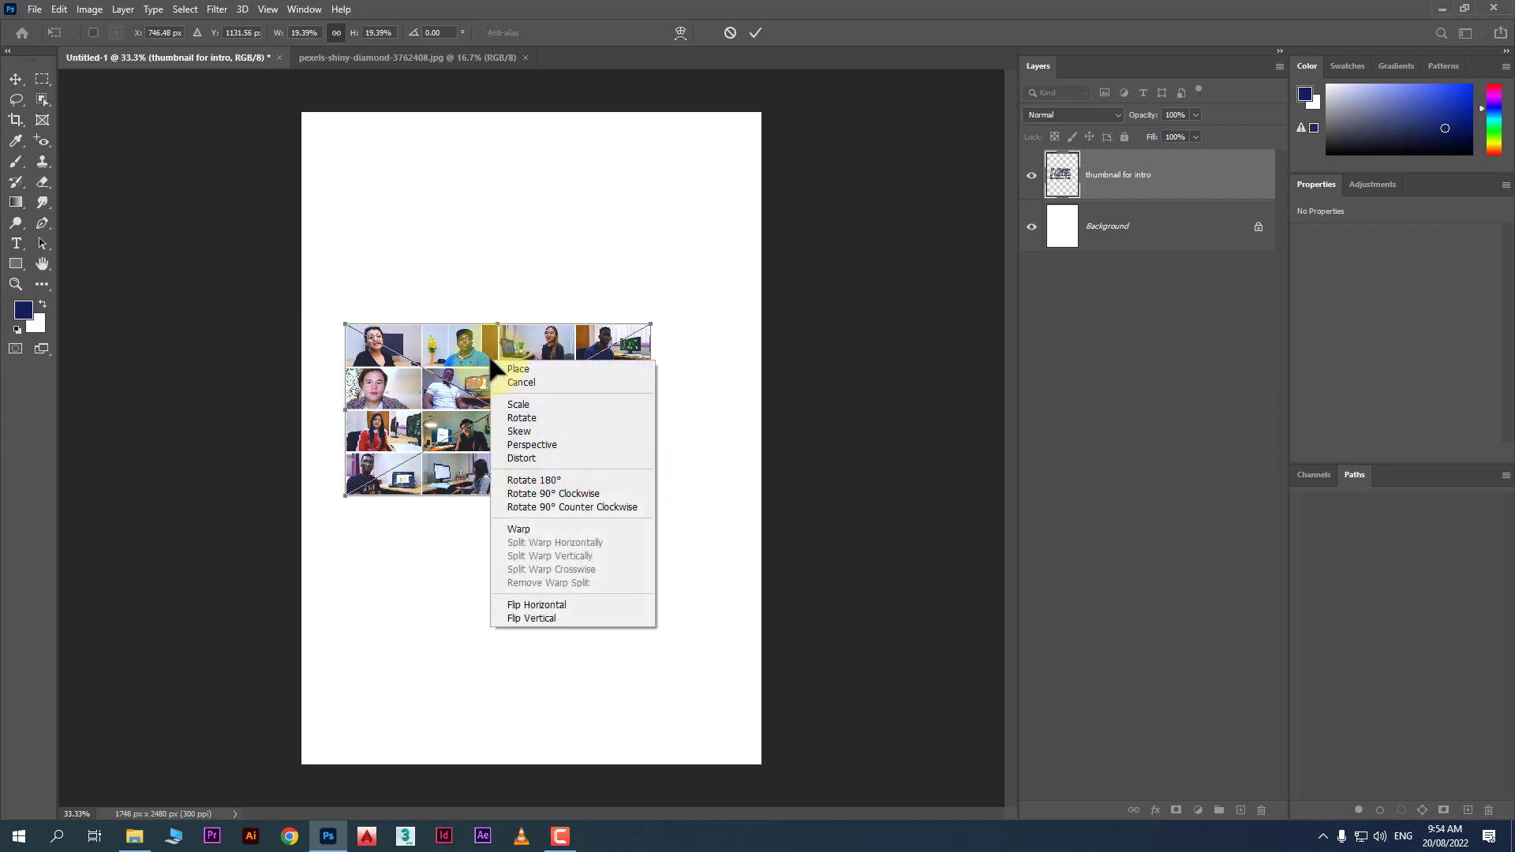
{"action": "right_click", "coordinate": [451, 352]}
{"action": "right_click", "coordinate": [451, 351]}
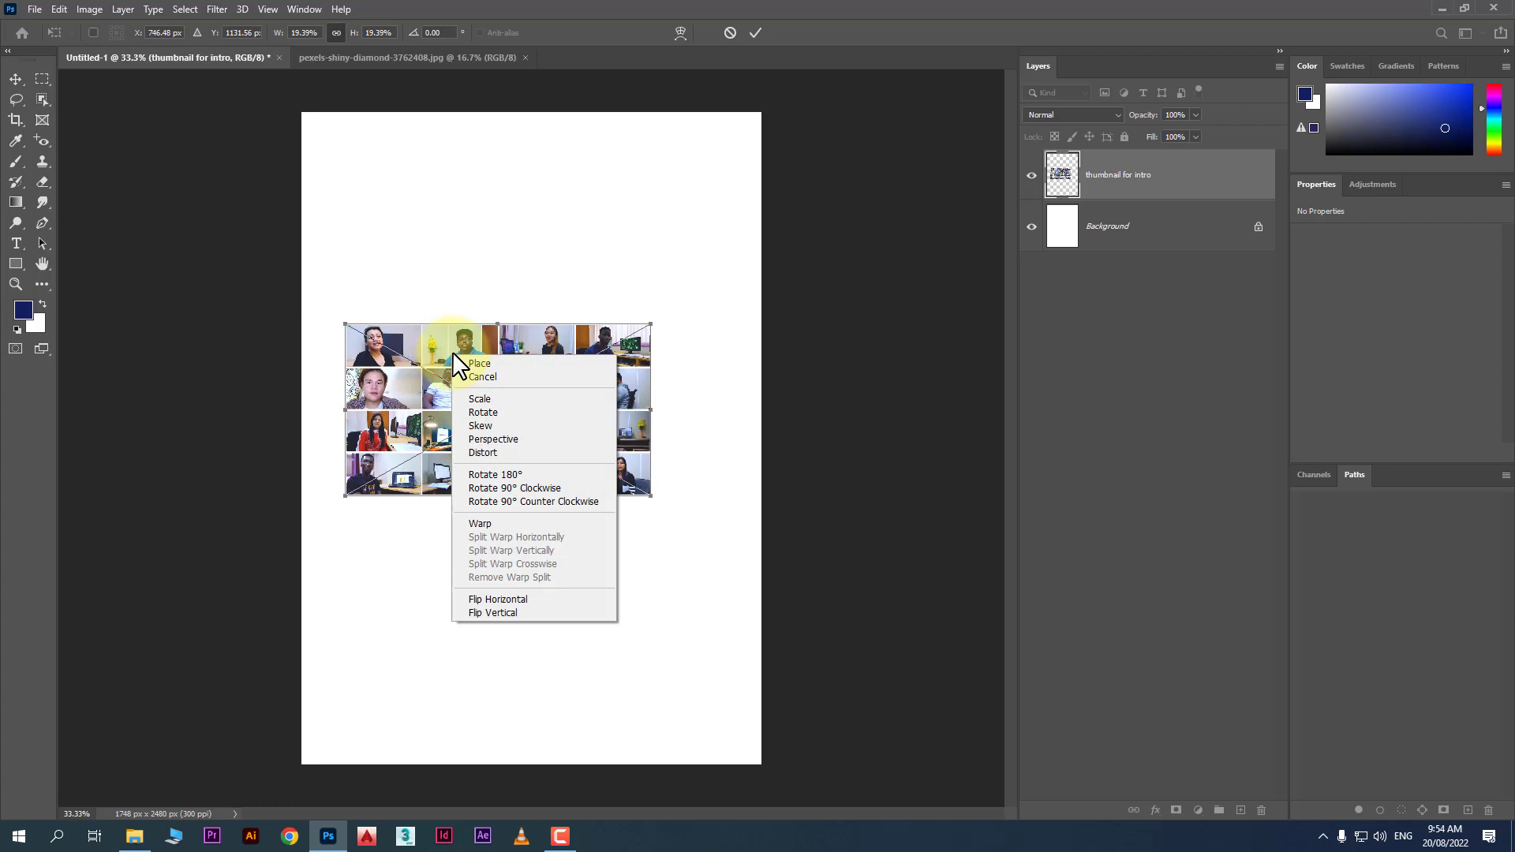
{"action": "left_click", "coordinate": [556, 439]}
{"action": "left_click_drag", "start_coordinate": [653, 325], "coordinate": [653, 286]}
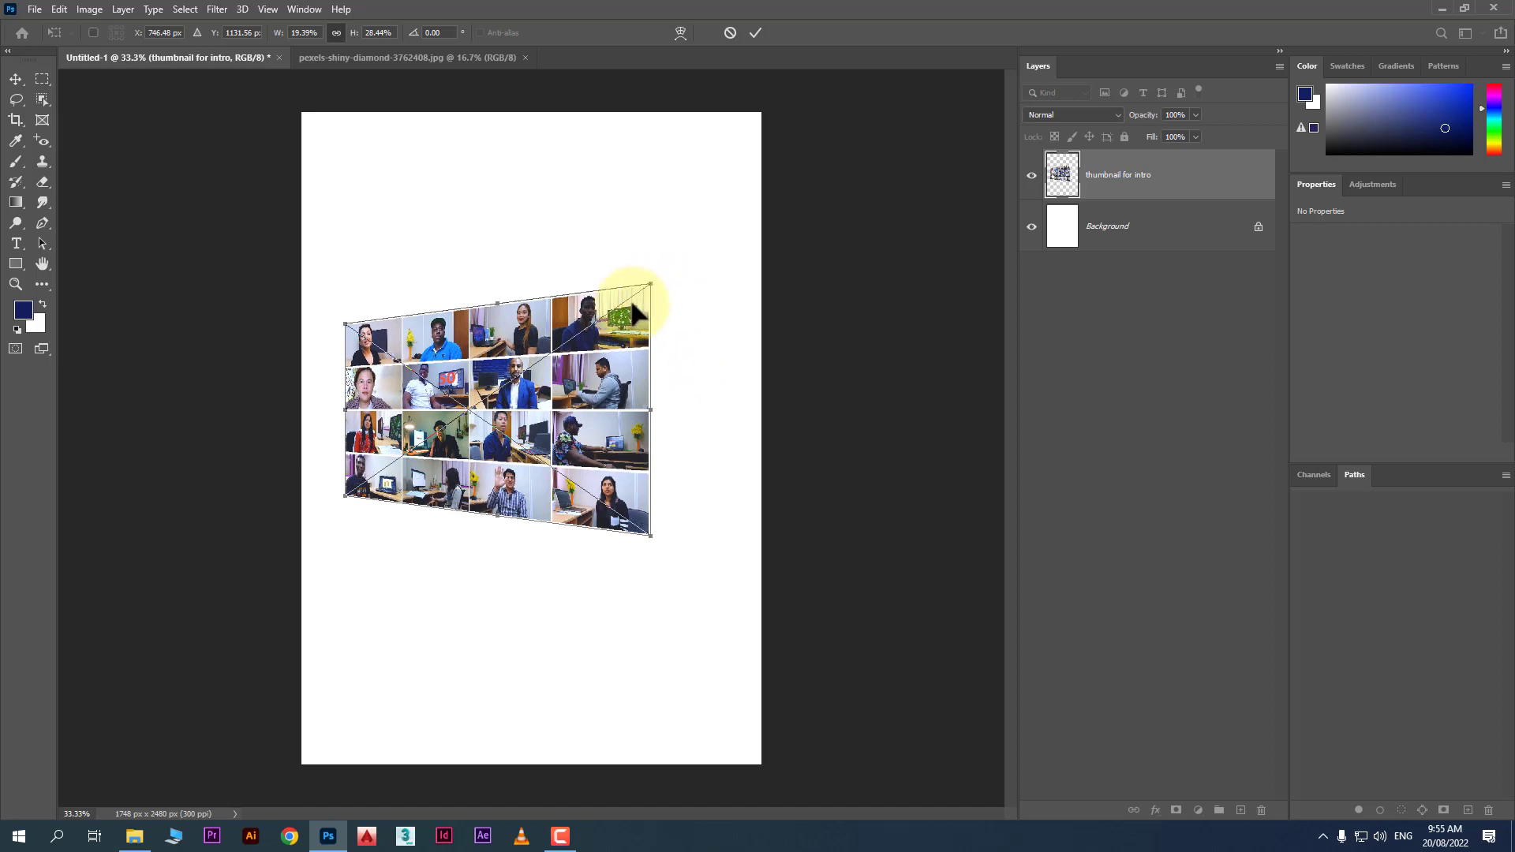
Distort the photo's right edge inward to about 14.44% width, apply the transformation and reposition the photo on the page.
{"action": "right_click", "coordinate": [547, 369]}
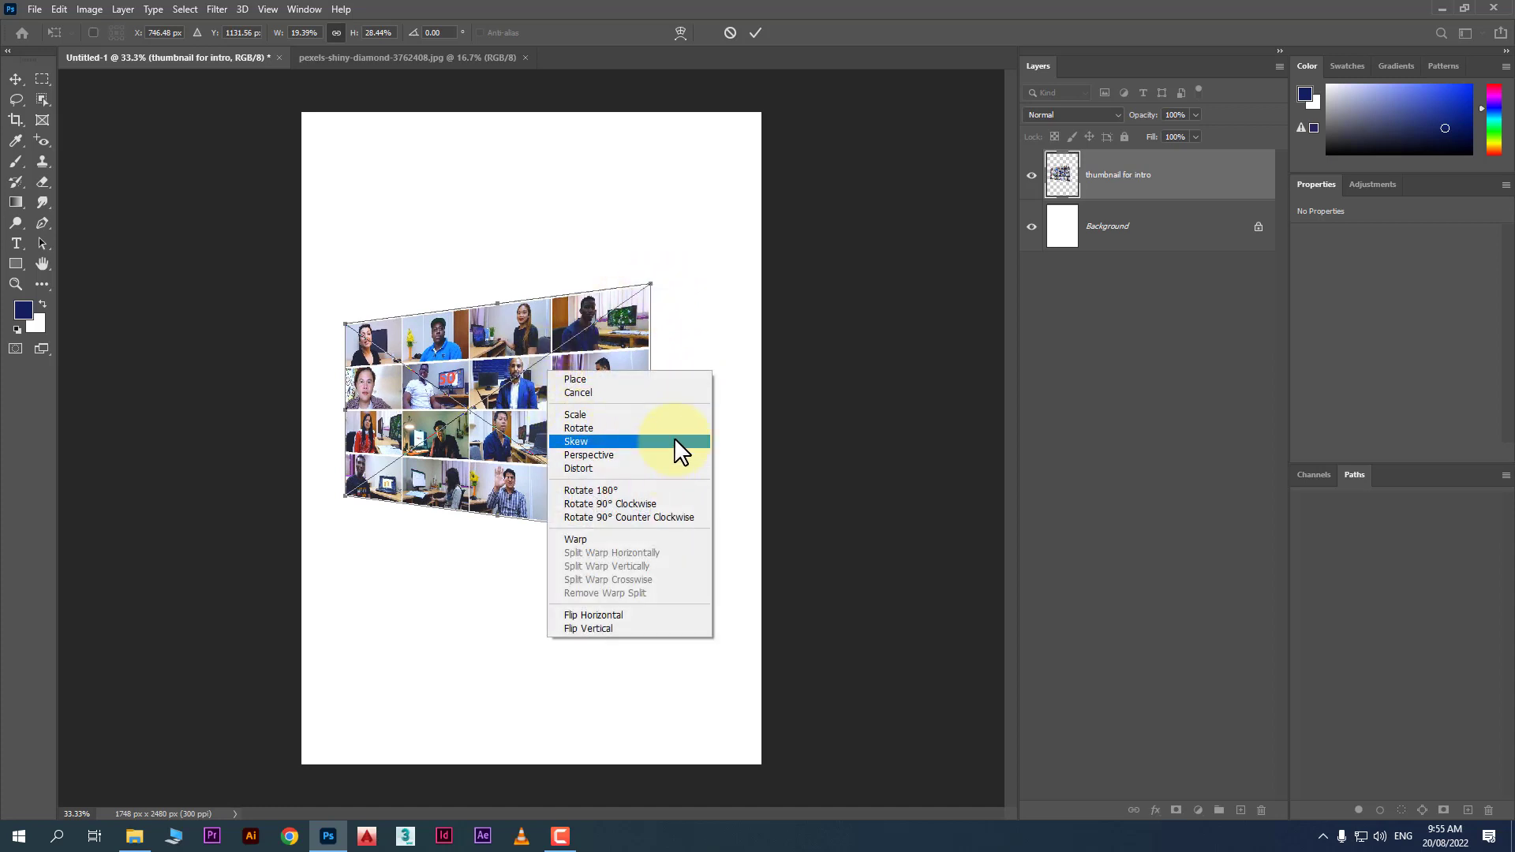
{"action": "left_click", "coordinate": [638, 467]}
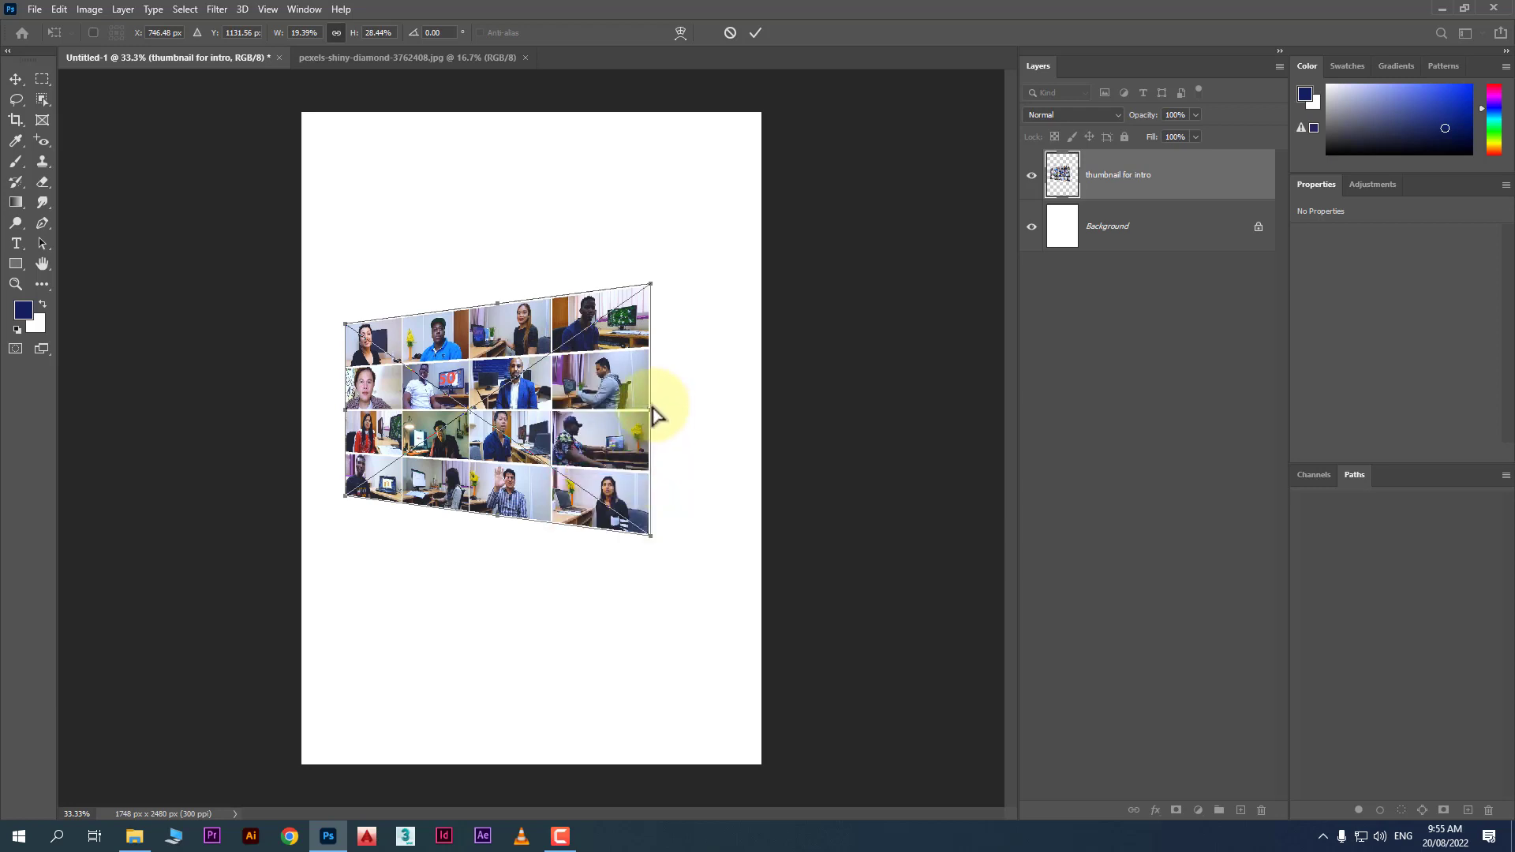
{"action": "left_click_drag", "start_coordinate": [650, 413], "coordinate": [509, 409]}
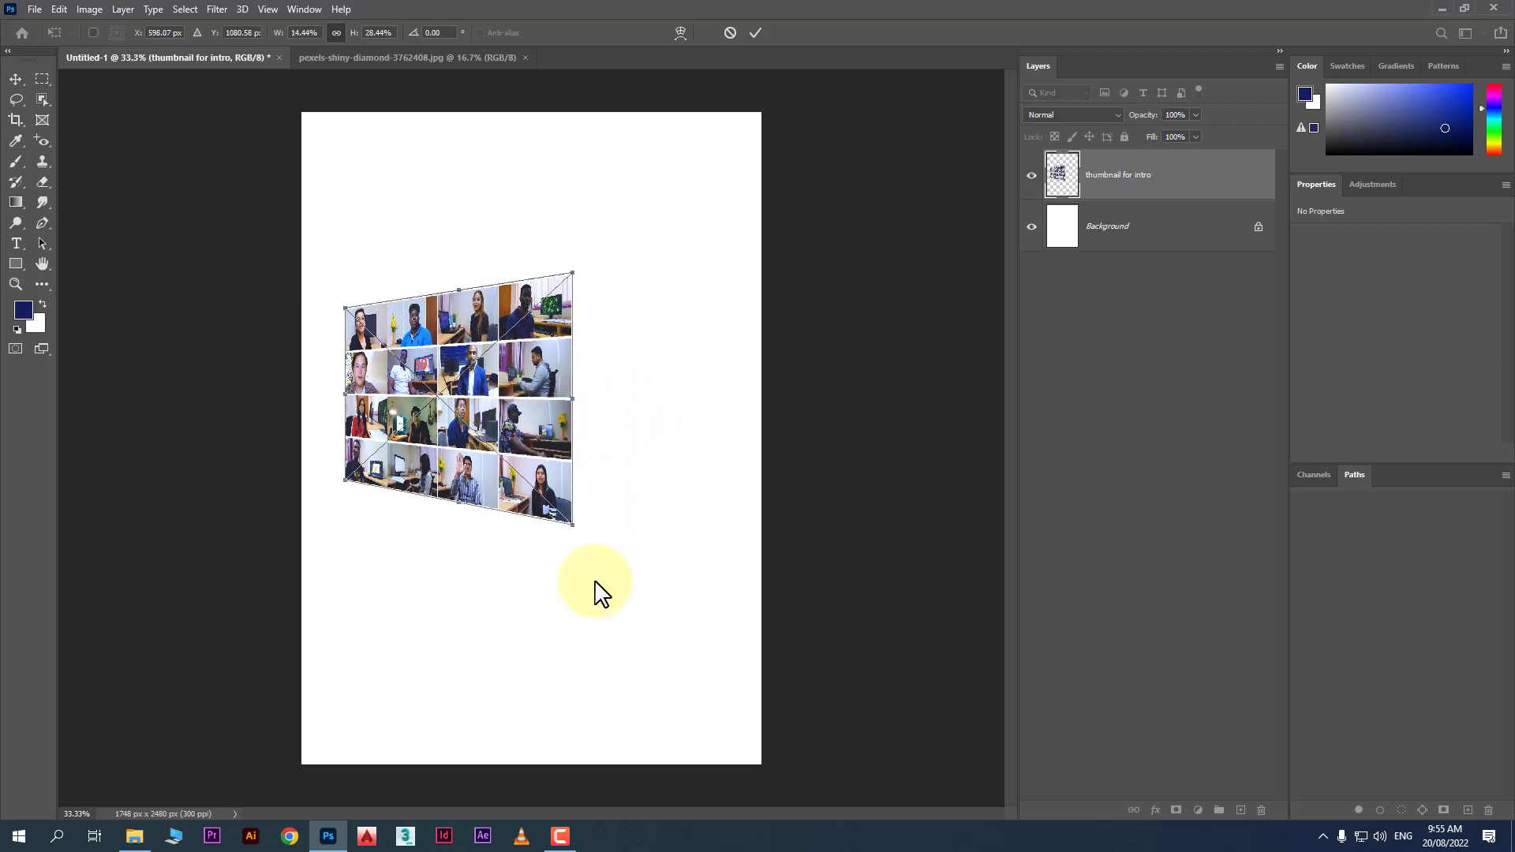
{"action": "key", "text": "Return"}
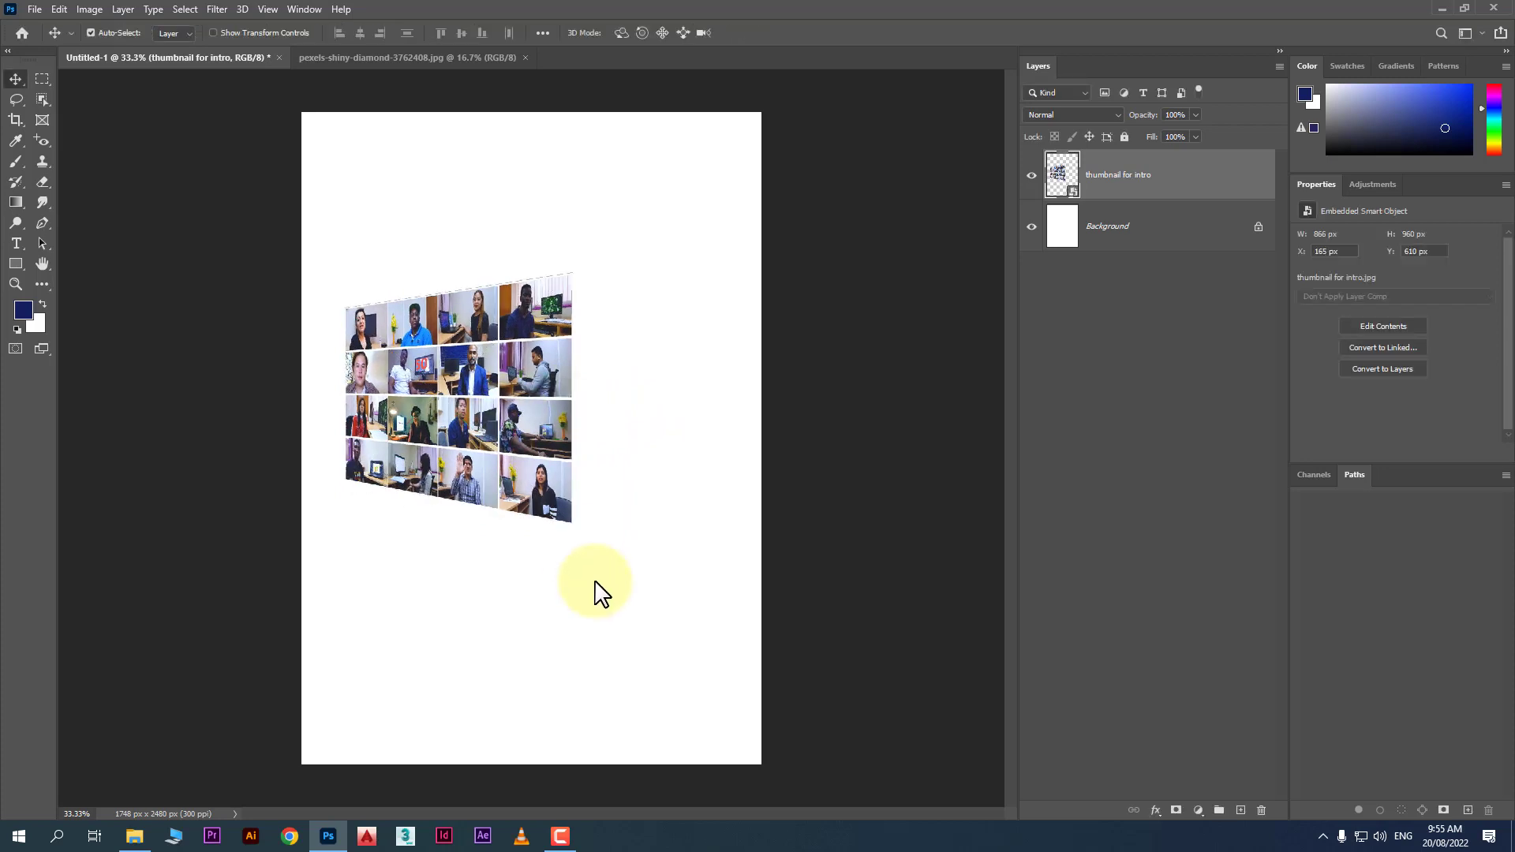
{"action": "left_click_drag", "start_coordinate": [515, 465], "coordinate": [556, 479]}
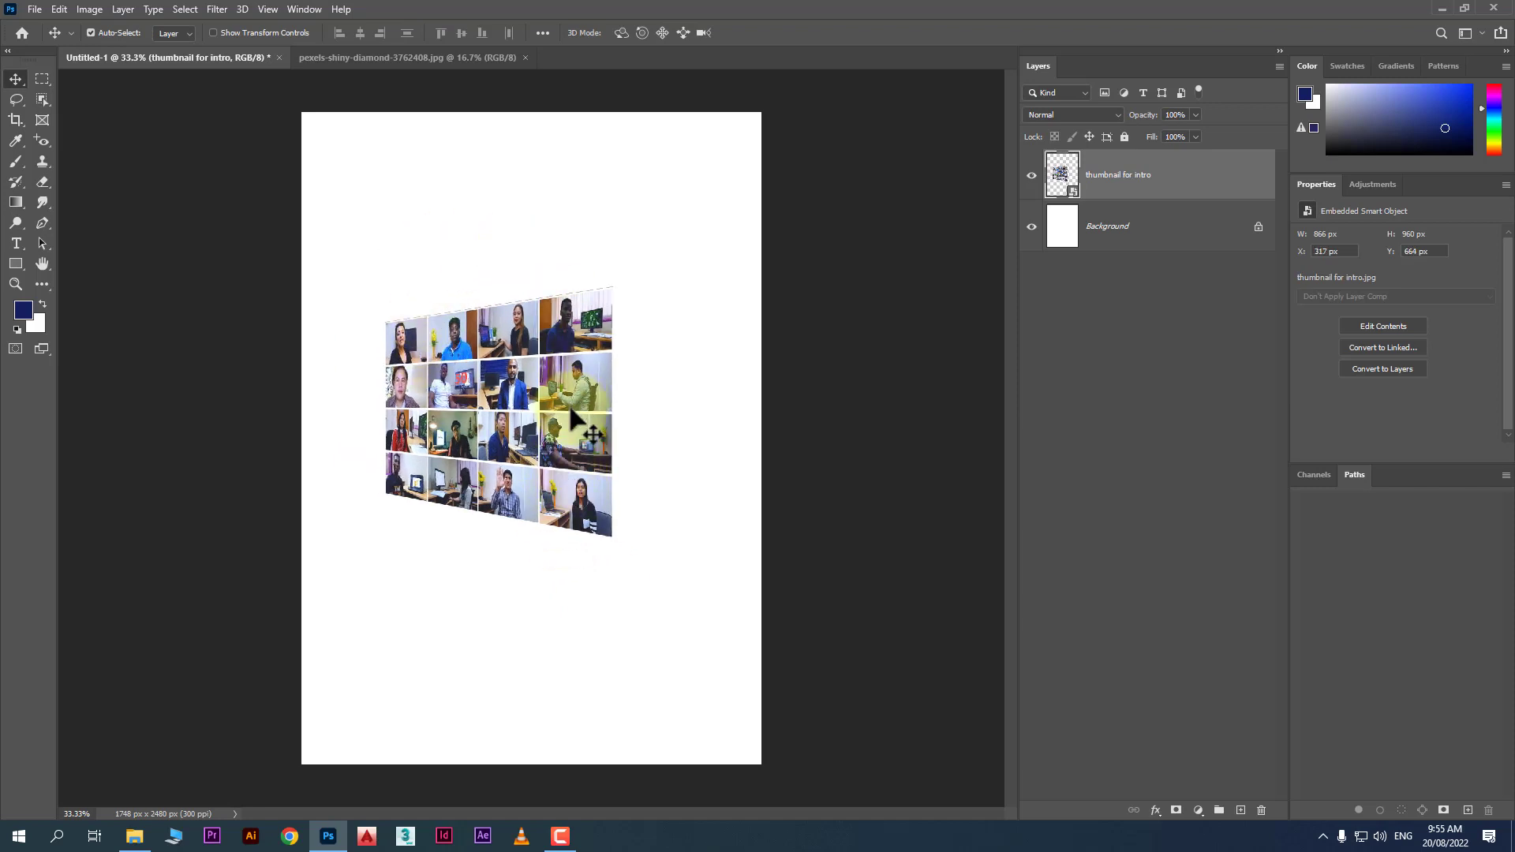
{"action": "left_click_drag", "start_coordinate": [538, 418], "coordinate": [513, 394]}
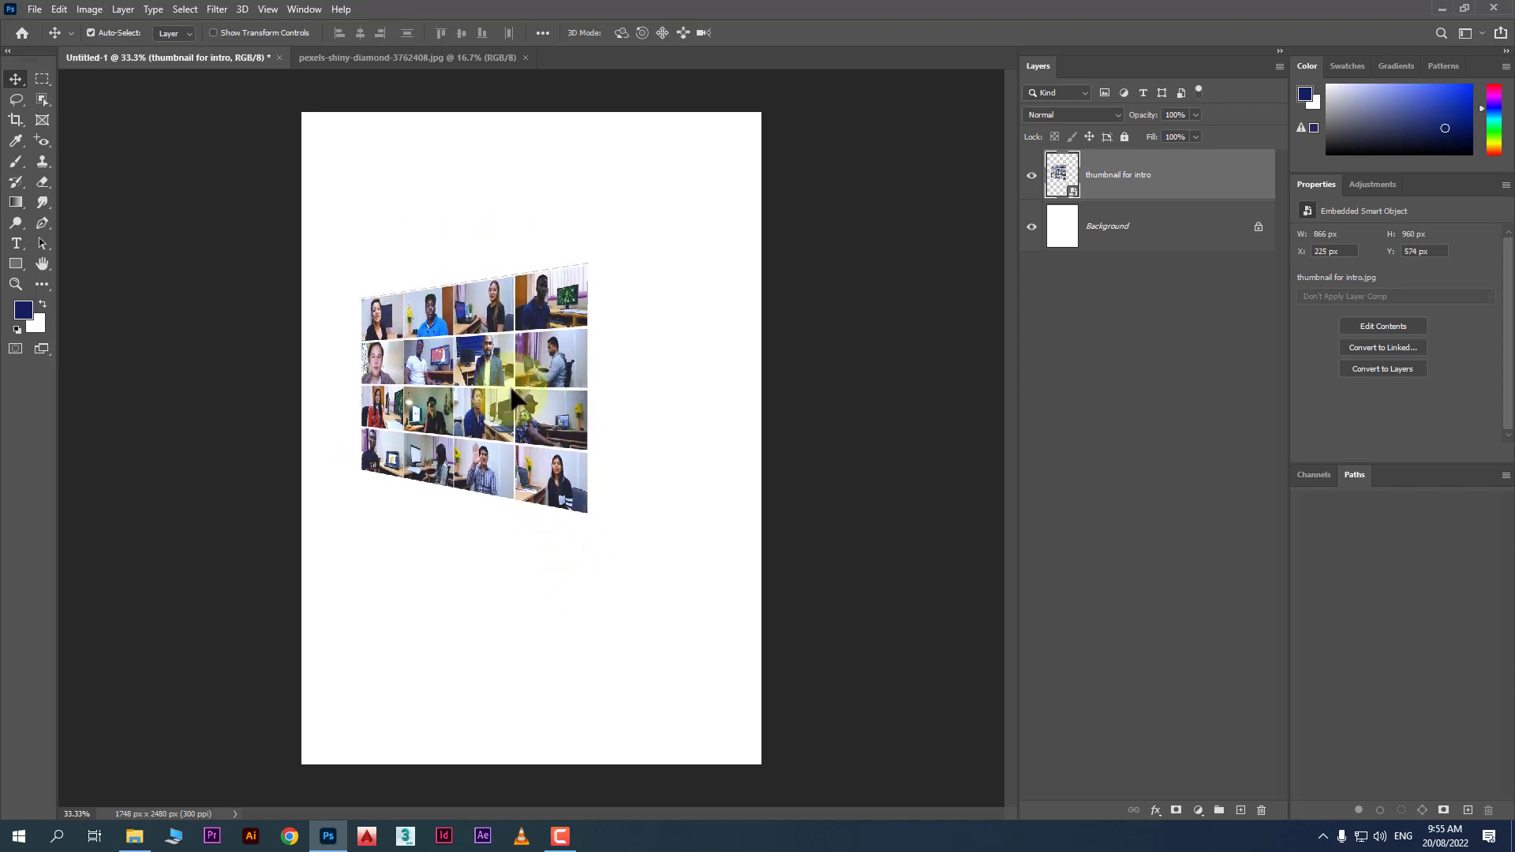
Distort the photo with Free Transform by pulling its four corners outward until it is roughly rectangular again.
{"action": "left_click", "coordinate": [59, 9]}
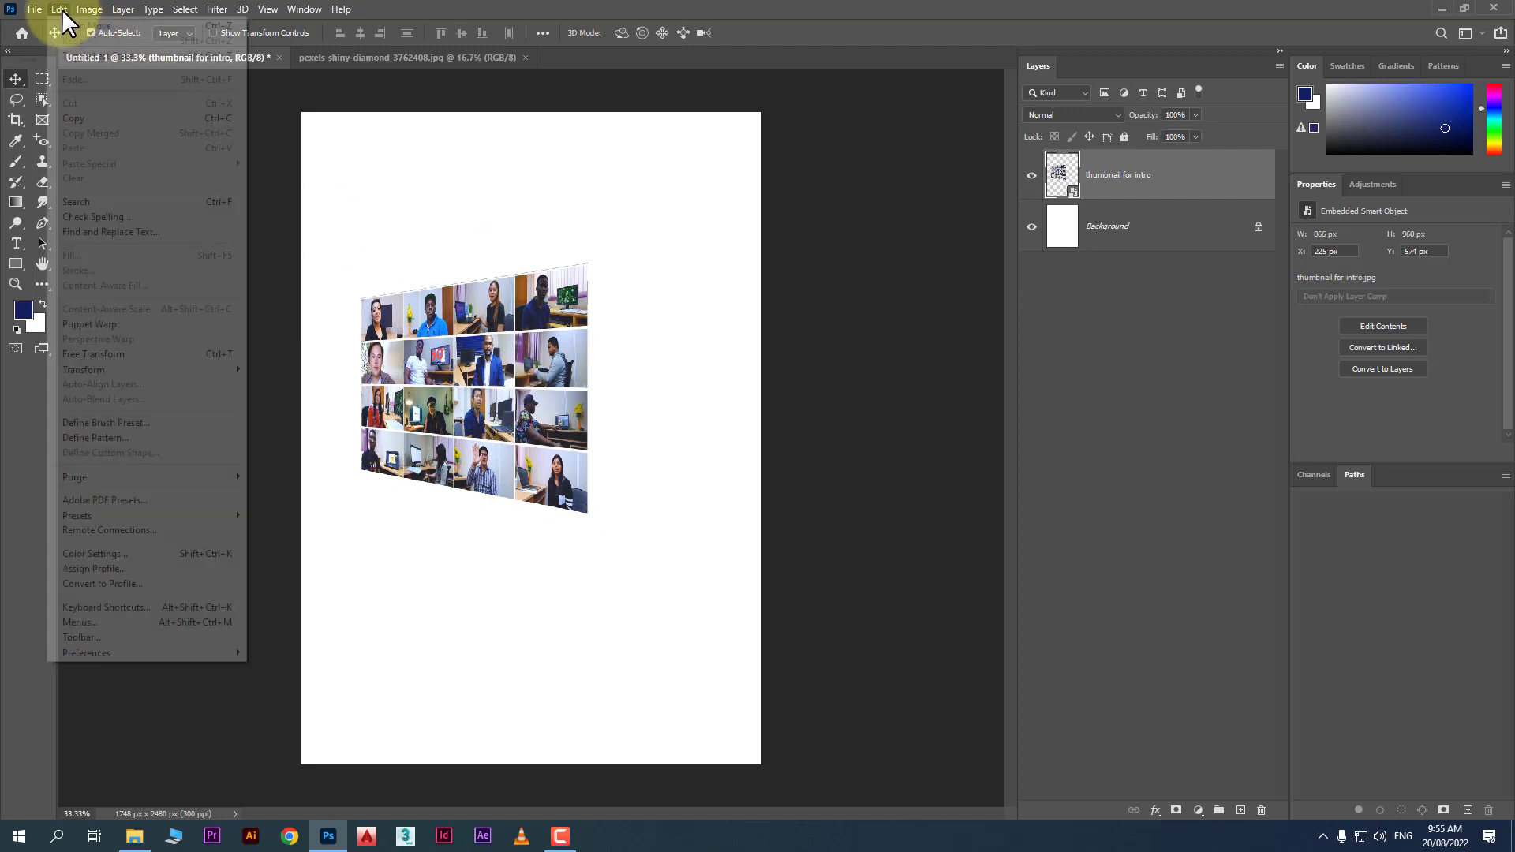
{"action": "left_click", "coordinate": [168, 353]}
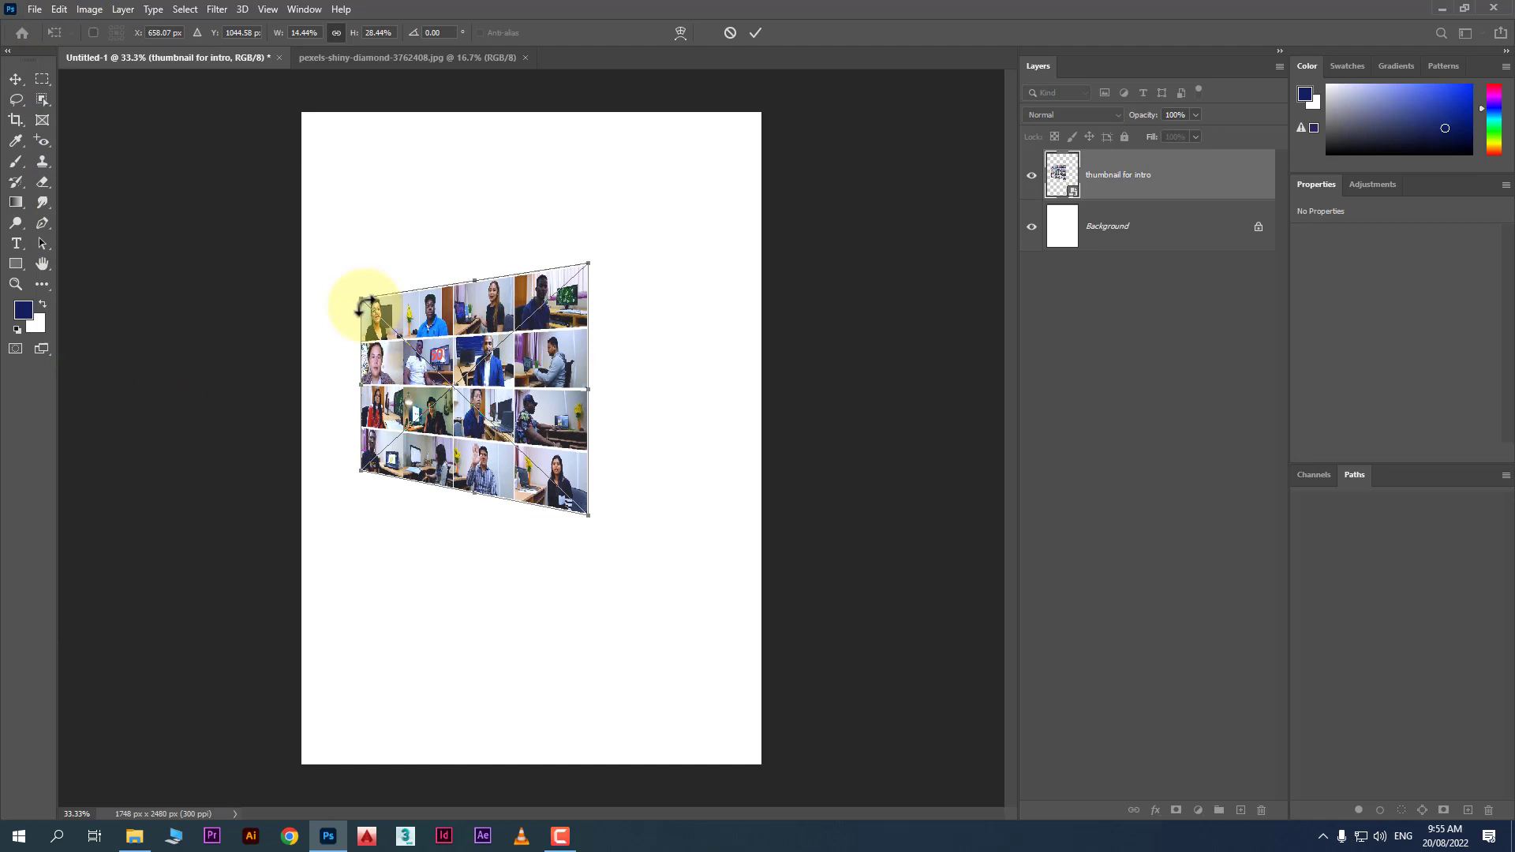
{"action": "right_click", "coordinate": [536, 312]}
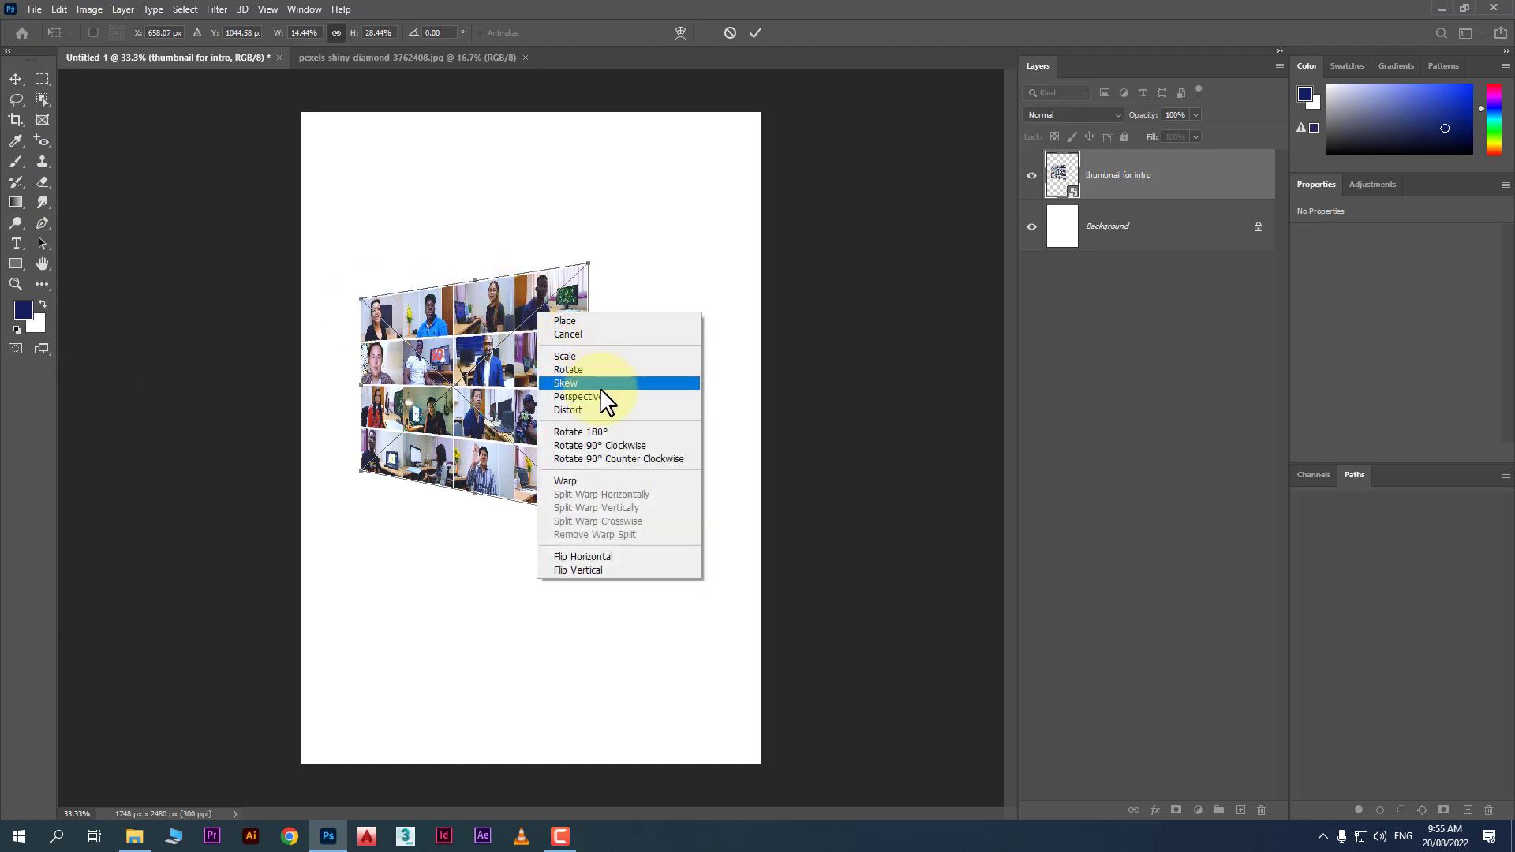
{"action": "left_click", "coordinate": [612, 411]}
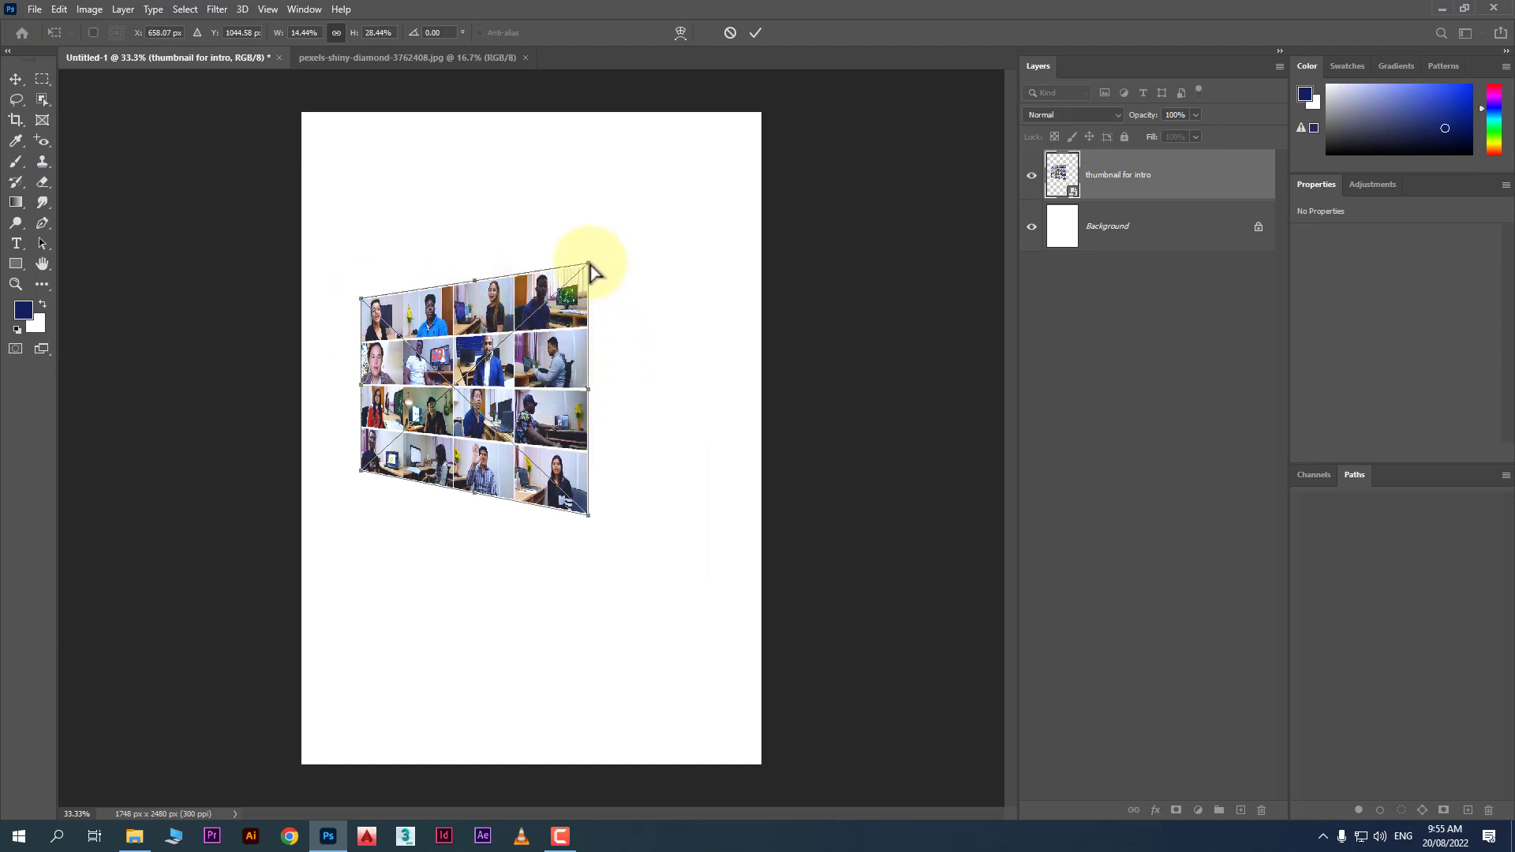
{"action": "left_click_drag", "start_coordinate": [590, 266], "coordinate": [661, 276]}
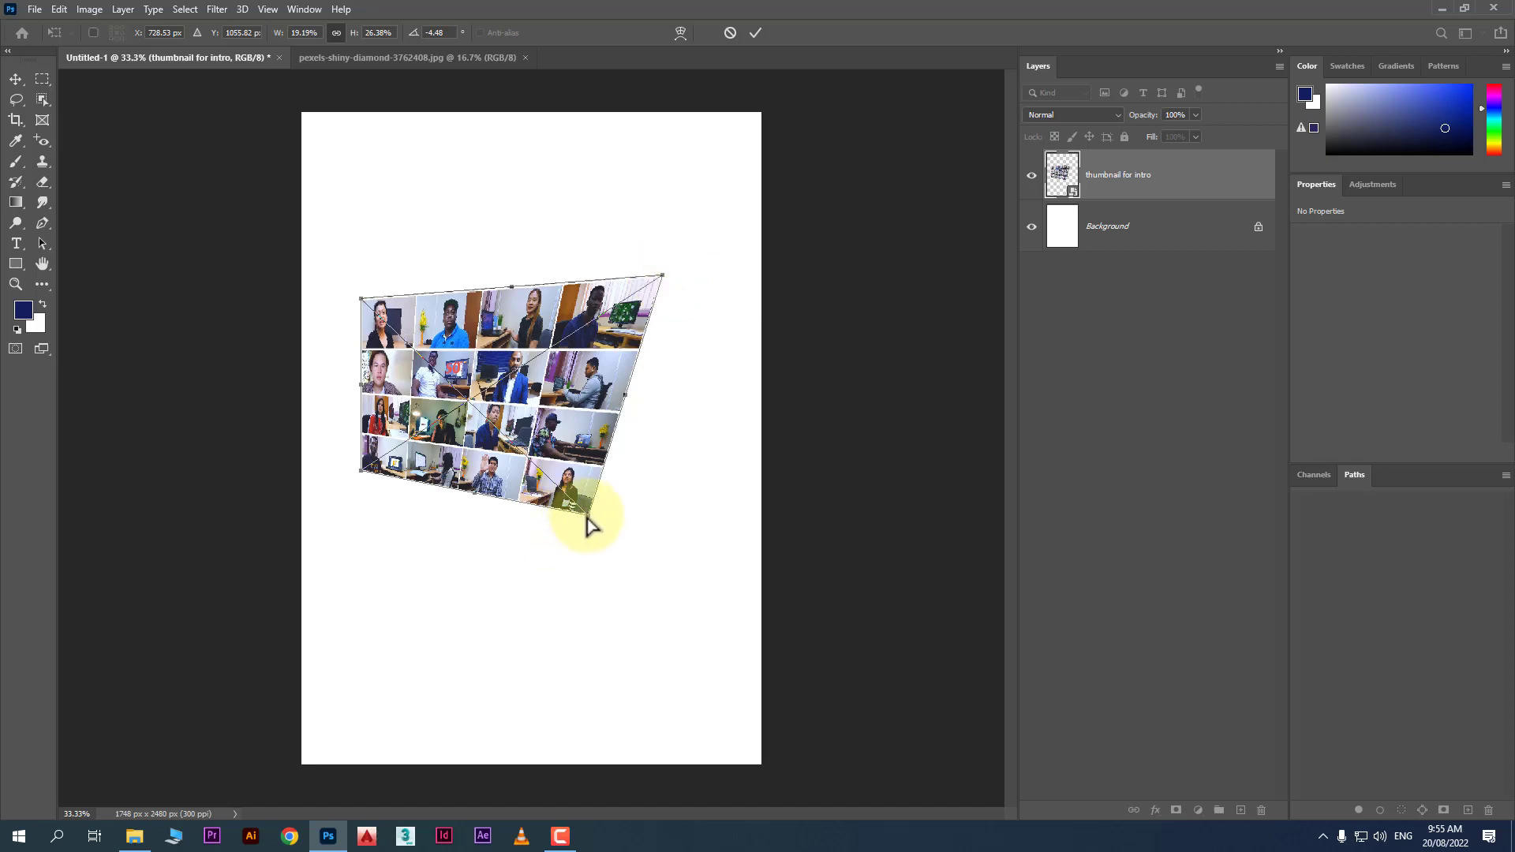
{"action": "left_click_drag", "start_coordinate": [587, 515], "coordinate": [636, 522]}
{"action": "left_click_drag", "start_coordinate": [361, 471], "coordinate": [311, 530]}
{"action": "left_click_drag", "start_coordinate": [361, 299], "coordinate": [299, 261]}
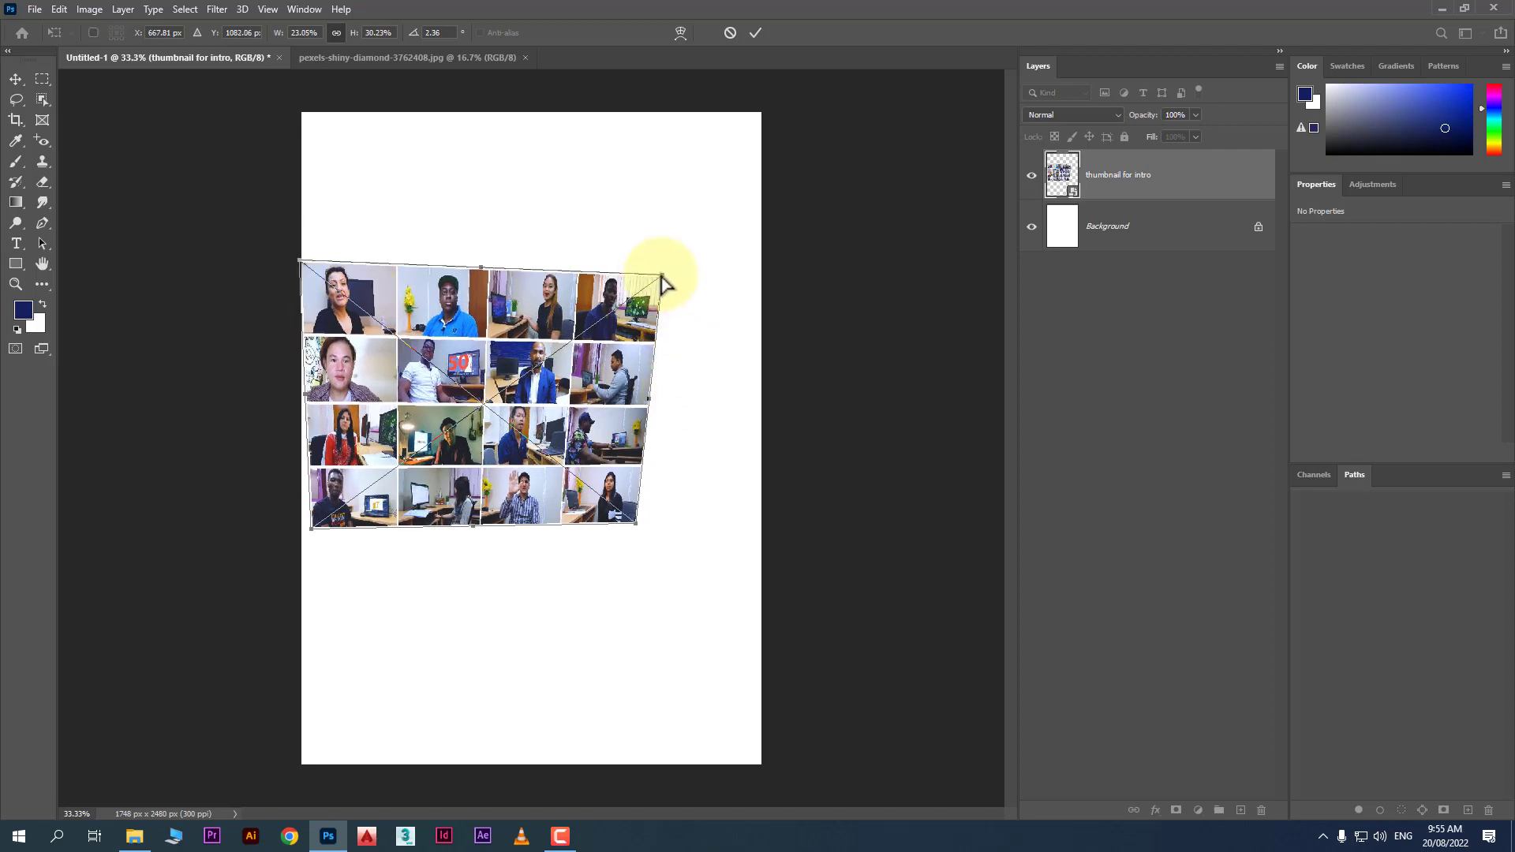
{"action": "left_click_drag", "start_coordinate": [662, 277], "coordinate": [639, 254]}
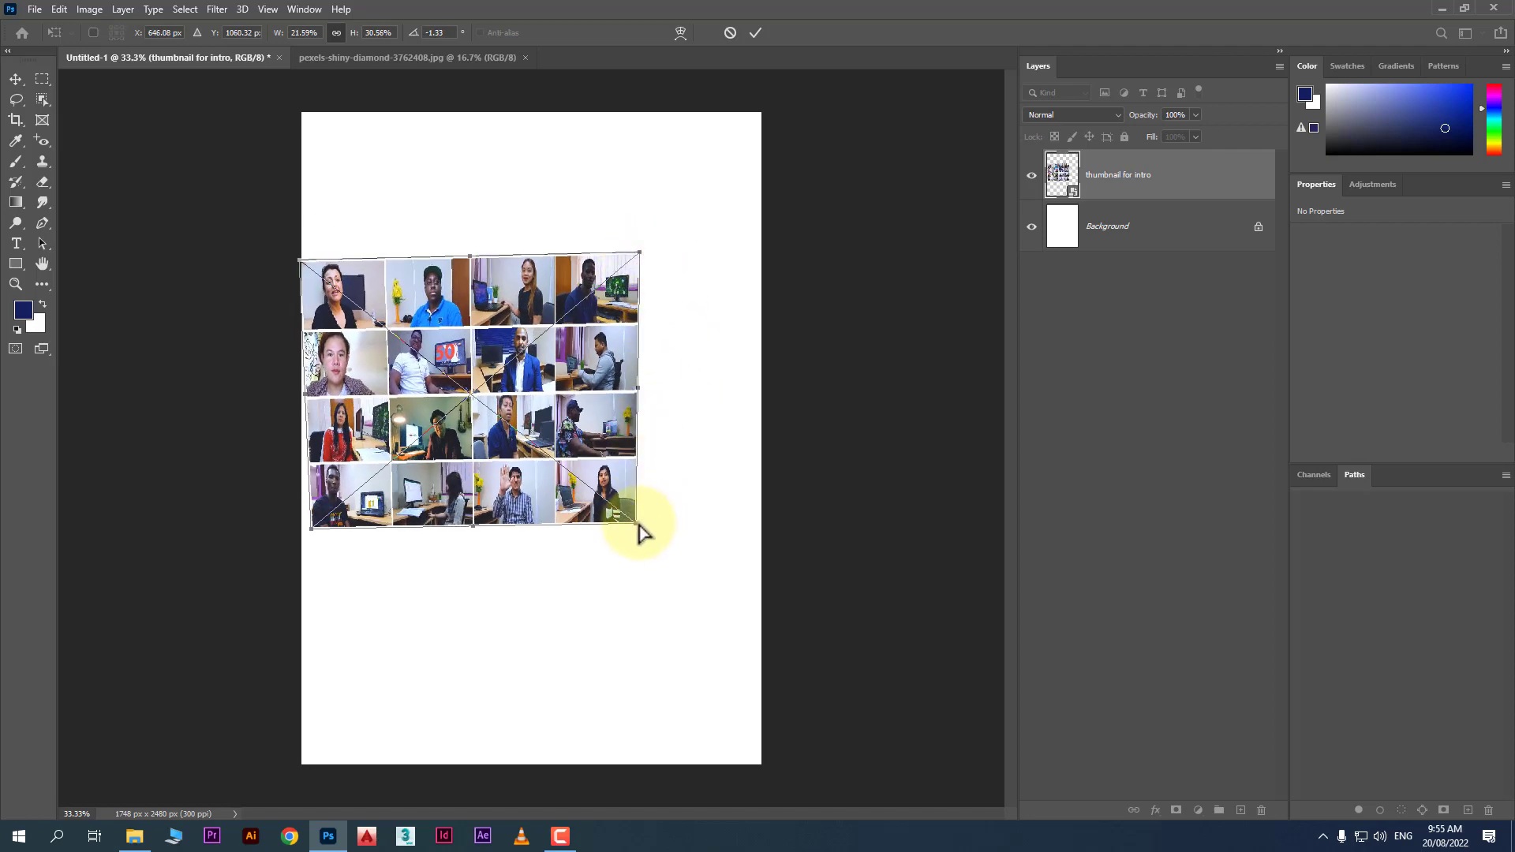
Apply the distortion and delete the thumbnail for intro layer from Untitled-1.
{"action": "left_click_drag", "start_coordinate": [571, 396], "coordinate": [621, 401]}
{"action": "key", "text": "Return"}
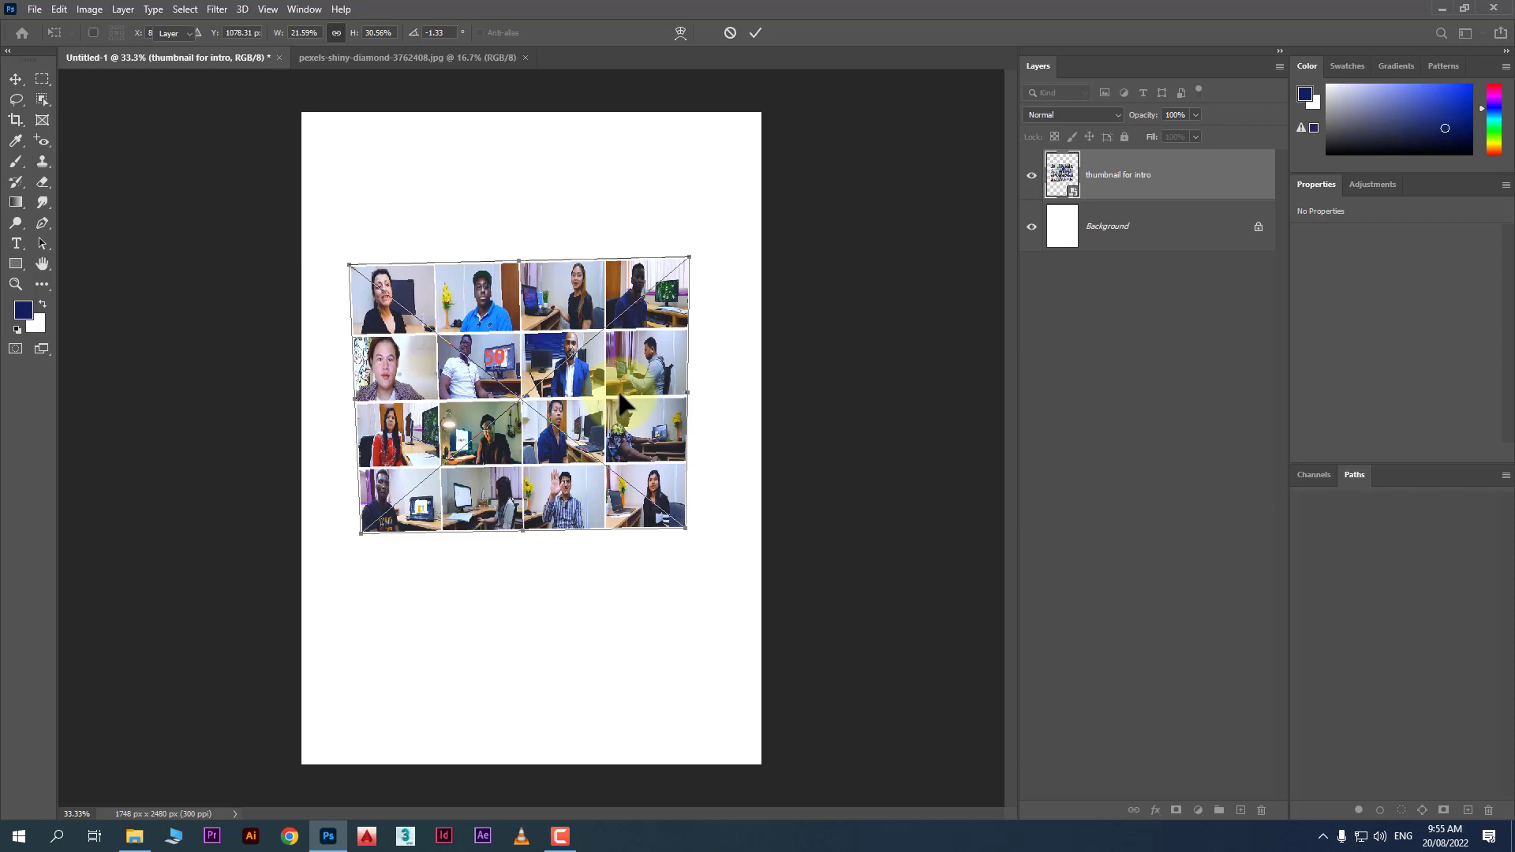
{"action": "left_click_drag", "start_coordinate": [570, 430], "coordinate": [561, 460]}
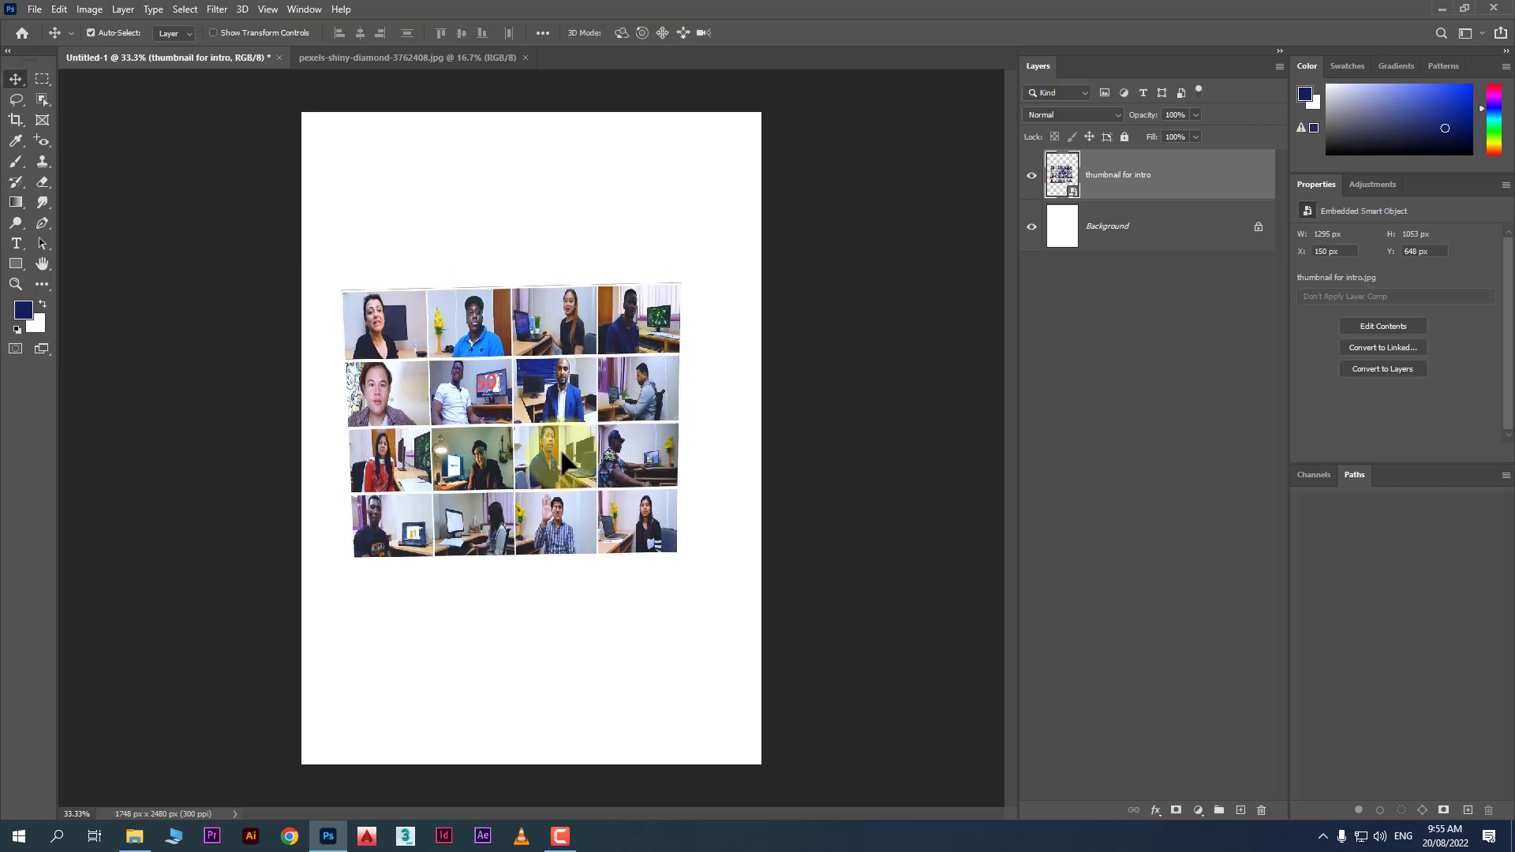
{"action": "key", "text": "Delete"}
Place the Aluminium-Waterproof-Casement-Windows image from the Downloads folder as an embedded layer in Untitled-1.
{"action": "left_click", "coordinate": [34, 9]}
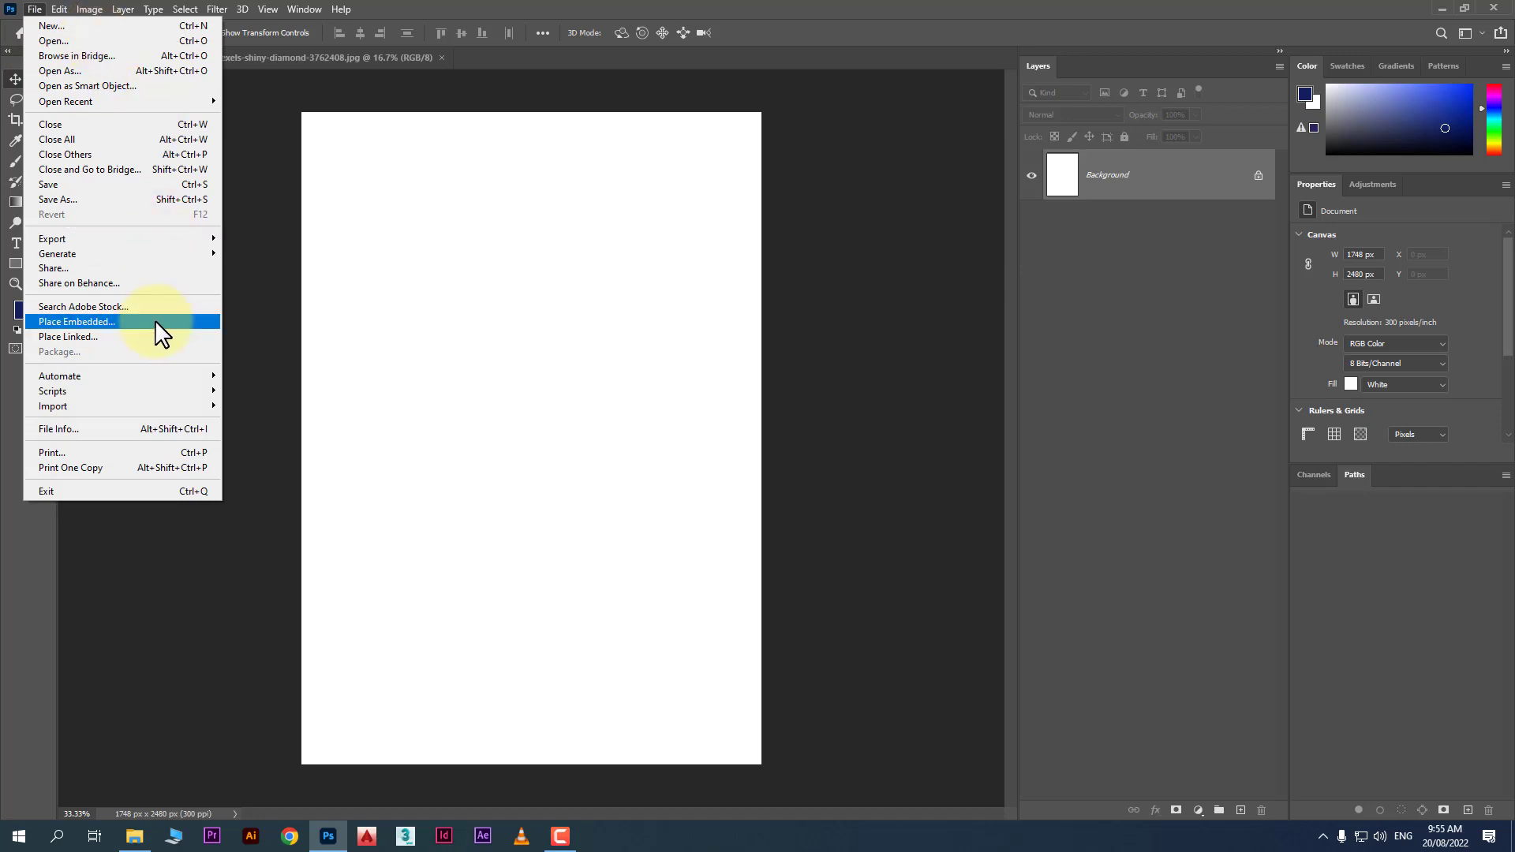
{"action": "left_click", "coordinate": [76, 321]}
{"action": "scroll", "coordinate": [694, 328], "scroll_direction": "down", "scroll_amount": 12}
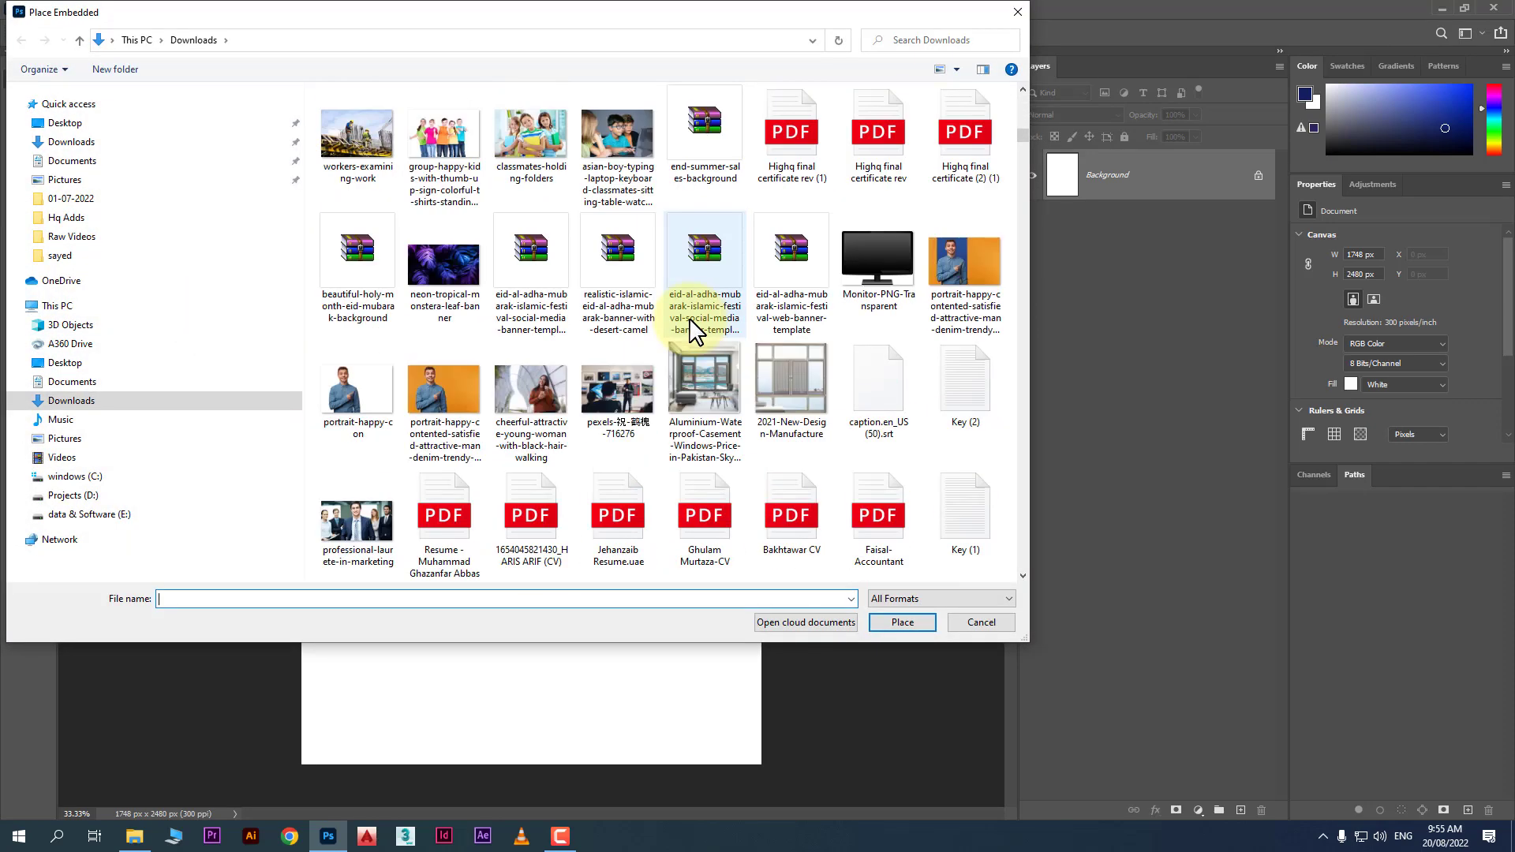
{"action": "double_click", "coordinate": [718, 383]}
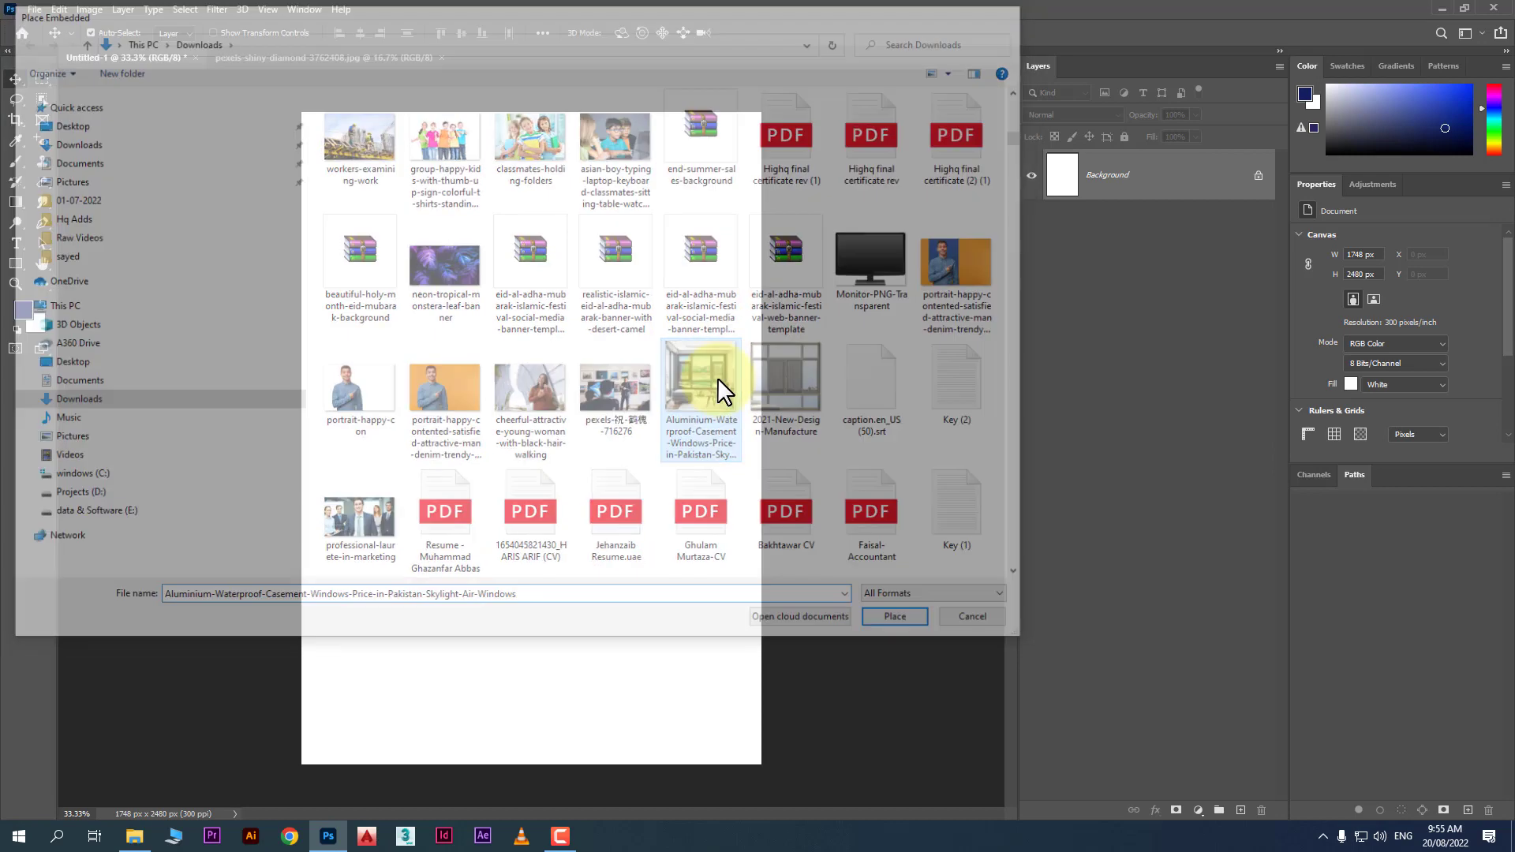
{"action": "key", "text": "Return"}
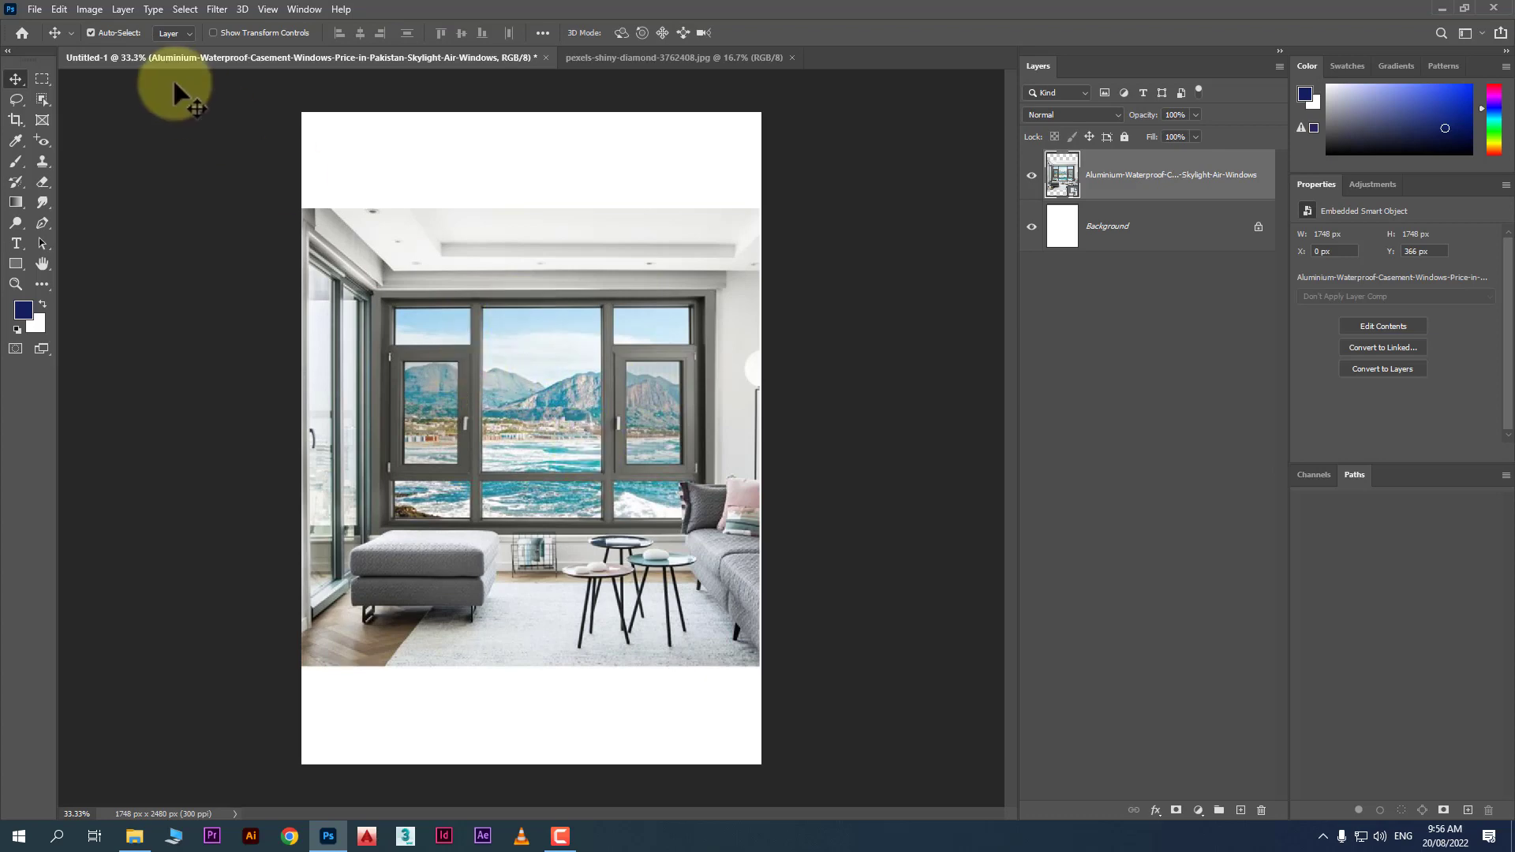
Place pexels-shiny-diamond-3762878 as an embedded layer and scale it to about 9.63% over the room's middle window.
{"action": "left_click", "coordinate": [32, 5]}
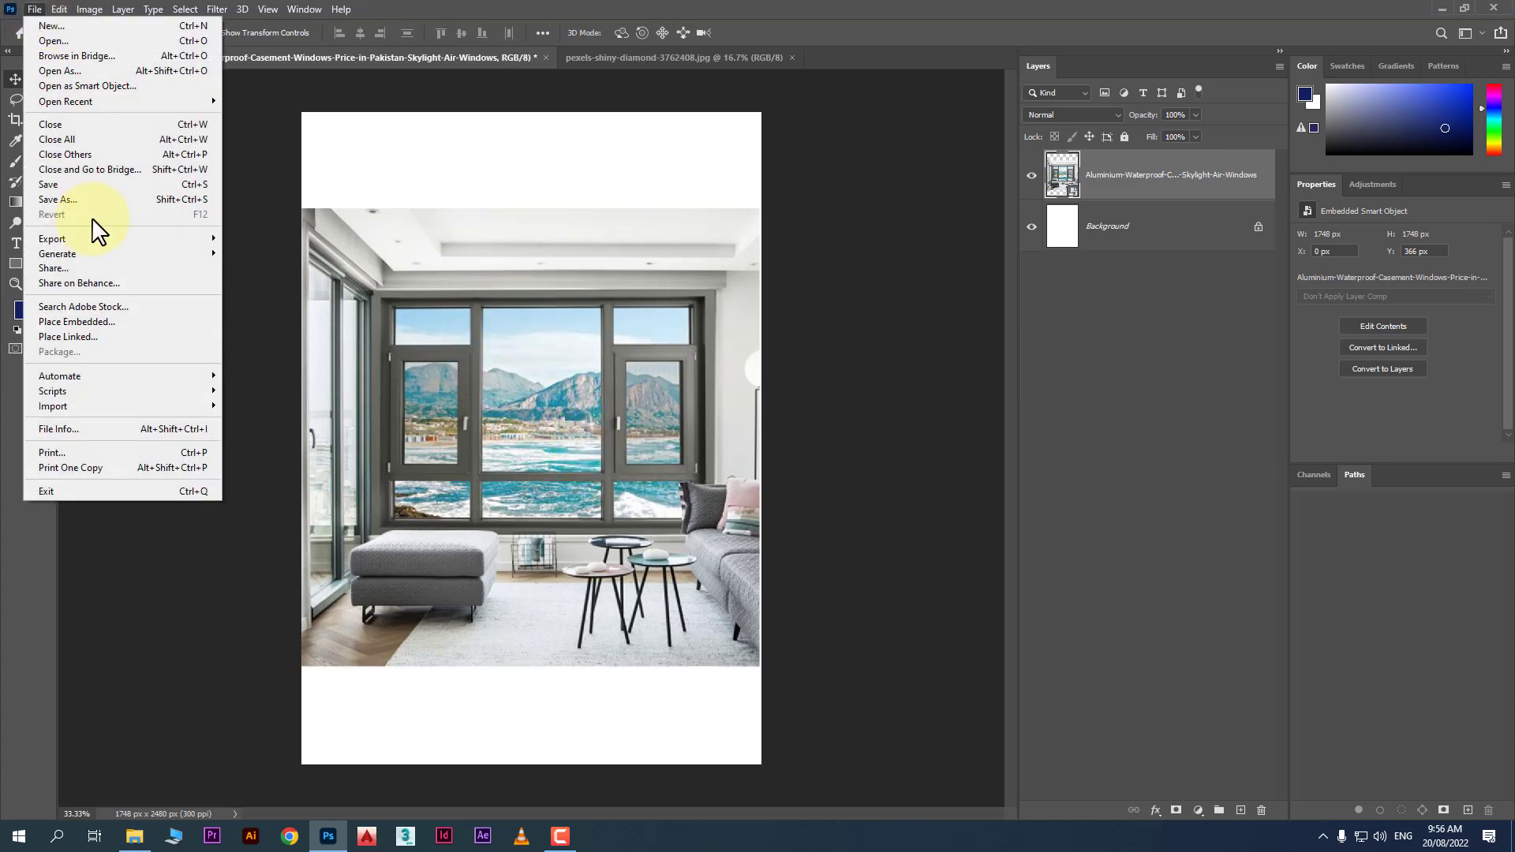
{"action": "left_click", "coordinate": [151, 320]}
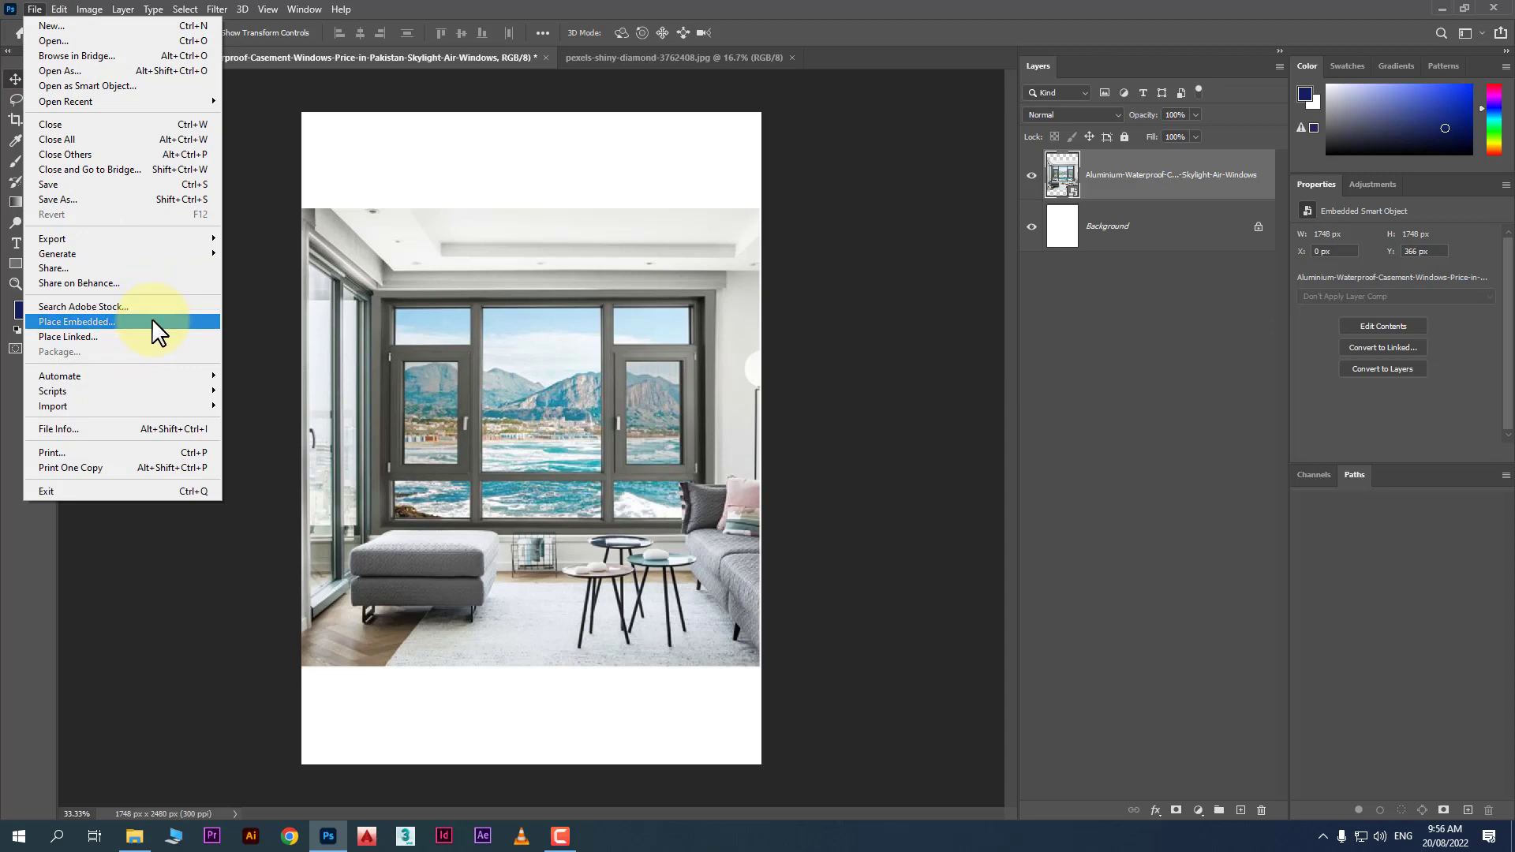
{"action": "double_click", "coordinate": [452, 256]}
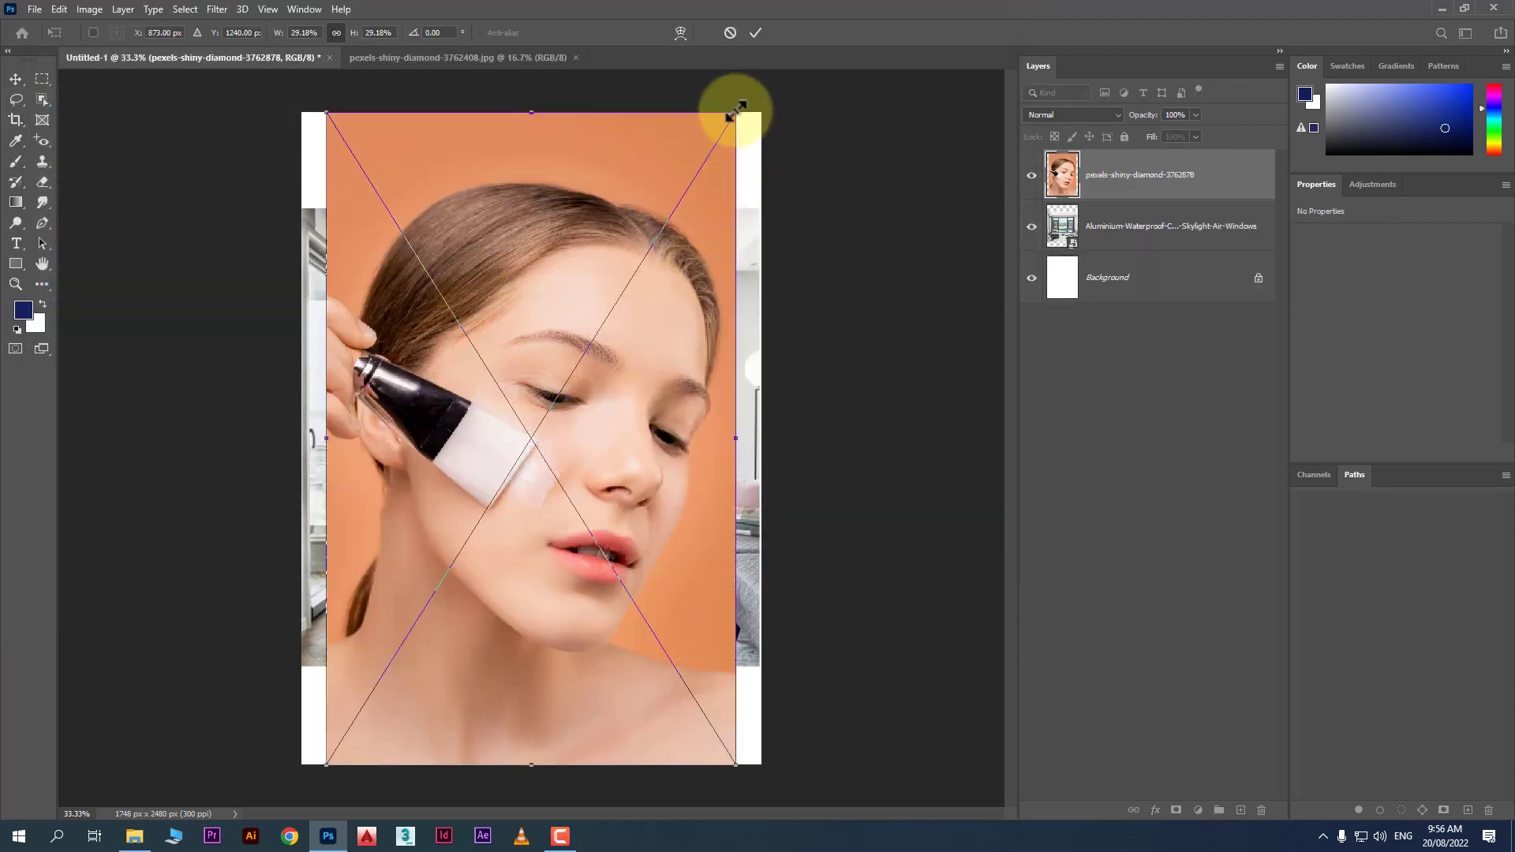
{"action": "left_click_drag", "start_coordinate": [736, 112], "coordinate": [469, 544]}
{"action": "left_click_drag", "start_coordinate": [399, 646], "coordinate": [552, 409]}
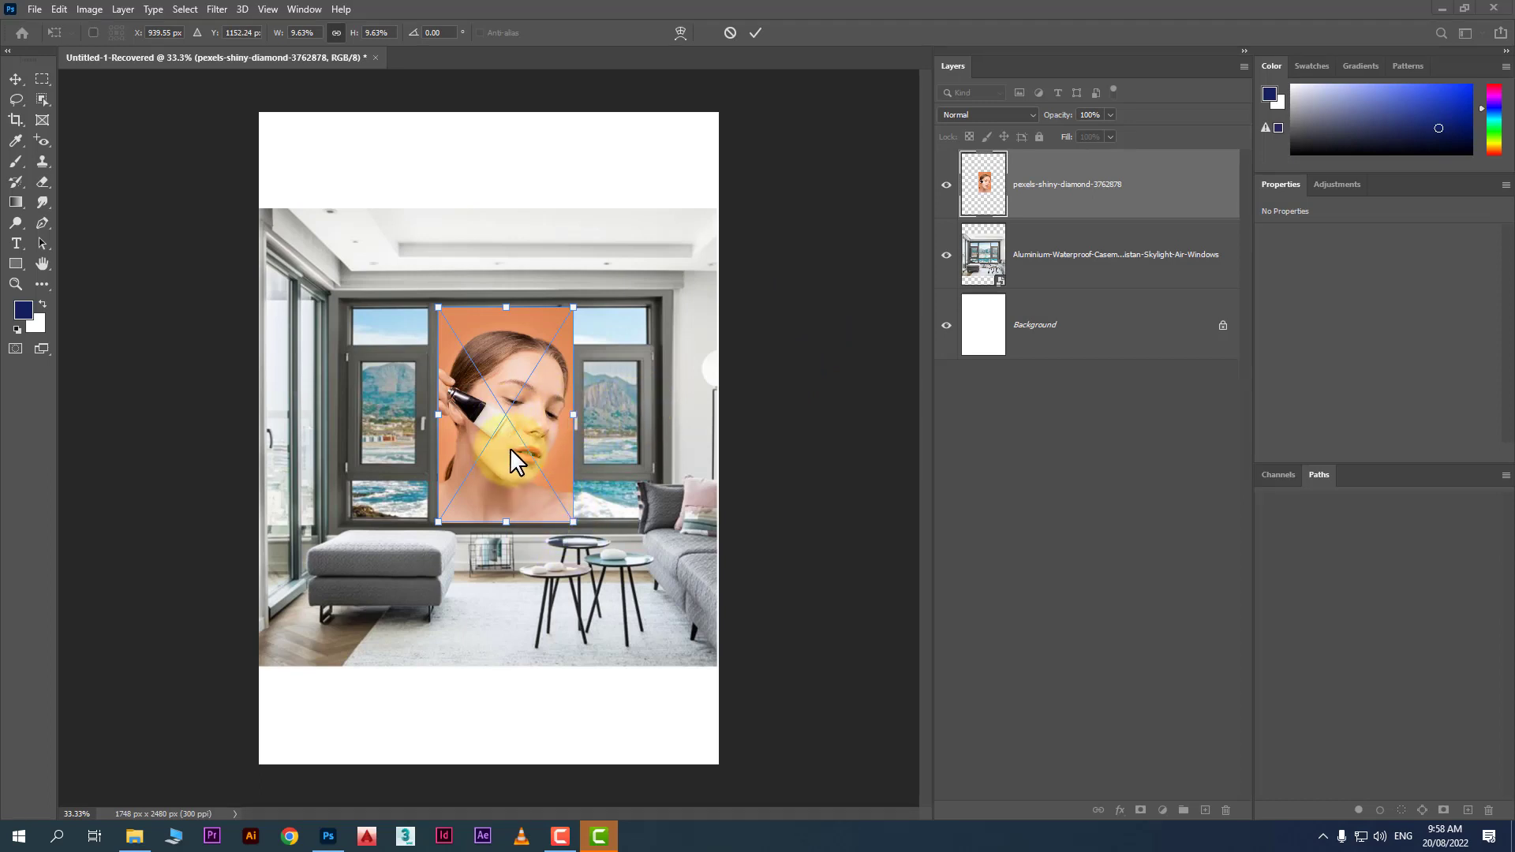
Scale the portrait photo down to about 7.36%, keeping its upper-left corner at the middle window pane's corner.
{"action": "left_click", "coordinate": [530, 424]}
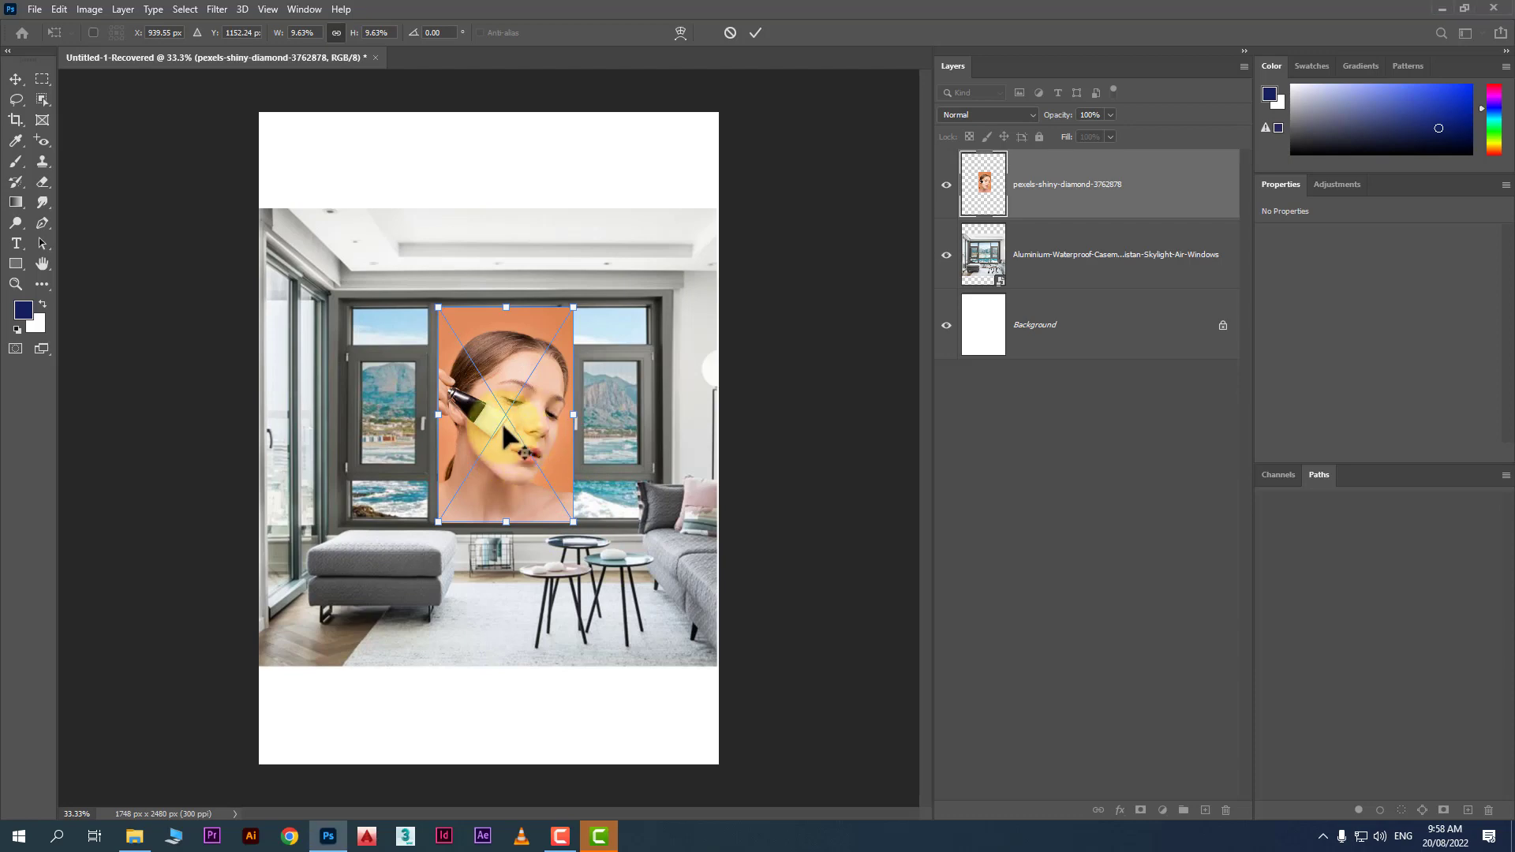
{"action": "scroll", "coordinate": [503, 424], "scroll_direction": "up", "scroll_amount": 9}
{"action": "scroll", "coordinate": [505, 427], "scroll_direction": "up", "scroll_amount": 1}
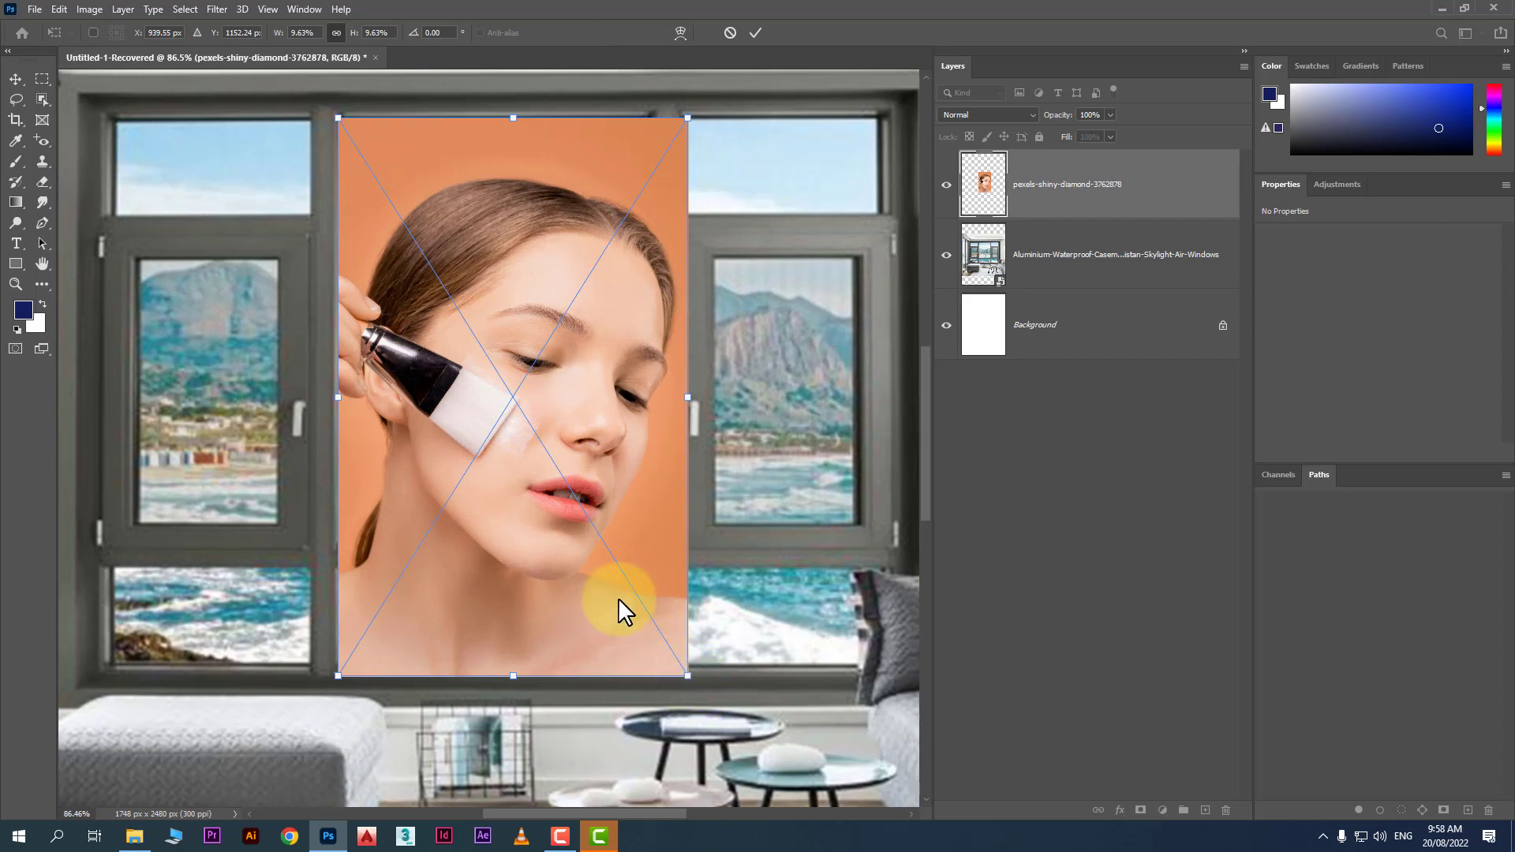
{"action": "left_click", "coordinate": [67, 5]}
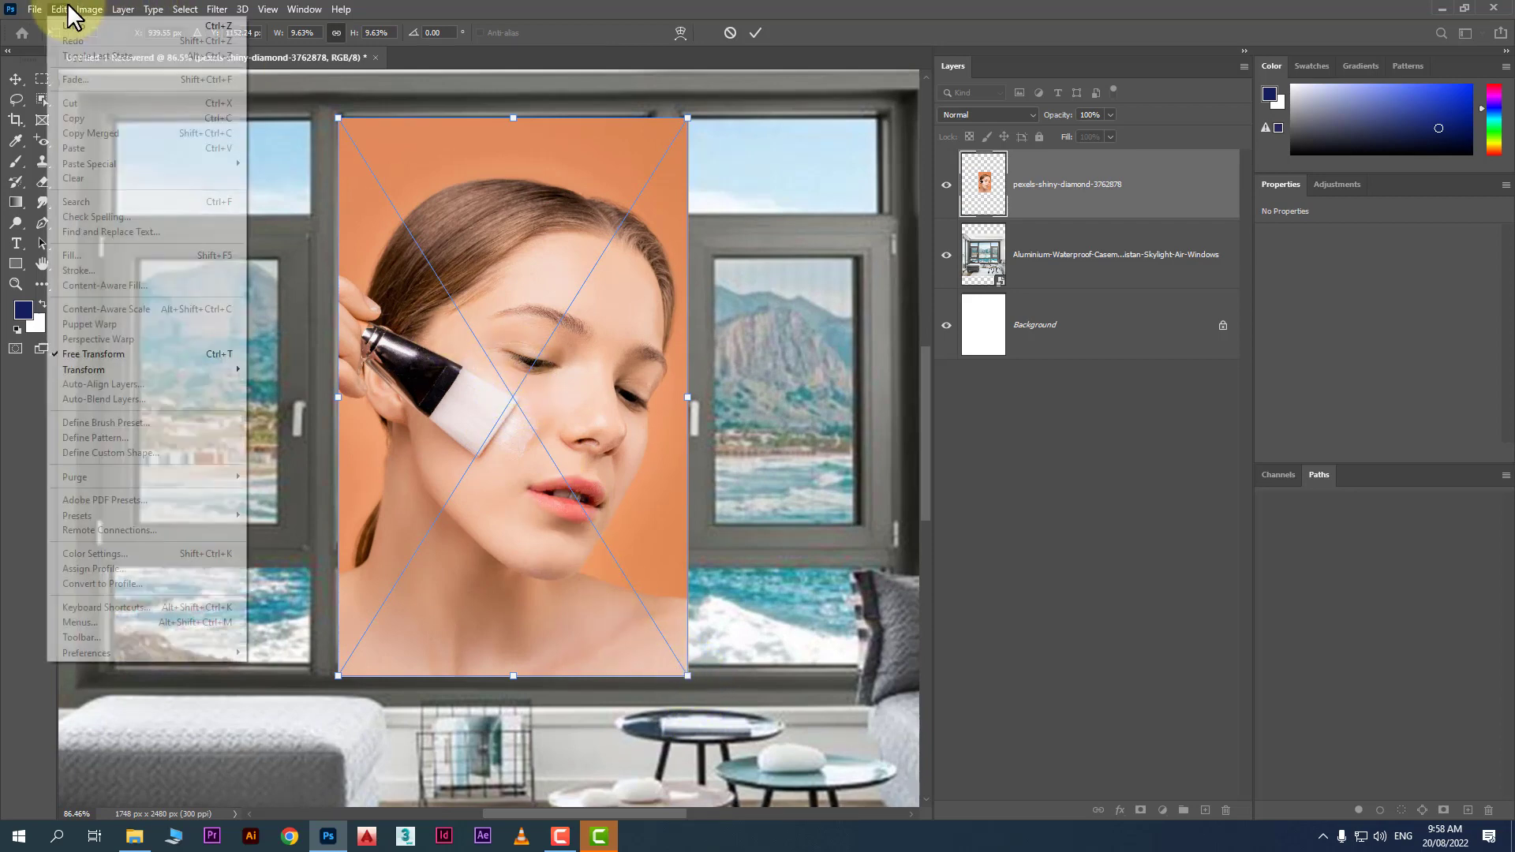
{"action": "mouse_move", "coordinate": [203, 371]}
{"action": "left_click", "coordinate": [581, 382]}
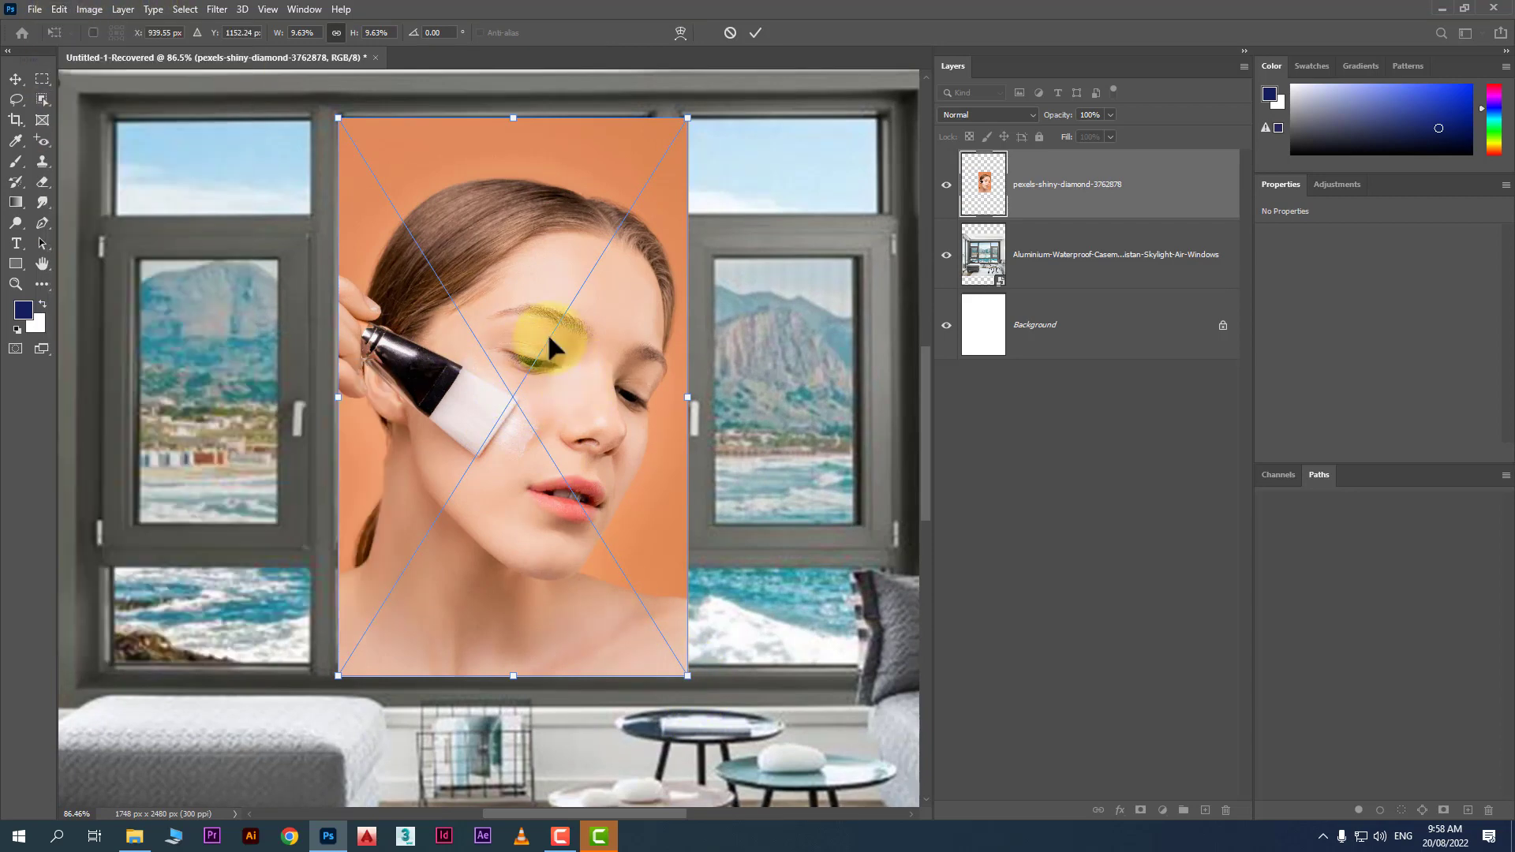
{"action": "right_click", "coordinate": [557, 538]}
{"action": "left_click", "coordinate": [615, 588]}
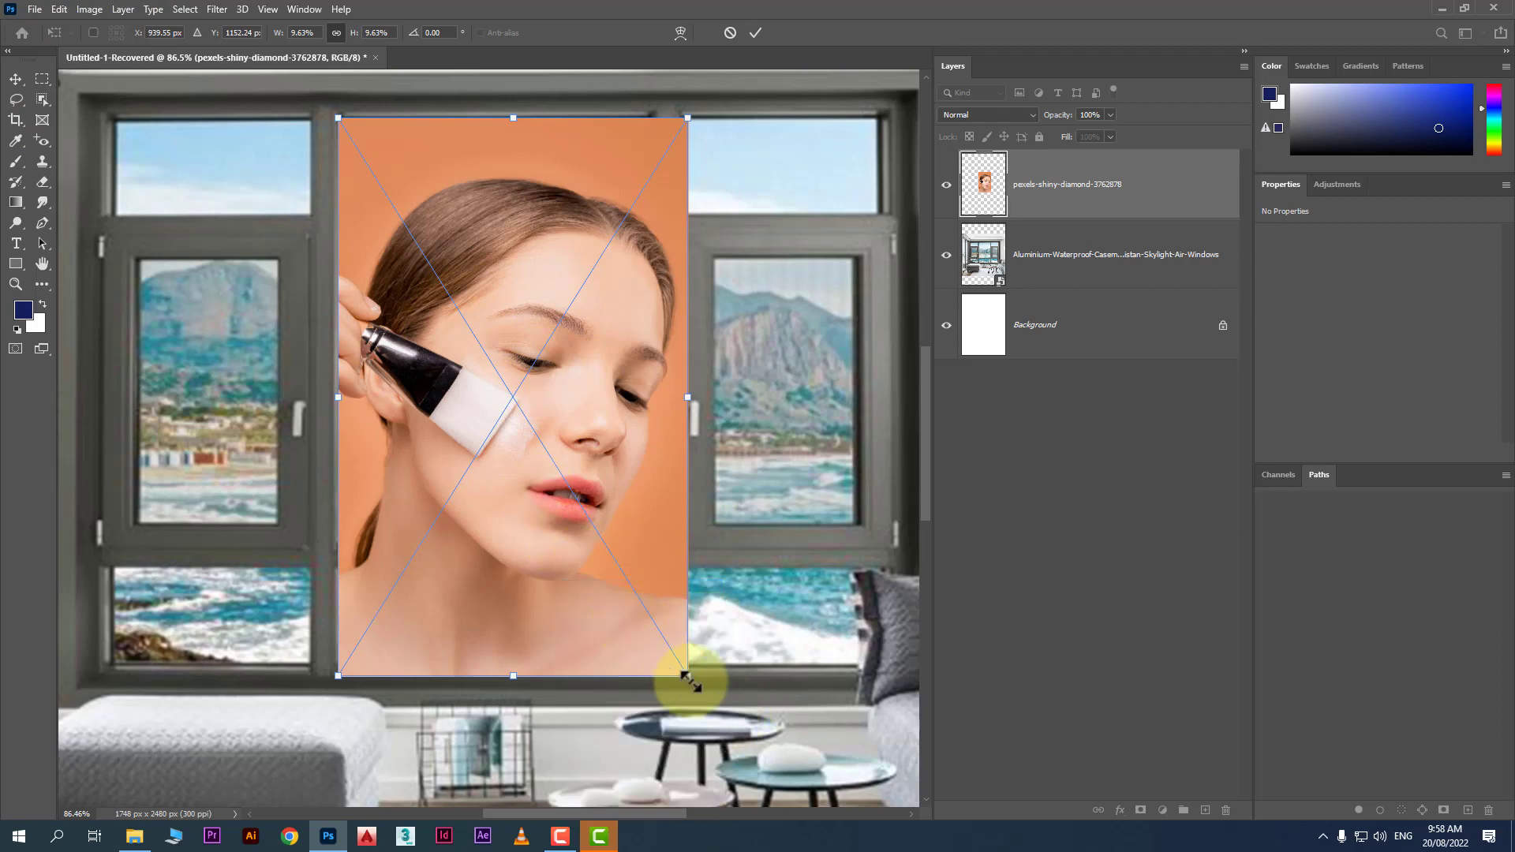
{"action": "left_click_drag", "start_coordinate": [687, 676], "coordinate": [578, 565]}
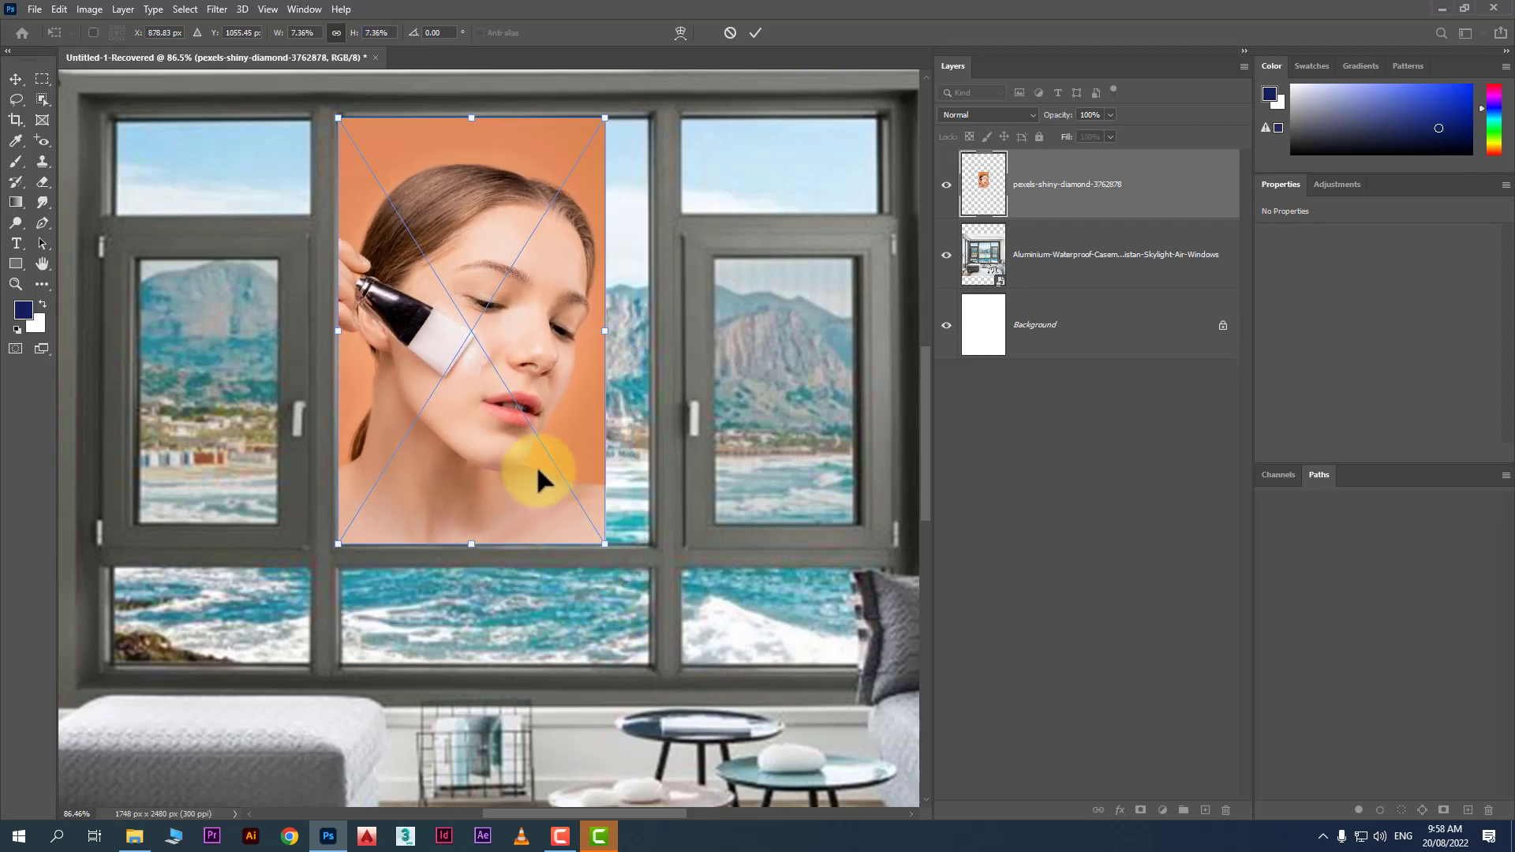
Distort the portrait by its corners to fill the middle window pane, about 465 × 631 px, and apply the transformation.
{"action": "right_click", "coordinate": [511, 407]}
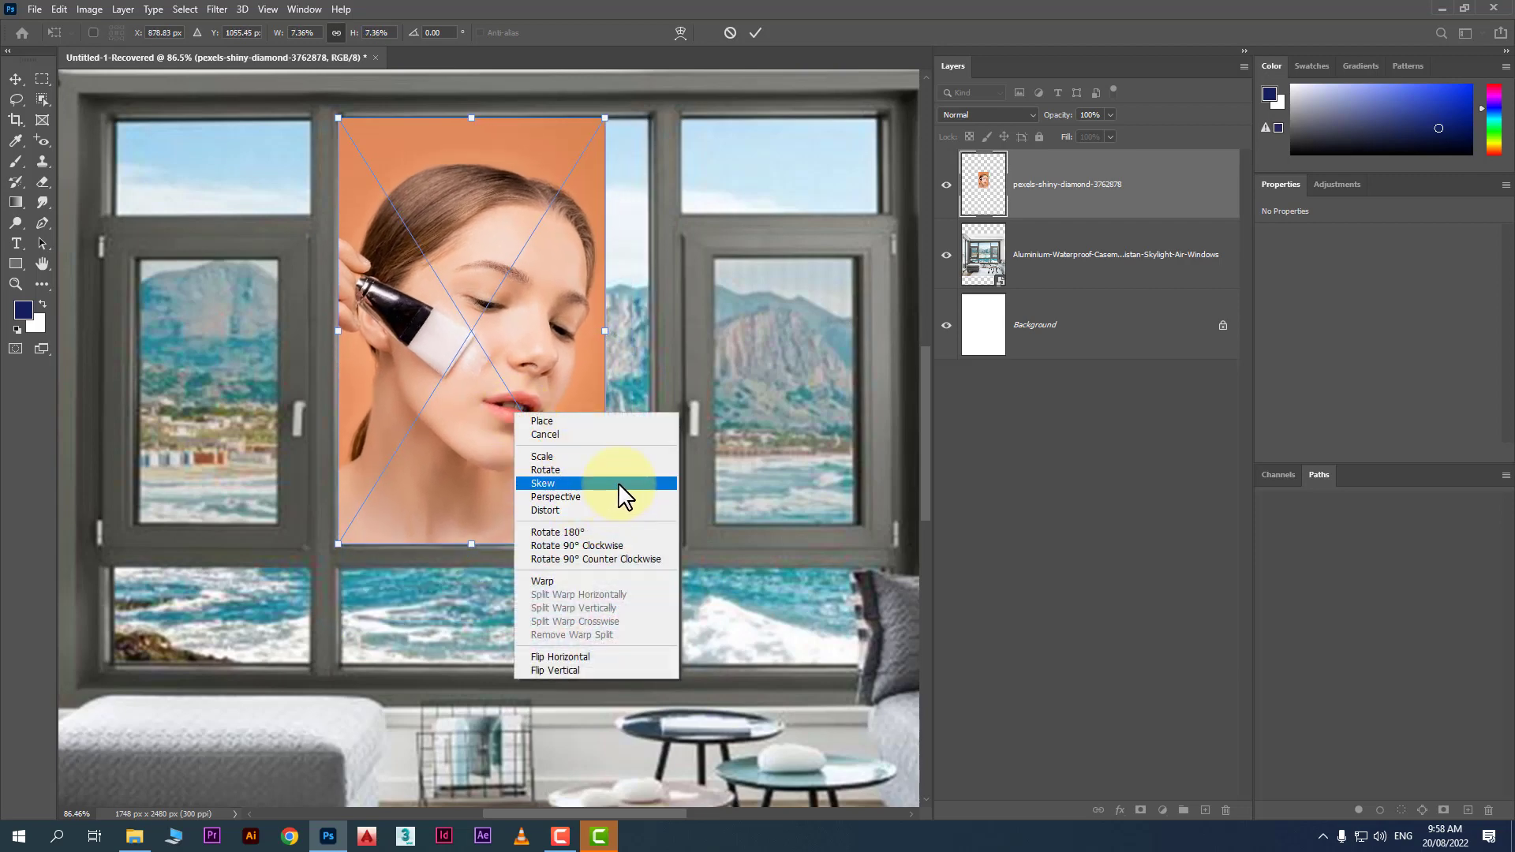
{"action": "left_click", "coordinate": [617, 510]}
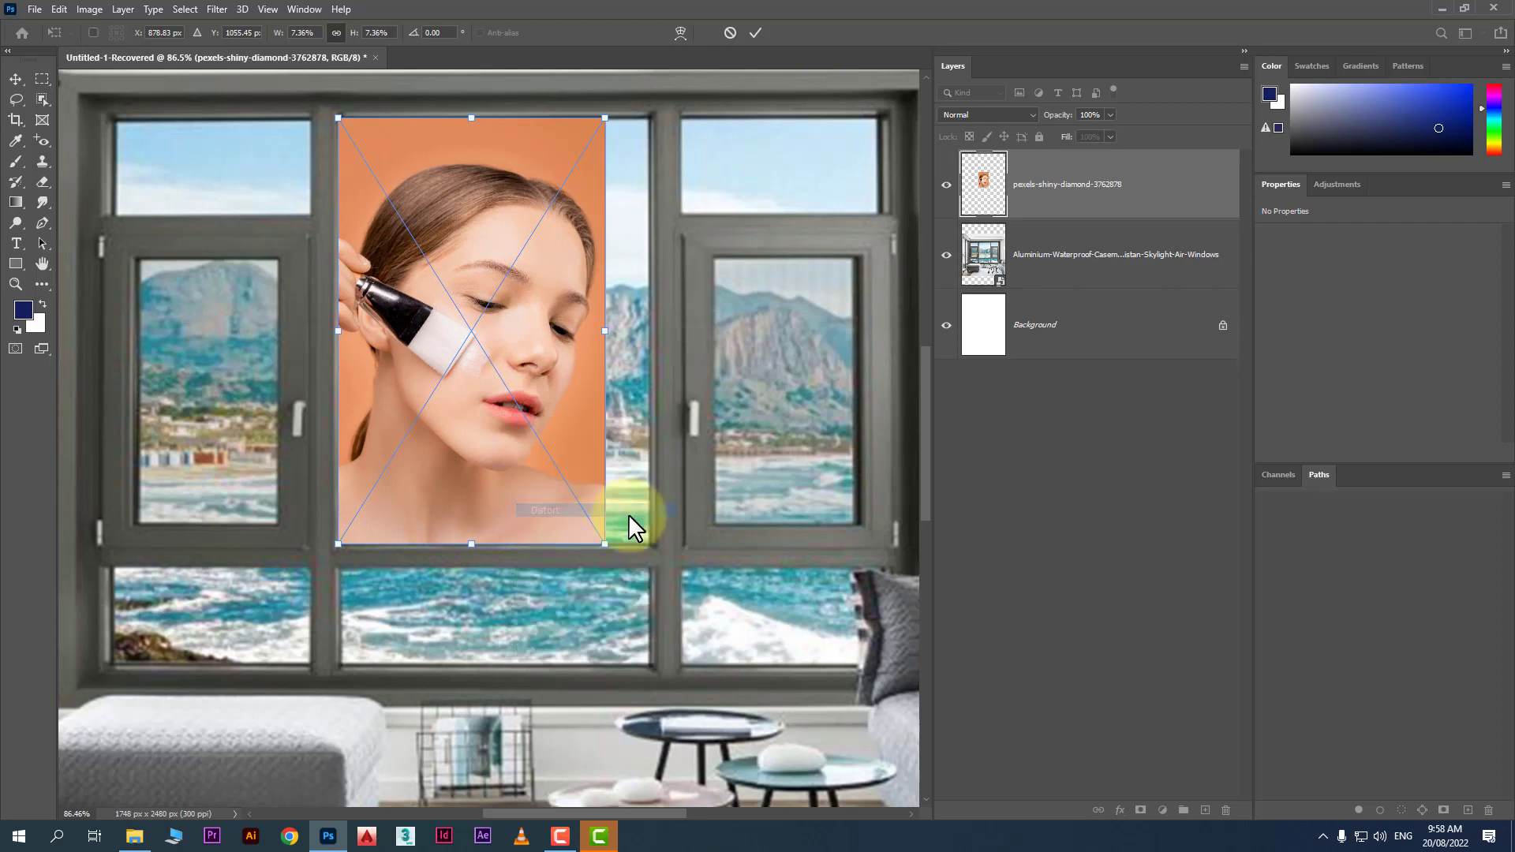
{"action": "left_click_drag", "start_coordinate": [604, 545], "coordinate": [648, 545]}
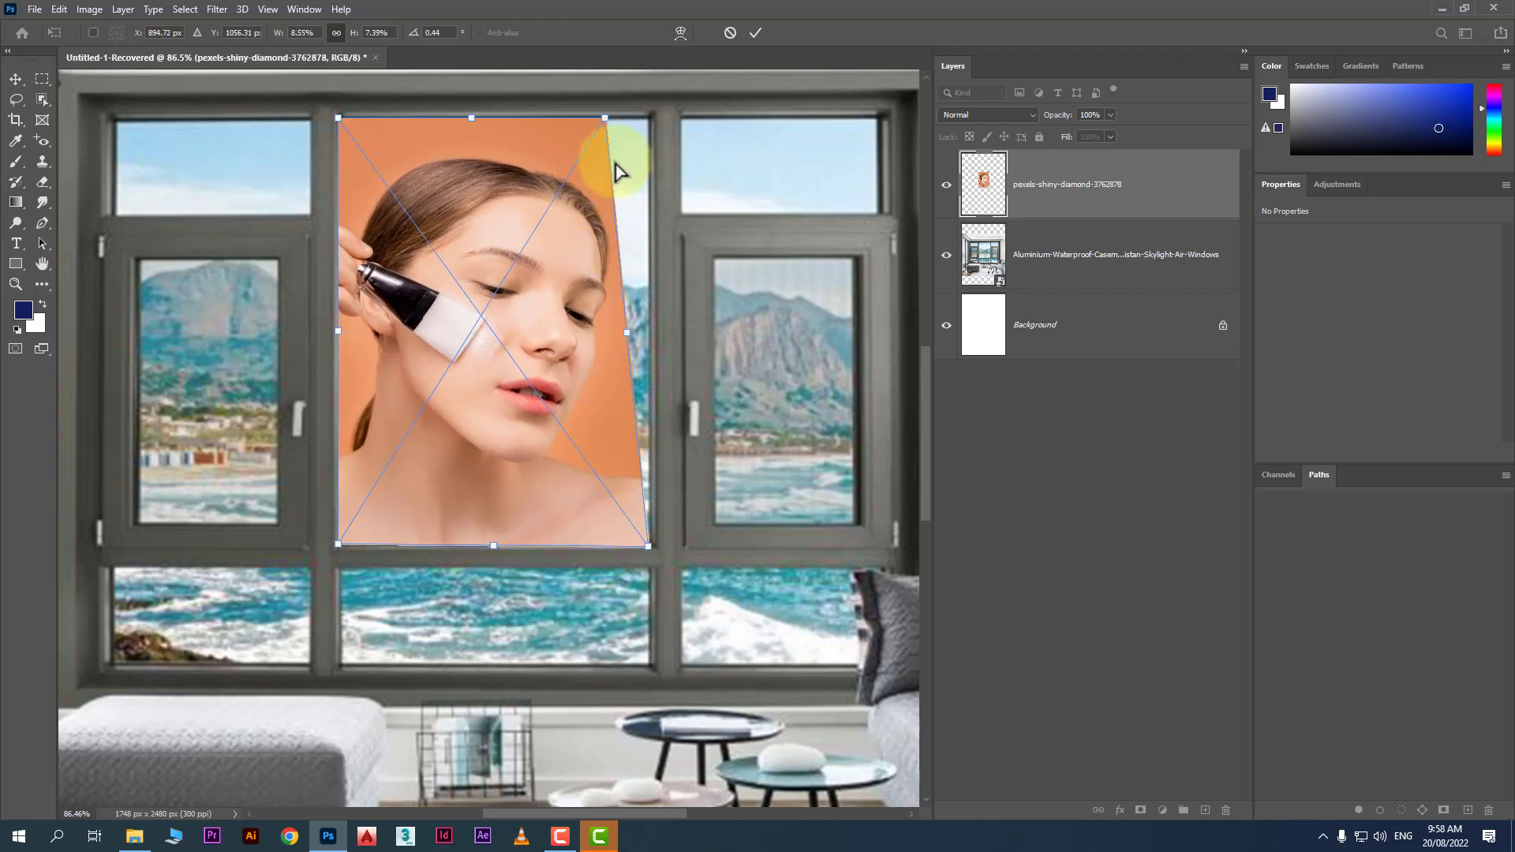
{"action": "left_click_drag", "start_coordinate": [604, 119], "coordinate": [649, 120]}
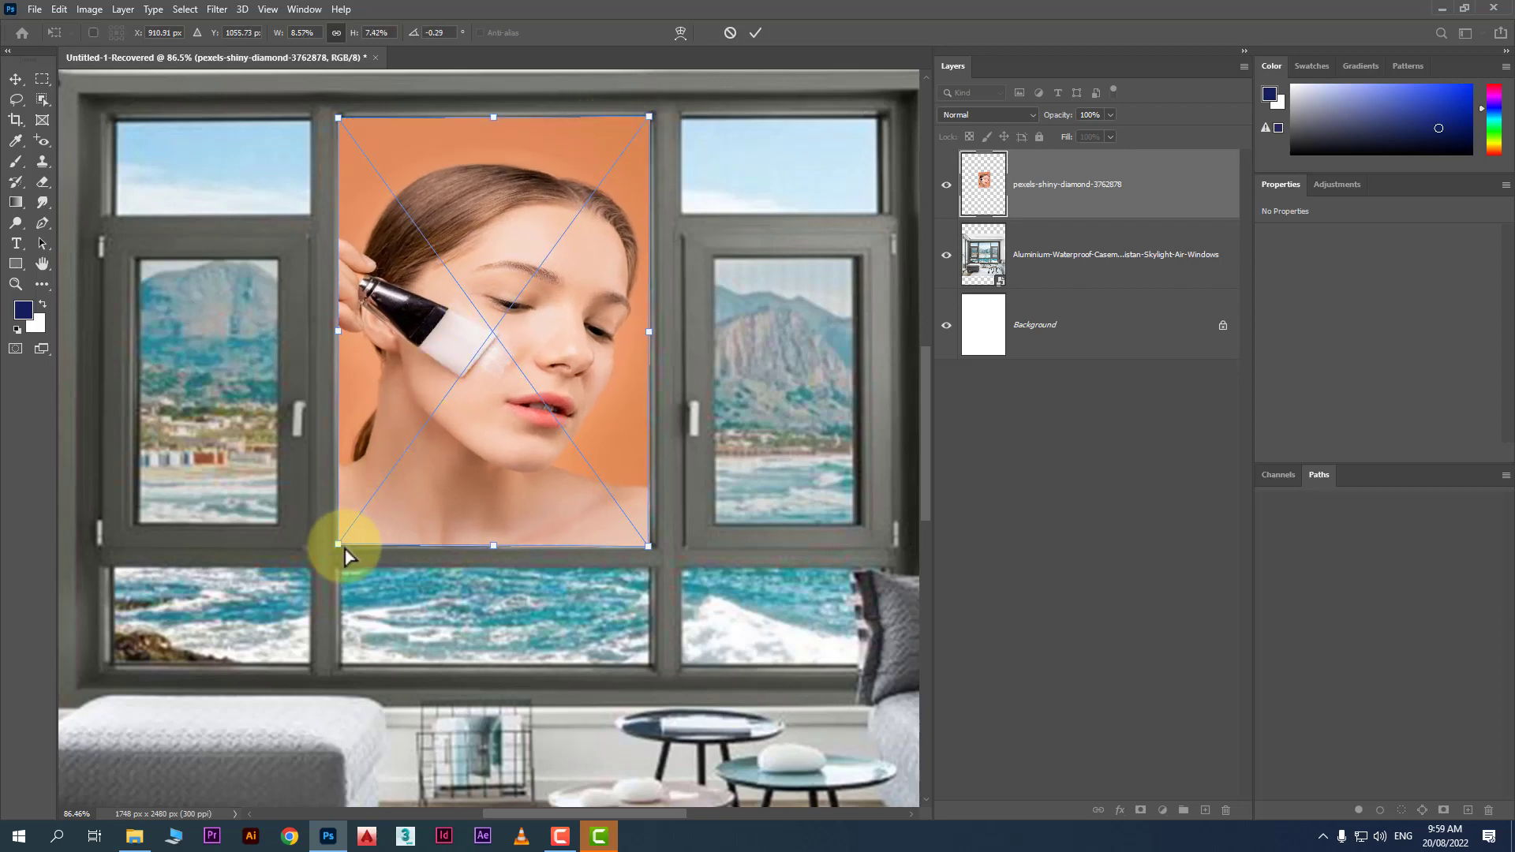
{"action": "left_click_drag", "start_coordinate": [344, 549], "coordinate": [332, 545]}
{"action": "left_click_drag", "start_coordinate": [339, 117], "coordinate": [339, 118]}
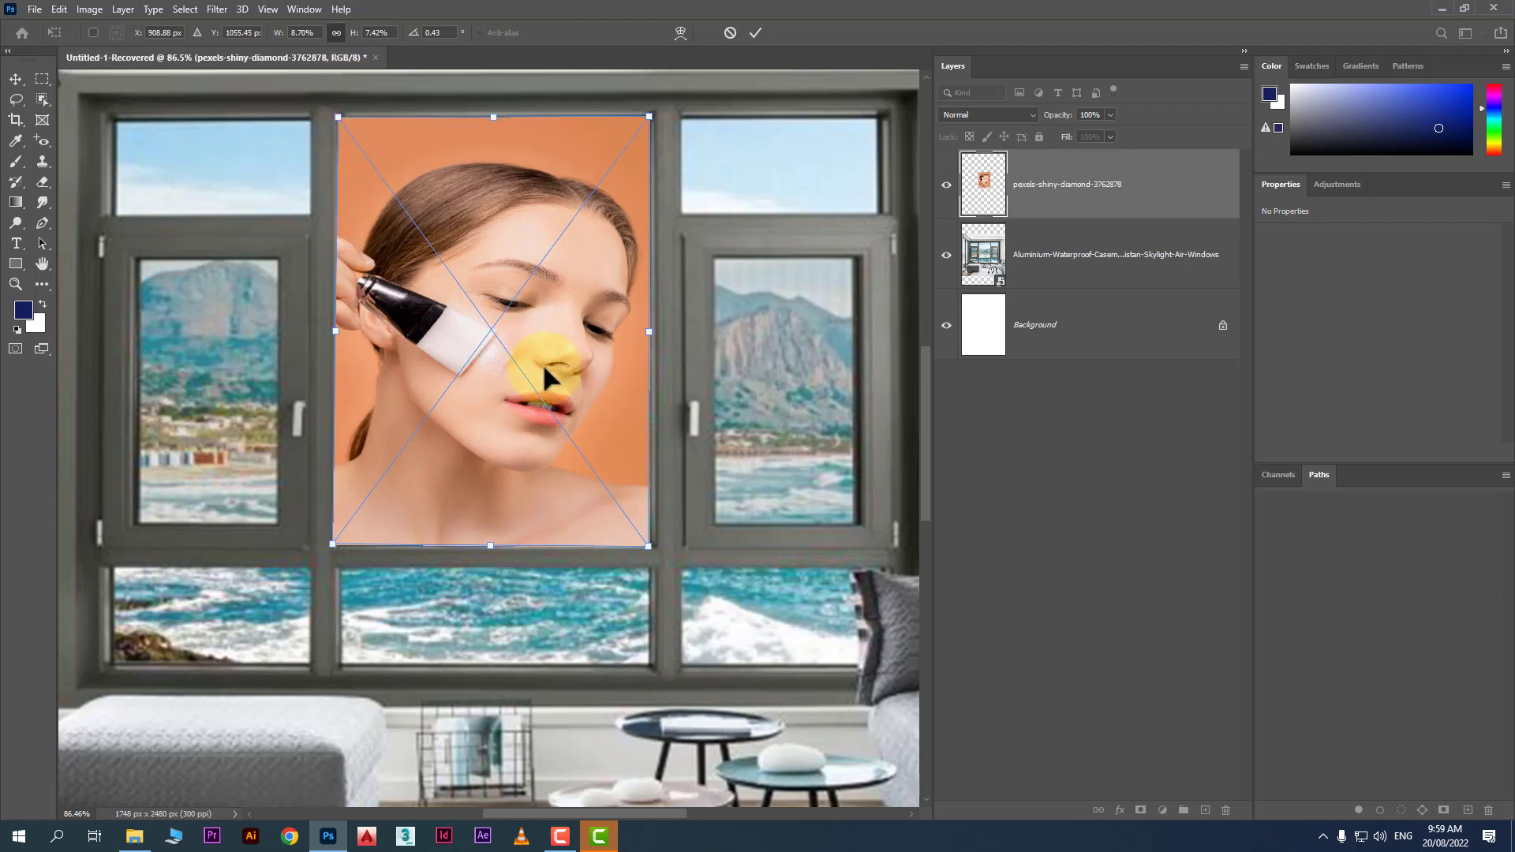
{"action": "key", "text": "Return"}
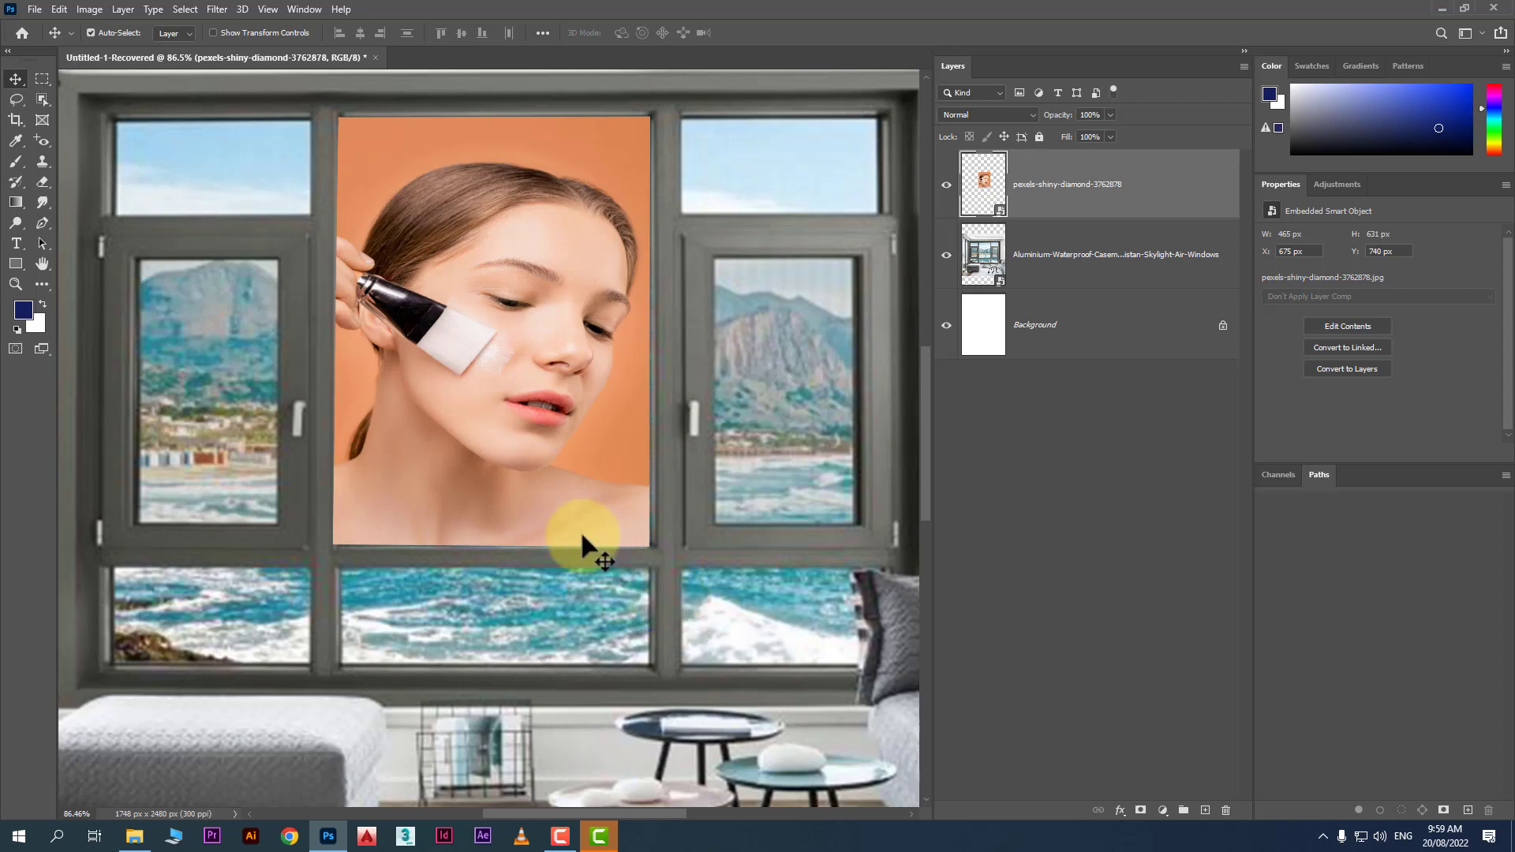
Move the portrait up and right off the middle pane, then enlarge it to about 932 × 1249 px.
{"action": "scroll", "coordinate": [505, 439], "scroll_direction": "down", "scroll_amount": 5}
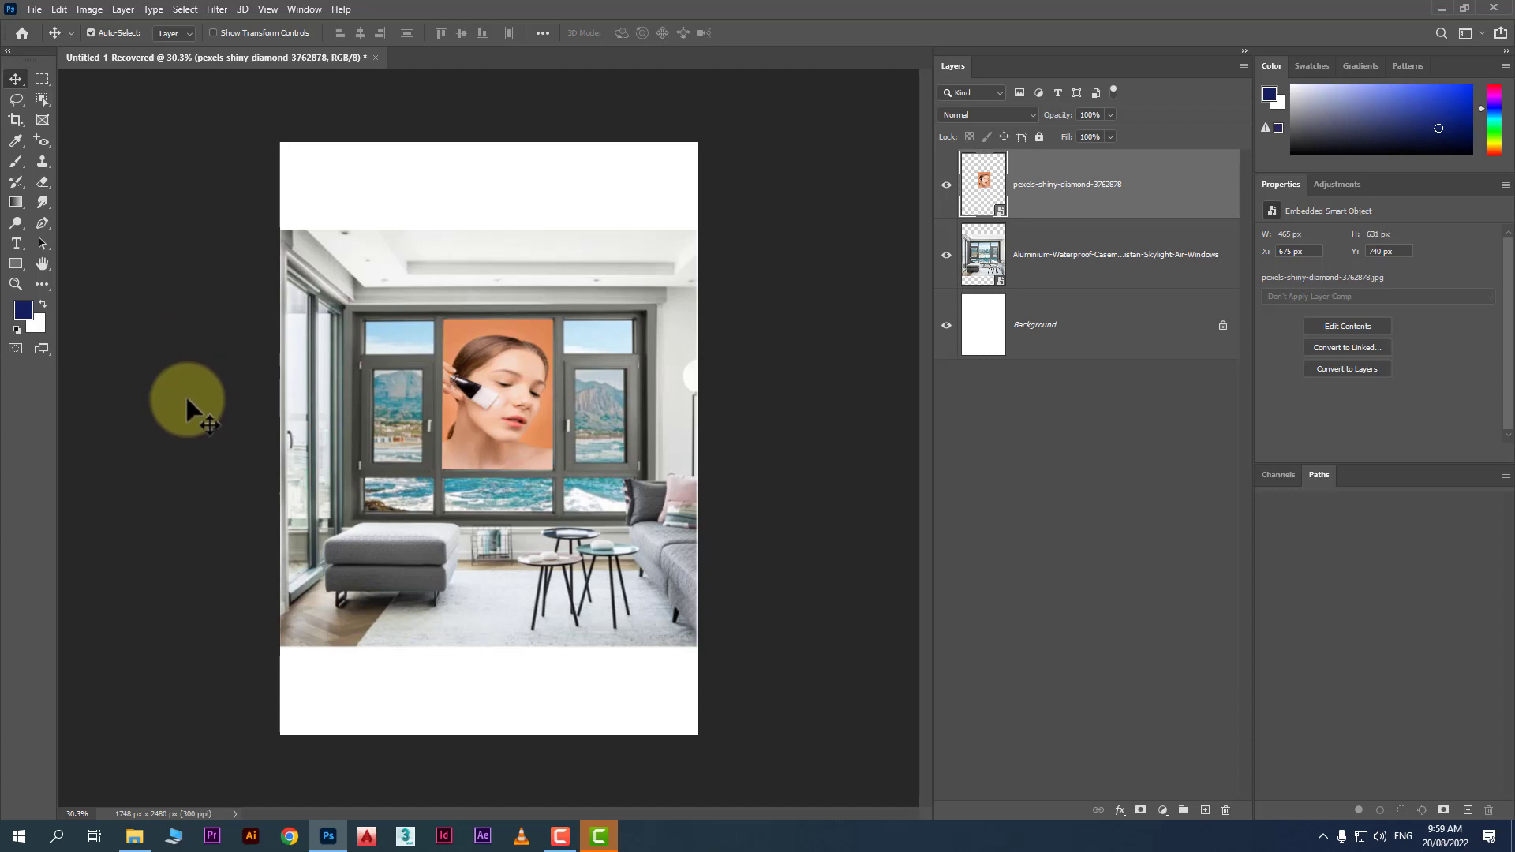
{"action": "left_click_drag", "start_coordinate": [490, 395], "coordinate": [519, 373]}
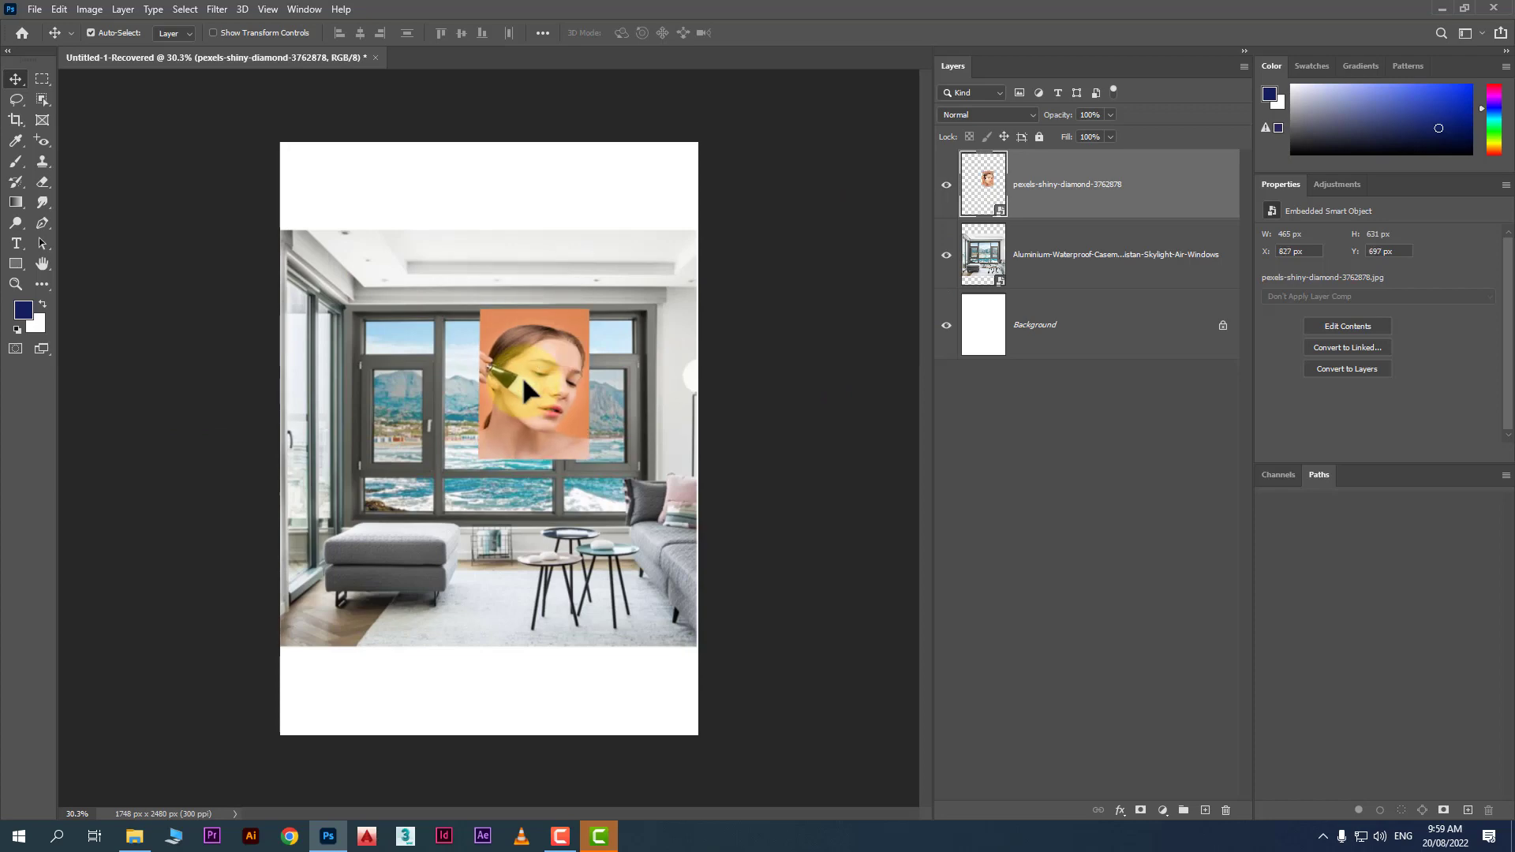
{"action": "key", "text": "ctrl+t"}
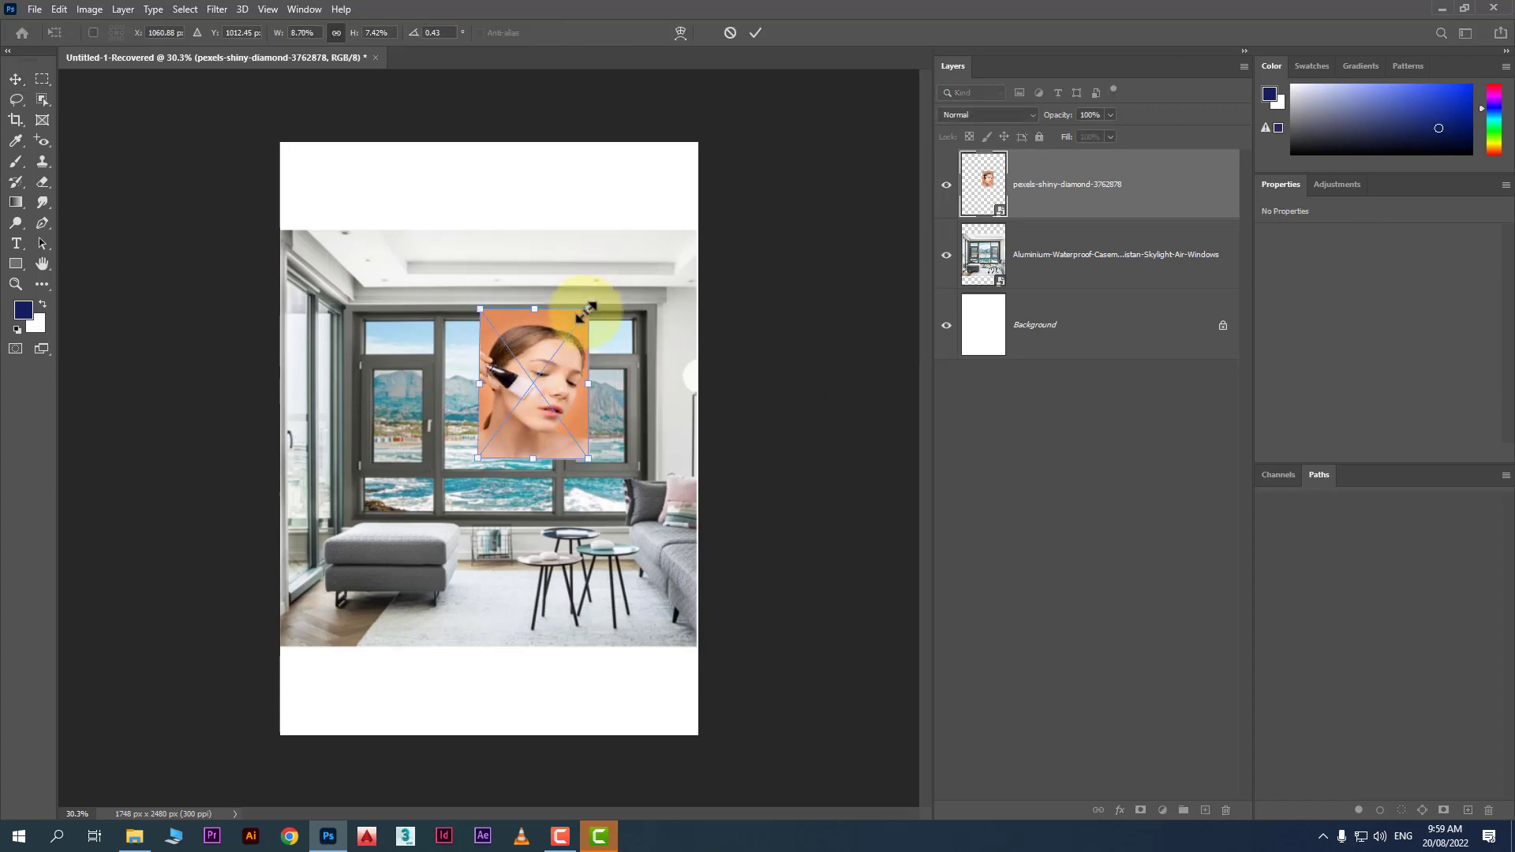
{"action": "left_click_drag", "start_coordinate": [587, 311], "coordinate": [680, 151]}
{"action": "key", "text": "Return"}
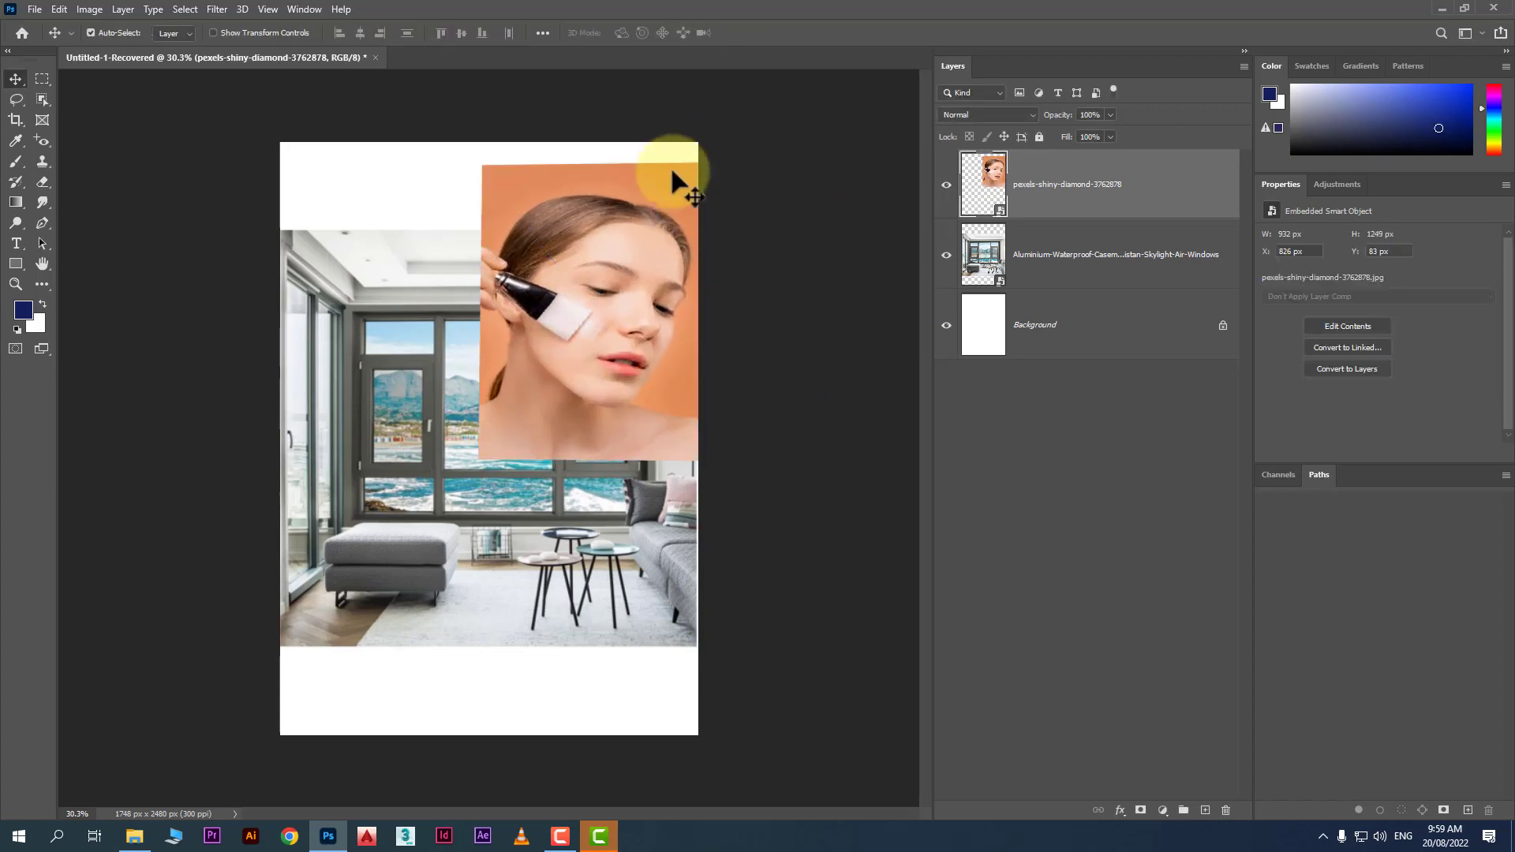
Move the room photo right to about X 228 px and rotate it clockwise by about 15.49°.
{"action": "left_click_drag", "start_coordinate": [400, 385], "coordinate": [457, 389]}
{"action": "left_click", "coordinate": [383, 294]}
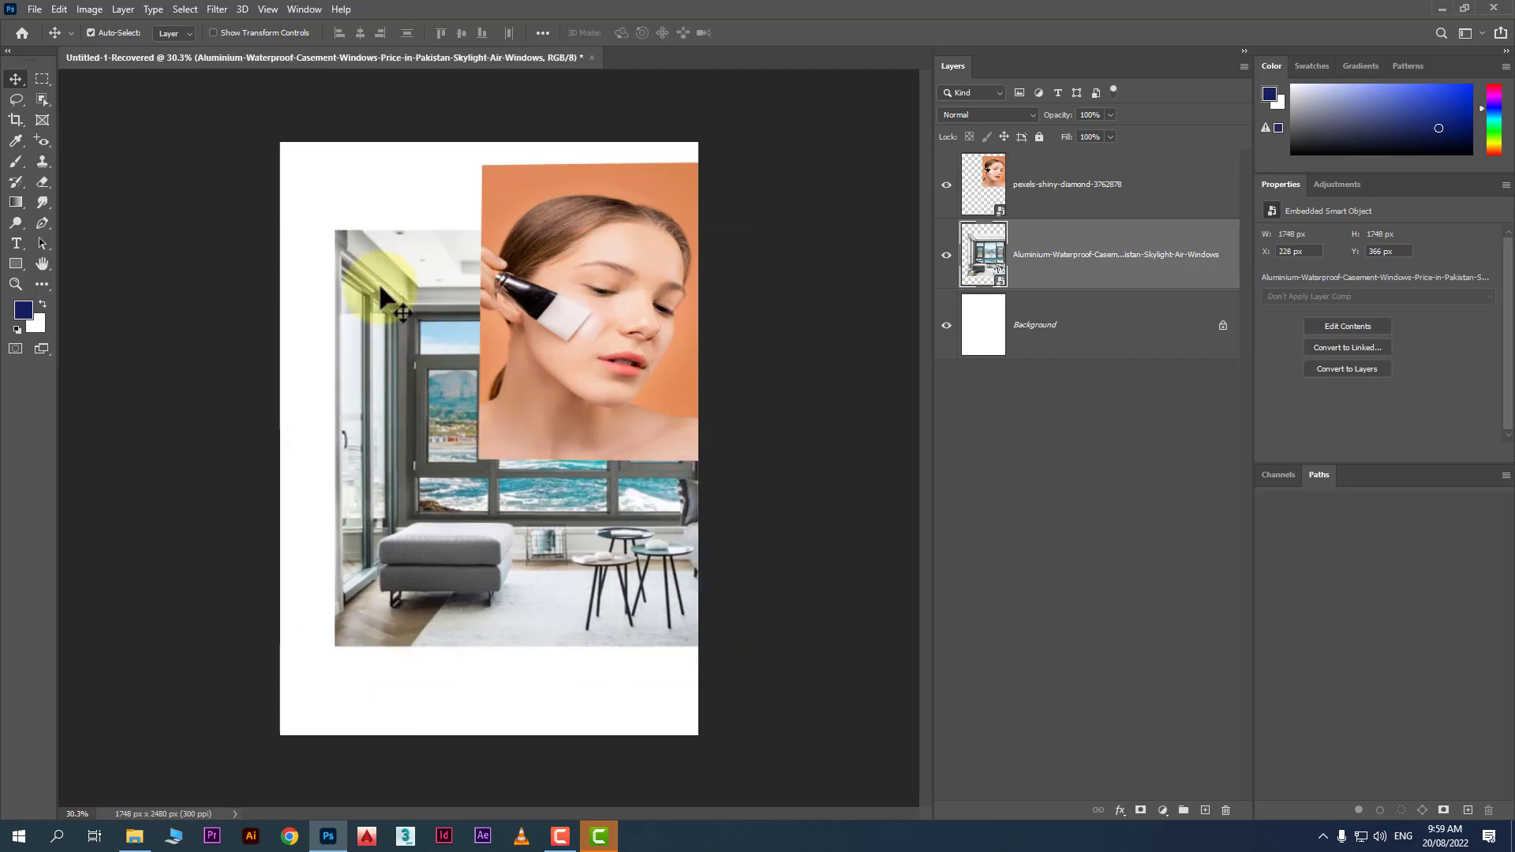
{"action": "key", "text": "ctrl+t"}
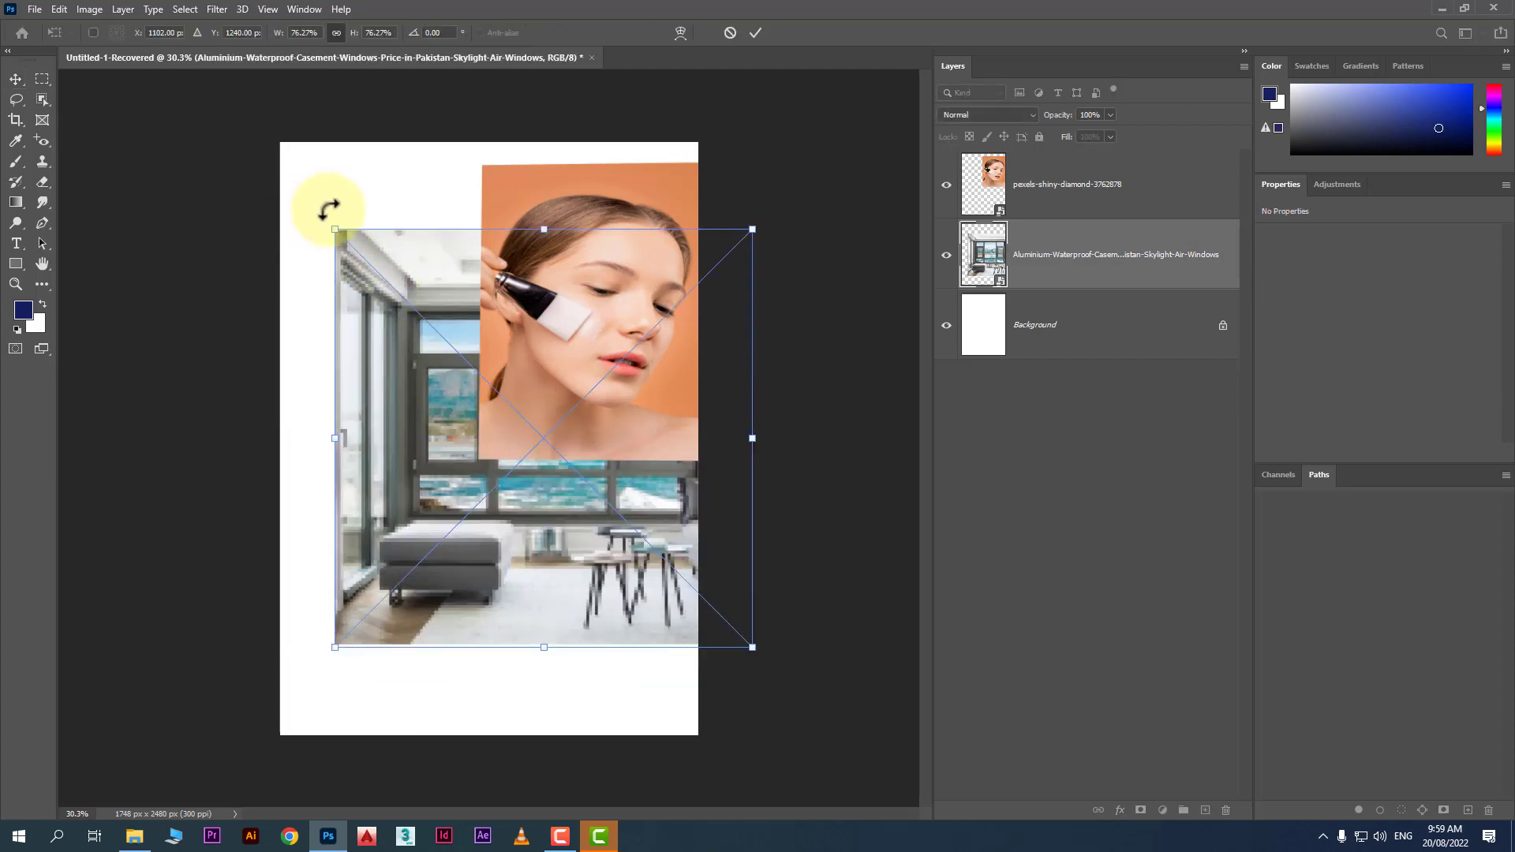
{"action": "left_click_drag", "start_coordinate": [329, 210], "coordinate": [366, 177]}
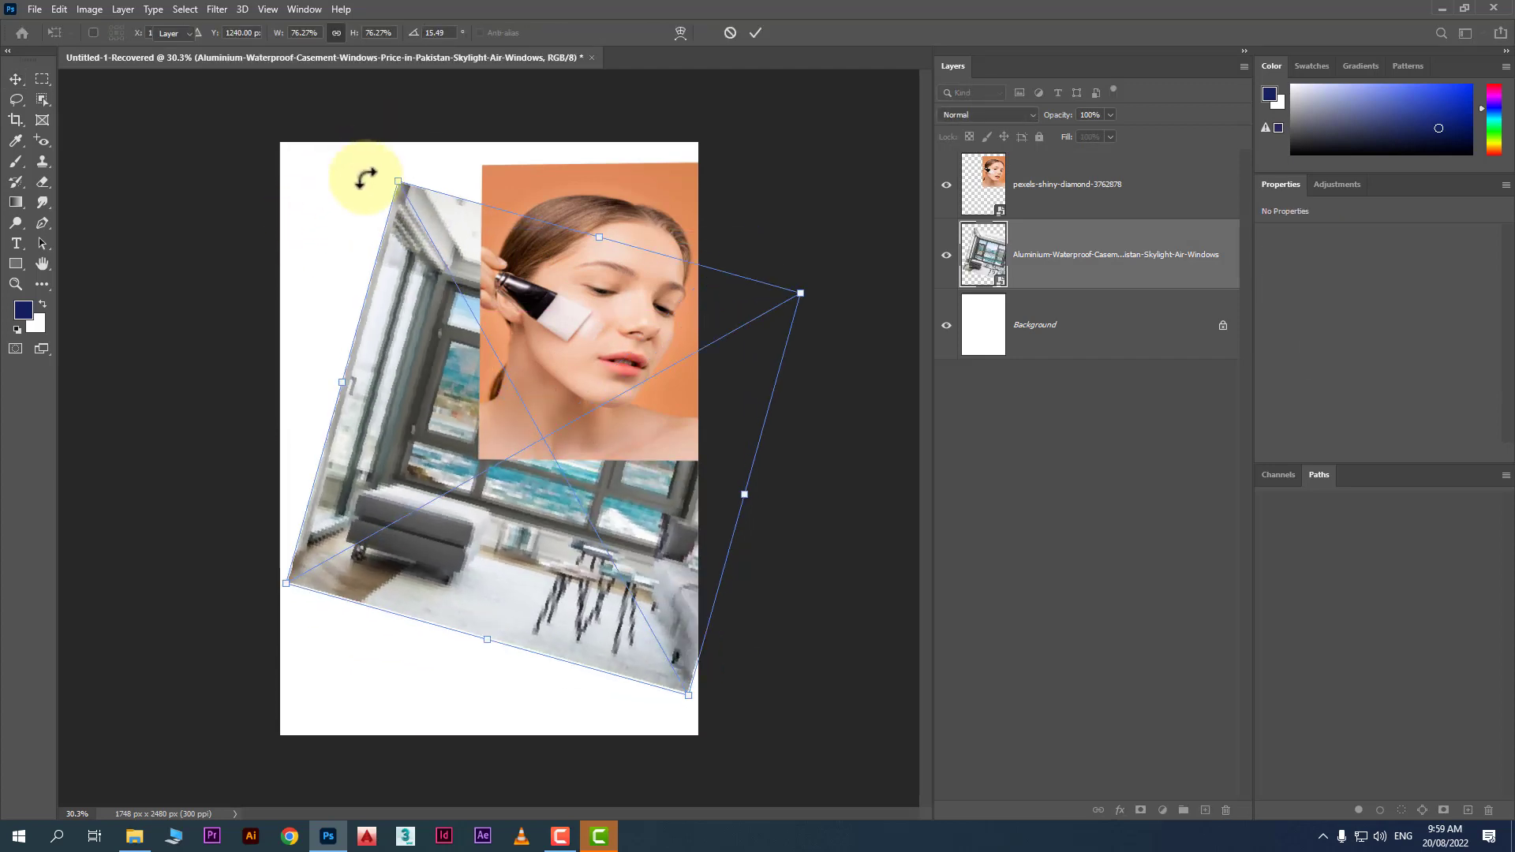
{"action": "key", "text": "Return"}
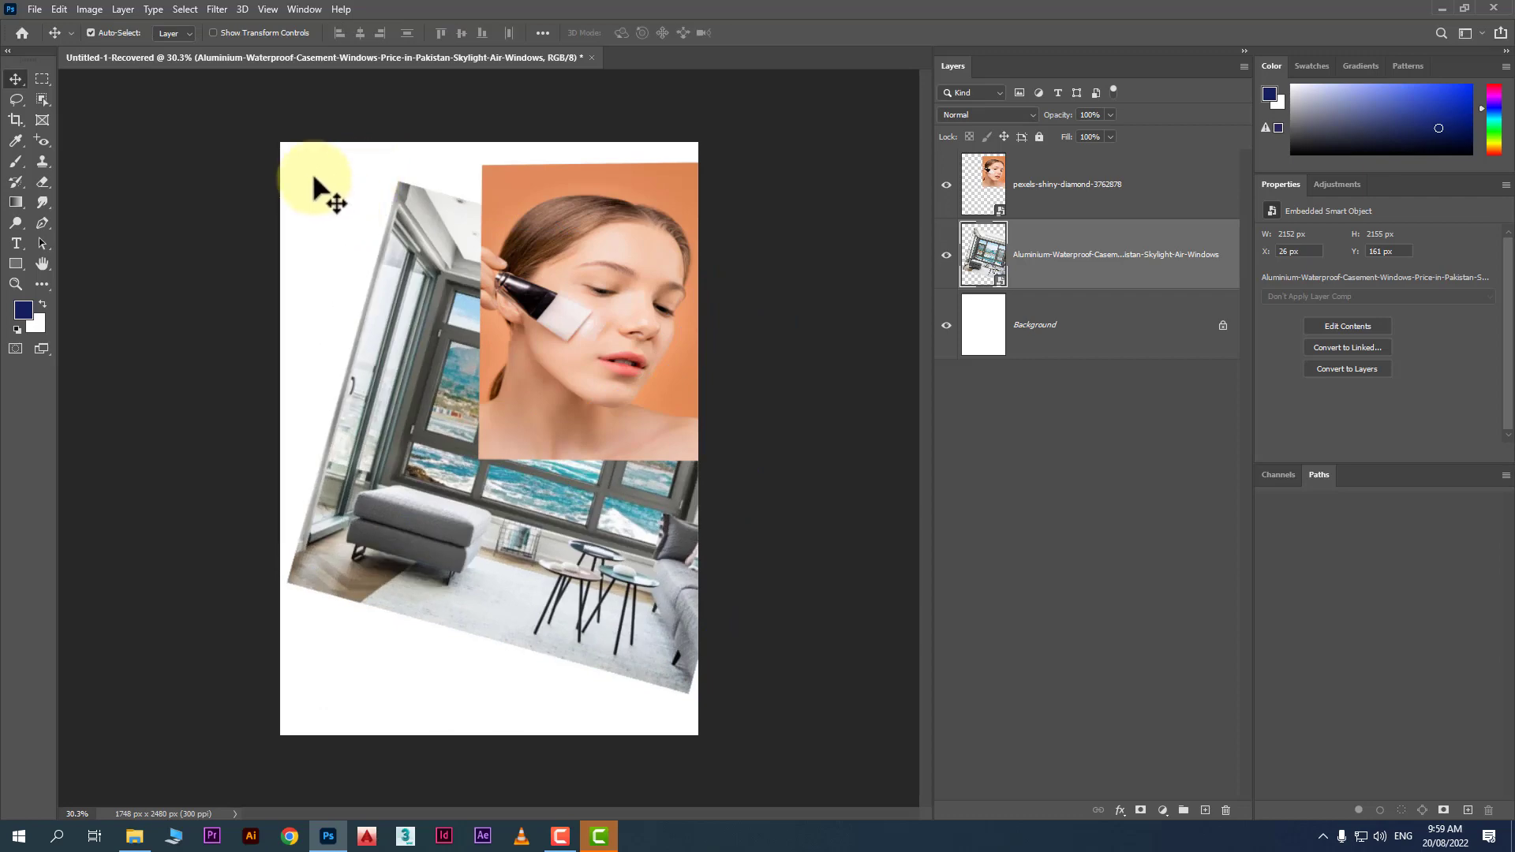
Select the portrait and room photo layers together, shift them down and left, and delete both.
{"action": "left_click_drag", "start_coordinate": [313, 171], "coordinate": [596, 467]}
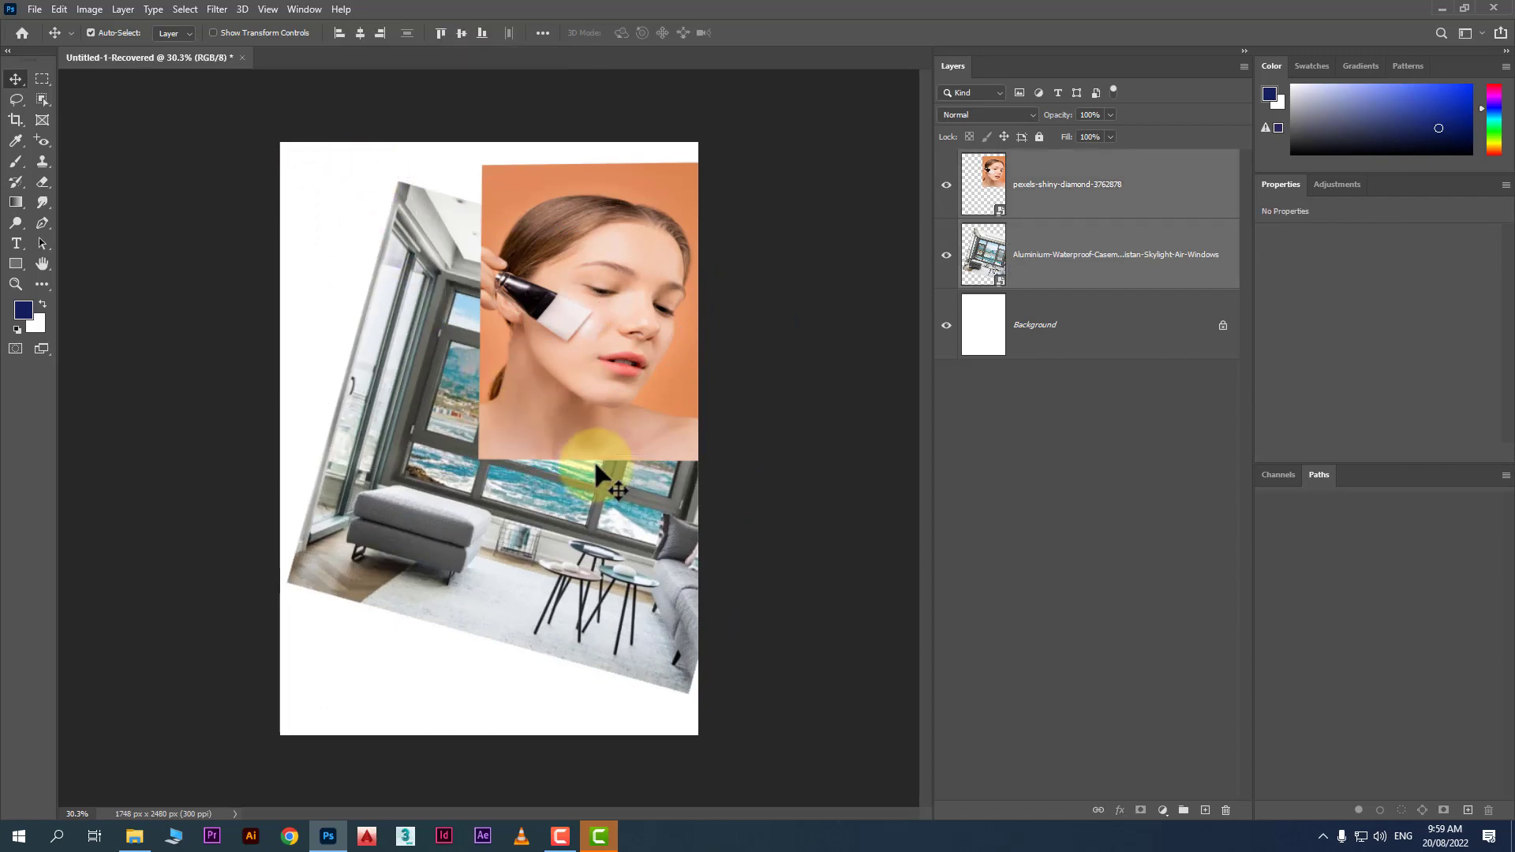
{"action": "left_click_drag", "start_coordinate": [578, 583], "coordinate": [533, 623]}
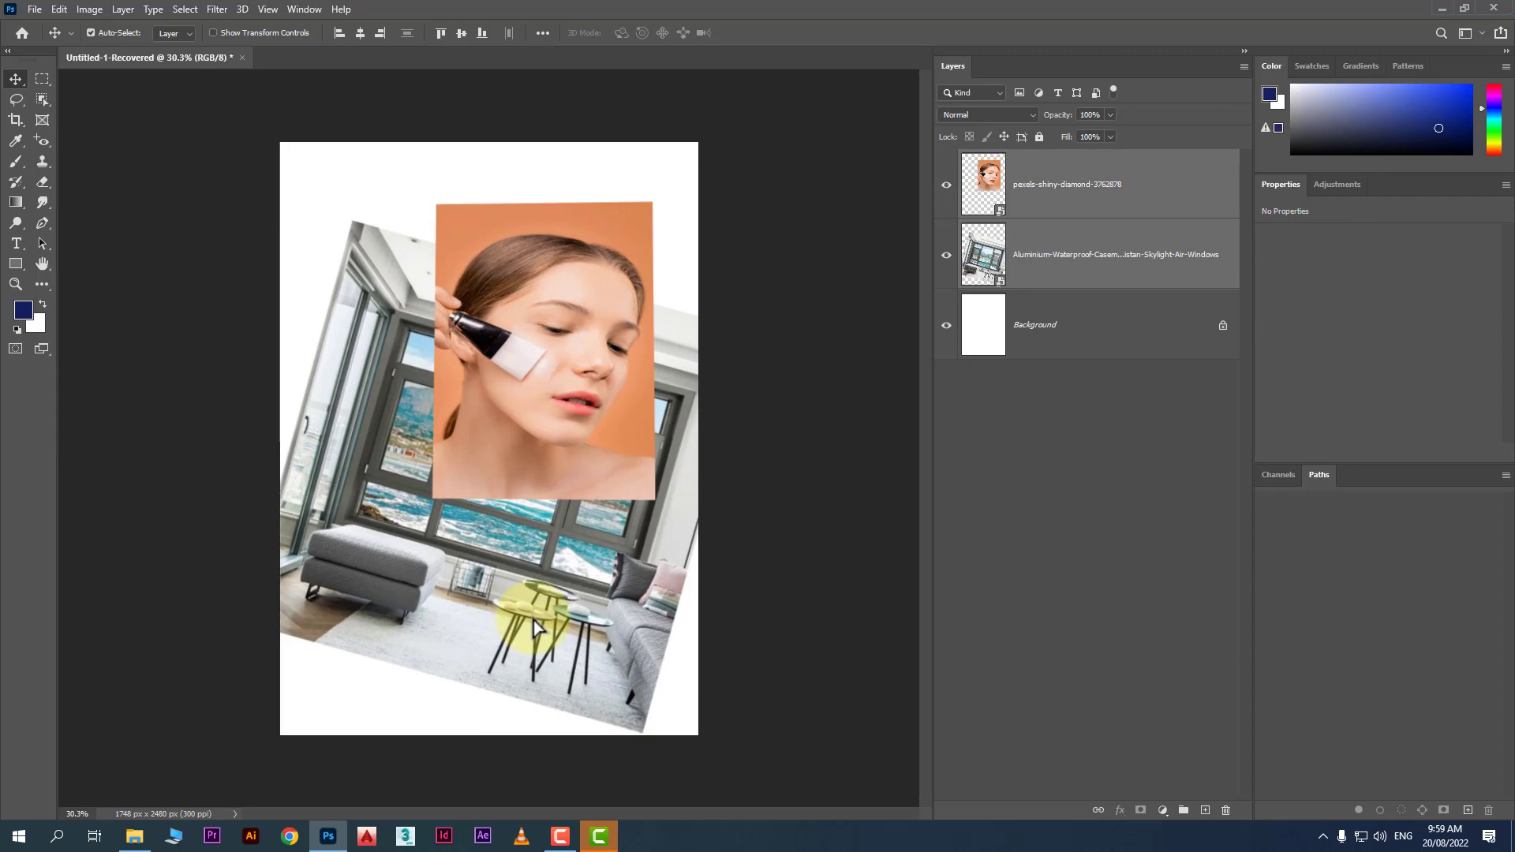
{"action": "key", "text": "Delete"}
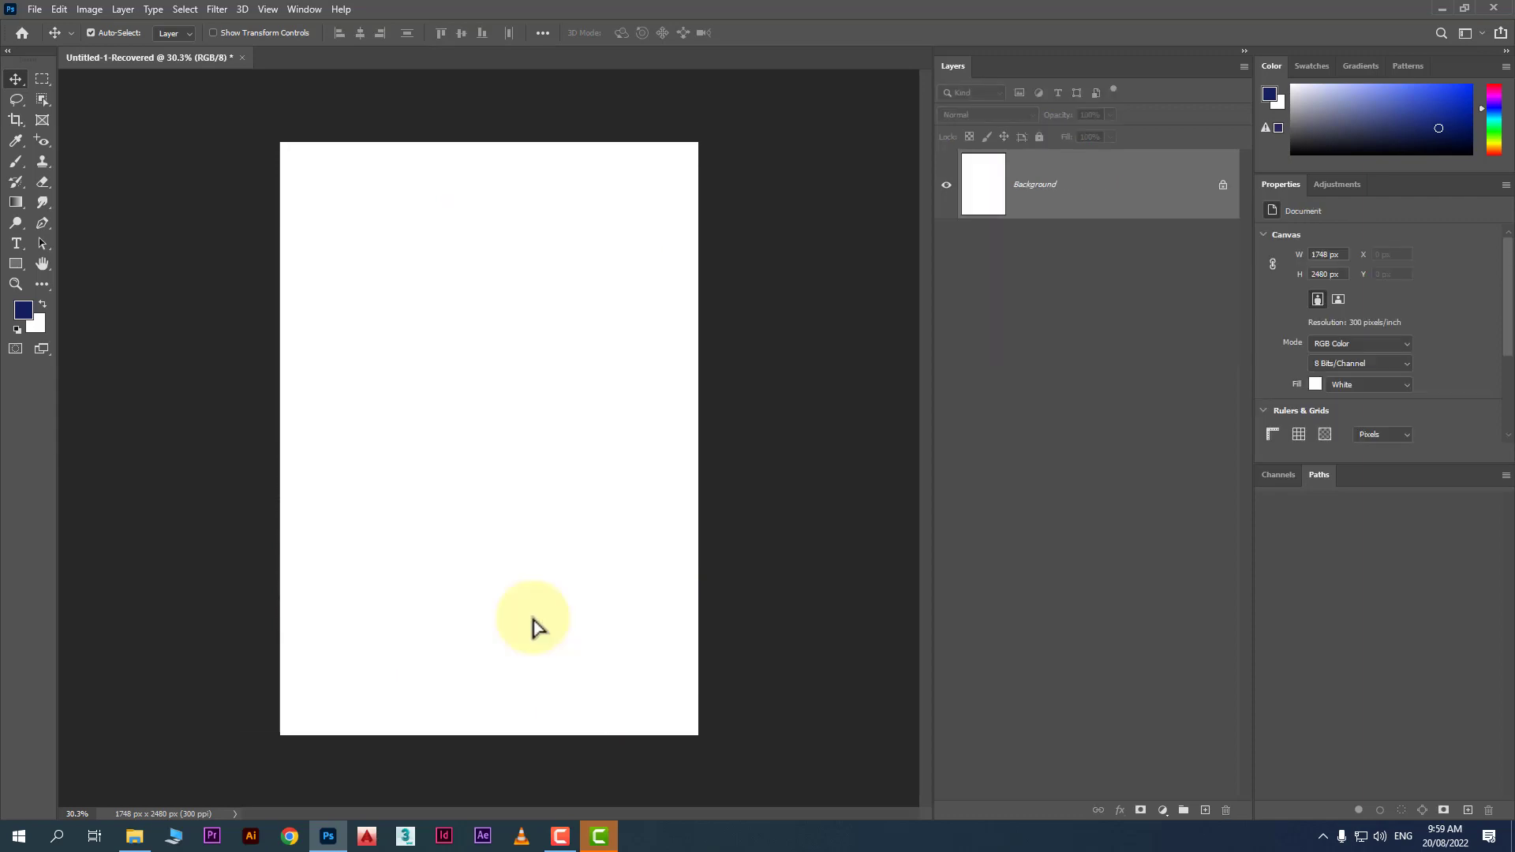